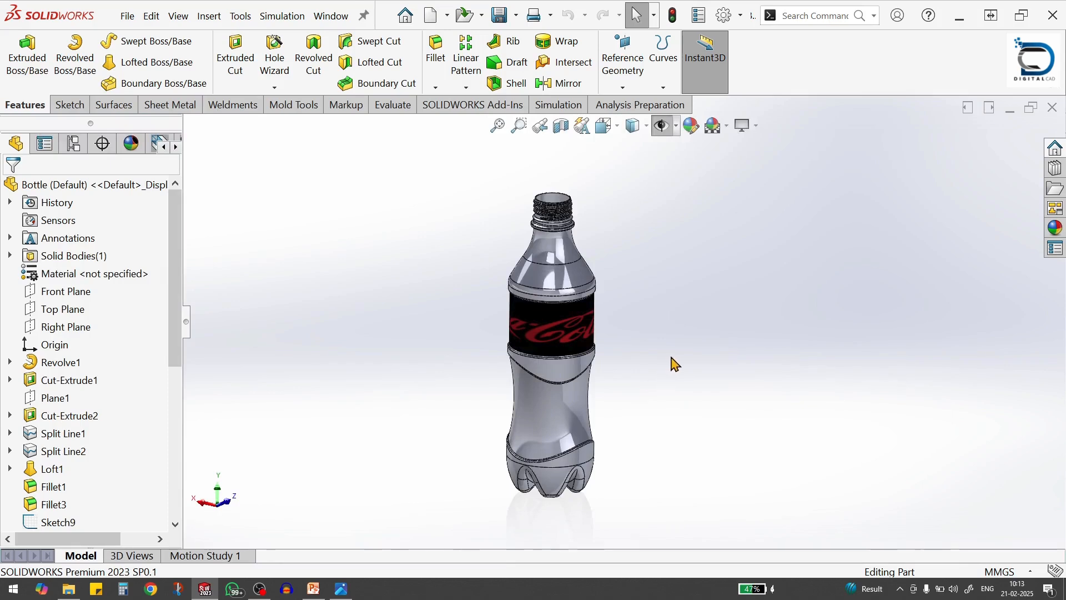
Close the finished bottle model and create a new part document
middle_click_drag(675, 363, 702, 341)
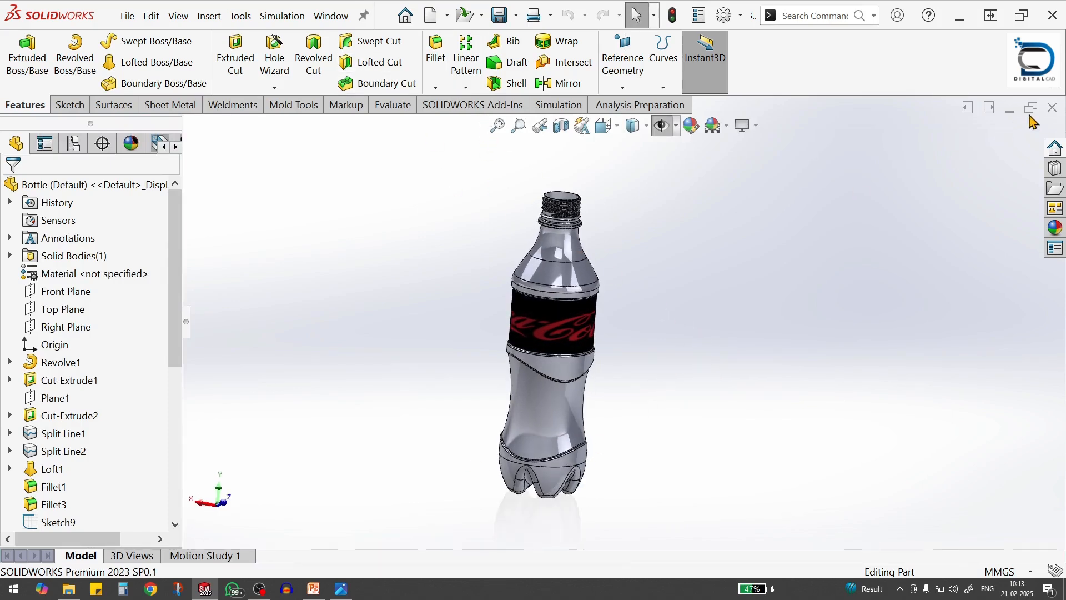
left_click(1053, 107)
left_click(280, 21)
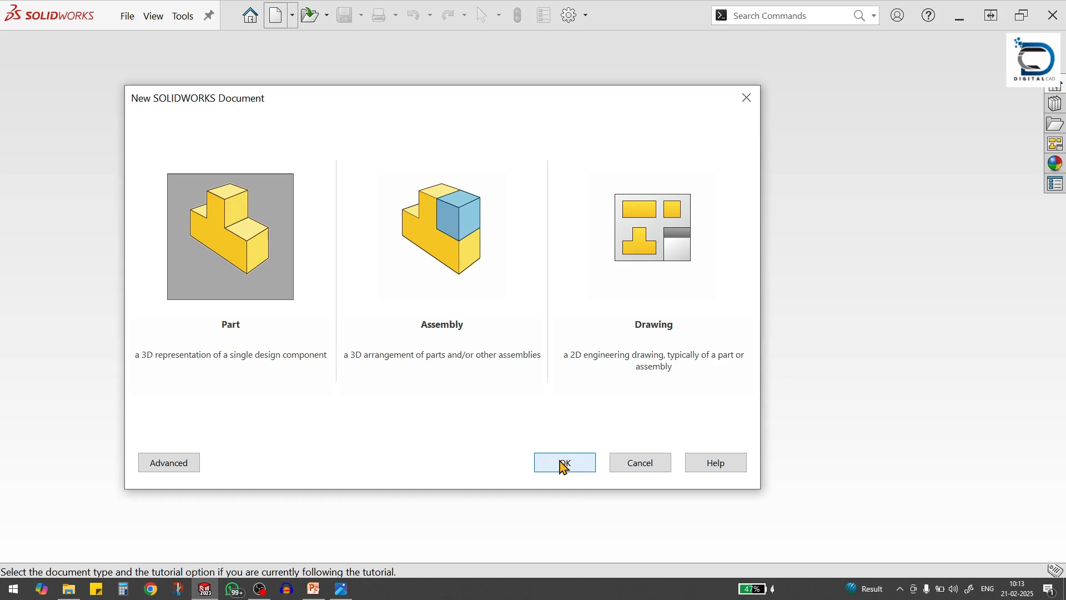
left_click(573, 473)
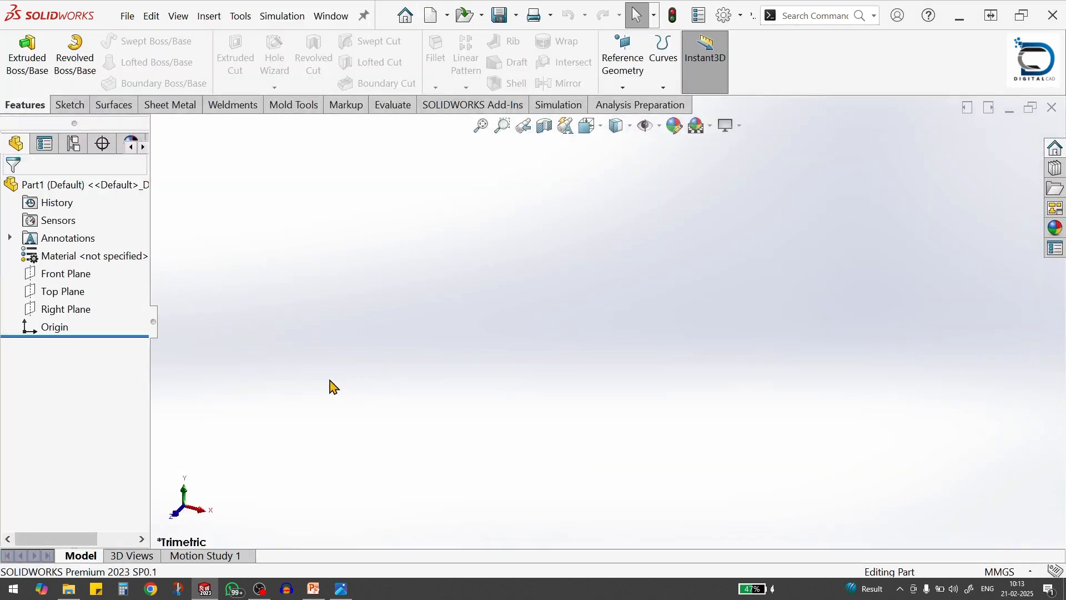
Start a new sketch on the Front Plane
left_click(66, 273)
middle_click_drag(528, 297, 540, 278)
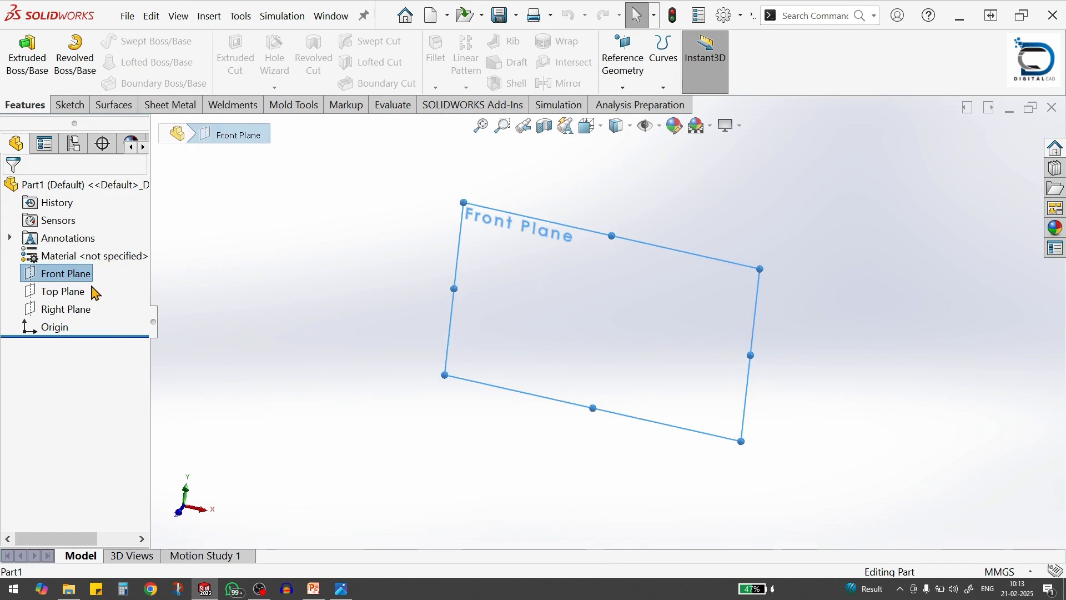
right_click(77, 278)
left_click(86, 249)
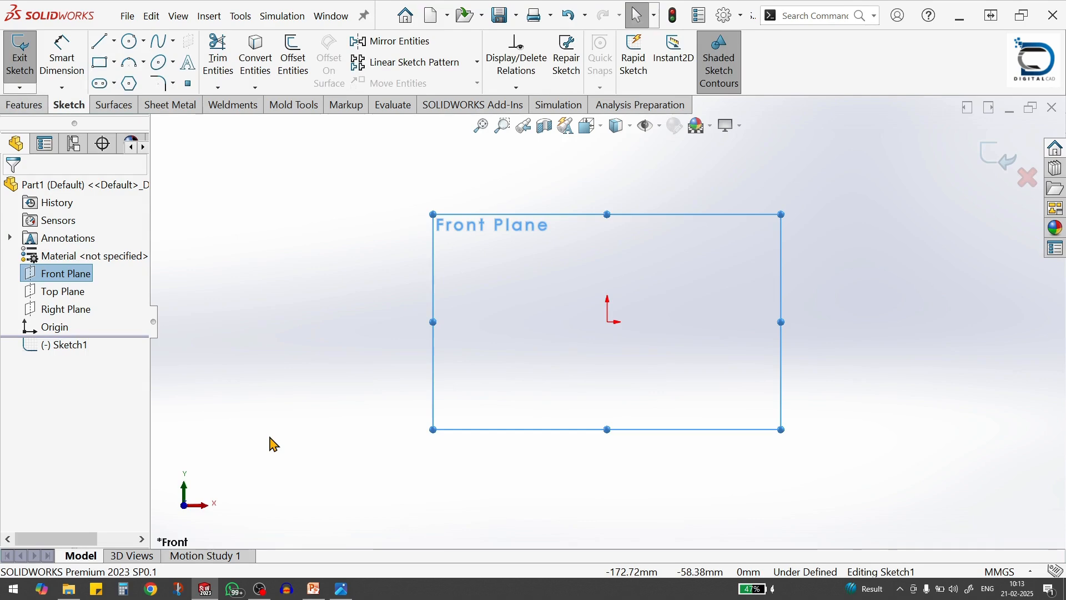
Check the overall sizes in Bottle Dimension.jpg and sketch an upright center rectangle from the origin, about 139 by 461 mm
key("alt+Tab")
left_click(558, 207)
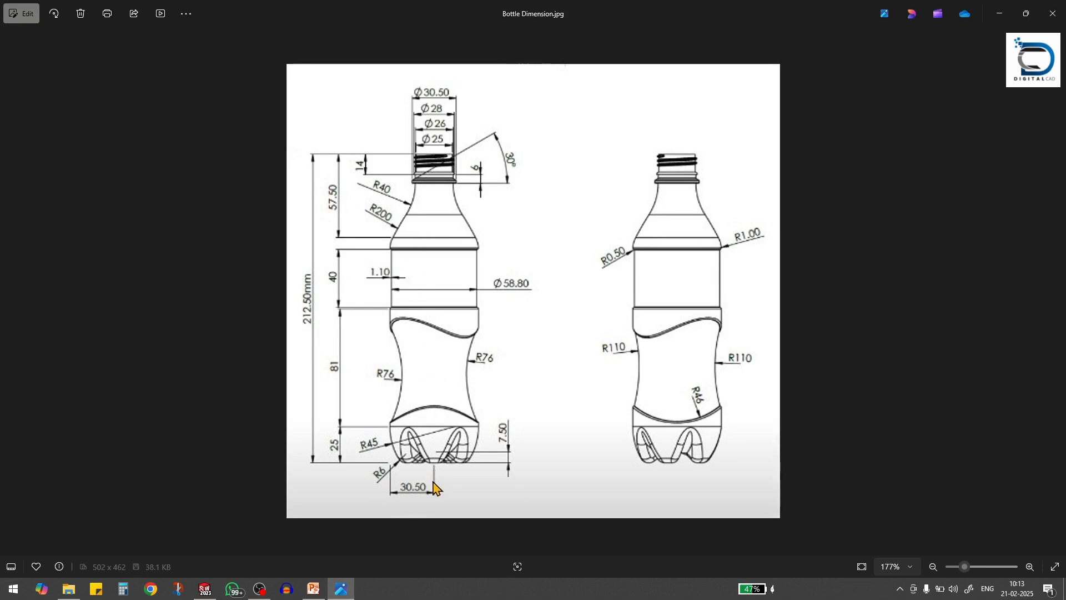
key("alt+Tab")
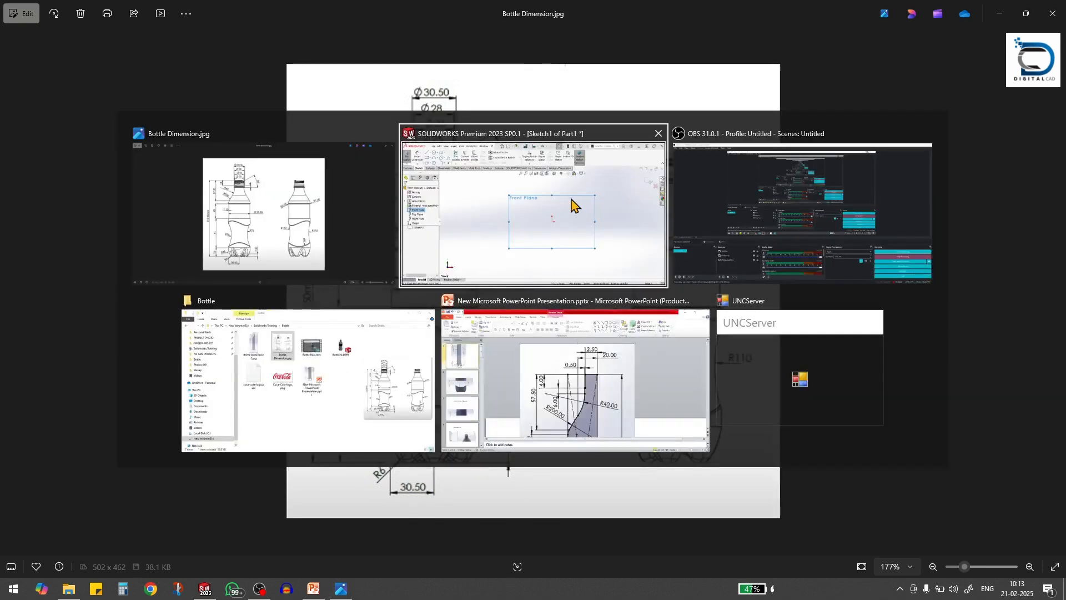
left_click(572, 202)
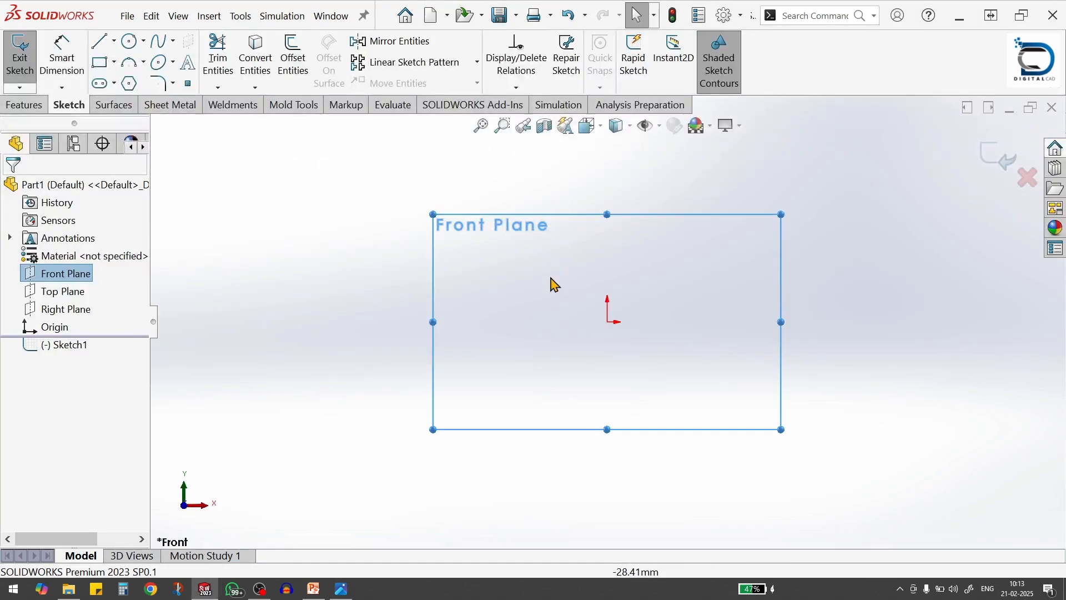
left_click(114, 63)
left_click(154, 104)
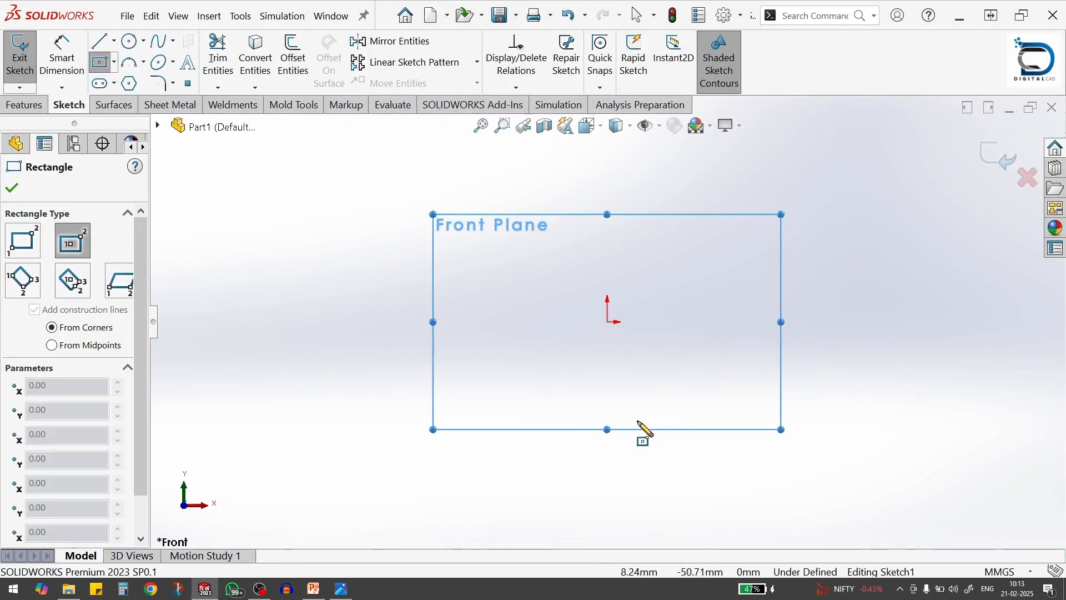
left_click(608, 322)
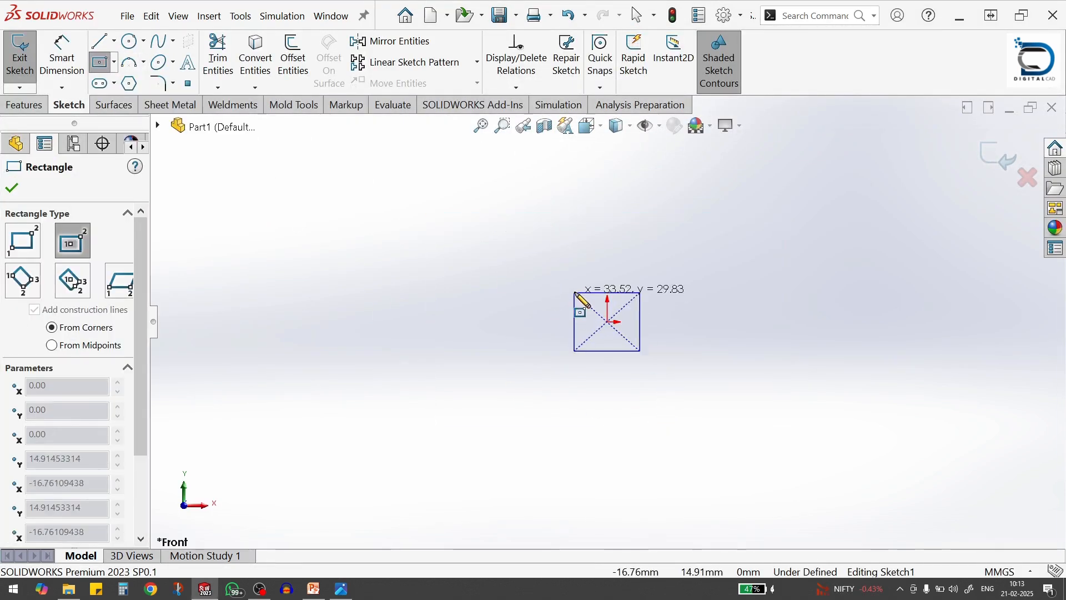
left_click(562, 171)
Dimension the rectangle's vertical side and set its height to 212.5 mm
left_click(61, 55)
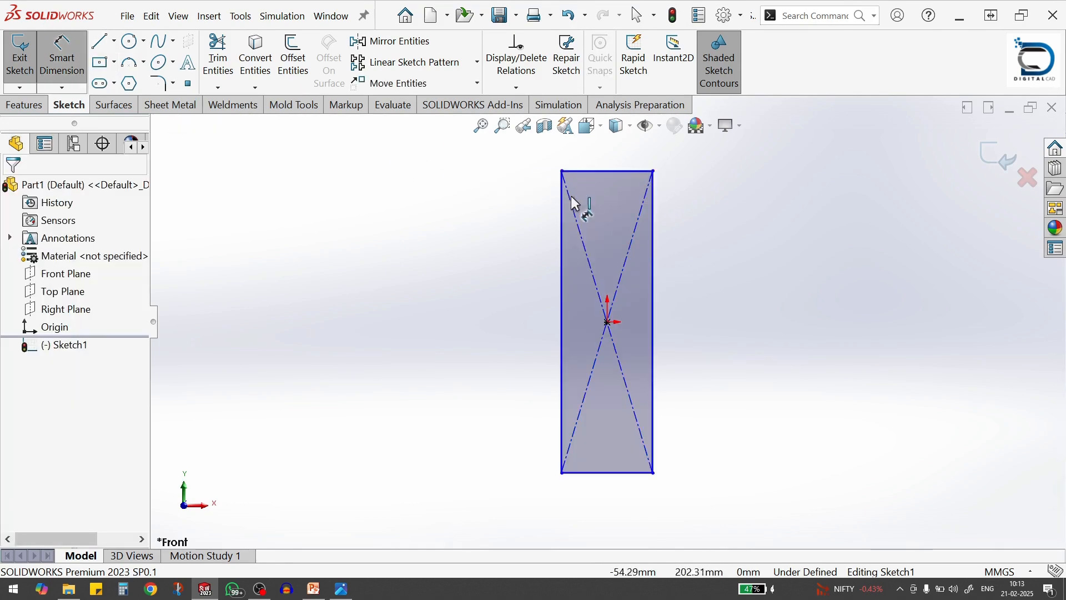
left_click(566, 215)
left_click(509, 274)
type("2")
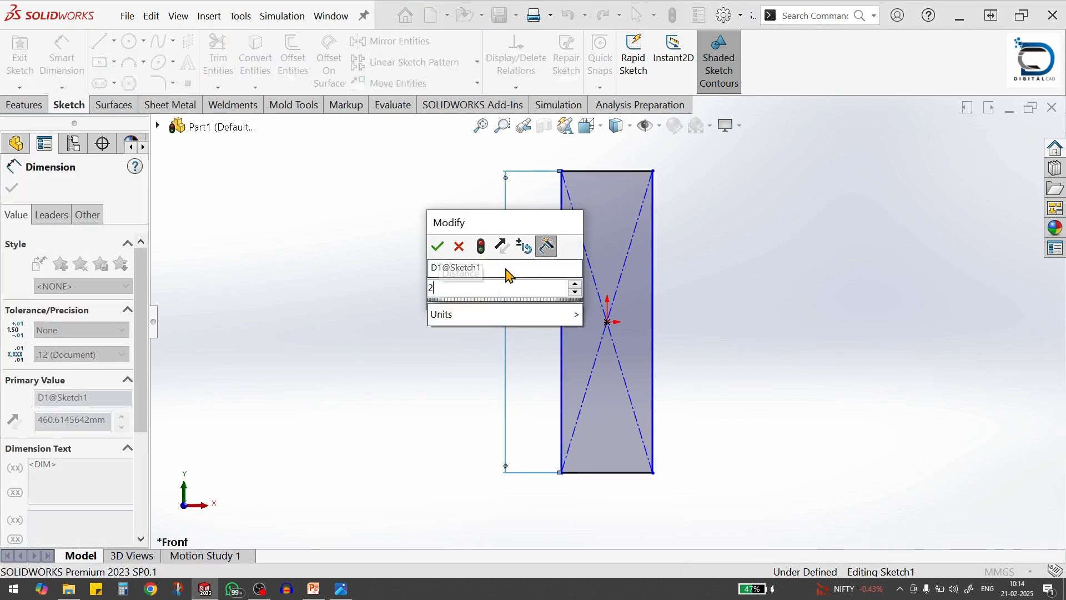
type("12.5")
mouse_move(477, 316)
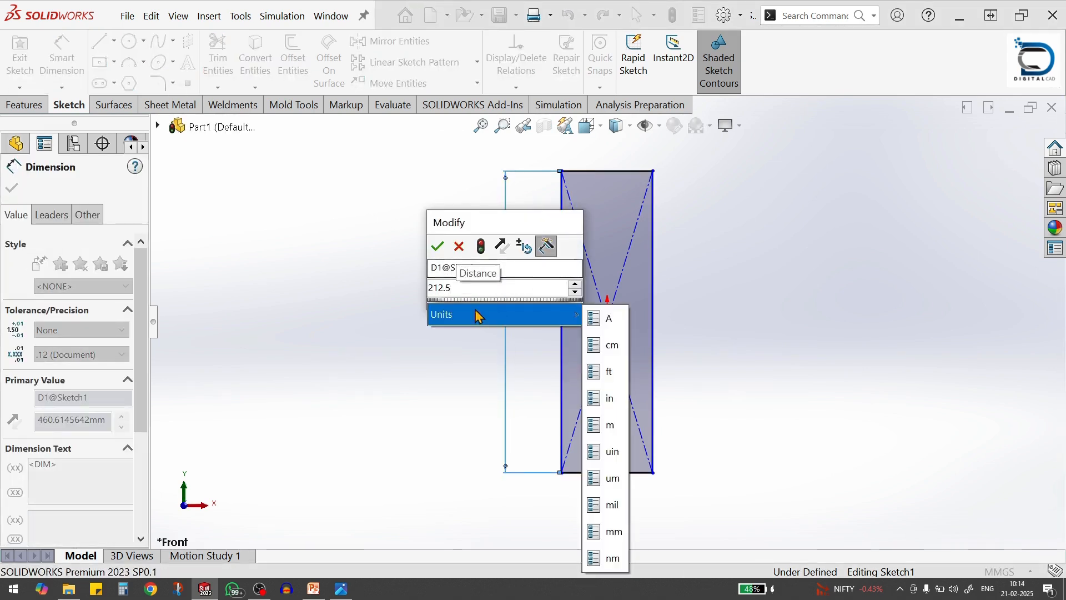
left_click(438, 249)
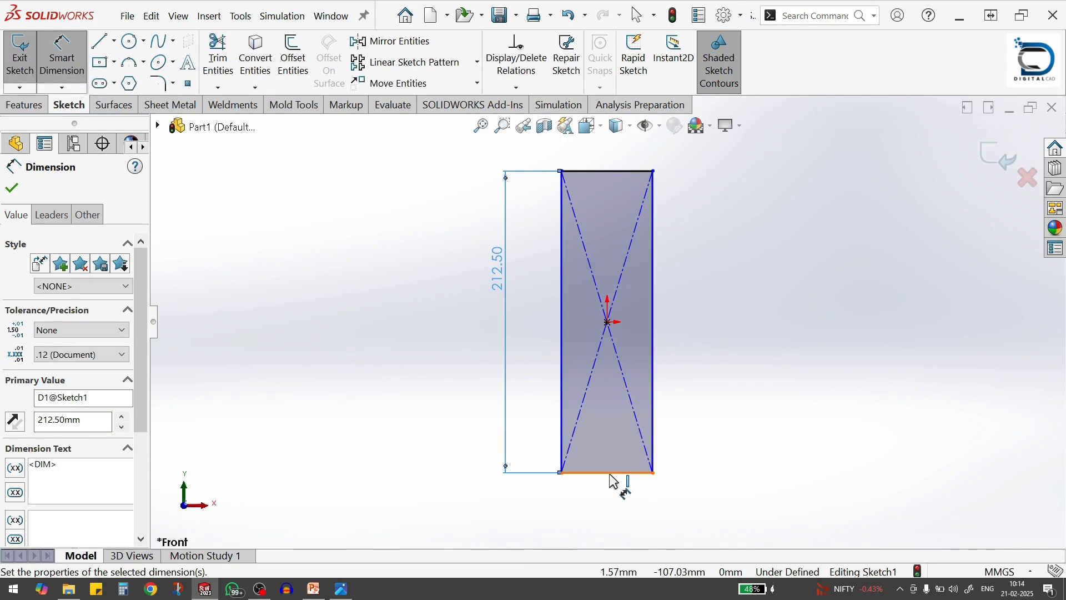
Dimension the rectangle's bottom edge and set its width to 30.5 mm
left_click(611, 474)
left_click(608, 499)
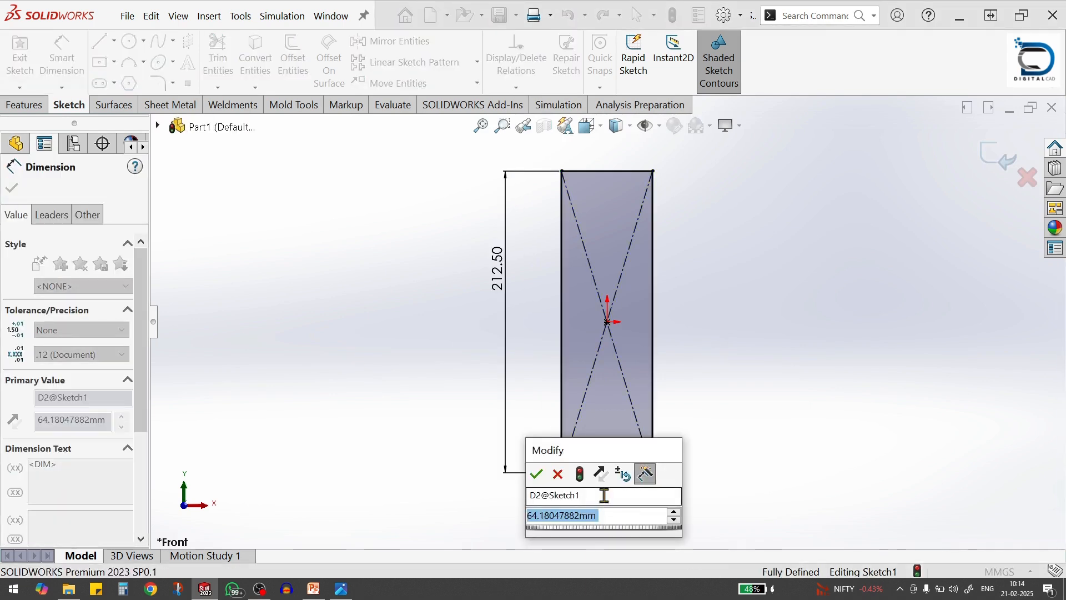
type("30.5")
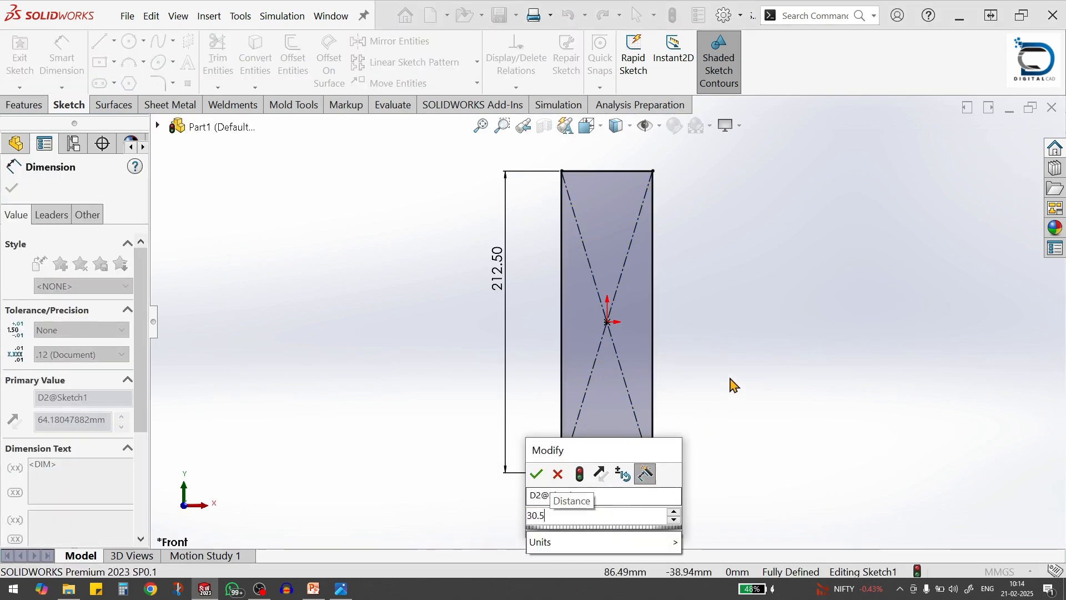
left_click(536, 473)
key("z")
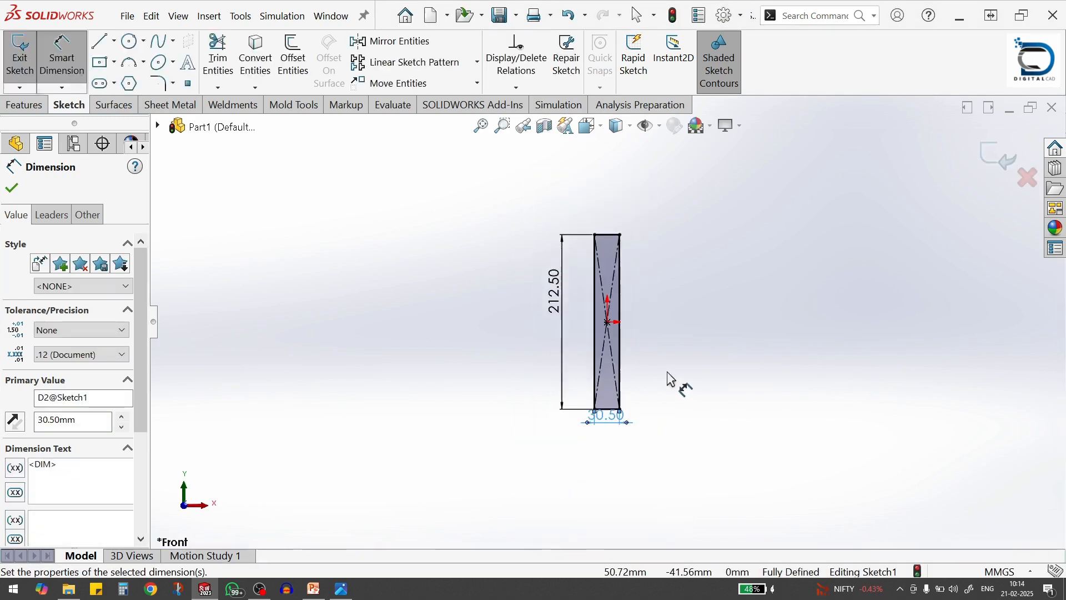
Convert all lines of the rectangle to construction geometry
left_click_drag(526, 210, 655, 448)
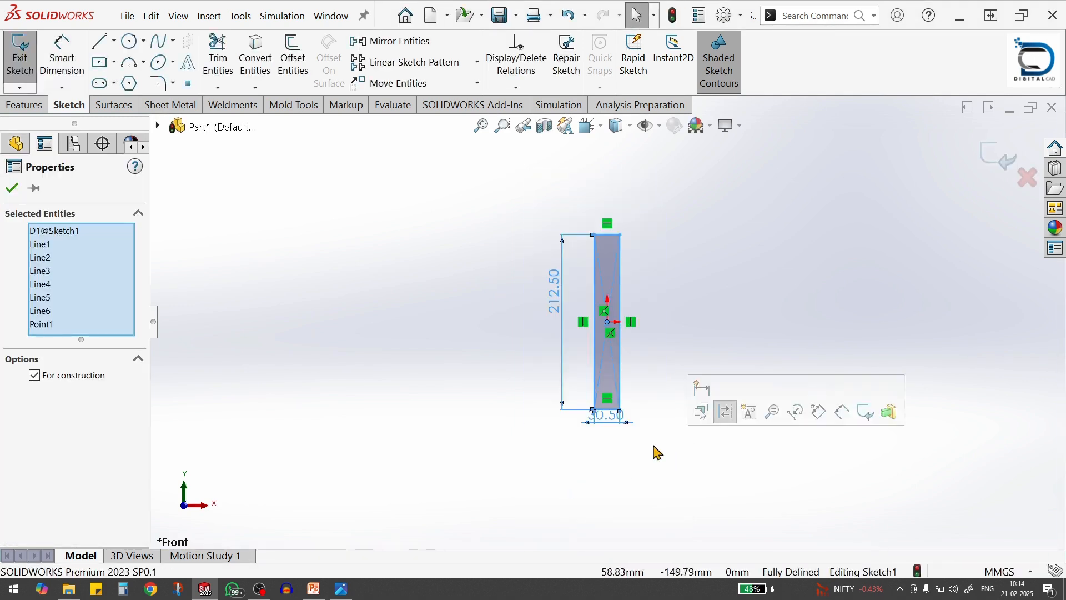
left_click(35, 377)
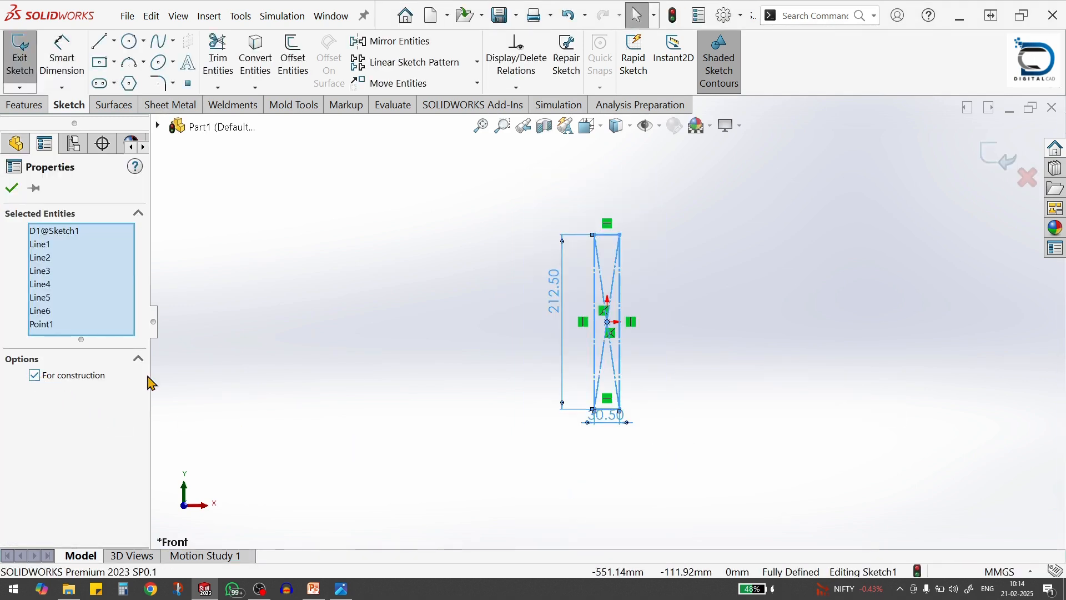
left_click(721, 293)
scroll(654, 293, "down", 3)
scroll(685, 306, "up", 2)
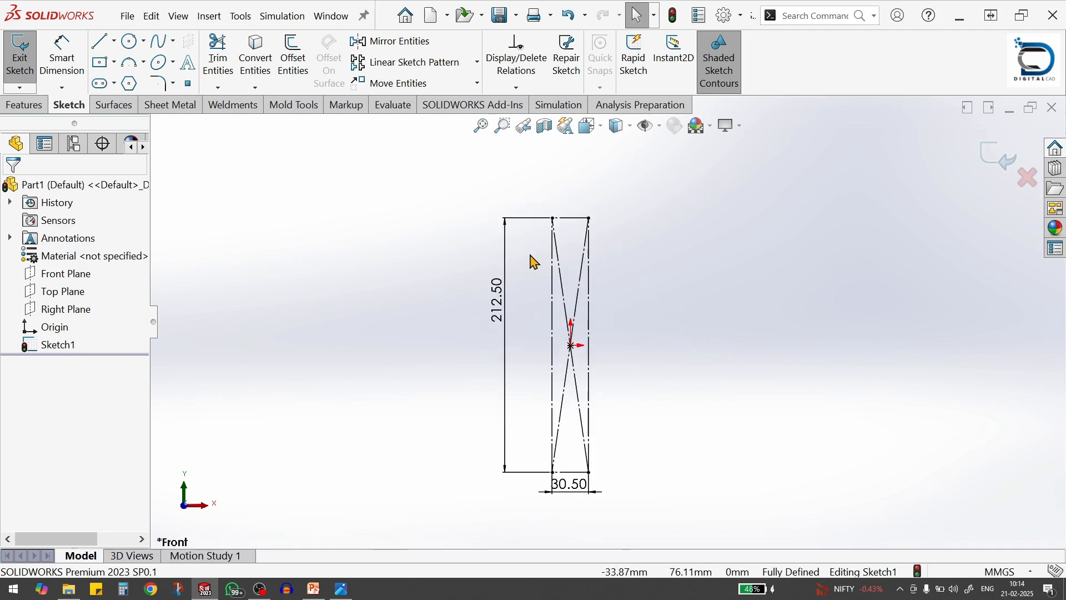
Consult the drawing's neck dimensions and sketch stepped lines from the rectangle's top-right corner: about 12.5 mm left, 12.5 mm down, 3 mm left, 7 mm down
key("alt+Tab")
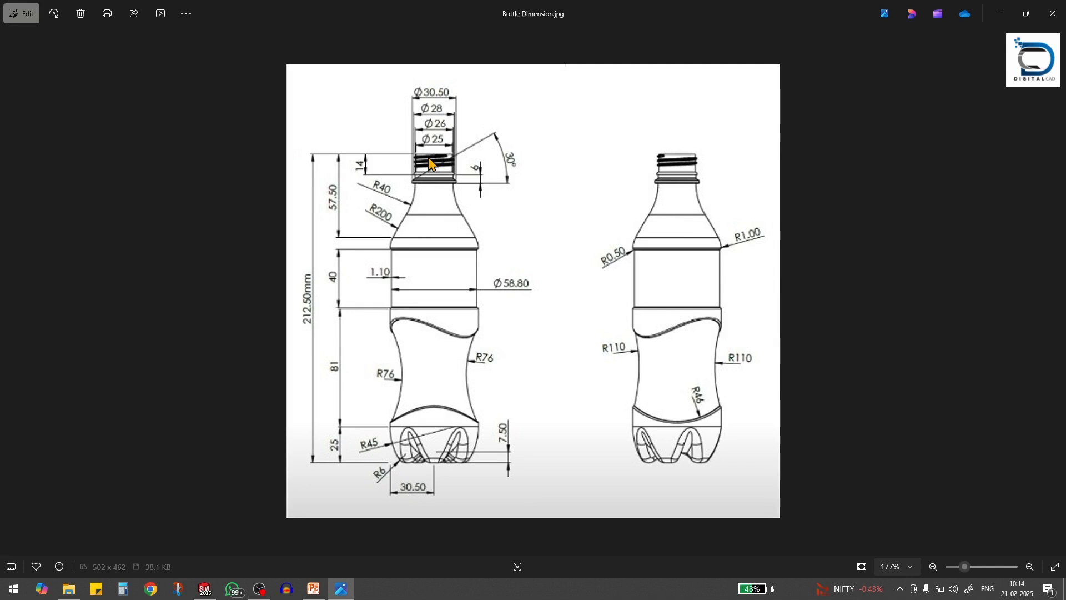
scroll(440, 192, "up", 1)
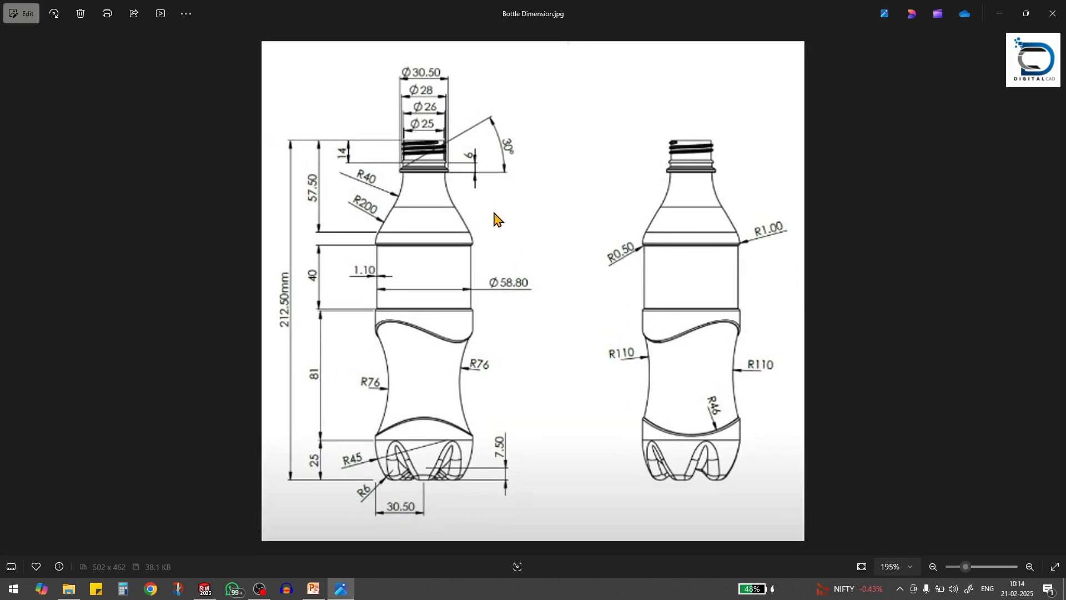
key("alt+Tab")
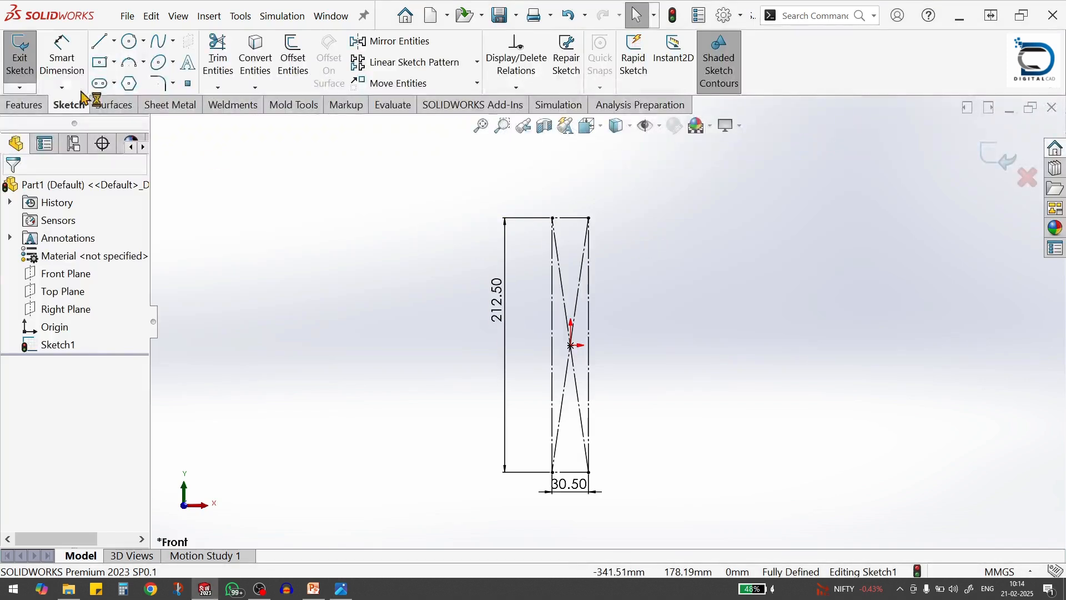
left_click(104, 45)
scroll(556, 225, "down", 2)
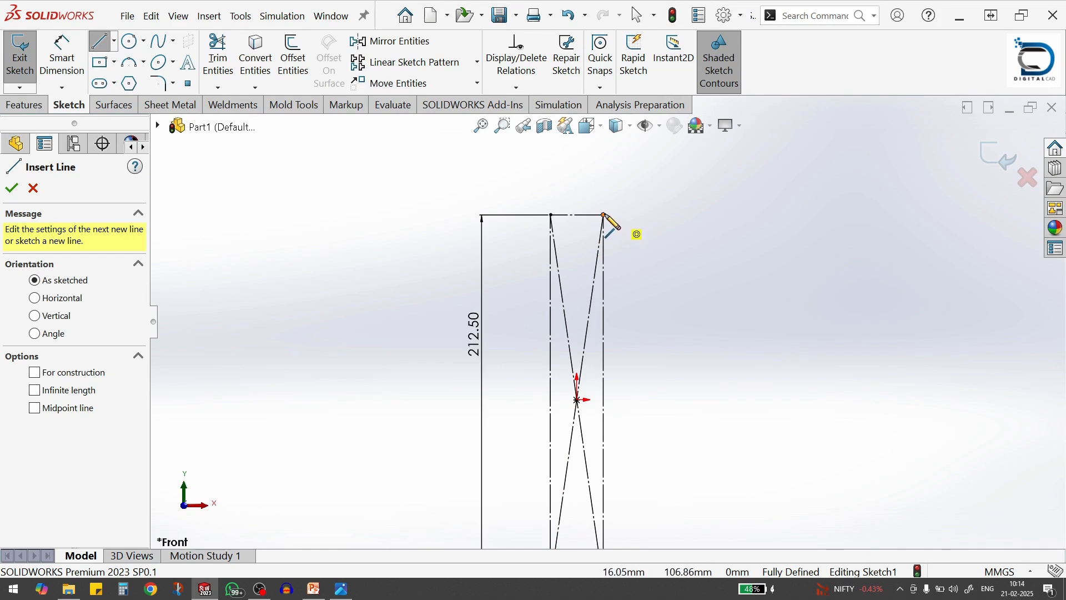
left_click(604, 215)
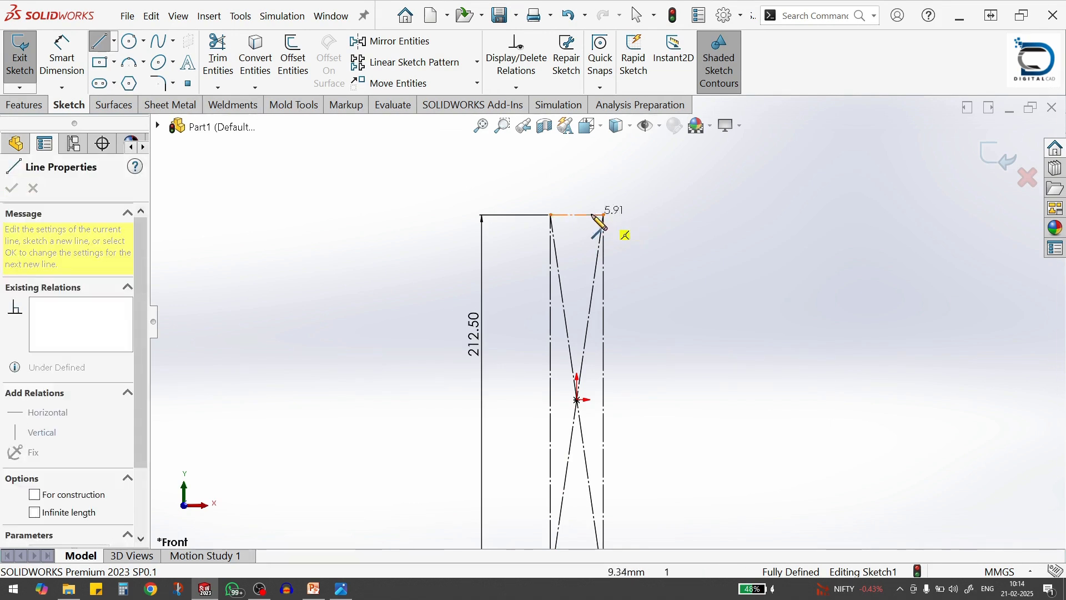
scroll(589, 236, "down", 3)
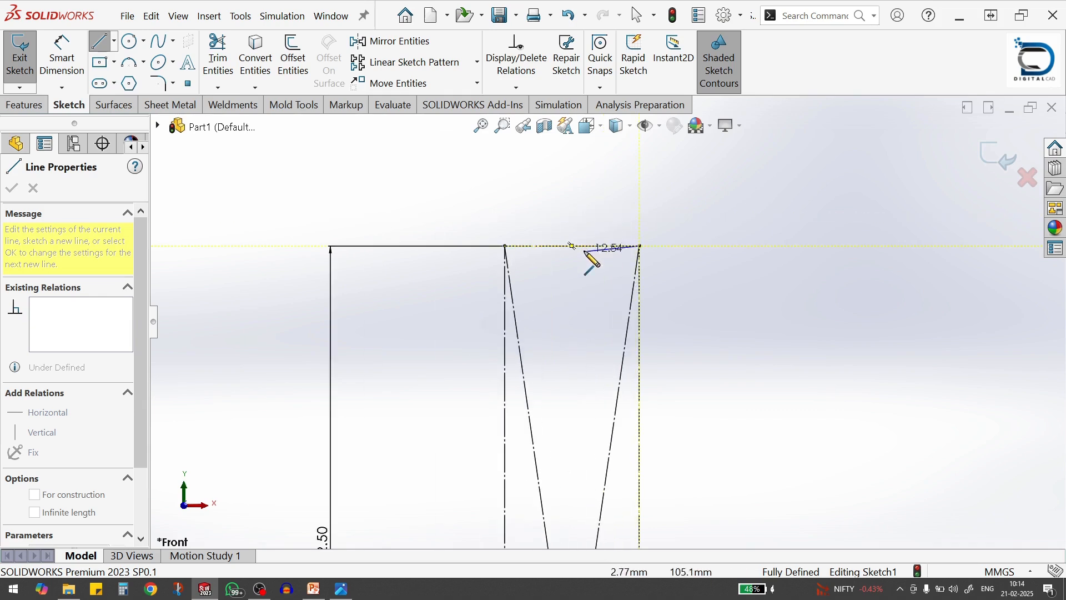
left_click(585, 246)
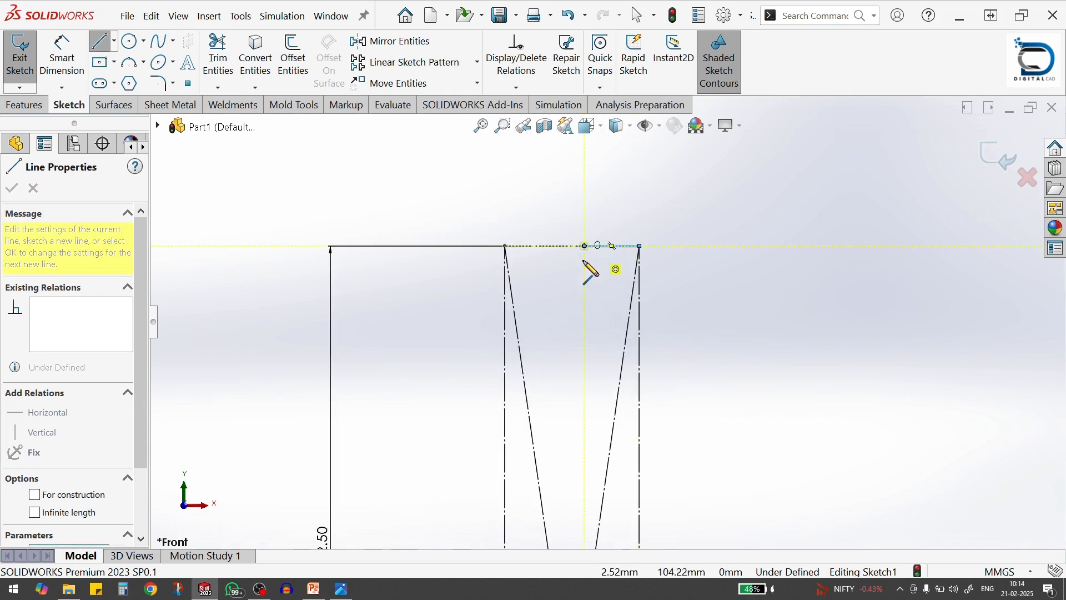
left_click(585, 302)
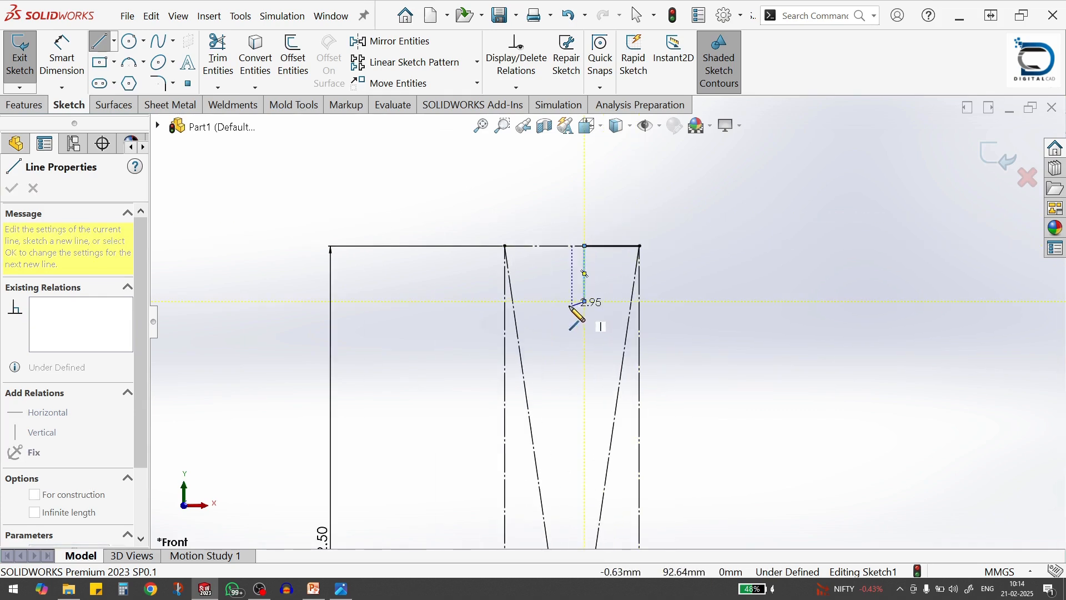
left_click(572, 301)
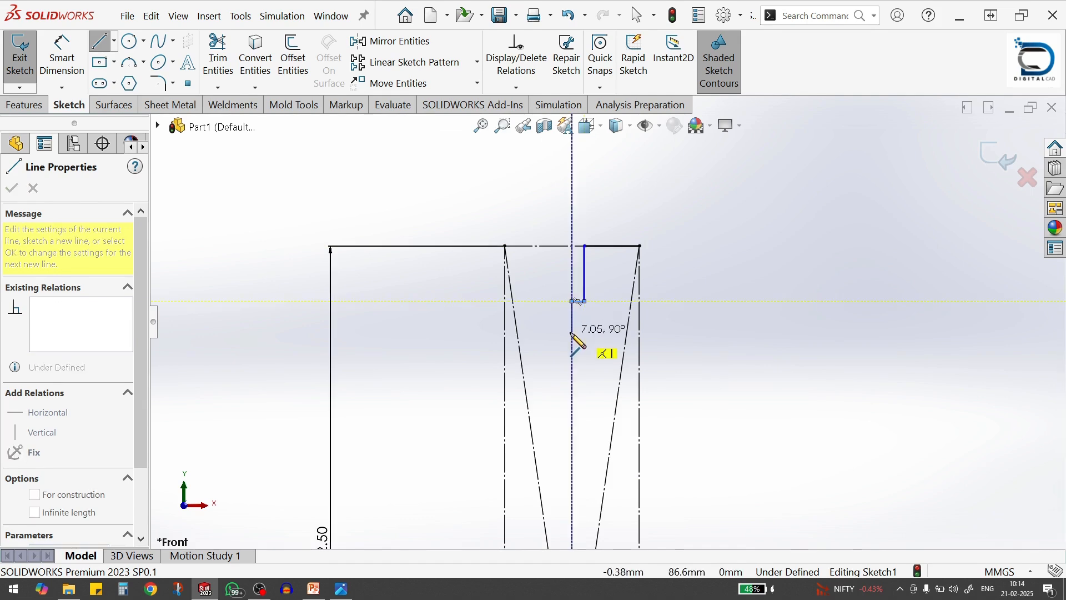
left_click(573, 334)
key("Escape")
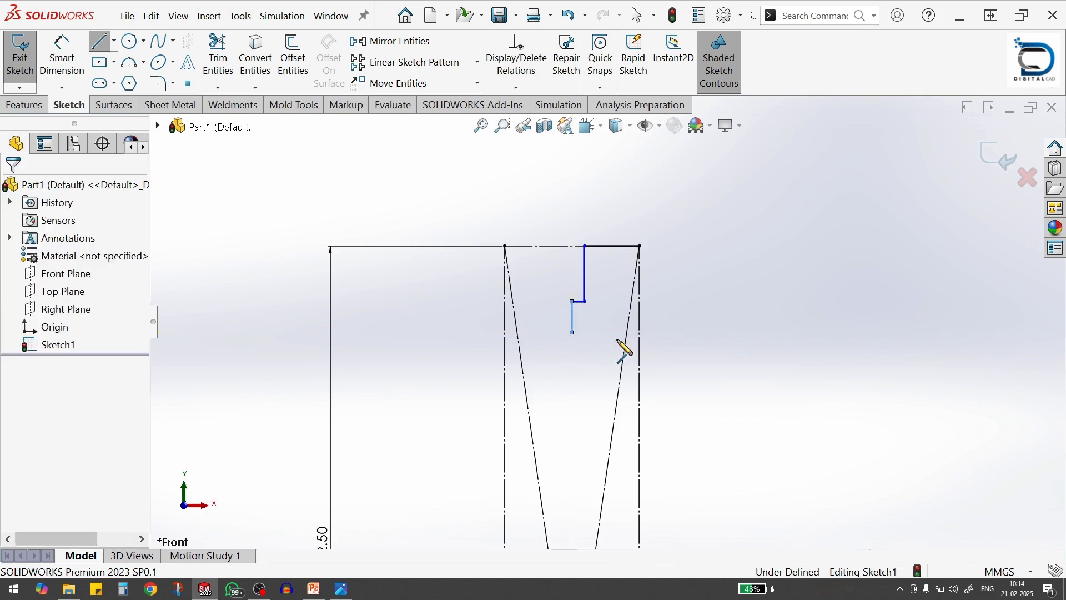
Dimension the top horizontal line of the neck profile and set its length to 12.5 mm
left_click(71, 74)
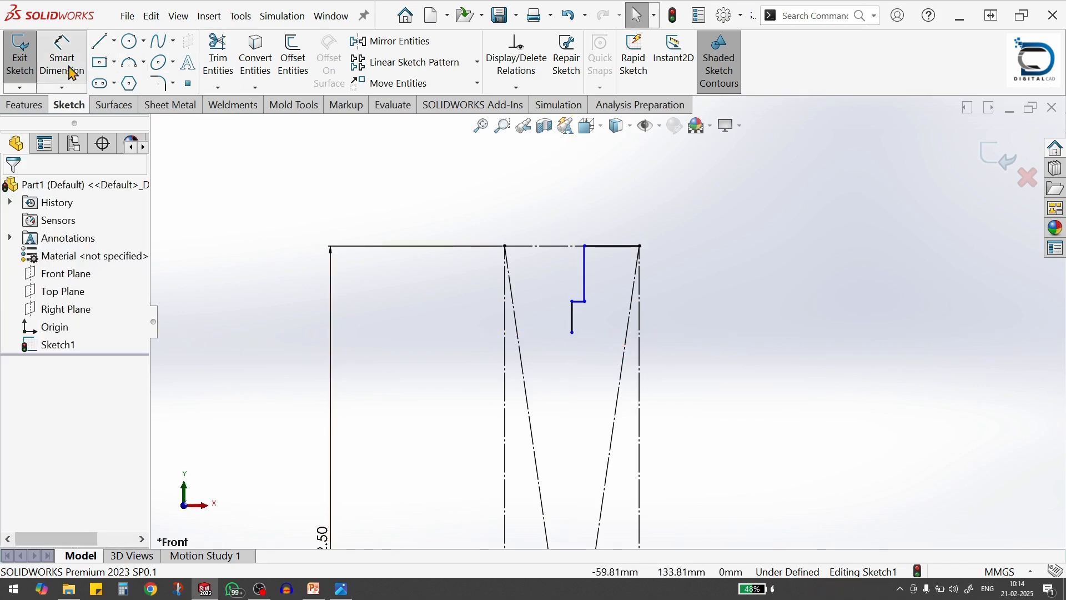
left_click(623, 247)
left_click(621, 225)
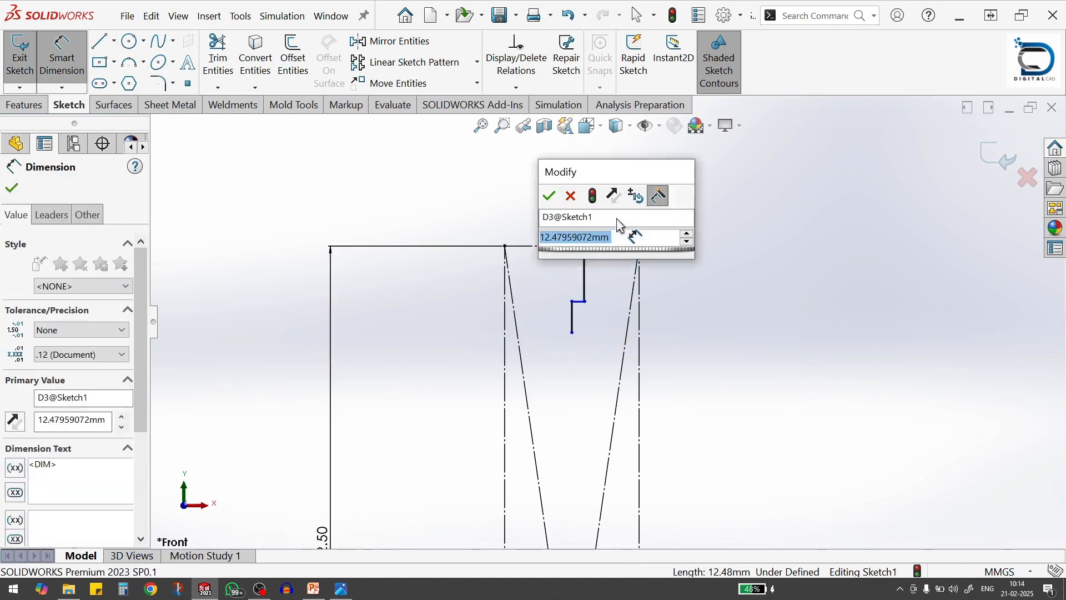
type("12")
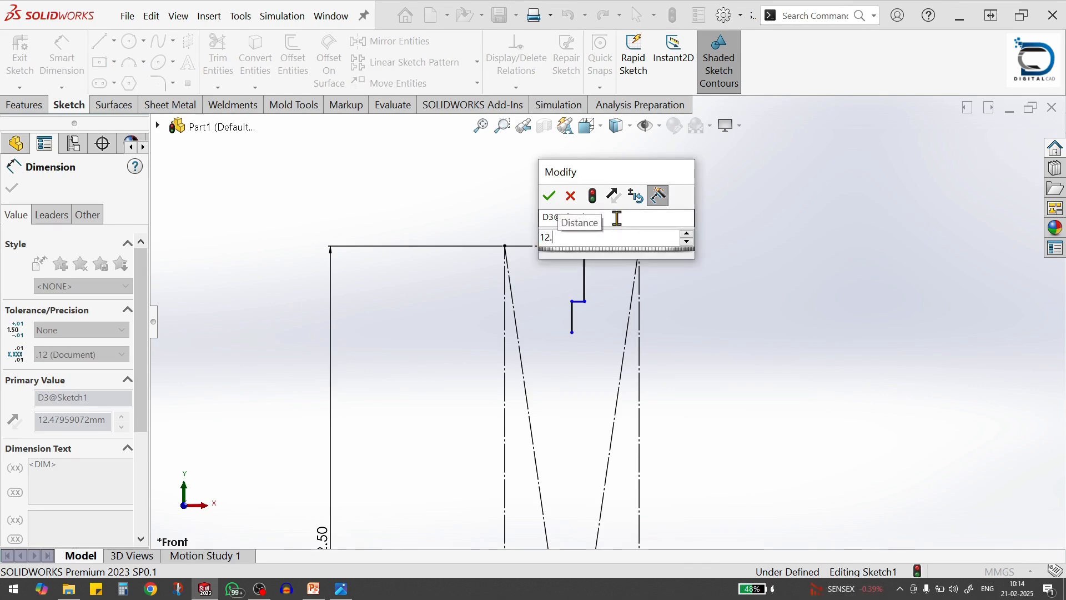
type(".5")
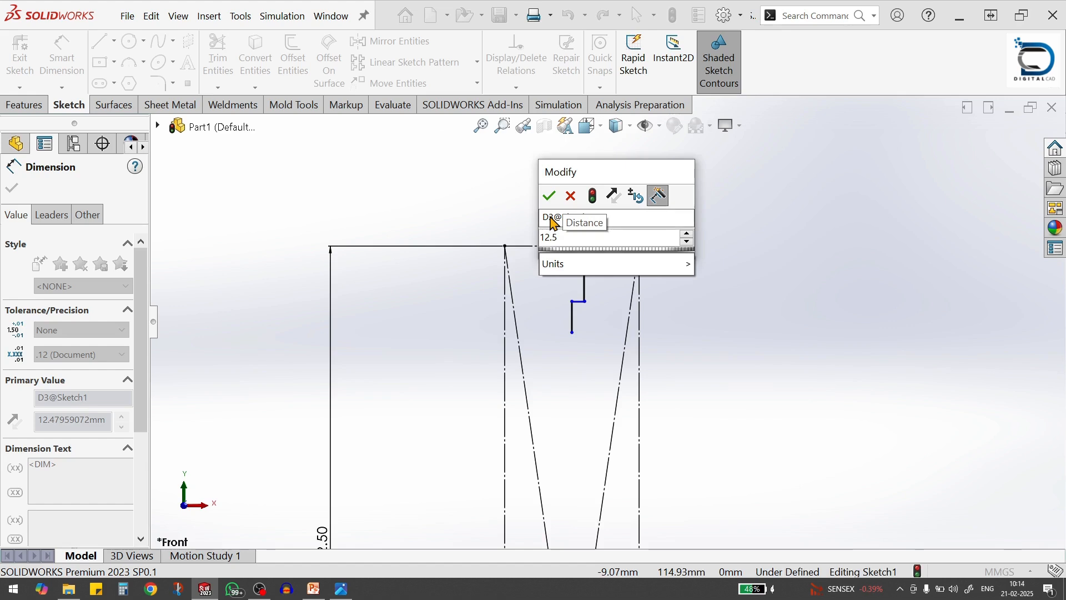
key("Return")
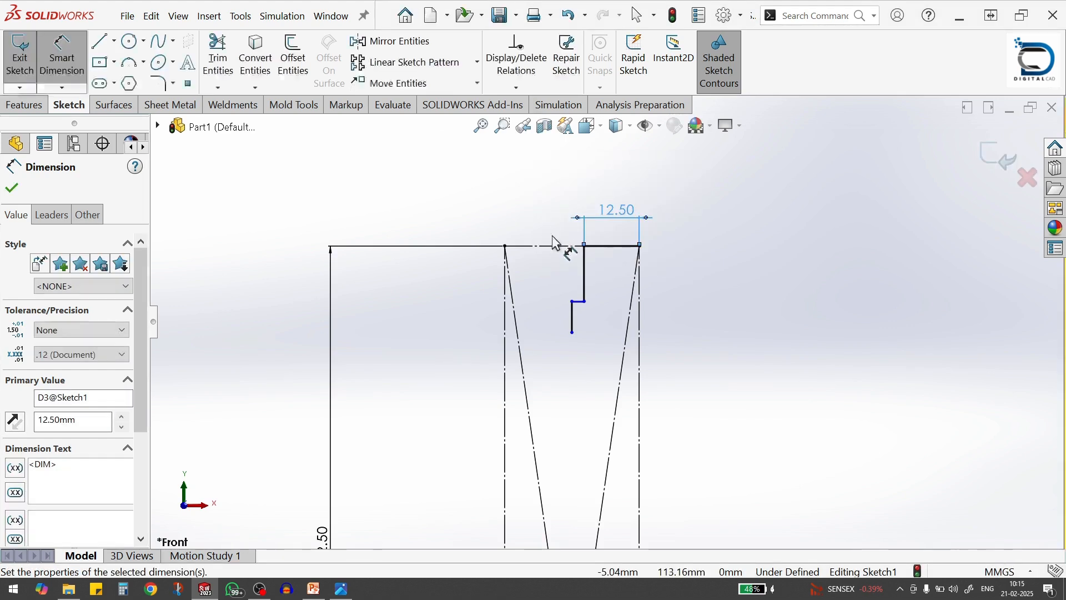
Dimension the short lower vertical line of the neck profile and set its length to 6 mm
left_click(574, 322)
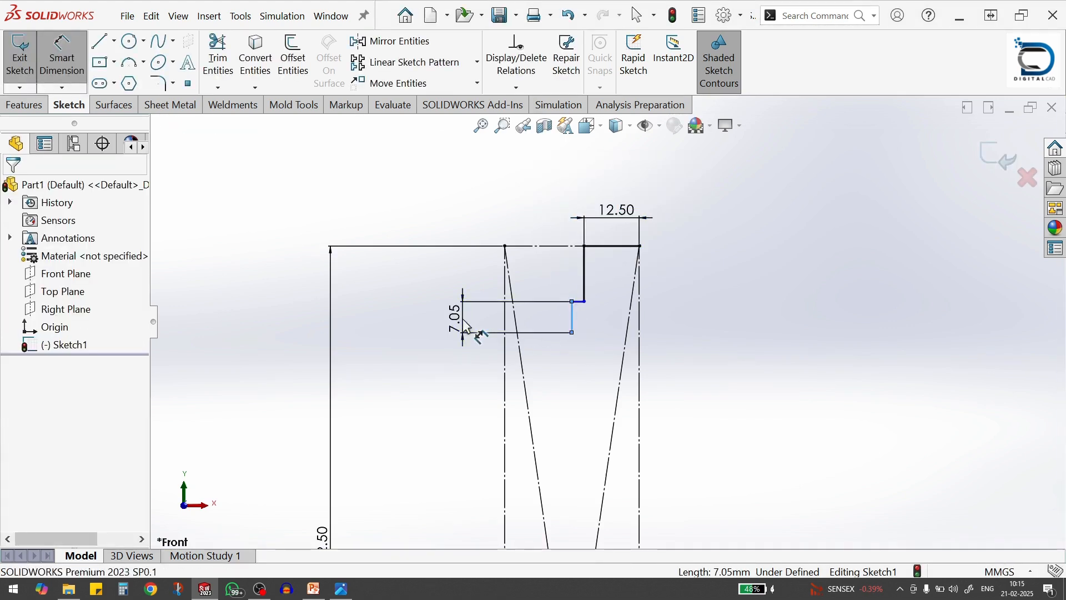
left_click(466, 326)
type("6")
key("Return")
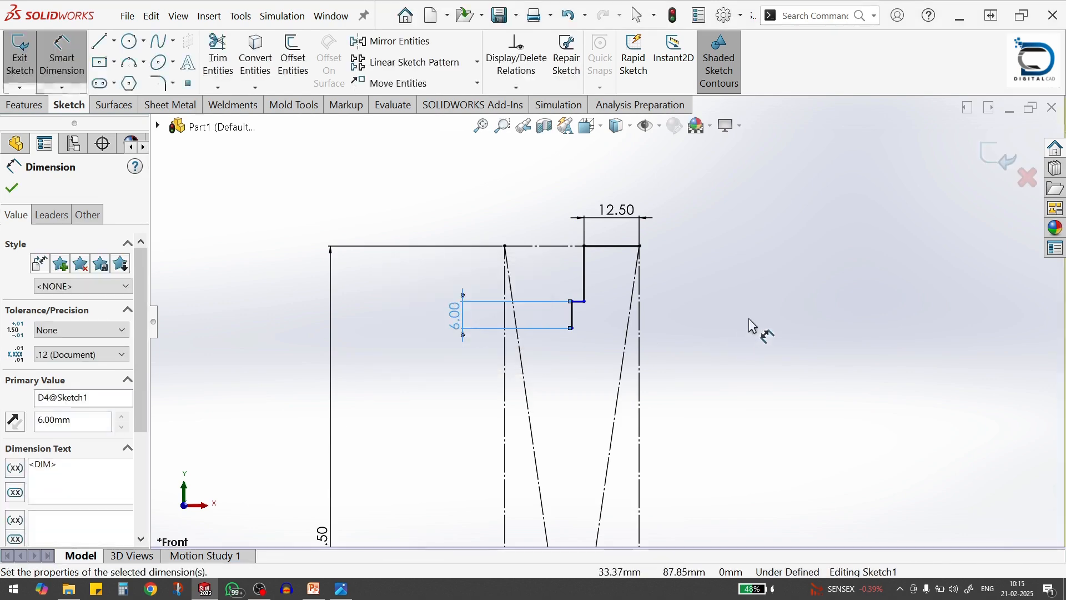
Try dimensioning the neck's short horizontal step line as a driven dimension, and delete that dimension
scroll(594, 303, "down", 4)
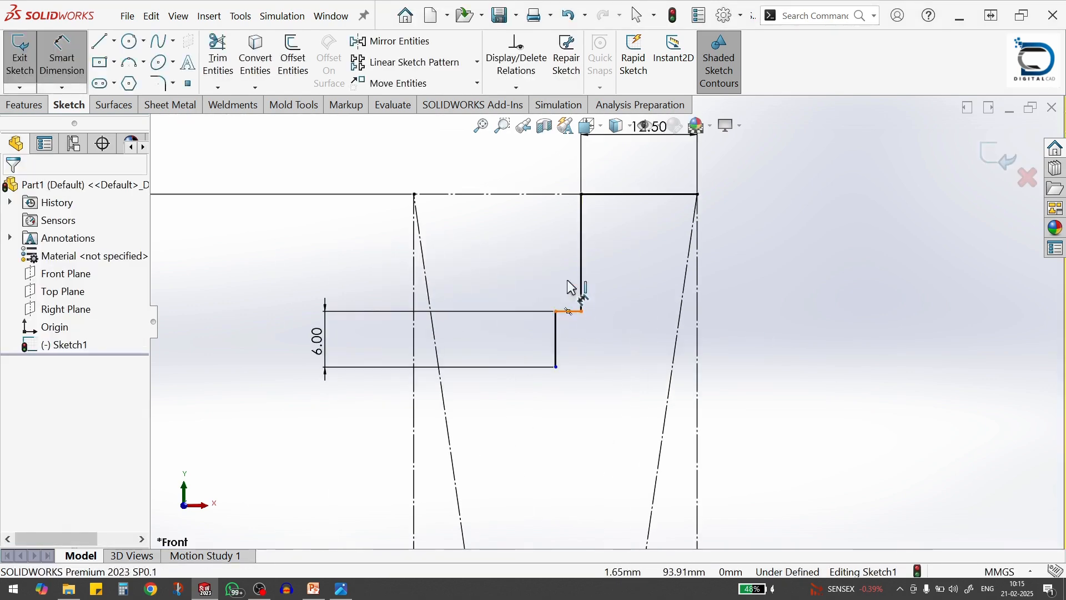
left_click(572, 312)
left_click(583, 175)
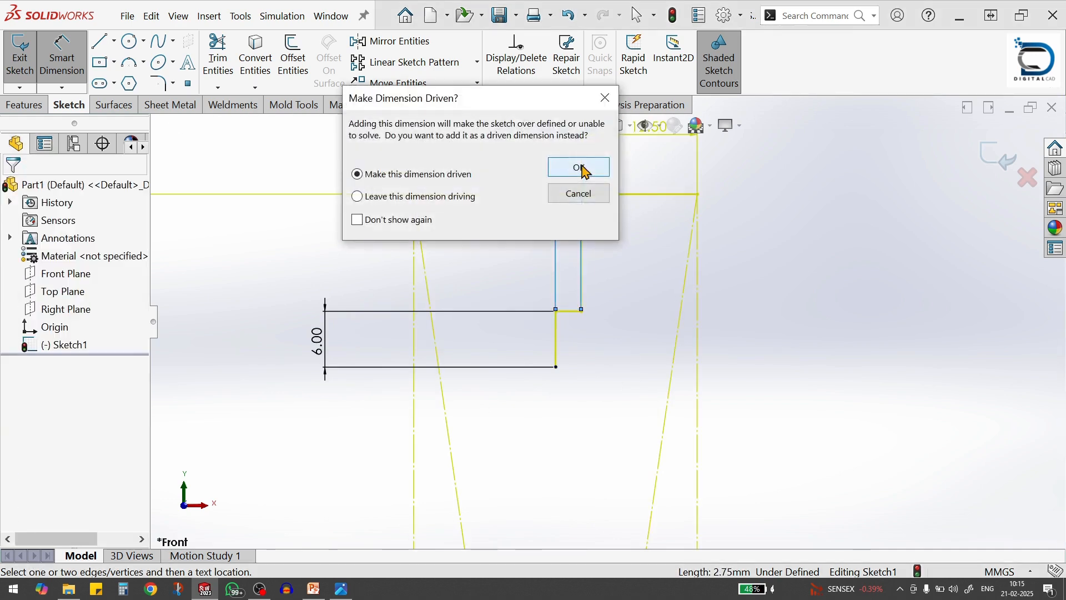
left_click(584, 175)
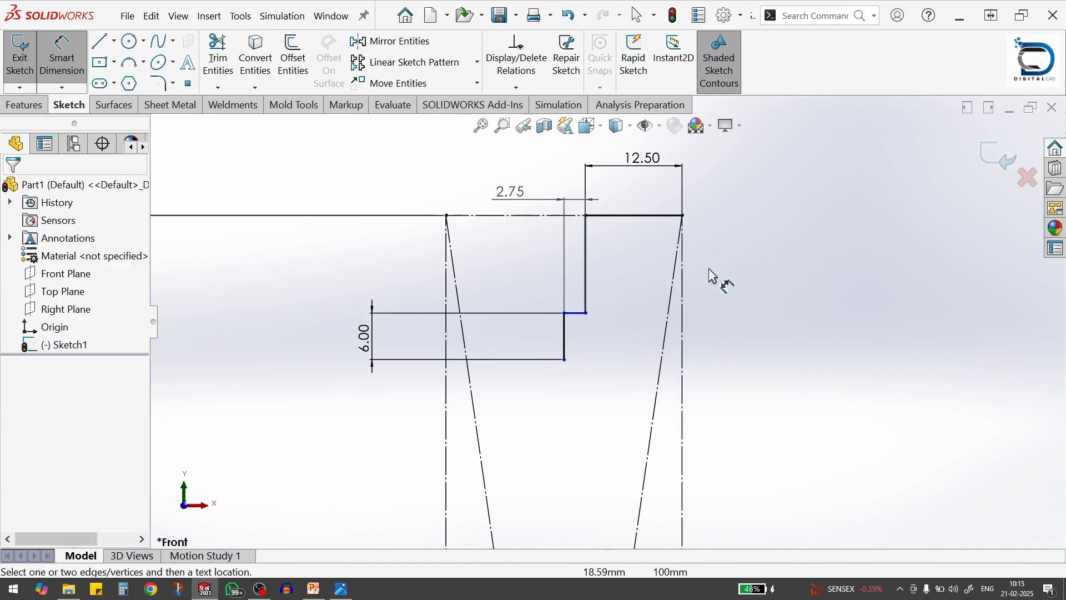
left_click(519, 196)
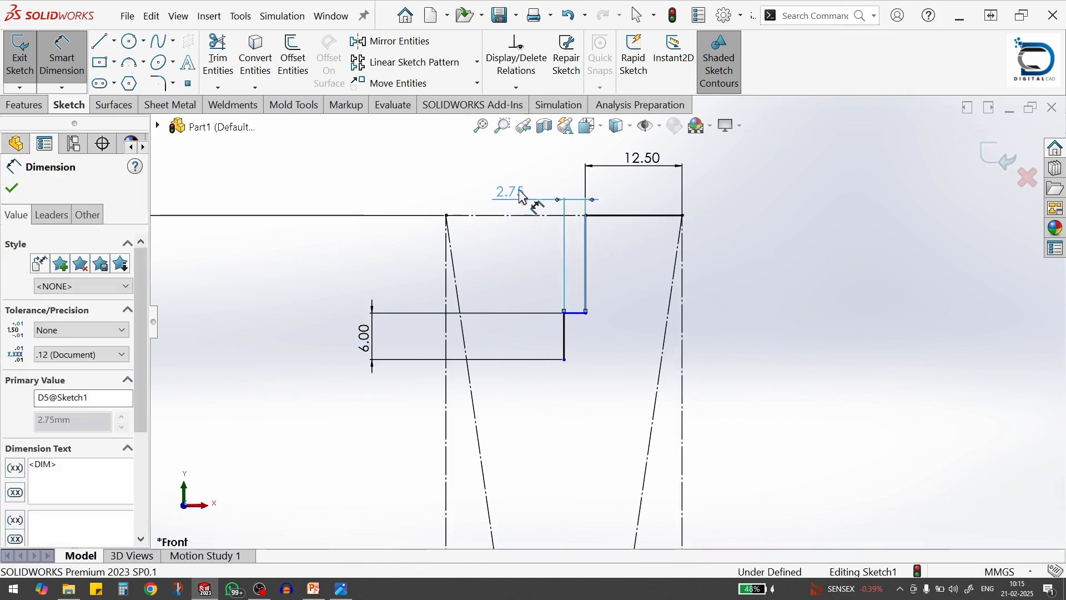
key("Delete")
key("Escape")
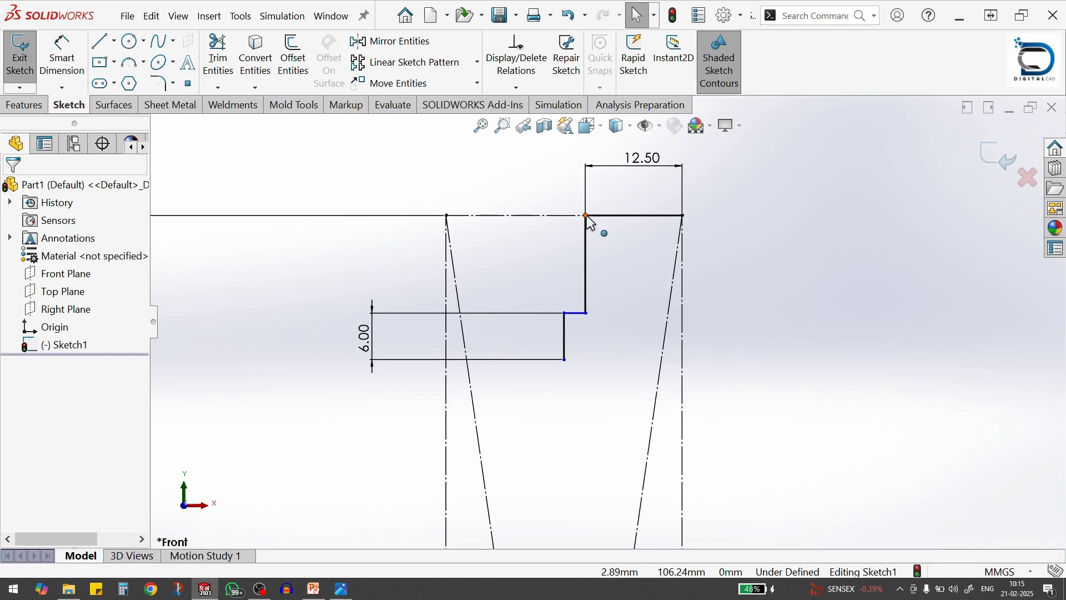
Delete the coincident relation on the neck profile's short lower vertical line
left_click(586, 215)
scroll(700, 298, "up", 1)
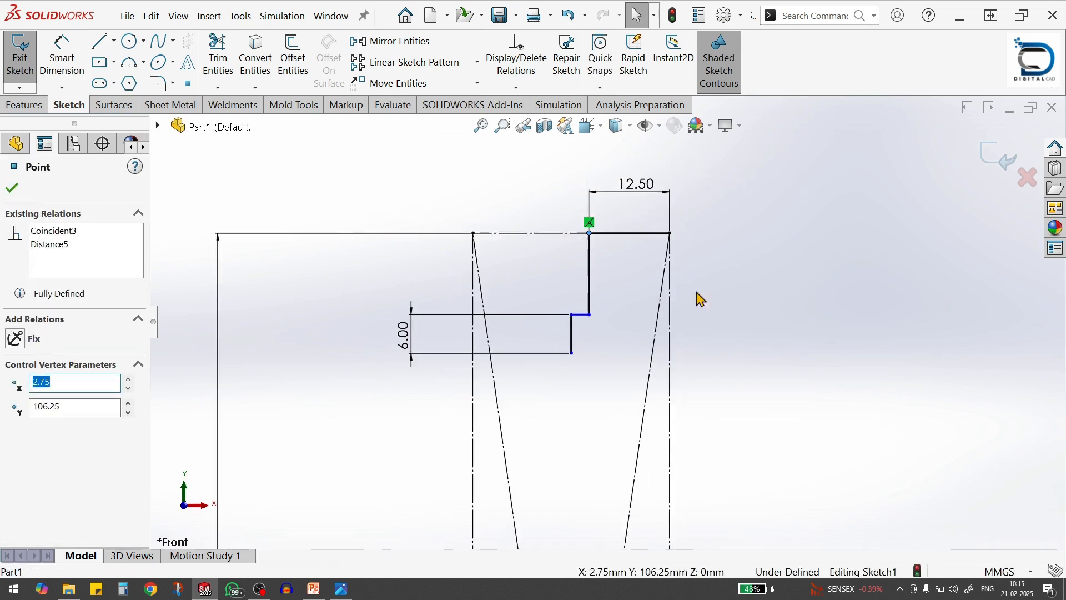
left_click(574, 335)
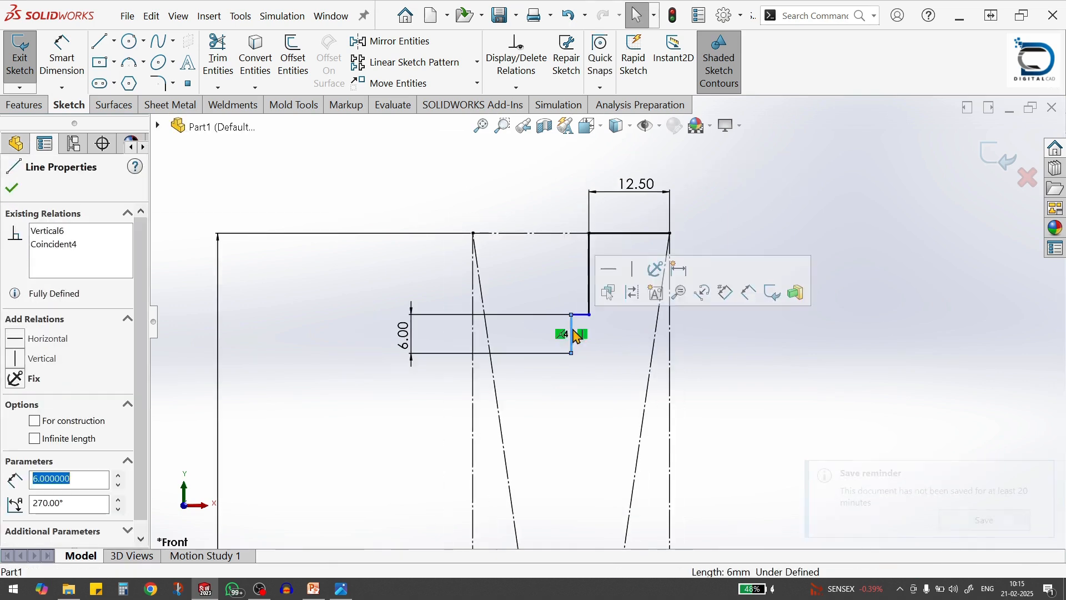
left_click(564, 334)
key("Delete")
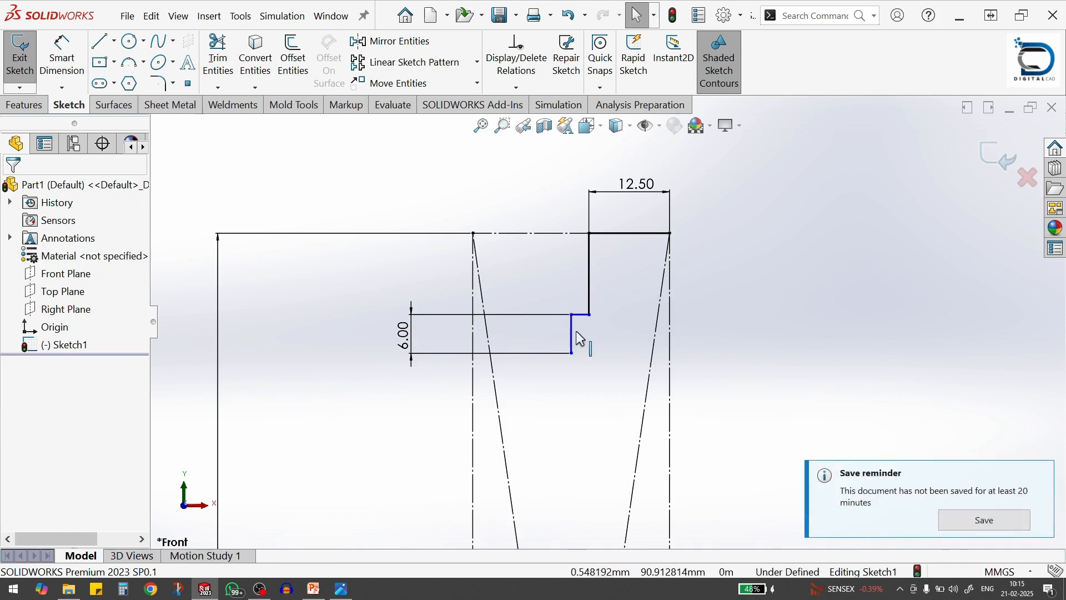
Dimension the neck's short horizontal step line and set its length to 0.5 mm
left_click(60, 54)
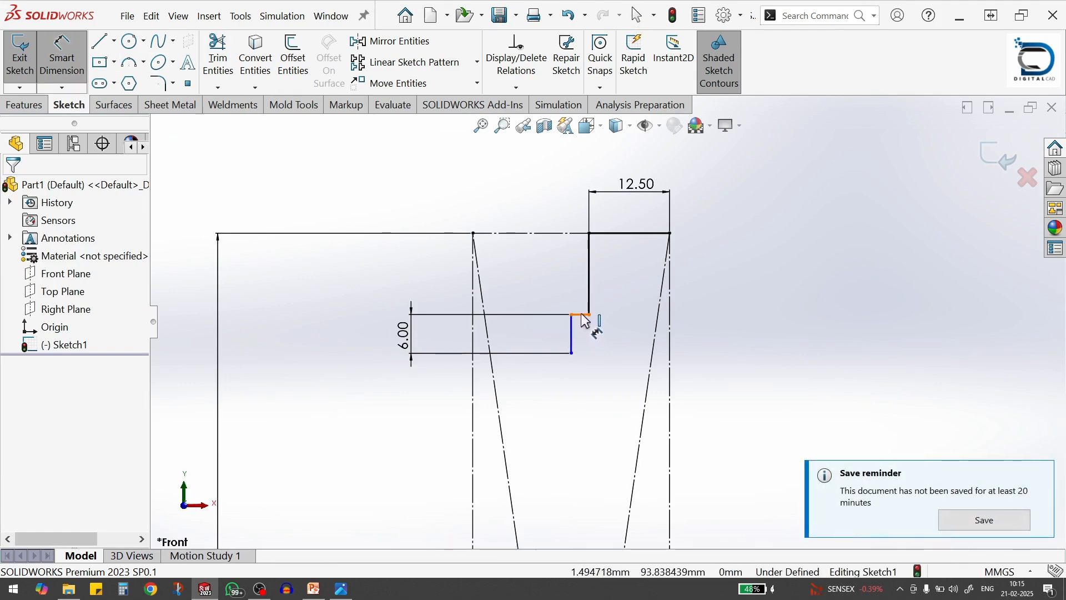
left_click(582, 315)
left_click(550, 196)
type(".5")
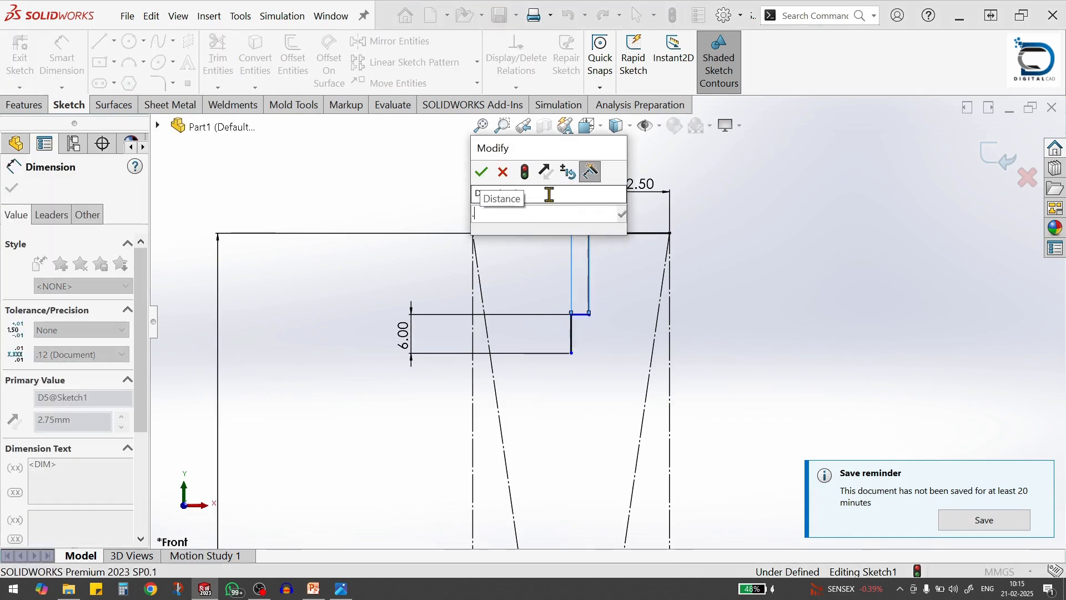
left_click(482, 174)
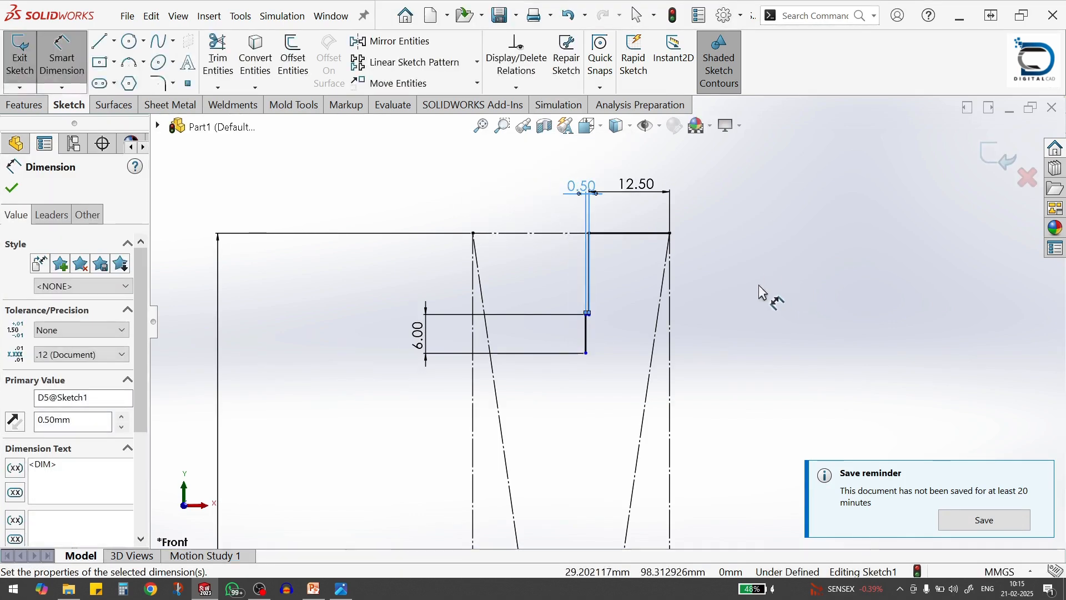
left_click(692, 316)
scroll(637, 344, "up", 3)
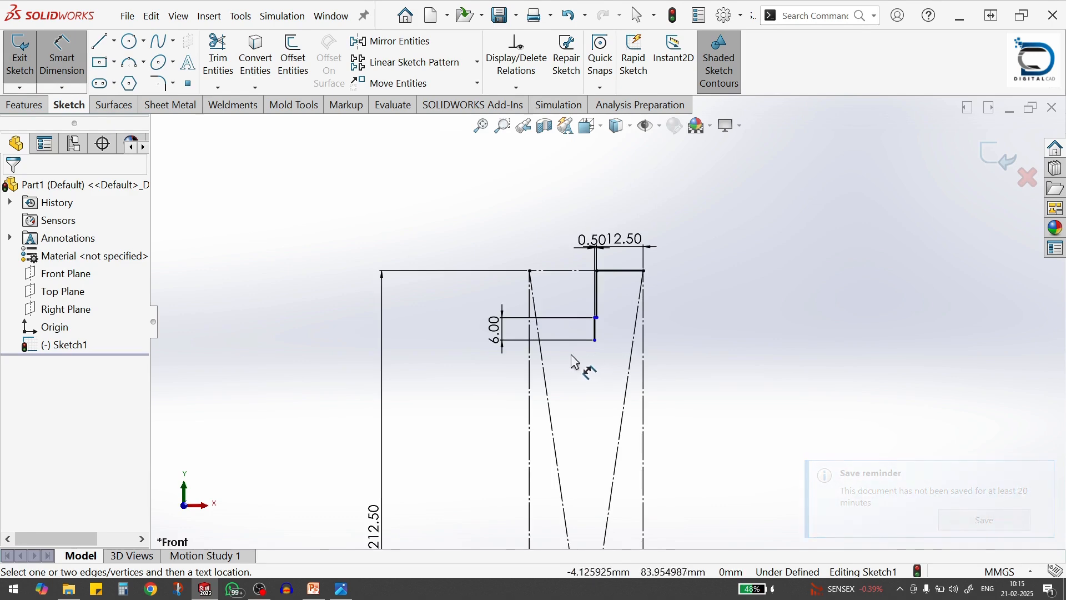
scroll(571, 360, "down", 1)
scroll(571, 359, "up", 1)
scroll(575, 367, "up", 1)
scroll(592, 337, "down", 3)
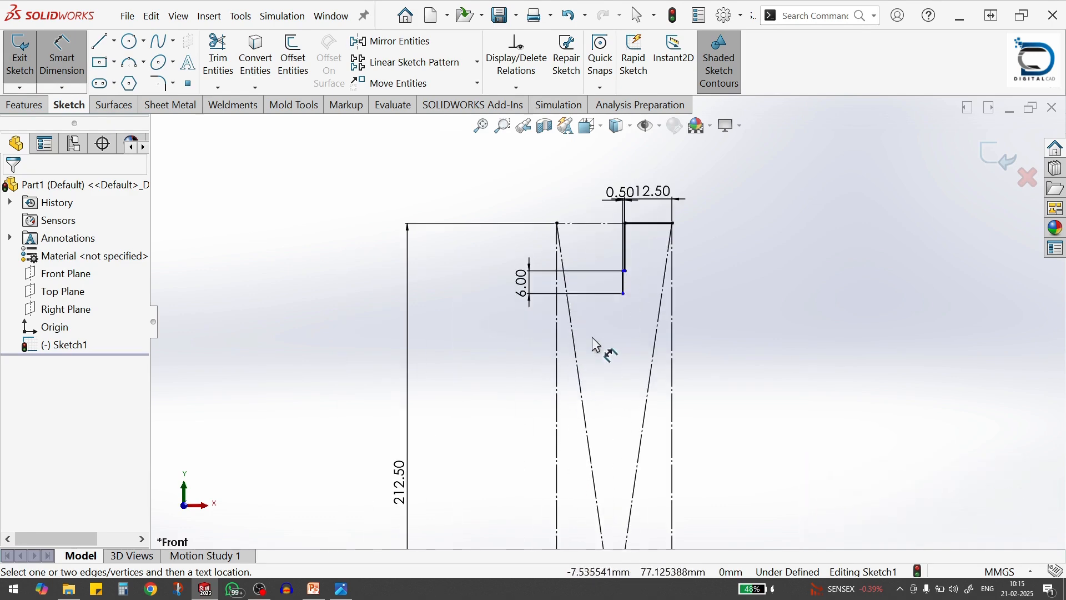
key("Escape")
Sketch a three-point arc of about 33 mm radius from the 6 mm line's lower end, running down and slightly left
key("s")
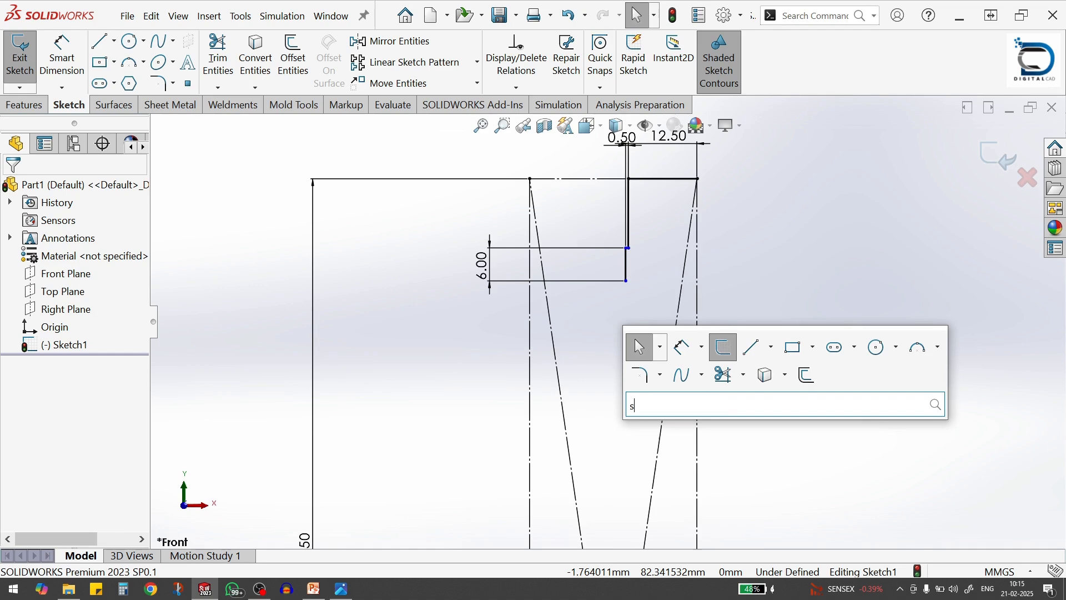
left_click(603, 317)
key("s")
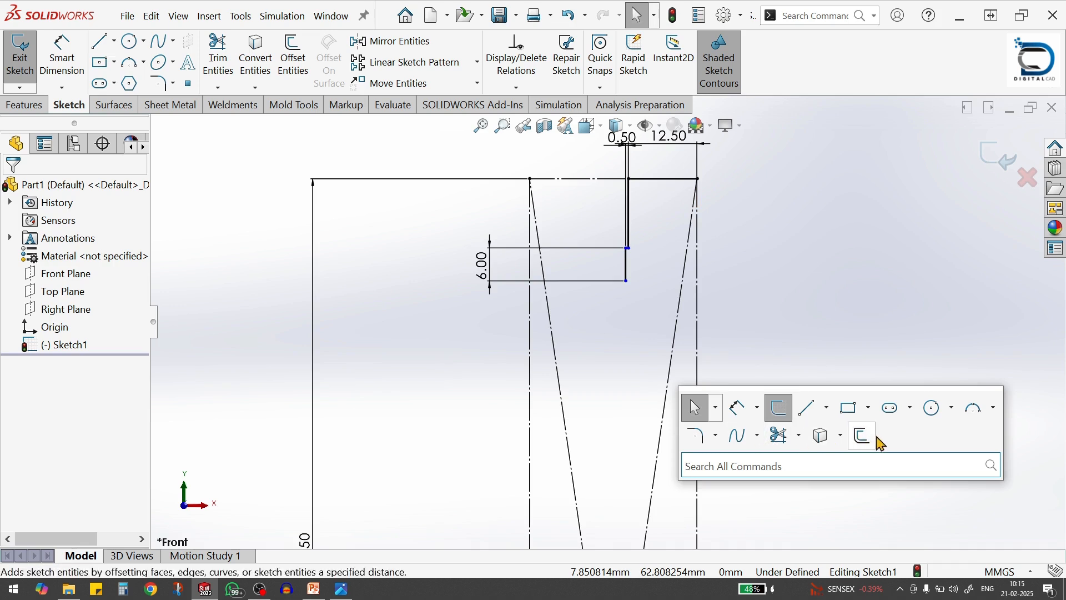
left_click(977, 415)
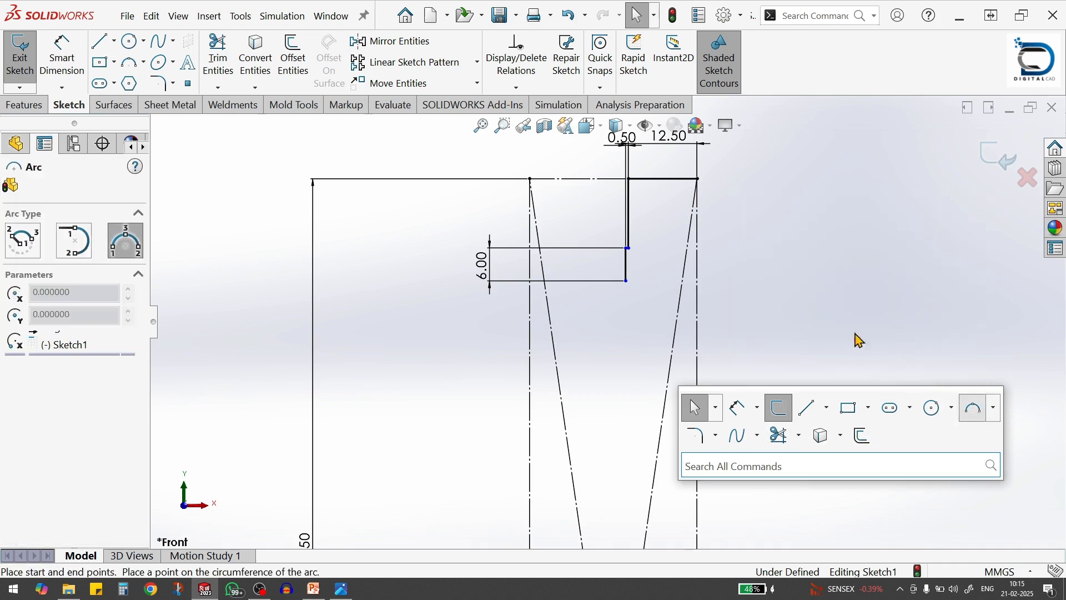
left_click(626, 281)
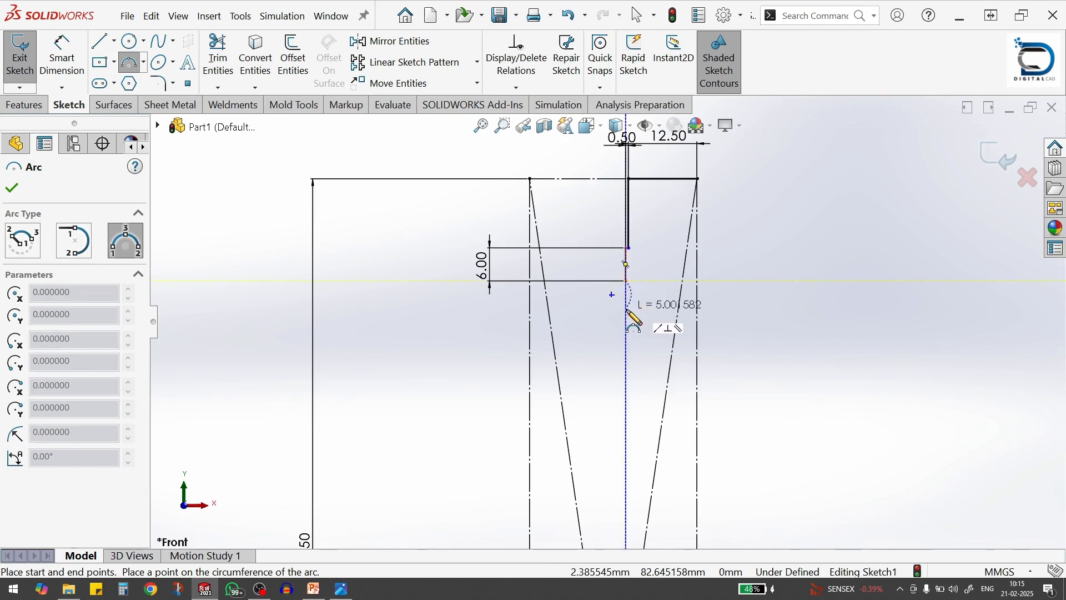
left_click(614, 338)
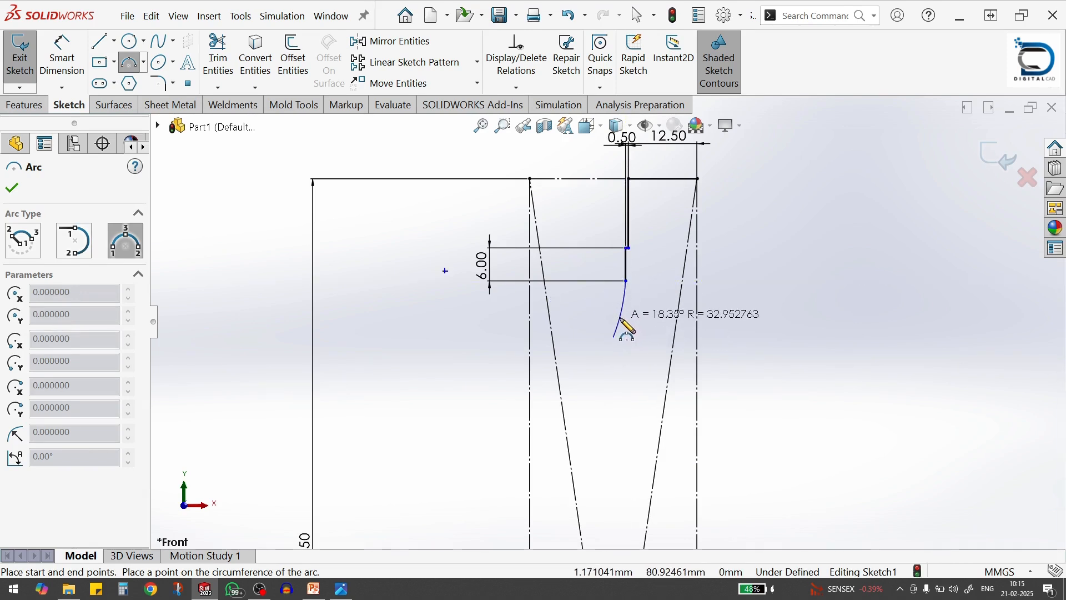
left_click(621, 319)
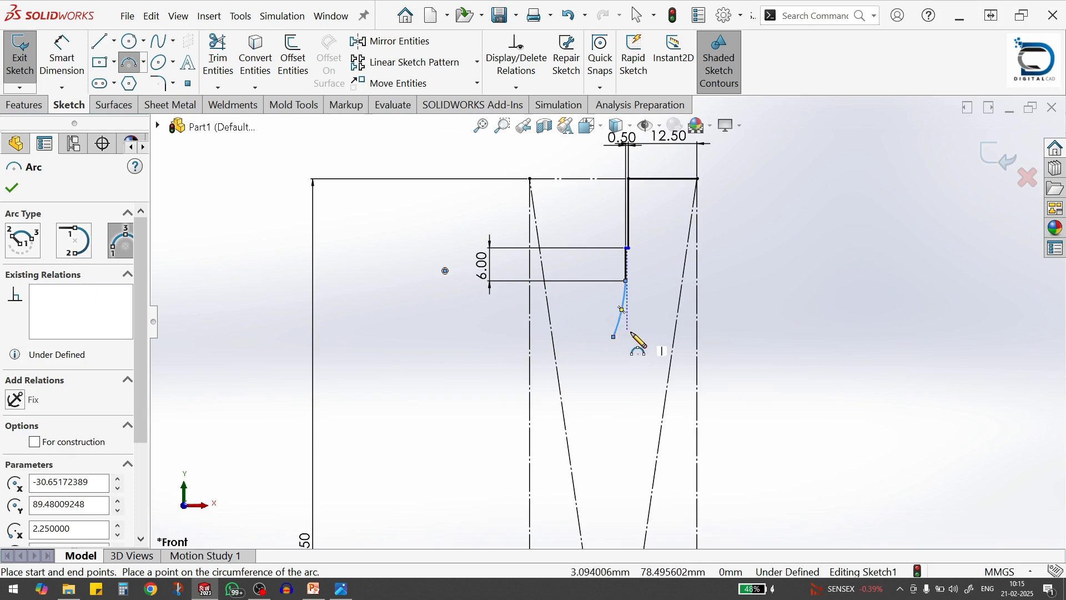
Dimension the arc below the neck's short vertical line and set its radius to 40 mm
key("s")
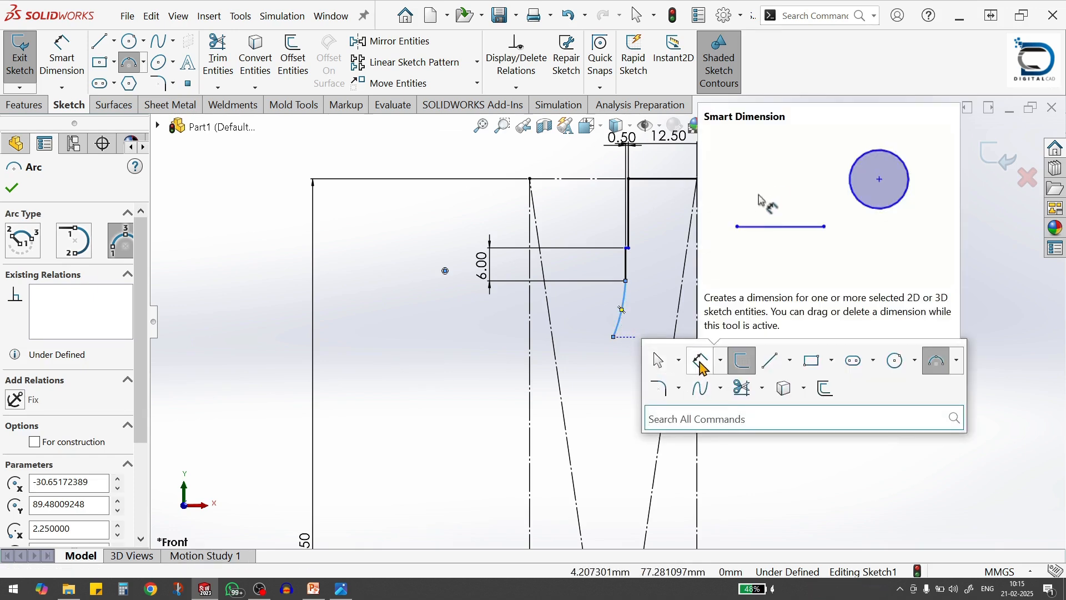
left_click(703, 366)
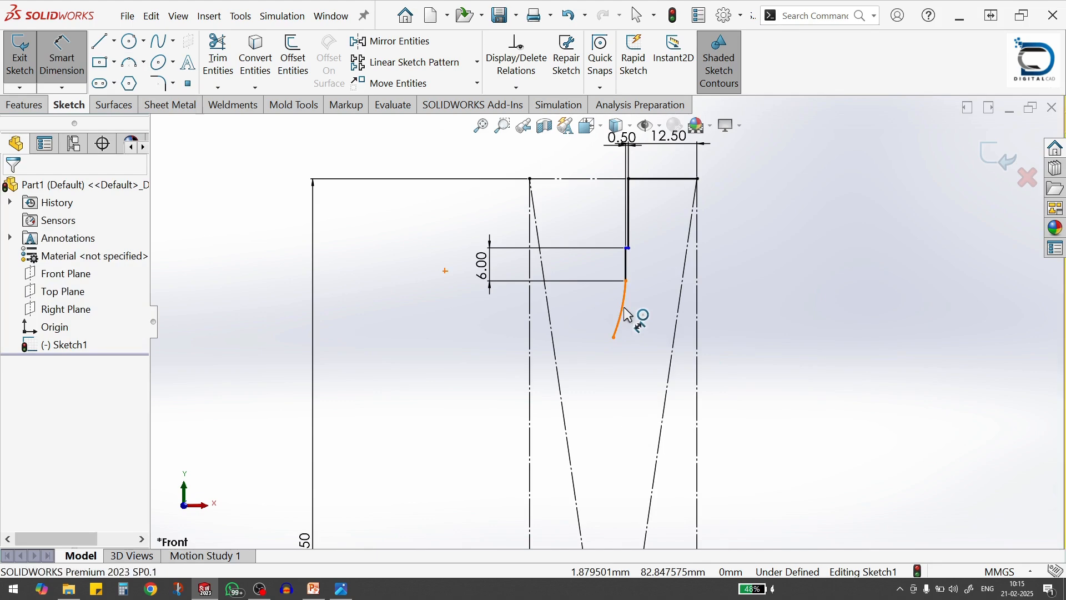
left_click(624, 314)
left_click(721, 328)
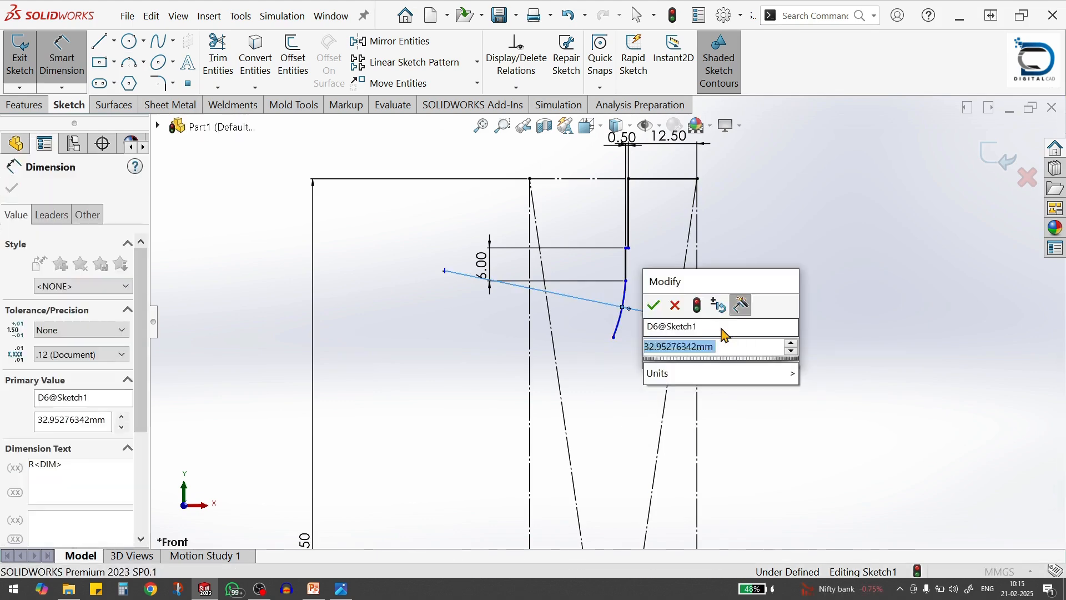
type("40")
key("Return")
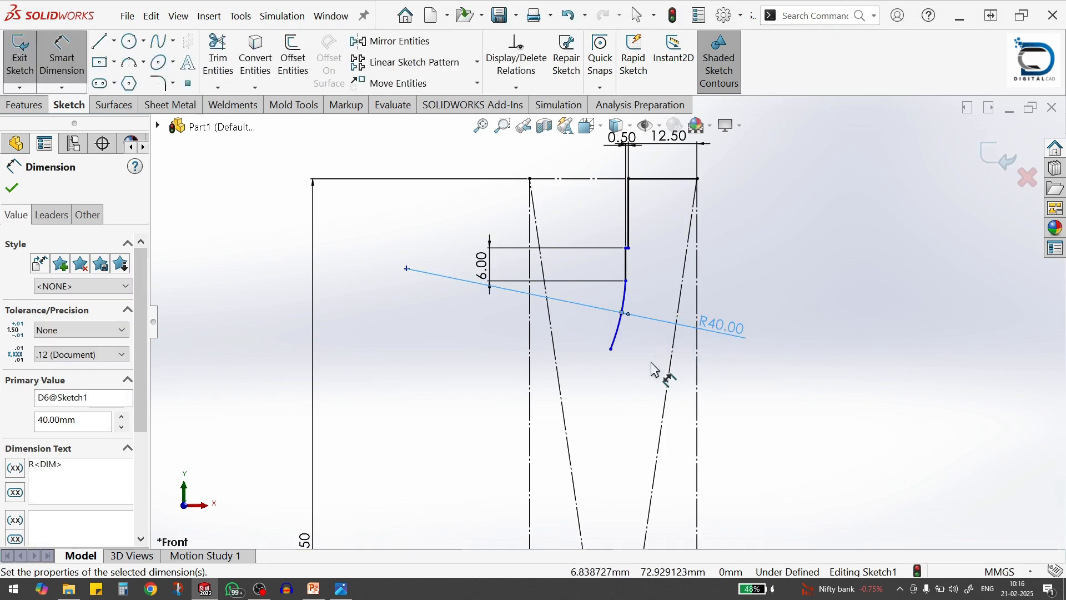
Sketch a second three-point arc of about 12 mm radius from the R40 arc's lower end, running down-left and bulging to the upper left
key("s")
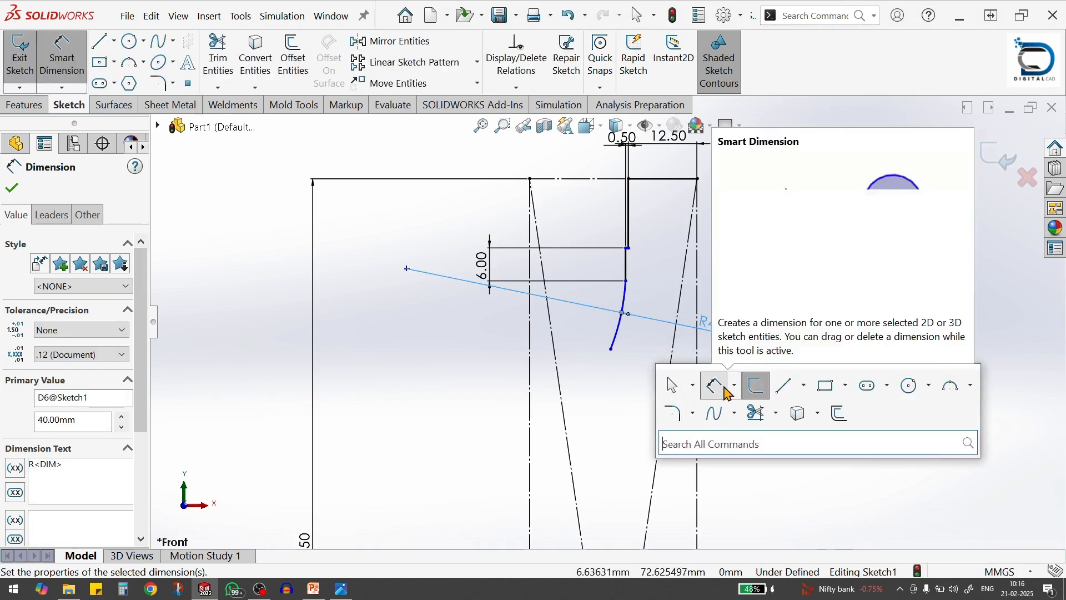
left_click(951, 385)
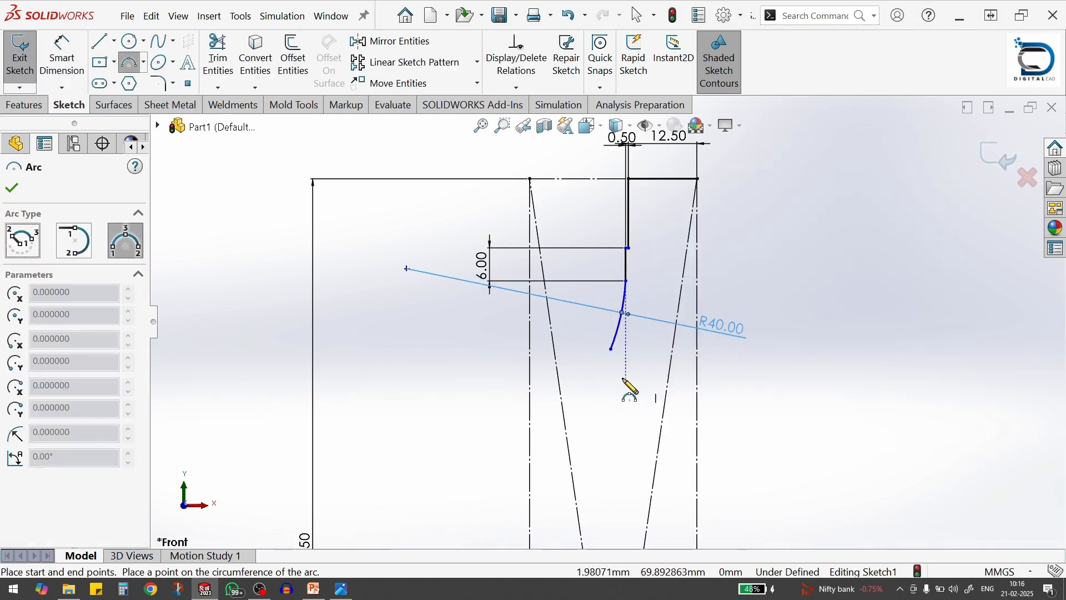
left_click(610, 350)
left_click(622, 382)
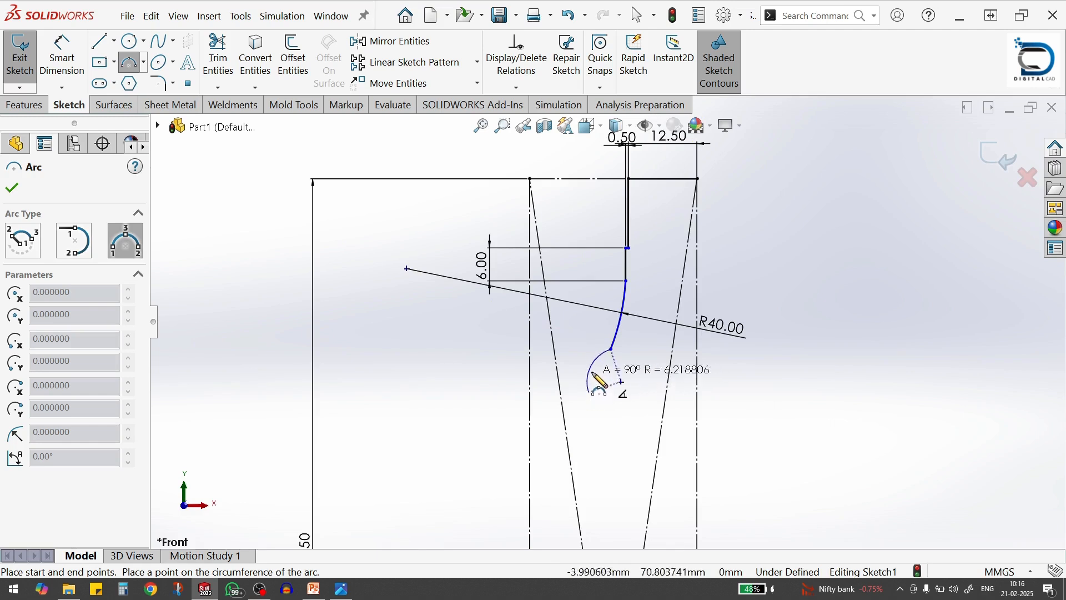
left_click(599, 375)
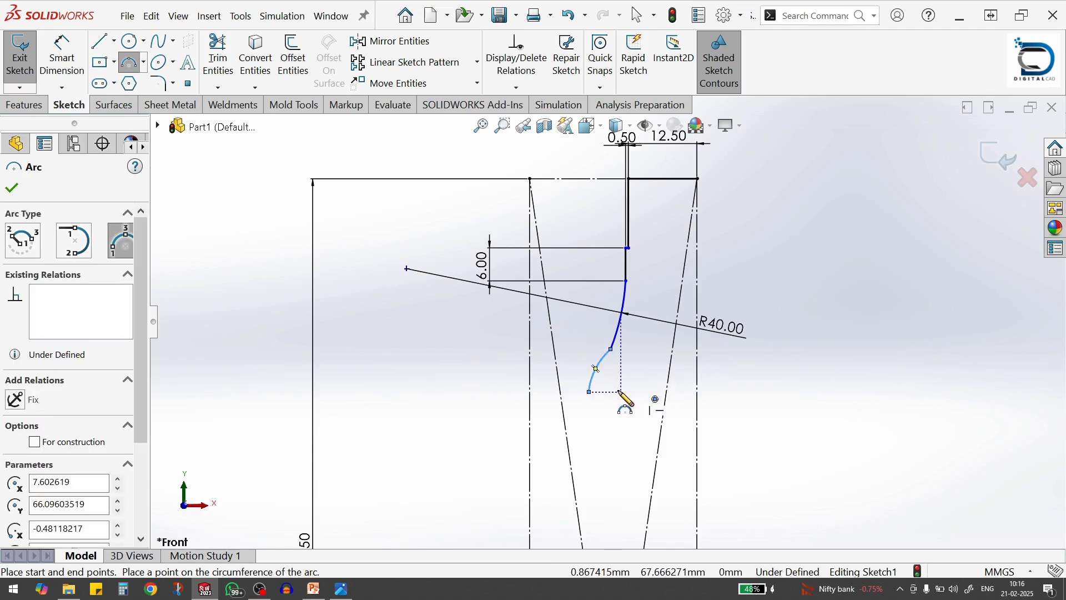
Dimension the second arc and set its radius to 200 mm
key("s")
left_click(685, 411)
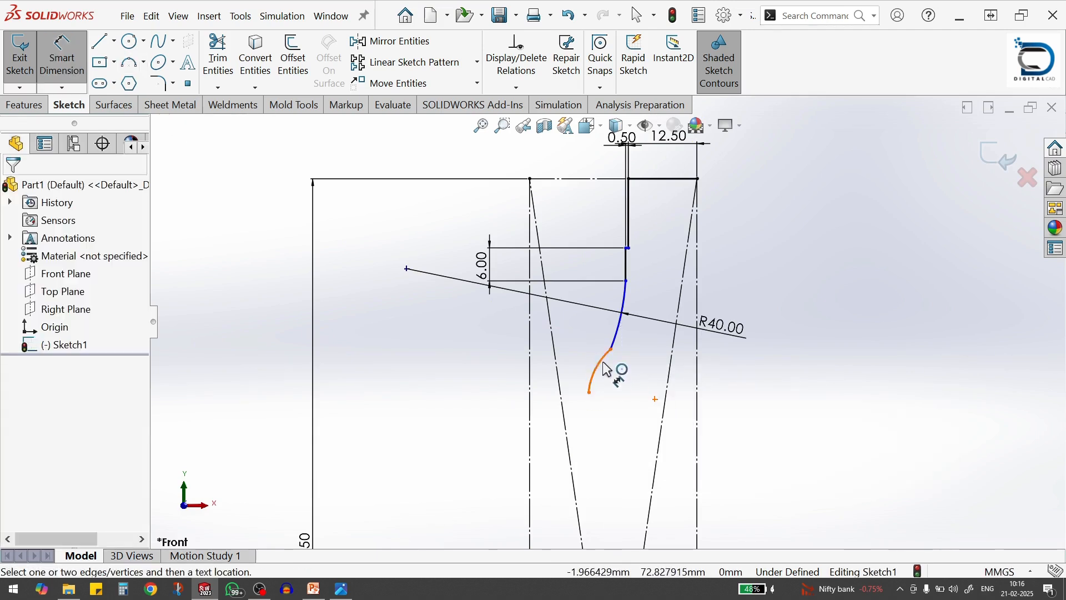
left_click(605, 365)
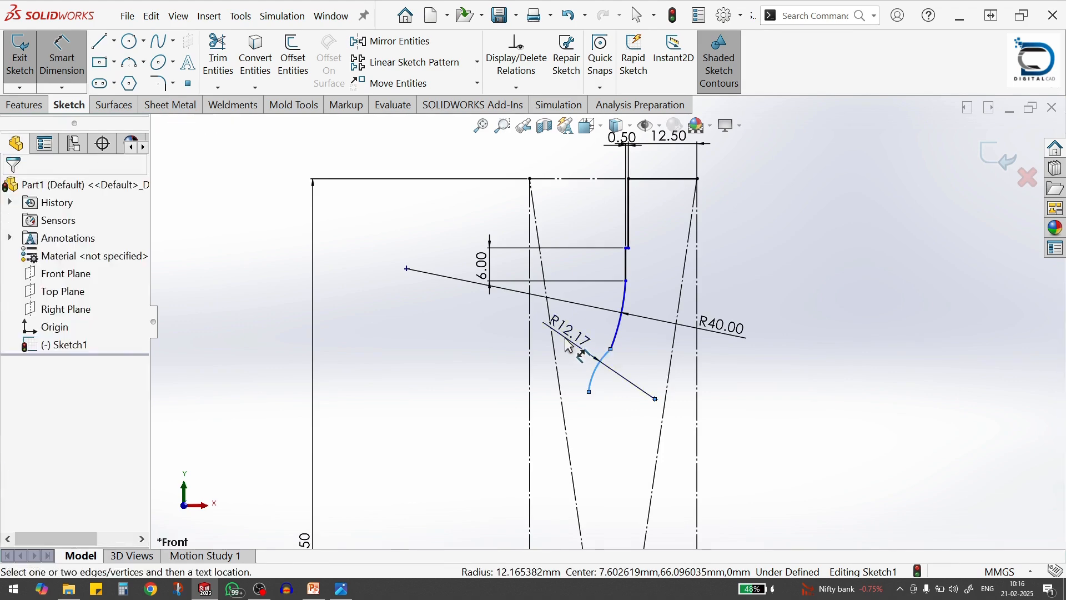
left_click(569, 346)
type("200")
key("Return")
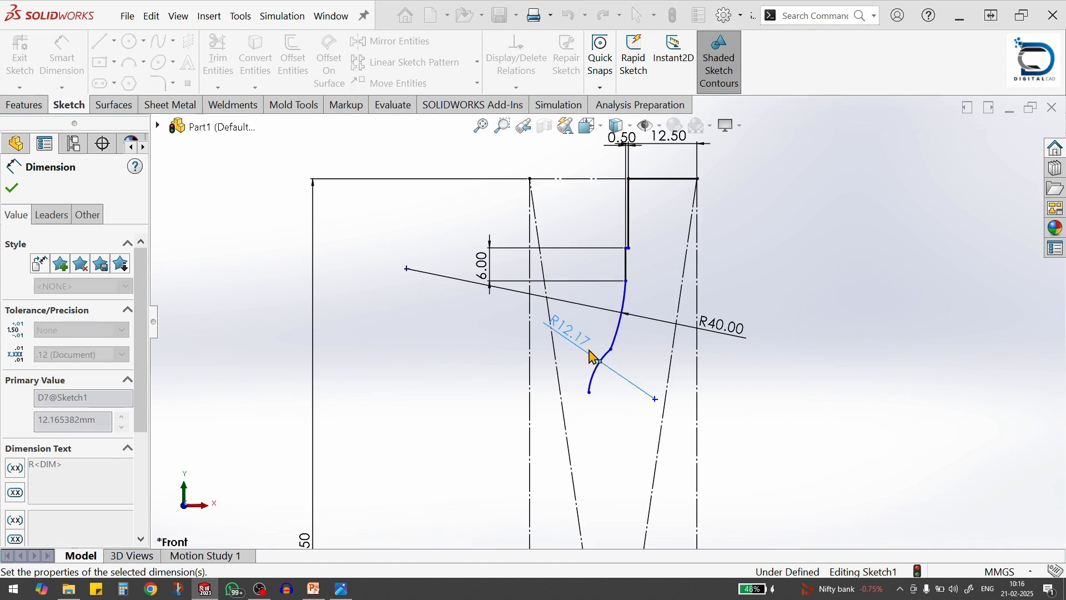
left_click(762, 404)
scroll(747, 422, "up", 3)
key("Escape")
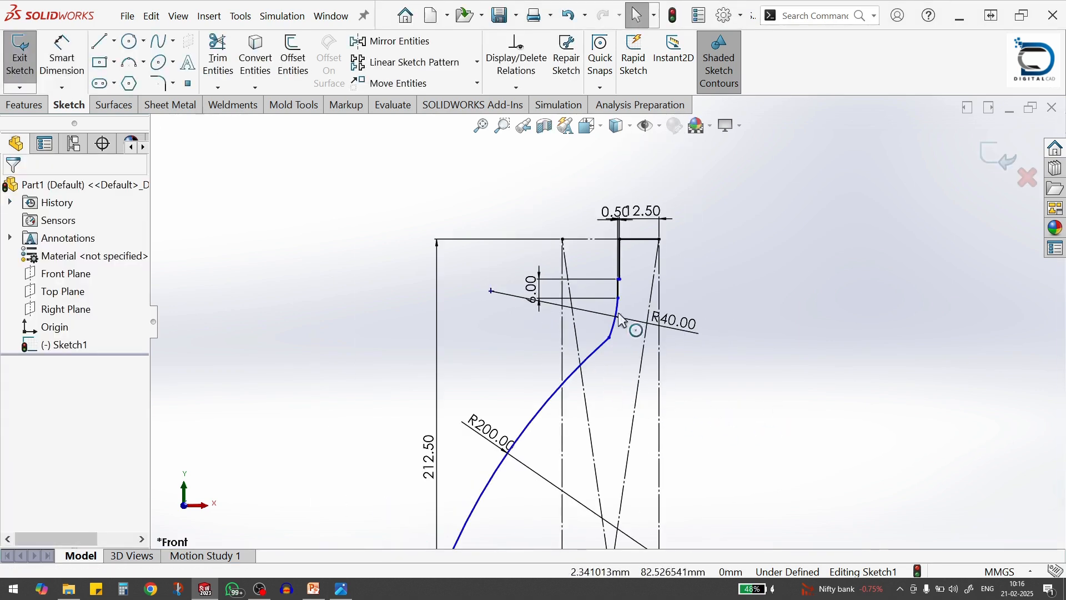
Add a tangent relation between the 6 mm vertical line and the R40 arc
left_click(618, 291)
left_click(616, 318, "ctrl")
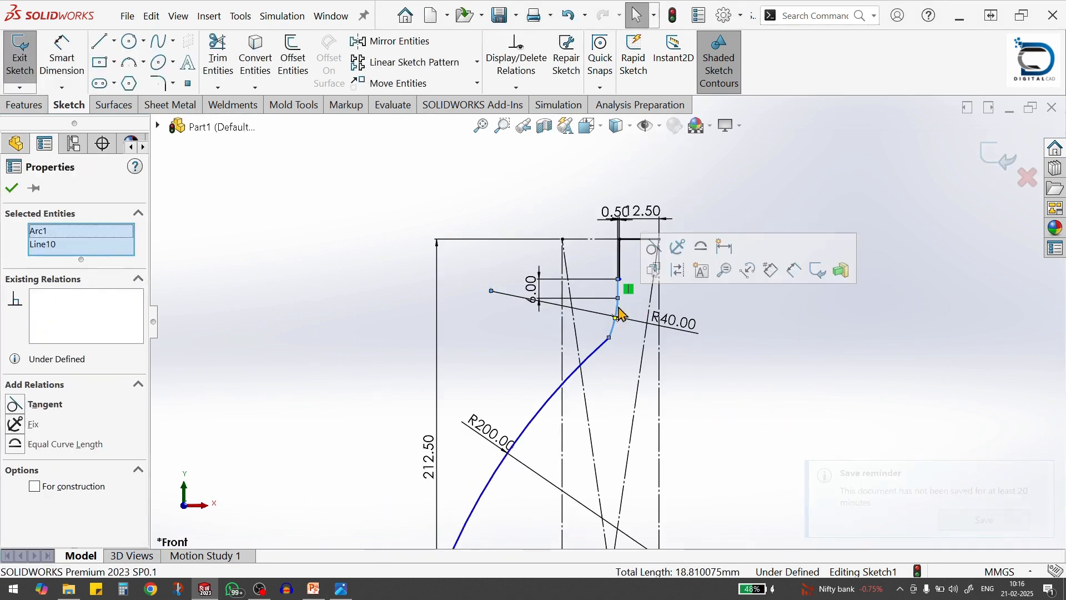
left_click(655, 268)
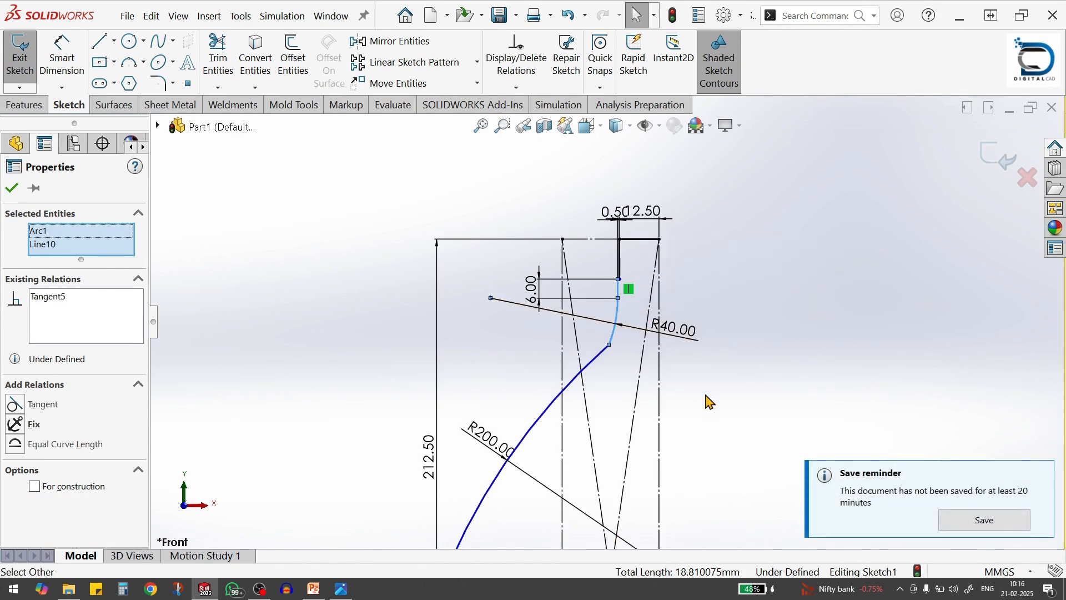
Add a tangent relation between the R40 arc and the R200 arc
key("Escape")
left_click(615, 345)
left_click(595, 357, "ctrl")
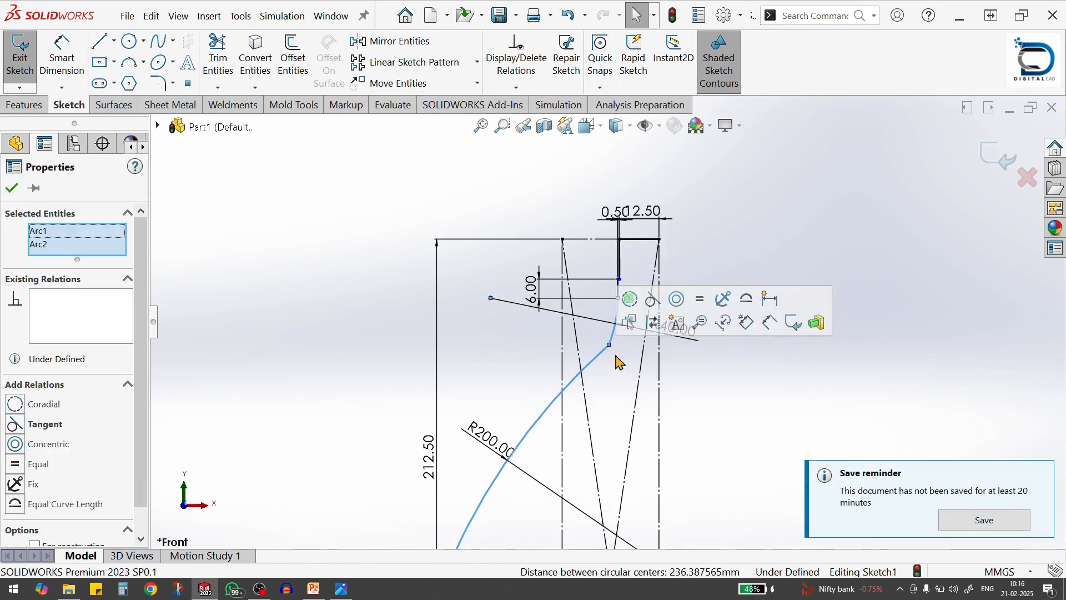
left_click(653, 308)
key("Escape")
scroll(614, 464, "up", 3)
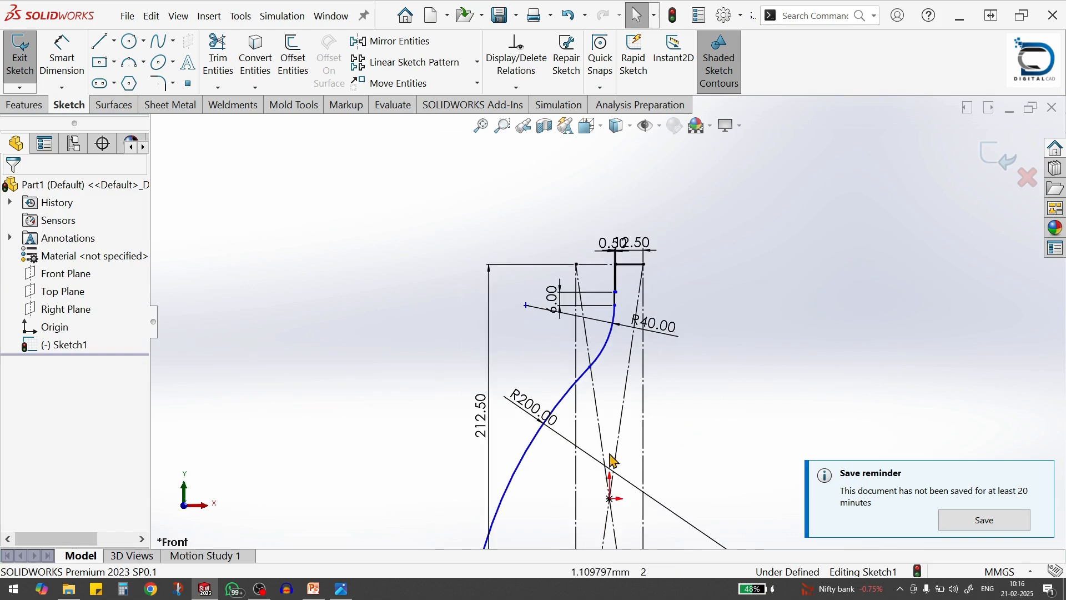
Move the R200 arc's free lower endpoint up and inward, shortening the arc inside the construction rectangle
mouse_move(516, 534)
left_mouse_down()
mouse_move(542, 452)
mouse_move(601, 366)
mouse_move(591, 365)
left_mouse_up()
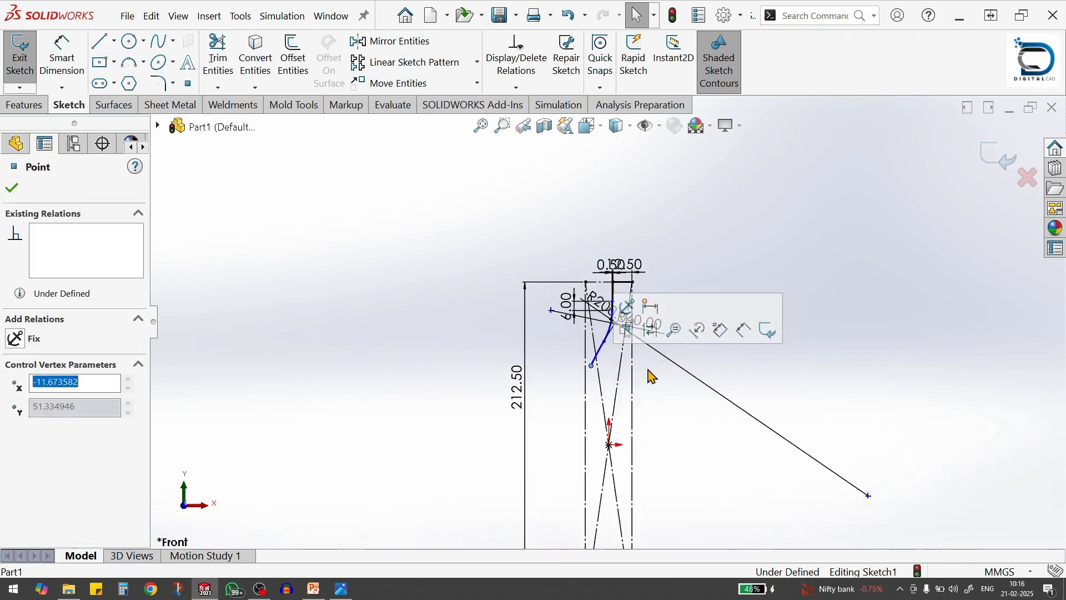
left_click(701, 366)
scroll(666, 358, "down", 2)
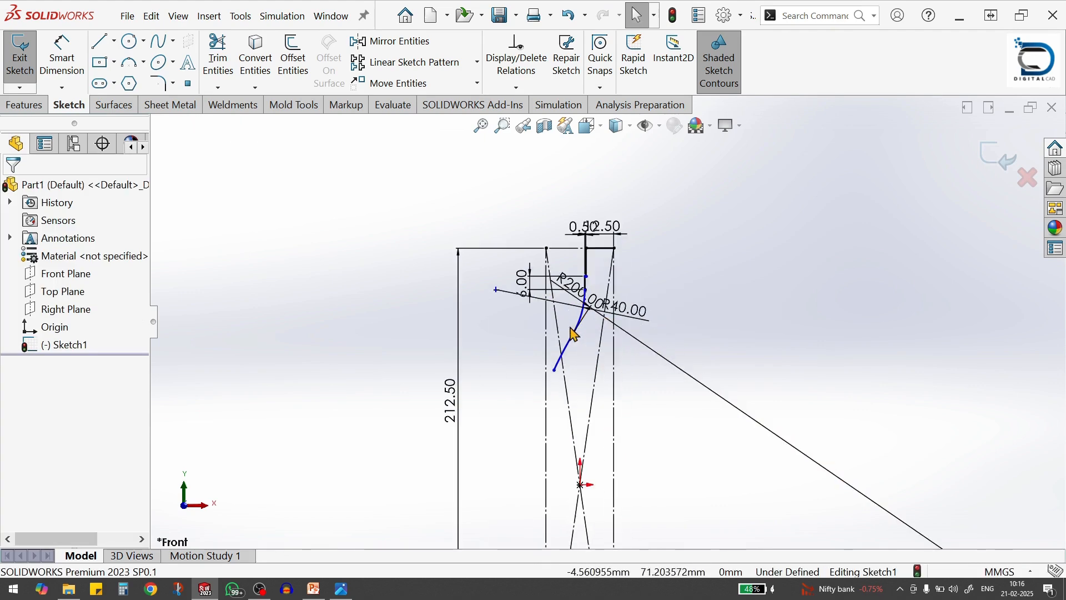
scroll(575, 334, "down", 2)
Check the reference drawing and dimension the R200 arc's lower endpoint 57.5 mm below the construction rectangle's top edge
key("alt+Tab")
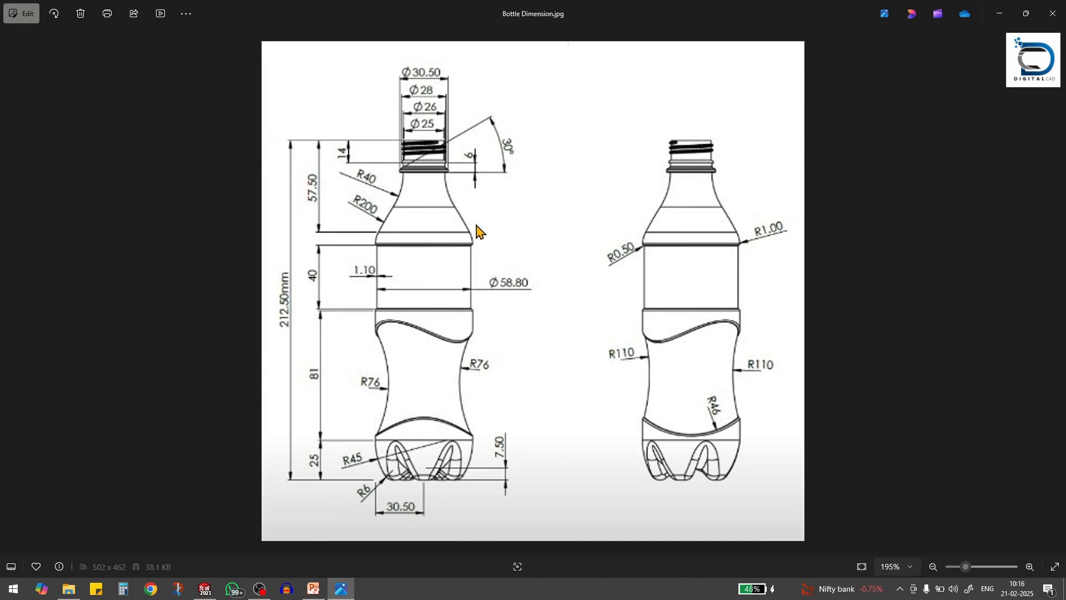
key("alt+Tab")
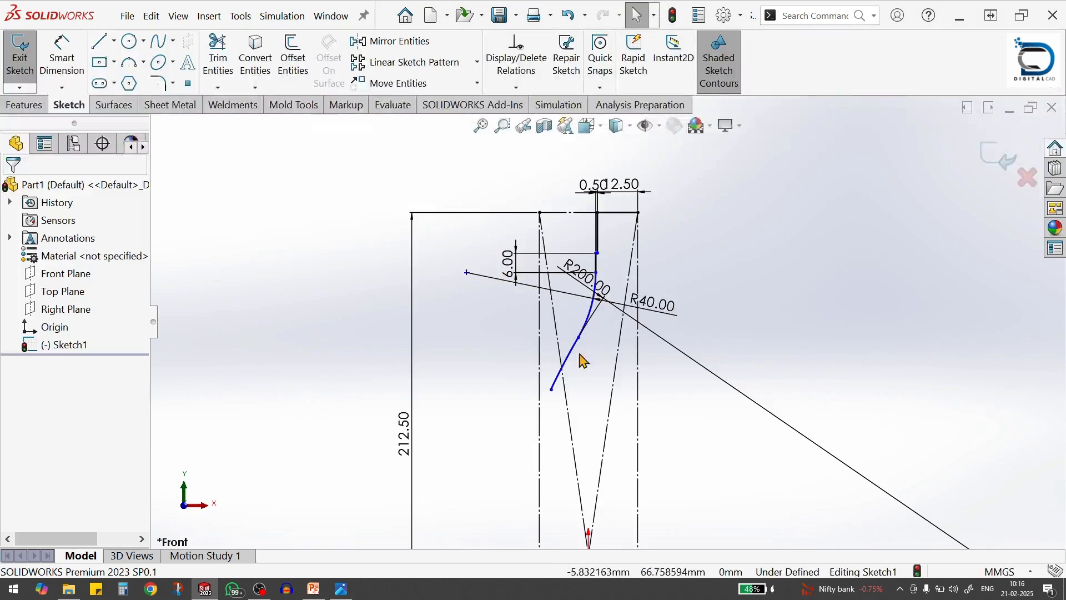
left_click(45, 62)
left_click(582, 251)
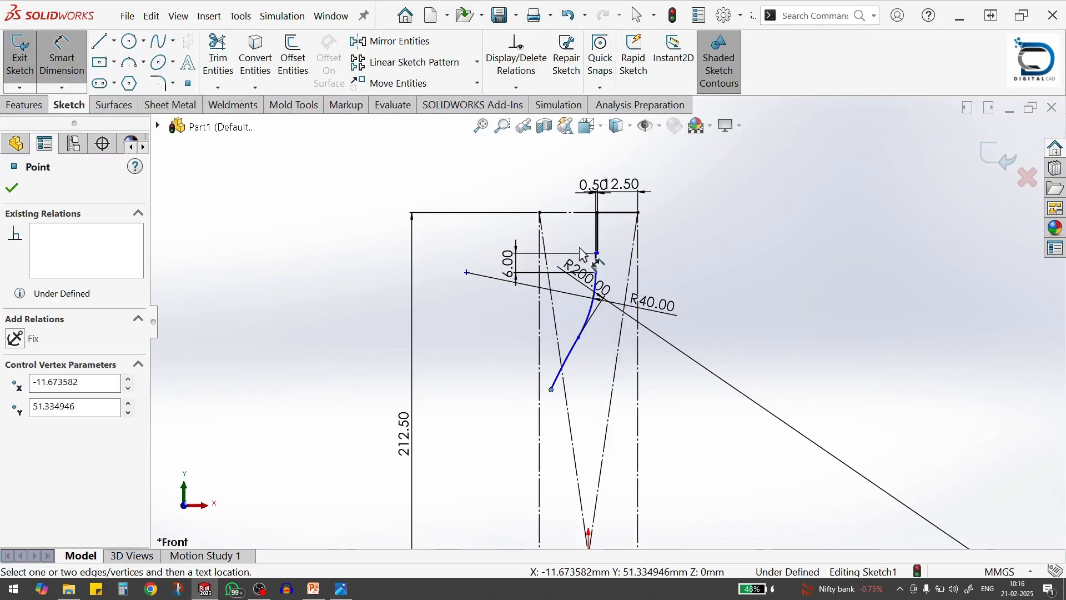
left_click(572, 213)
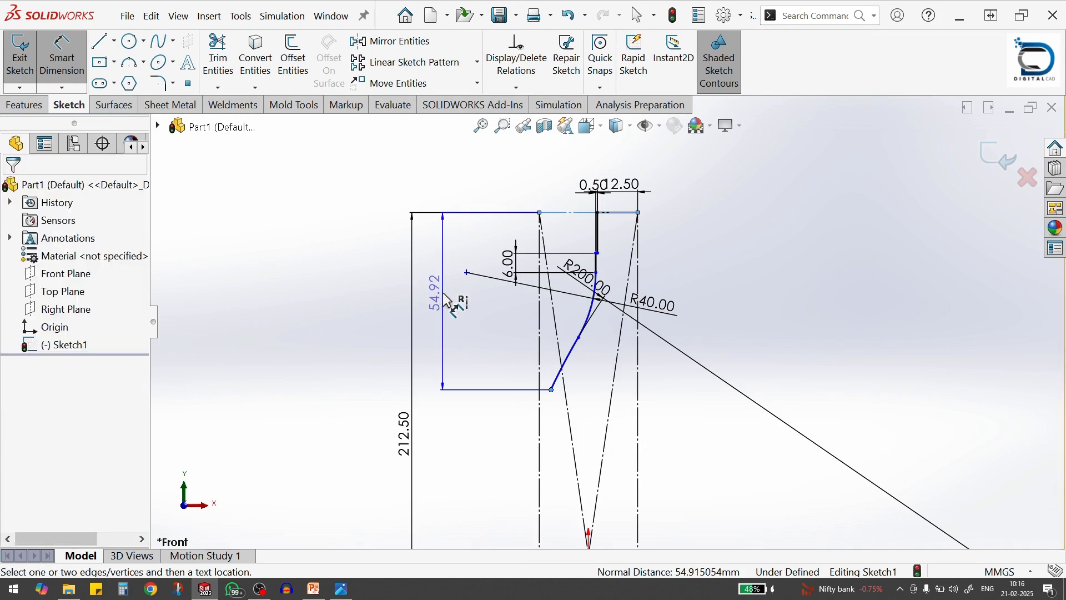
left_click(448, 300)
type("57.5")
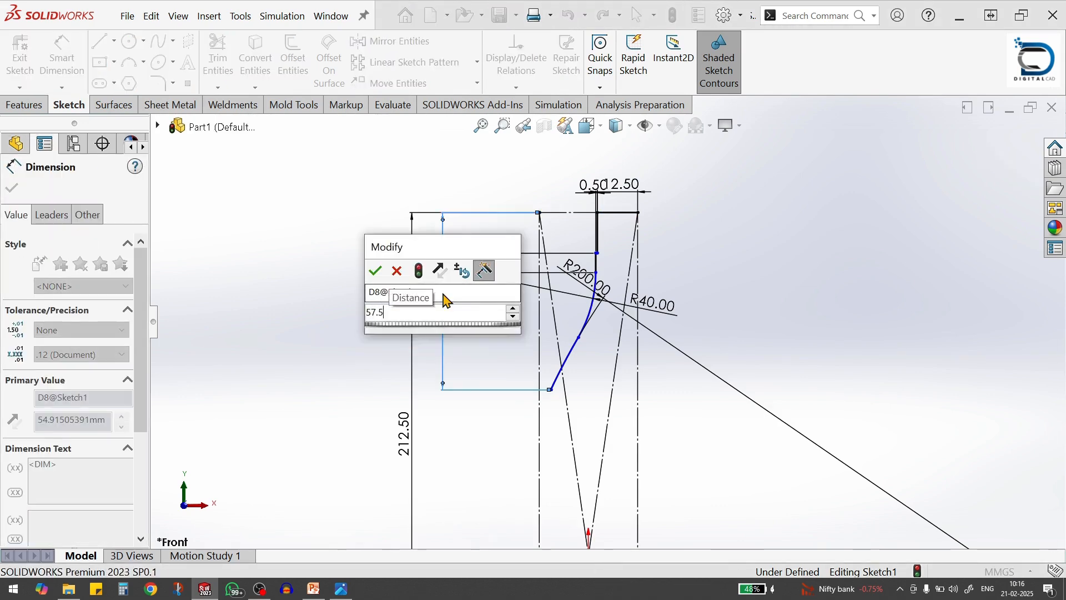
key("Return")
left_click(698, 395)
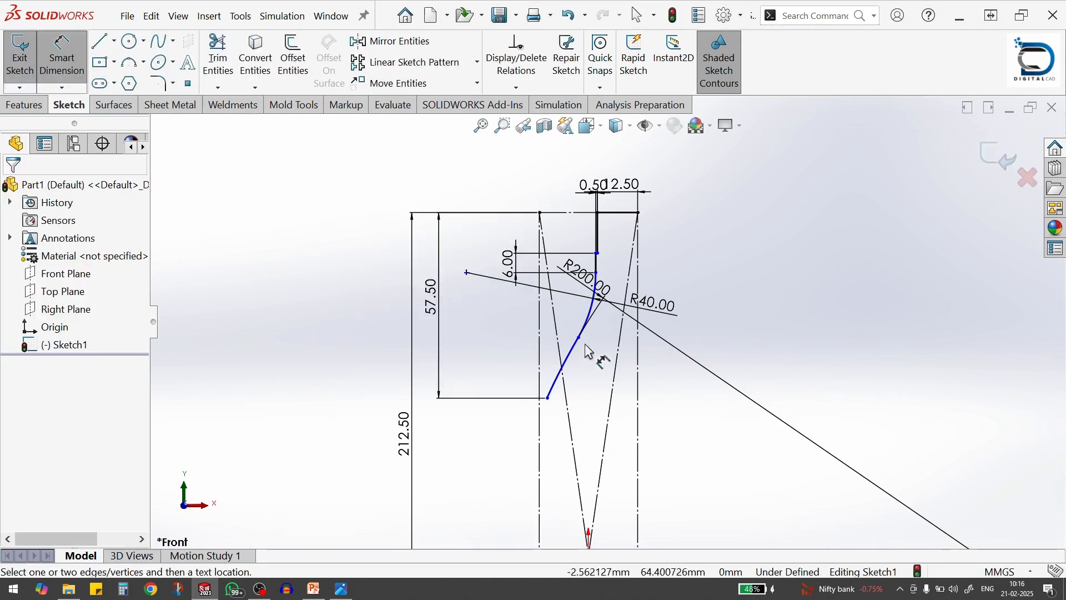
Sketch a short three-point arc from the R200 arc's lower end down to the left vertical construction line, bulging outward
scroll(605, 327, "up", 4)
scroll(625, 375, "down", 3)
key("alt+Tab")
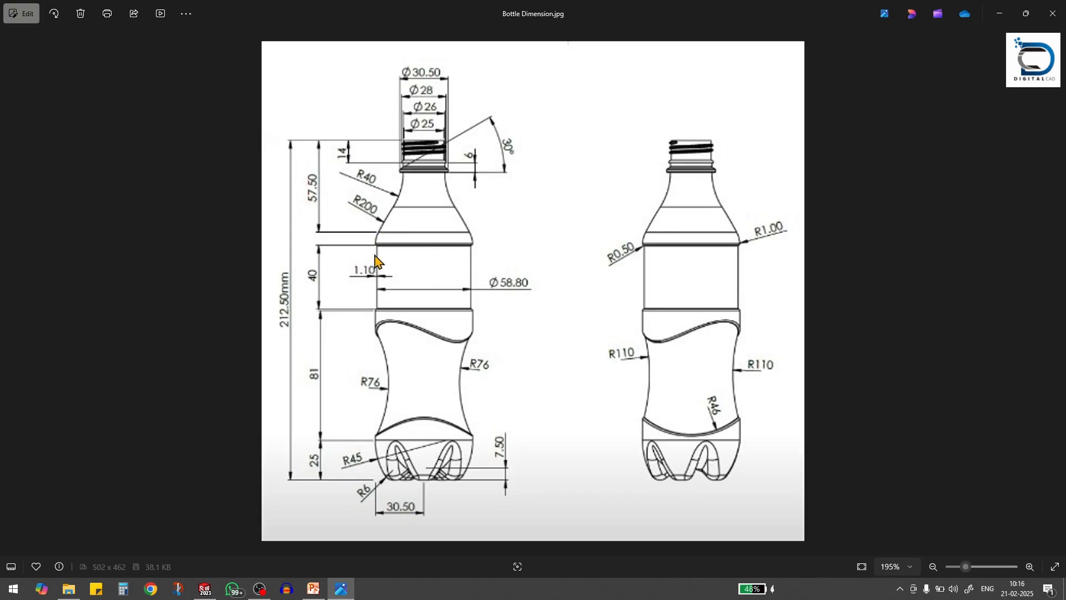
key("alt+Tab")
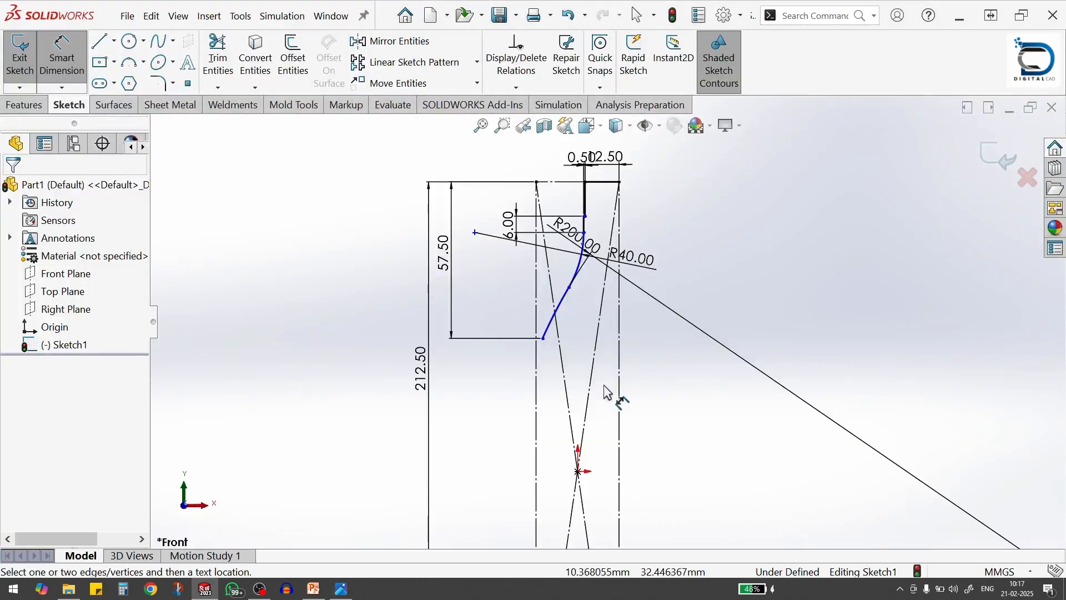
key("s")
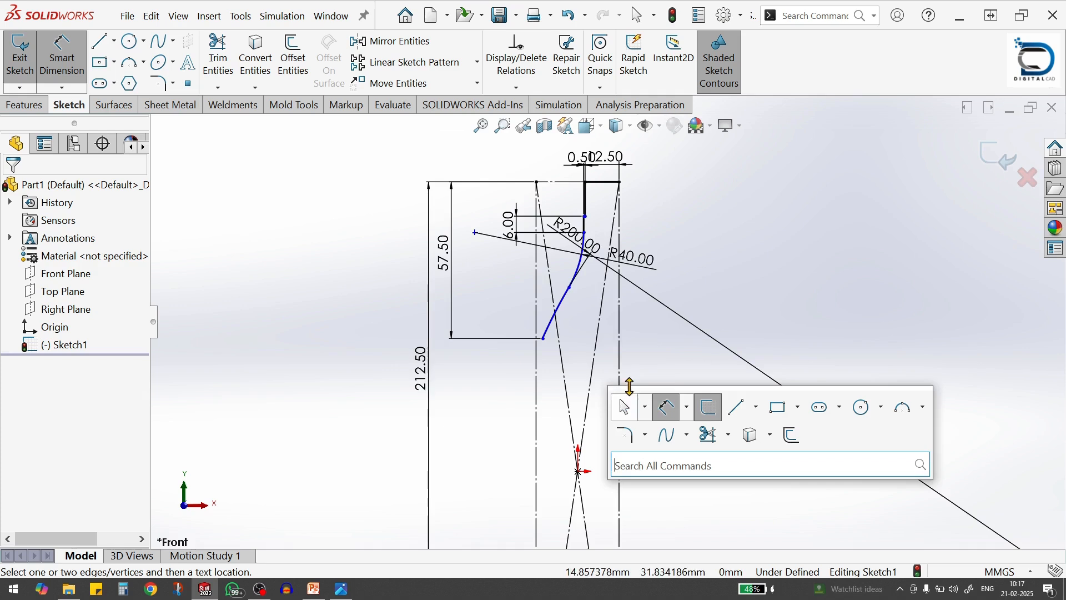
left_click(904, 408)
left_click(543, 338)
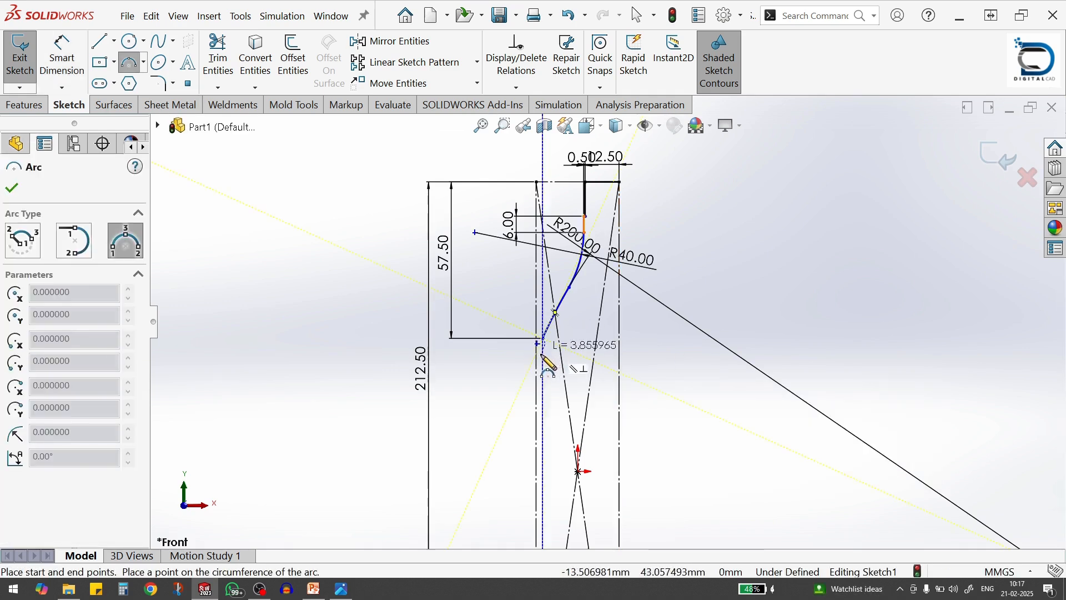
left_click(538, 364)
scroll(538, 361, "down", 7)
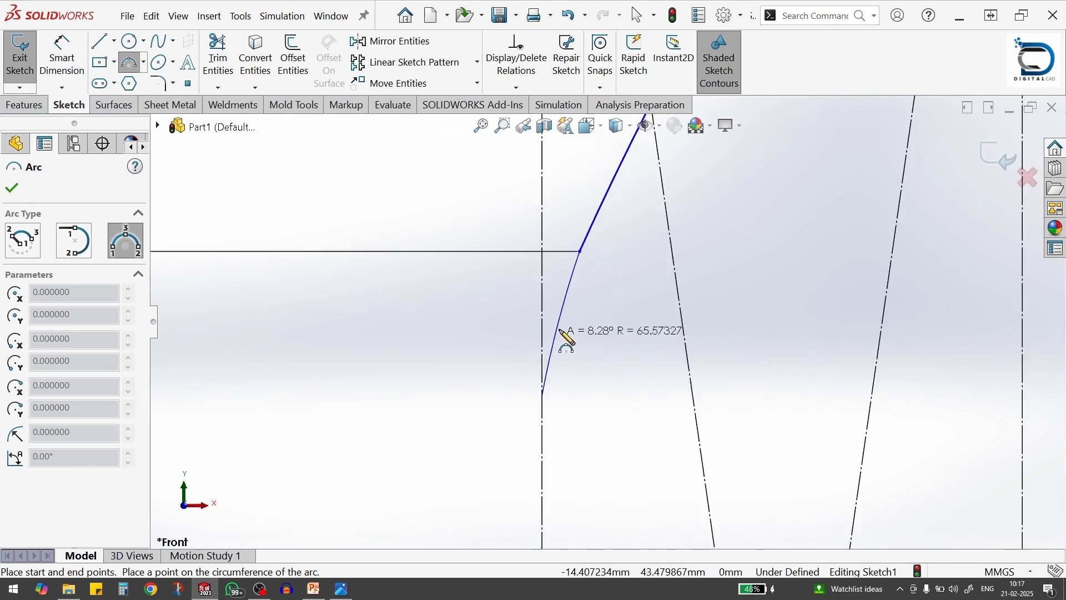
left_click(563, 311)
key("Escape")
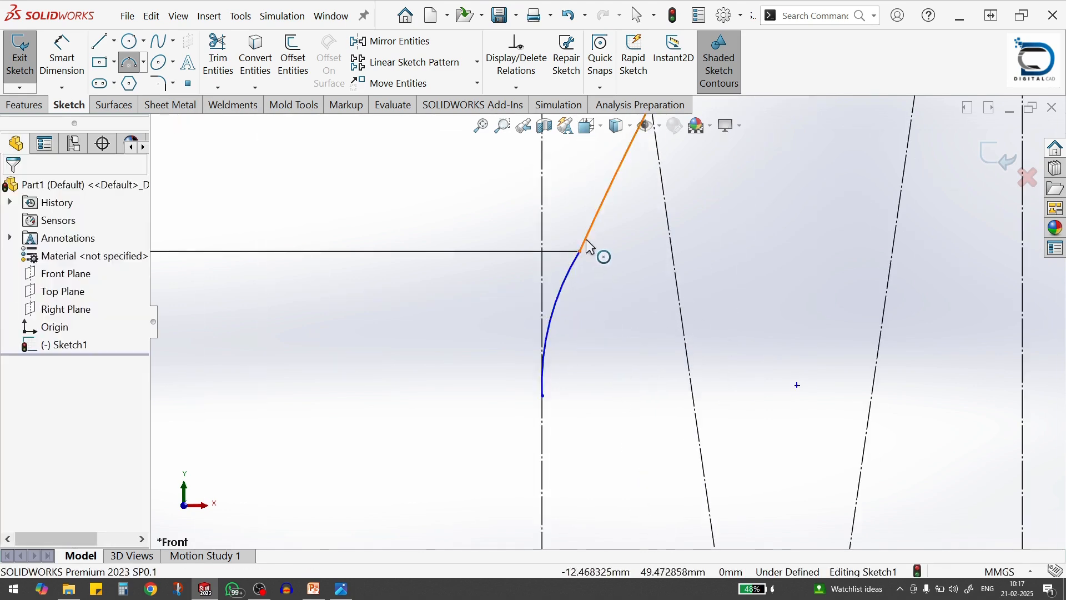
Make the short shoulder arc tangent to both the R200 arc and the left vertical construction line
left_click(575, 265)
left_click(582, 247, "ctrl")
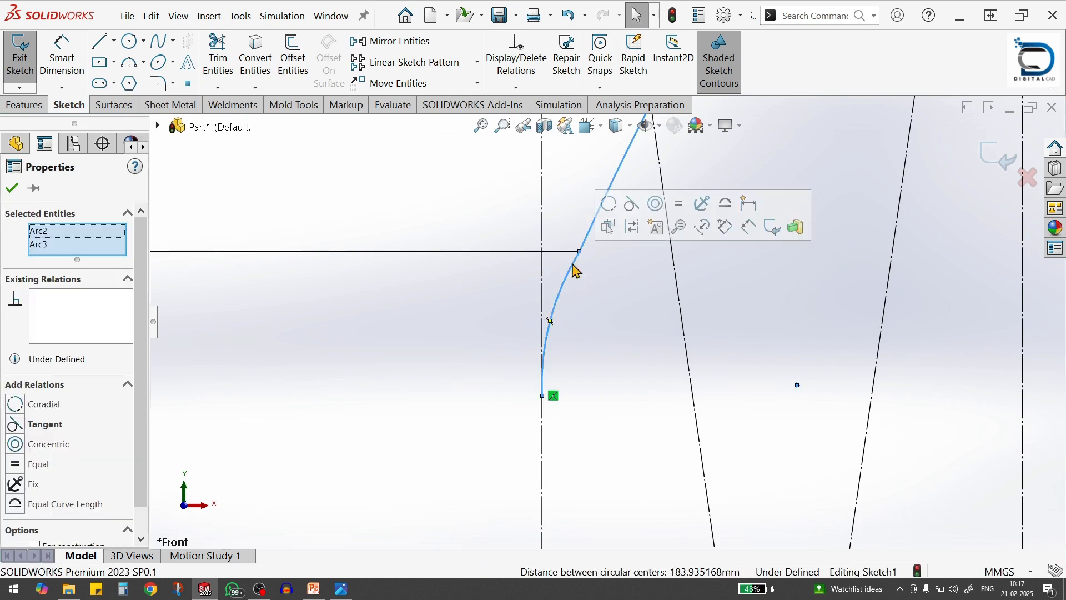
left_click(632, 212)
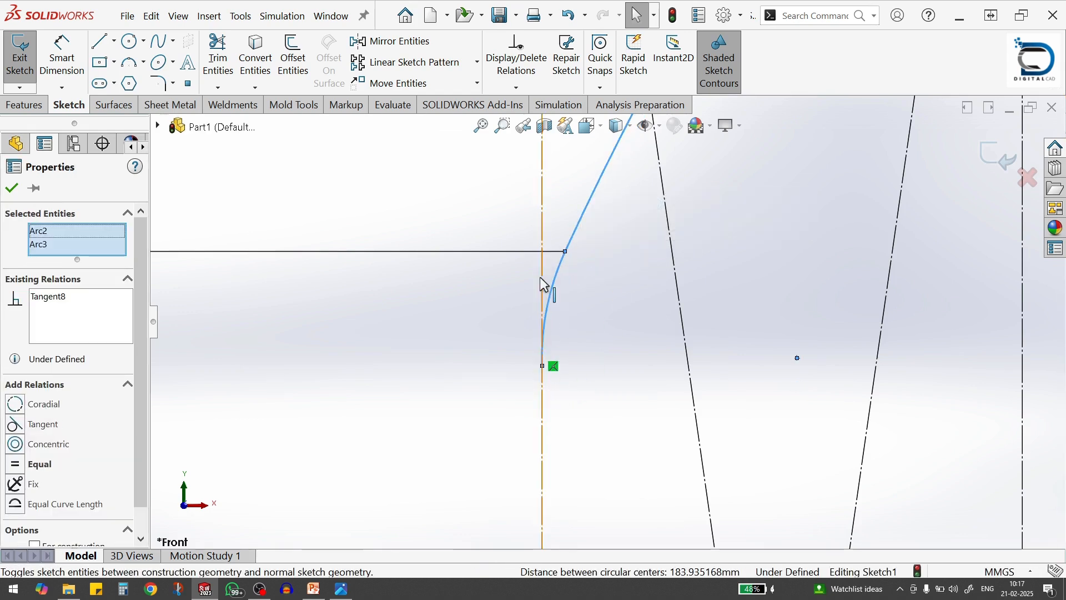
left_click(545, 290)
left_click(551, 299)
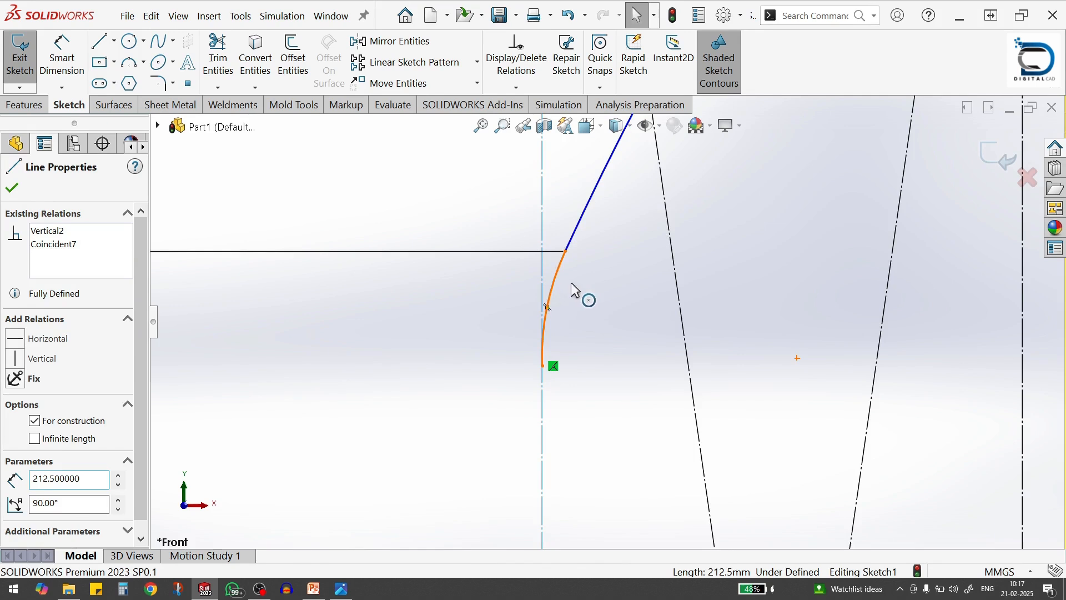
left_click(577, 234, "ctrl")
left_click(584, 239)
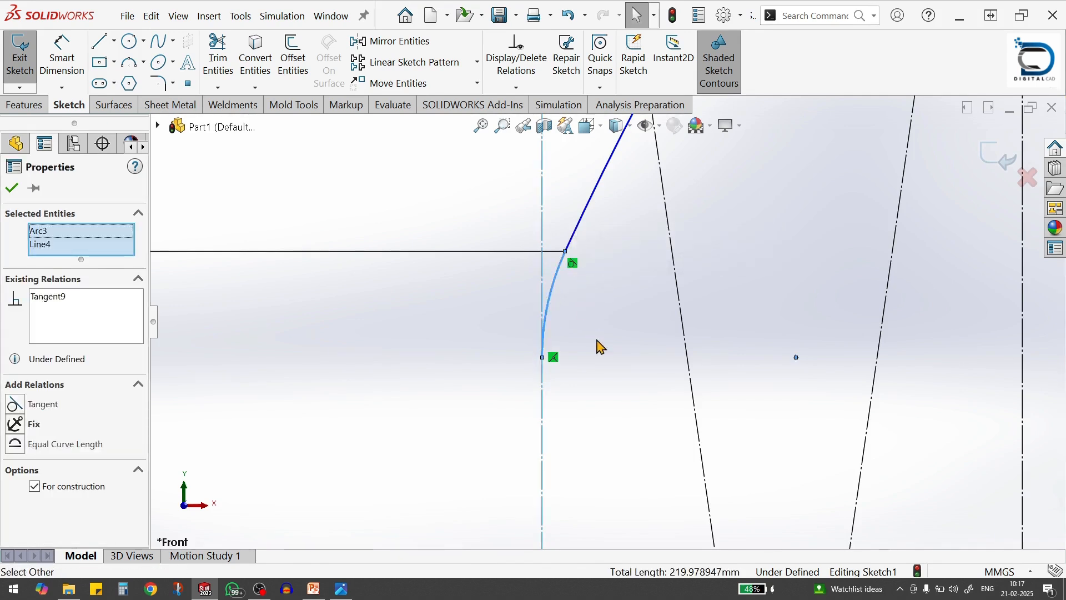
left_click(611, 358)
scroll(614, 362, "up", 5)
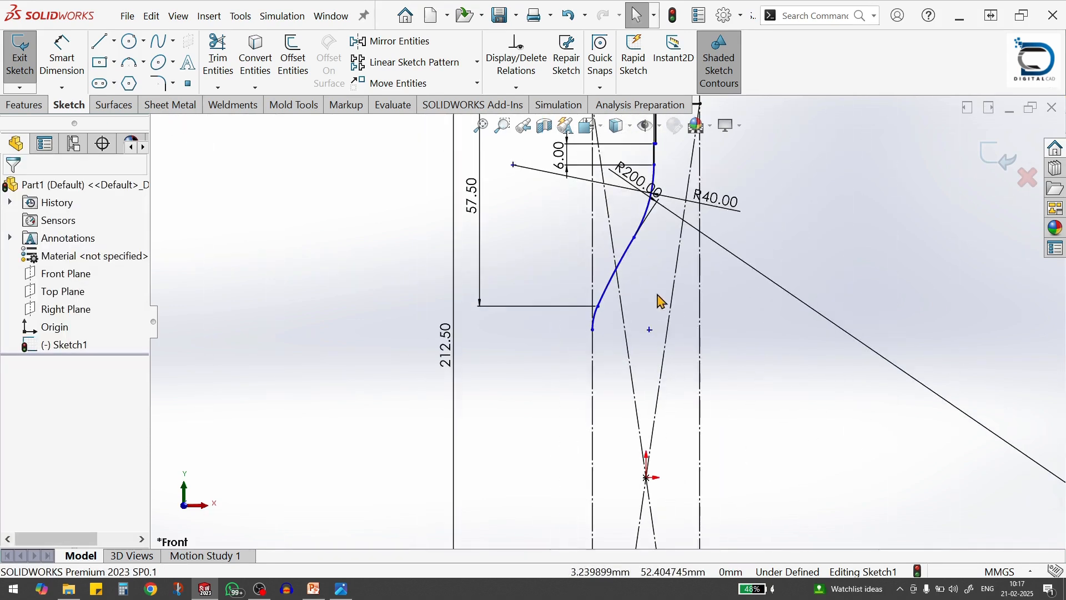
key("alt+Tab")
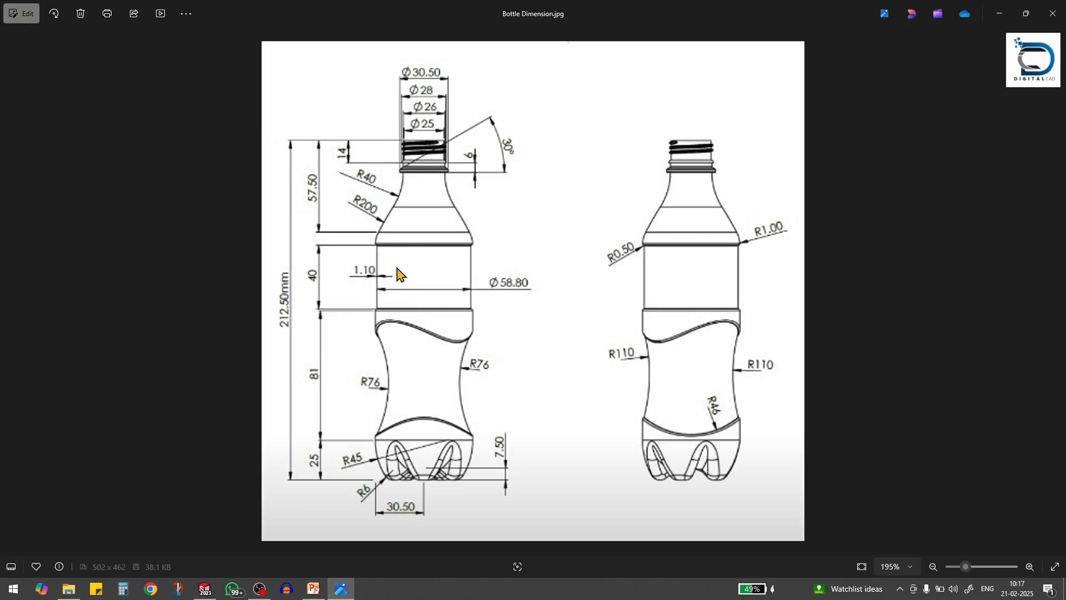
key("alt+Tab")
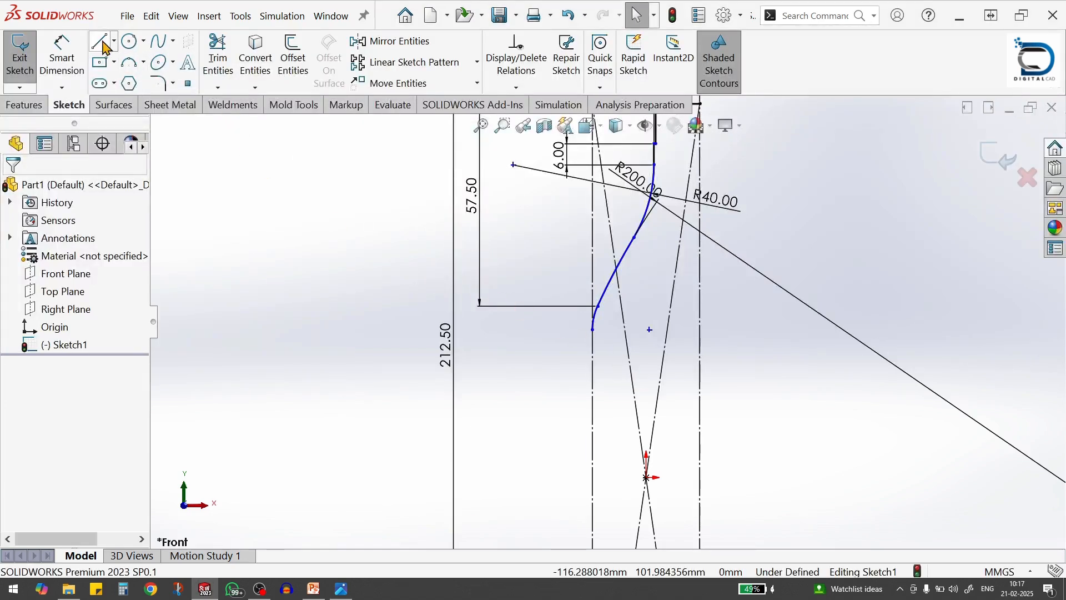
left_click(102, 42)
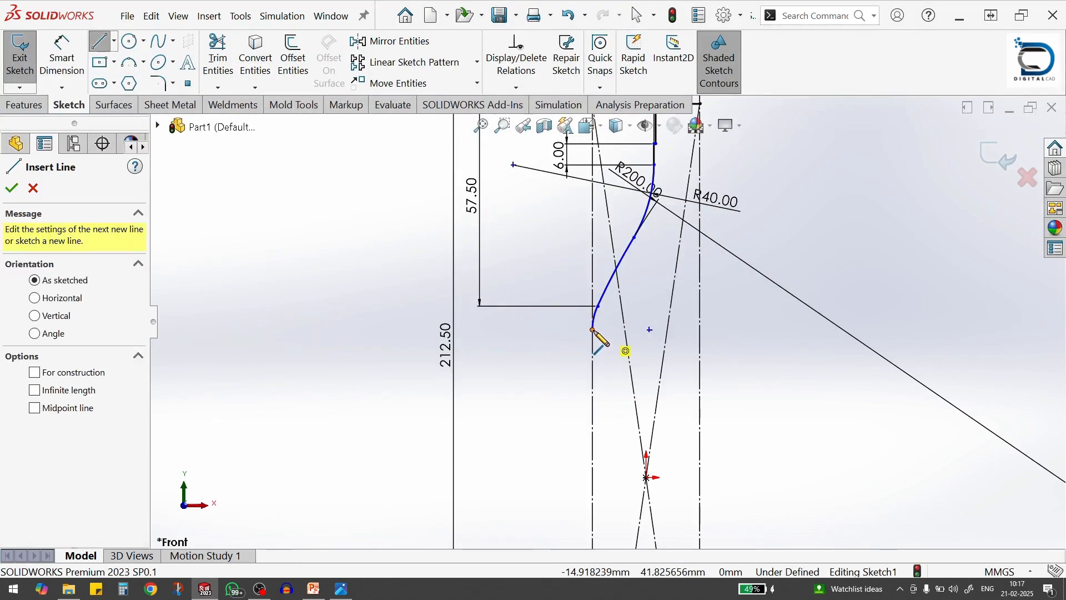
left_click(592, 330)
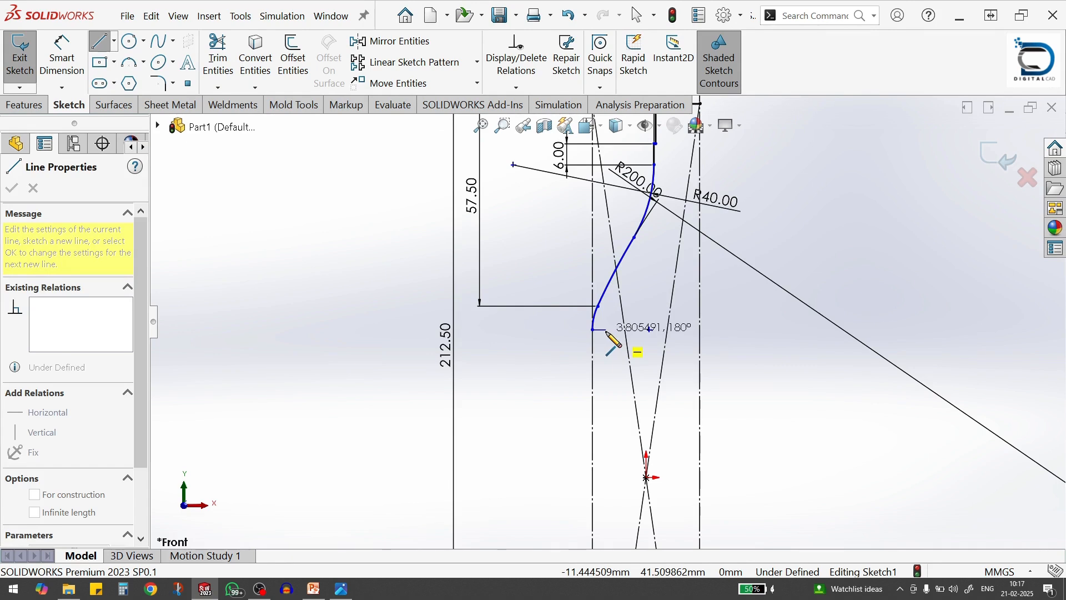
key("Escape")
scroll(607, 341, "up", 2)
From the shoulder arc's end, sketch lines about 3.2 mm inward, 28.7 mm down, back to the construction line, and 79.4 mm down along it
key("alt+Tab")
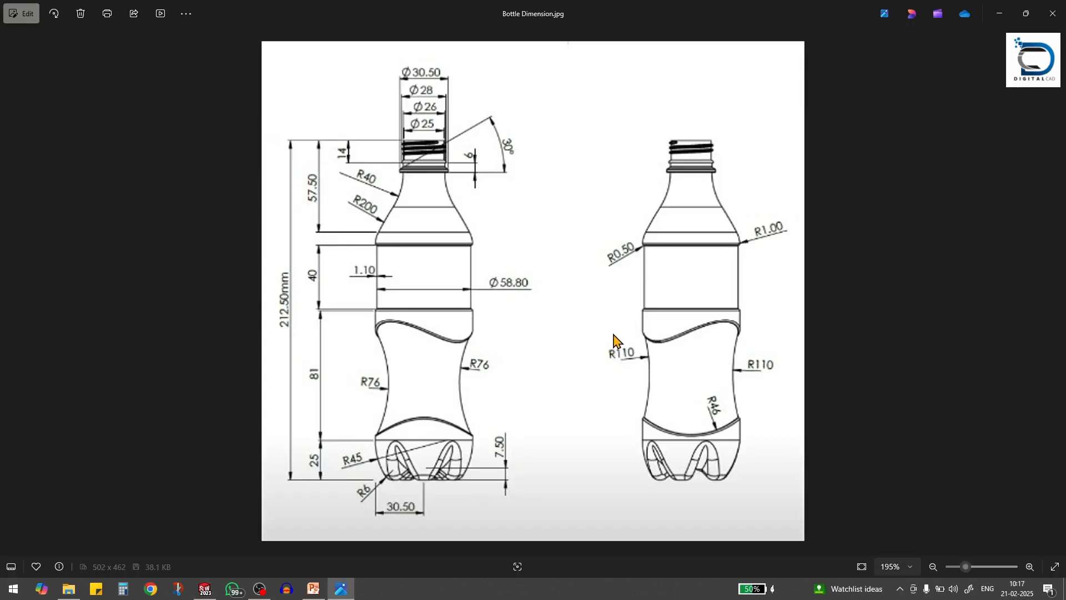
key("alt+Tab")
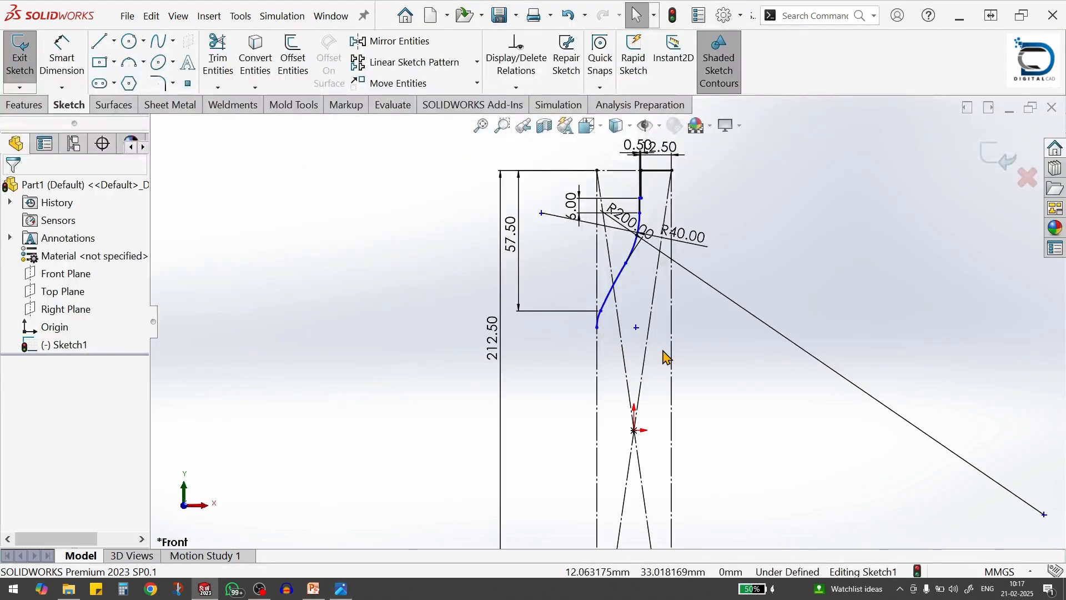
scroll(661, 358, "down", 2)
key("l")
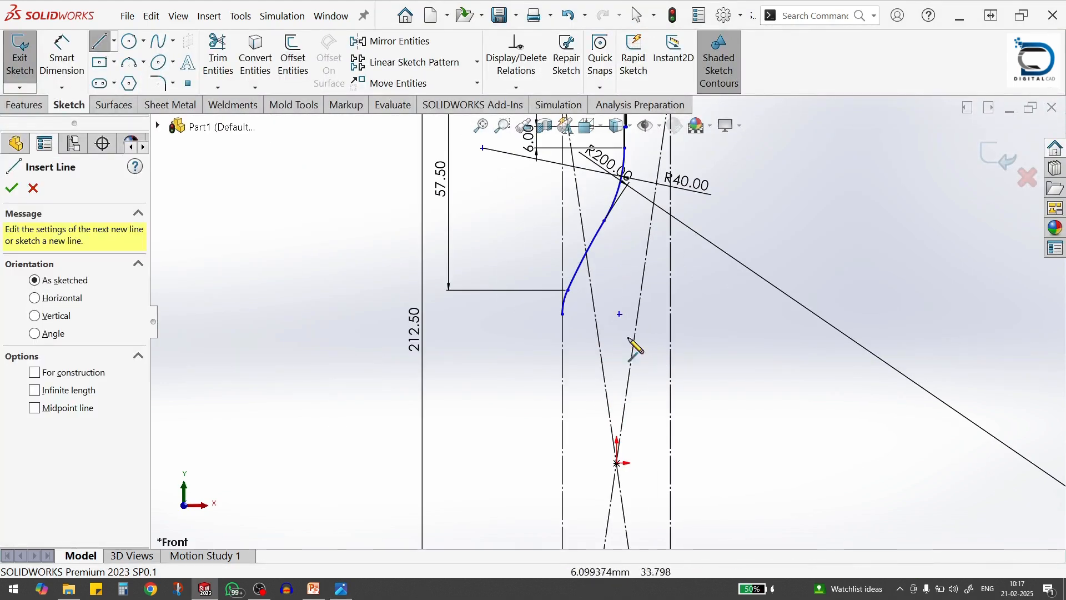
left_click(563, 314)
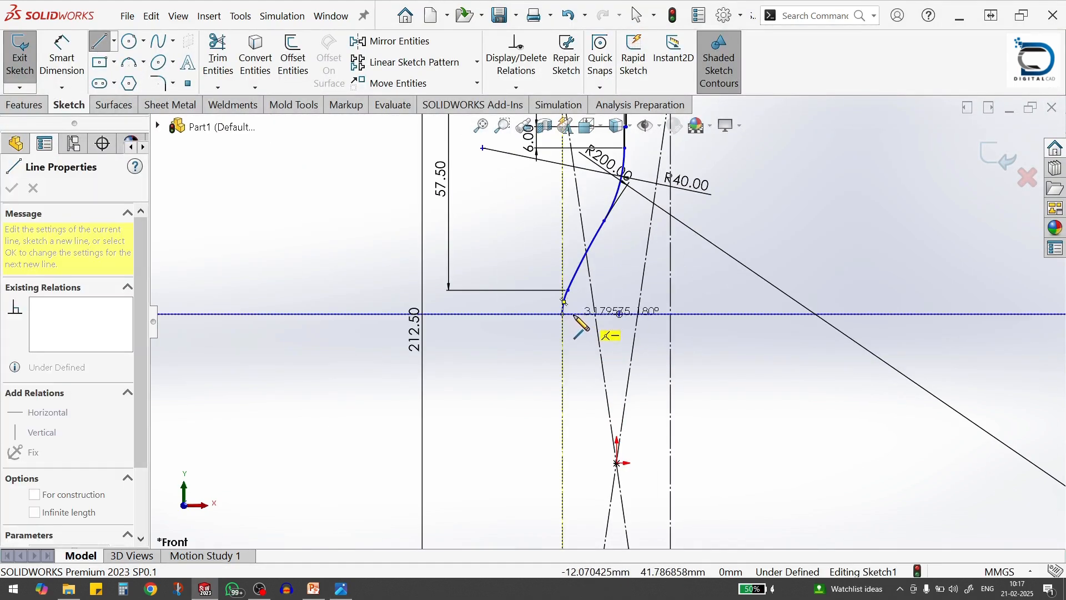
left_click(573, 315)
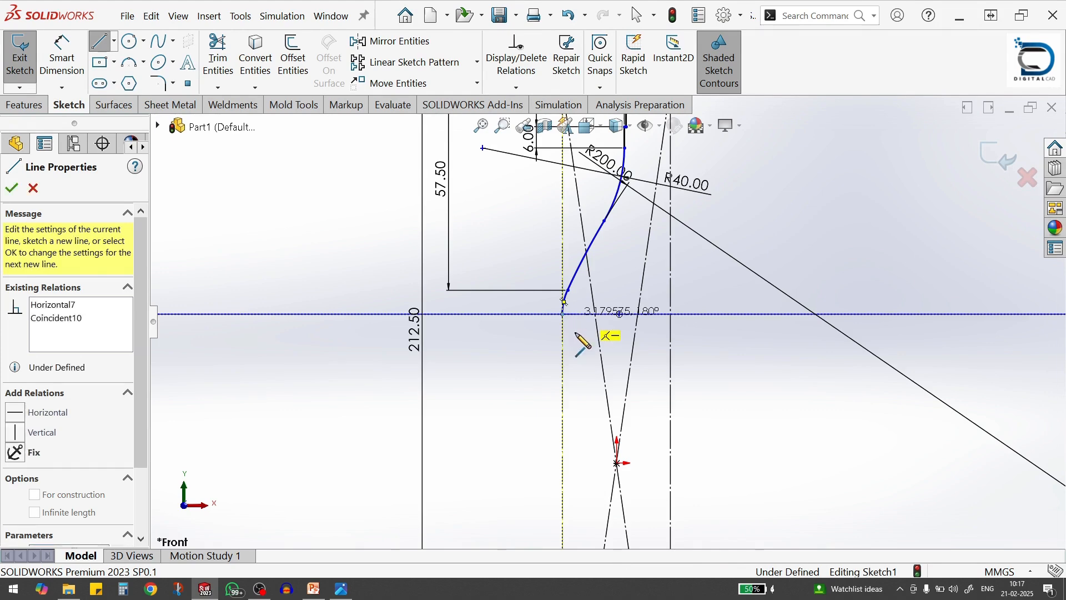
left_click(575, 417)
scroll(611, 444, "up", 5)
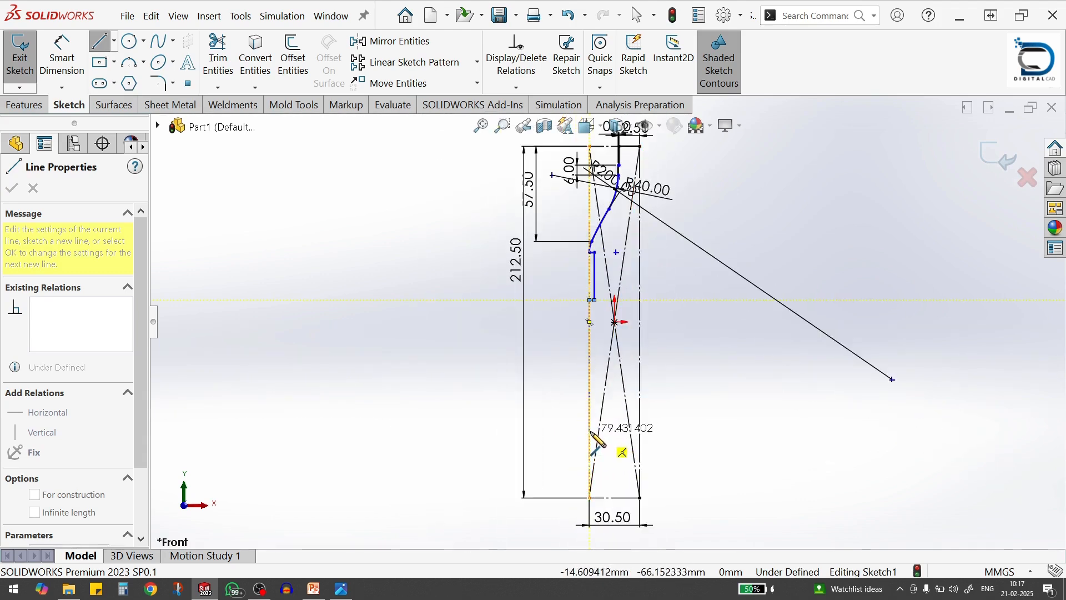
left_click(590, 431)
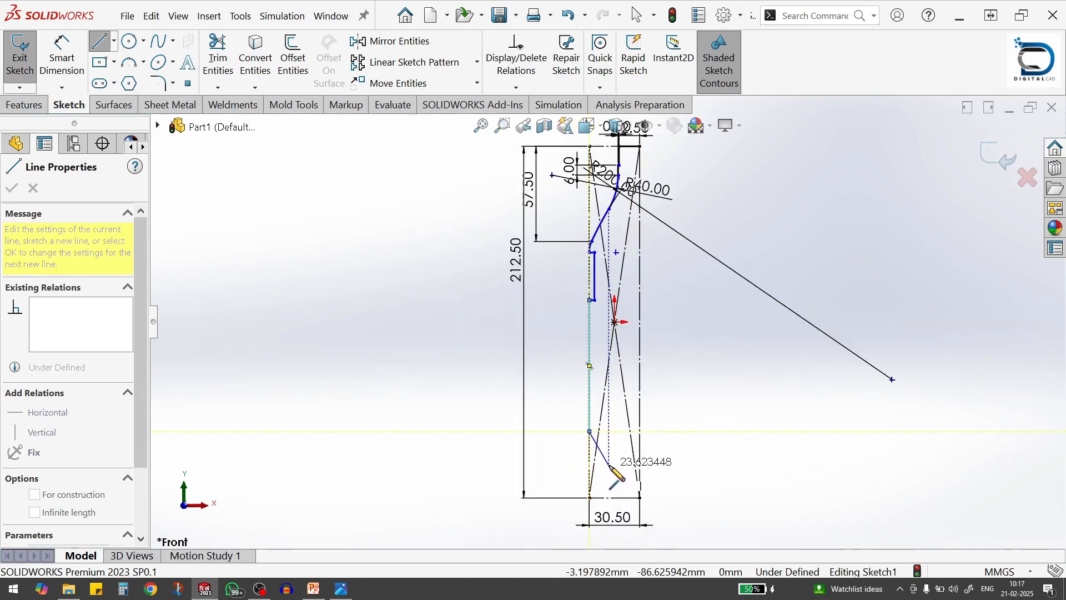
key("Escape")
End the line chain, check the reference drawing, and dimension the inset vertical line below the shoulder arc to 40 mm
key("alt+Tab")
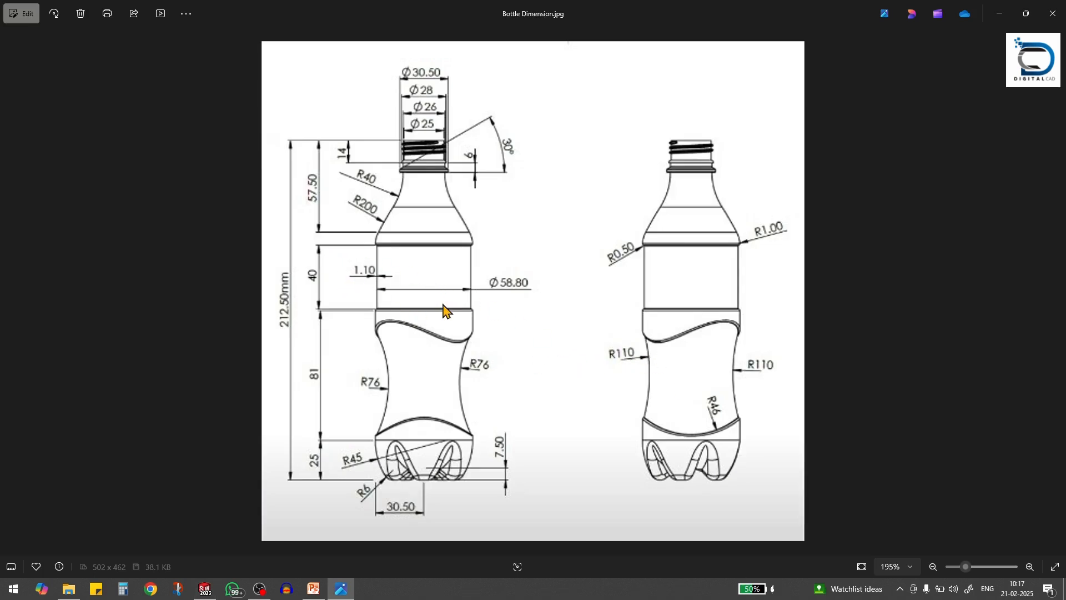
key("alt+Tab")
scroll(661, 328, "down", 2)
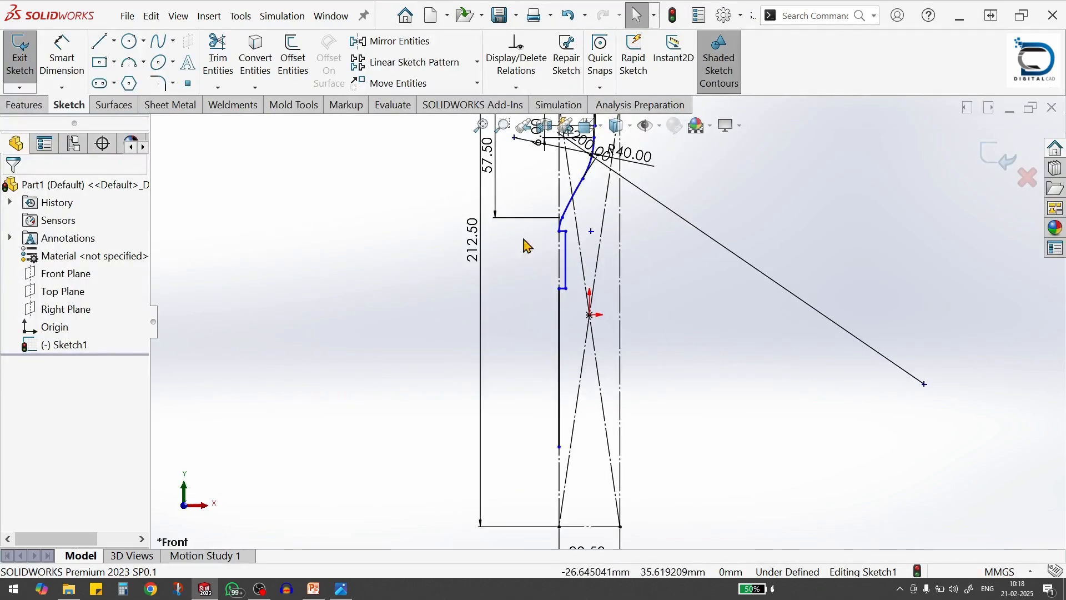
key("s")
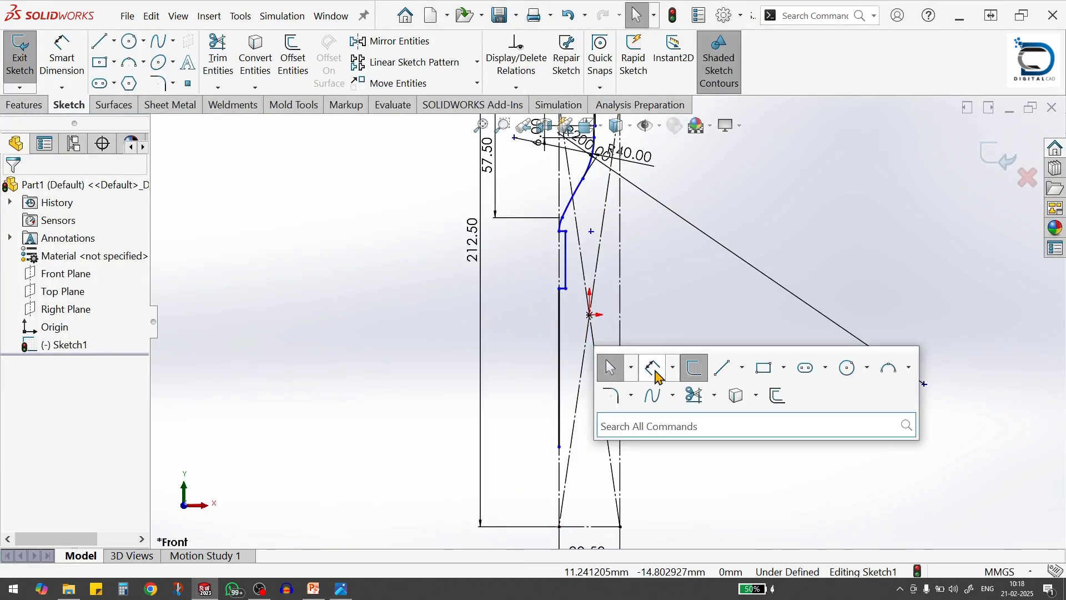
left_click(651, 369)
left_click(566, 263)
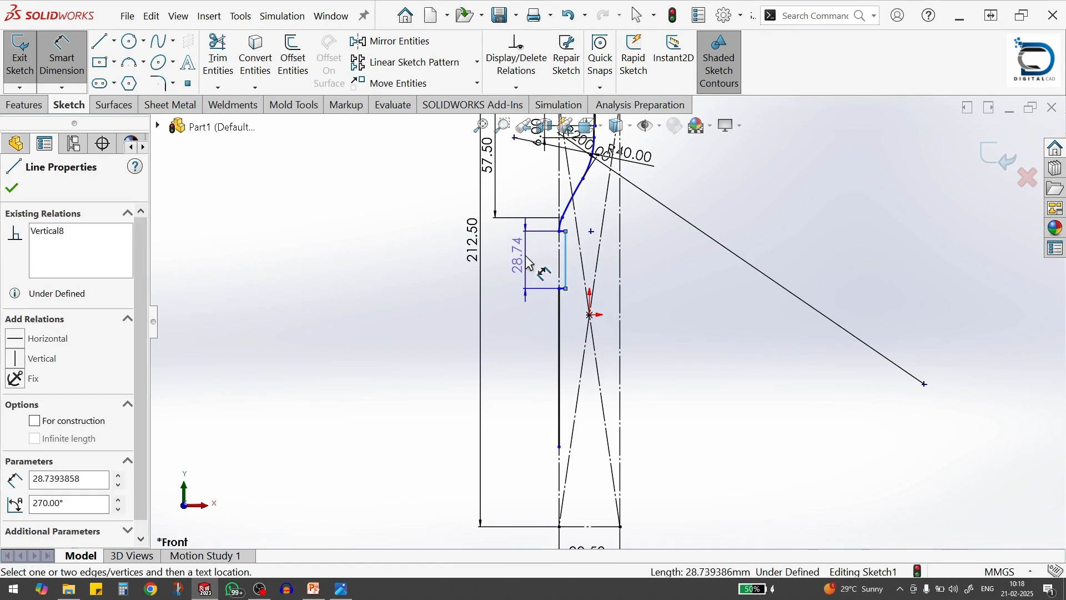
left_click(530, 264)
type("40")
key("Return")
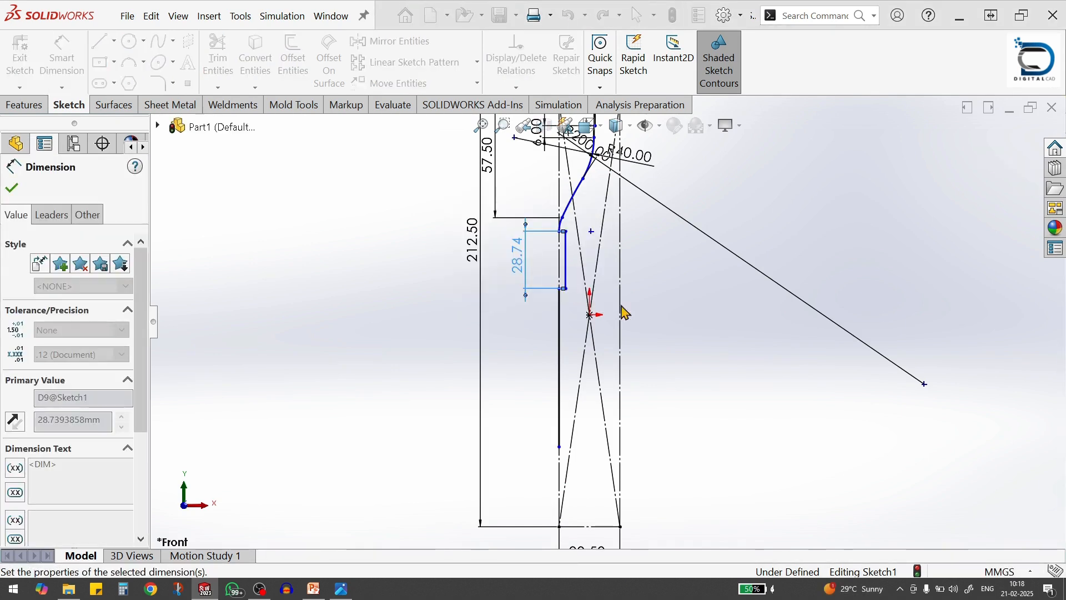
left_click(691, 329)
Check the reference drawing and set a 1.1 mm dimension between the inset 40 mm line and the outer vertical construction line
scroll(594, 267, "down", 4)
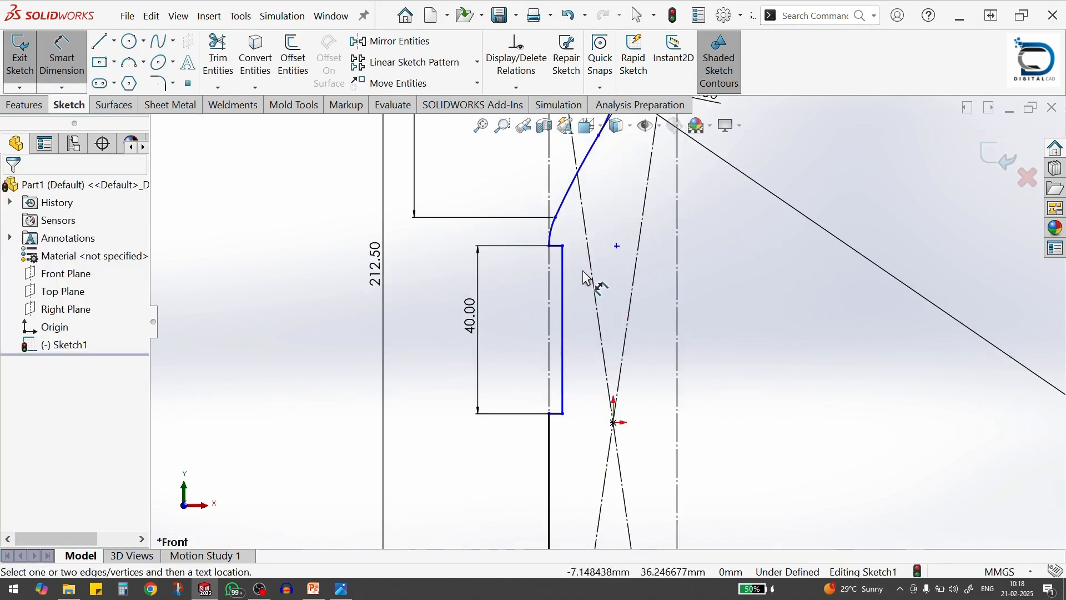
key("alt+Tab")
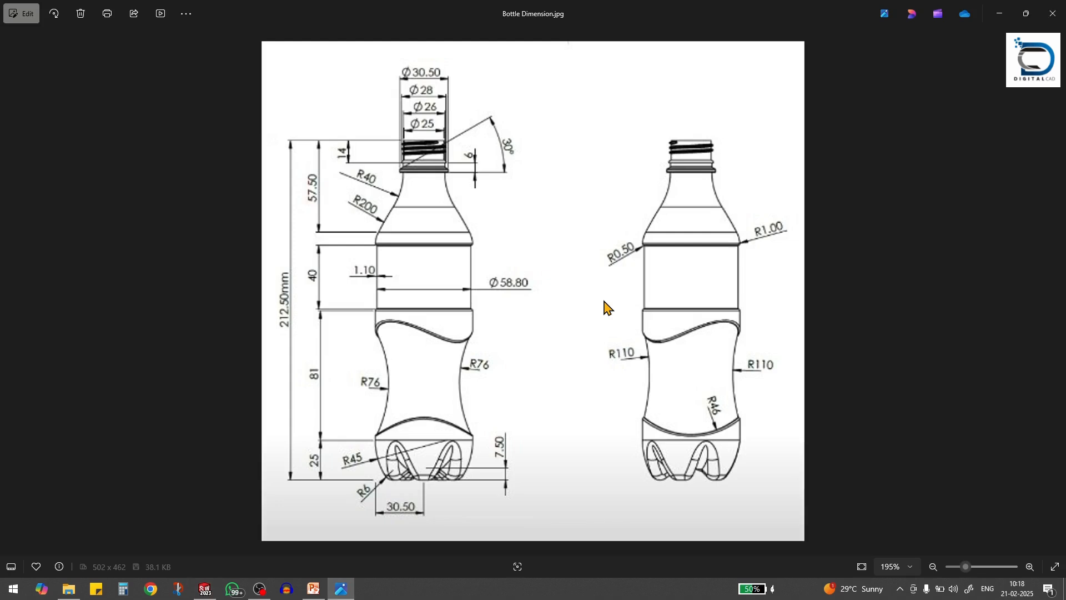
key("alt+Tab")
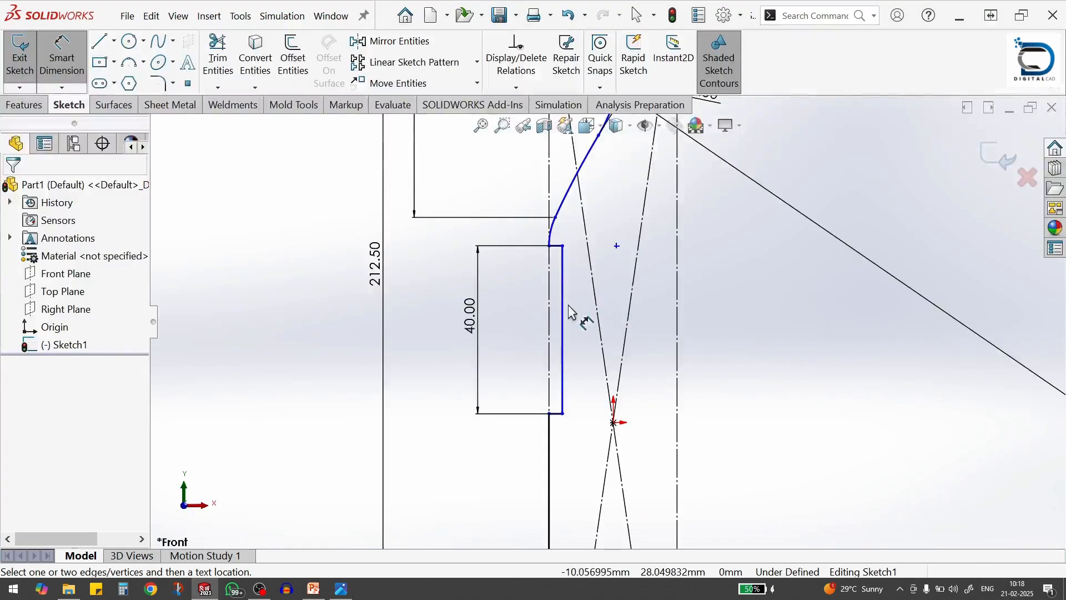
left_click(557, 322)
left_click(563, 325)
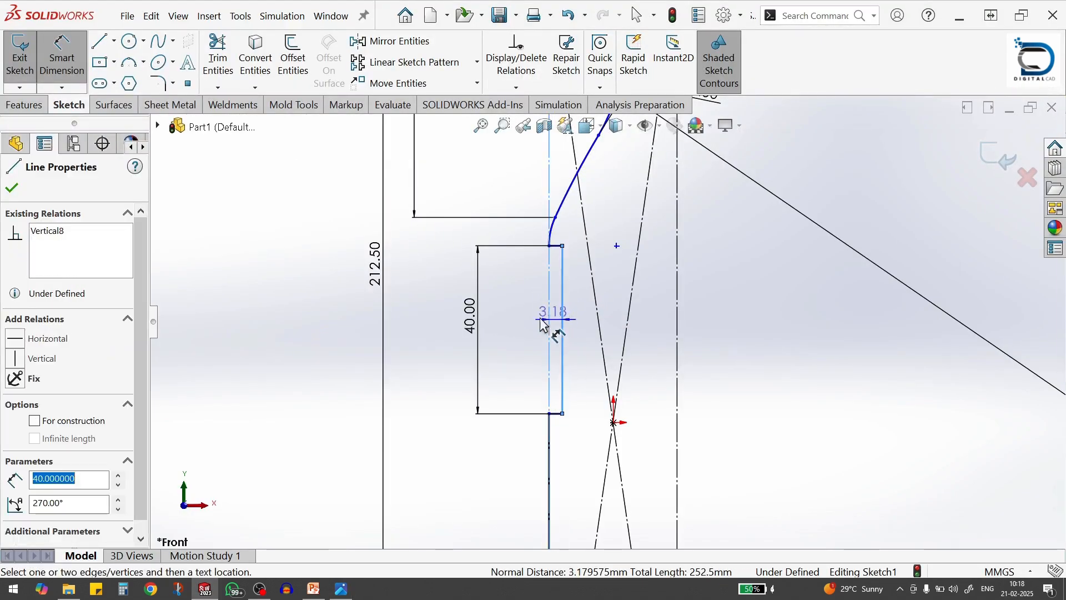
left_click(530, 327)
type("1.1")
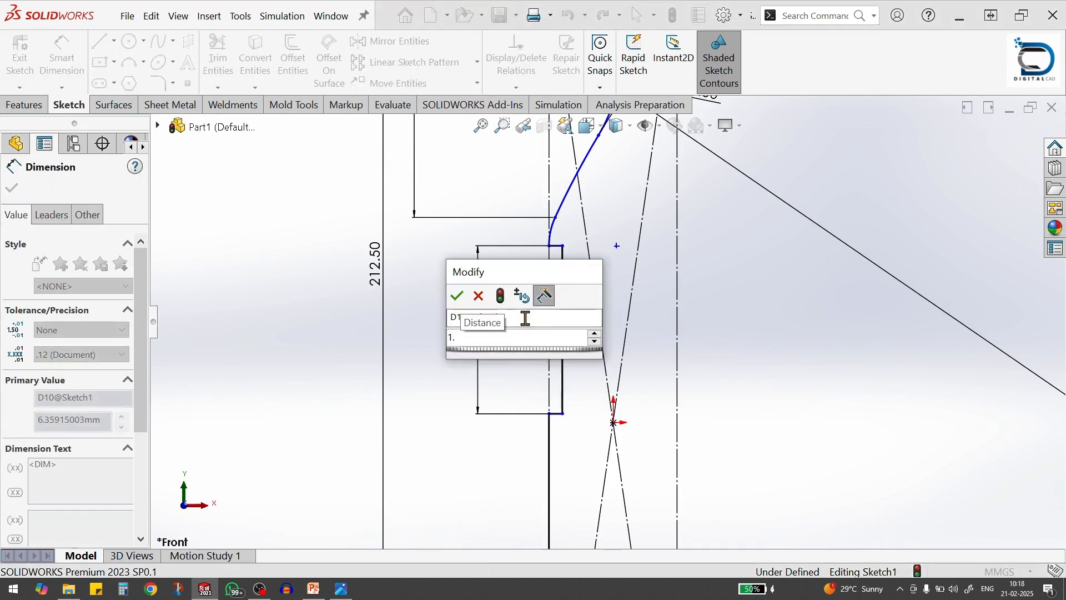
left_click(457, 297)
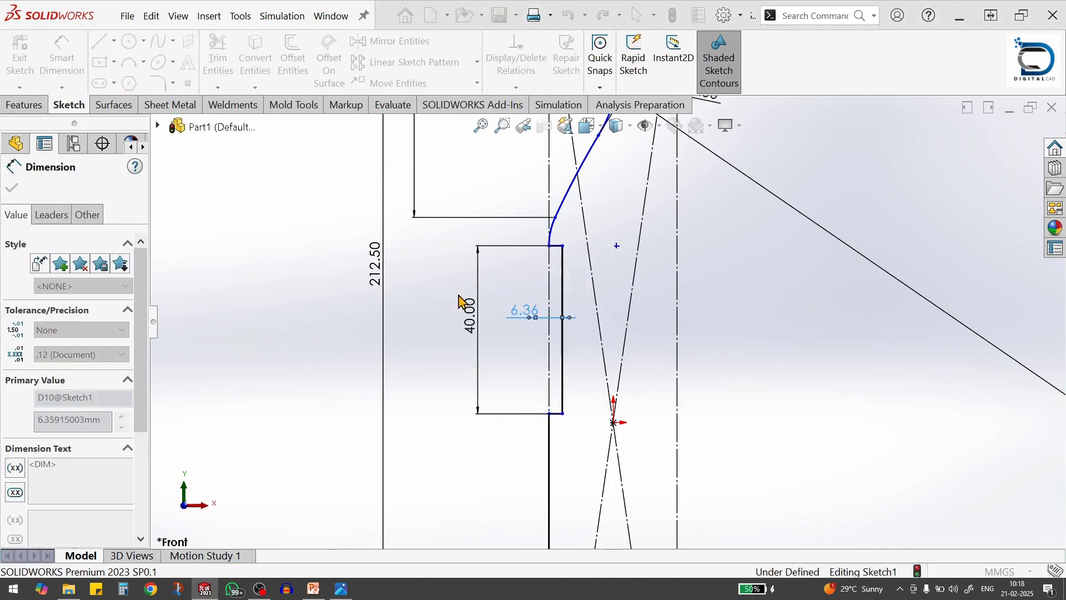
Check the reference drawing and dimension the long body line's lower endpoint 25 mm above the construction rectangle's bottom edge
scroll(643, 370, "up", 4)
key("alt+Tab")
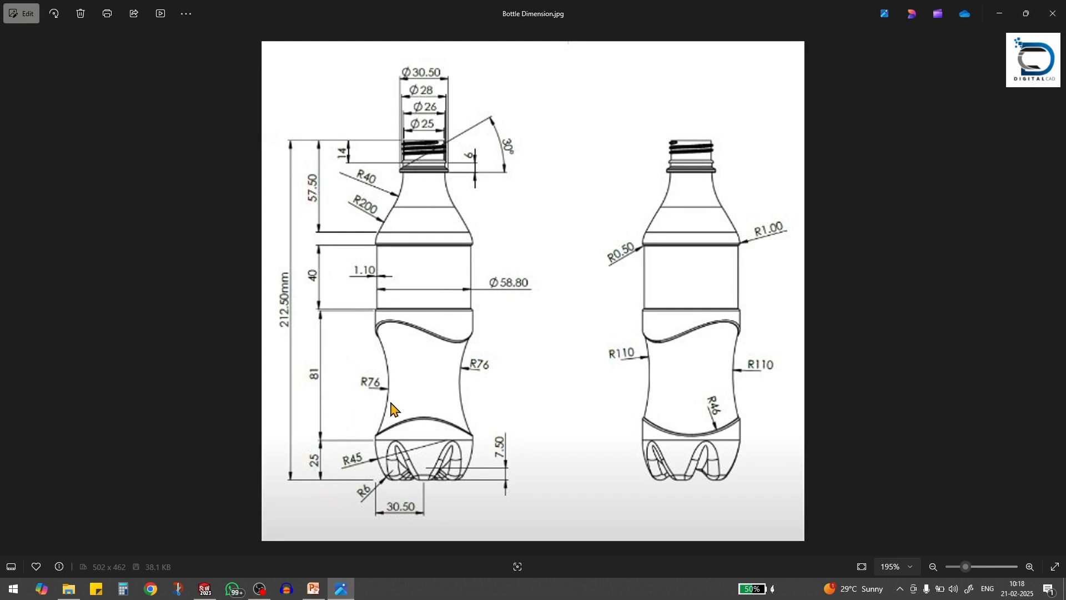
key("alt+Tab")
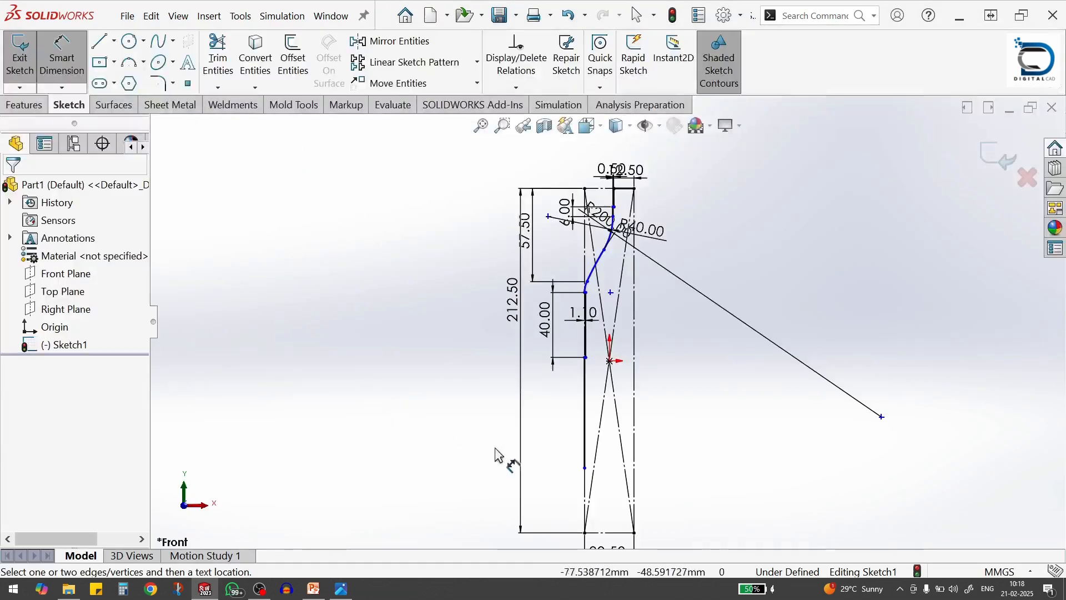
left_click(600, 532)
left_click(585, 468)
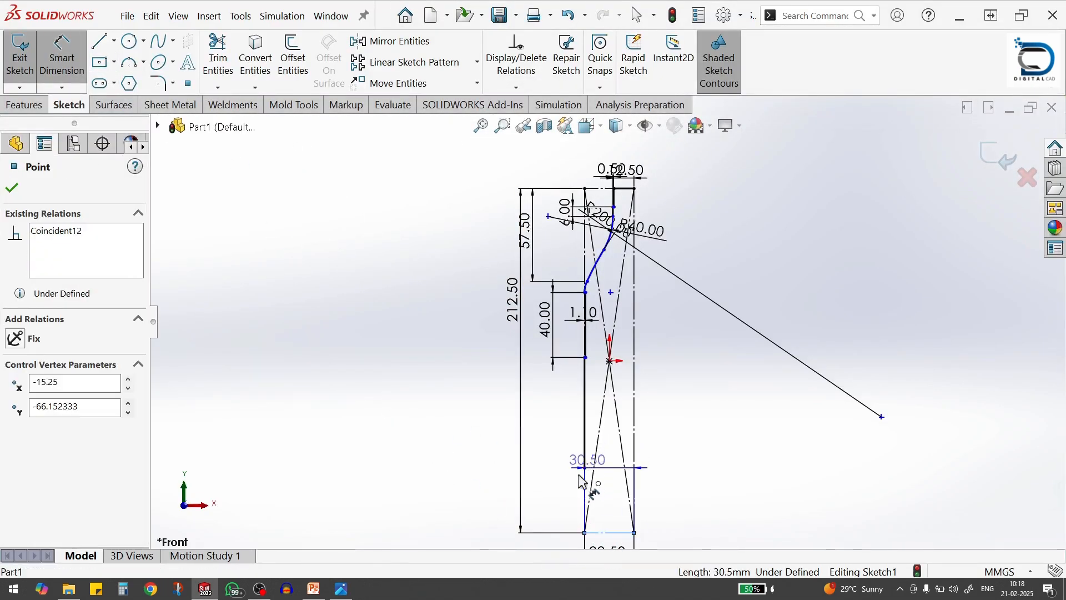
left_click(550, 493)
type("2")
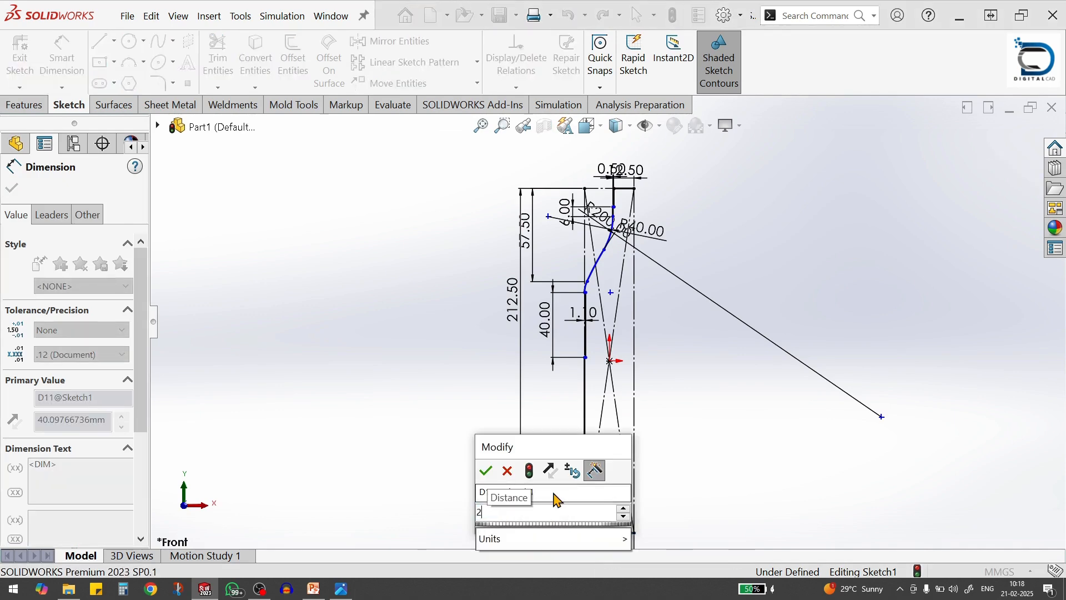
type("5")
key("Return")
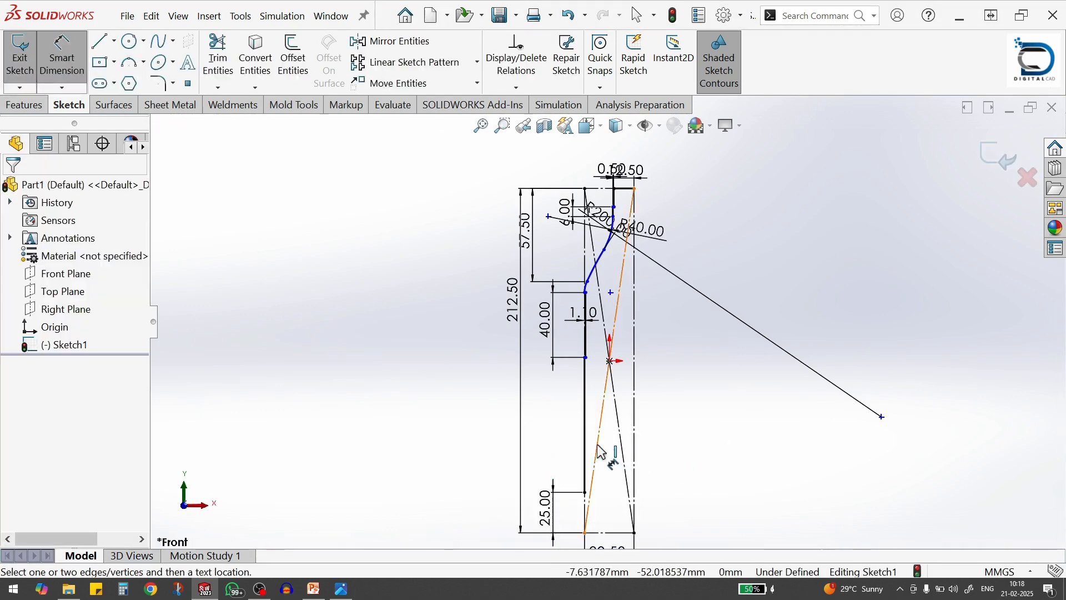
Dimension the long vertical body line below the 40 mm section to 81 mm, as in the reference drawing
key("alt+Tab")
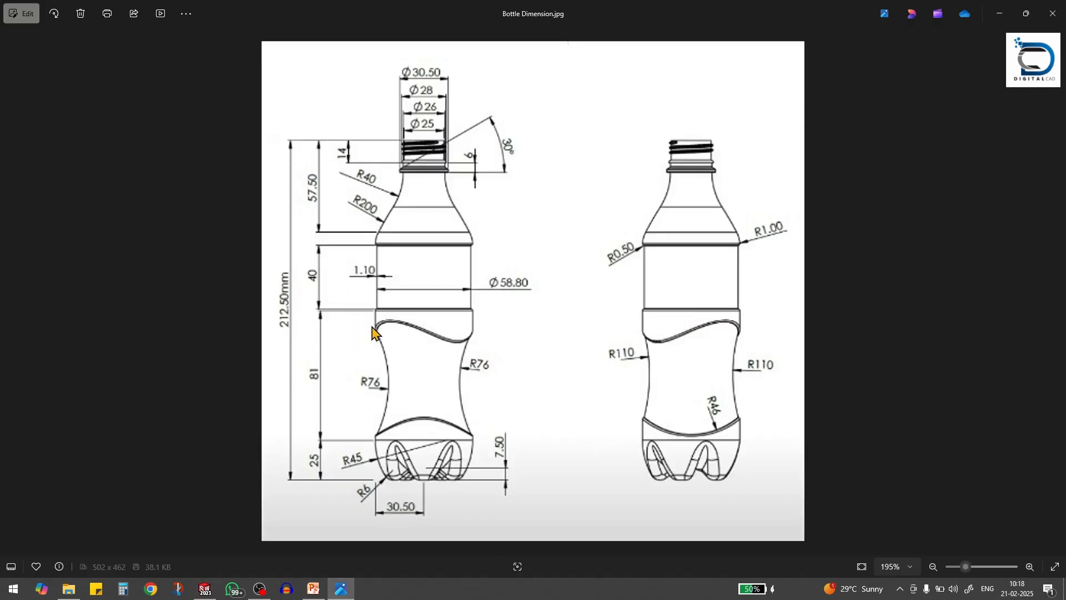
key("alt+Tab")
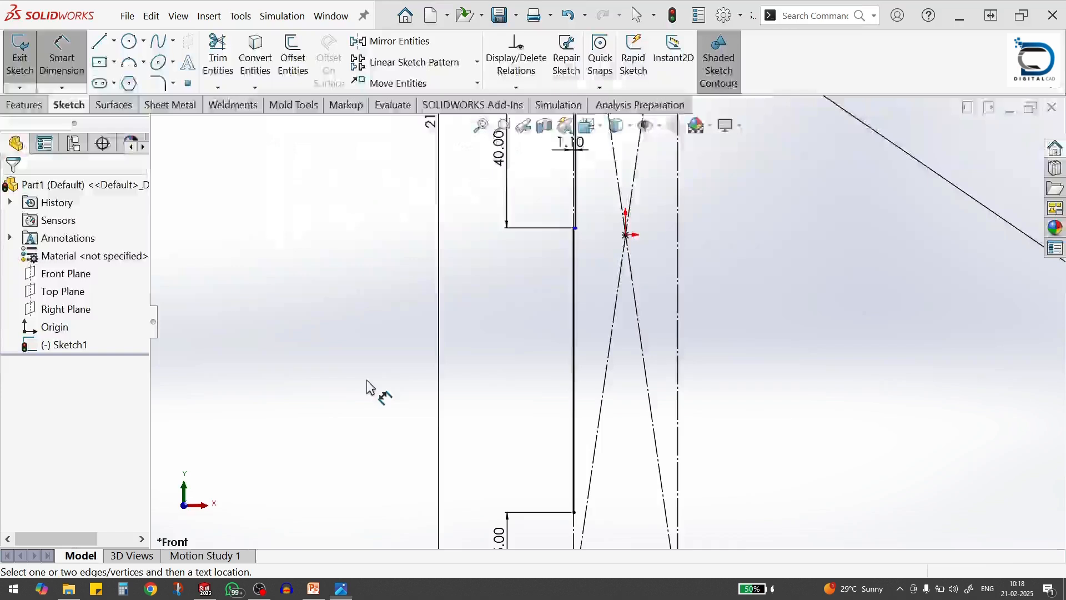
left_click(575, 388)
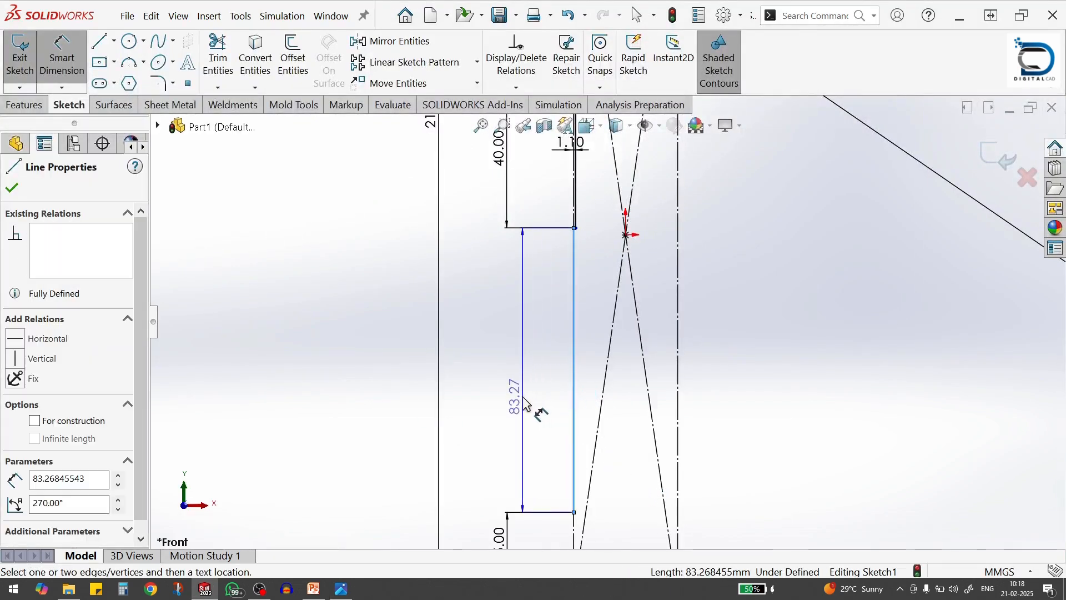
left_click(526, 404)
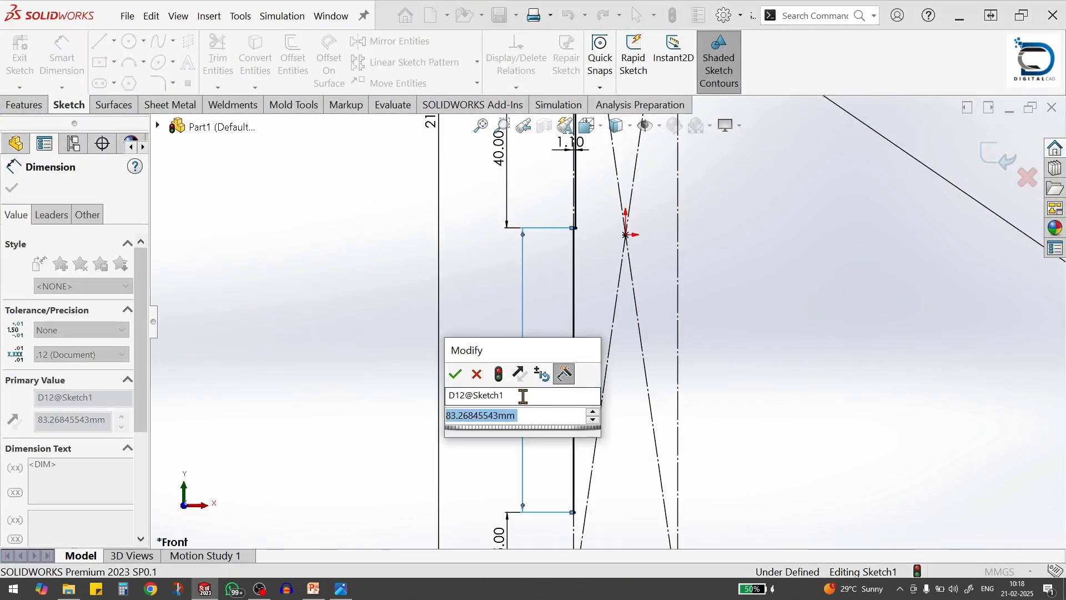
type("81")
key("Return")
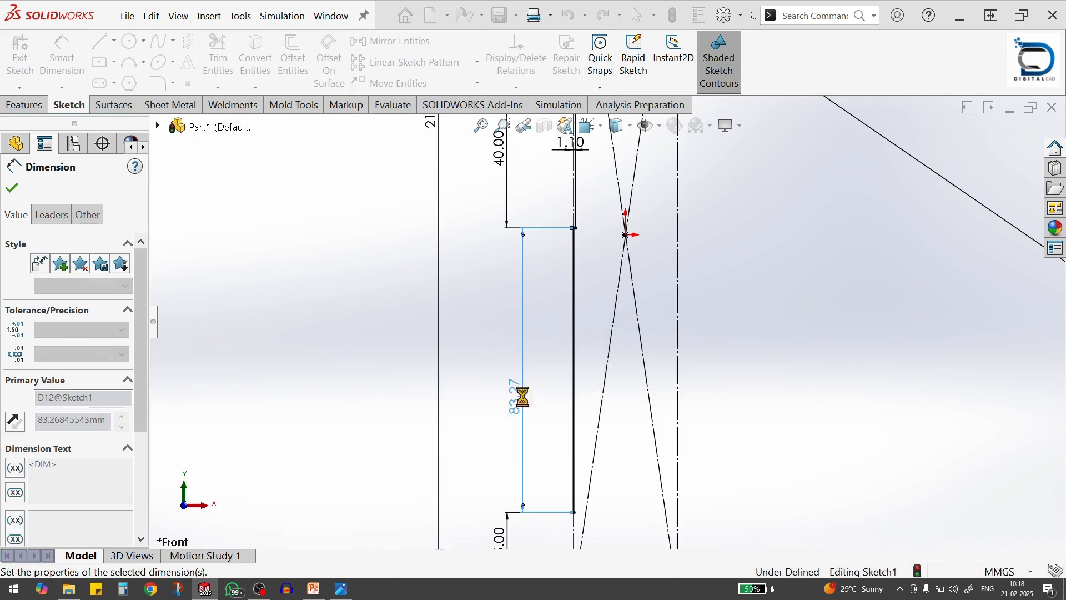
left_click(764, 372)
Make the short shoulder arc's center point coincident with the construction rectangle's vertical line on the bottle axis
scroll(759, 373, "up", 3)
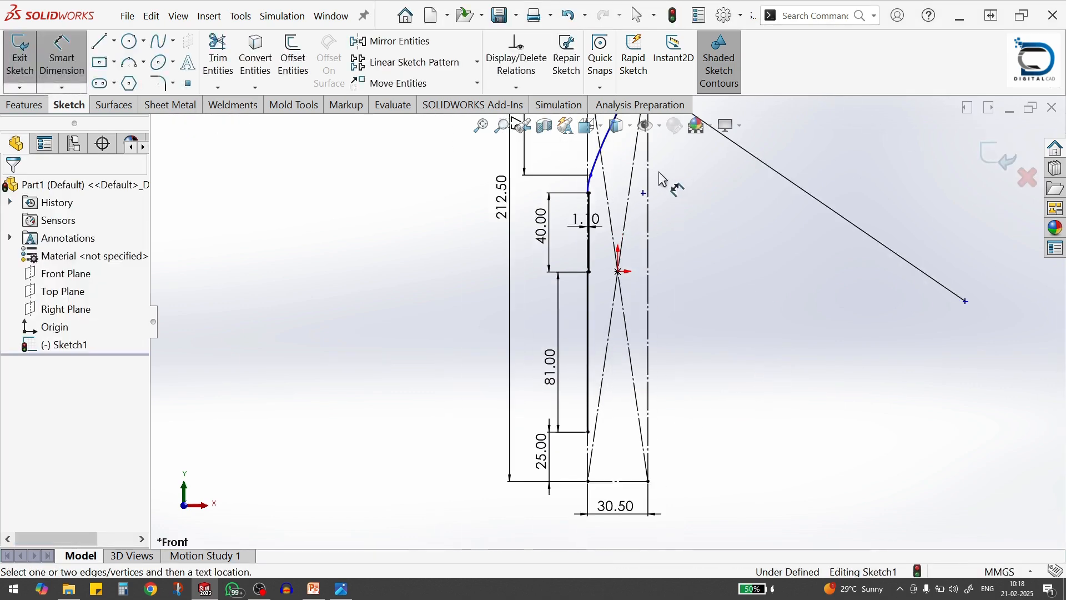
scroll(659, 179, "down", 2)
scroll(658, 259, "up", 2)
scroll(636, 238, "down", 2)
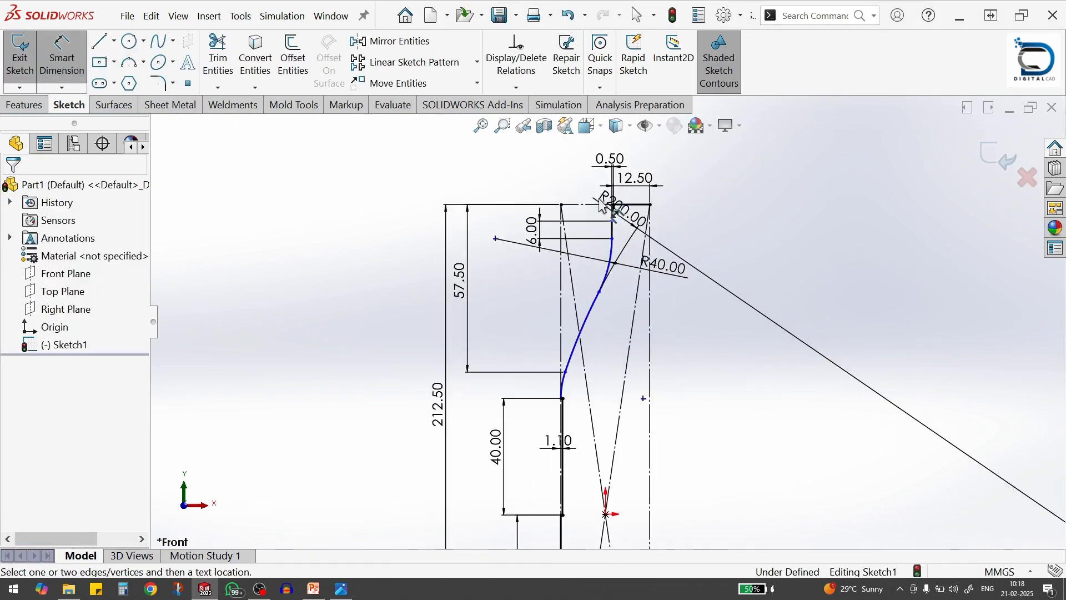
scroll(597, 211, "down", 2)
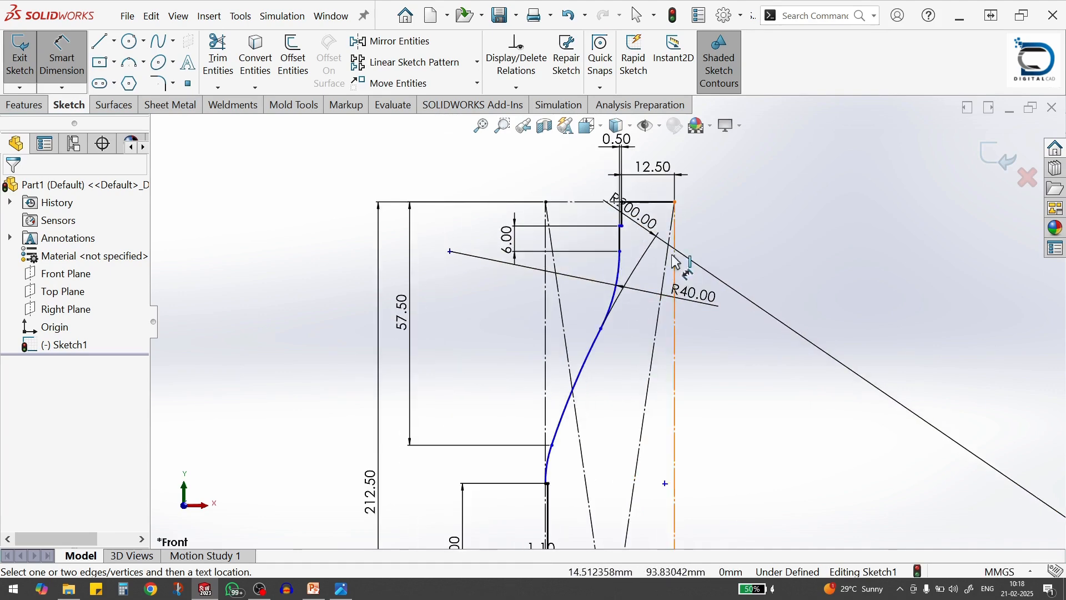
scroll(623, 398, "up", 1)
key("Escape")
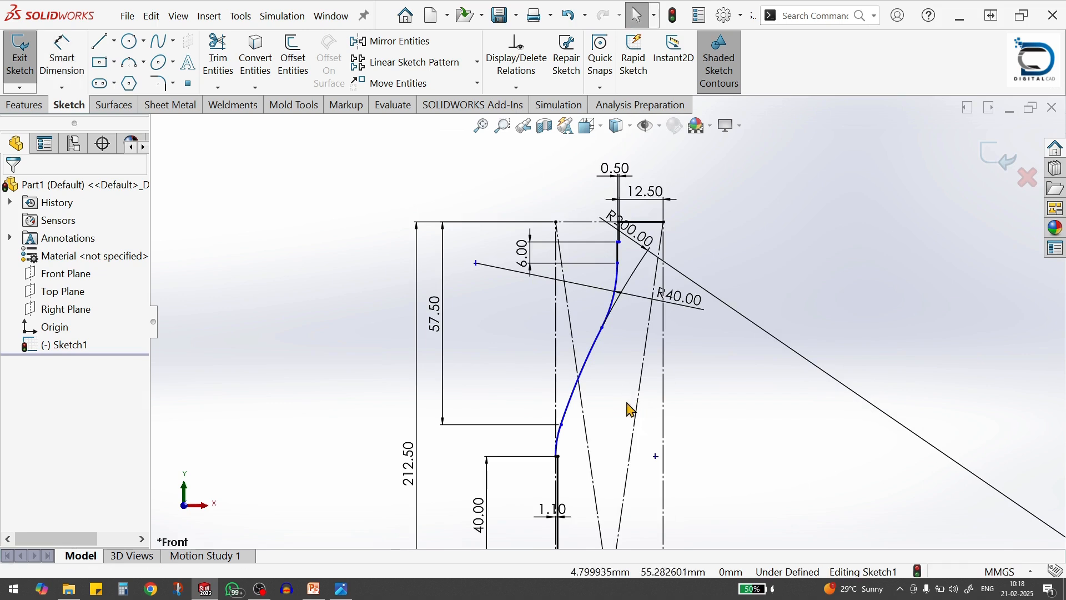
left_click(656, 456)
left_click(664, 445, "ctrl")
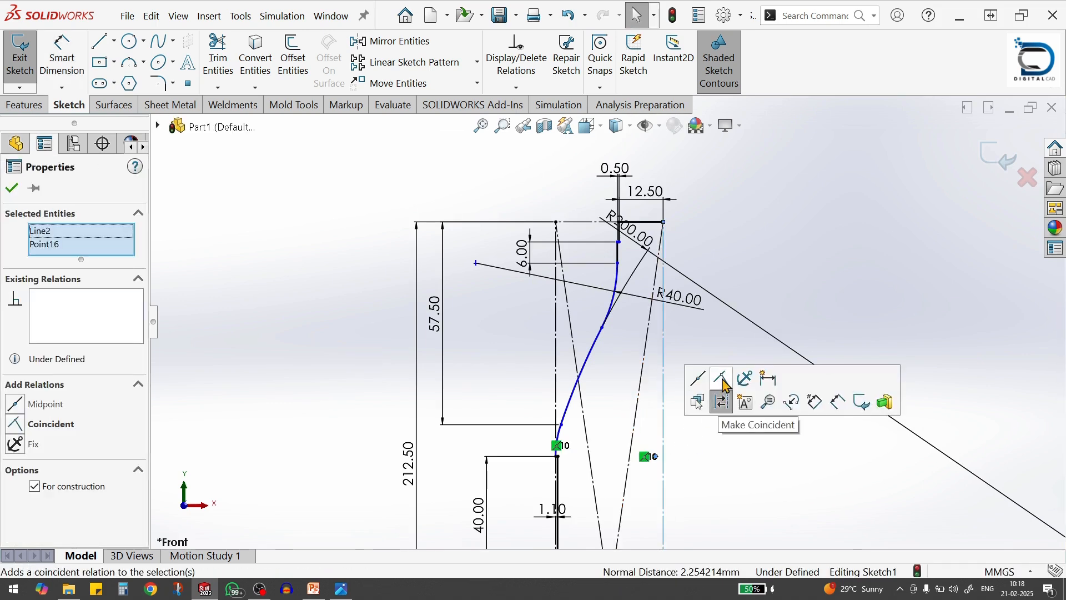
left_click(723, 383)
left_click(705, 469)
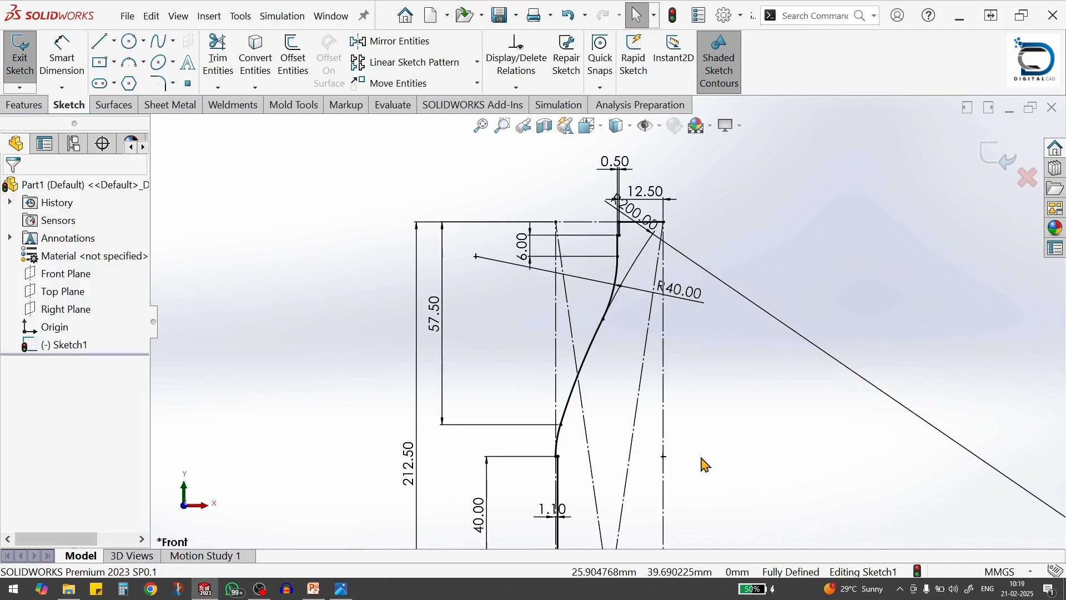
Examine the sketch's lower end and check the reference drawing for the bottle base's radii and heights
scroll(605, 411, "up", 3)
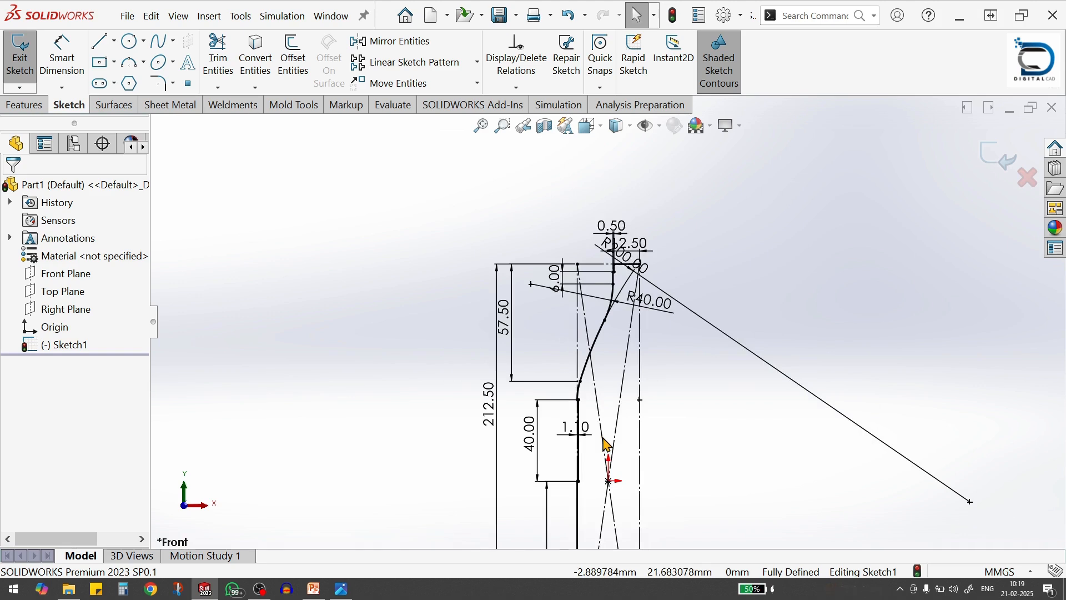
scroll(616, 472, "up", 4)
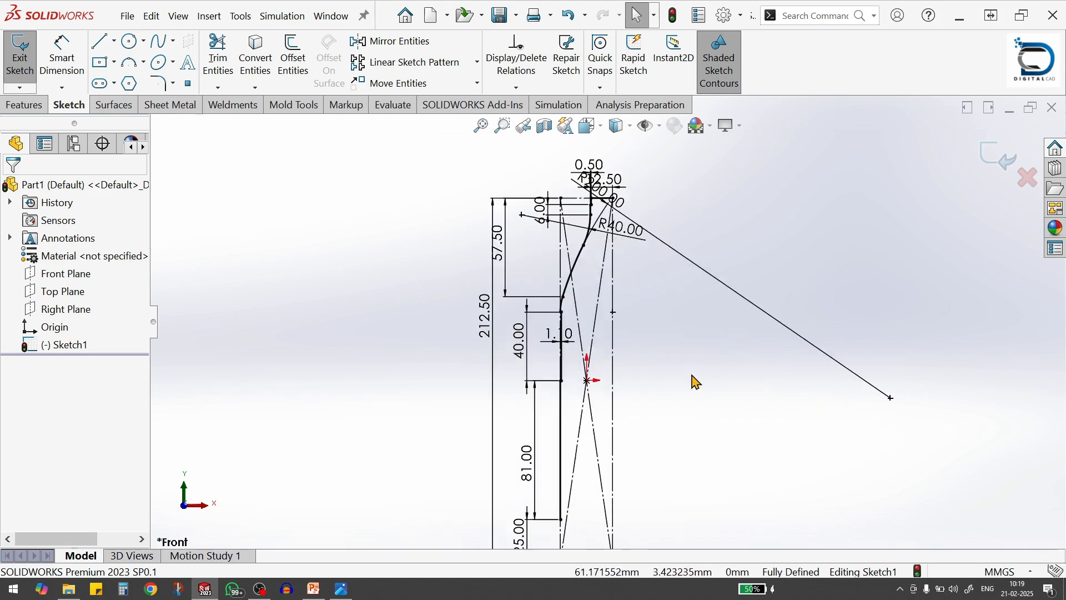
scroll(643, 457, "down", 3)
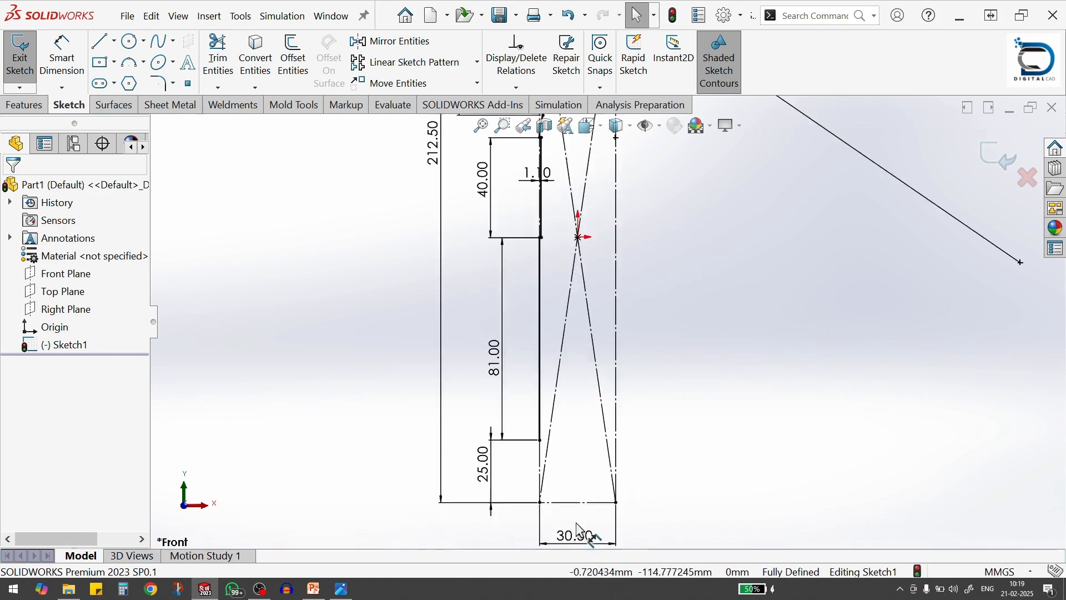
scroll(588, 507, "up", 2)
scroll(600, 489, "down", 3)
key("alt+Tab")
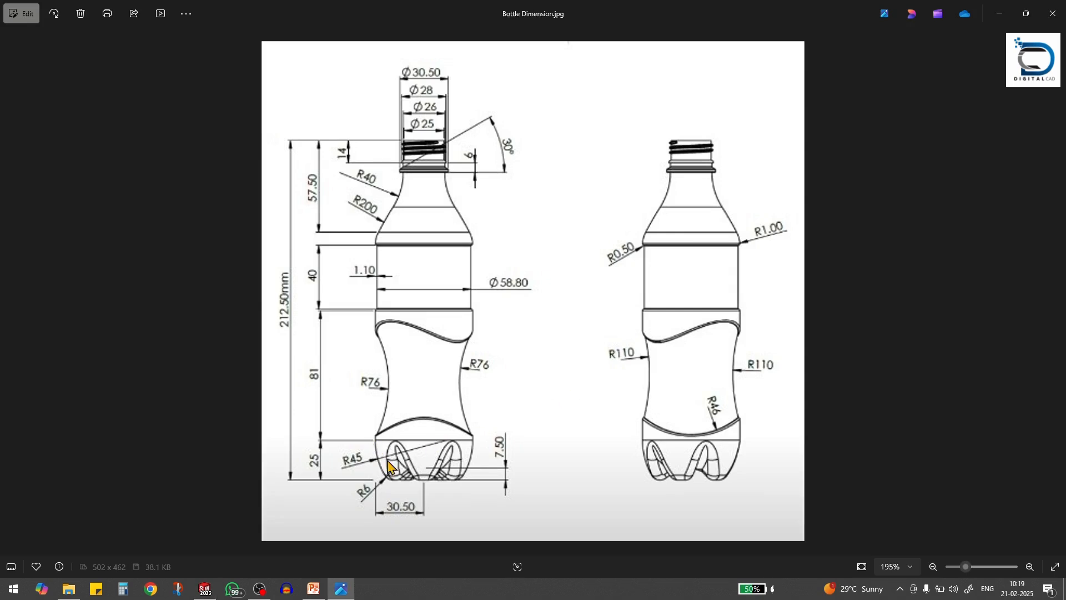
key("alt+Tab")
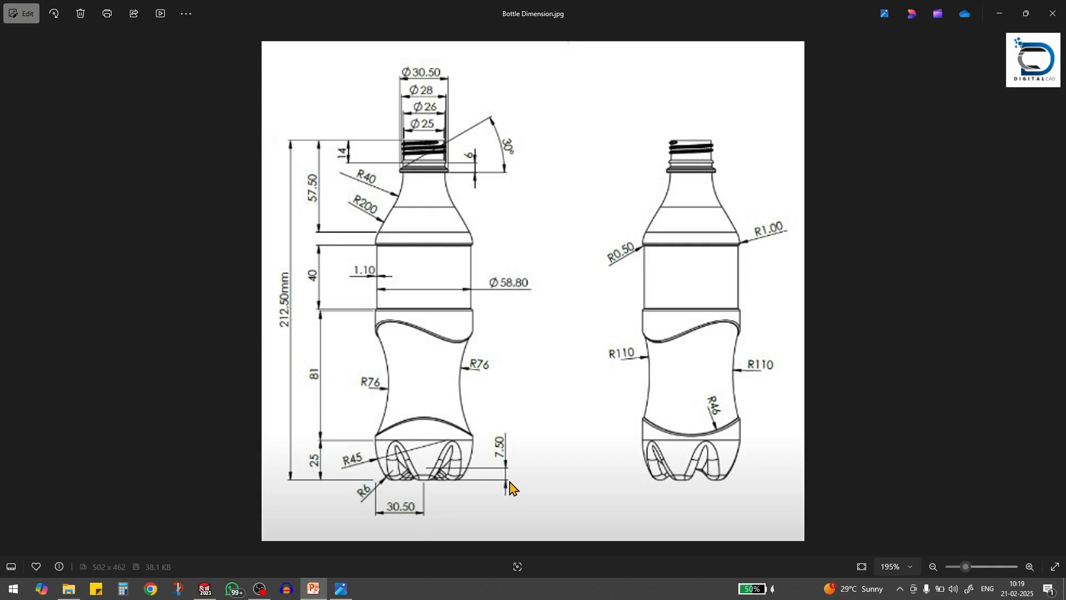
key("alt+Tab")
key("alt+Tab")
left_click(872, 231)
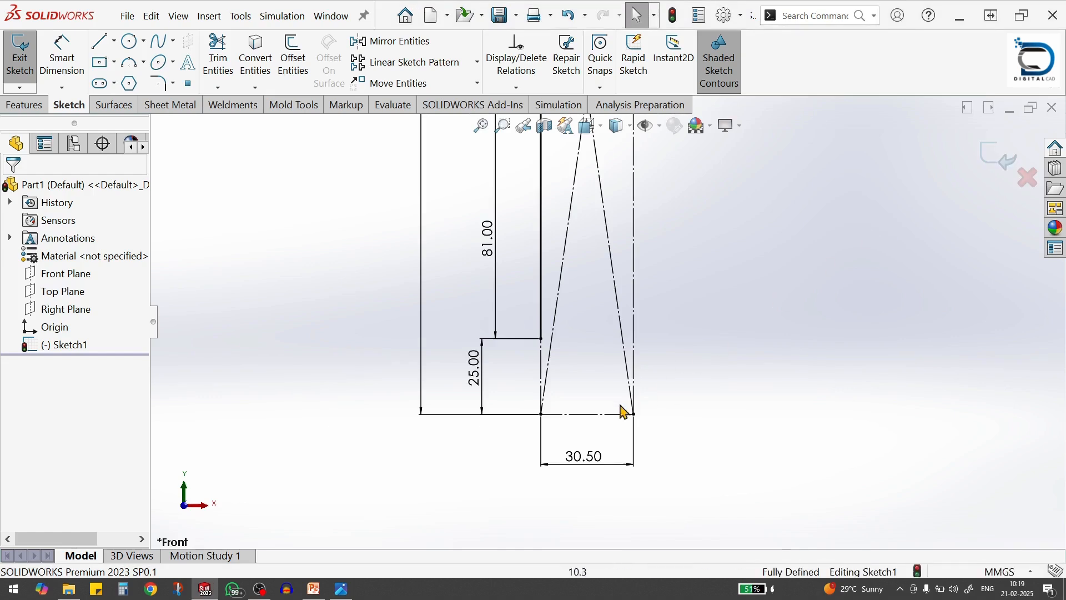
Sketch three chained three-point arcs from the body line's lower endpoint to the axis-side rectangle line, with radii about 13.5, 4.9 and 12.9 mm
scroll(613, 383, "up", 3)
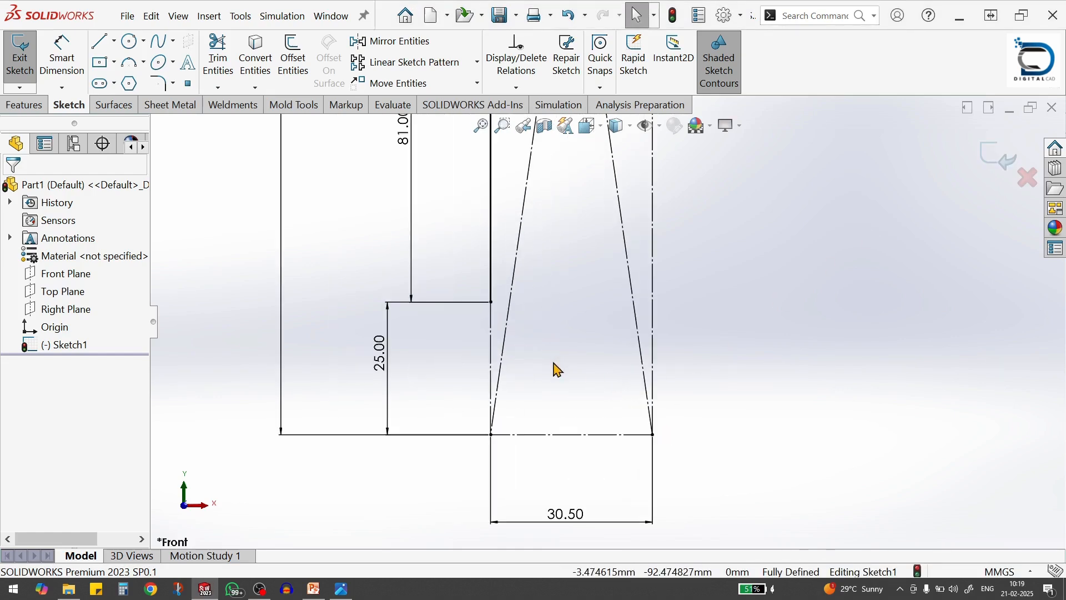
key("s")
left_click(850, 387)
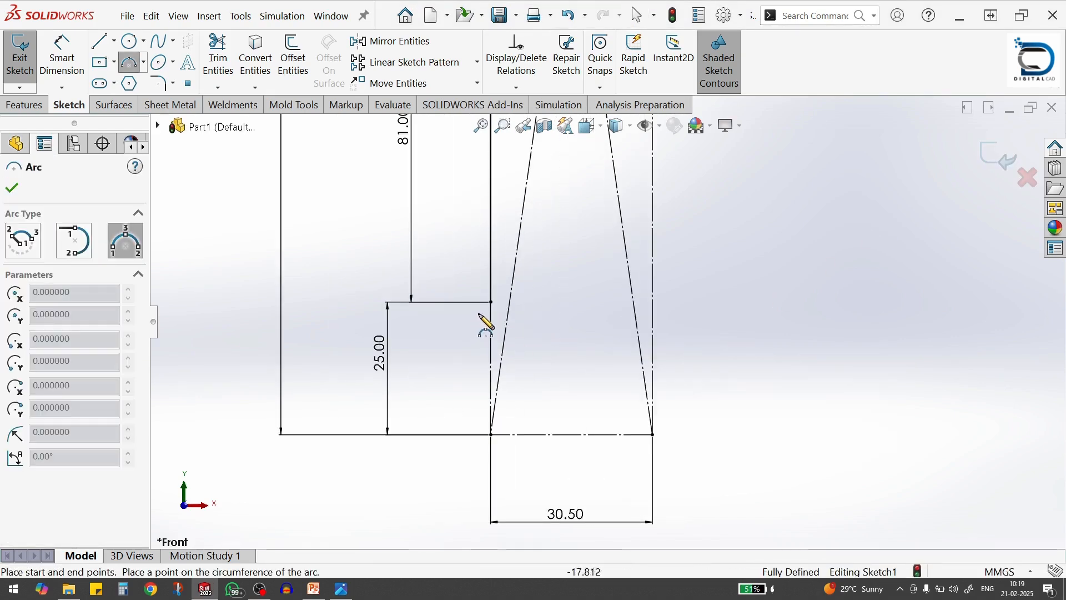
left_click(492, 303)
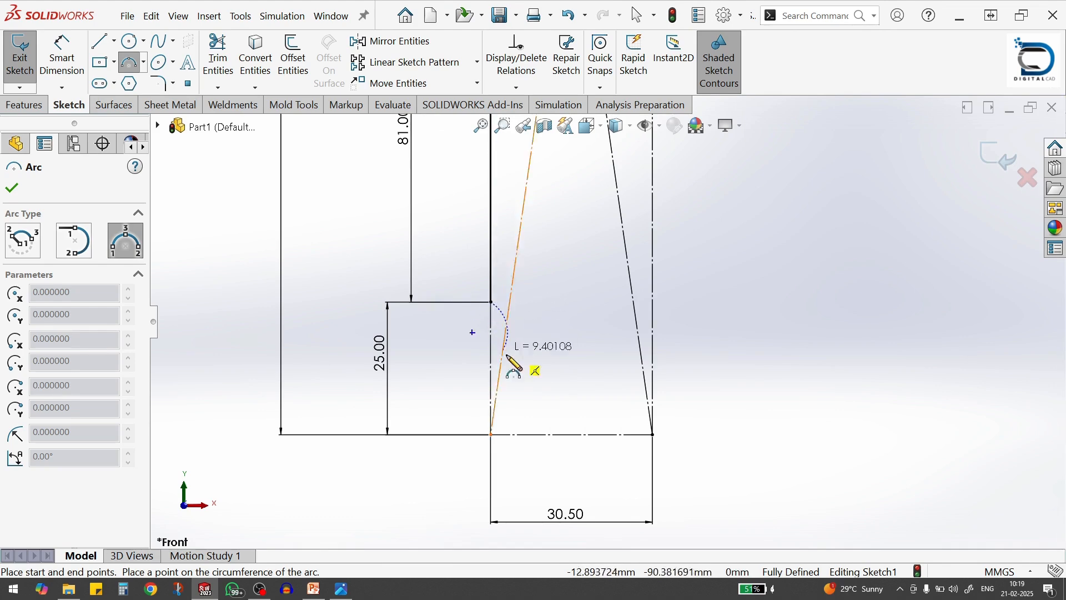
left_click(549, 383)
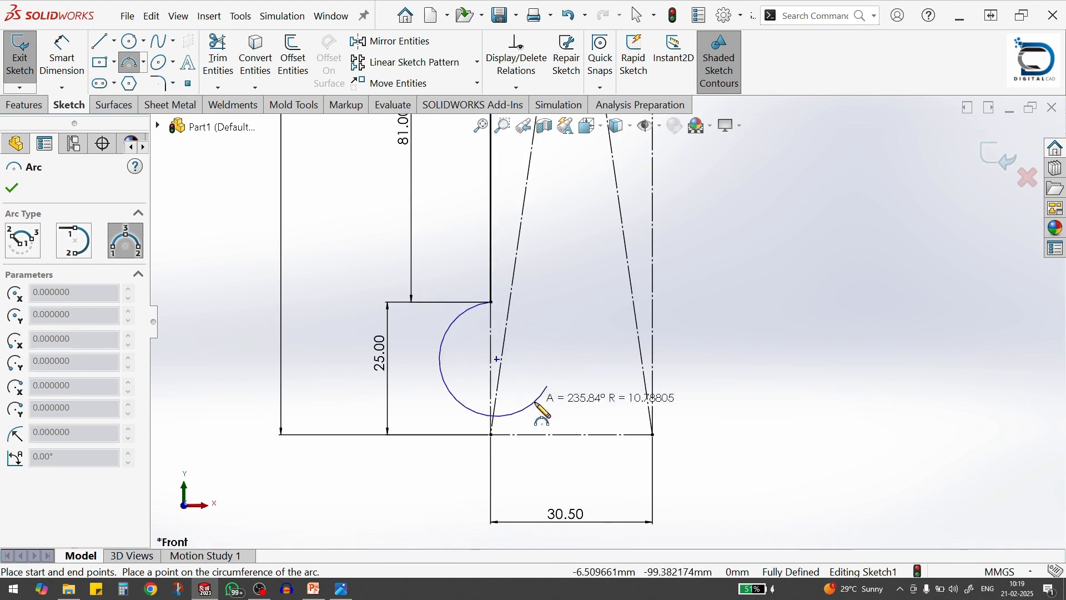
left_click(523, 378)
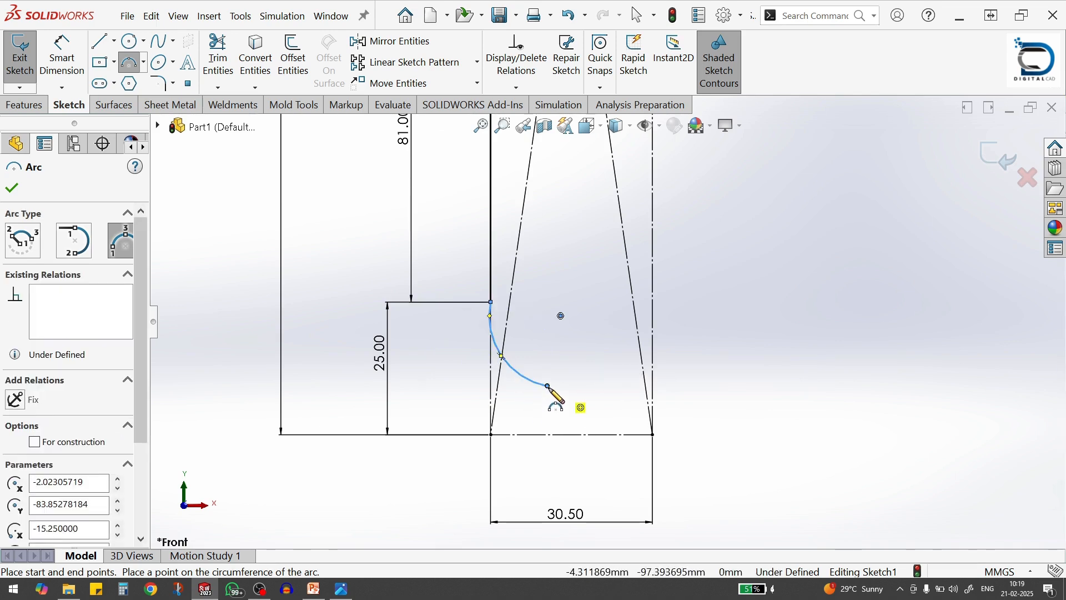
left_click(549, 387)
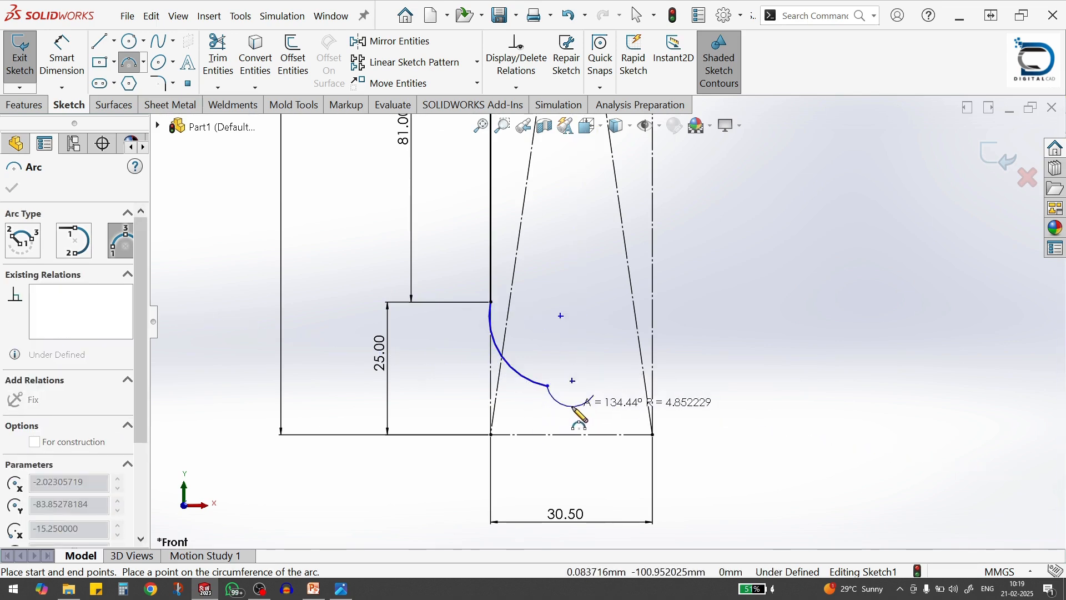
left_click(574, 408)
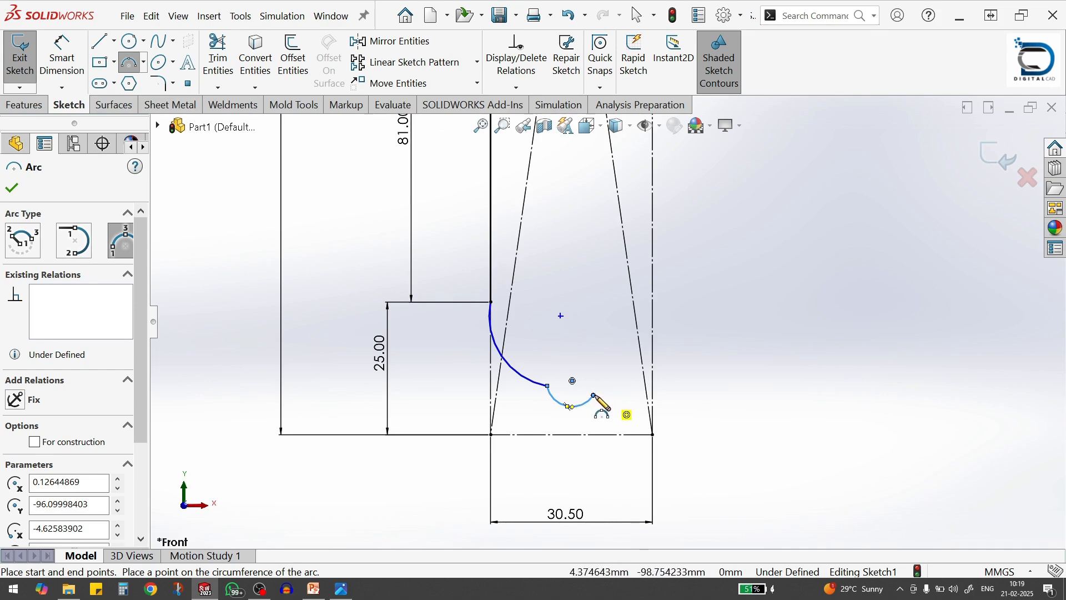
left_click(594, 396)
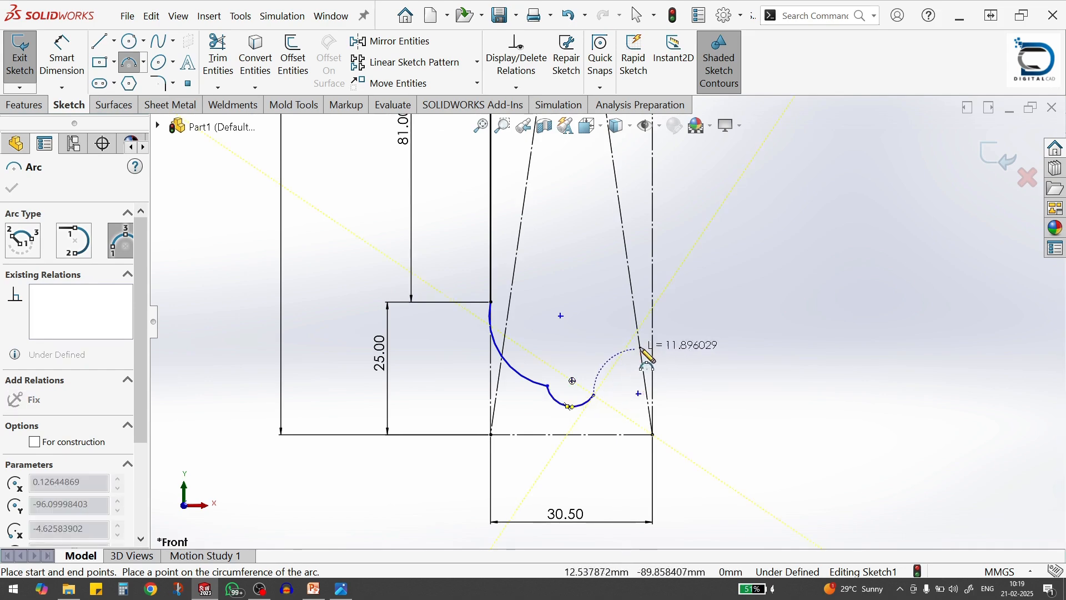
left_click(614, 368)
key("Escape")
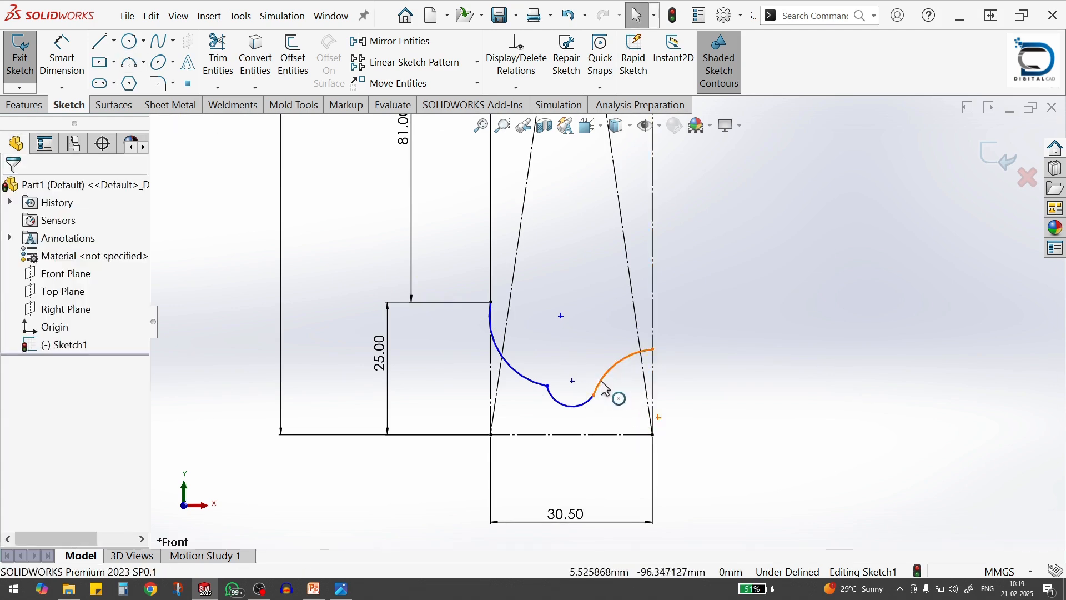
Make the small middle base arc tangent to the base arc that ends on the bottle axis
left_click(606, 388)
left_click(588, 404, "ctrl")
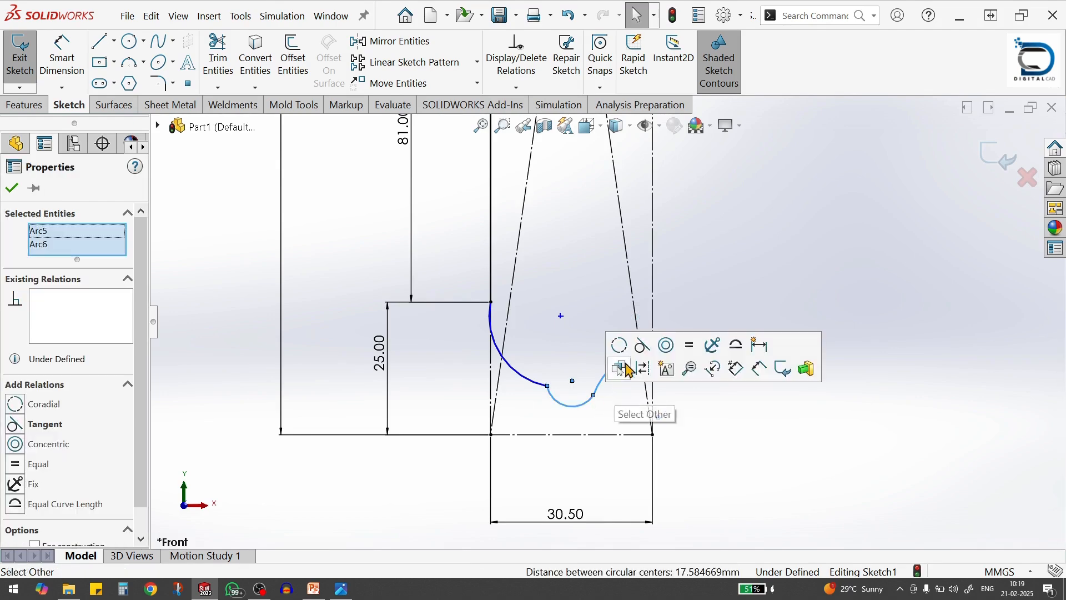
left_click(643, 345)
Try to make the outer and middle base arcs tangent, and undo the relation
left_click(551, 395)
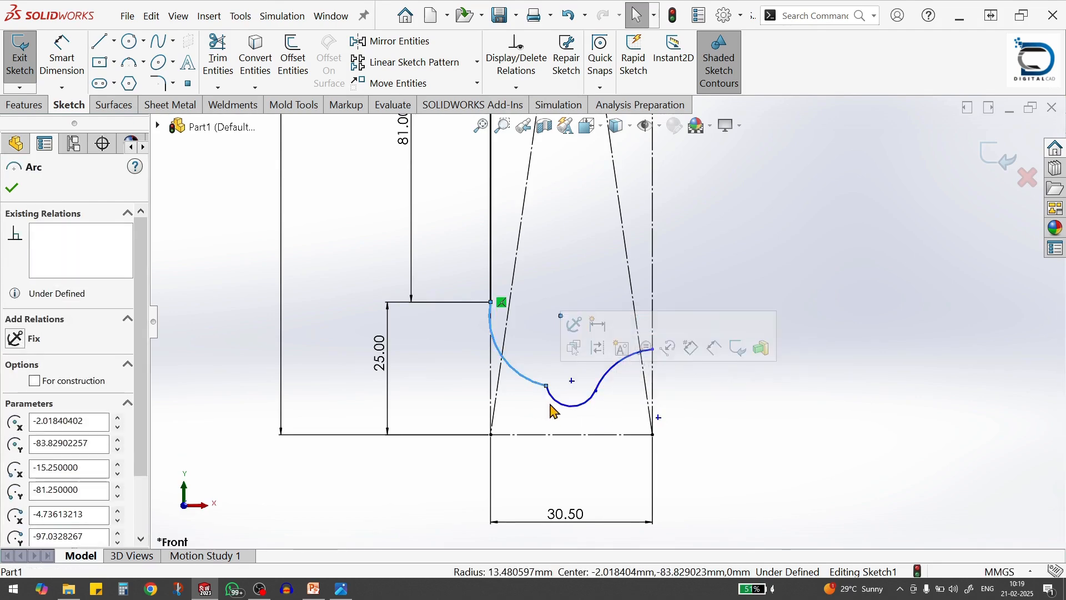
left_click(571, 407, "ctrl")
left_click(621, 342)
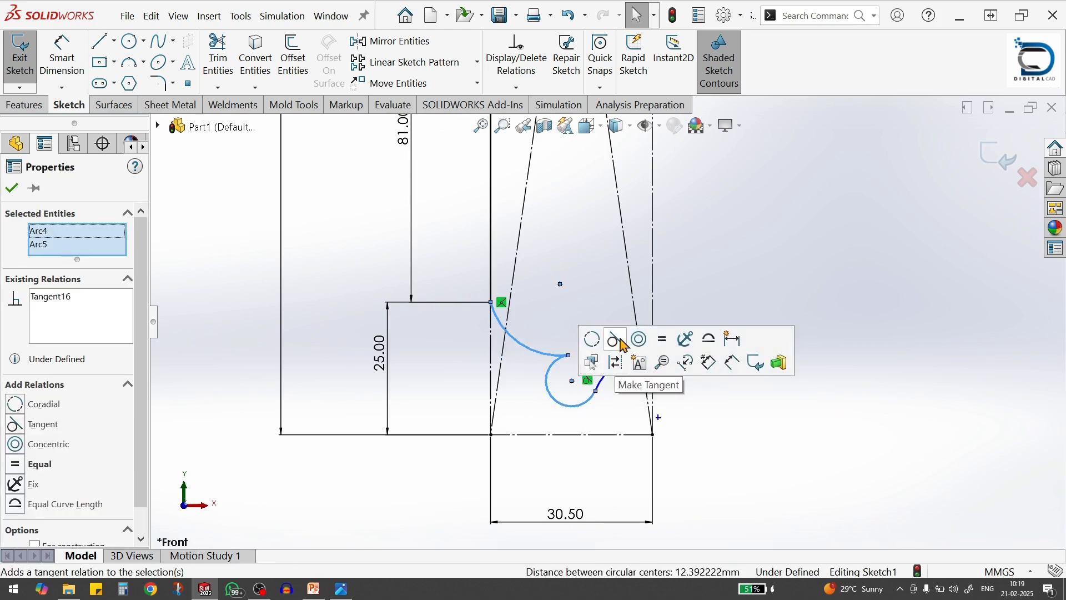
left_click(744, 429)
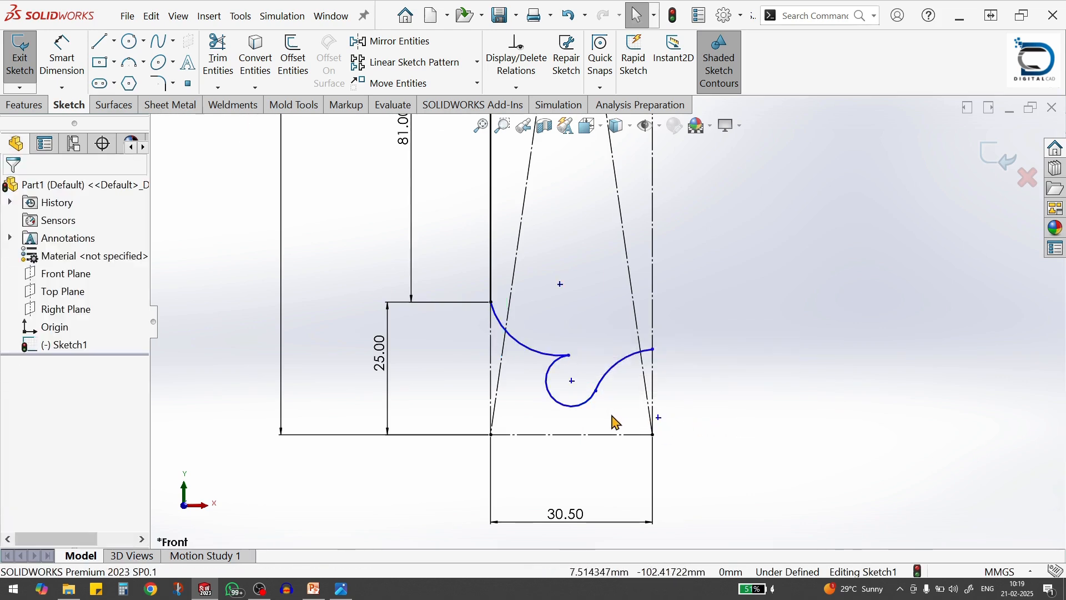
key("ctrl+z")
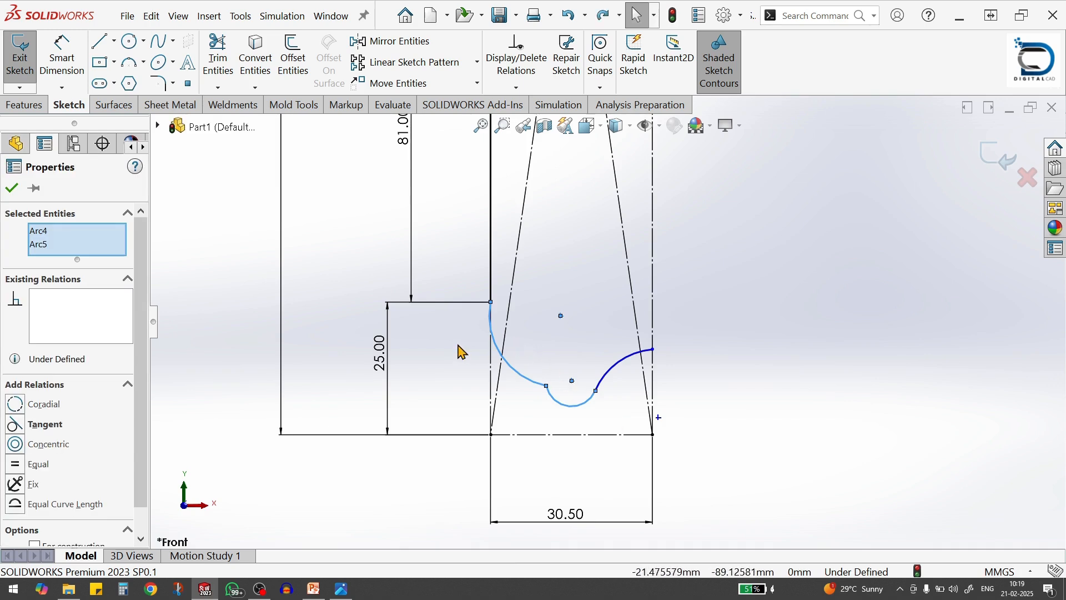
Make the outer base arc tangent to the construction rectangle's vertical side along the bottle body
left_click(501, 354, "ctrl")
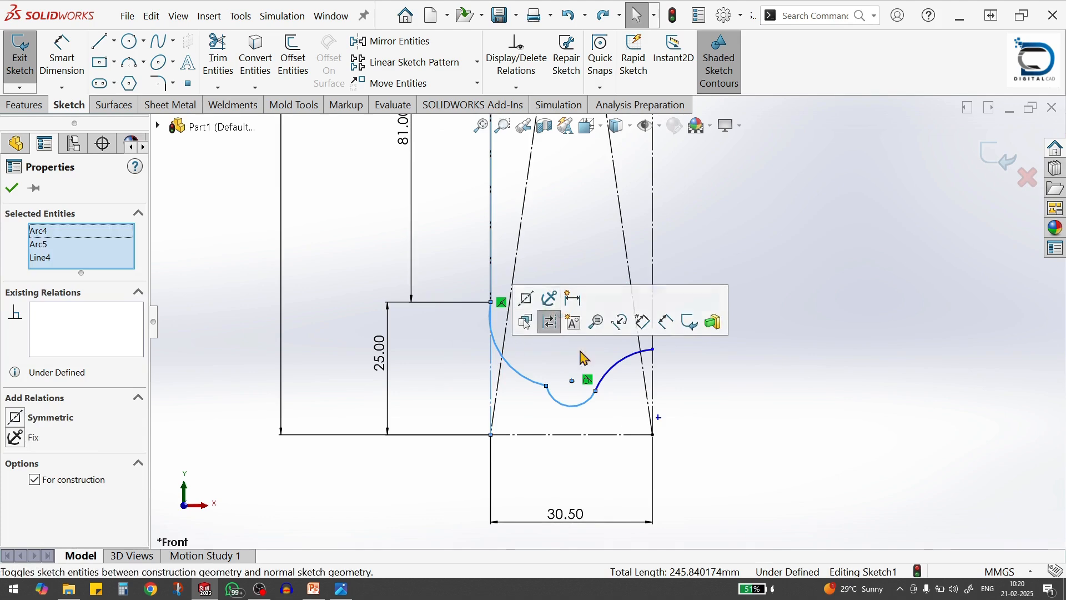
left_click(703, 414)
left_click(502, 358)
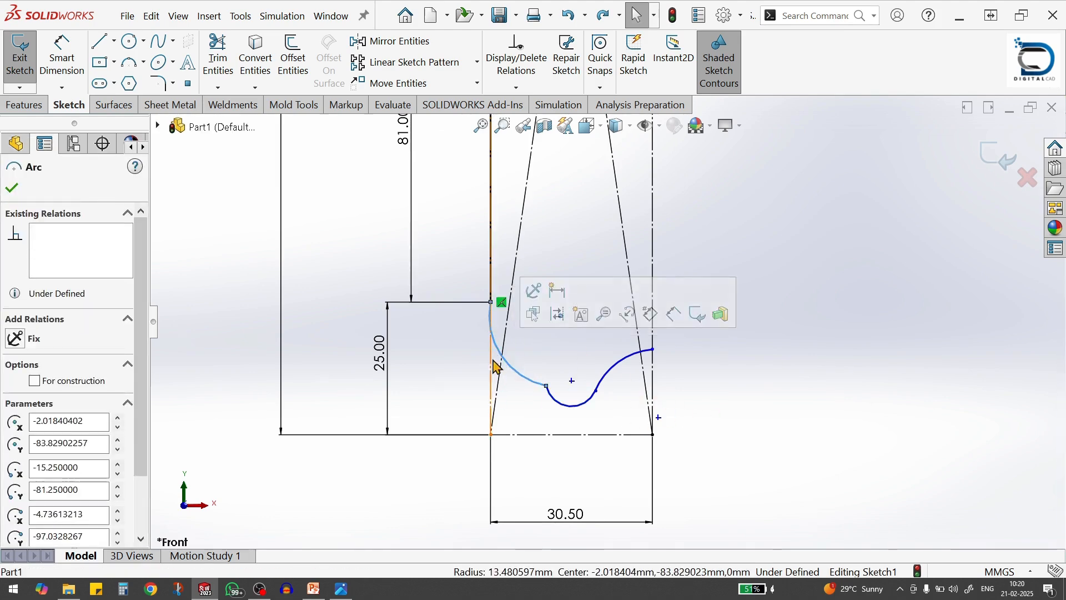
left_click(491, 339, "ctrl")
left_click(529, 310)
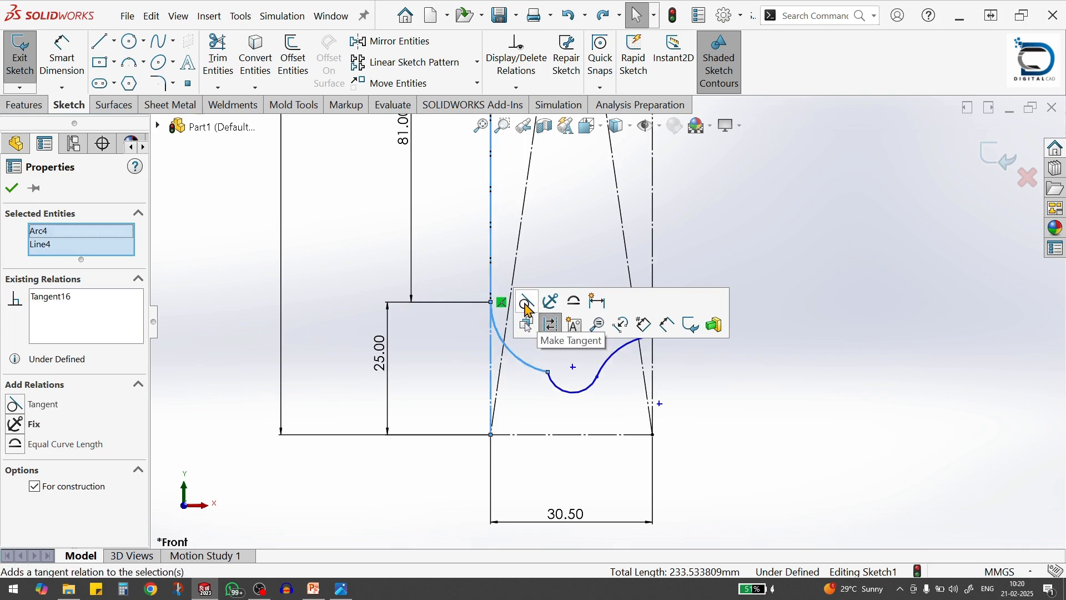
left_click(717, 398)
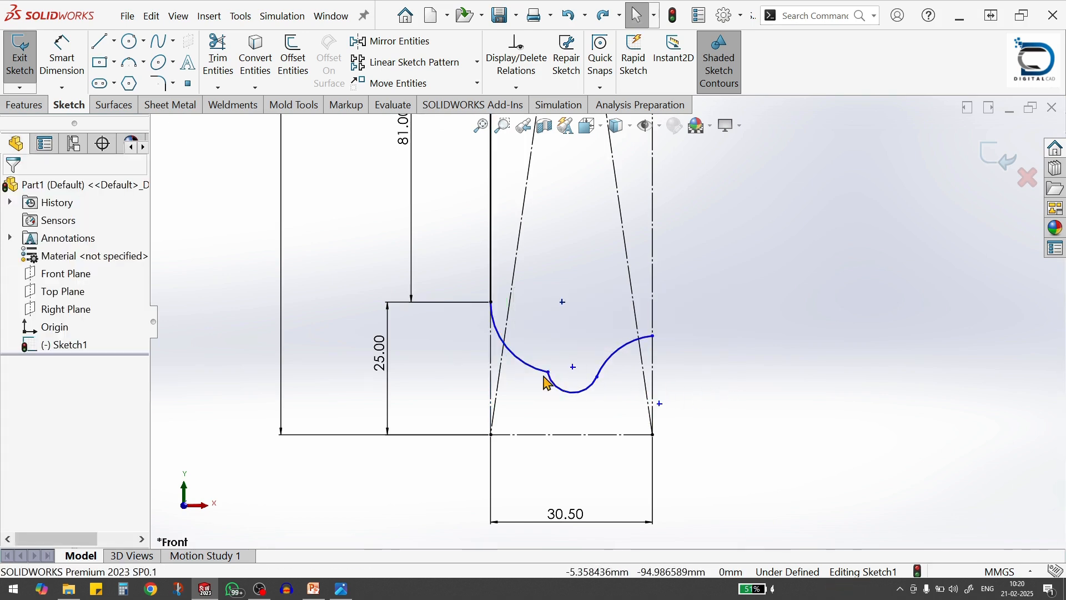
Move the joint of the outer and middle base arcs slightly lower and make these two arcs tangent
left_click_drag(549, 373, 548, 389)
left_click(557, 398)
left_click(552, 393)
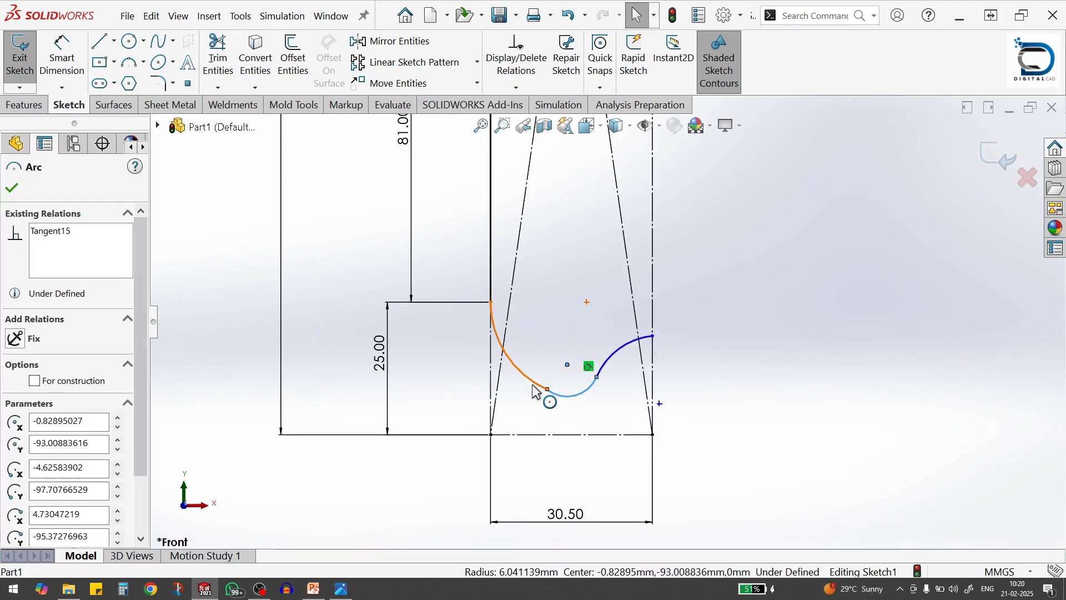
left_click(537, 393, "ctrl")
left_click(589, 342)
left_click(662, 399)
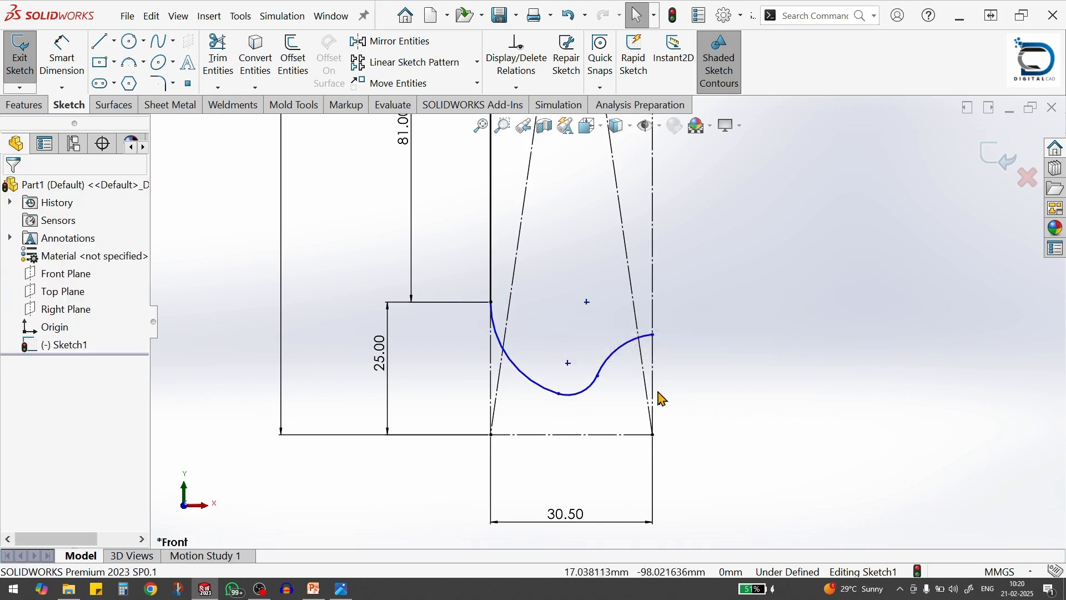
Make the middle base arc tangent to the construction rectangle's bottom edge
left_click(614, 372)
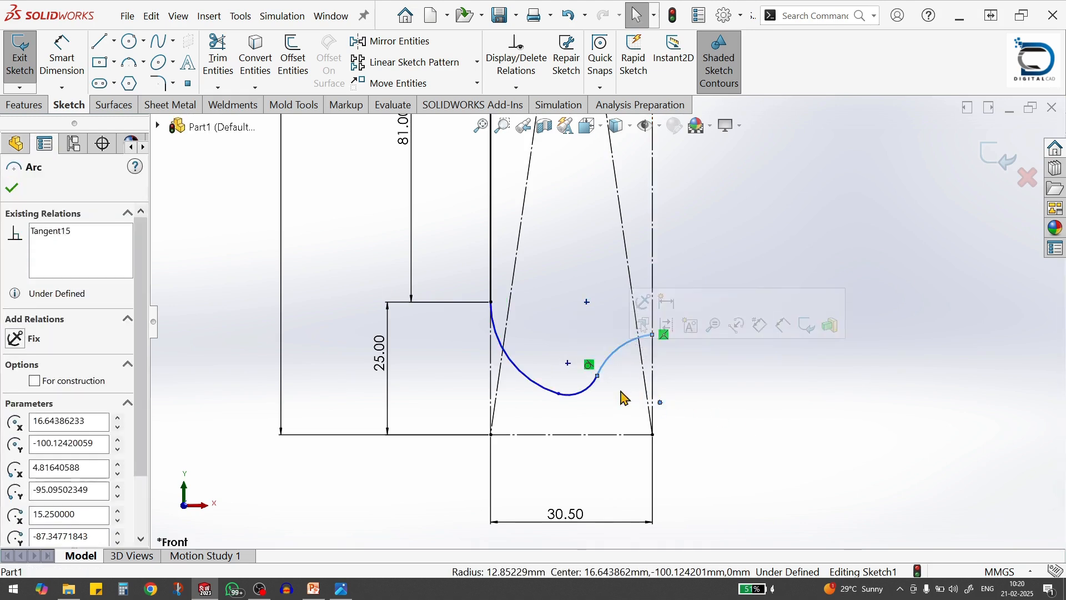
left_click(737, 393)
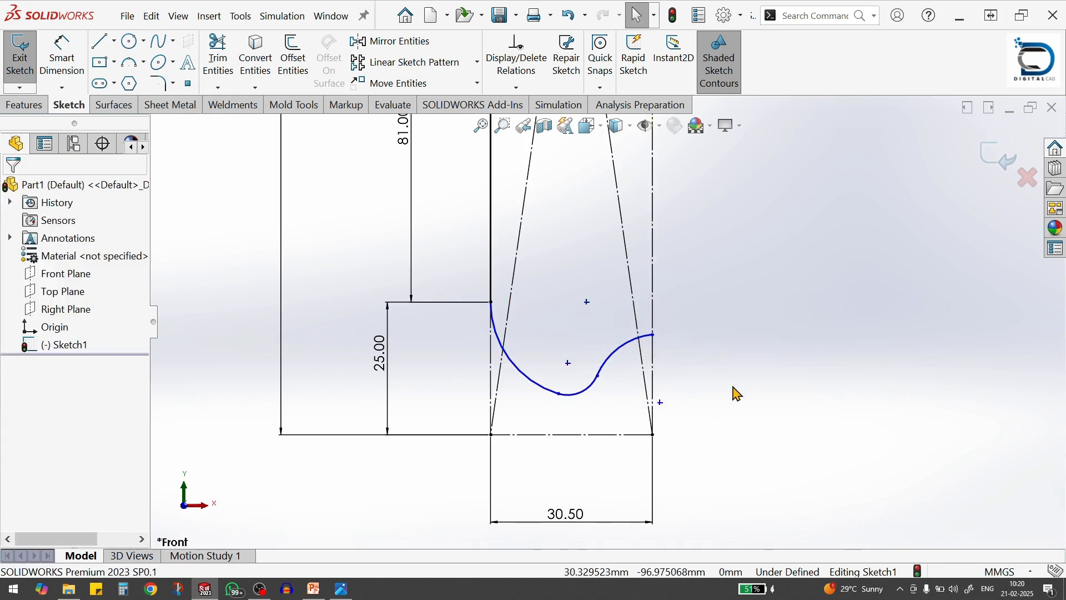
left_click(579, 404)
left_click(584, 439, "ctrl")
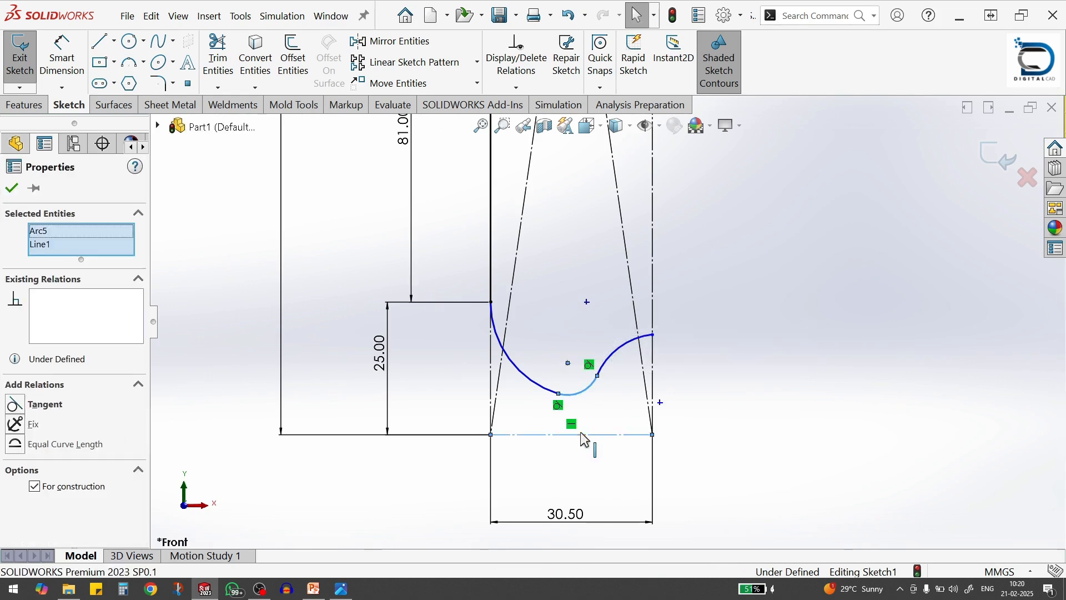
left_click(616, 373)
left_click(731, 479)
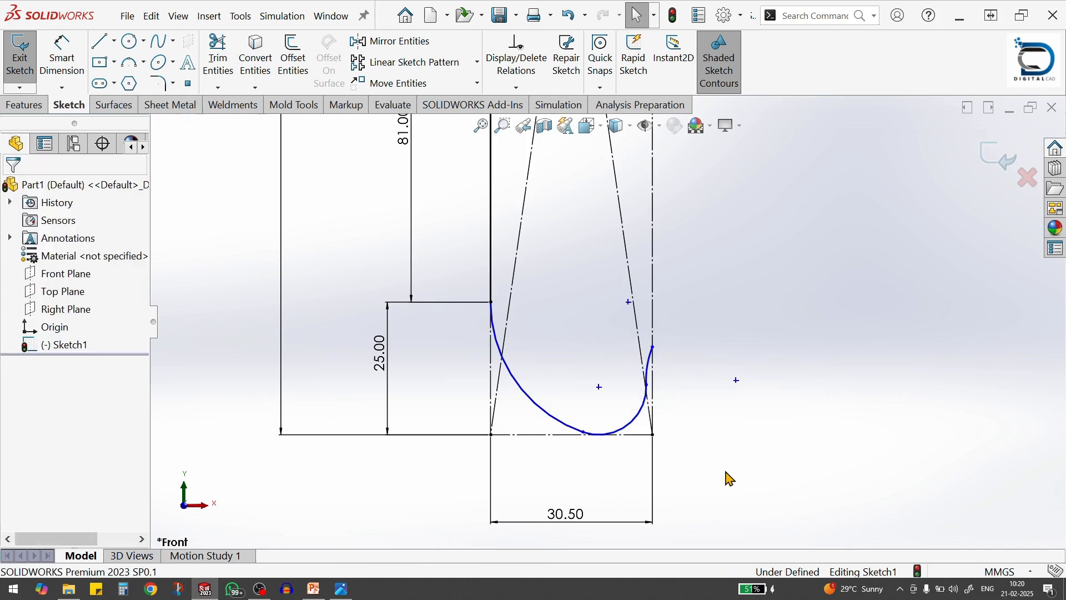
scroll(725, 471, "down", 4)
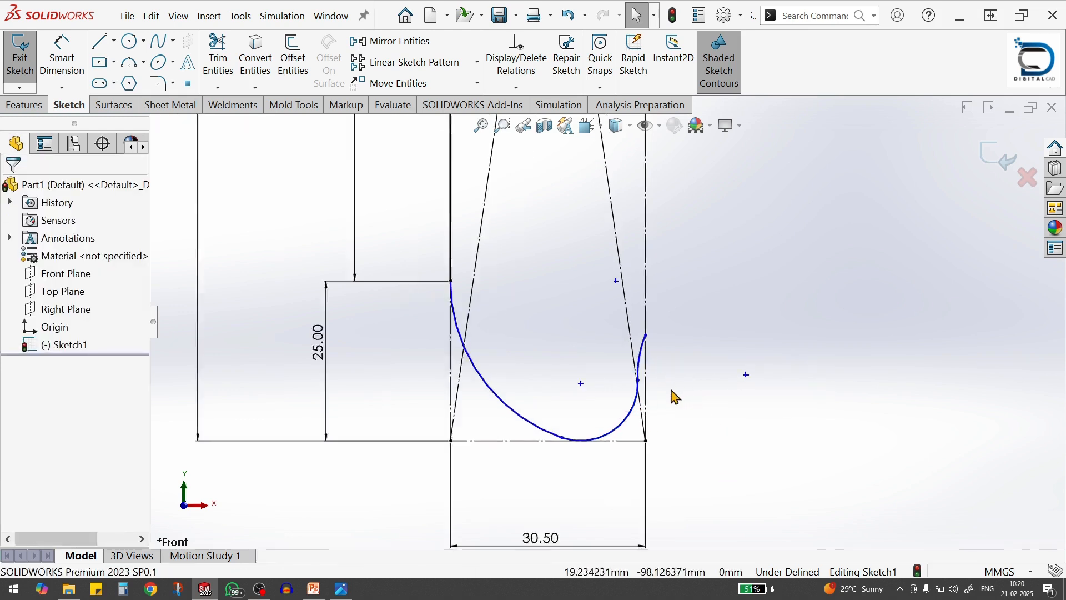
left_click(625, 358)
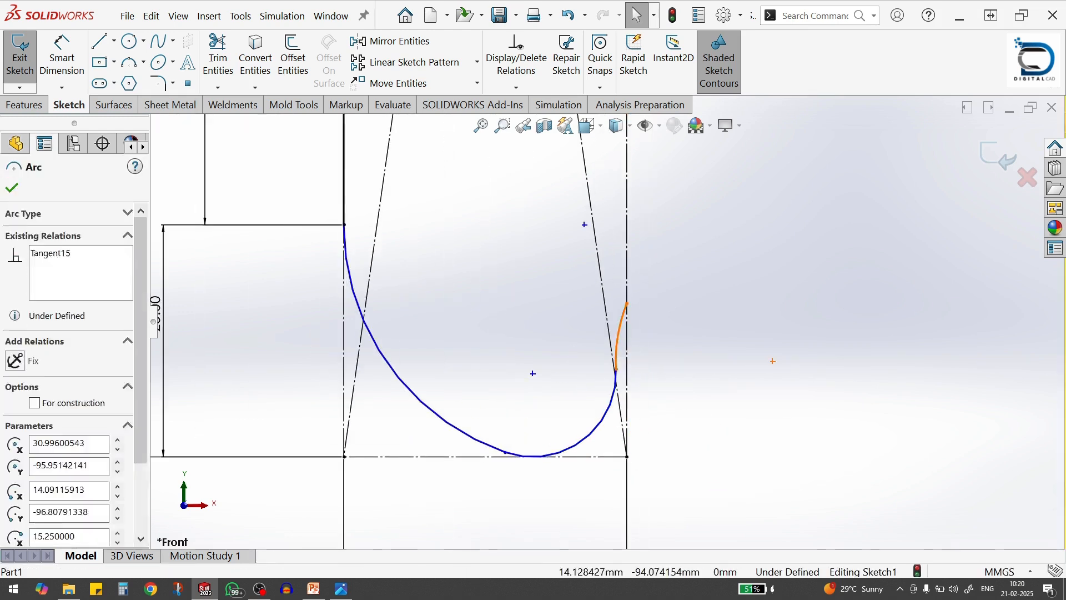
key("Escape")
left_click(612, 398)
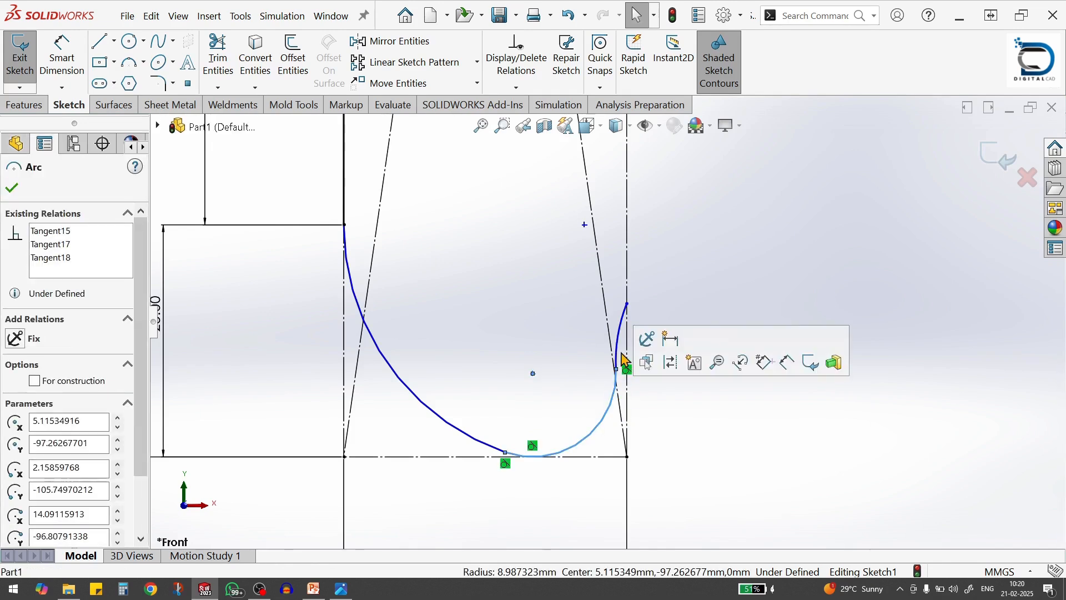
left_click(681, 428)
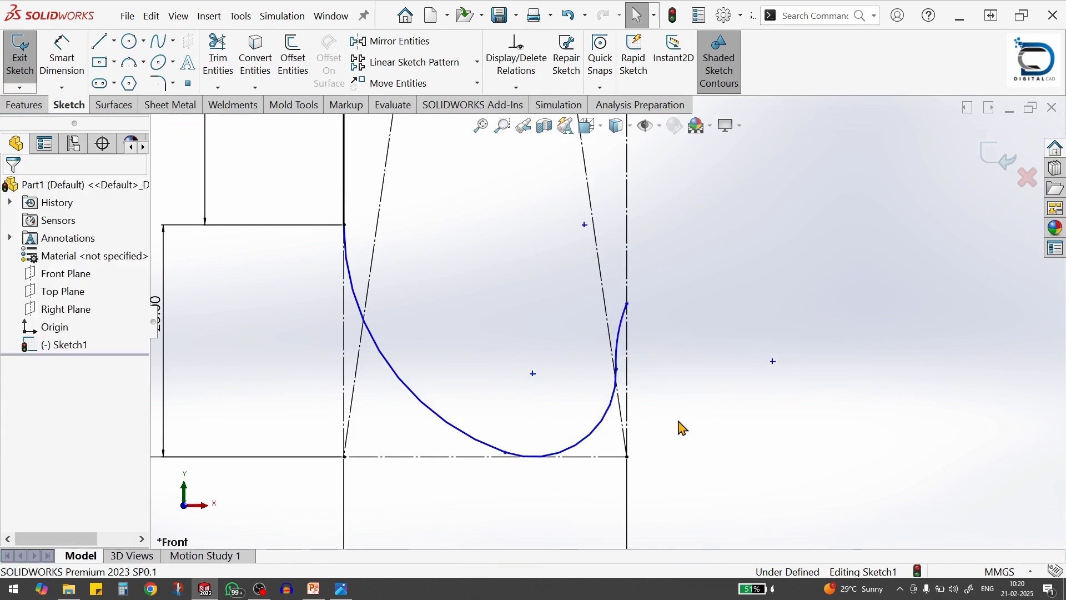
scroll(664, 429, "up", 3)
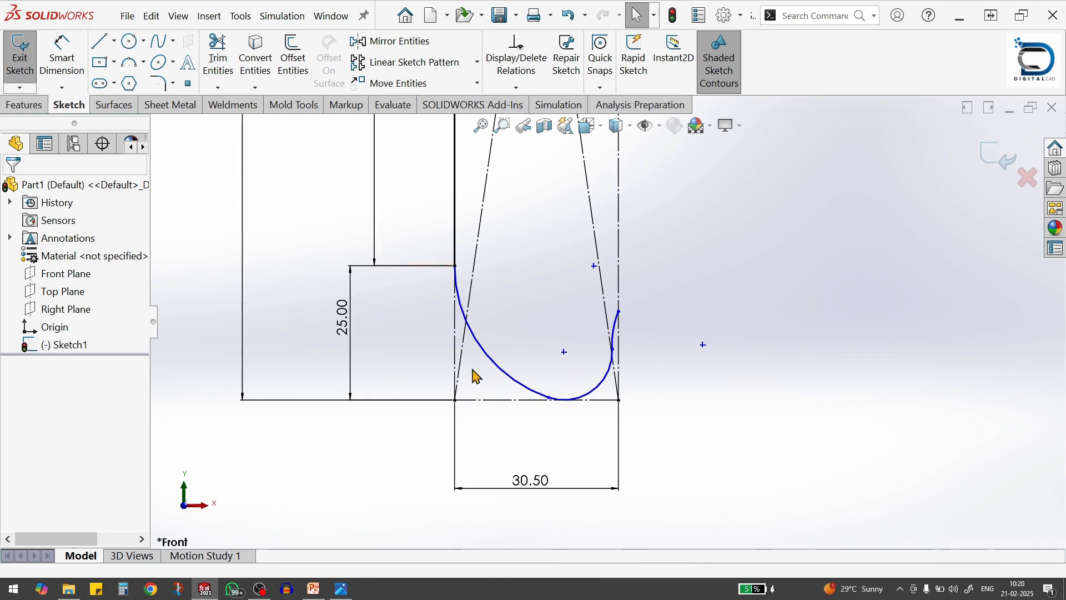
Dimension the outer base arc's radius to 45 mm
key("s")
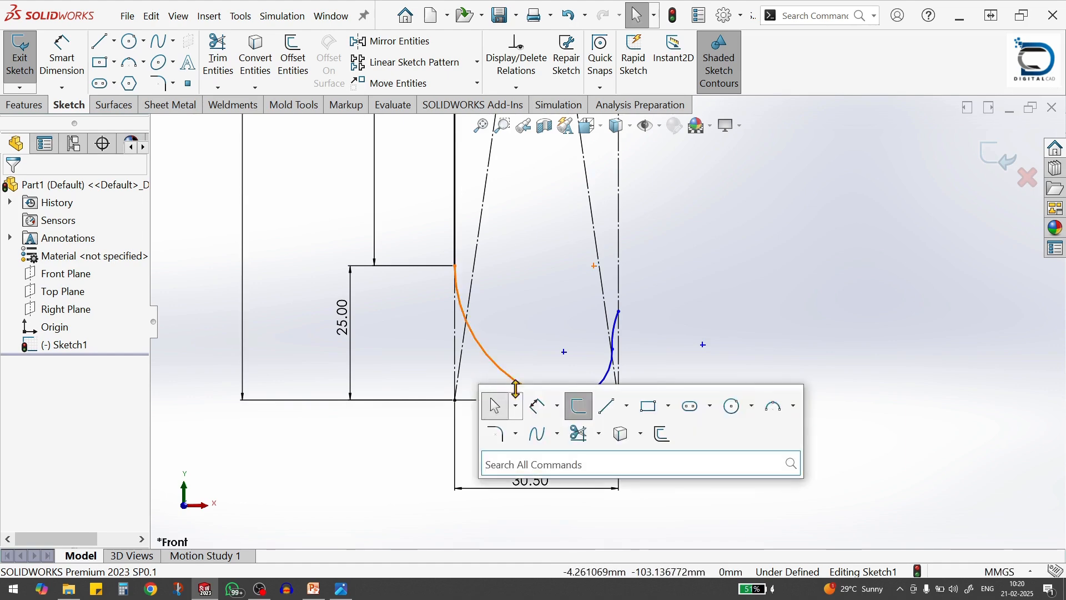
left_click(540, 407)
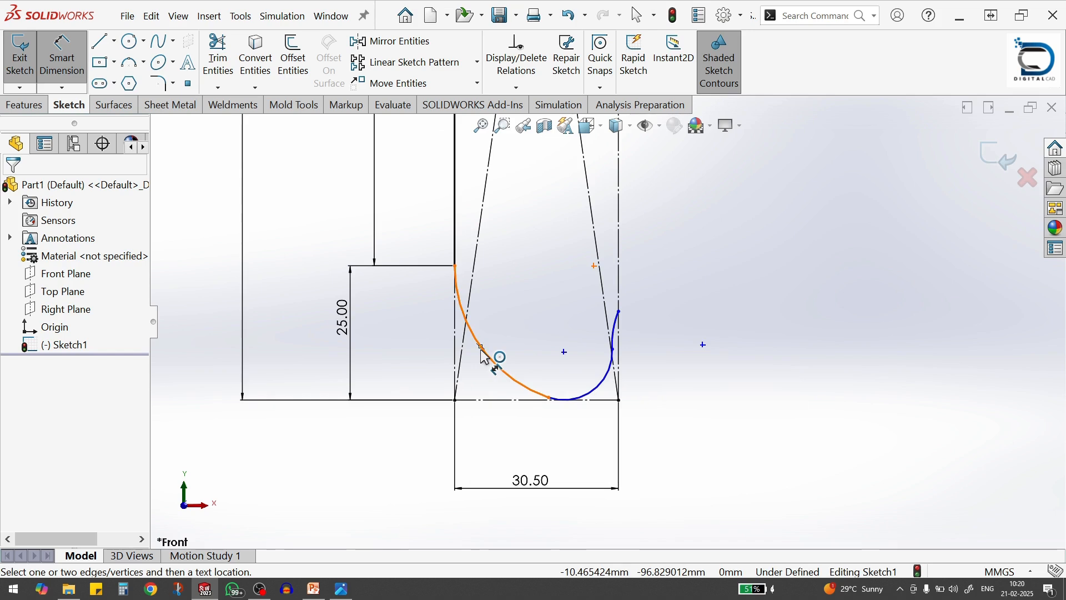
left_click(484, 357)
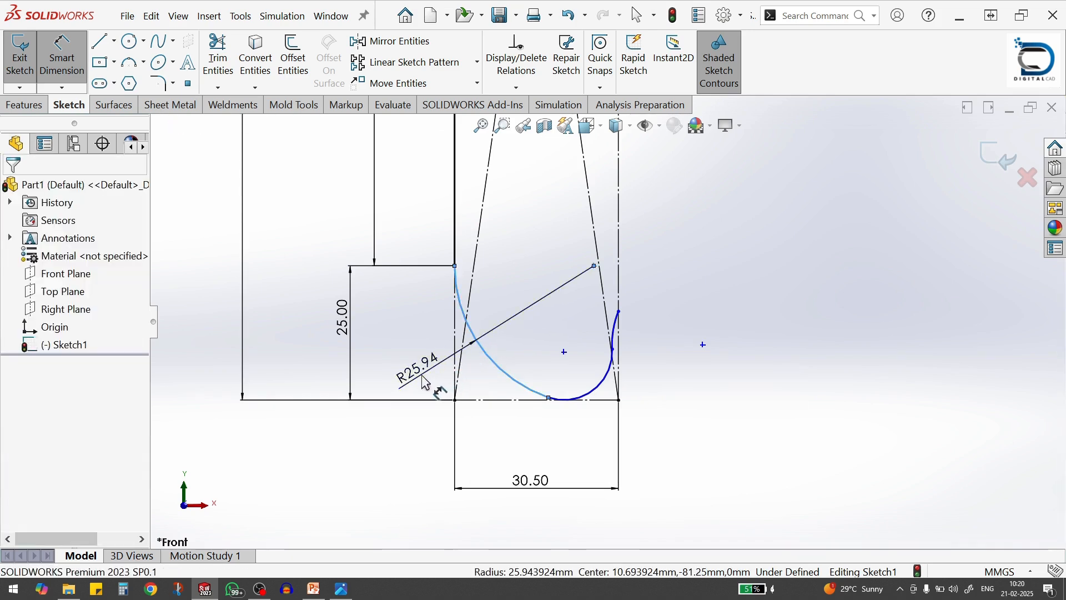
left_click(426, 382)
type("45")
key("Return")
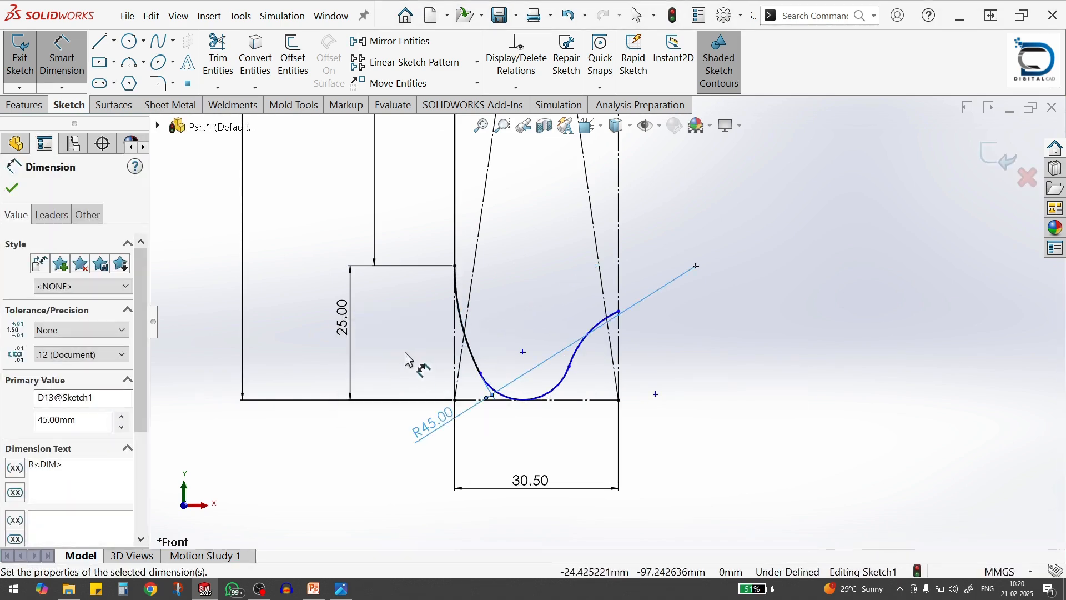
Switch to the Bottle Dimension.jpg reference drawing and check the remaining radius and height dimensions at the bottle base
key("alt+Tab")
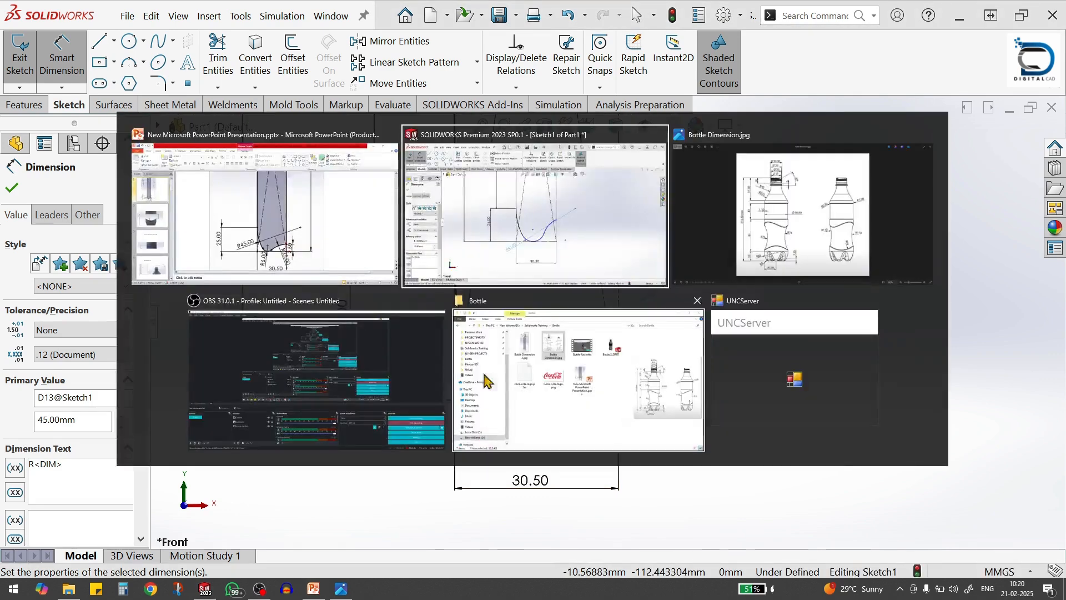
key("alt+Tab")
left_click(831, 228)
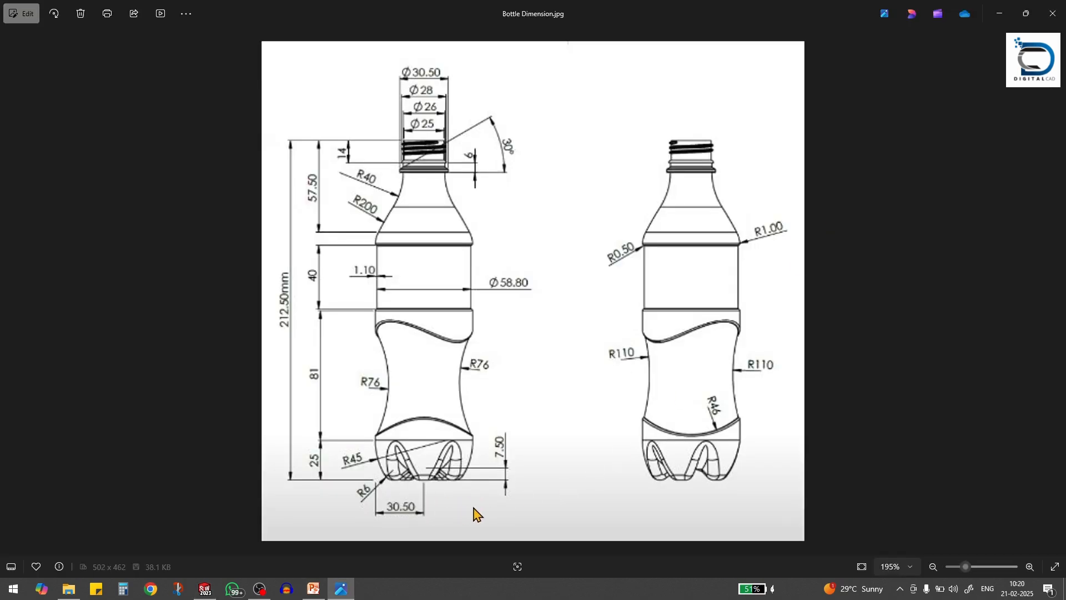
Switch back to SOLIDWORKS and dimension the middle base arc's radius to 6 mm
key("alt+Tab")
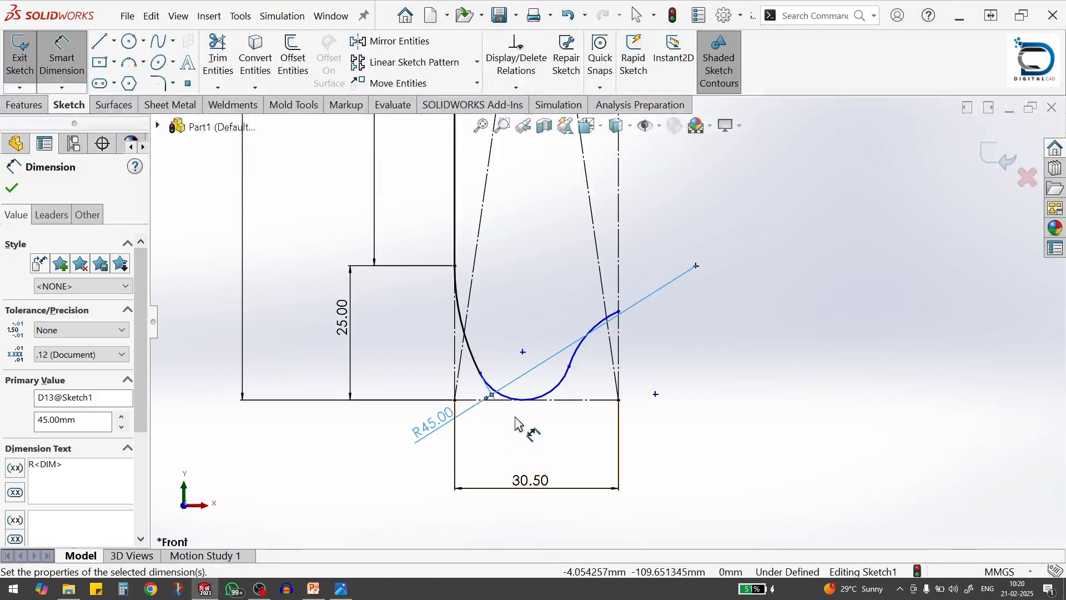
left_click(504, 403)
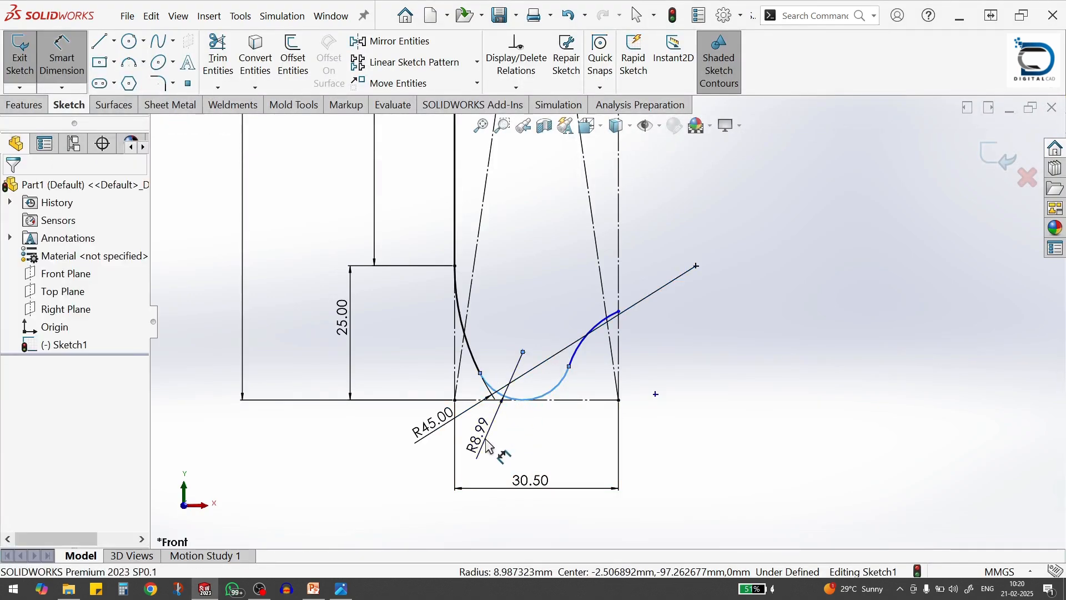
left_click(487, 433)
type("6")
key("Return")
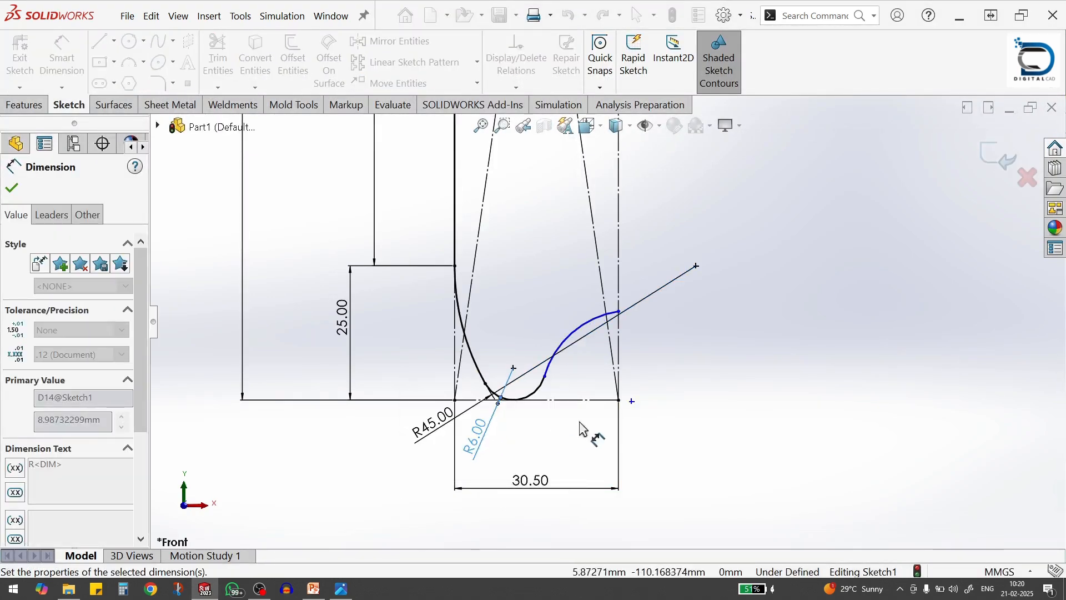
Dimension the height of the inner base arc's end point above the construction rectangle's bottom edge to 7.5 mm
left_click(618, 400)
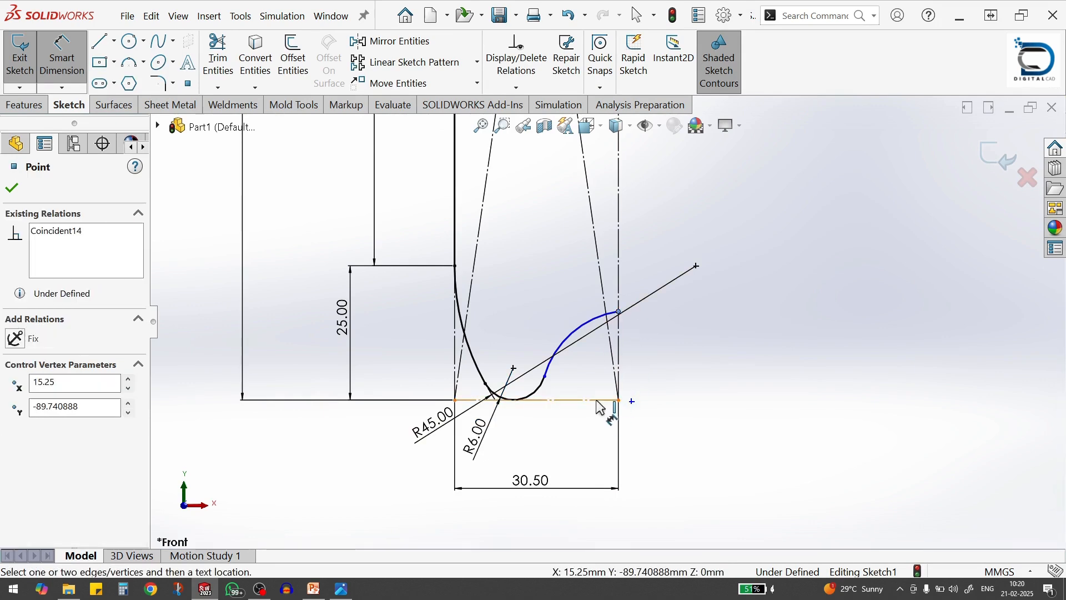
left_click(597, 401)
left_click(678, 374)
type("7")
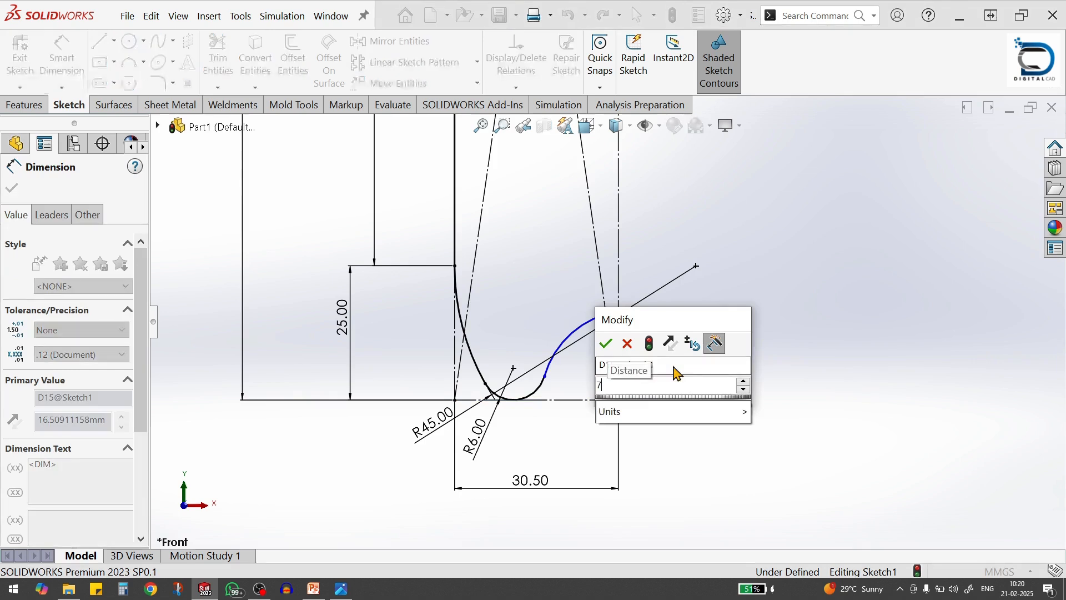
type(".")
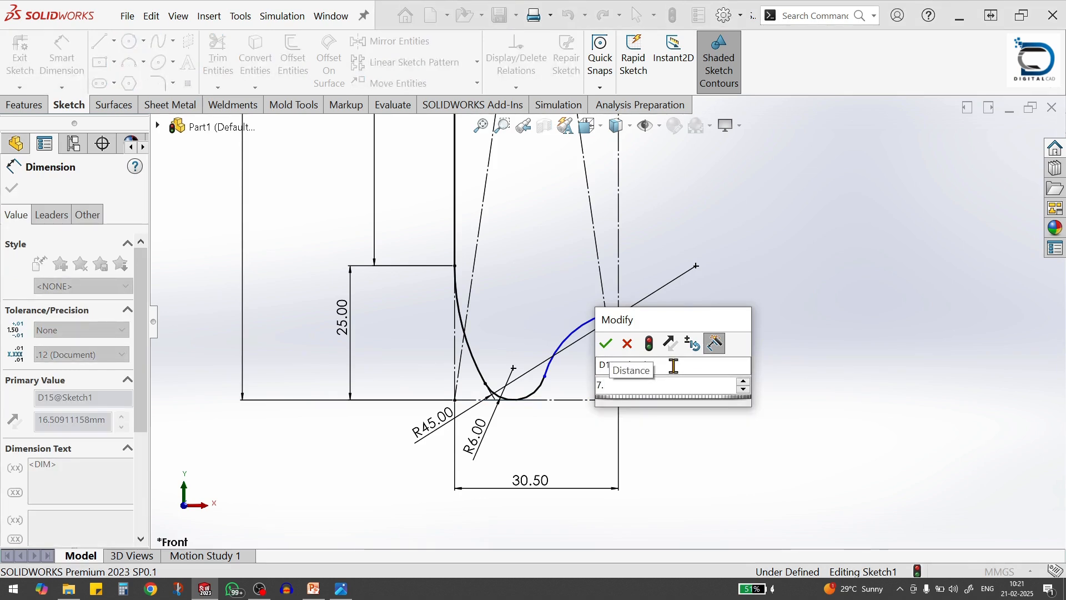
type("5")
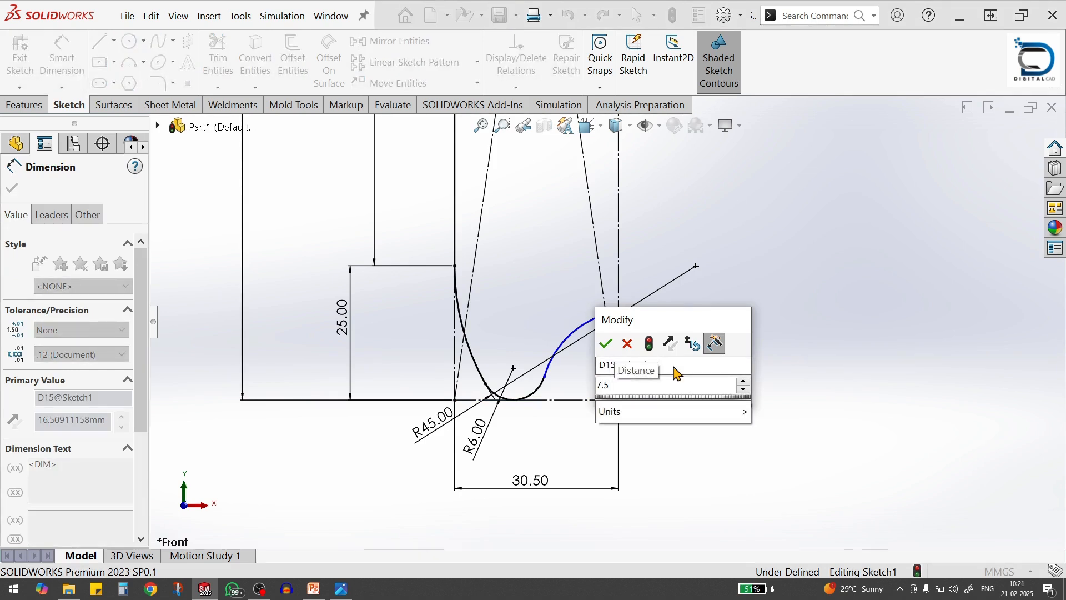
key("Return")
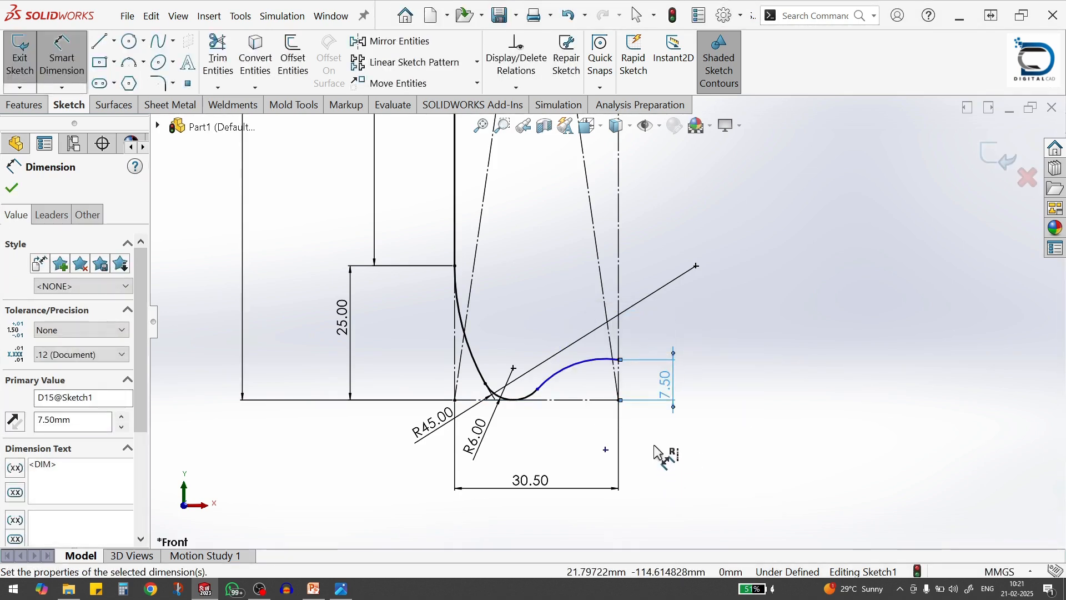
key("Escape")
key("Escape")
Make the inner base arc's centre point coincident with the construction rectangle's vertical line on the bottle axis
left_click(619, 454)
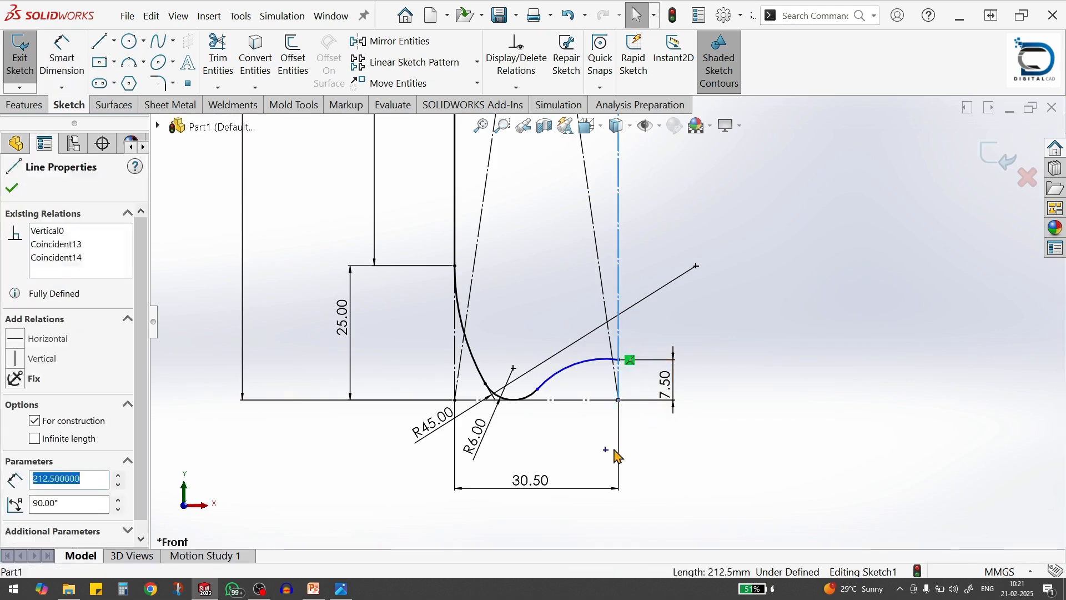
left_click(607, 450, "ctrl")
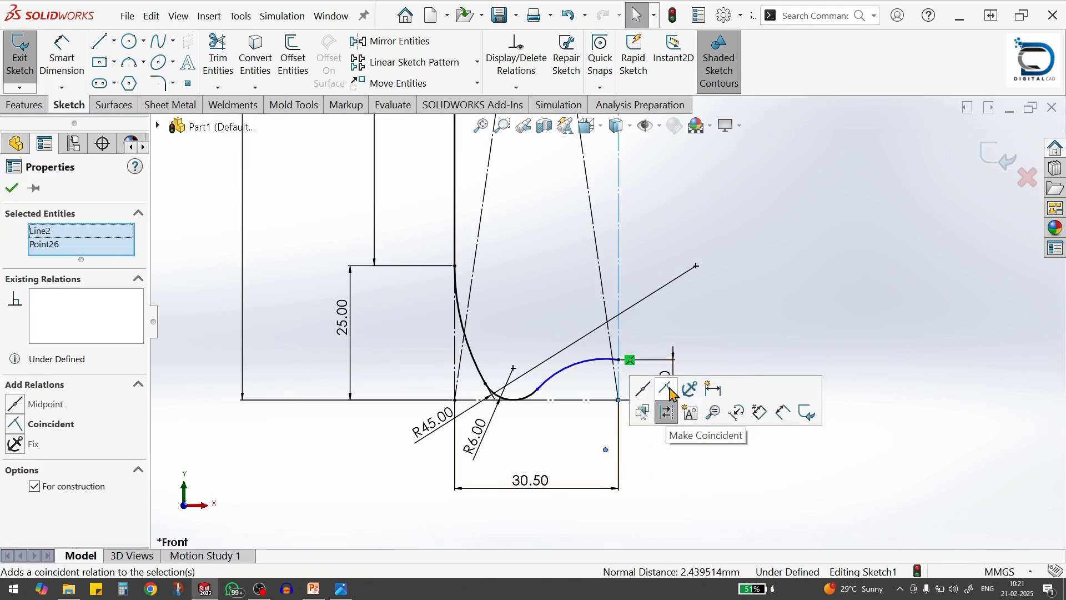
left_click(669, 390)
left_click(672, 492)
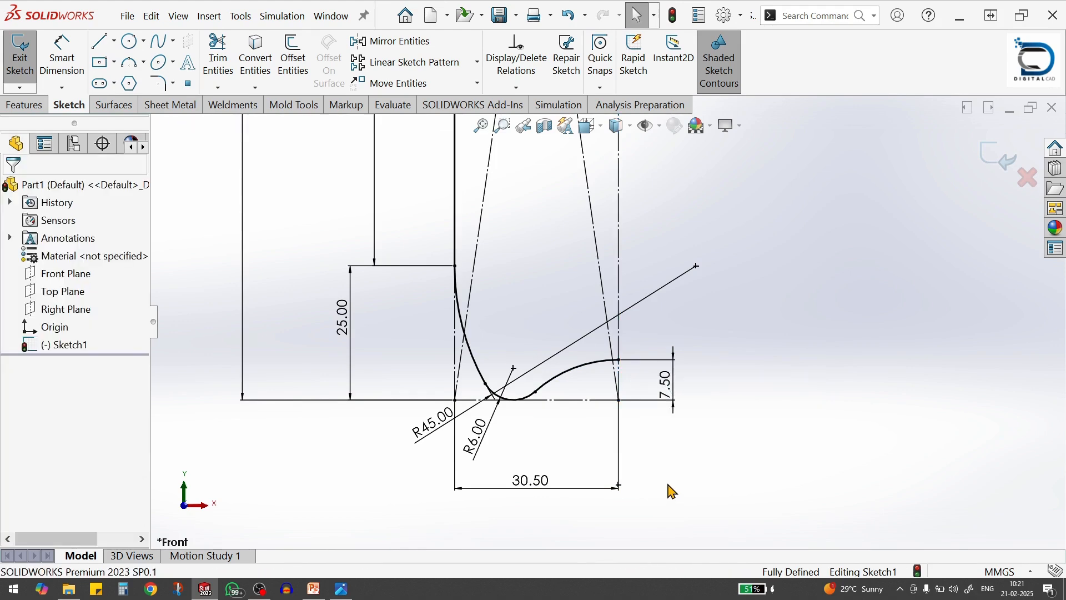
scroll(589, 457, "up", 3)
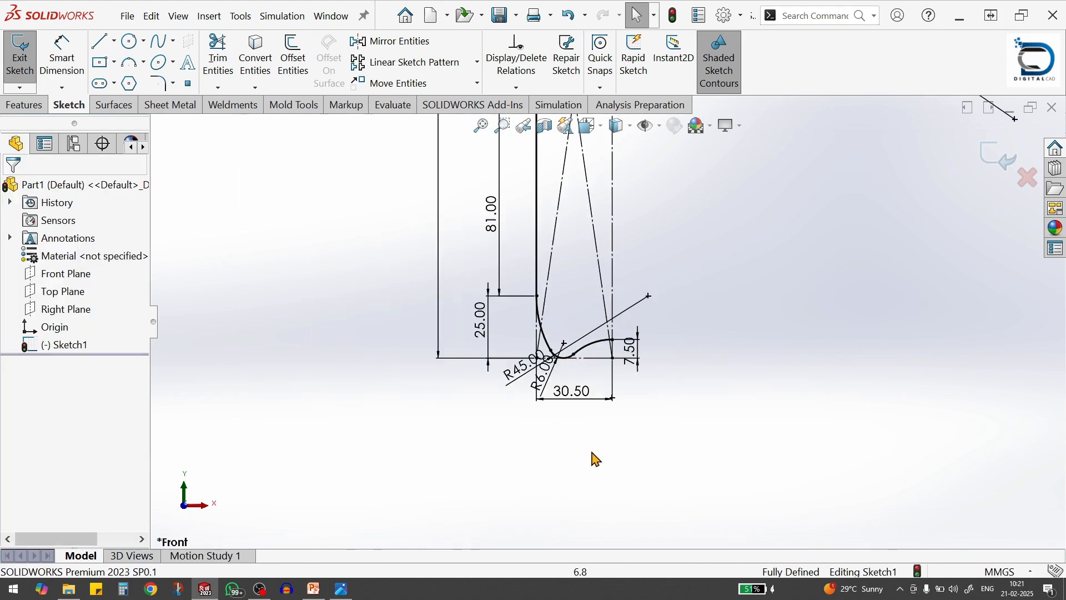
left_click(593, 355)
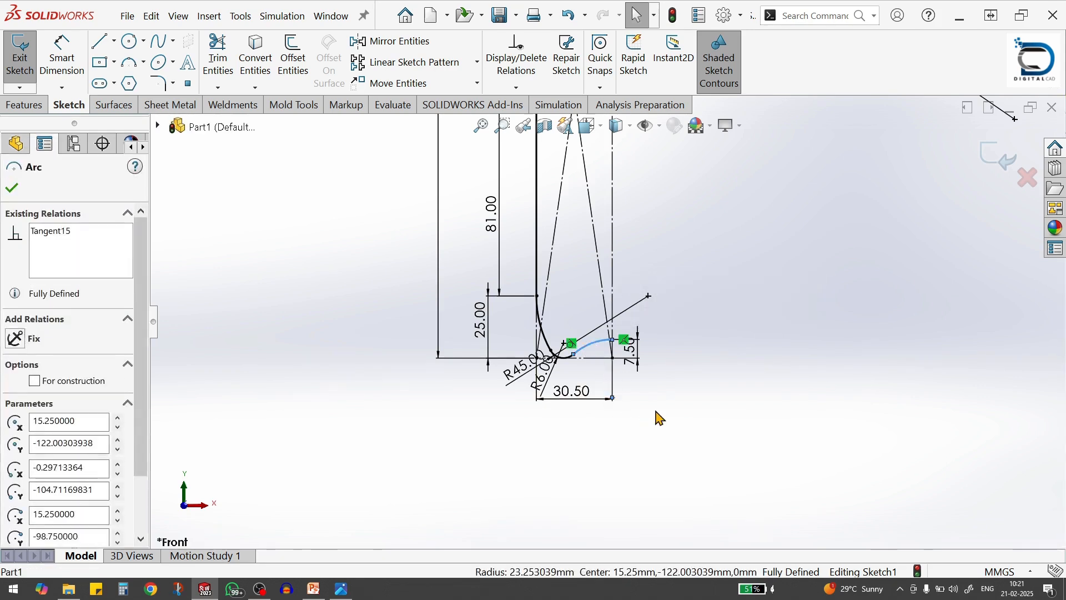
key("Escape")
Close the half profile with a vertical line along the bottle axis from the inner base arc's end to the neck's top edge
scroll(674, 394, "up", 5)
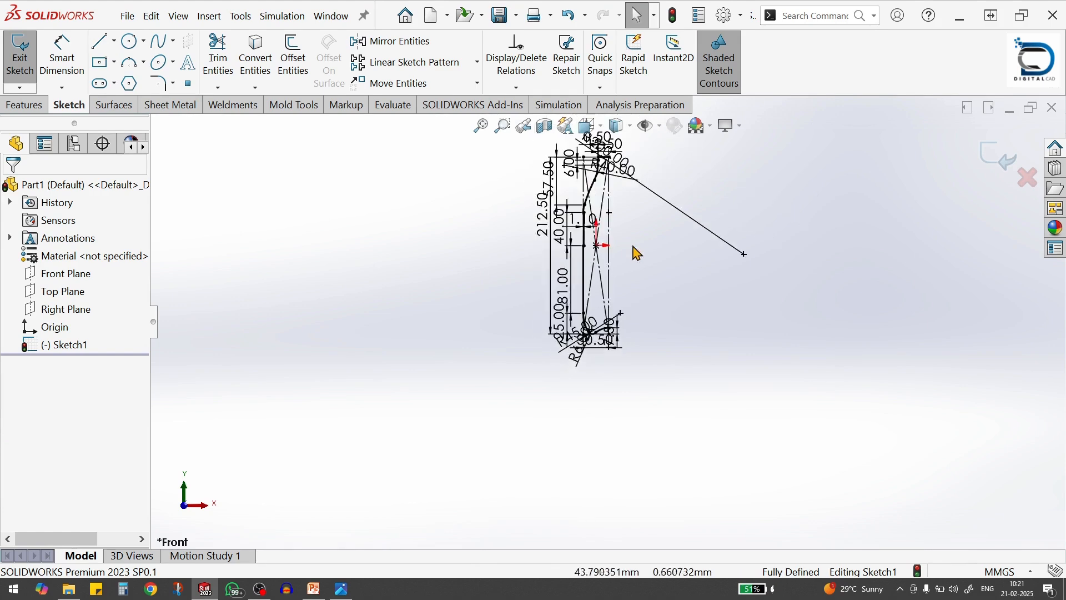
scroll(601, 184, "down", 2)
scroll(694, 192, "down", 1)
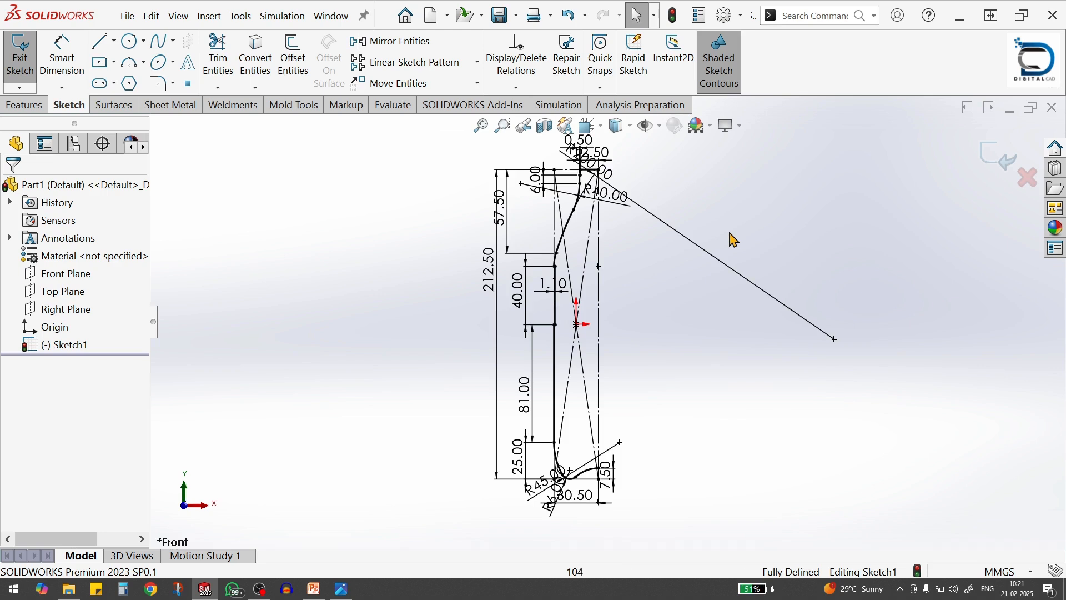
scroll(670, 225, "down", 1)
scroll(677, 314, "up", 1)
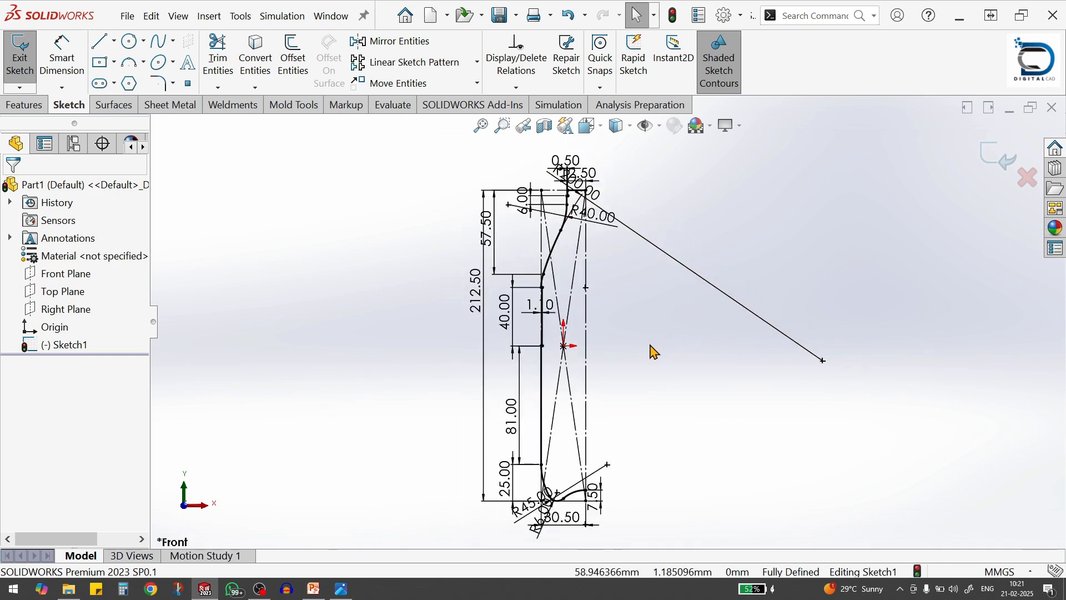
key("s")
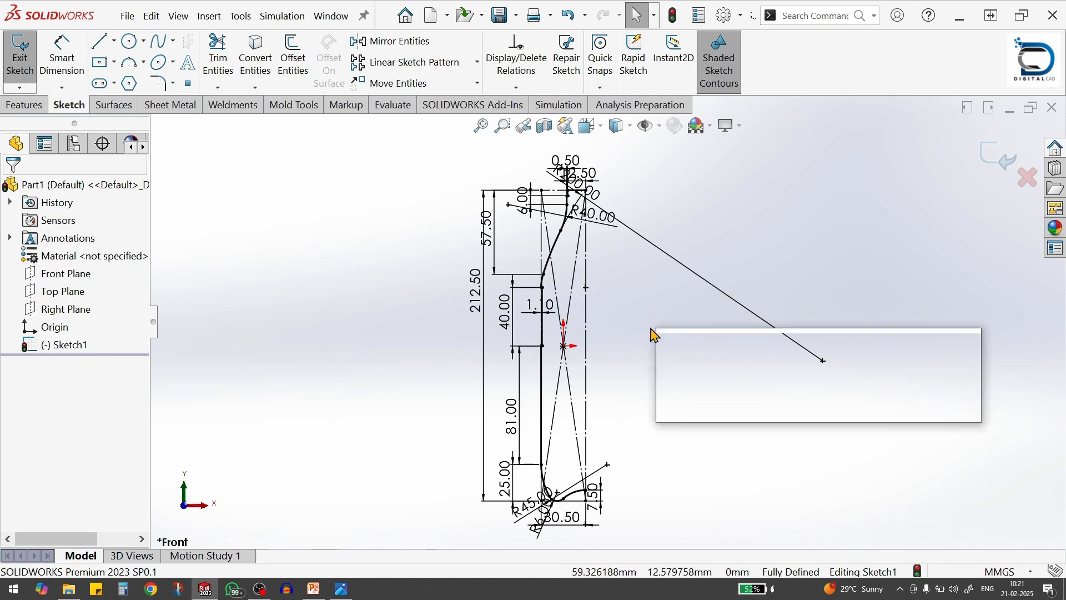
left_click(793, 360)
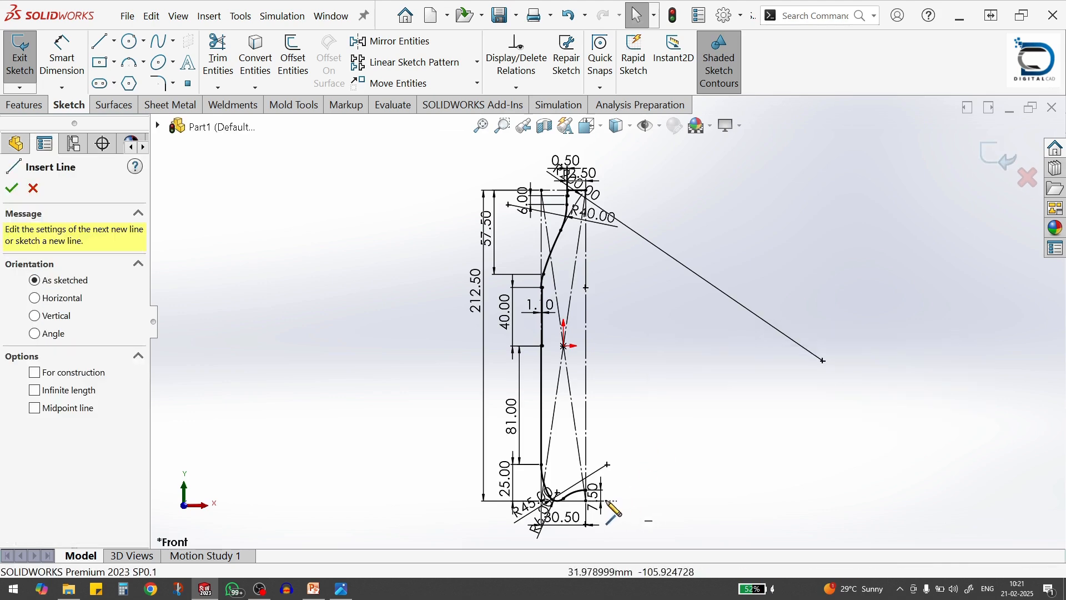
scroll(592, 508, "down", 4)
left_click(590, 459)
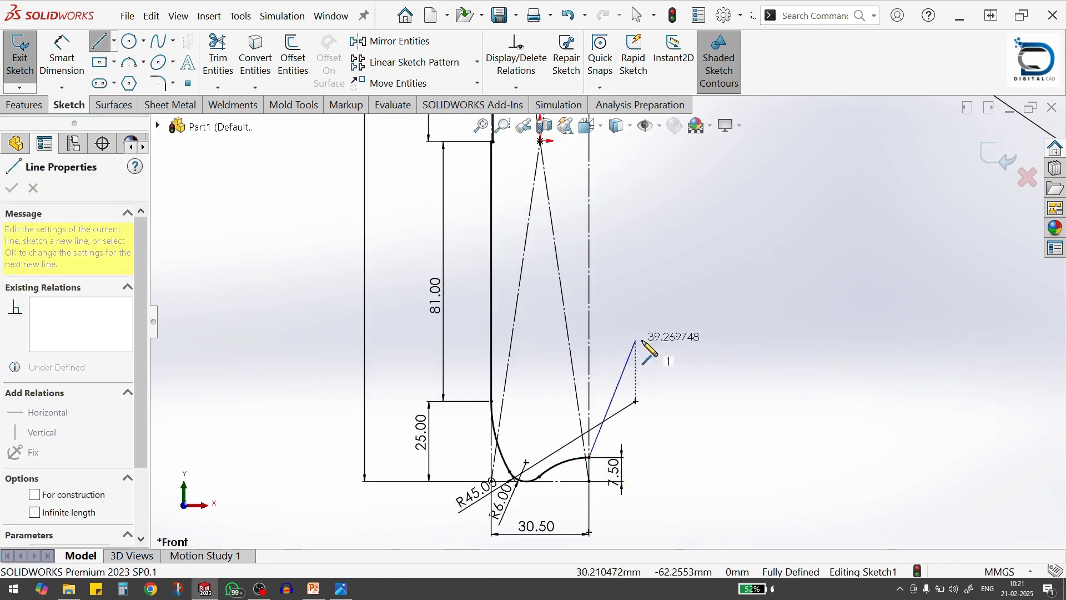
scroll(655, 336, "up", 5)
scroll(612, 234, "down", 5)
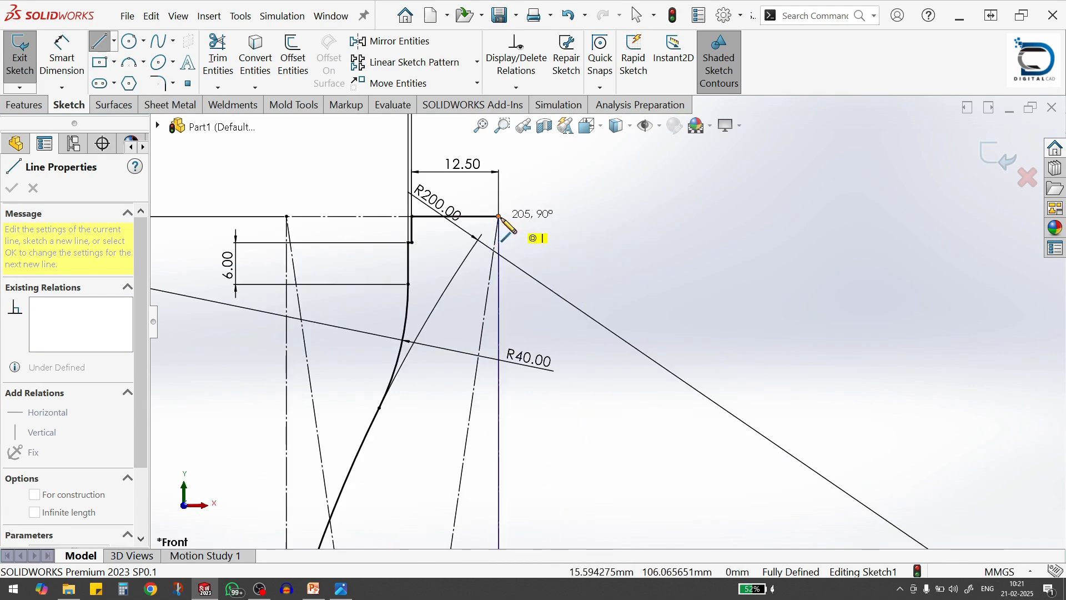
left_click(499, 216)
scroll(639, 374, "up", 5)
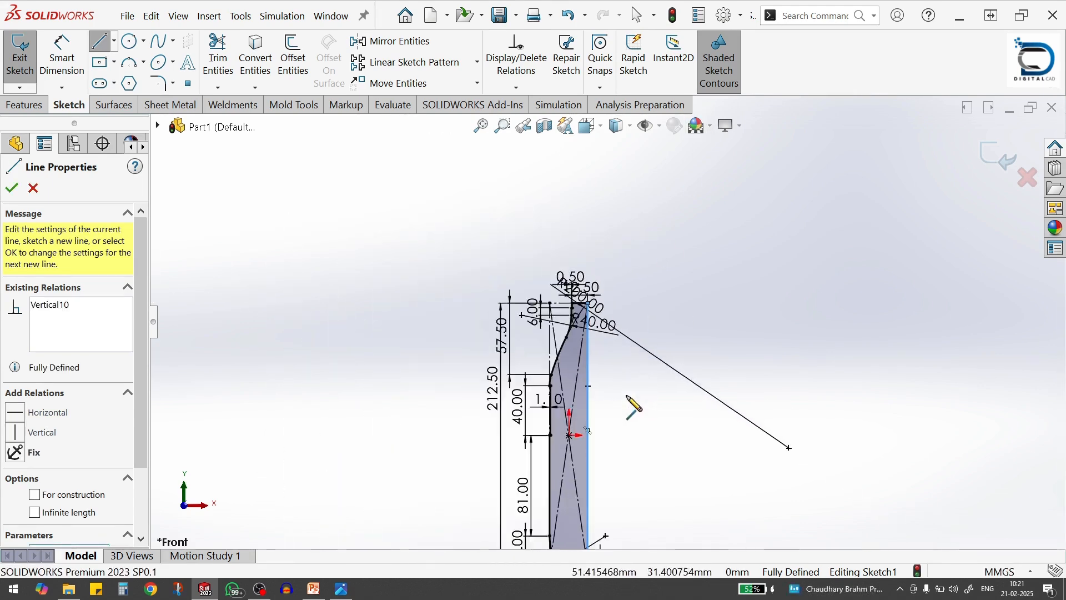
scroll(624, 398, "up", 1)
scroll(614, 476, "down", 2)
scroll(606, 446, "up", 2)
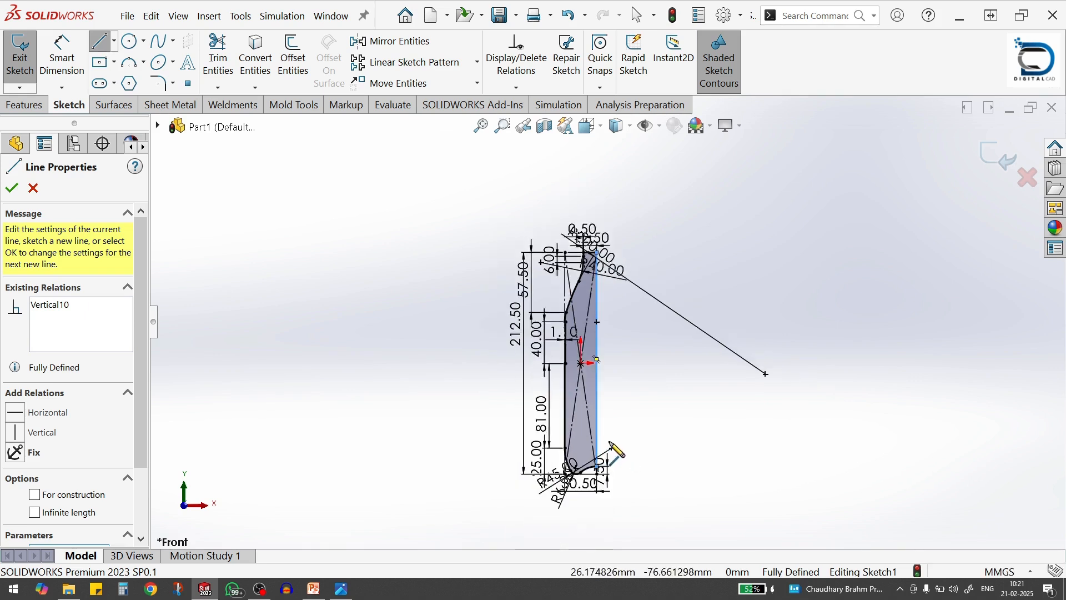
scroll(612, 459, "down", 1)
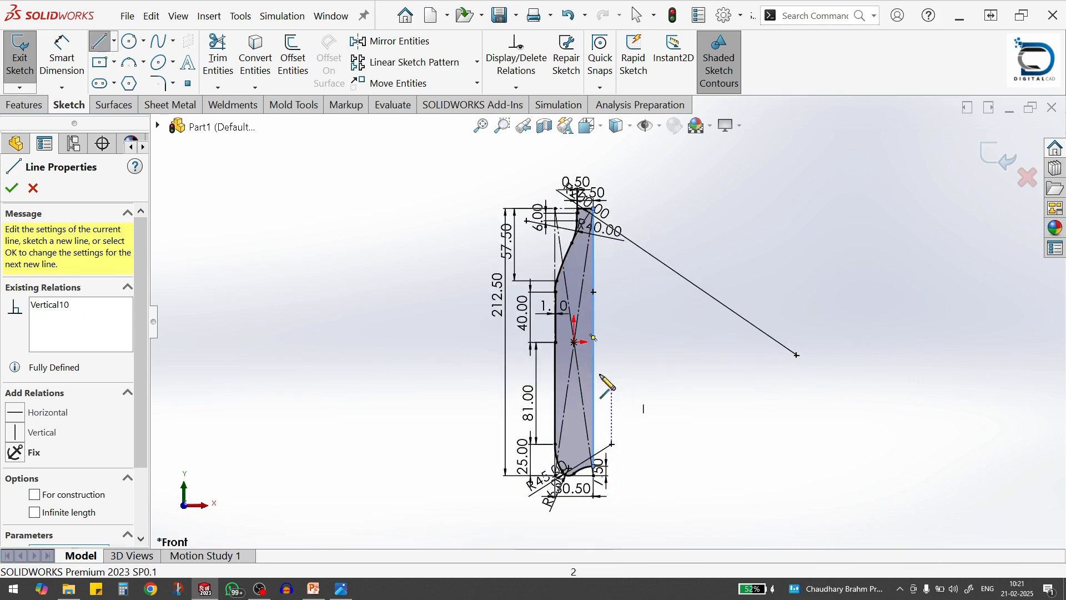
left_click(11, 193)
left_click(11, 190)
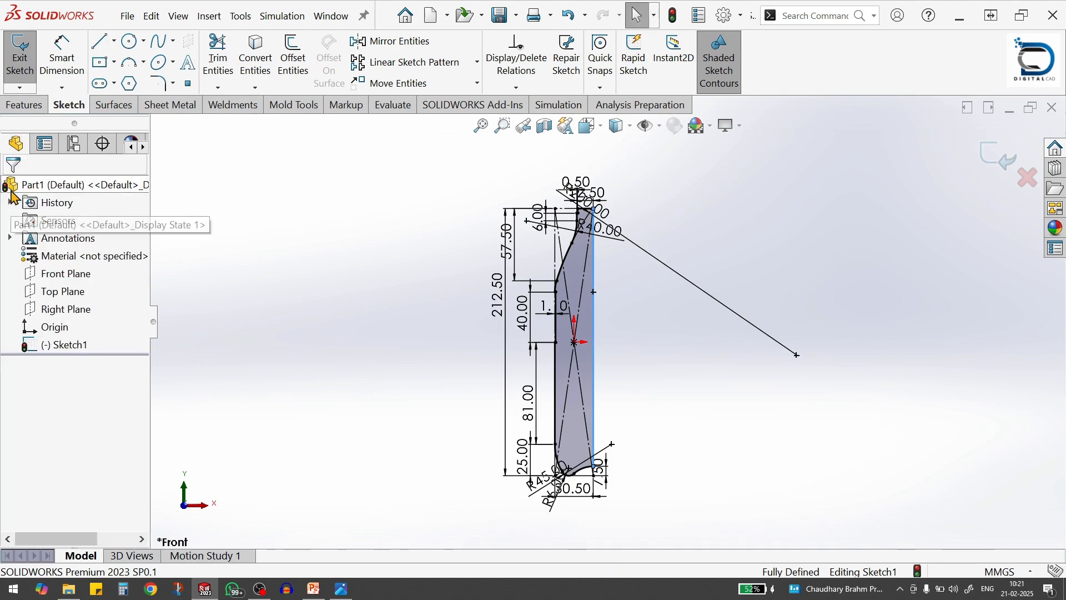
Finish the sketch and revolve the closed profile 360 degrees about its vertical axis line into a solid bottle body
left_click(996, 158)
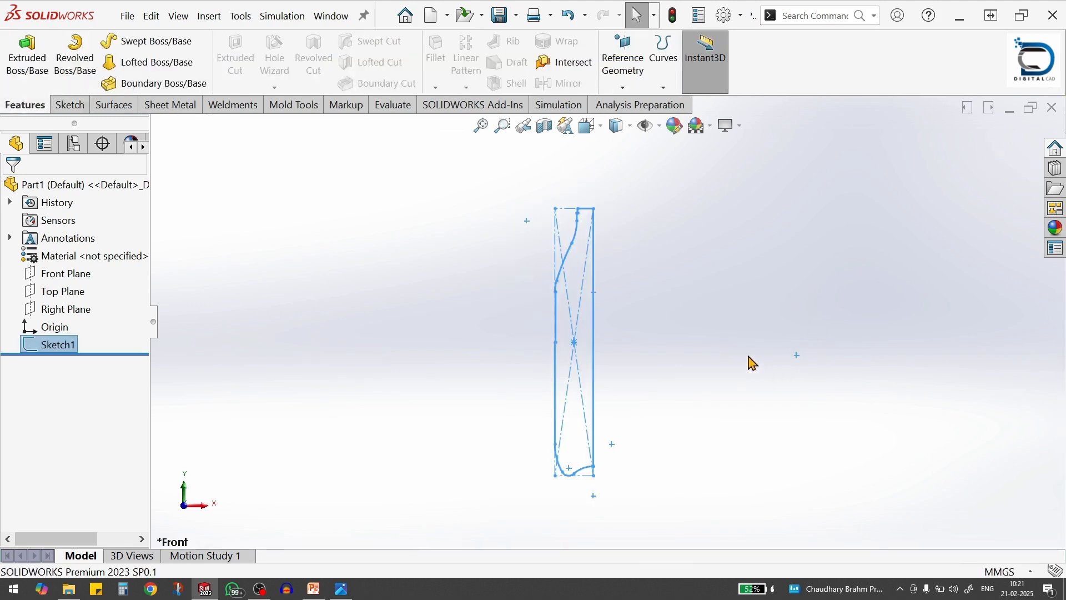
left_click(78, 70)
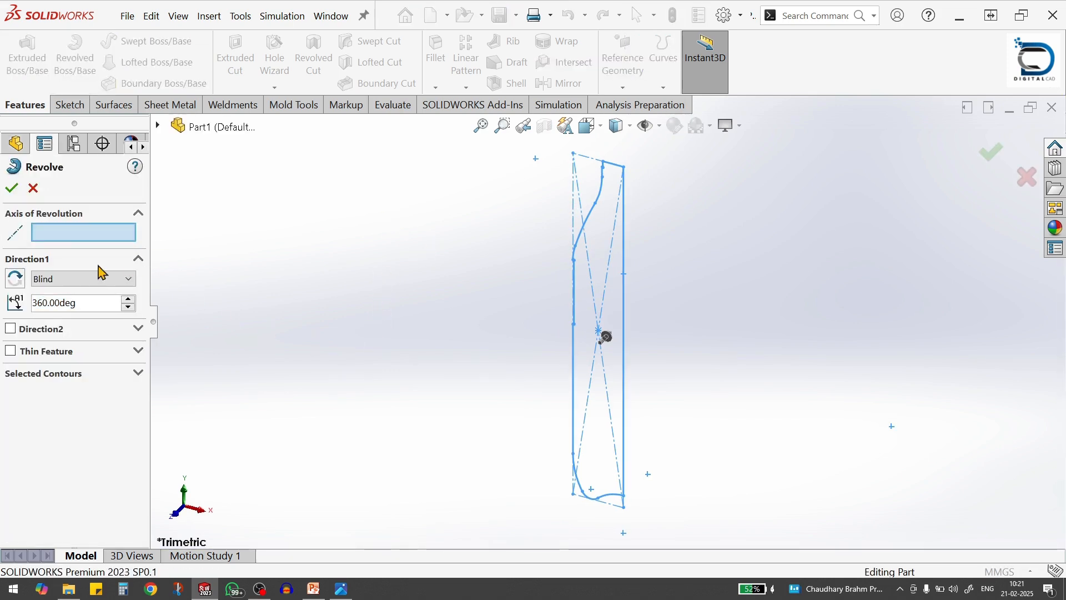
left_click(624, 349)
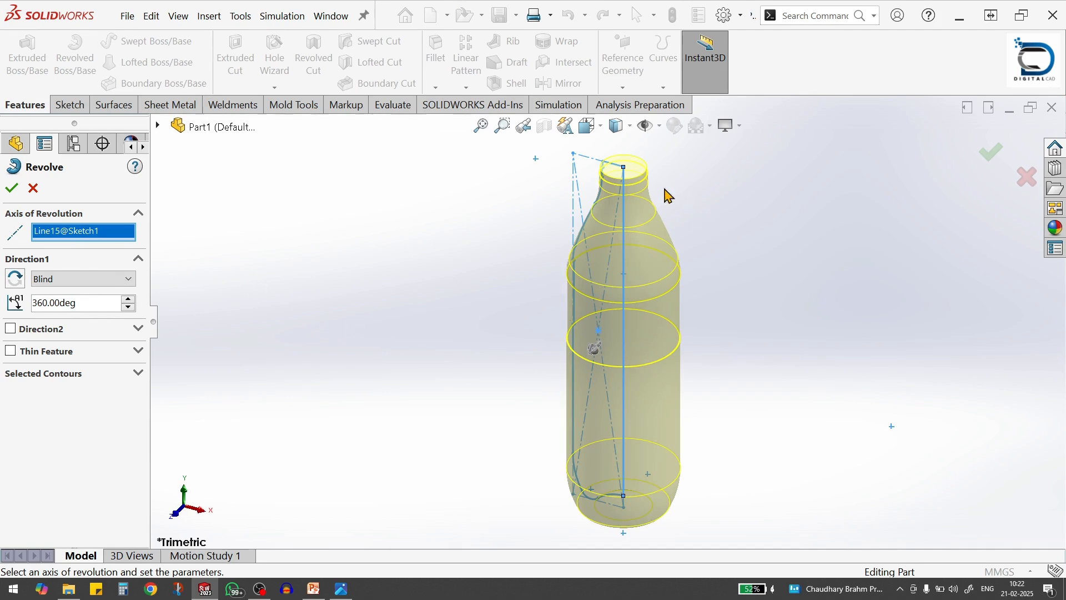
scroll(665, 188, "down", 2)
middle_click_drag(665, 190, 665, 142)
scroll(707, 226, "up", 2)
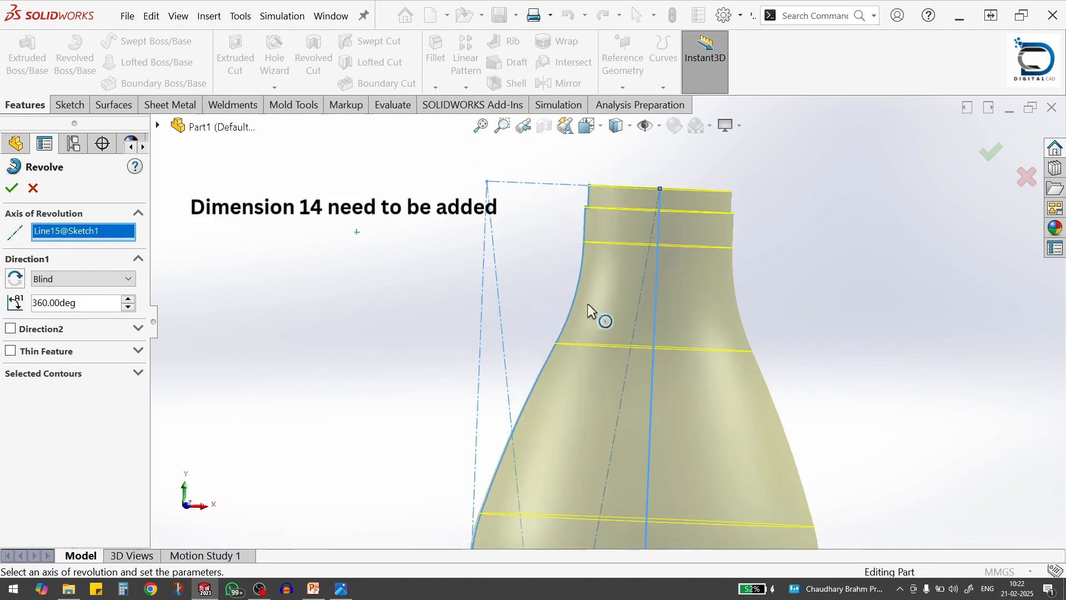
left_click(10, 190)
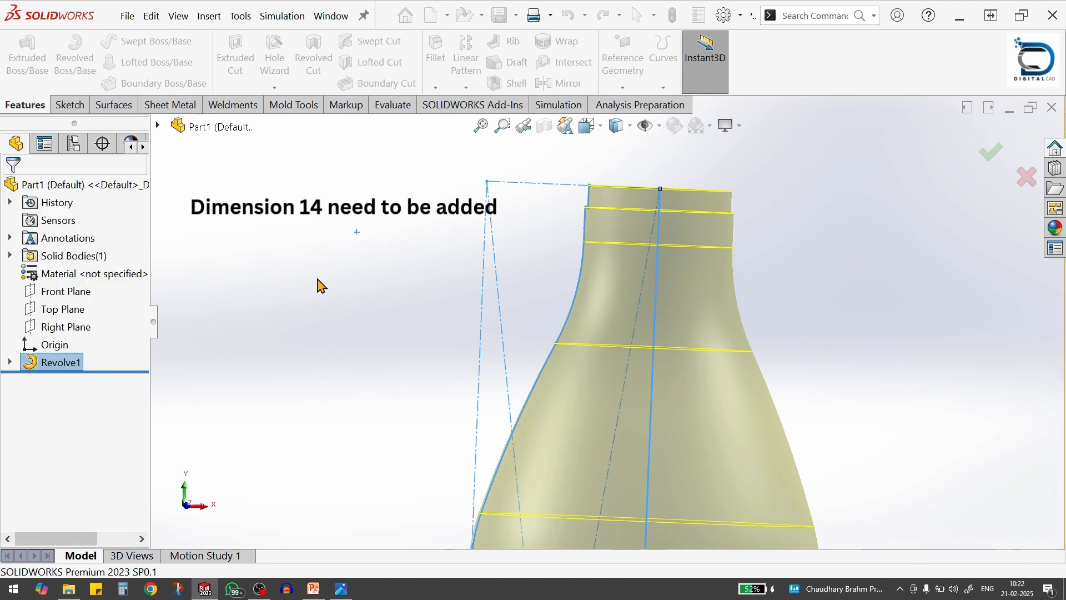
Reopen the revolve's profile sketch and dimension the short vertical line at the top of the neck to 14 mm
left_click(10, 363)
left_click(72, 380)
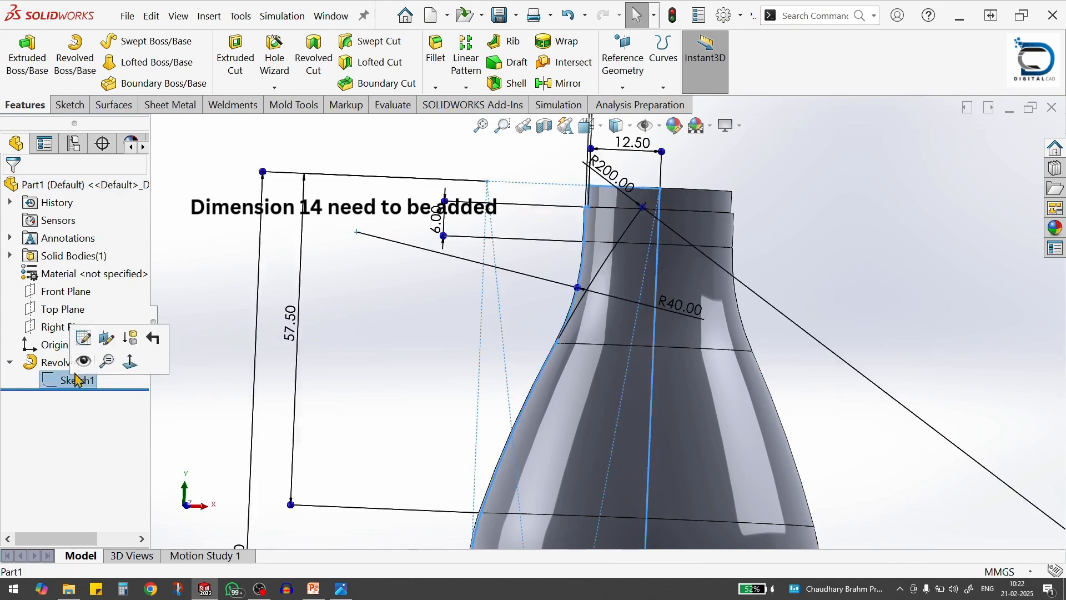
left_click(84, 339)
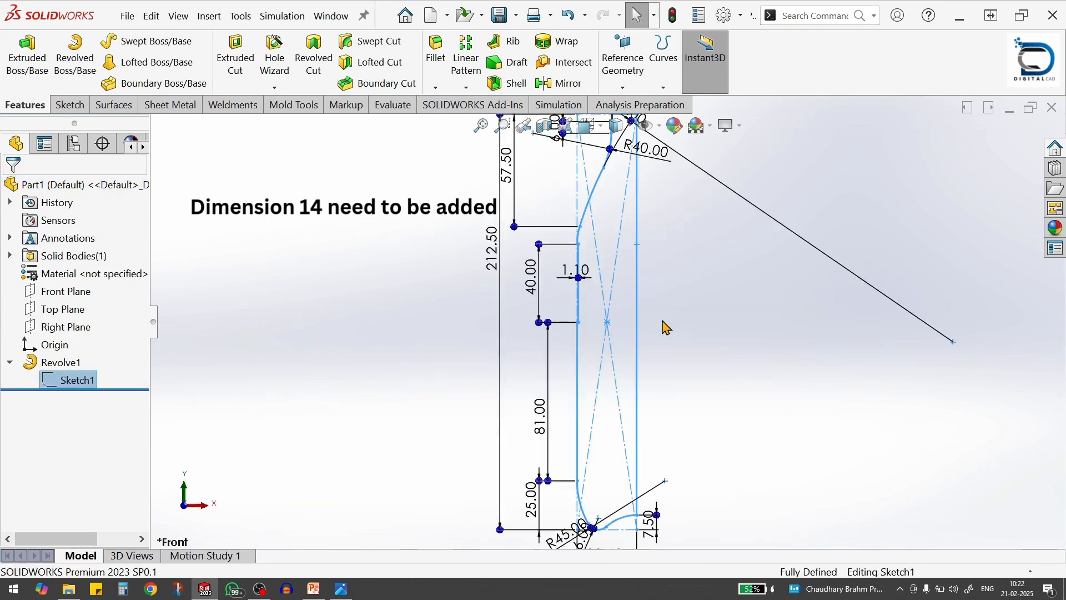
scroll(664, 321, "up", 4)
scroll(613, 228, "down", 1)
scroll(612, 229, "down", 5)
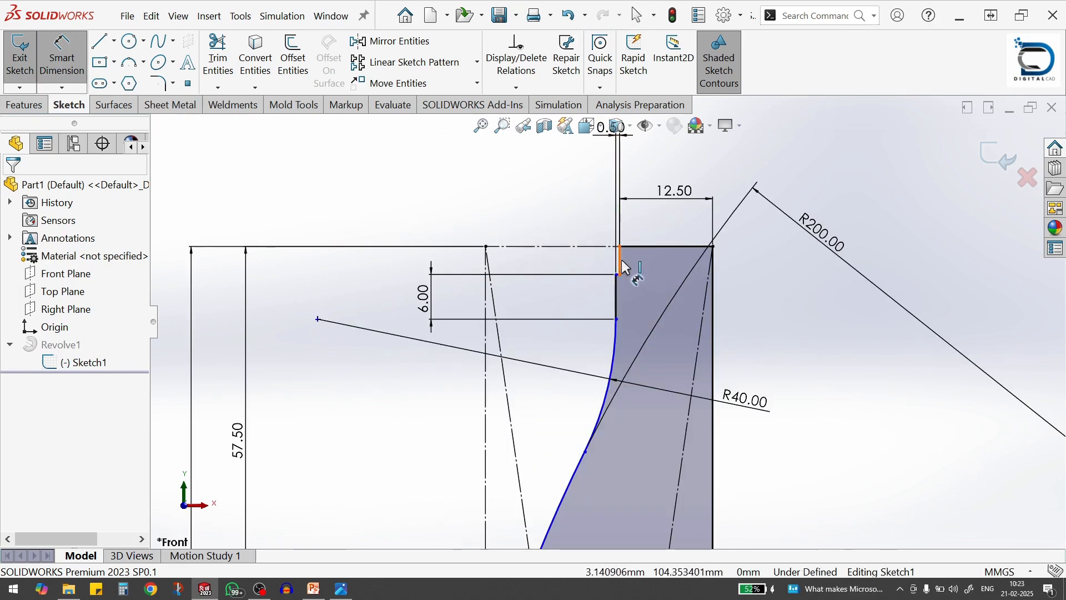
left_click(621, 260)
left_click(560, 218)
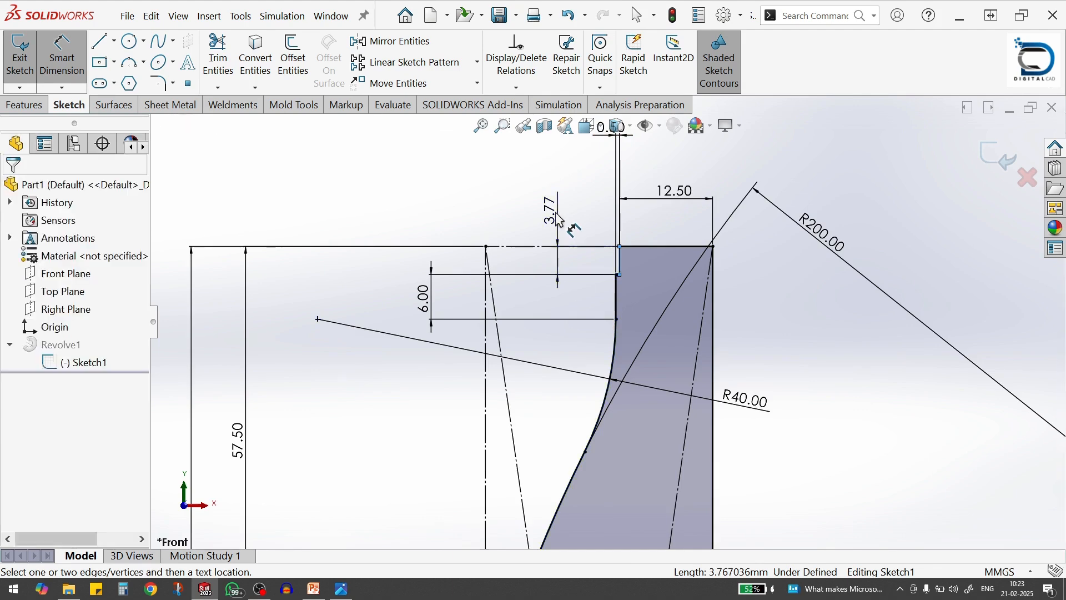
type("1")
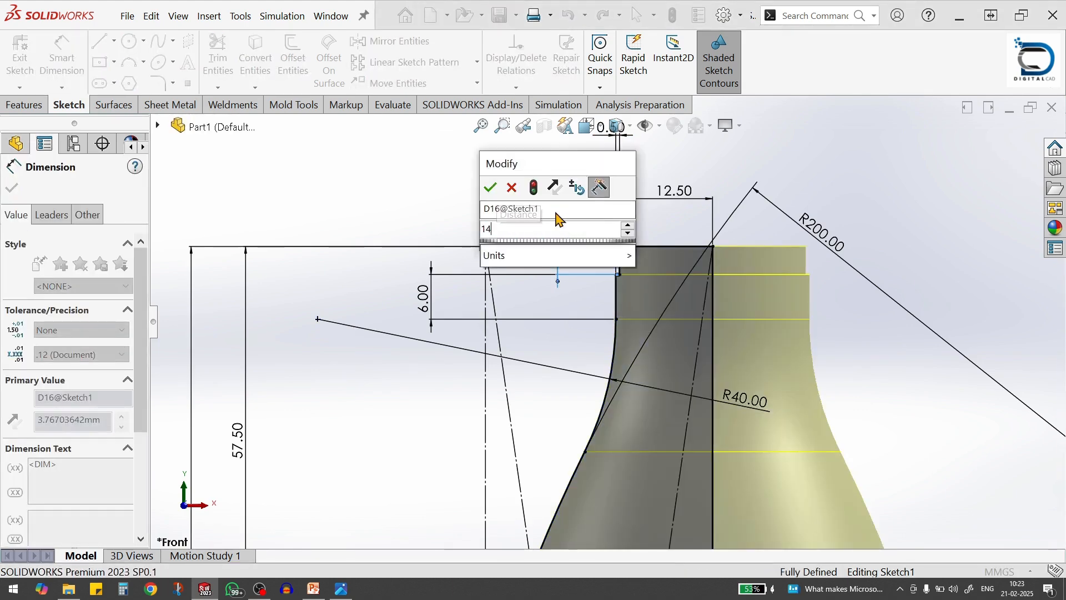
type("4")
key("Return")
scroll(702, 369, "up", 5)
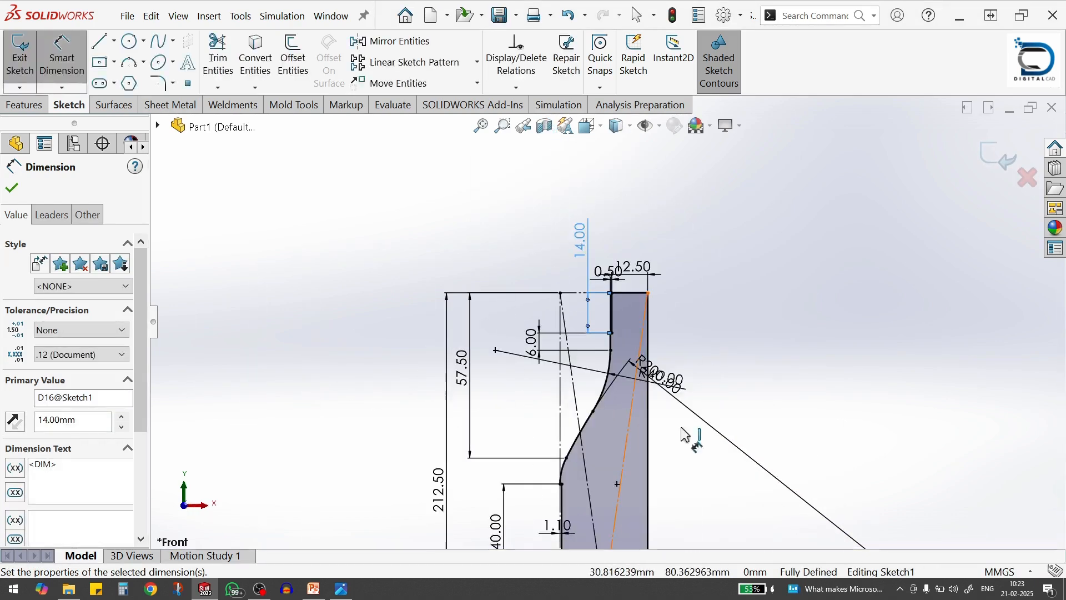
Finish editing the revolve's profile sketch so the bottle body rebuilds with the new neck dimension
scroll(675, 461, "up", 2)
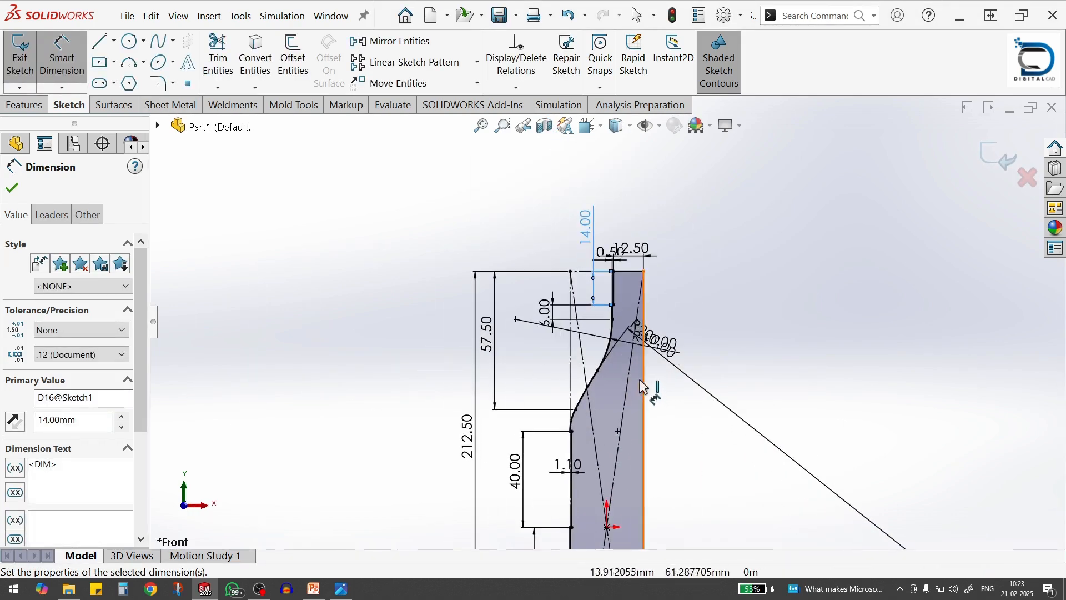
scroll(636, 389, "down", 3)
scroll(683, 441, "up", 5)
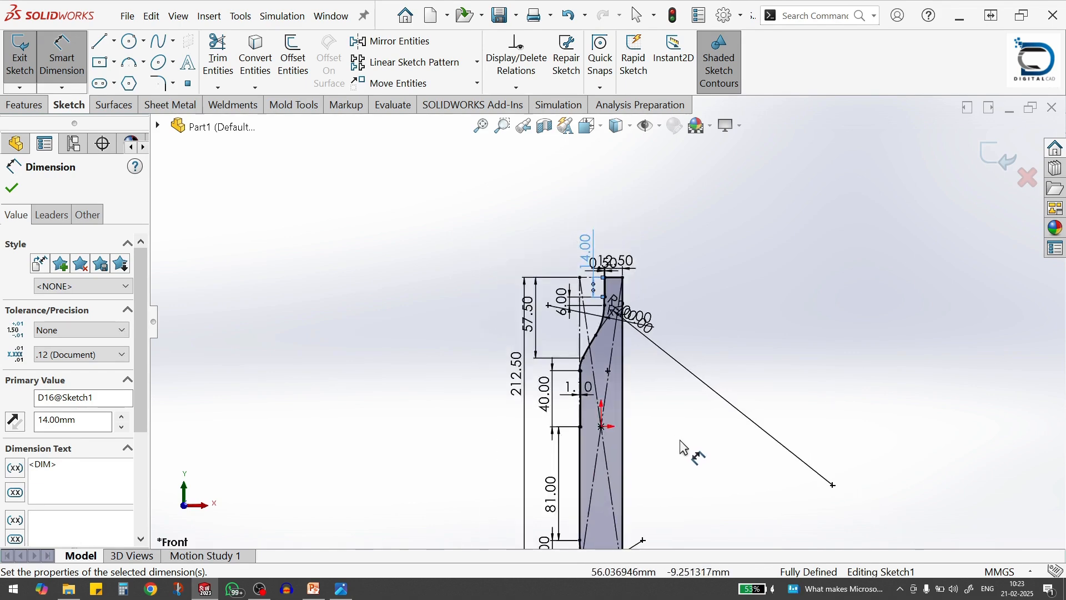
left_click(996, 154)
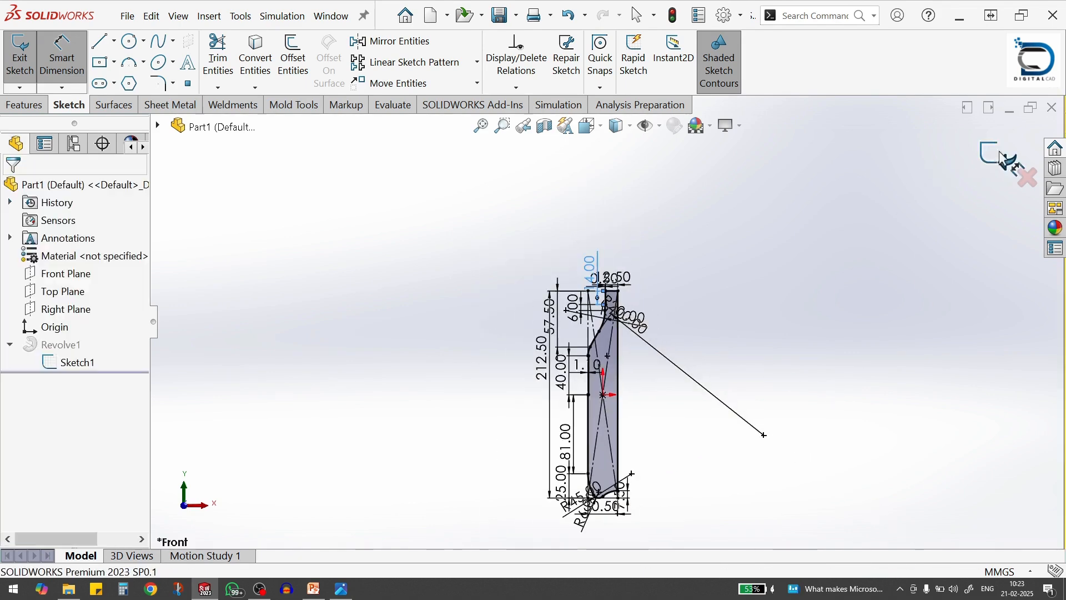
scroll(650, 314, "down", 6)
middle_click_drag(539, 261, 550, 297)
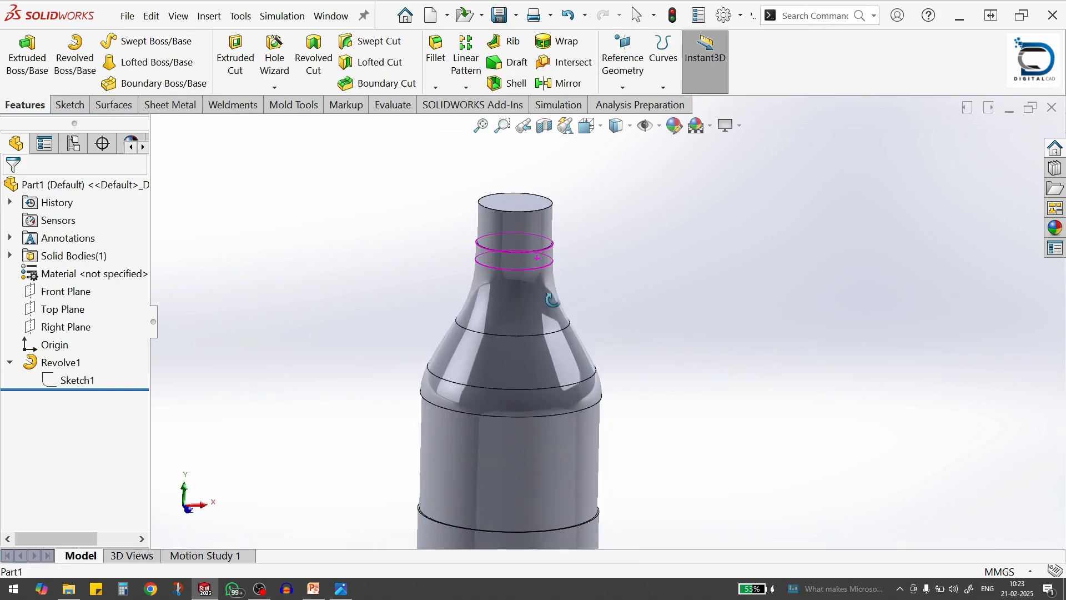
scroll(749, 301, "up", 5)
scroll(602, 381, "down", 3)
middle_click_drag(602, 381, 622, 400)
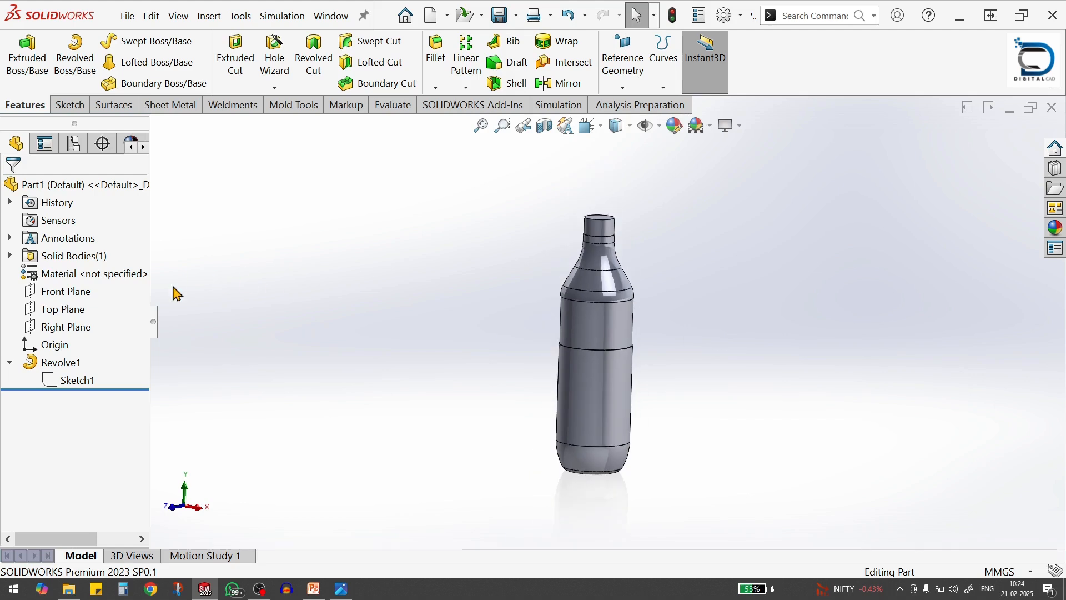
Start a Front Plane sketch and draw a closed four-line rectangle across the lower body, about 61 mm wide and 17.6 mm tall
left_click(66, 292)
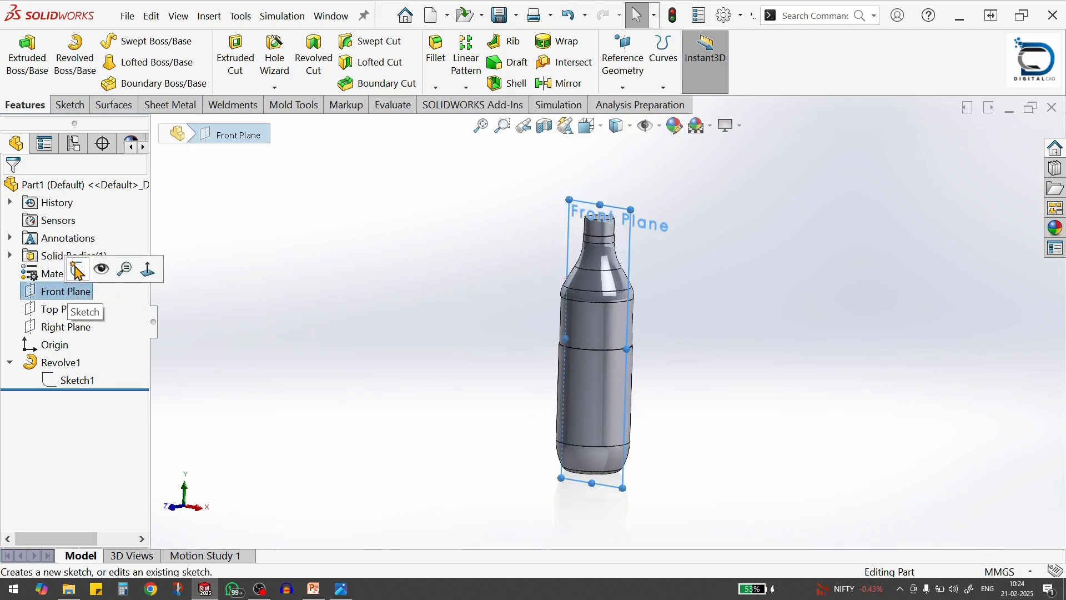
left_click(77, 270)
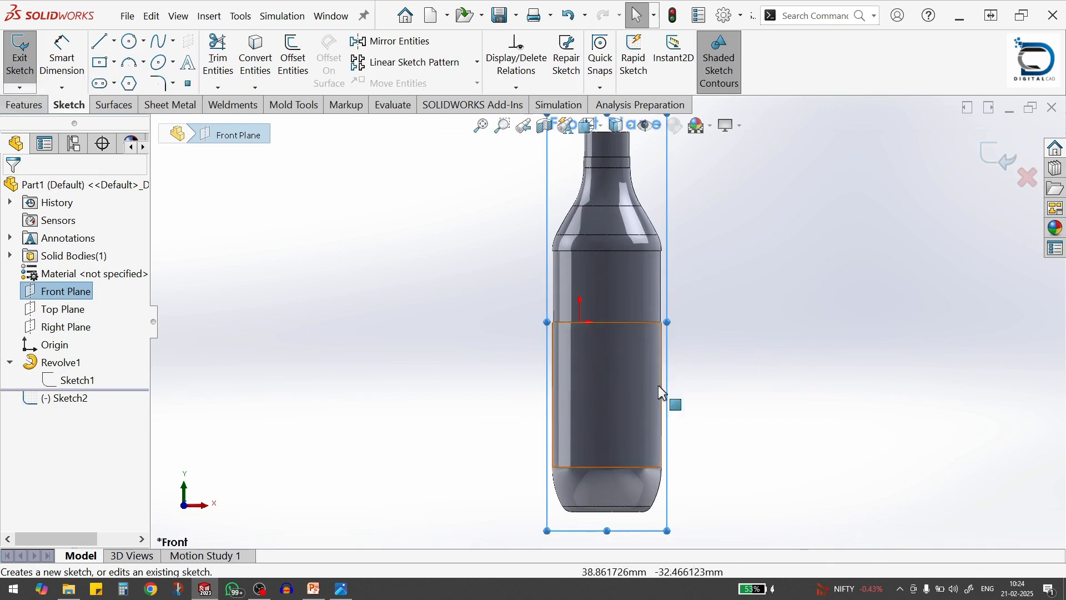
left_click(108, 42)
scroll(645, 459, "down", 2)
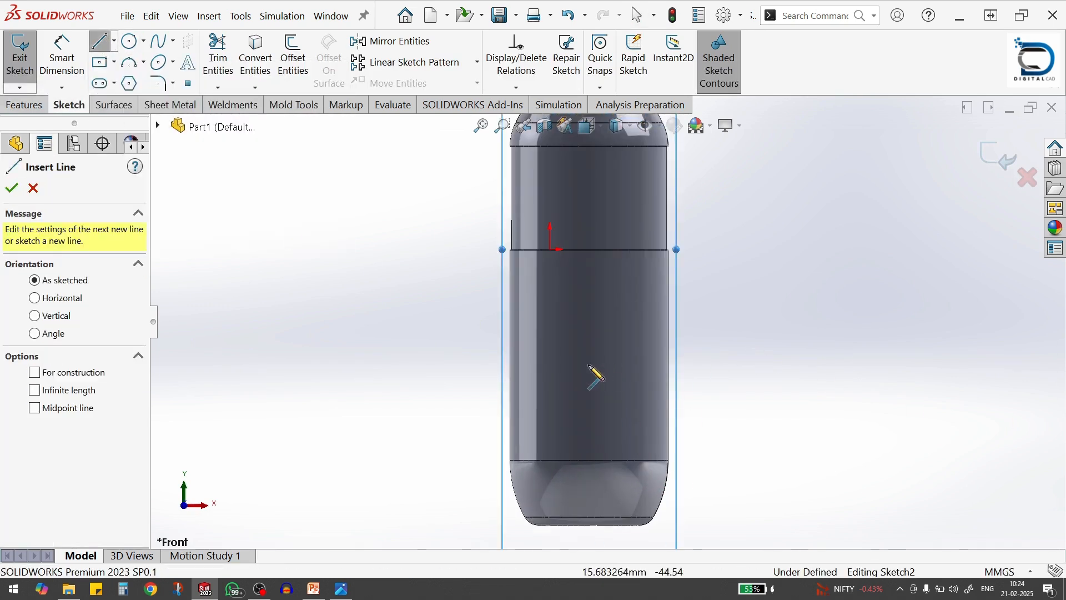
left_click(511, 366)
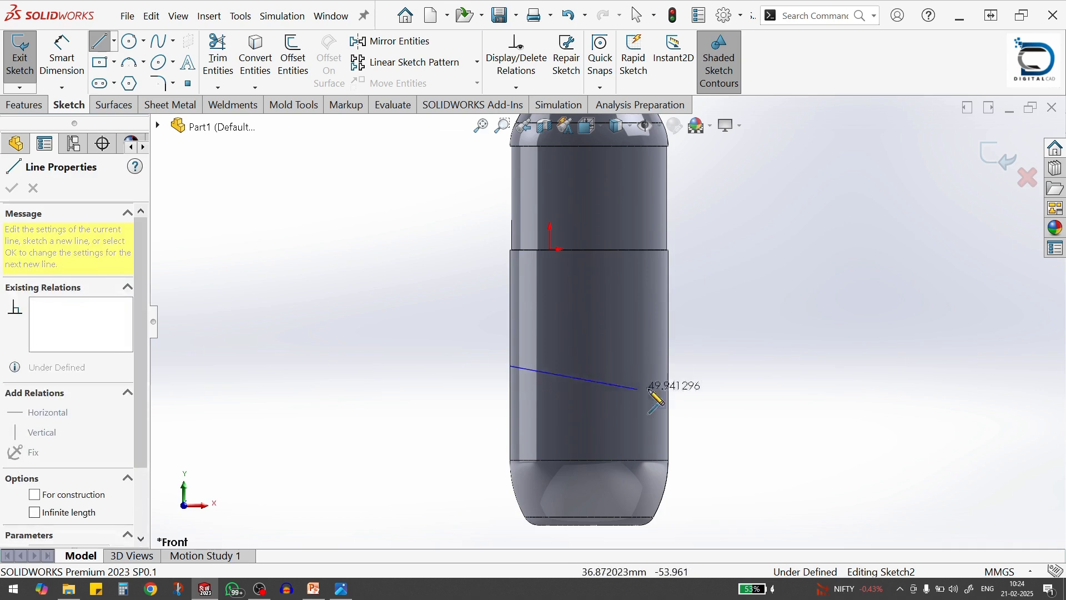
left_click(670, 366)
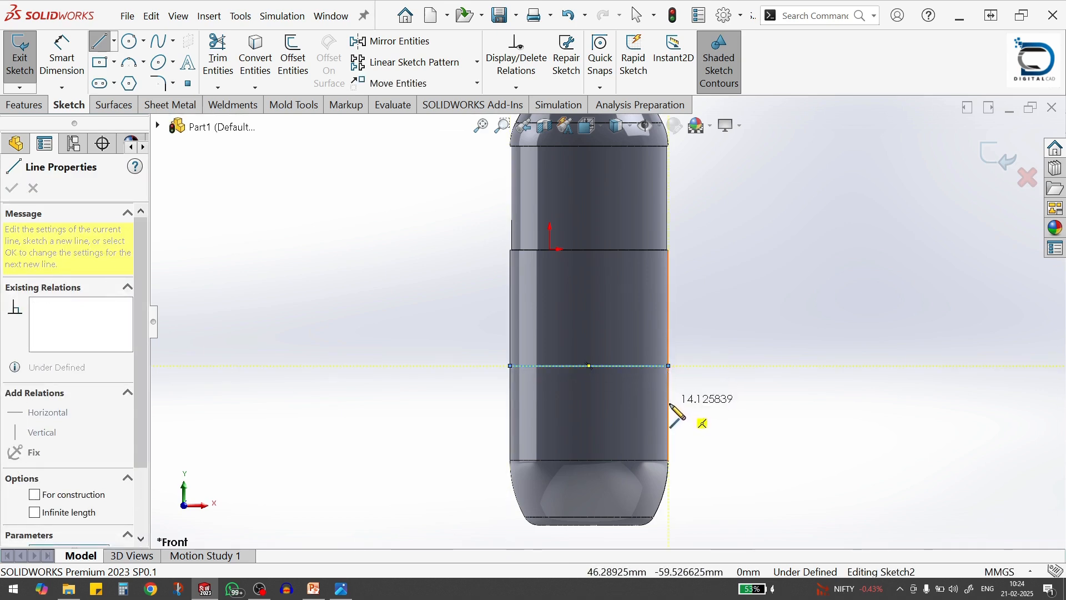
left_click(511, 411)
left_click(511, 367)
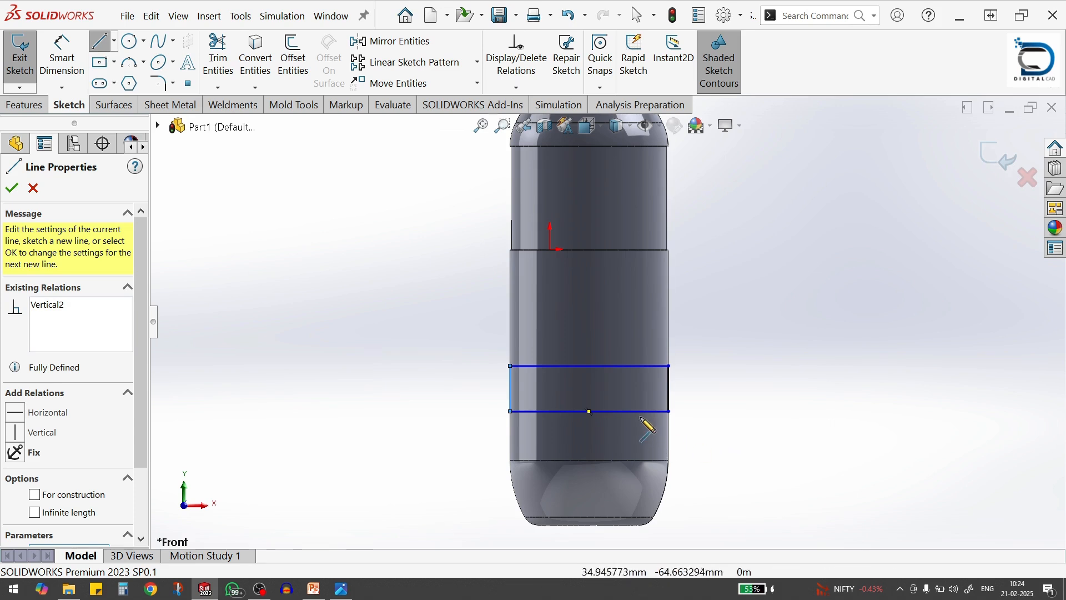
Add a downward-bulging three-point arc of about 49 mm radius between the rectangle's lower corners, and delete the straight bottom line
key("s")
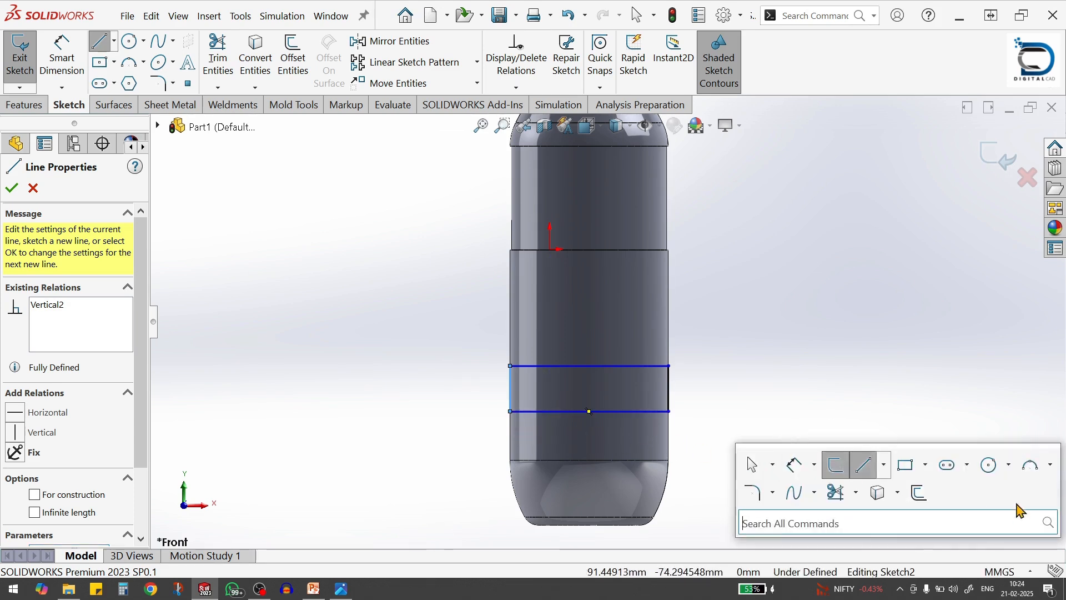
left_click(1031, 466)
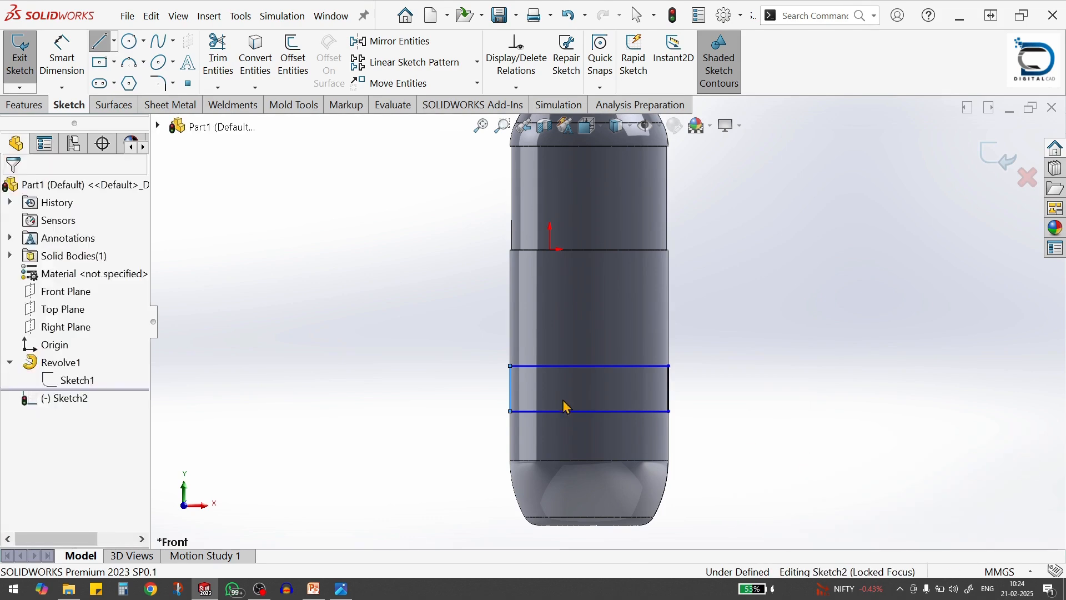
left_click(511, 411)
left_click(670, 412)
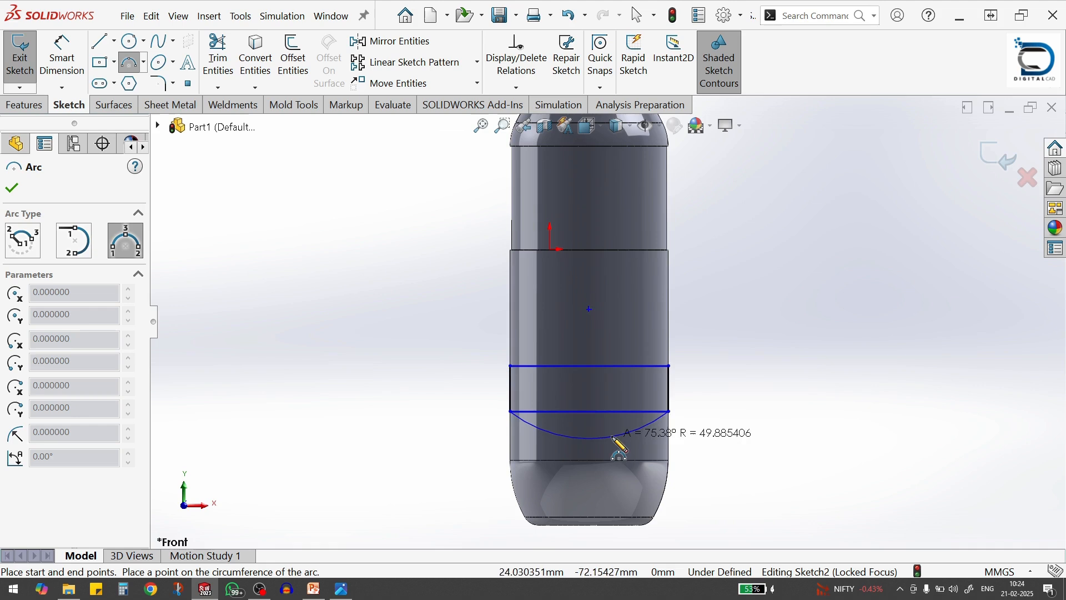
left_click(607, 439)
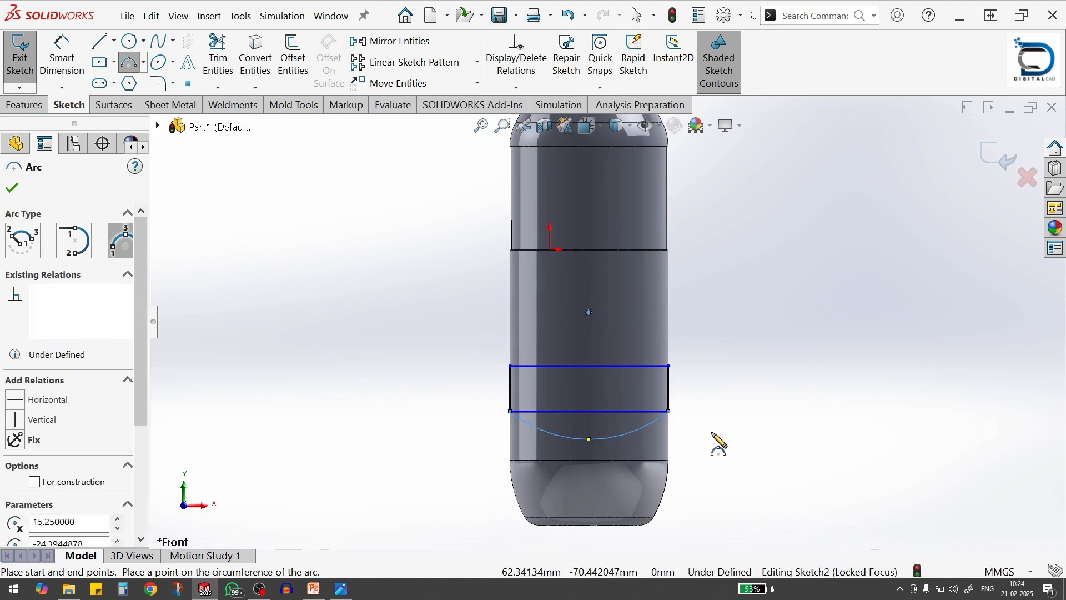
key("s")
key("Escape")
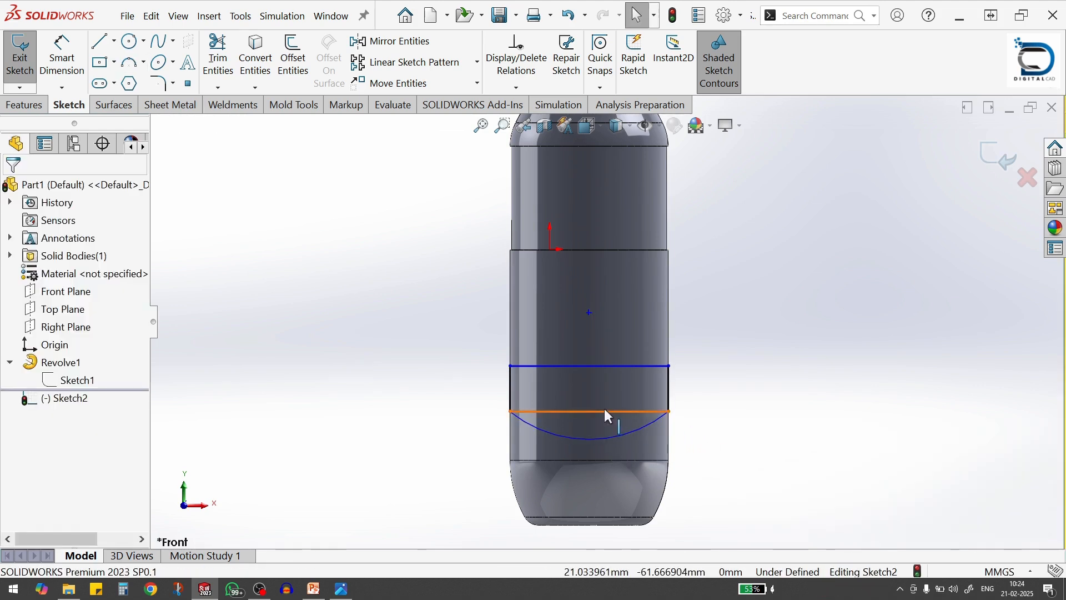
left_click(607, 412)
key("Delete")
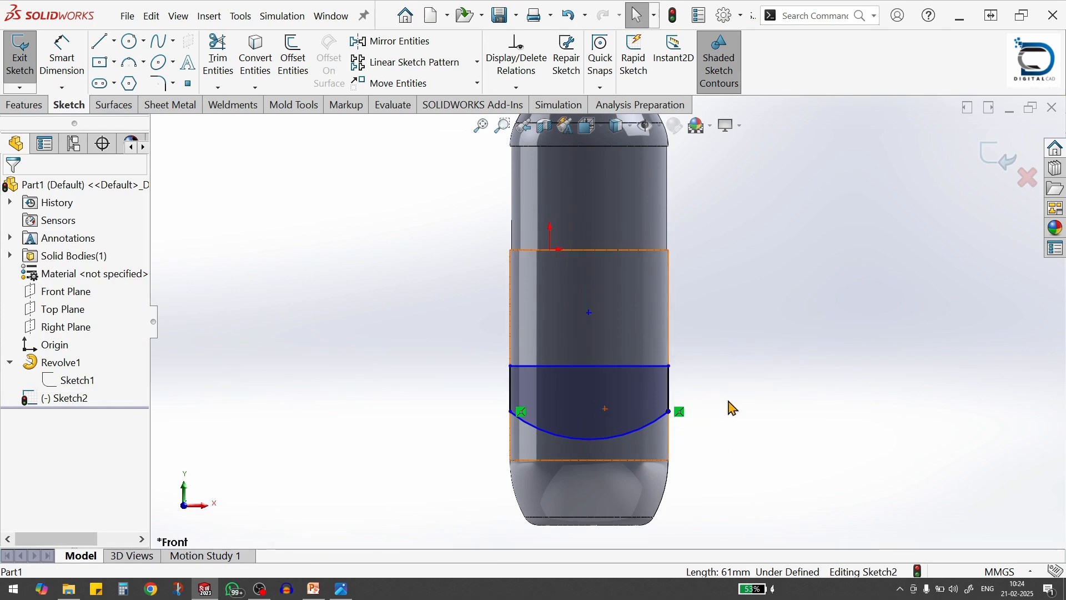
Dimension the label outline's right vertical line to 25 mm
key("s")
left_click(795, 435)
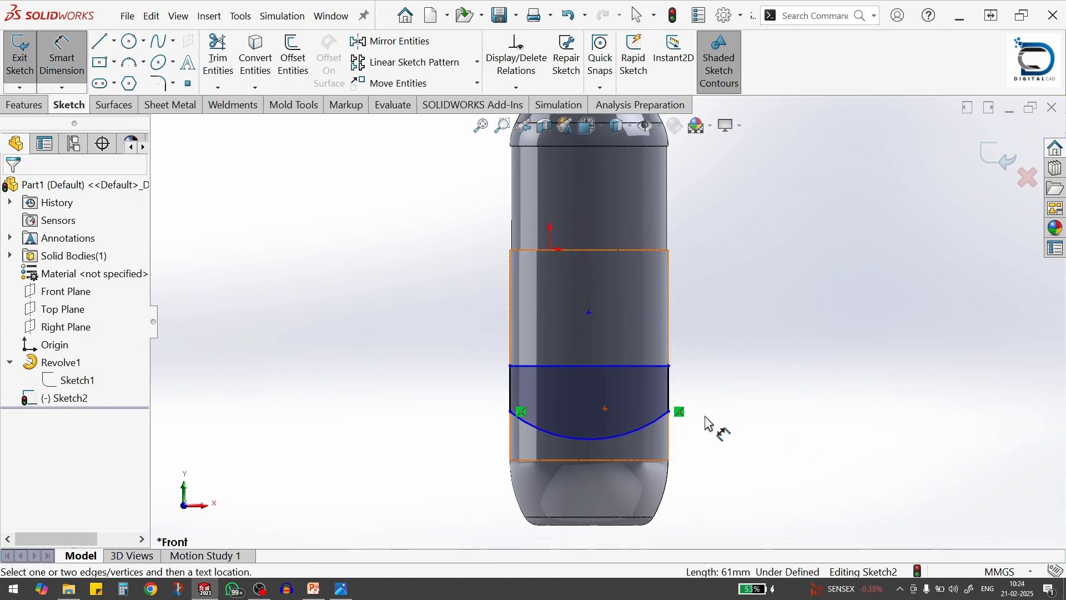
left_click(671, 398)
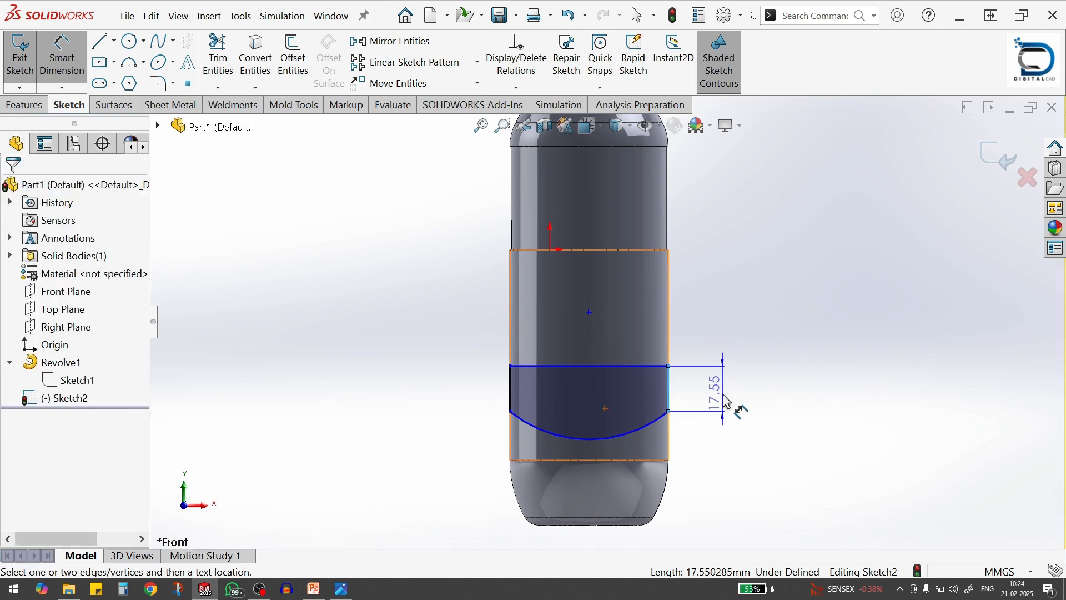
left_click(733, 407)
type("25")
key("Return")
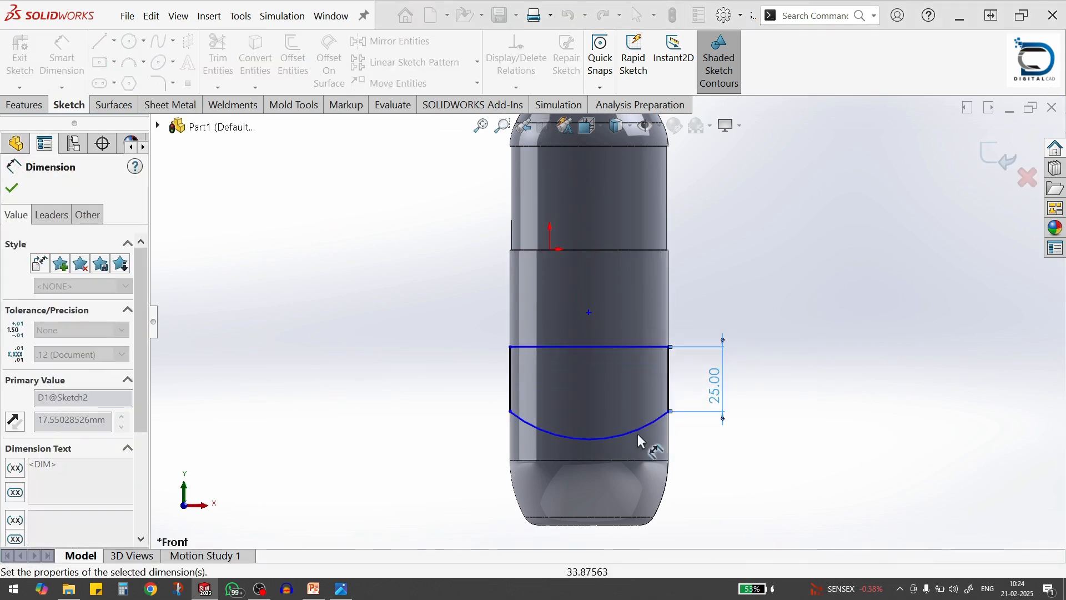
Dimension the radius of the label outline's bottom arc to 46 mm
left_click(630, 439)
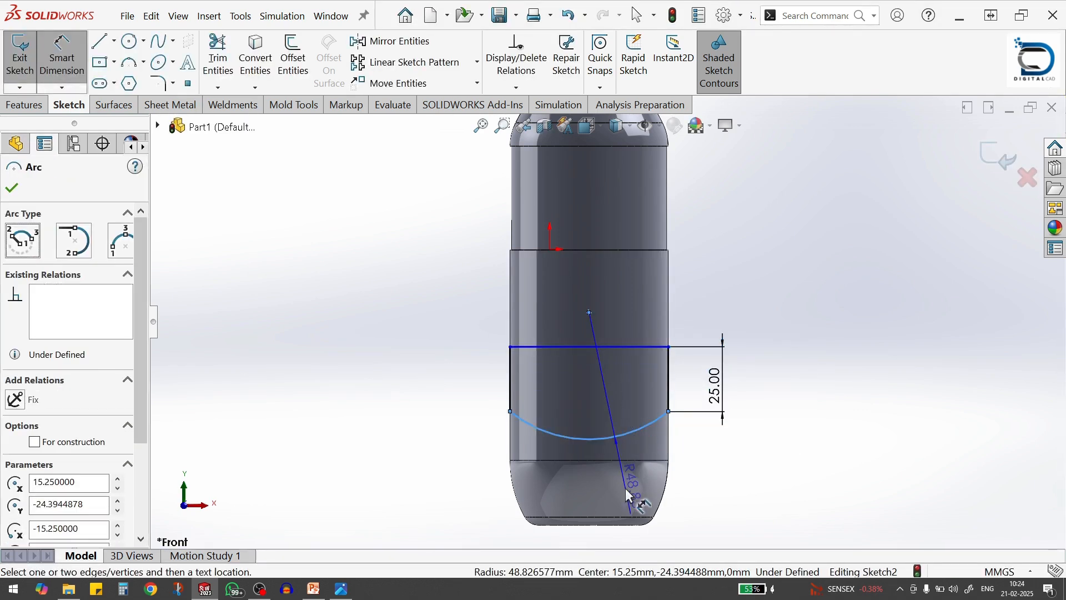
left_click(629, 492)
type("46")
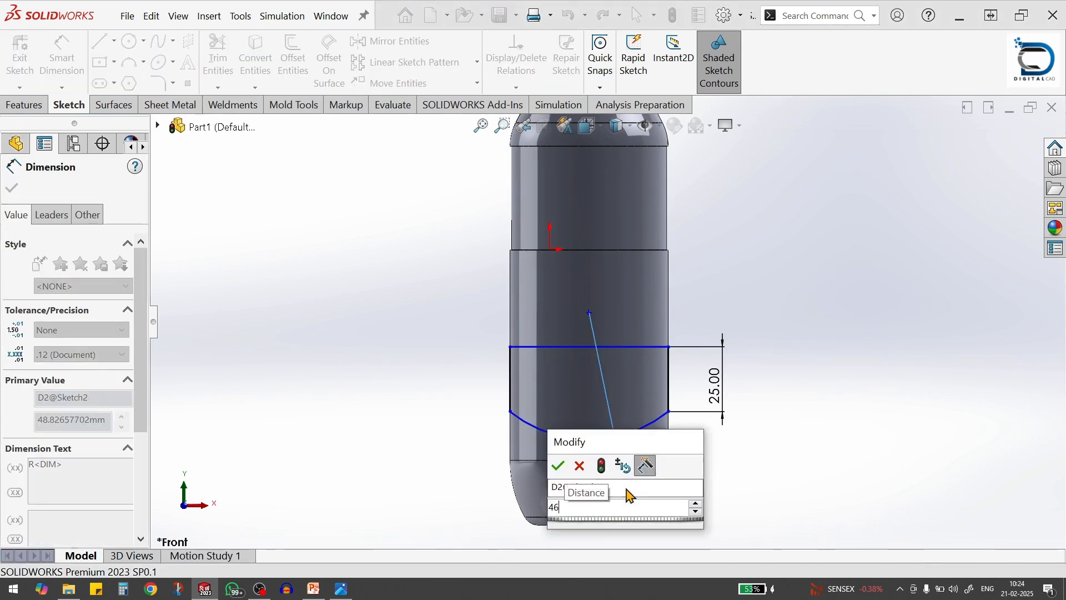
key("Return")
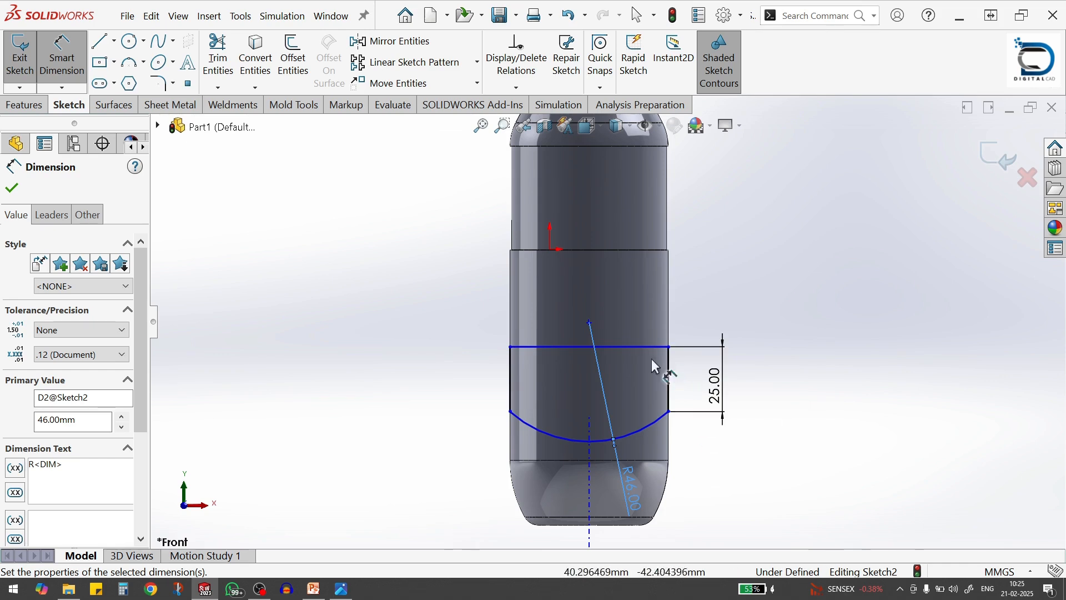
Dimension the height from the bottle's bottom edge to the label outline's top line as 65 mm
left_click(628, 346)
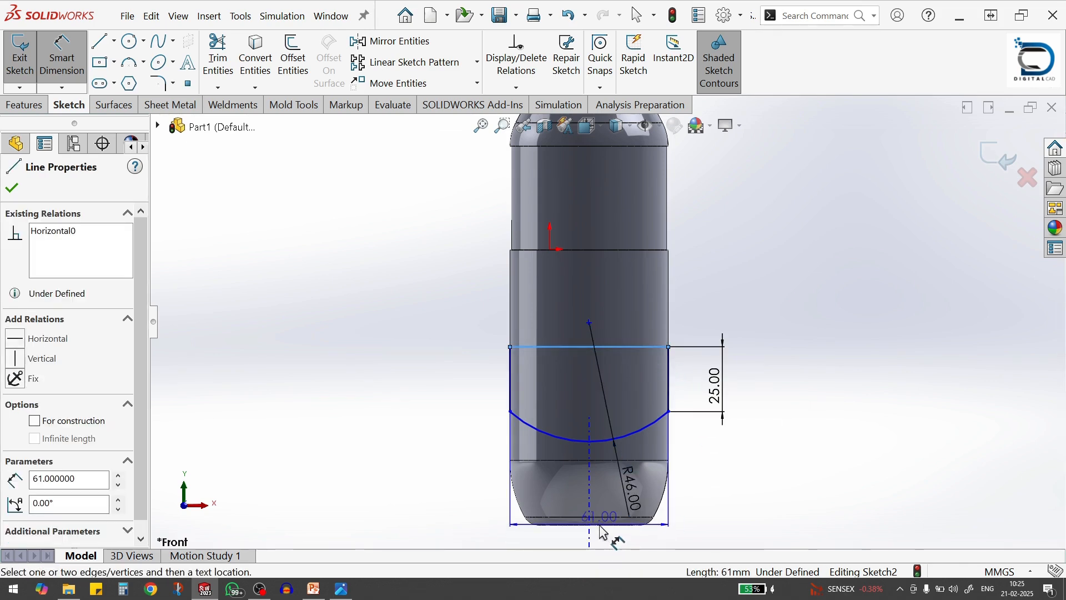
left_click(608, 528)
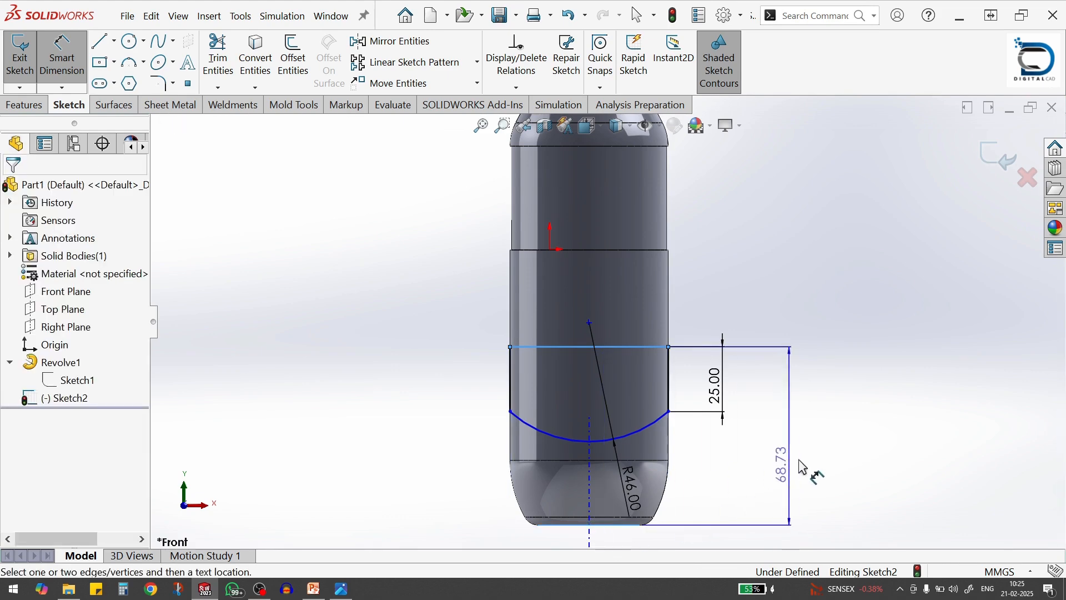
left_click(803, 468)
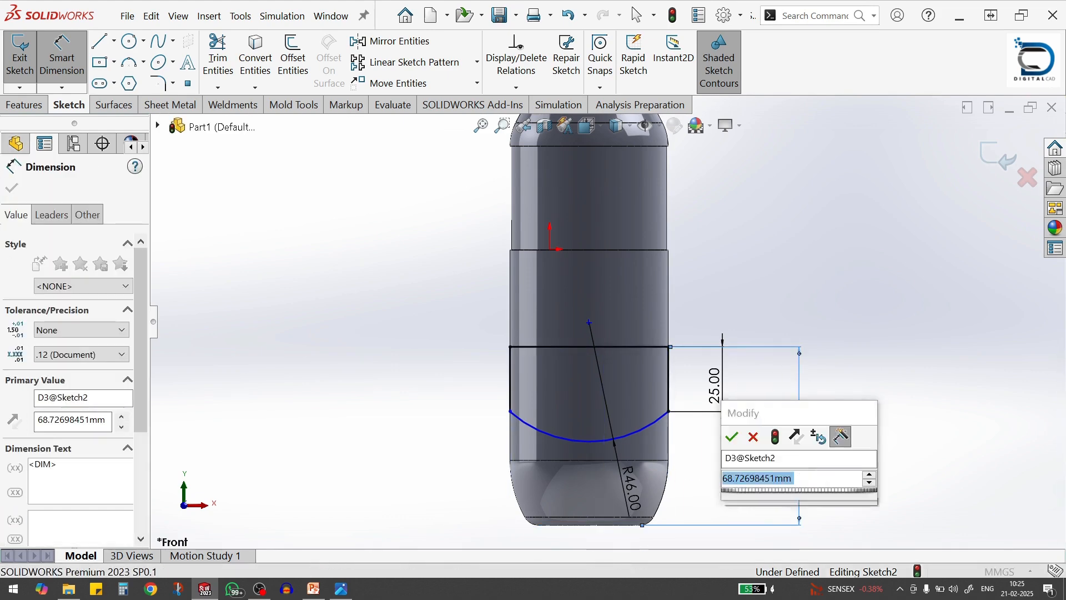
type("65")
key("Return")
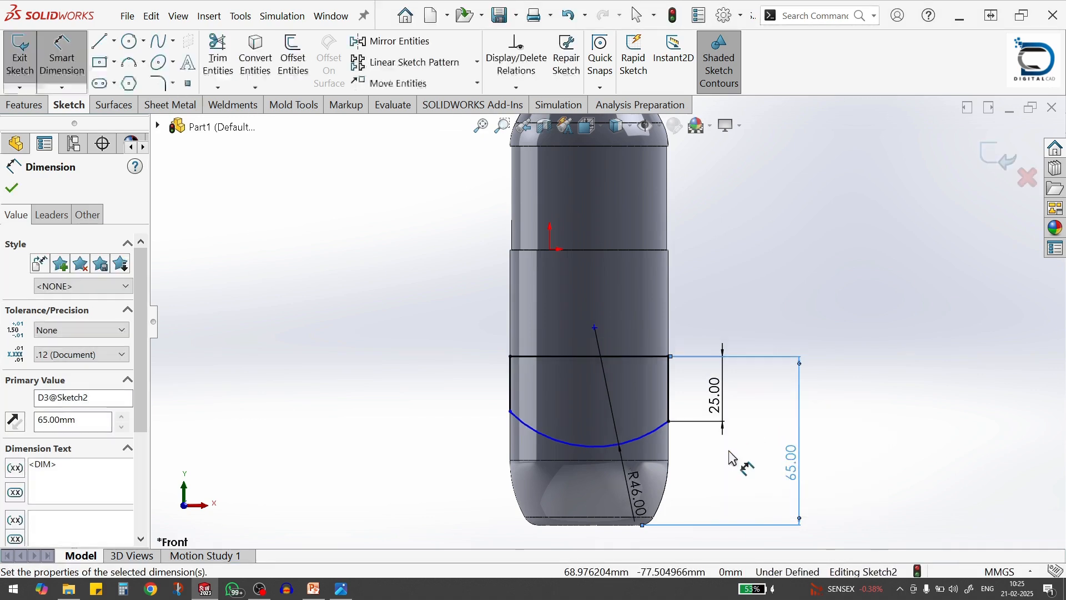
key("Escape")
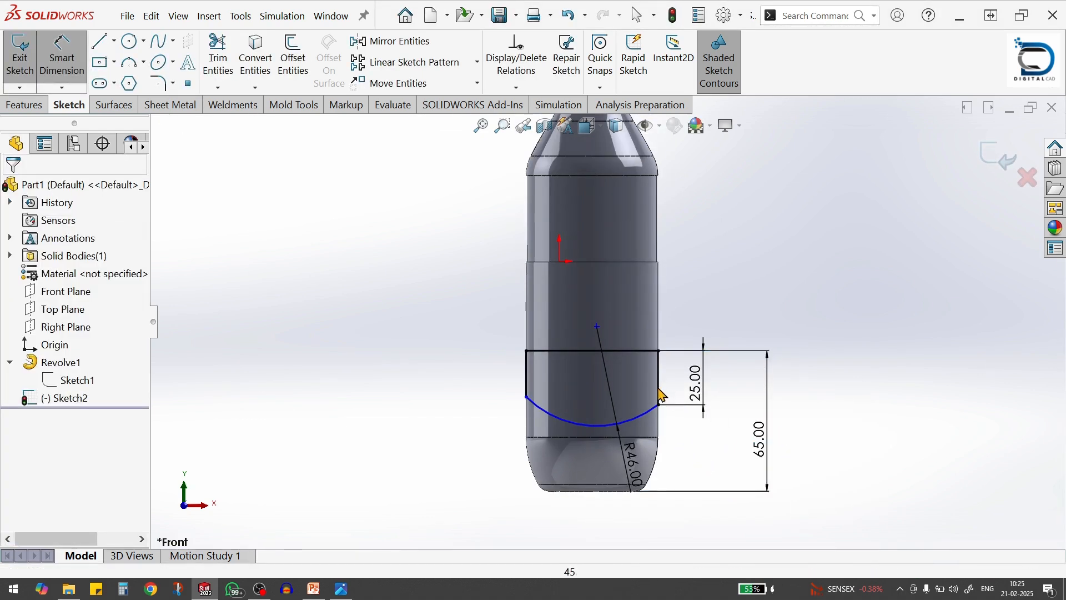
Add an equal relation between the label outline's left and right vertical lines
left_click(658, 395)
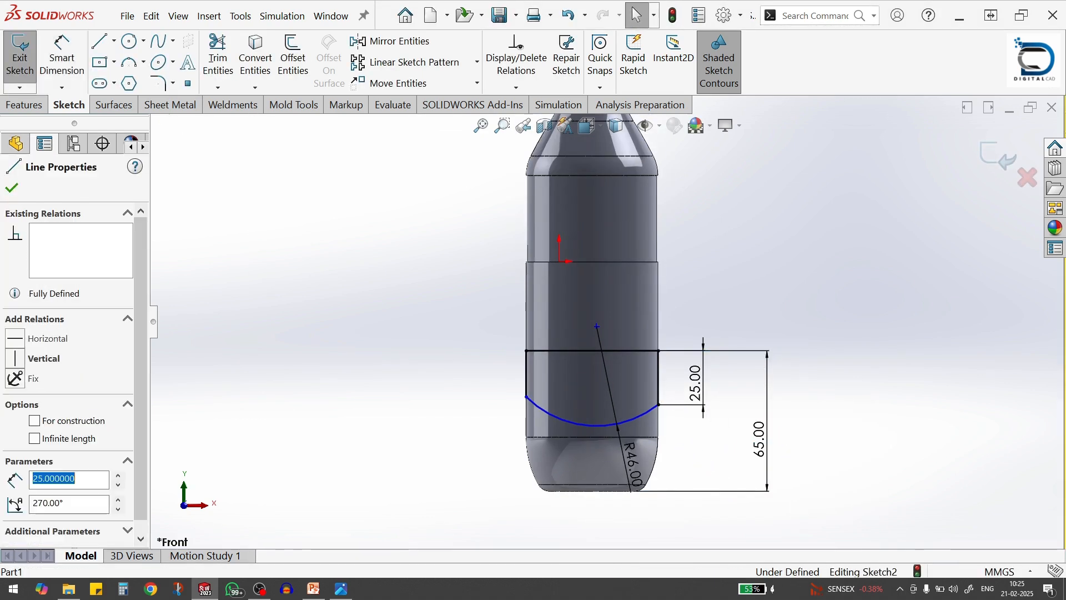
left_click(528, 380)
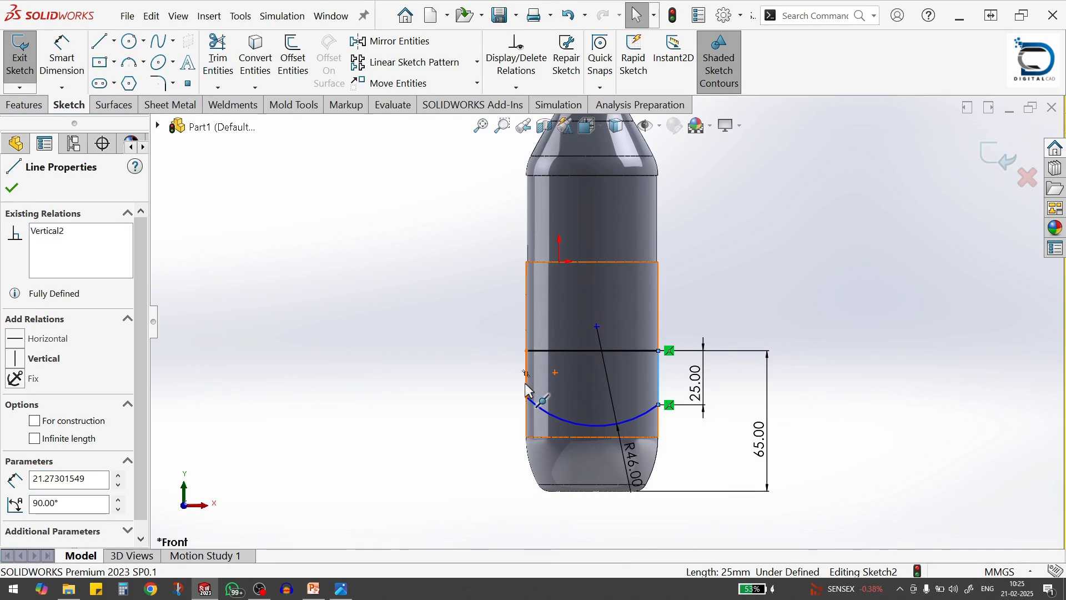
left_click(526, 374, "ctrl")
left_click(528, 389)
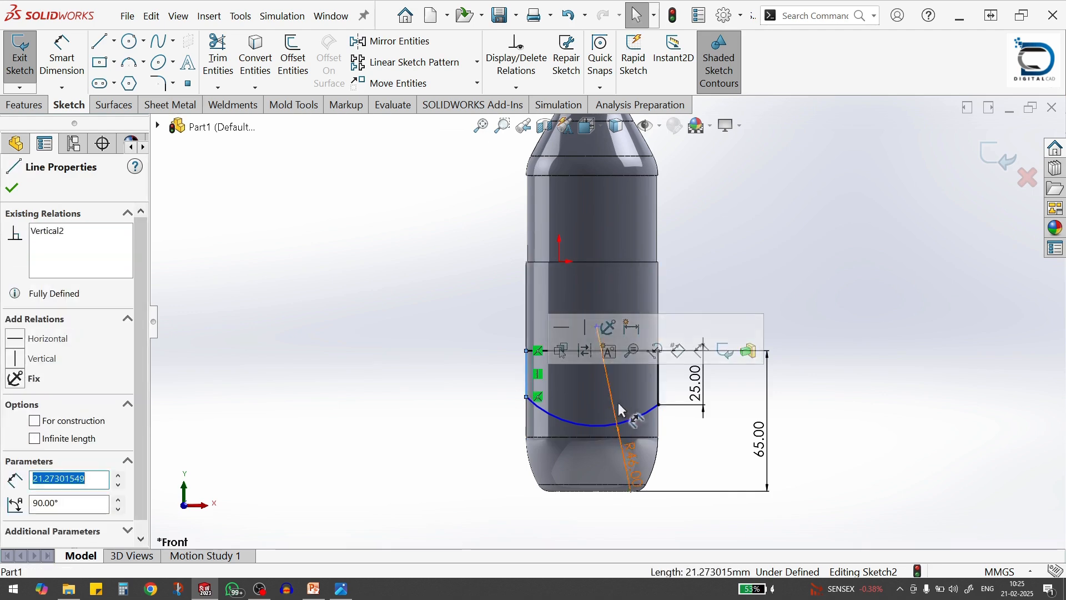
left_click(660, 383, "ctrl")
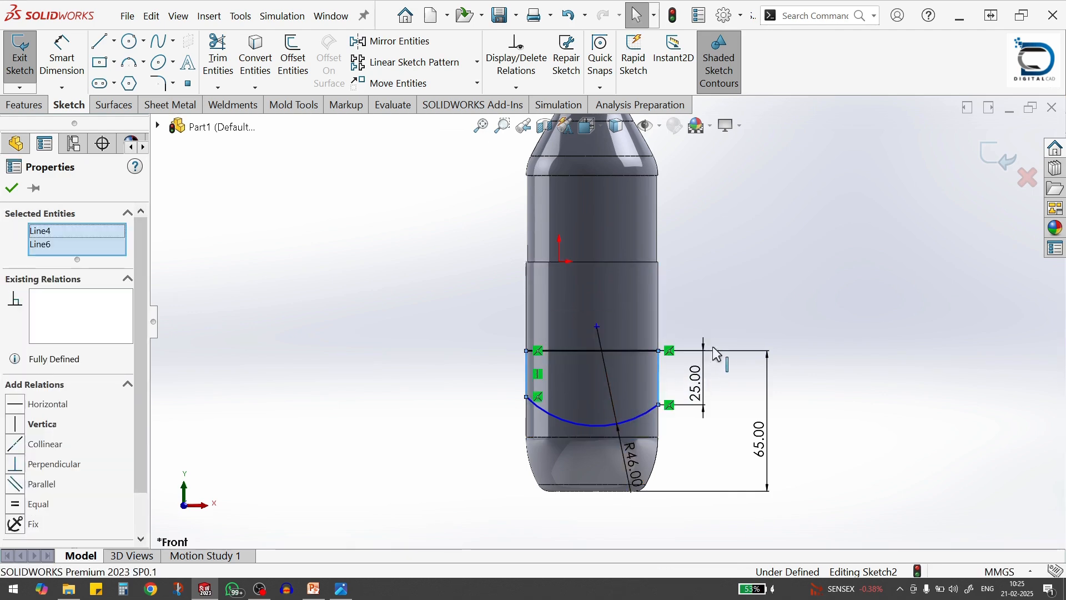
left_click(813, 331)
left_click(845, 411)
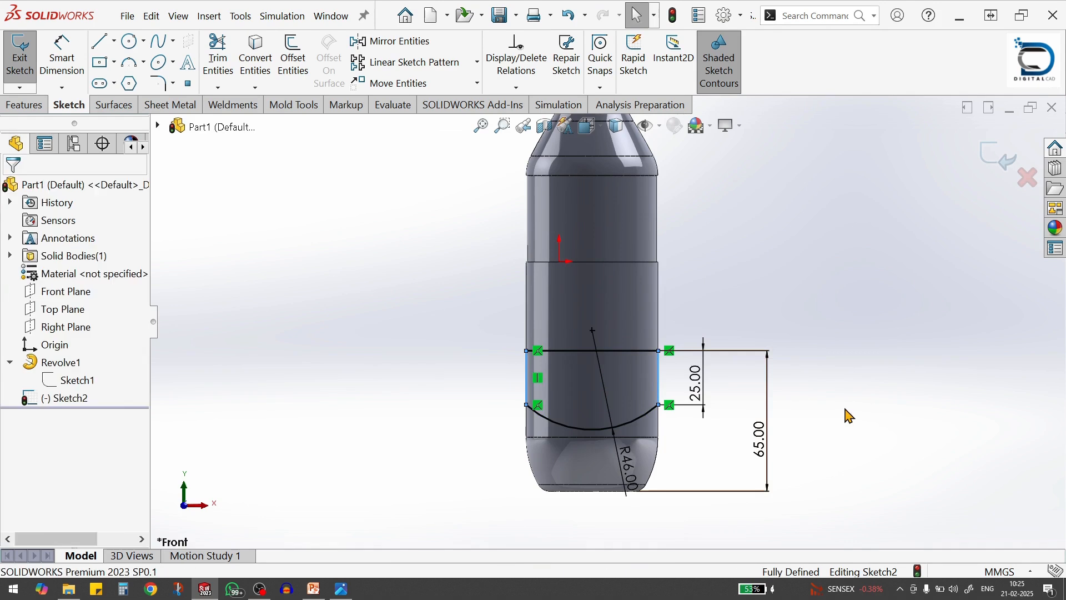
scroll(750, 419, "up", 2)
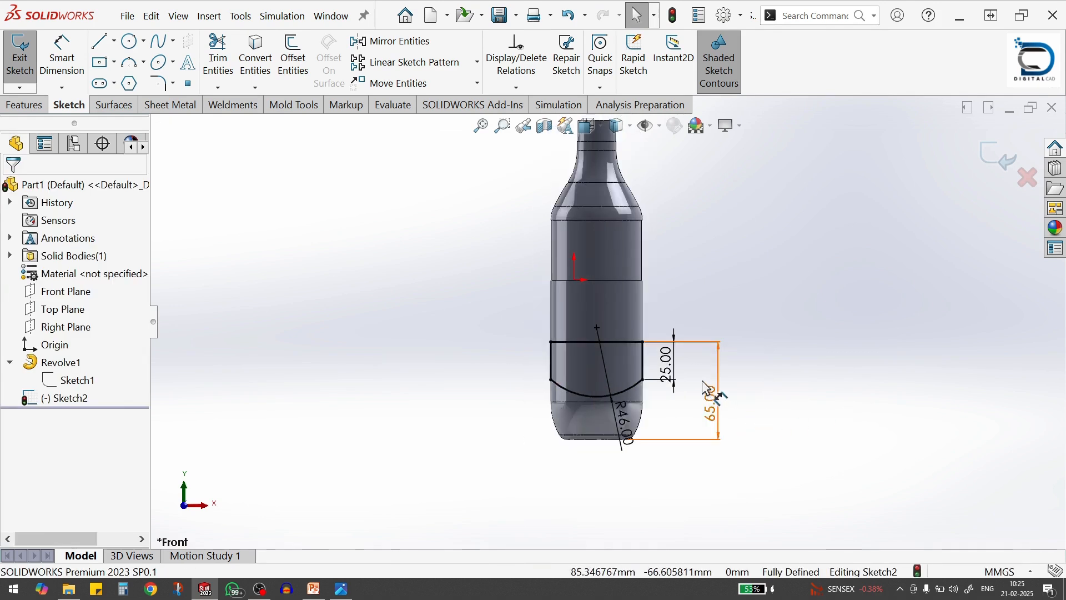
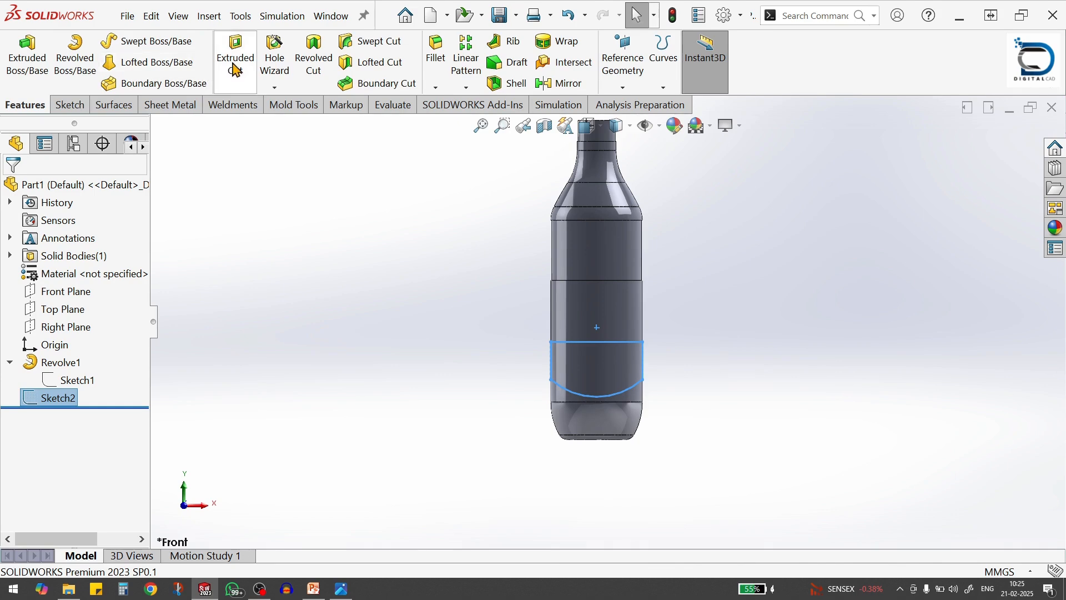
Extrude-cut the bottle with the arc-bottomed outline using Through All - Both and keep all bodies
left_click(236, 69)
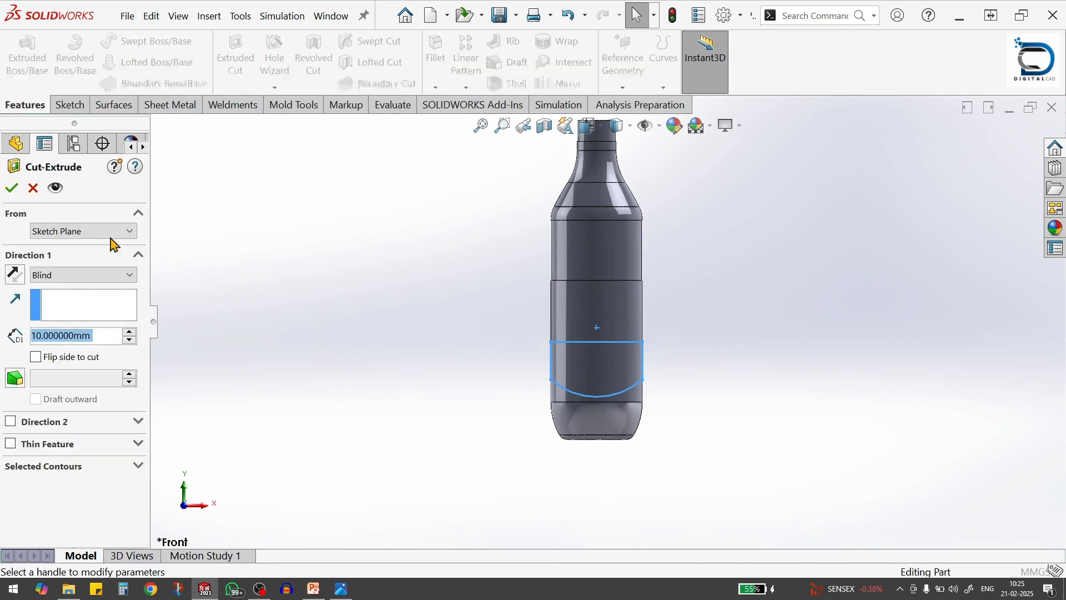
left_click(85, 276)
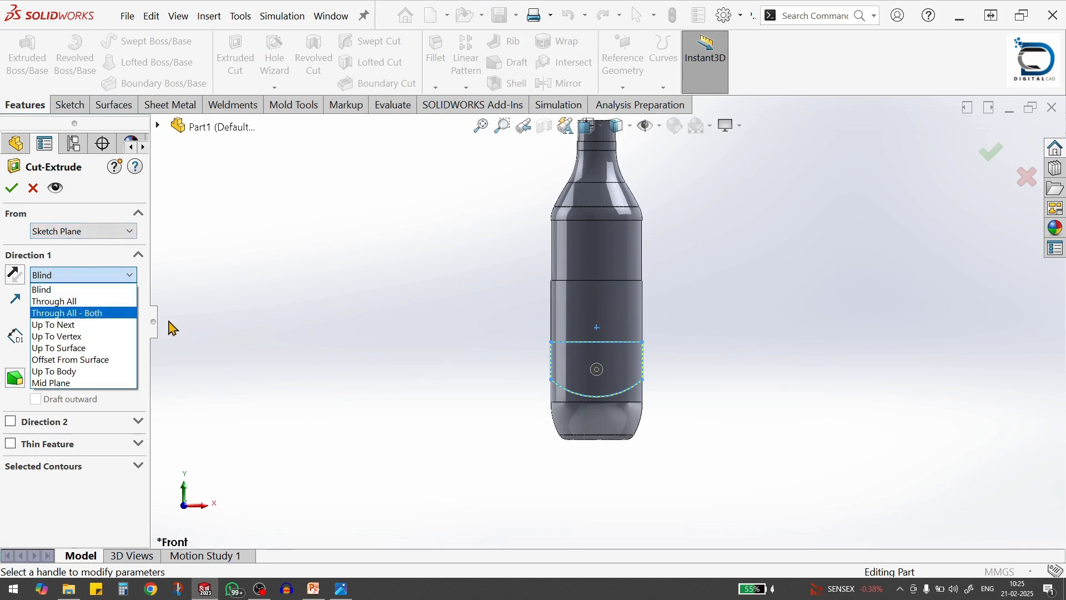
scroll(669, 365, "up", 3)
scroll(624, 357, "down", 3)
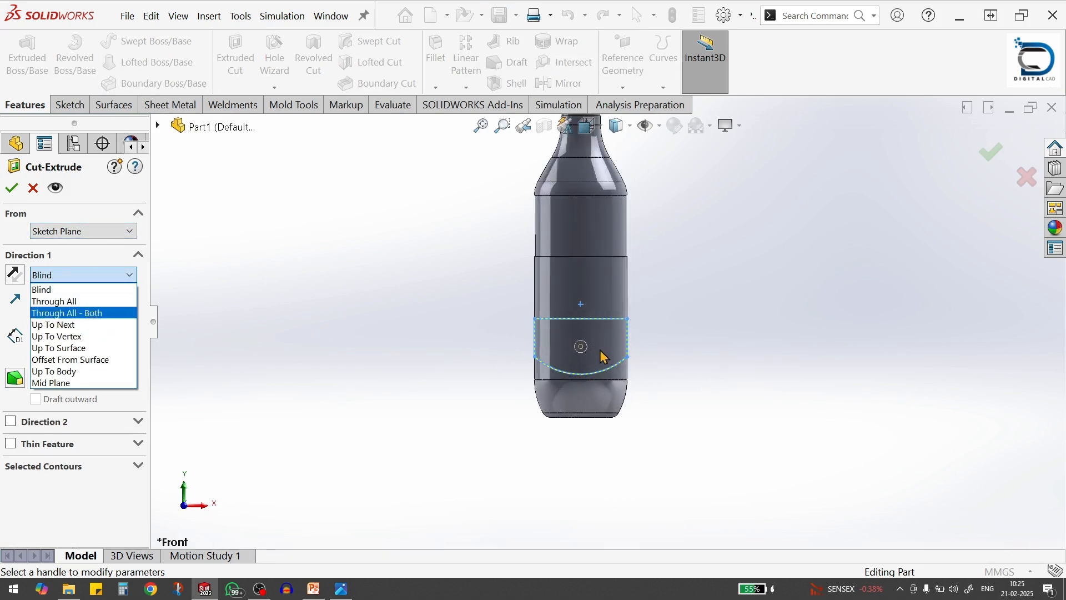
scroll(641, 367, "down", 3)
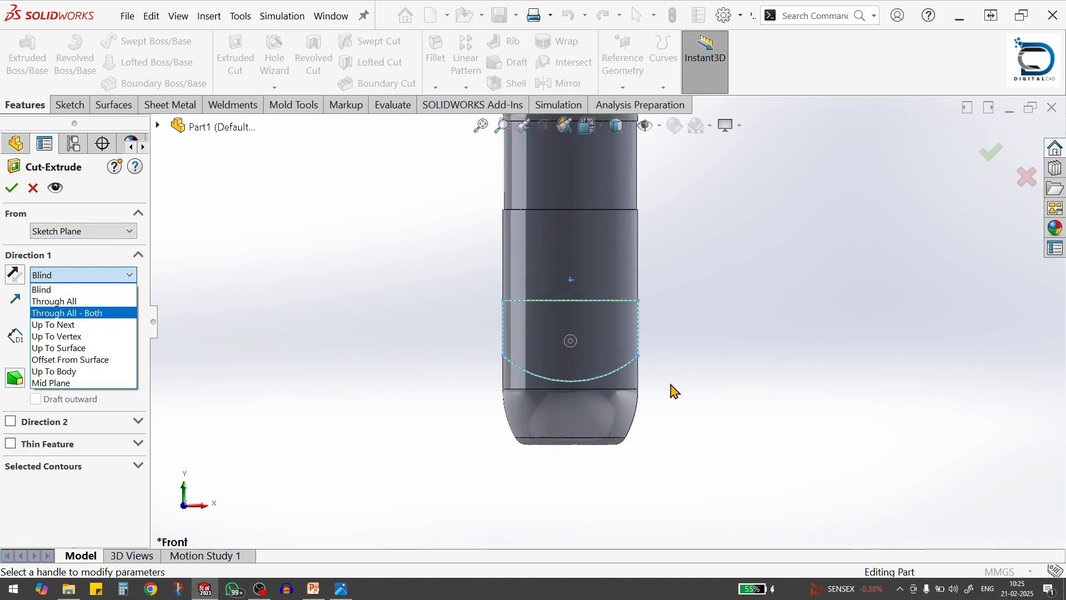
scroll(669, 386, "up", 3)
key("Right")
key("Right")
key("Right")
key("Right")
key("Right")
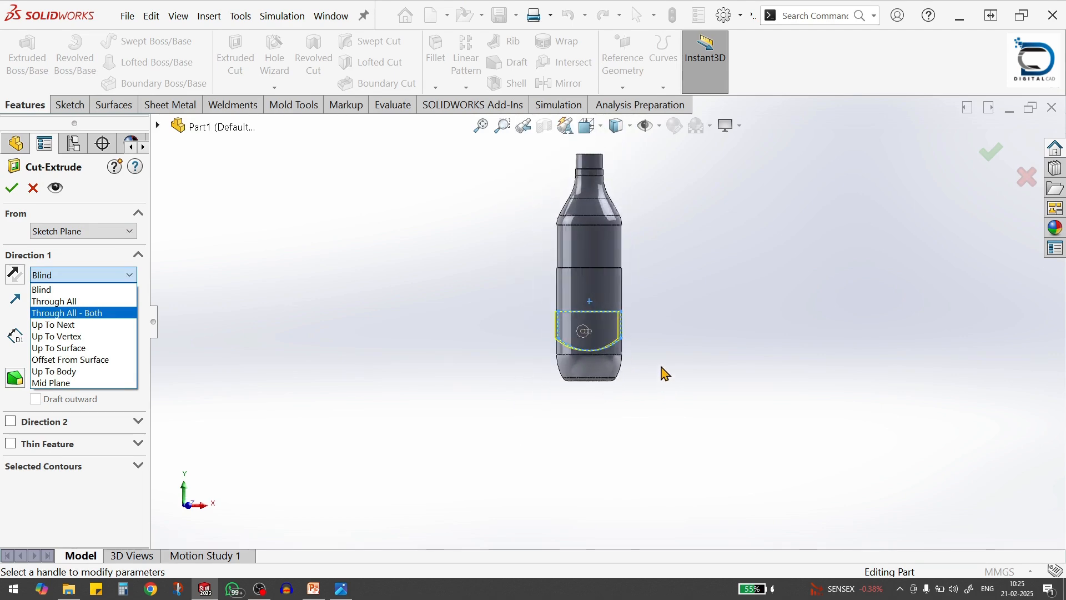
scroll(608, 347, "down", 5)
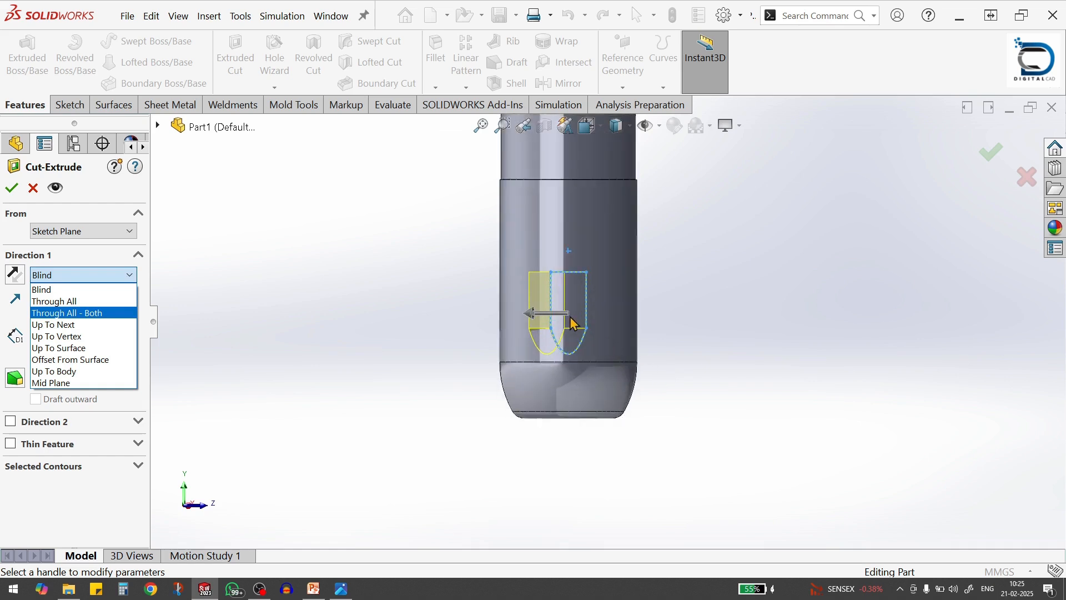
scroll(644, 383, "up", 2)
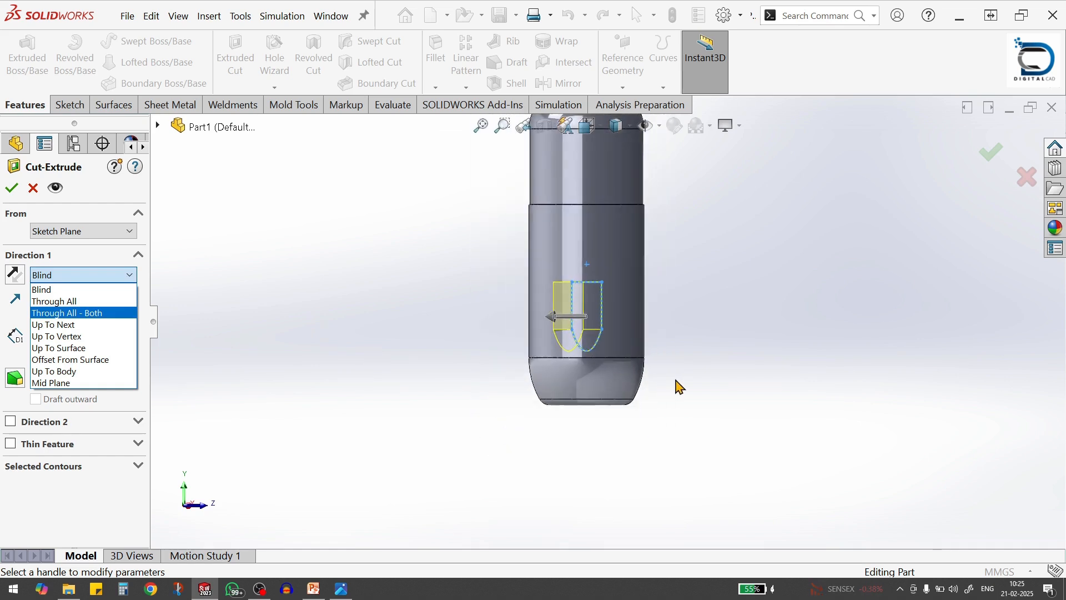
key("Down")
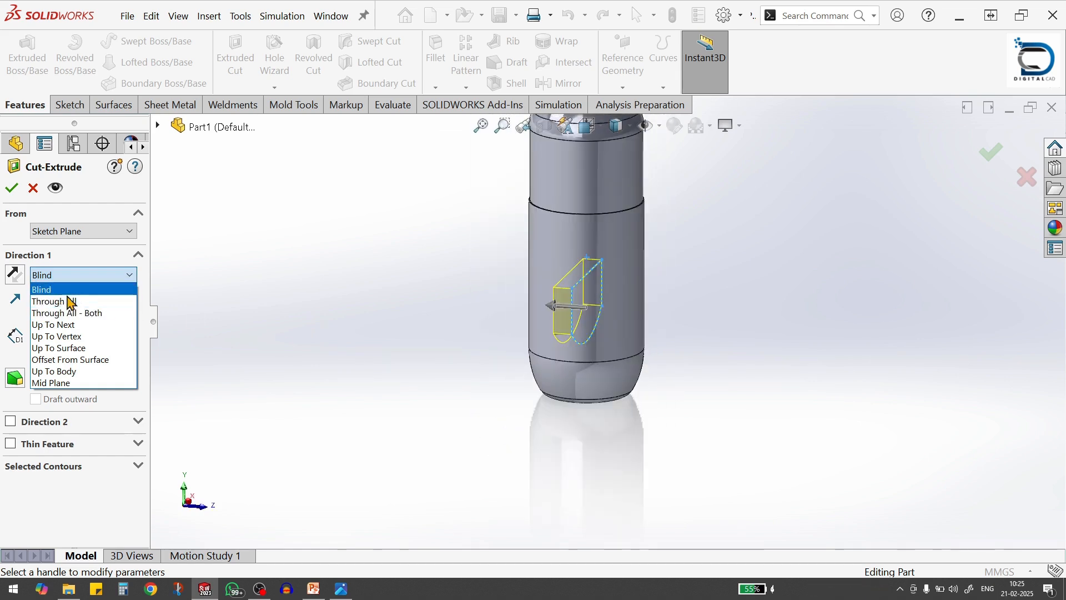
left_click(91, 313)
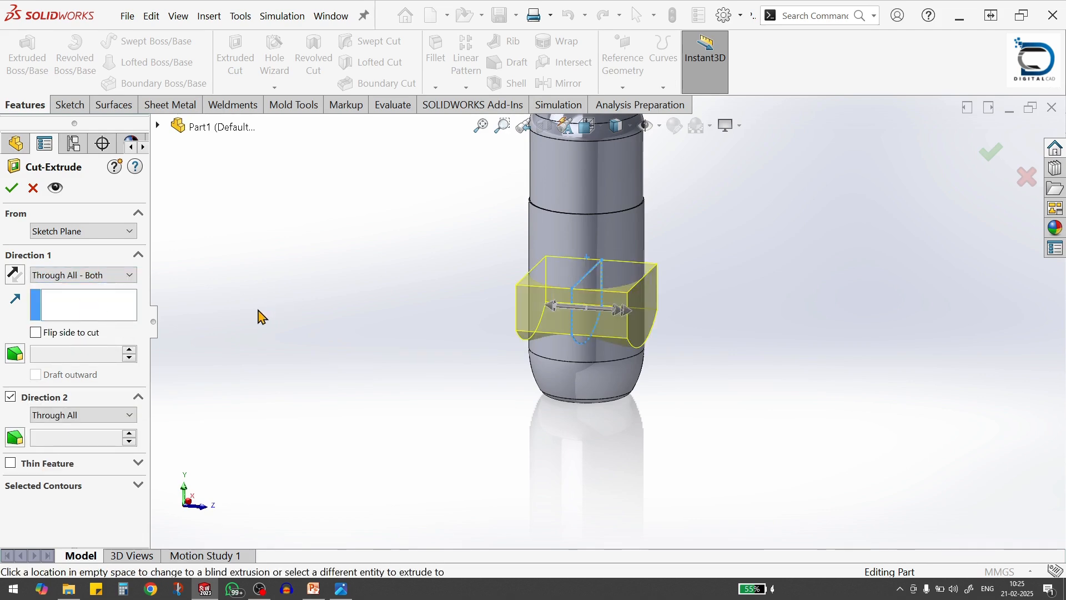
scroll(260, 317, "up", 2)
scroll(668, 294, "down", 2)
middle_click_drag(668, 294, 665, 290)
scroll(567, 310, "up", 1)
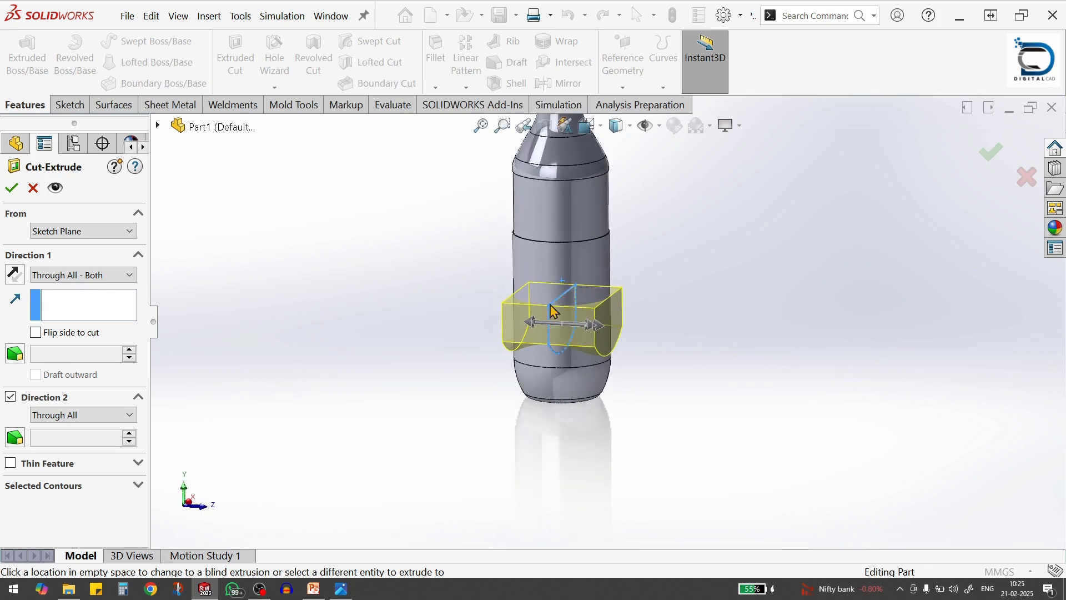
left_click(13, 188)
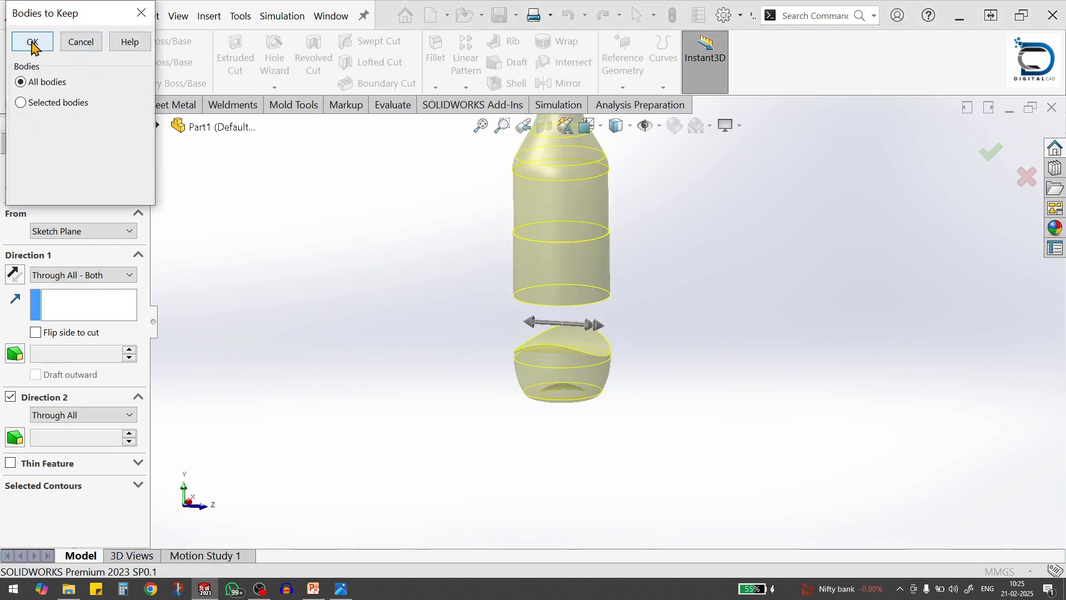
left_click(32, 43)
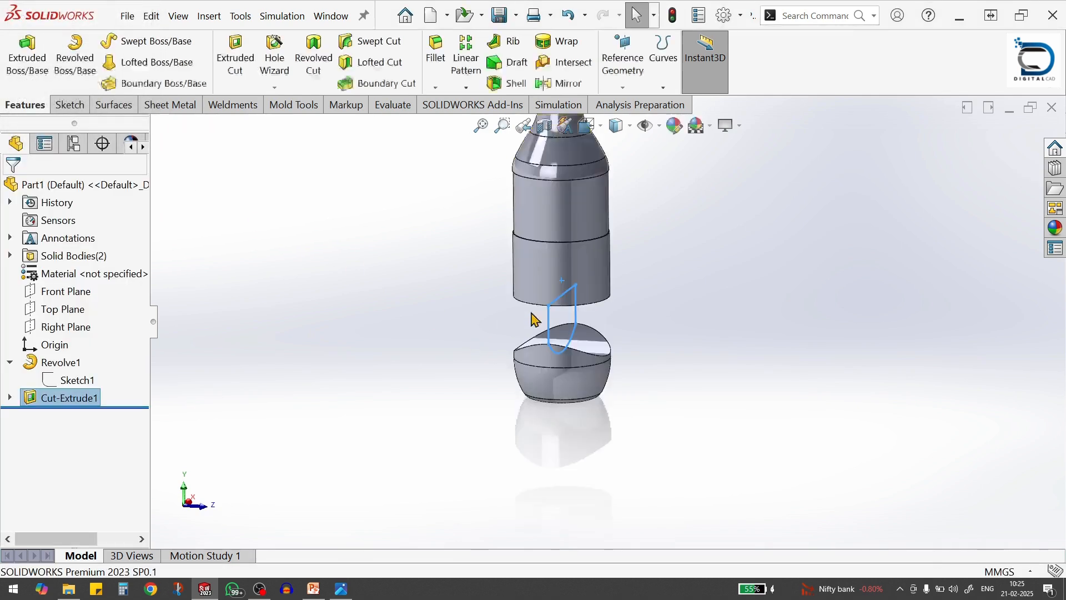
Inspect the gap cut through the bottle and the positions of the Front and Right planes
middle_click_drag(648, 309, 555, 338)
scroll(601, 308, "down", 1)
middle_click_drag(600, 309, 634, 268)
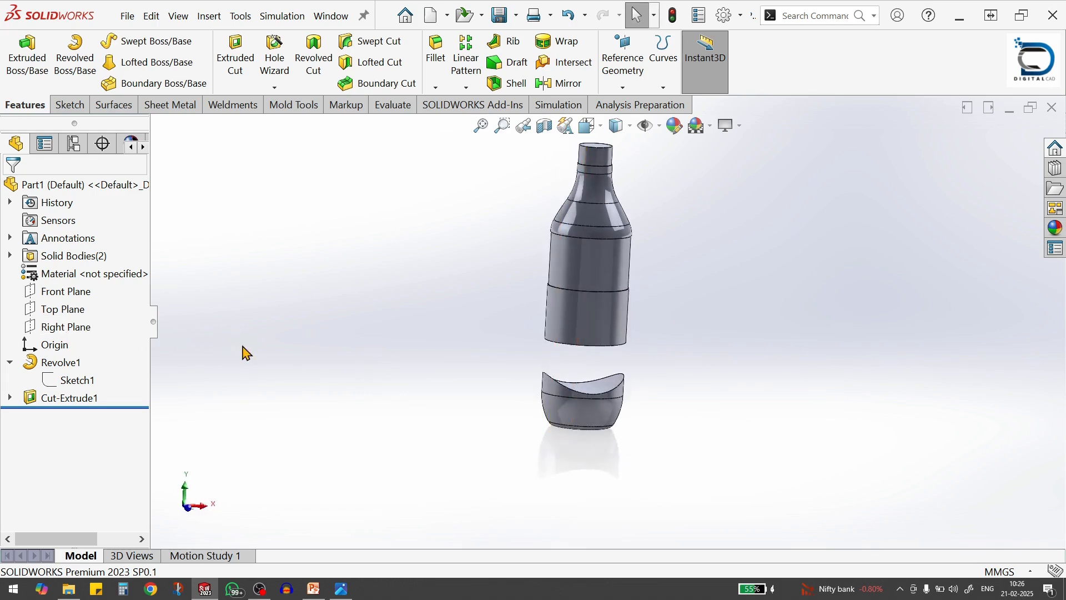
scroll(454, 341, "up", 2)
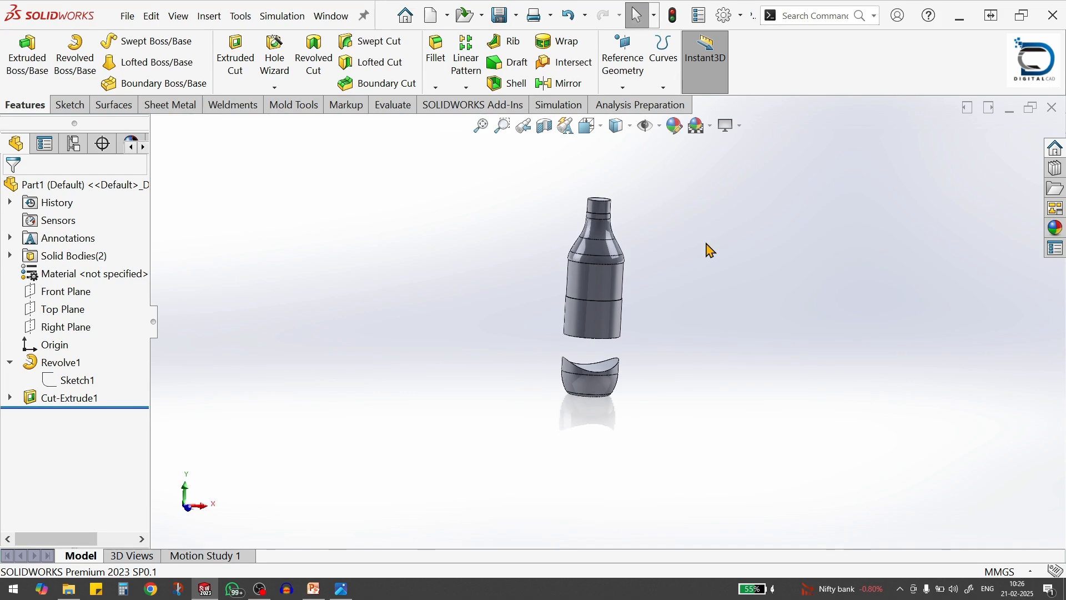
left_click(69, 293)
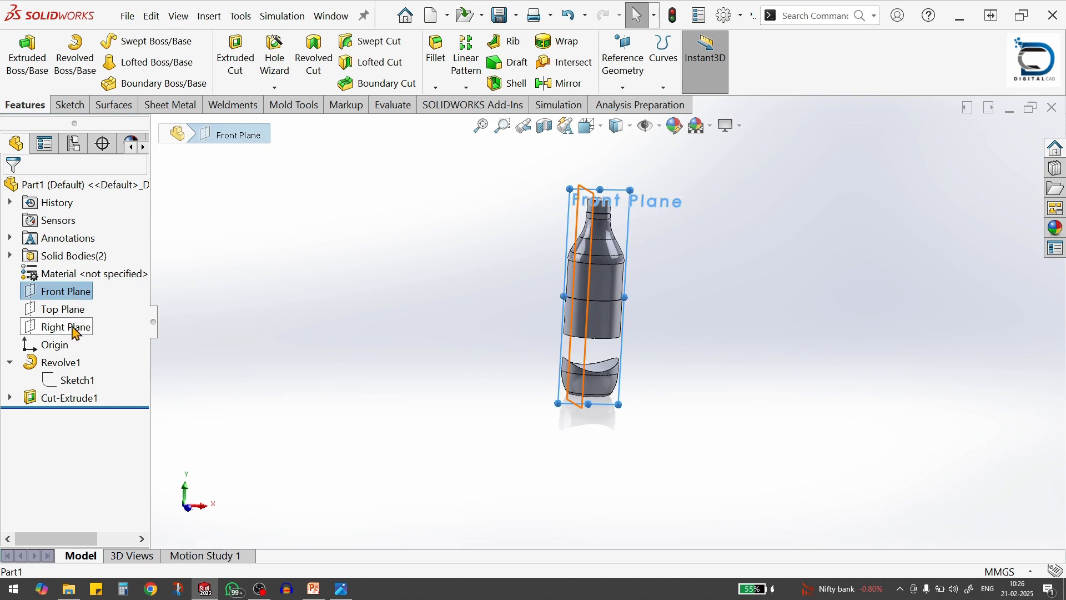
left_click(74, 329)
left_click(378, 311)
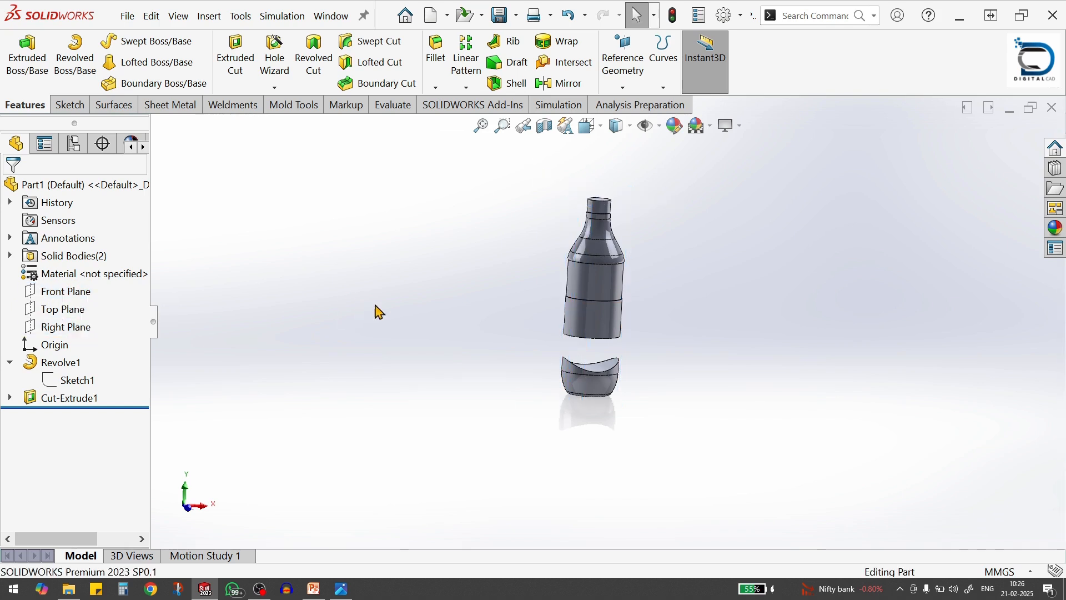
Edit the revolve's profile sketch and remove the relation that ties the construction rectangle's center to the origin
left_click(77, 382)
left_click(87, 343)
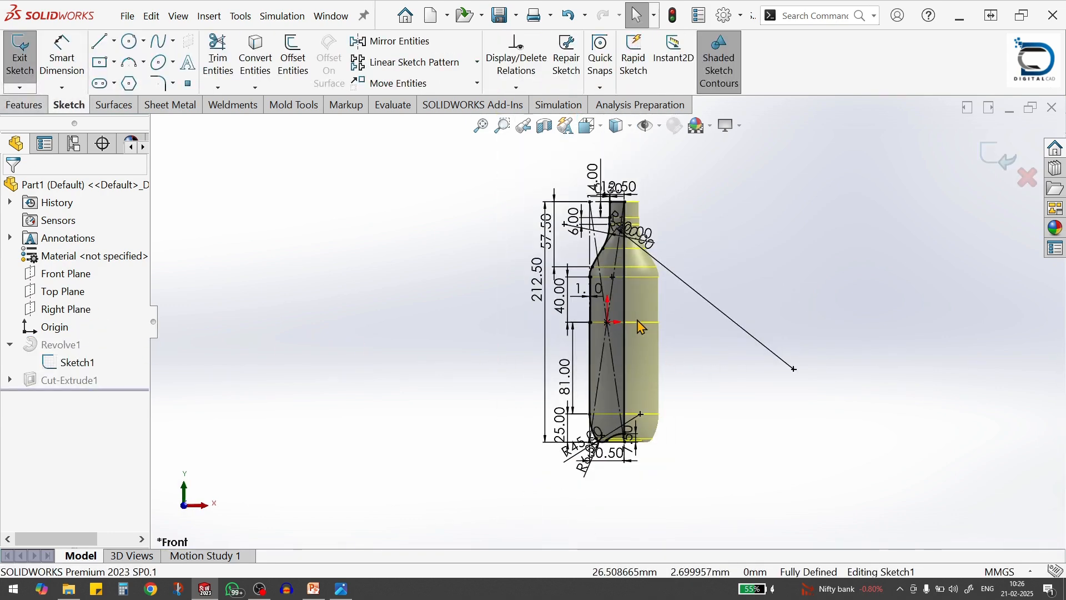
scroll(641, 326, "down", 1)
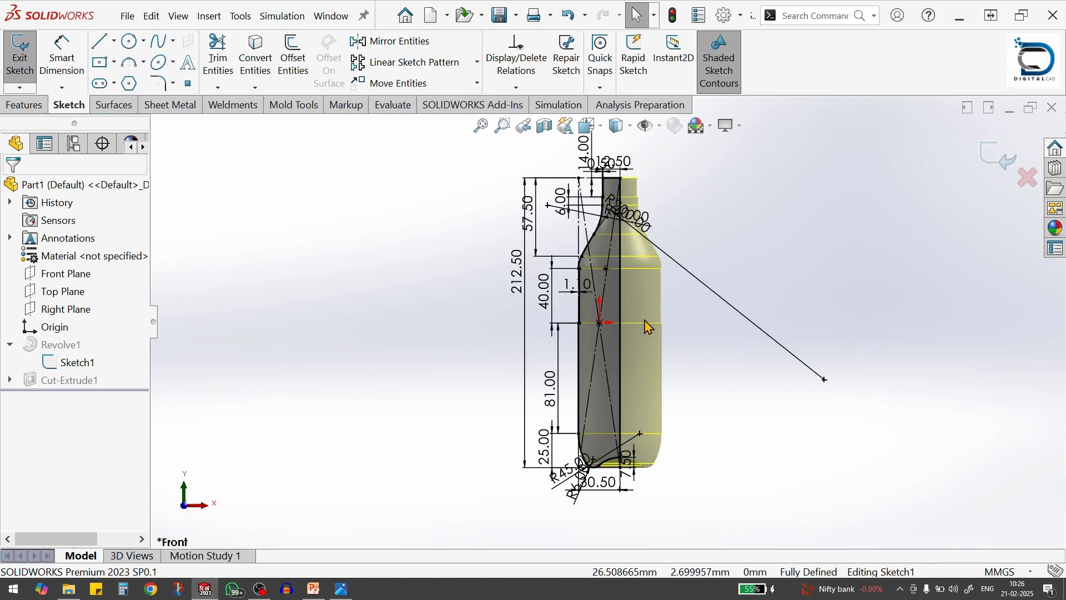
left_click(601, 323)
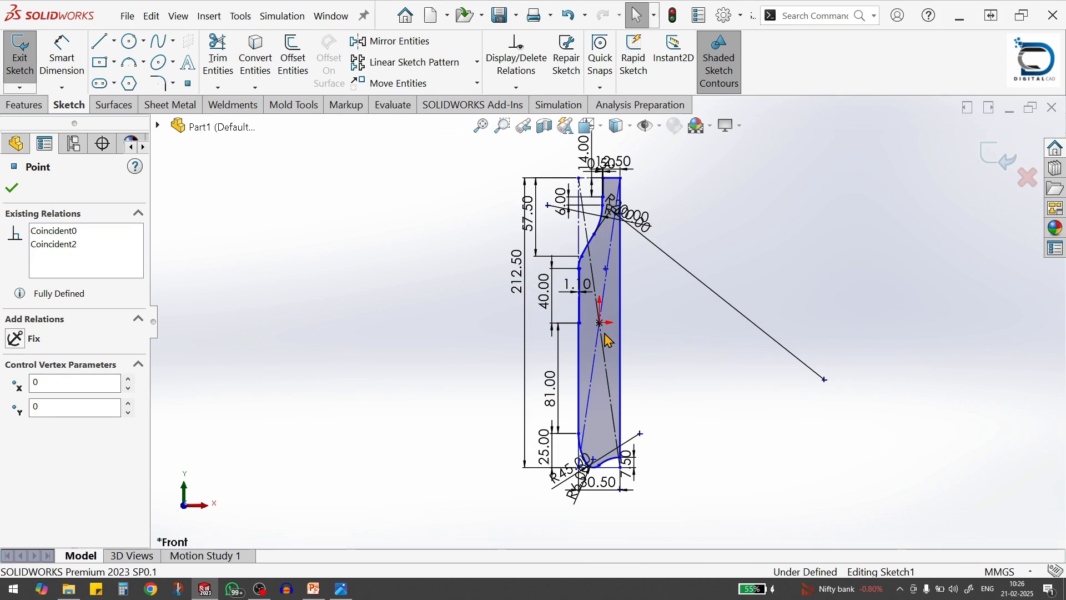
scroll(624, 468, "down", 4)
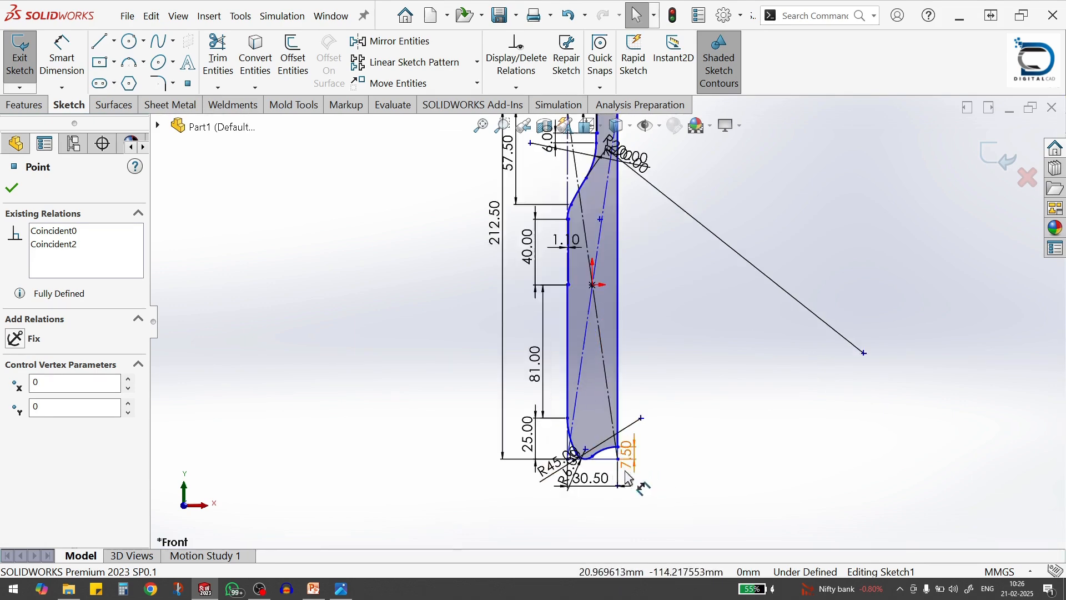
Move the 7.5 mm dimension clear, place the profile's lower corner on the bottle axis at the origin, and exit the sketch
scroll(643, 490, "up", 4)
left_click(673, 405)
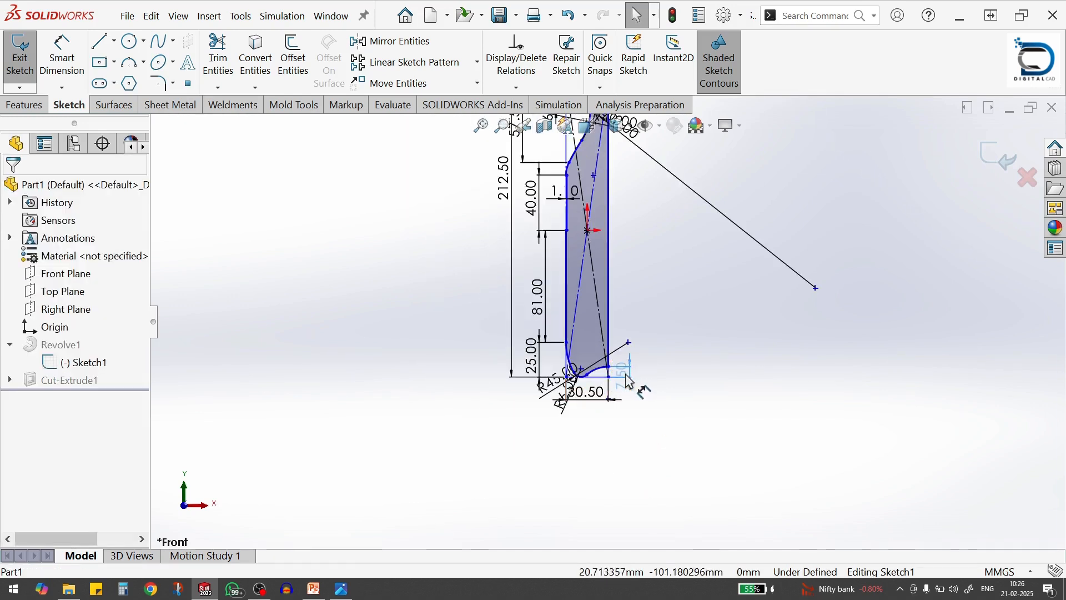
key("Escape")
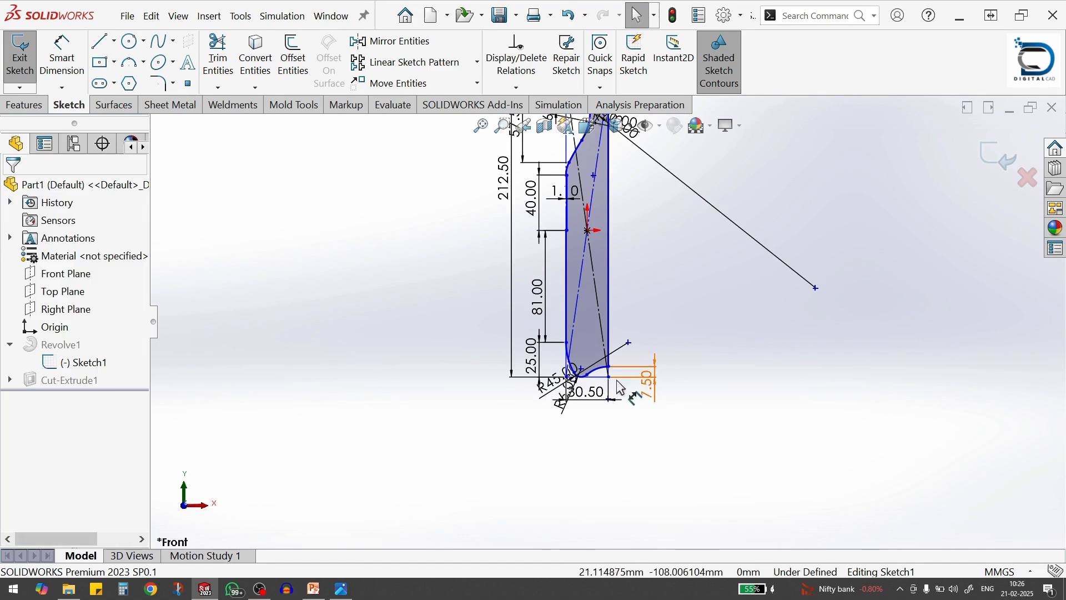
left_click_drag(610, 378, 588, 233)
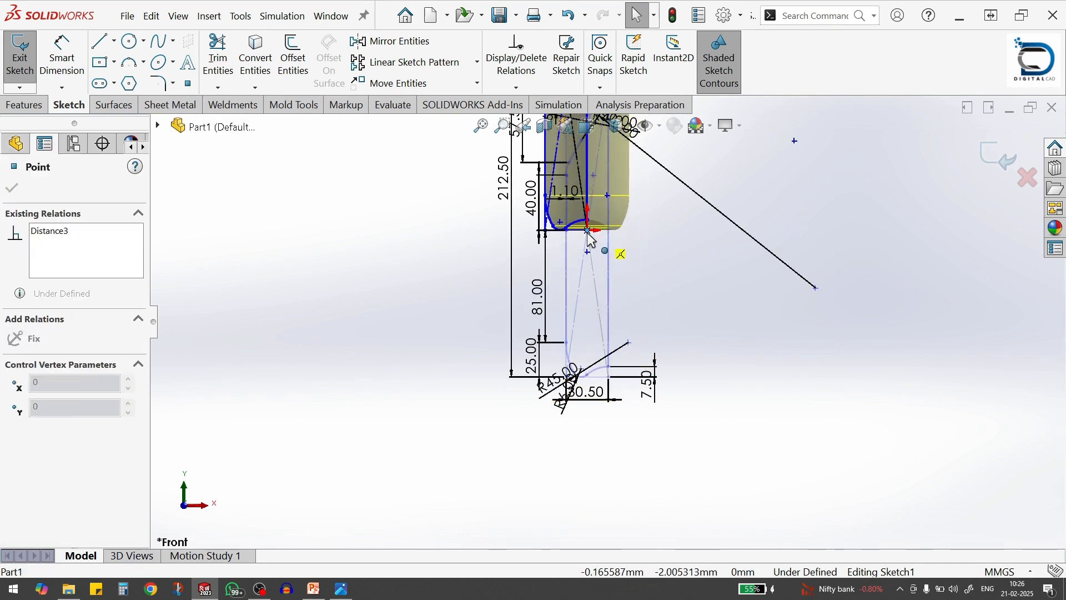
left_click(697, 344)
scroll(690, 371, "up", 5)
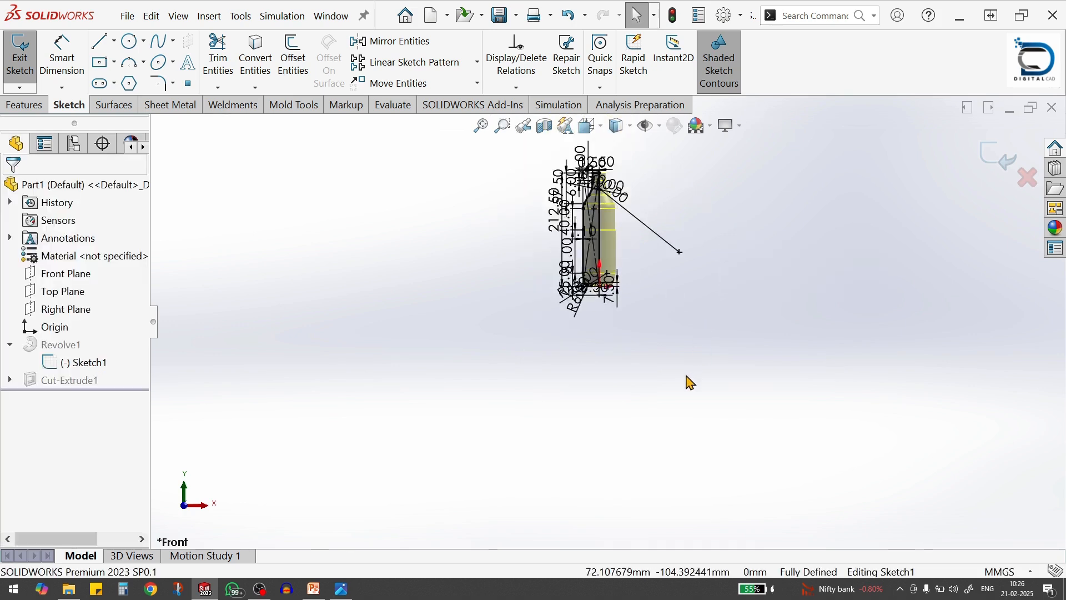
scroll(607, 263, "down", 4)
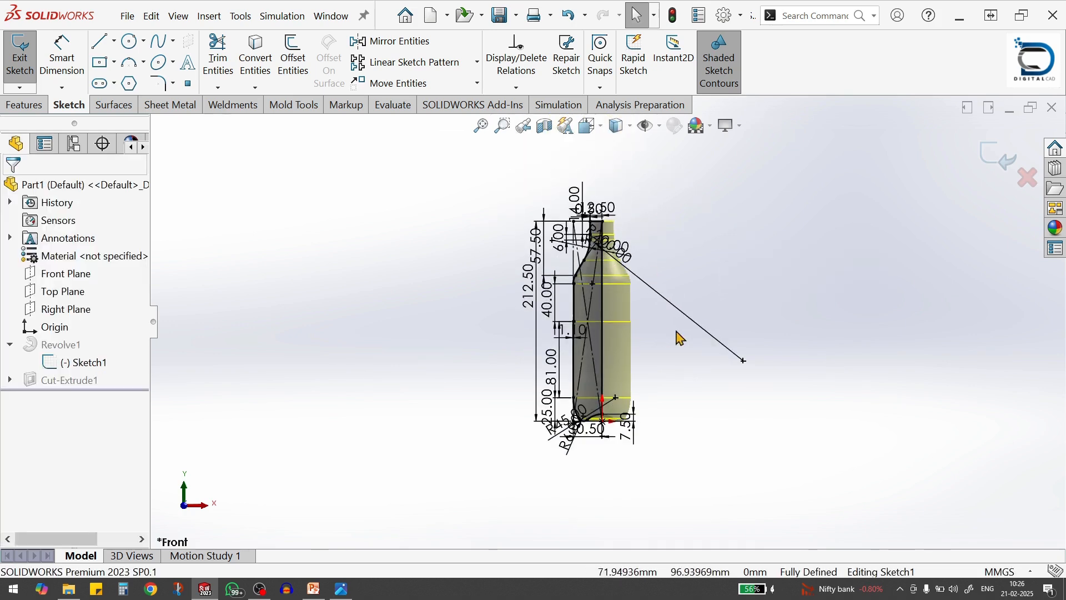
left_click(986, 162)
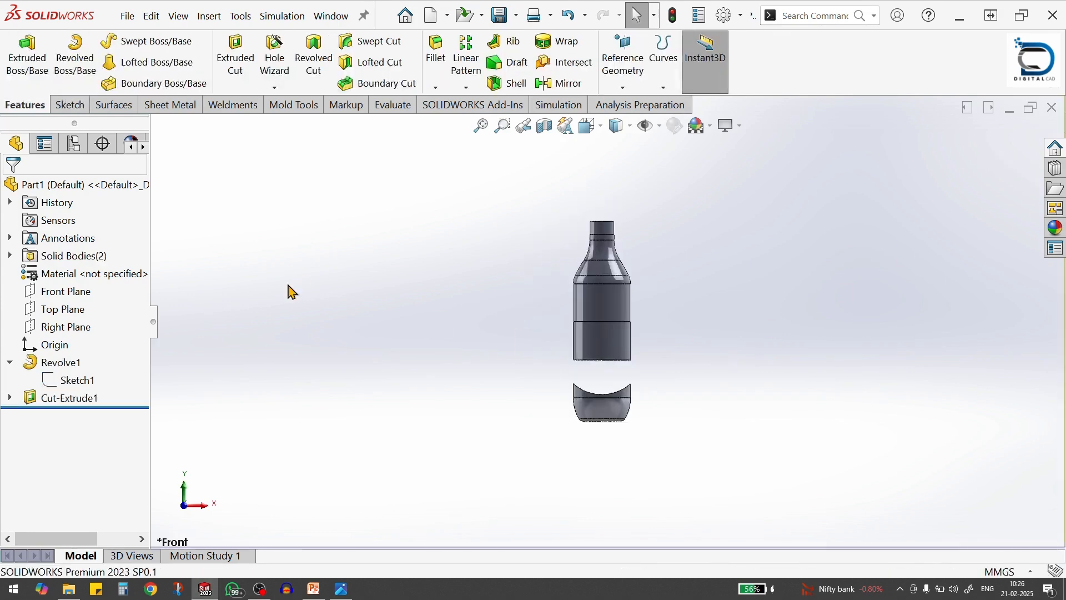
Check how the Front, Top and Right planes lie relative to the repositioned bottle
left_click(78, 299)
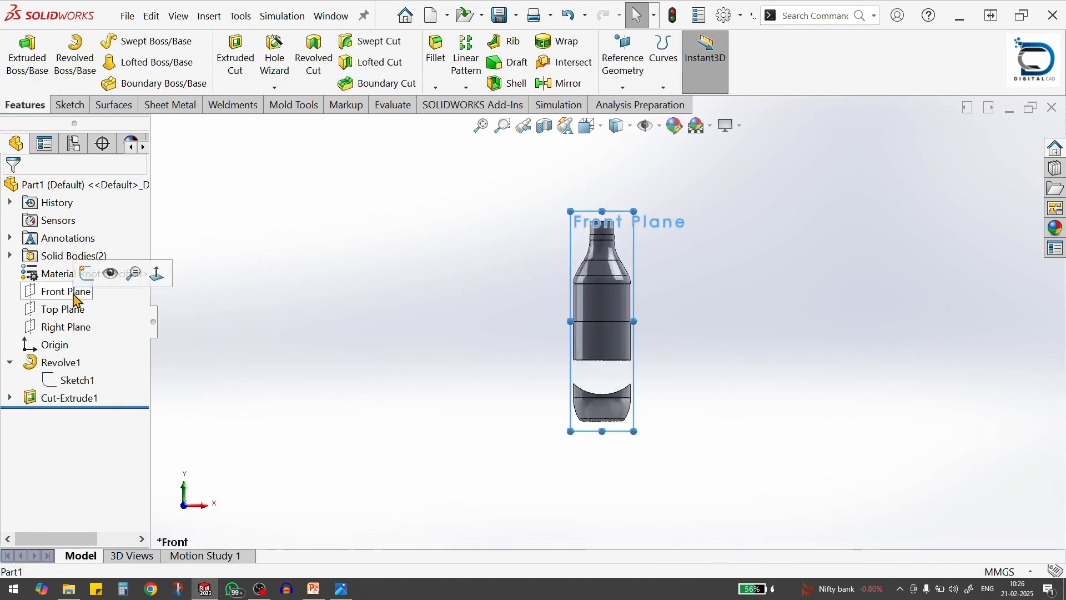
left_click(66, 311)
left_click(66, 329)
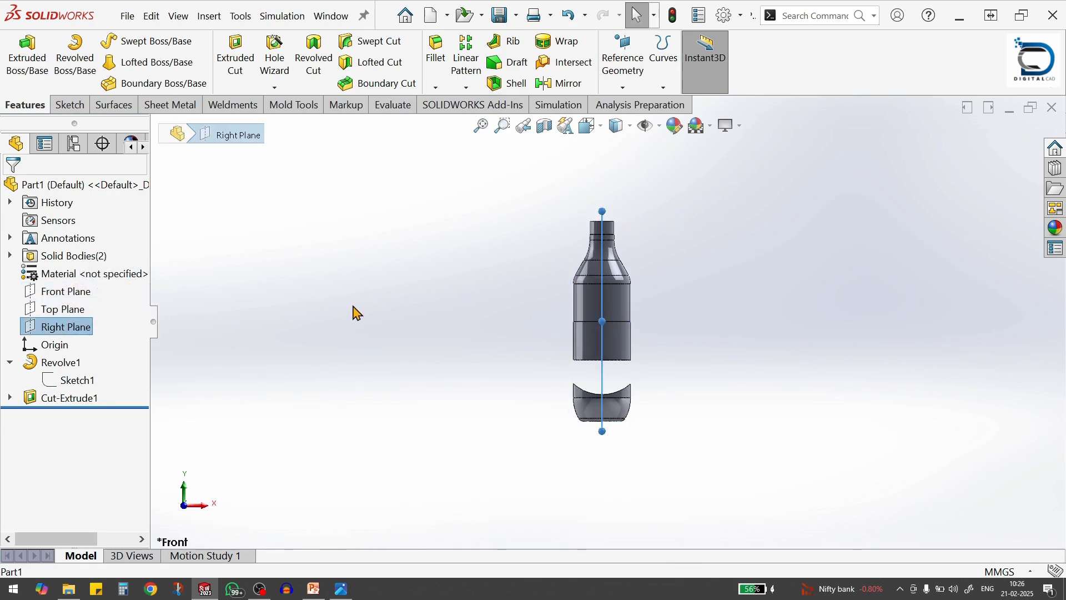
middle_click_drag(411, 295, 466, 329)
left_click(675, 335)
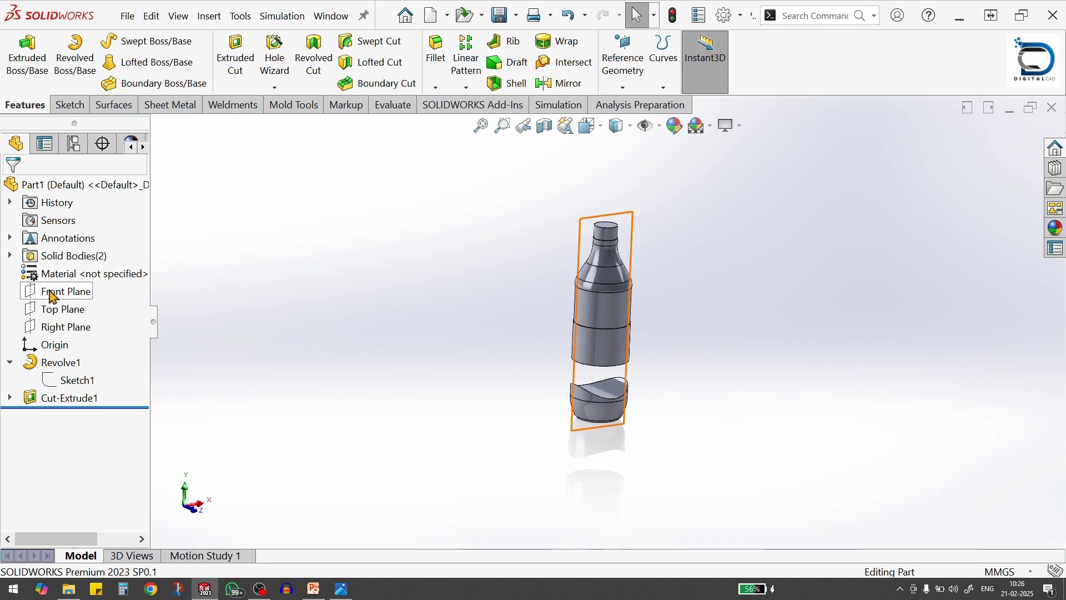
Create a mid reference plane between the Front Plane and the Right Plane
left_click(66, 292)
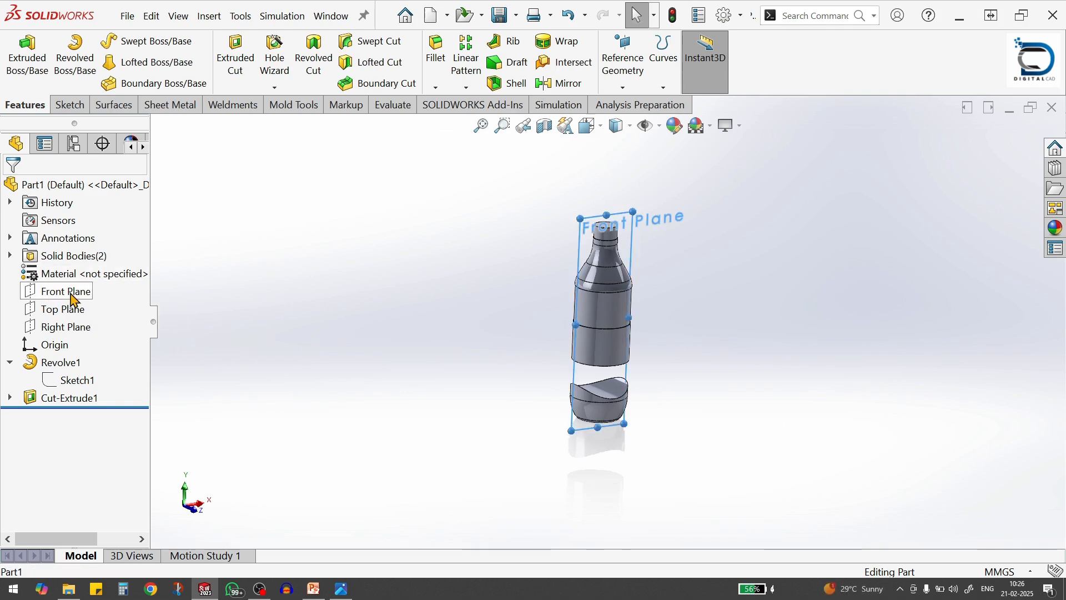
left_click(71, 331, "ctrl")
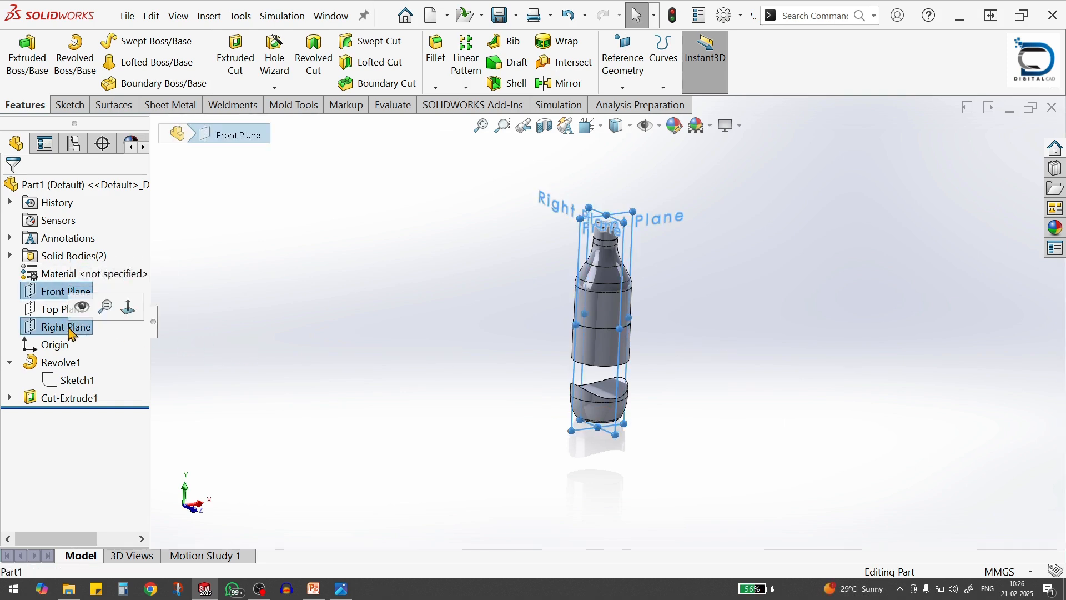
left_click(622, 91)
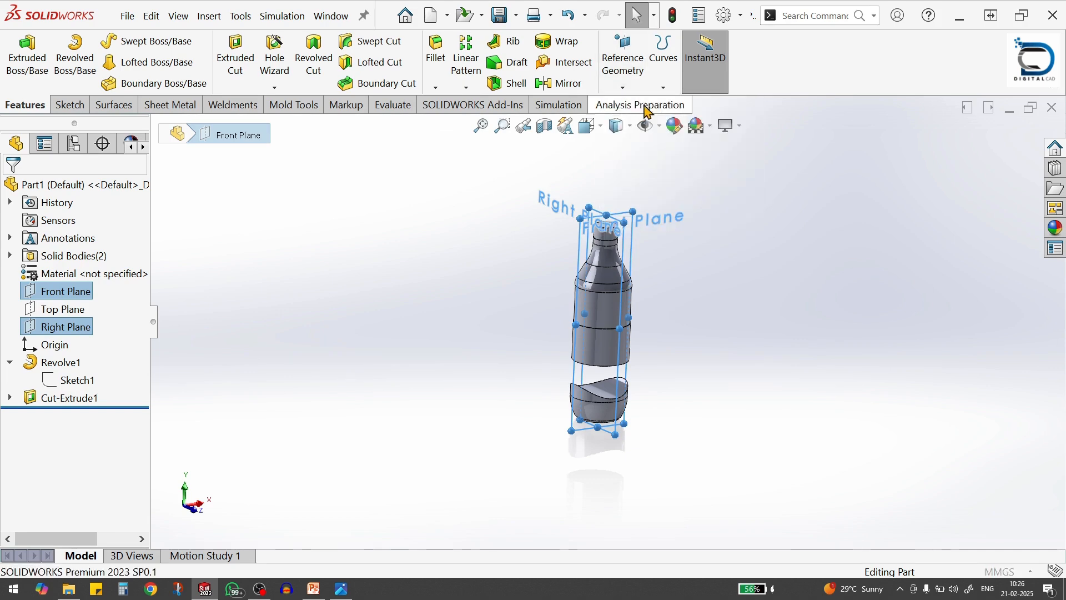
scroll(727, 226, "down", 1)
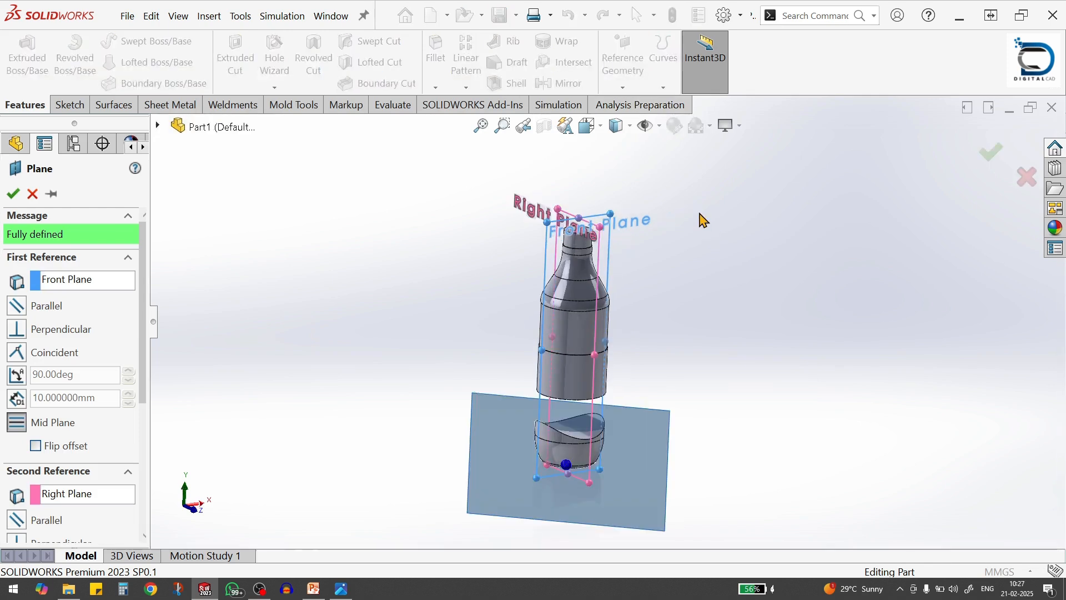
middle_click_drag(698, 212, 689, 317)
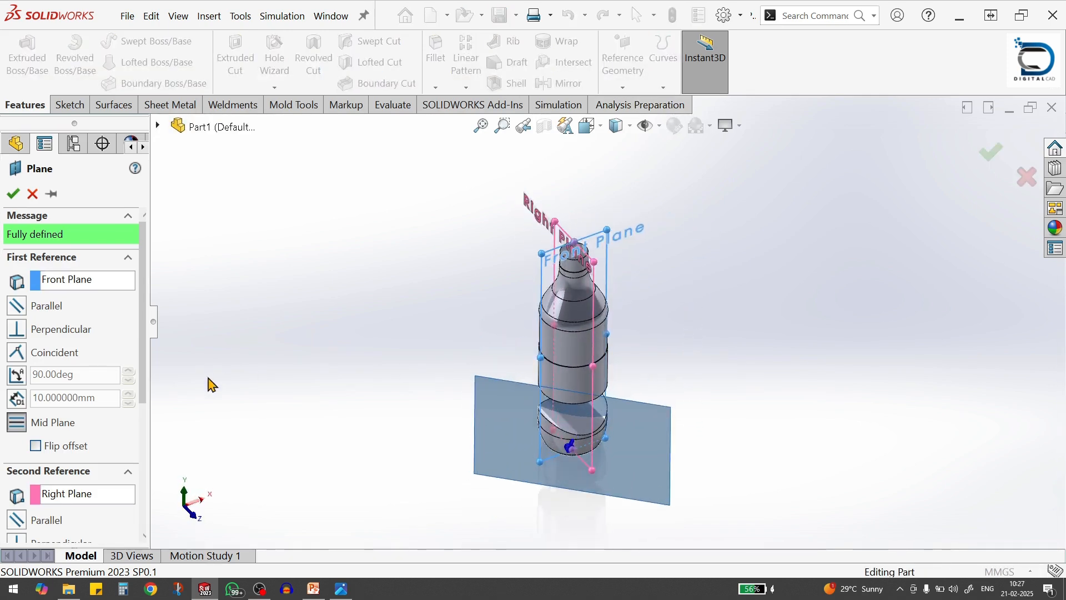
left_click(13, 195)
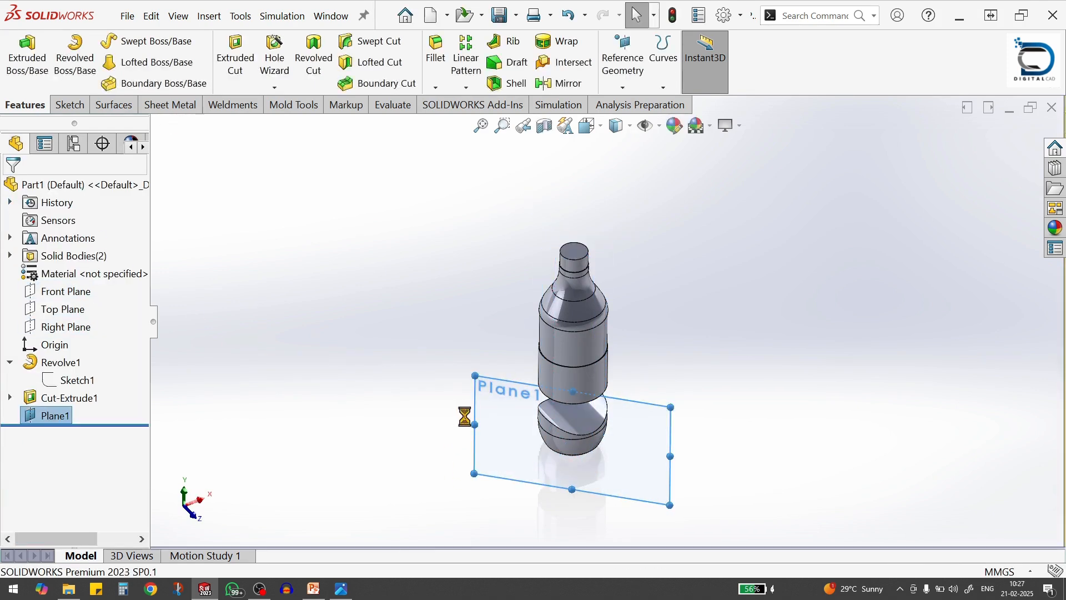
Enlarge the angled mid plane so it spans the whole bottle height, and start a sketch on it
left_click_drag(477, 387, 458, 171)
left_click(507, 335)
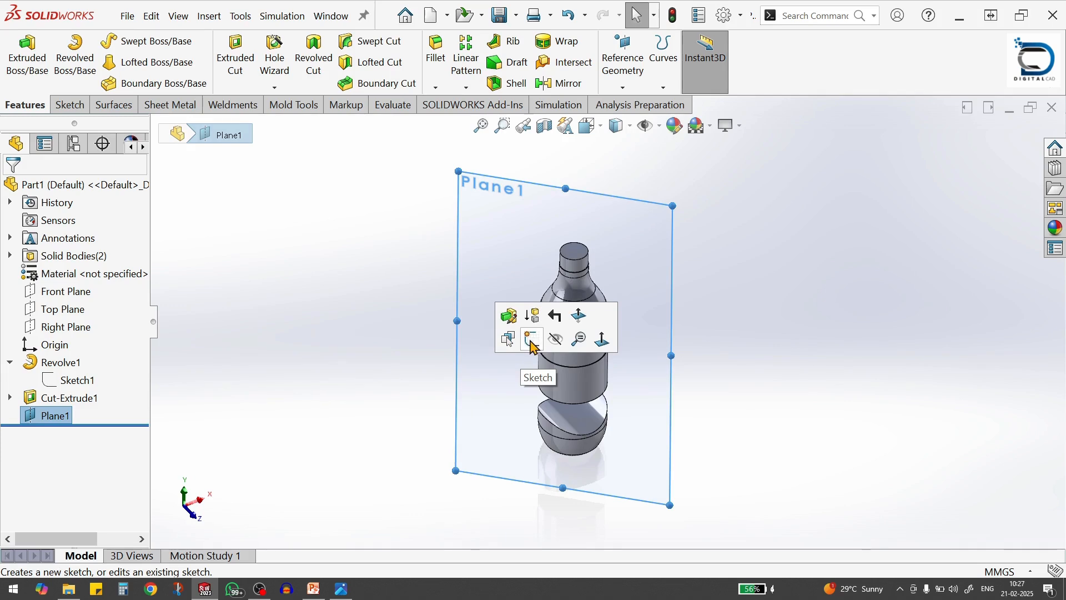
left_click(532, 344)
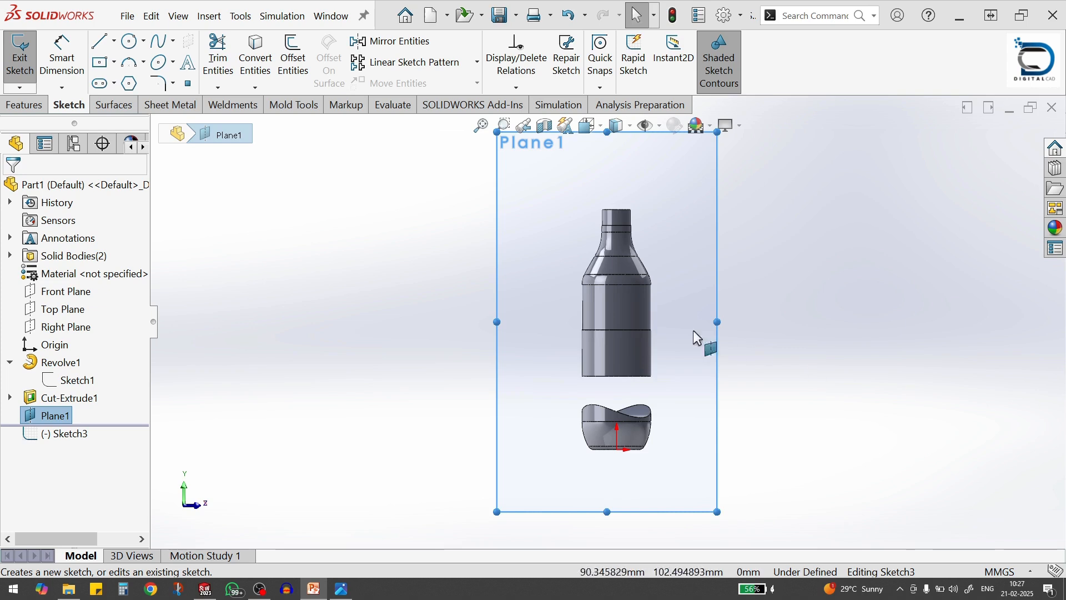
scroll(734, 405, "down", 2)
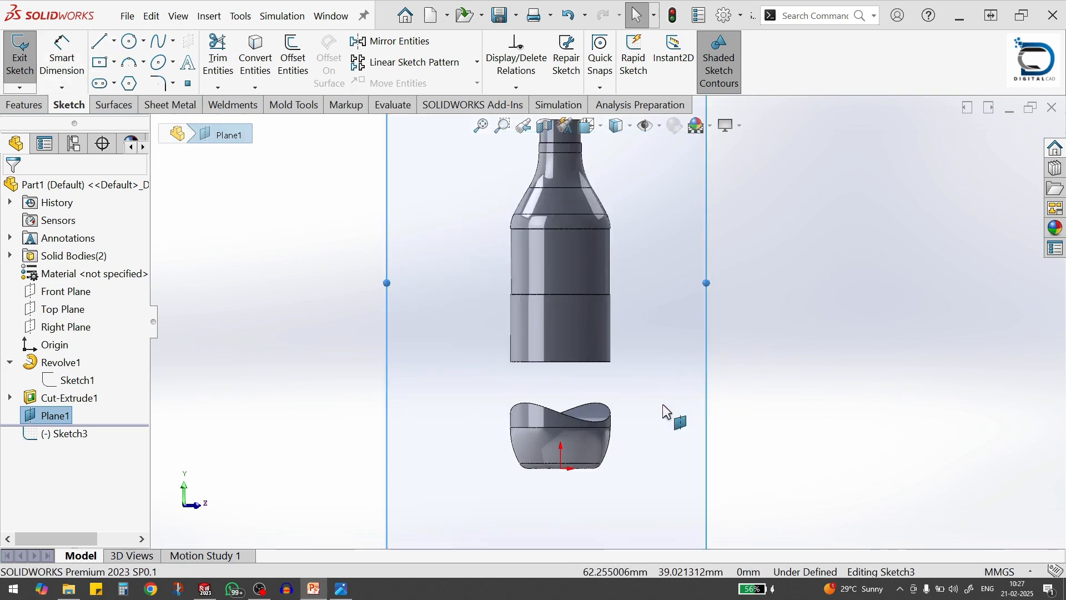
scroll(682, 425, "up", 3)
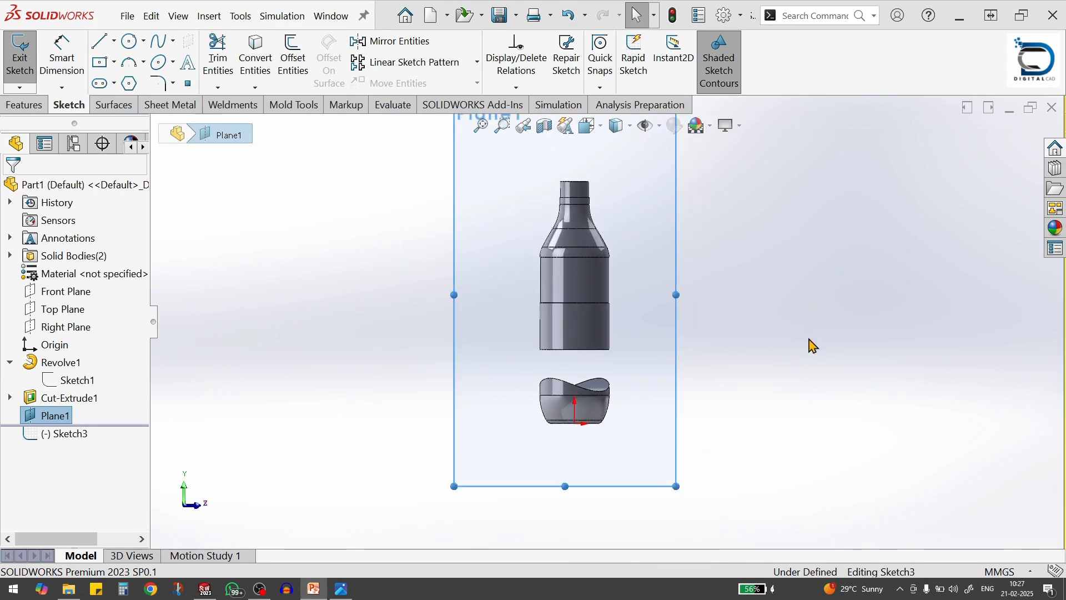
Sketch an open three-line outline along the upper body's lower end, spanning its full width with sides about 16 mm high
key("s")
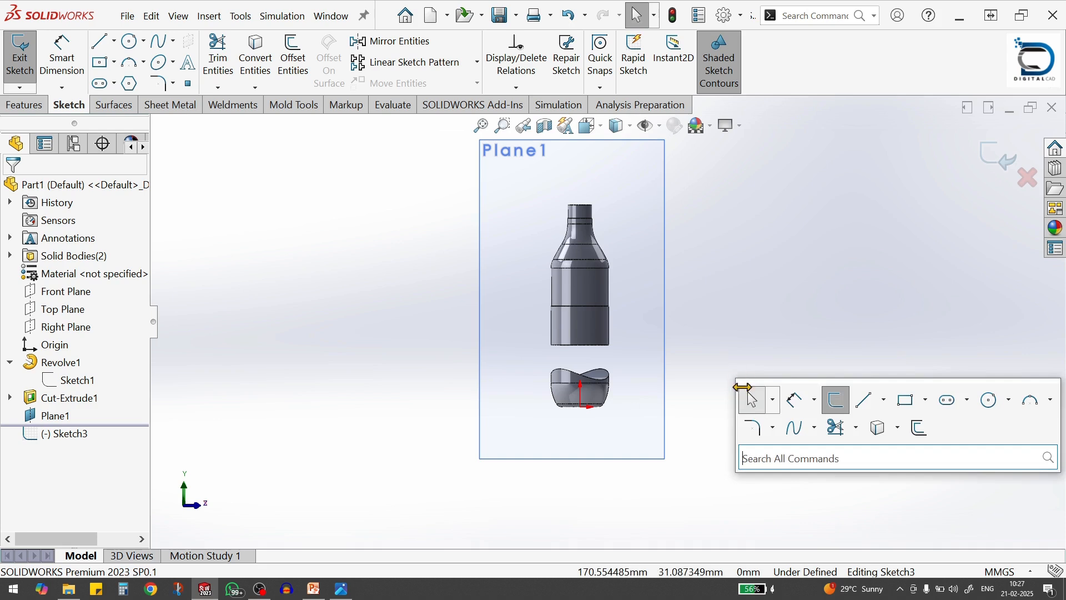
left_click(866, 398)
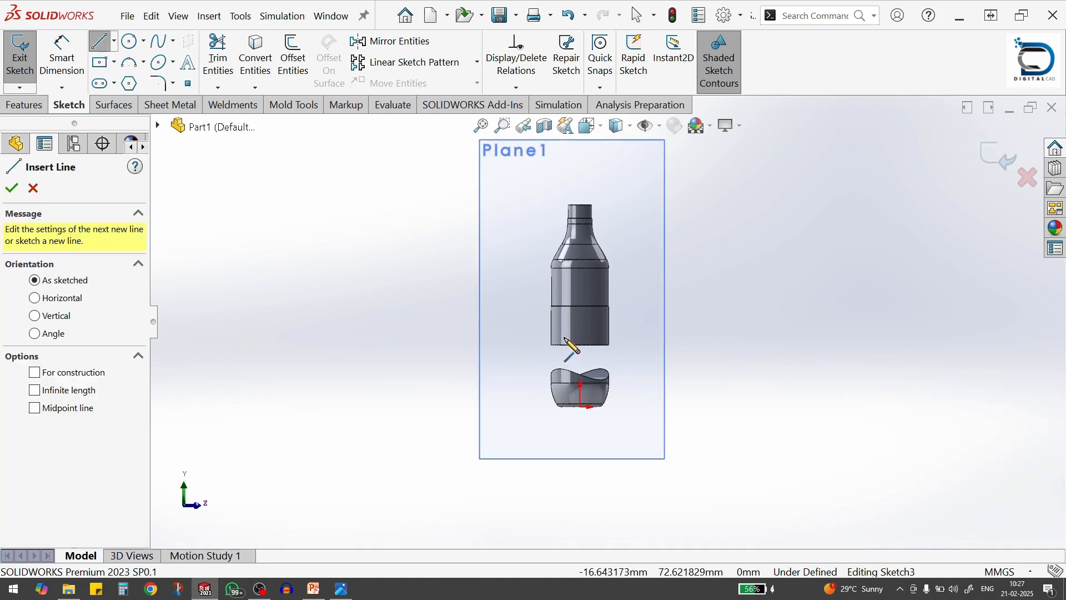
scroll(569, 354, "down", 3)
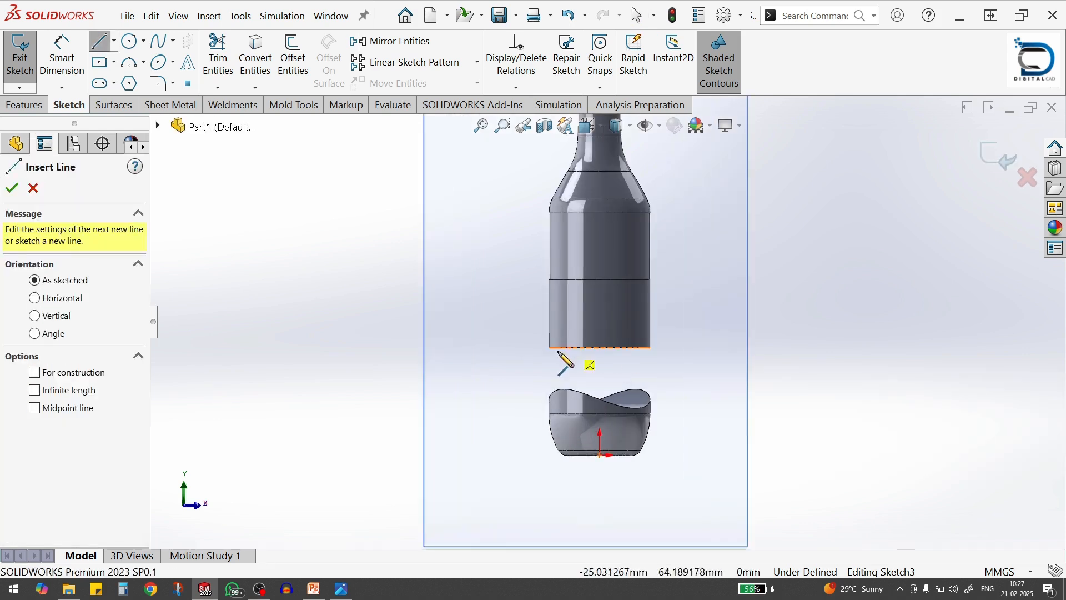
left_click(549, 314)
left_click(550, 348)
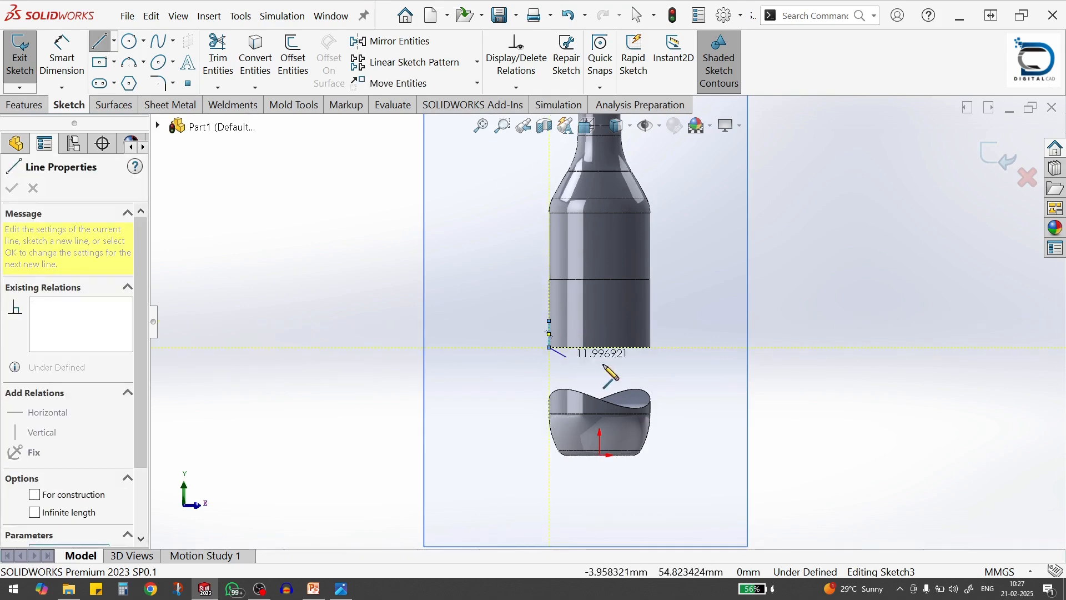
left_click(651, 348)
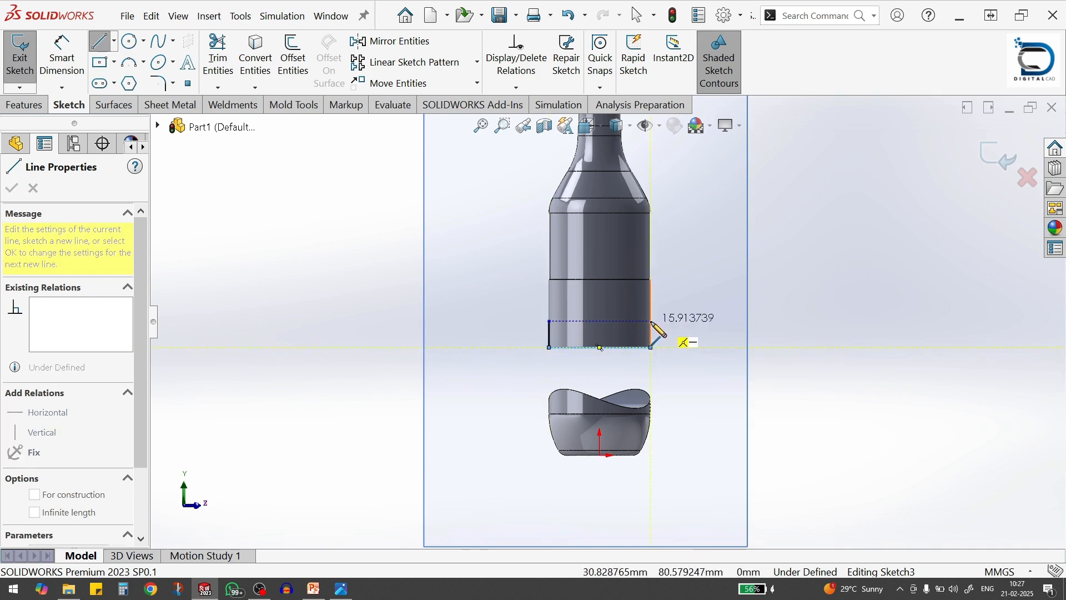
left_click(651, 321)
Close the outline with an upward-bulging three-point arc of about 68 mm radius between the upper ends of the side lines
key("s")
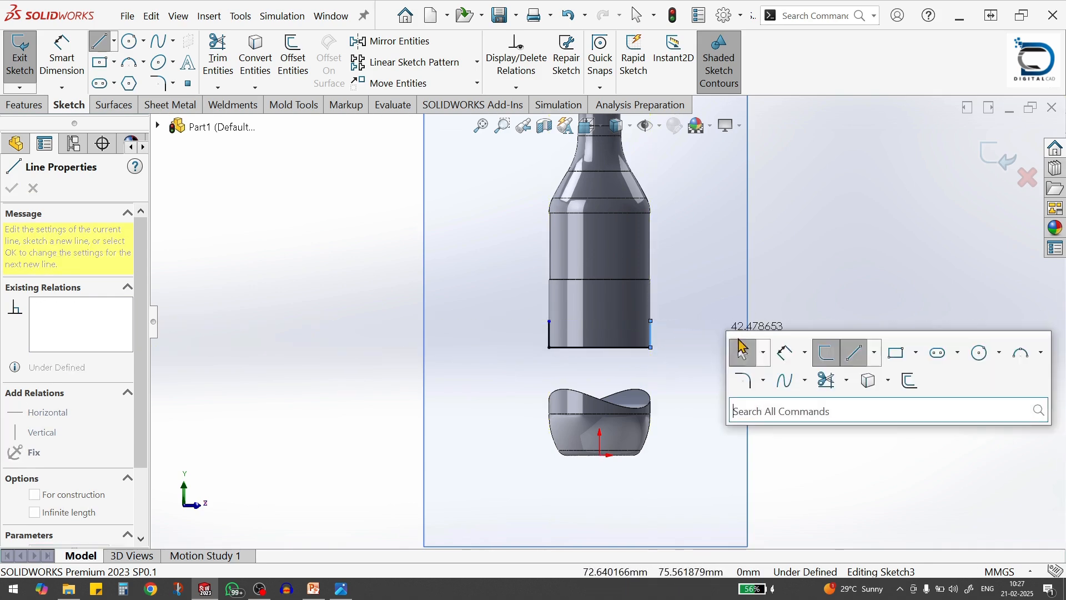
left_click(1024, 358)
scroll(611, 336, "down", 5)
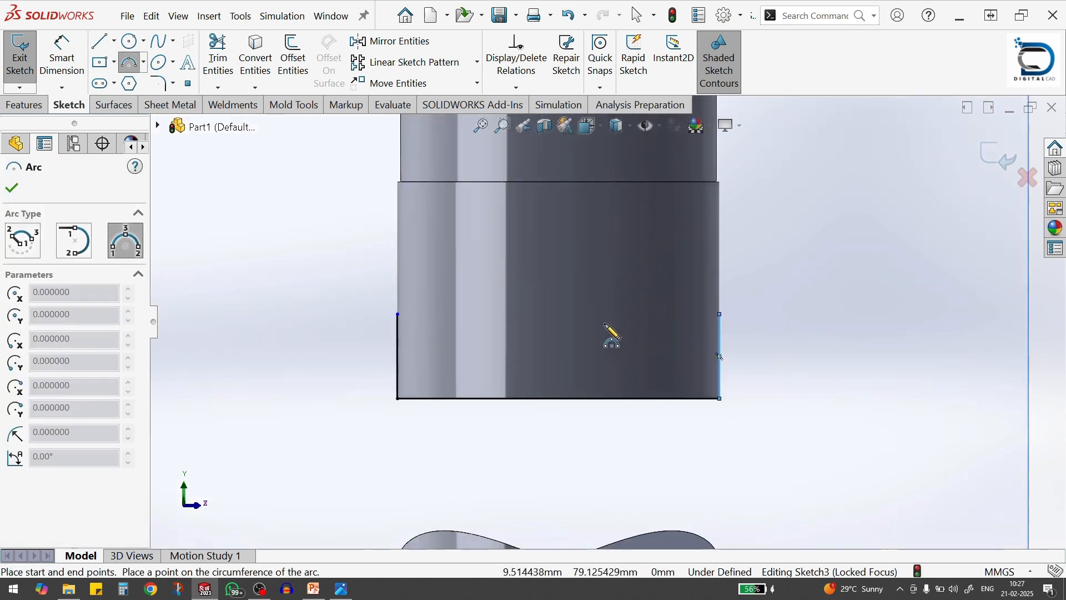
left_click(397, 314)
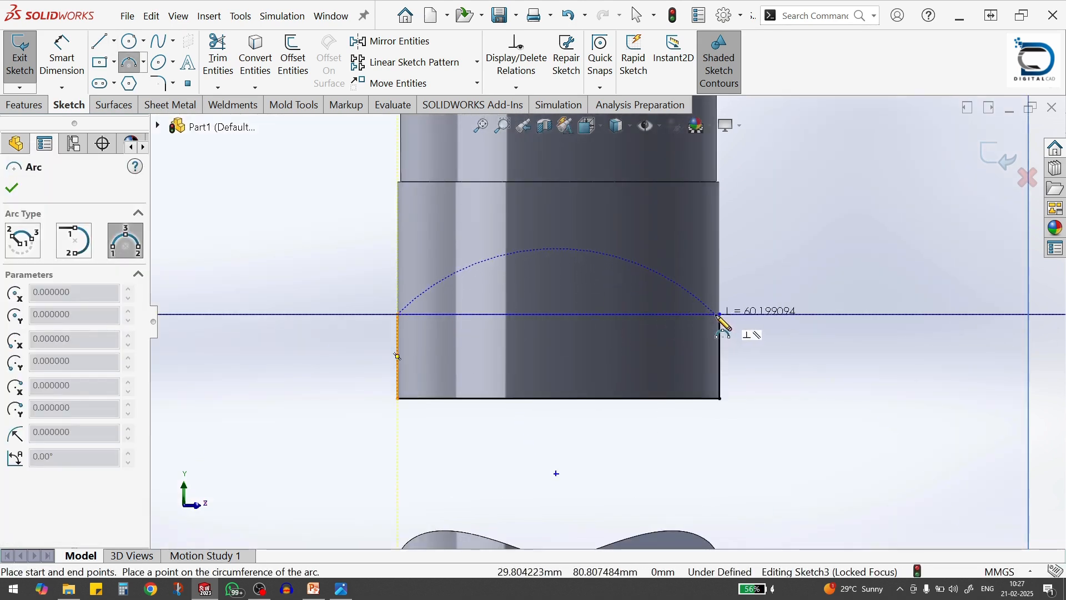
left_click(720, 315)
left_click(559, 276)
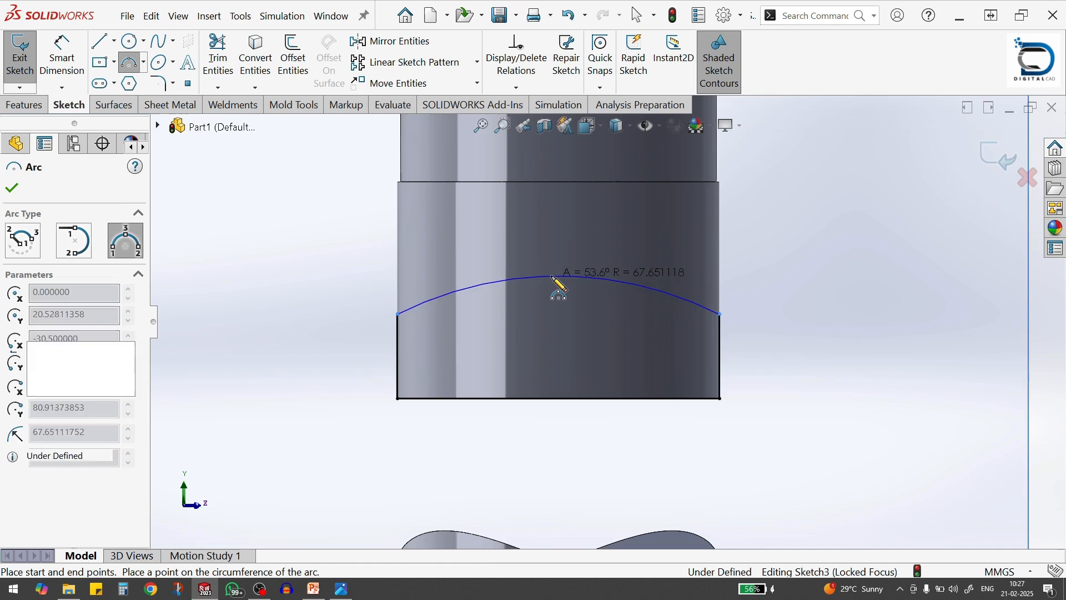
Dimension the arc's radius to 40 mm
key("s")
left_click(646, 380)
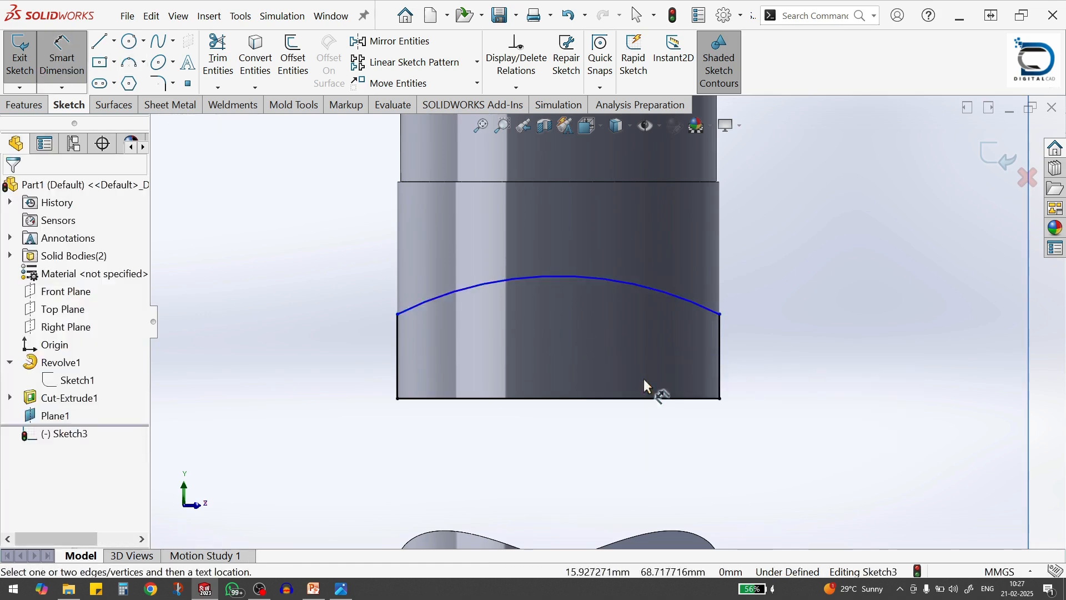
left_click(588, 278)
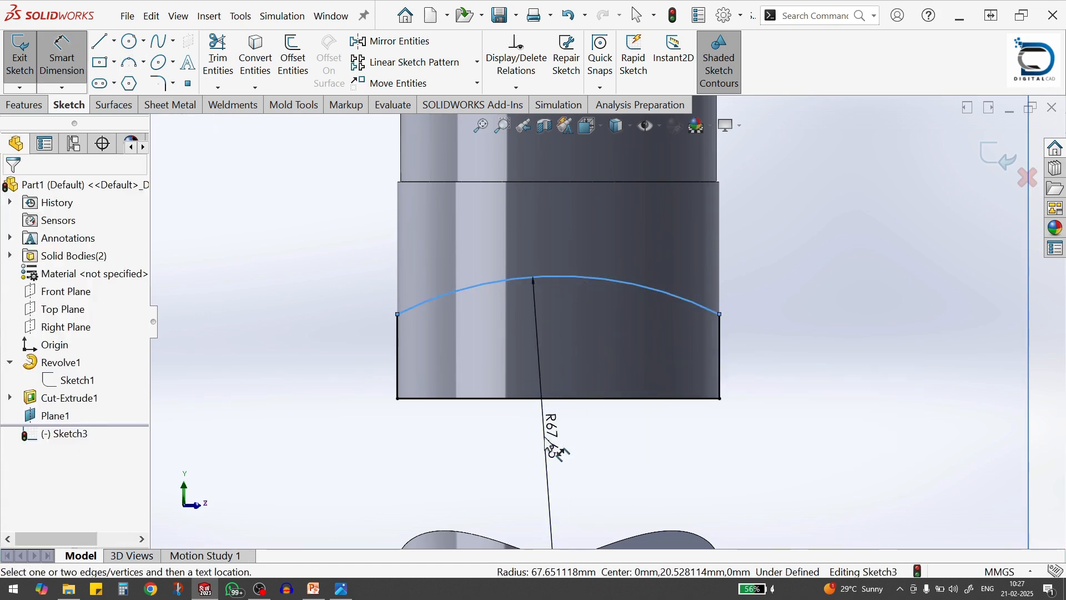
left_click(547, 438)
type("40")
key("Return")
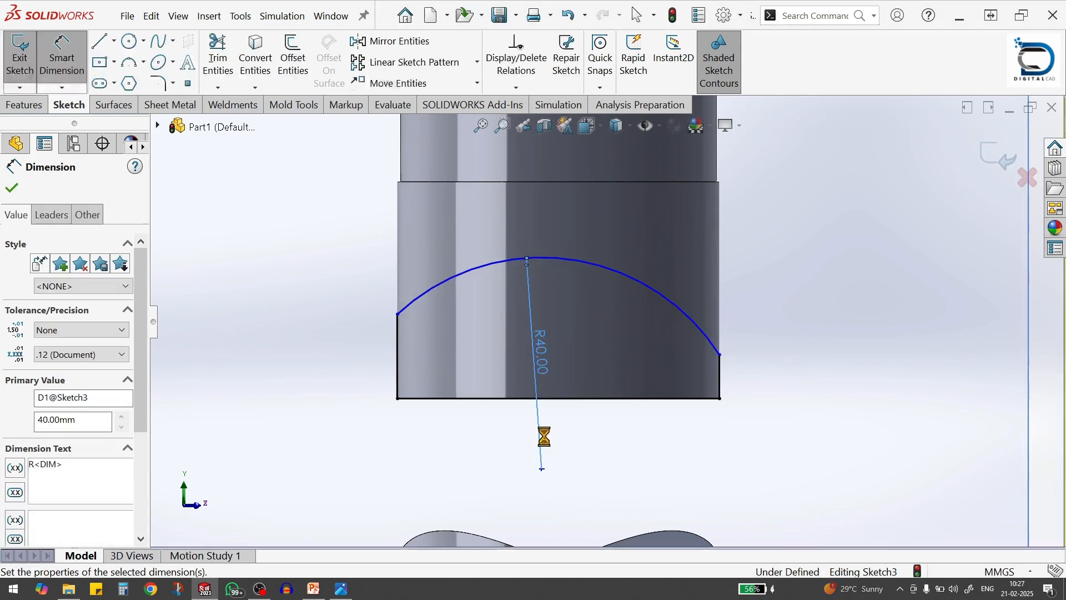
Dimension the outline's right vertical side to 20 mm
left_click(722, 384)
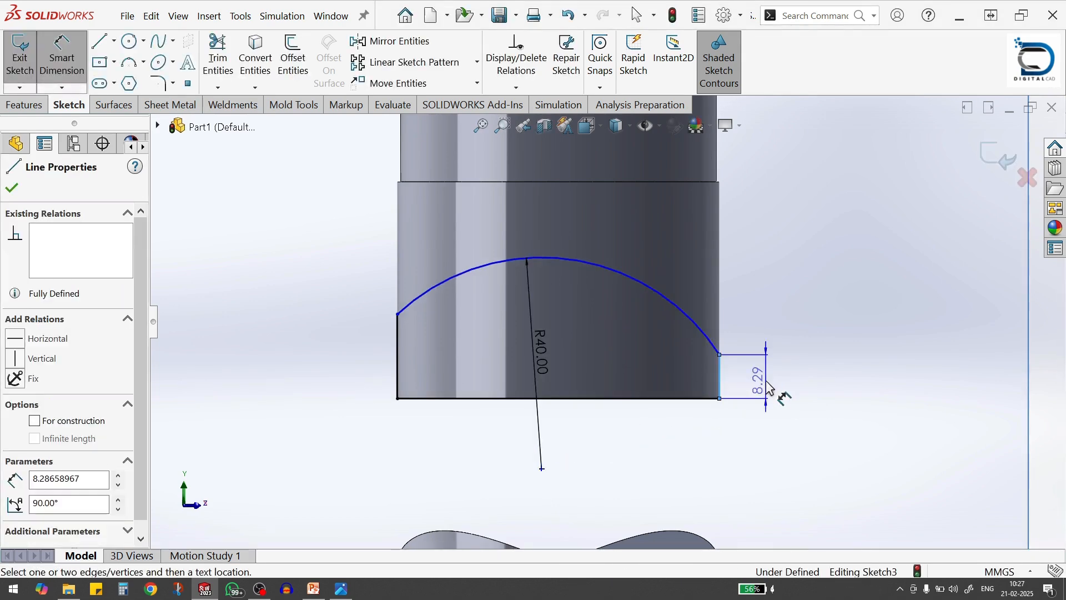
left_click(777, 398)
type("20")
key("Return")
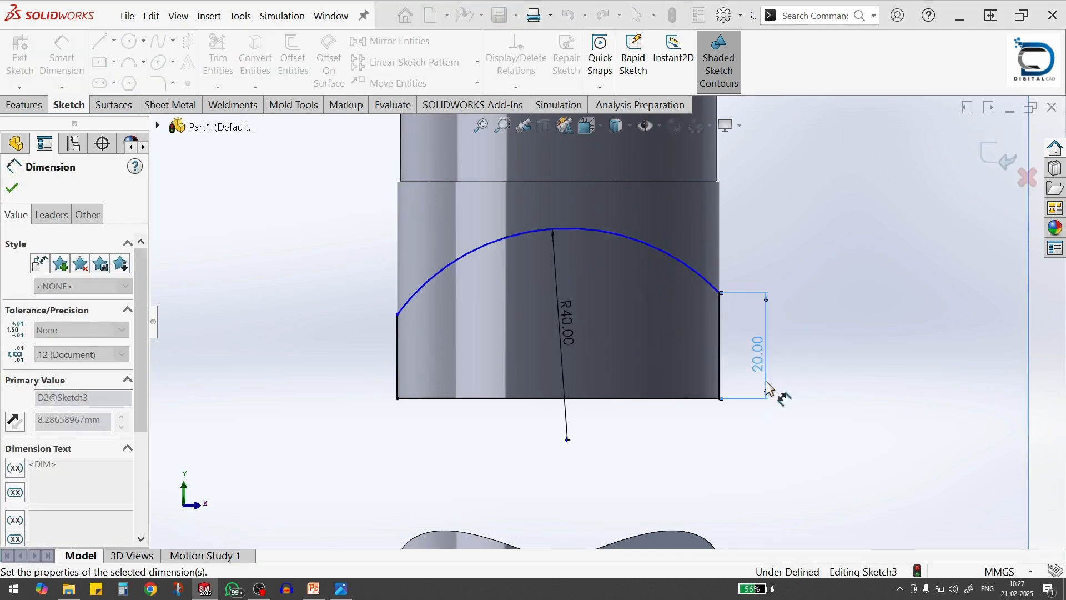
key("Escape")
Make the arc's two end points horizontal to each other
left_click(720, 292)
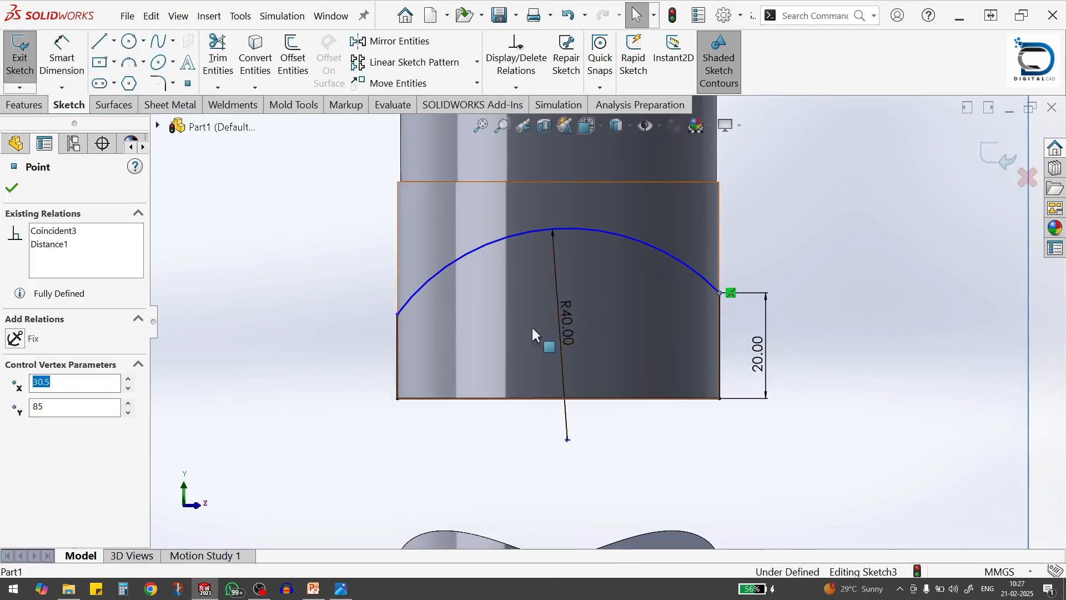
left_click(398, 315, "ctrl")
left_click(435, 256)
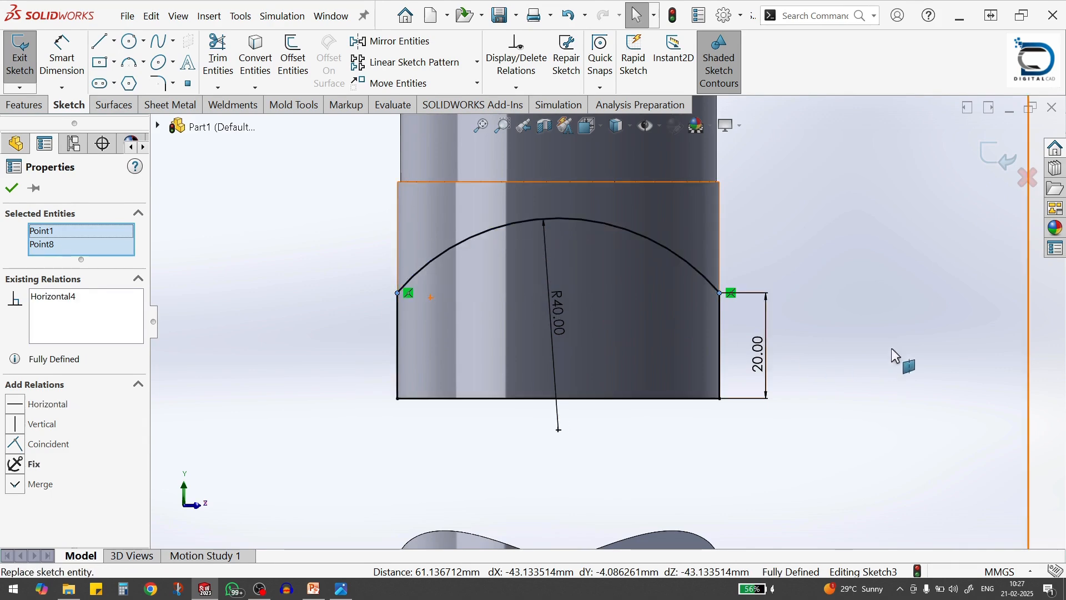
left_click(894, 350)
Extrude-cut the arched profile from the upper bottle body using Through All - Both
scroll(611, 333, "up", 5)
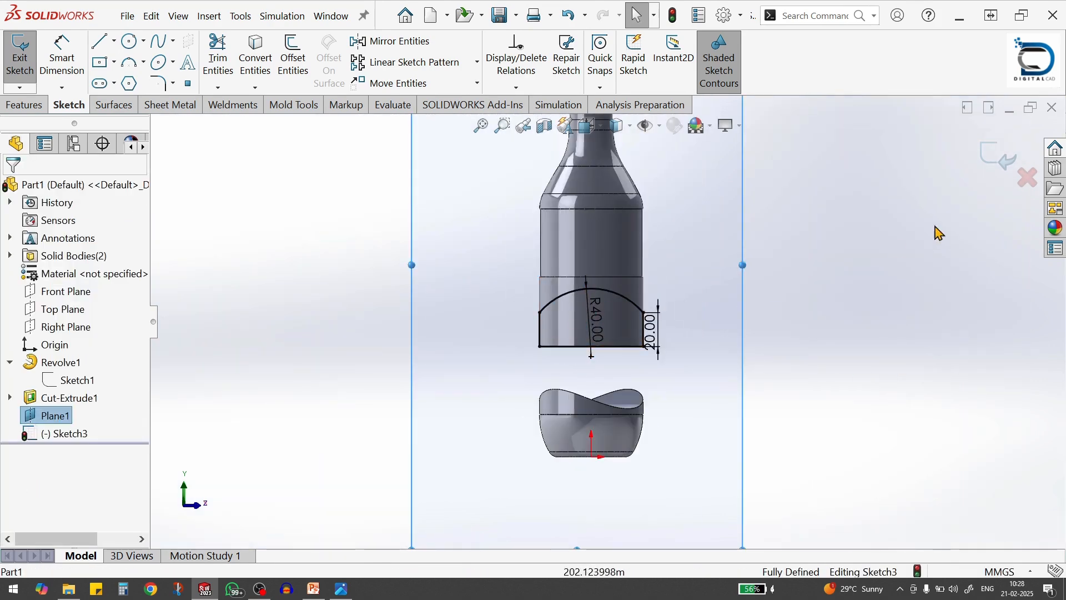
left_click(993, 155)
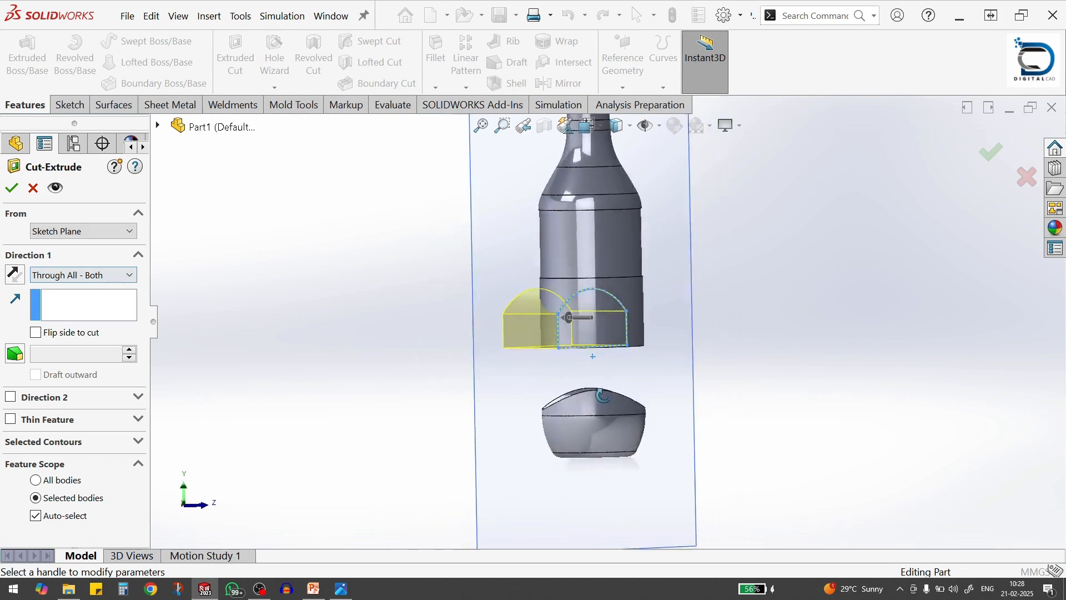
left_click(83, 277)
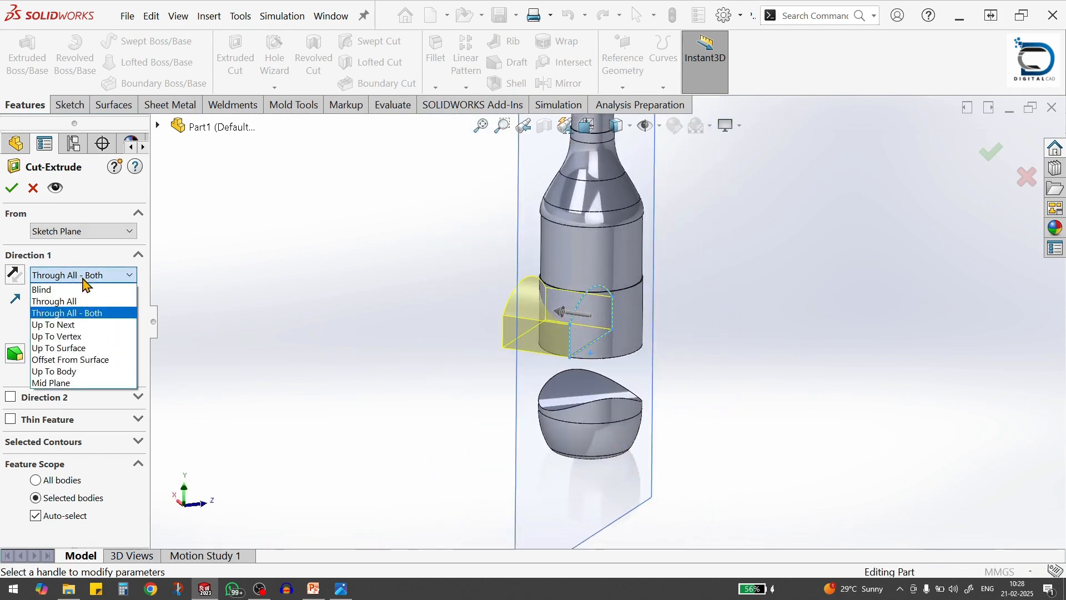
left_click(67, 313)
left_click(84, 276)
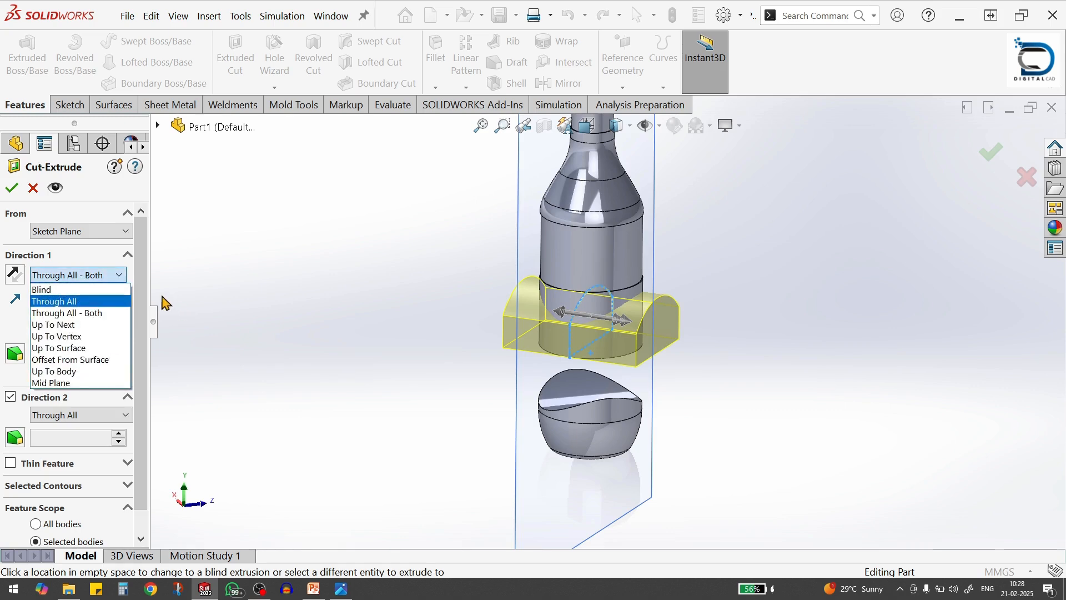
left_click(272, 332)
left_click(16, 189)
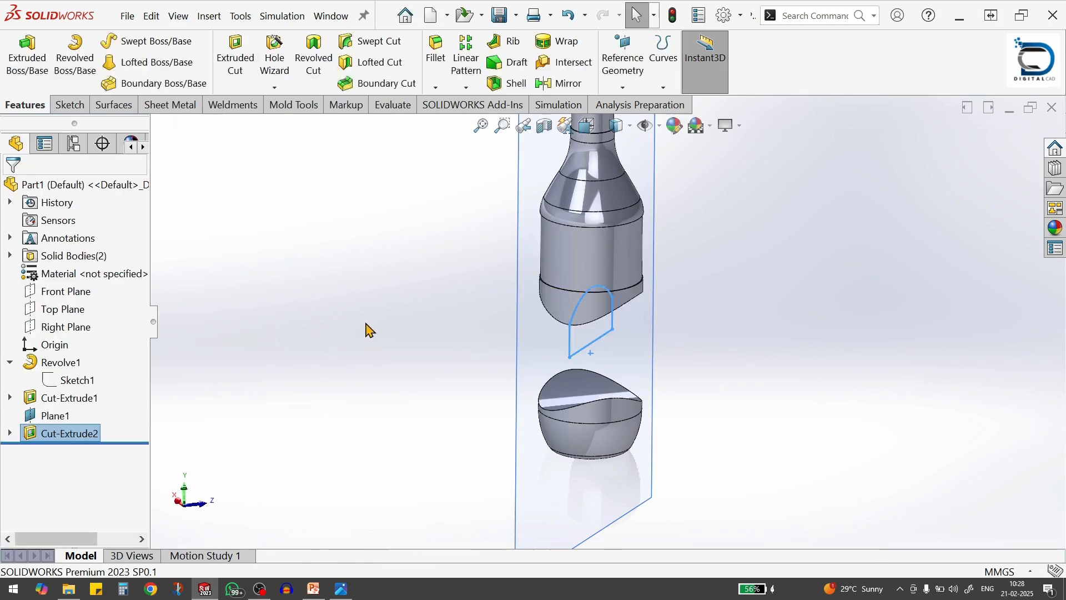
Examine the curved cuts on the upper and lower bottle bodies from the front, back, right and angled views
middle_click_drag(585, 392, 626, 360)
key("ctrl+1")
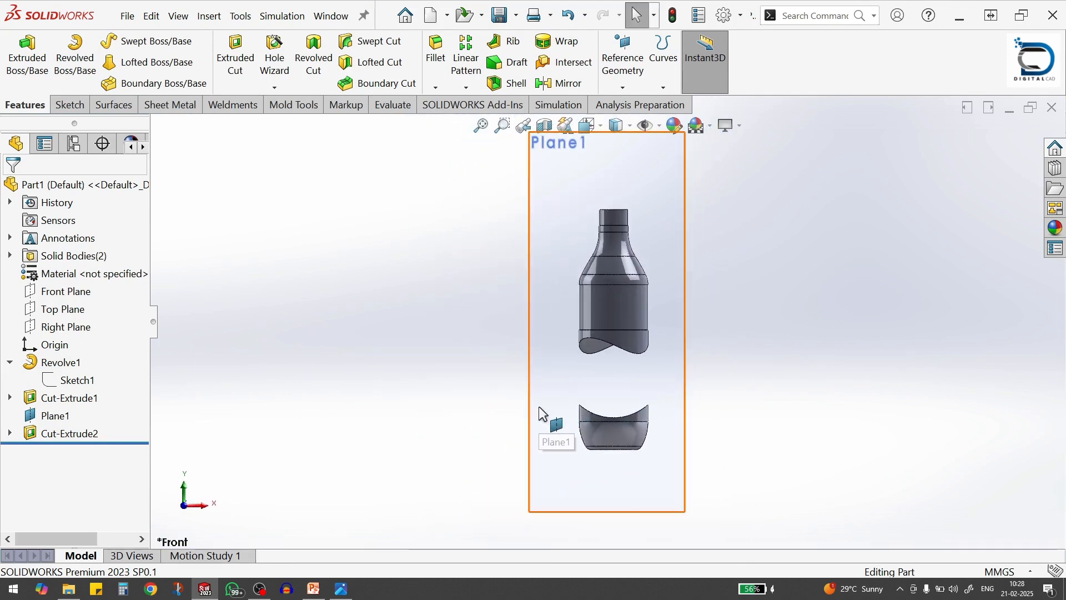
key("ctrl+2")
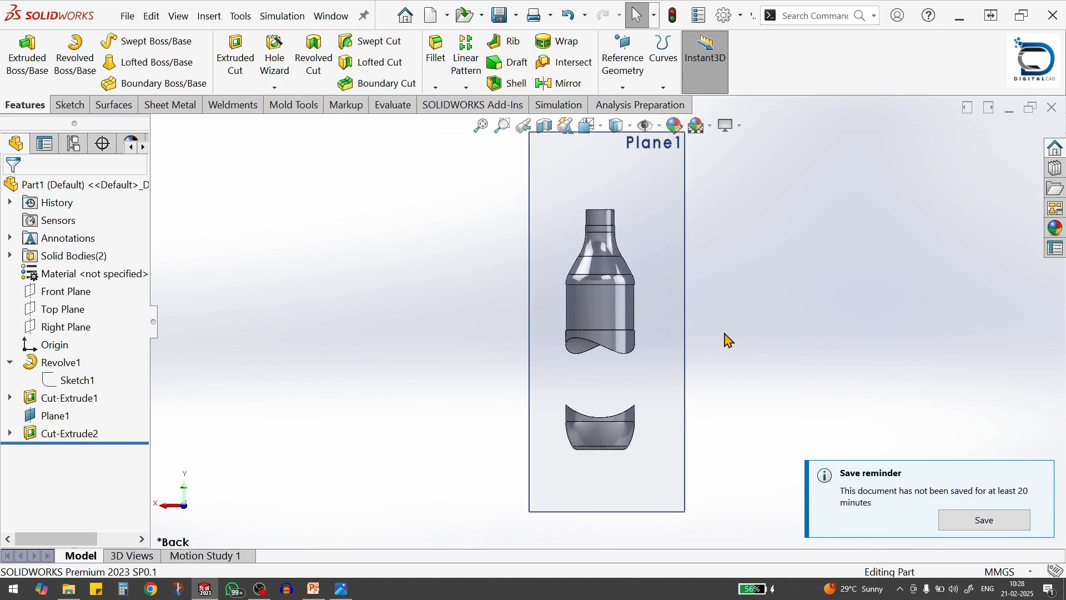
middle_click_drag(698, 292, 735, 364)
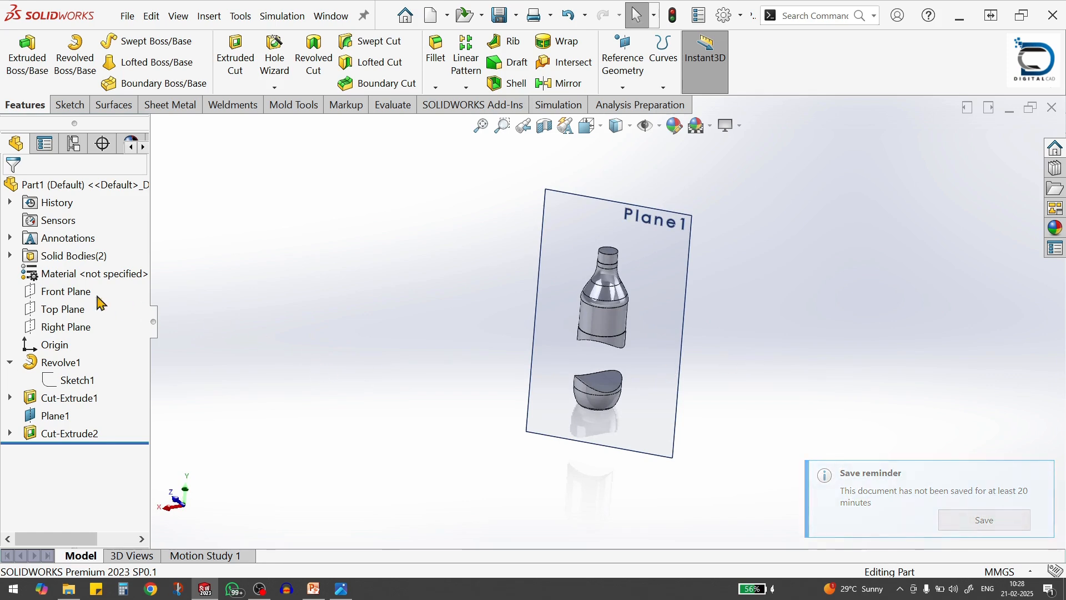
left_click(65, 292)
left_click(153, 273)
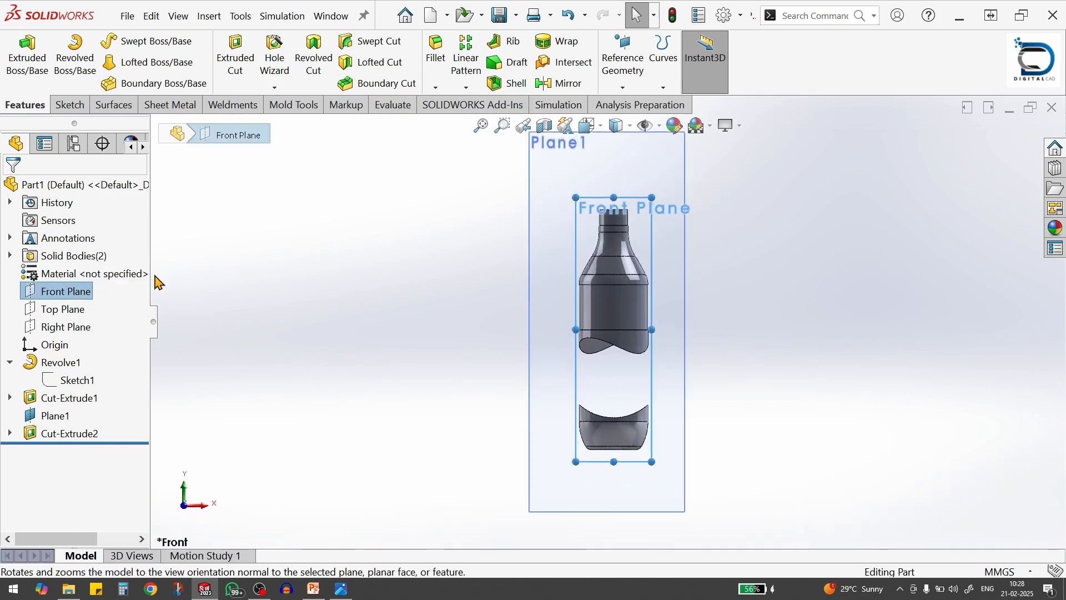
left_click(103, 327)
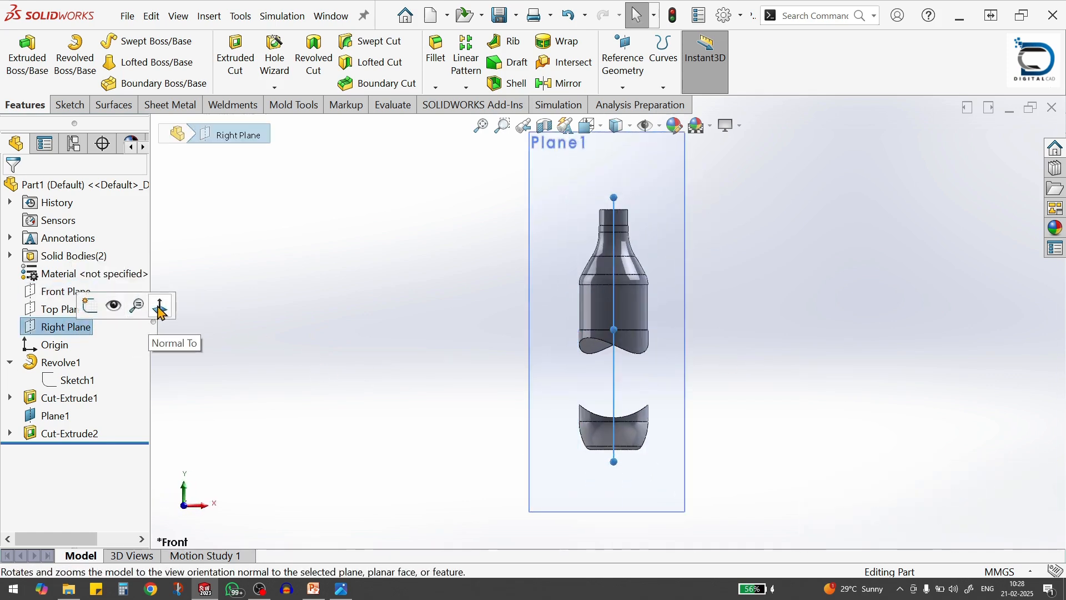
left_click(161, 308)
left_click(769, 402)
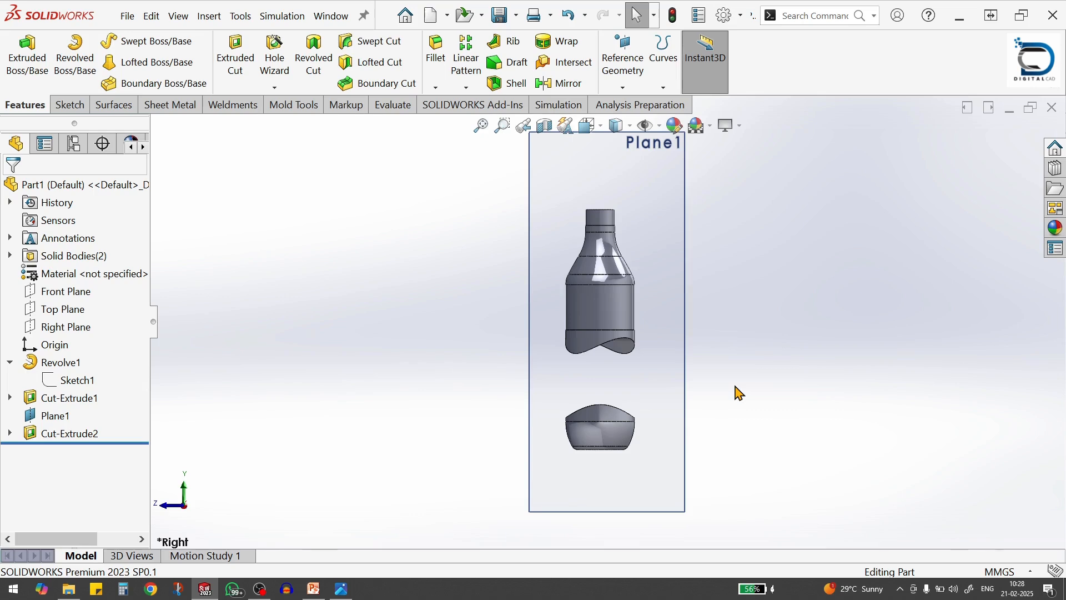
key("shift+Left")
key("shift+Right")
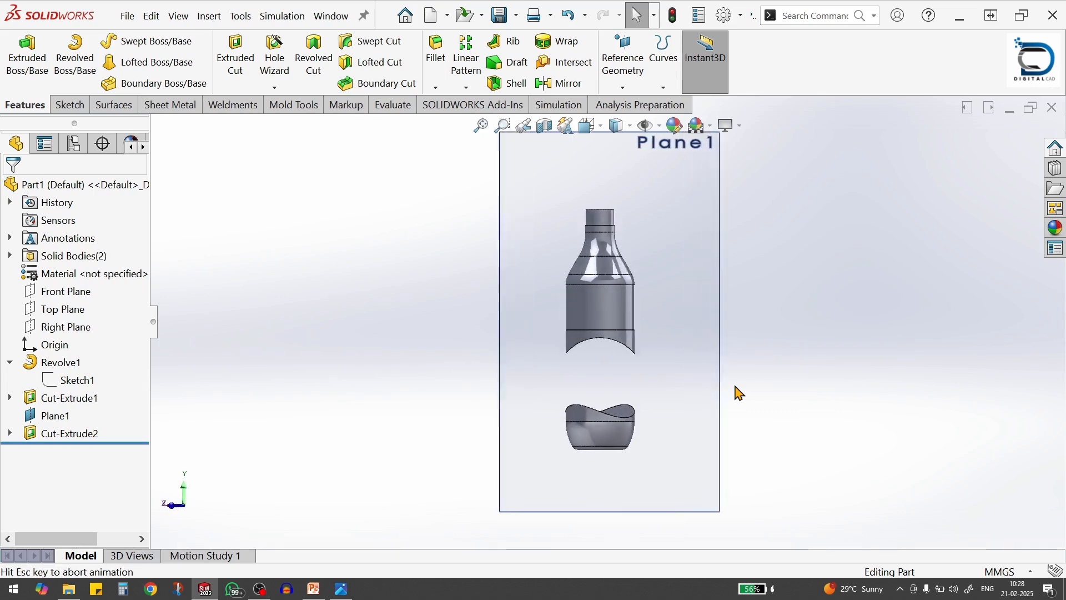
scroll(750, 381, "up", 3)
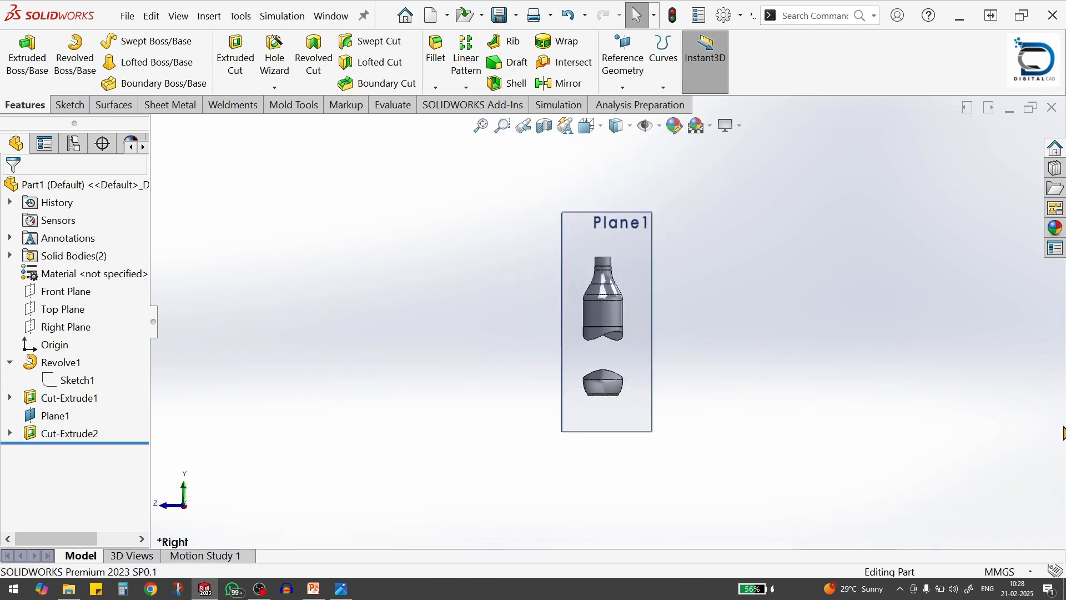
key("alt+Tab")
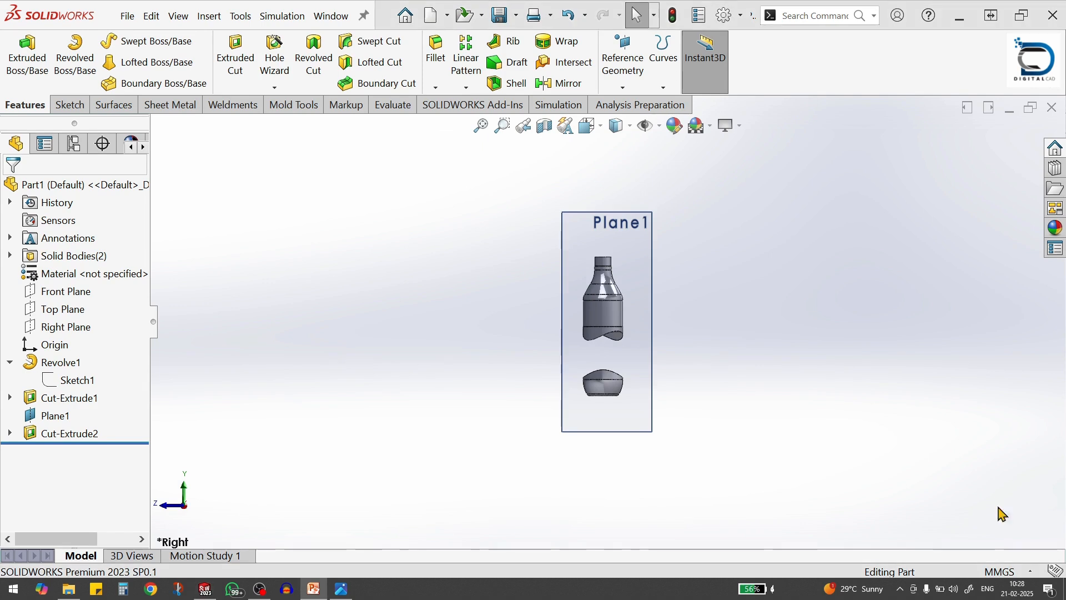
middle_click_drag(648, 392, 741, 408)
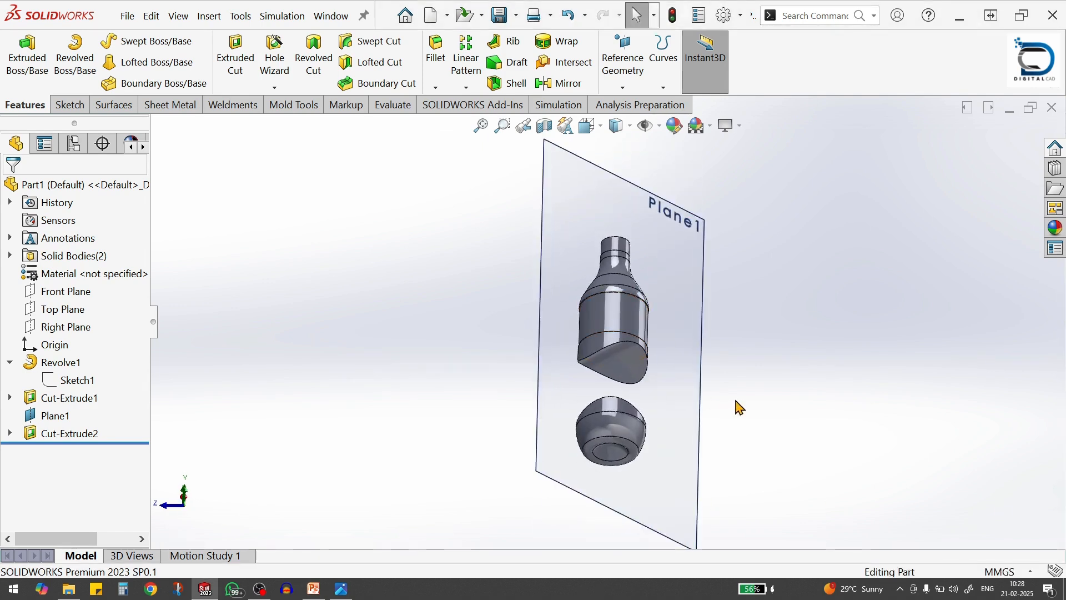
Switch to the Bottle Dimension.jpg reference drawing, examine the bottle's side views, and return to the SOLIDWORKS part
scroll(639, 363, "down", 2)
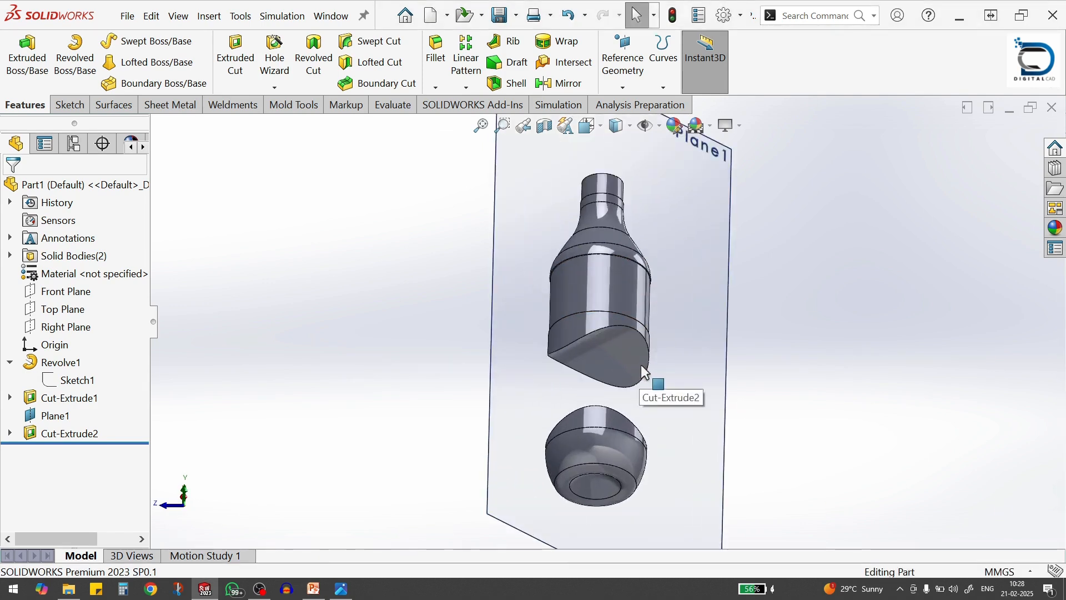
key("alt+Tab")
left_click(759, 272)
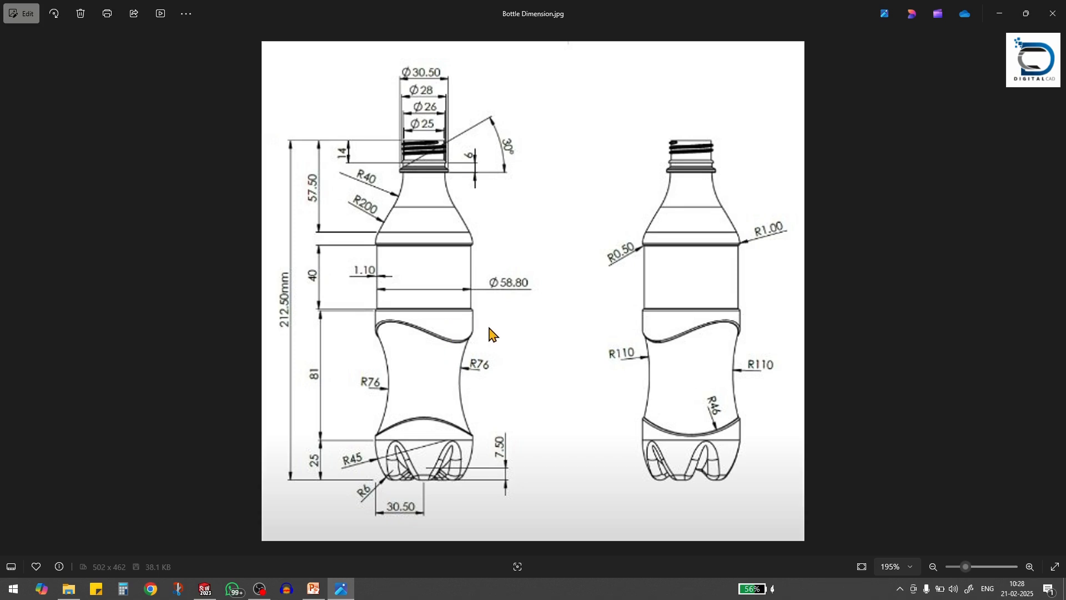
key("alt+Tab")
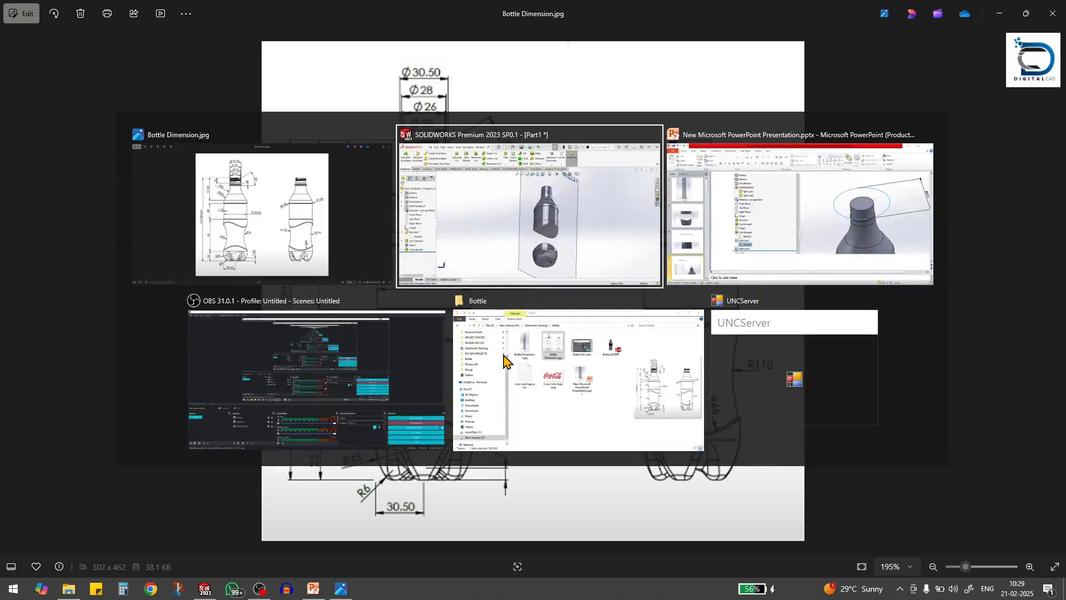
left_click(837, 224)
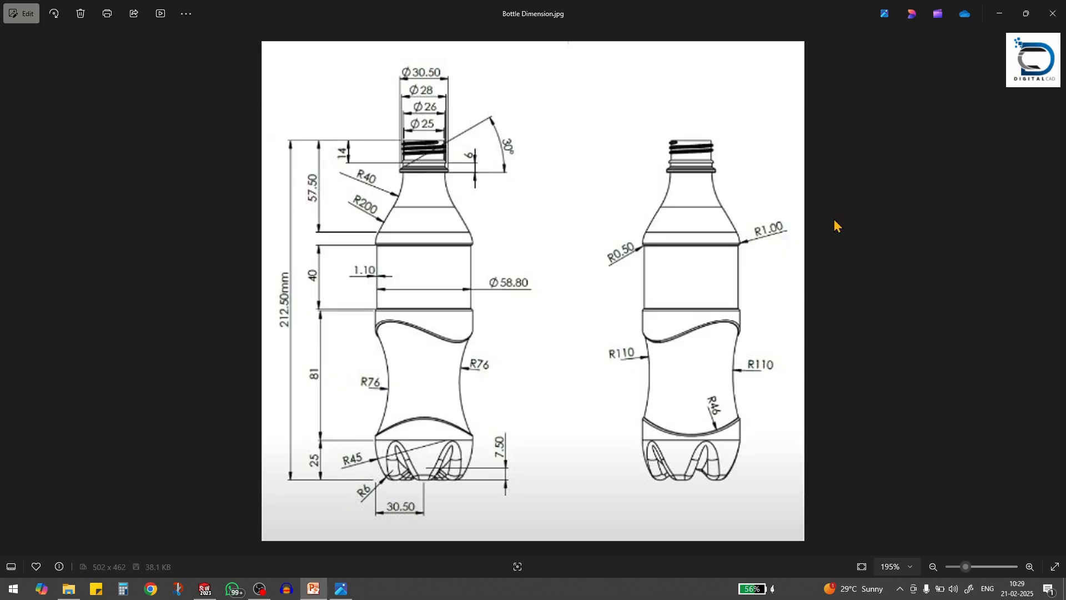
key("alt+Tab")
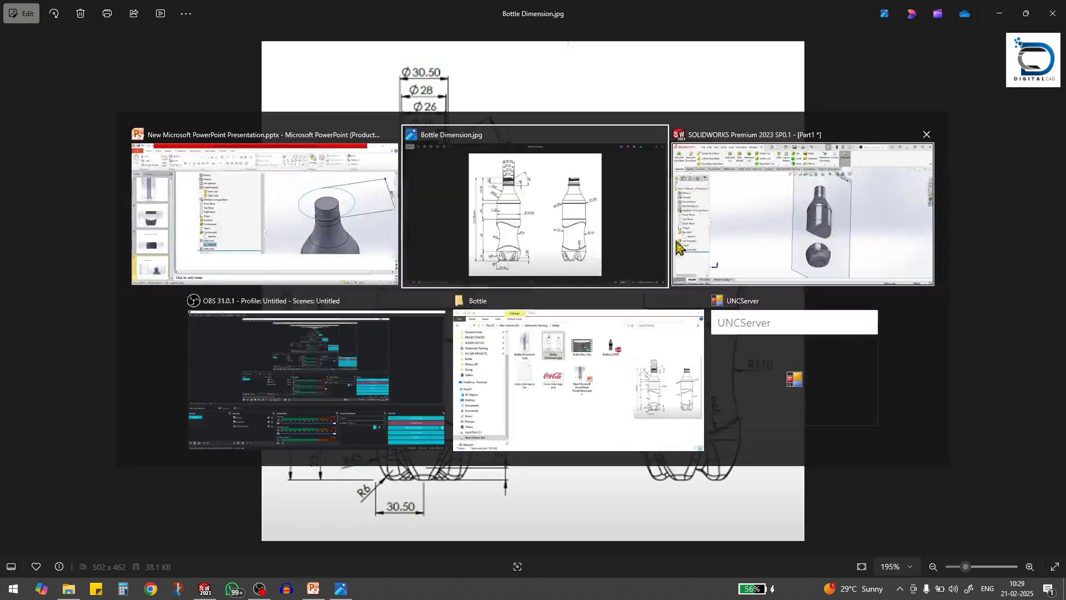
key("alt+Tab")
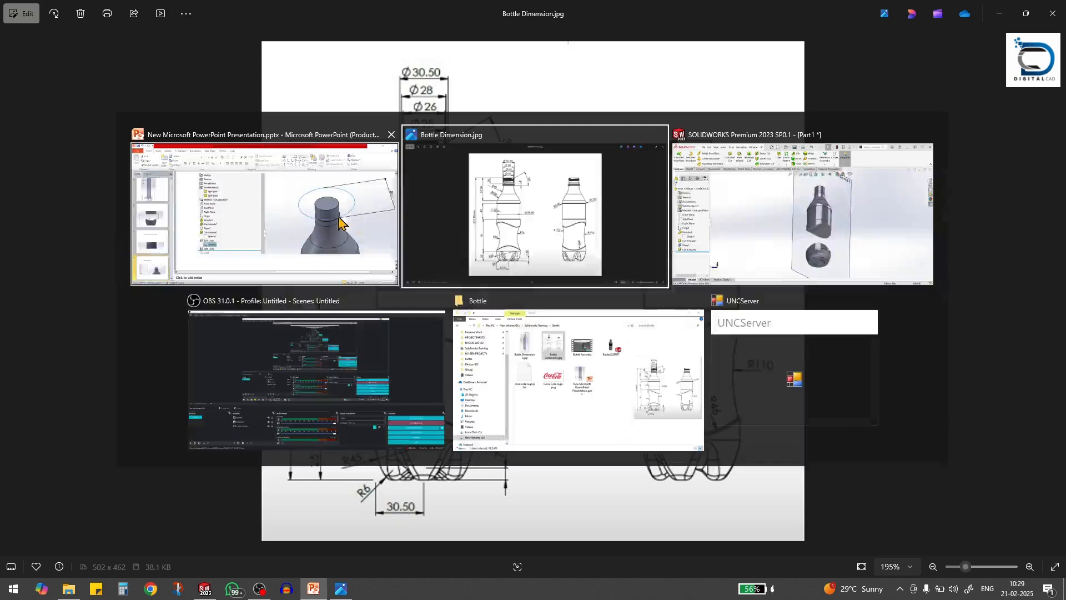
left_click(825, 236)
Hide the angled reference plane Plane1 around the bottle bodies
key("f")
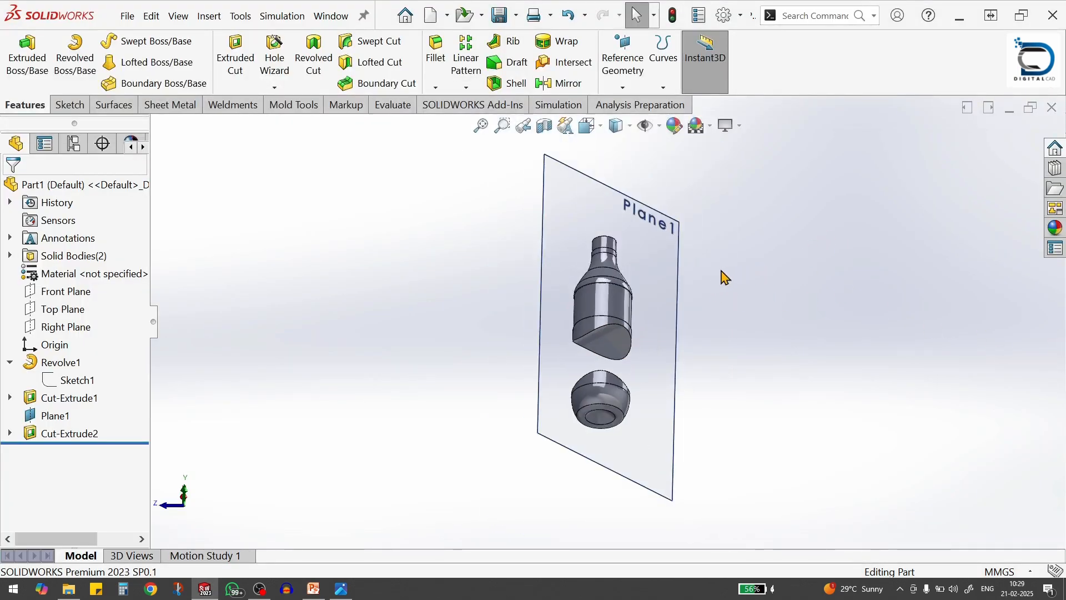
middle_click_drag(726, 276, 798, 316)
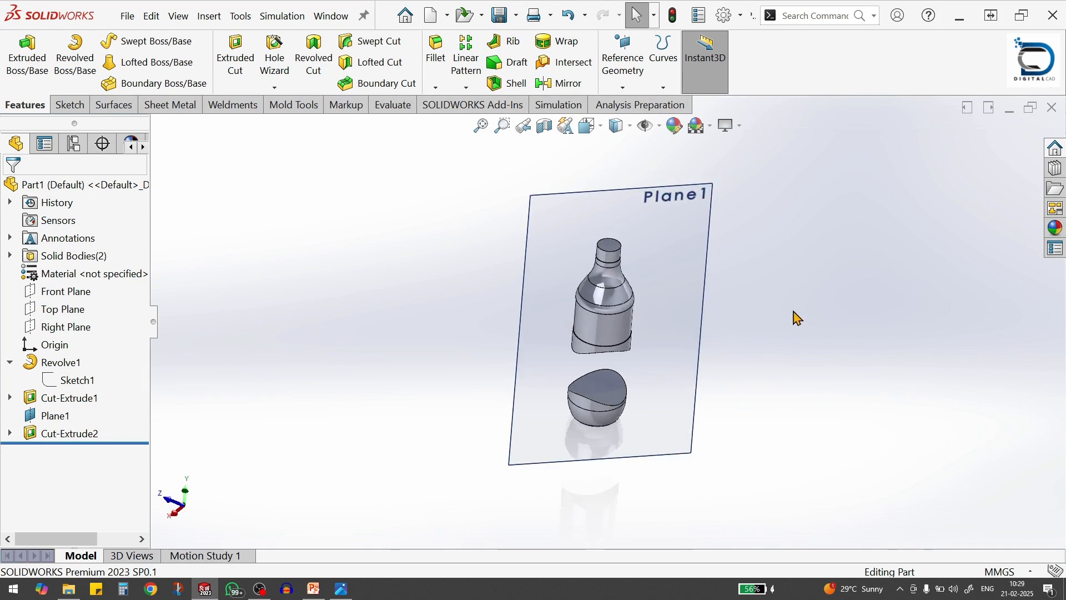
left_click(663, 243)
left_click(742, 205)
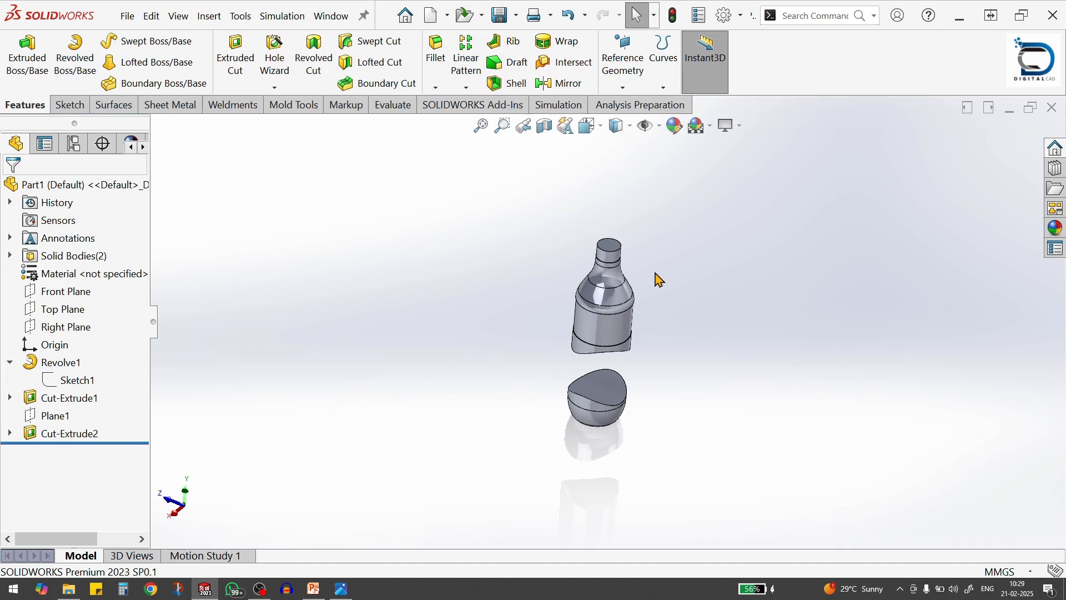
Start a sketch on the top face of the bottle neck and draw a circle about 110 mm in diameter centred on the origin
scroll(659, 279, "down", 2)
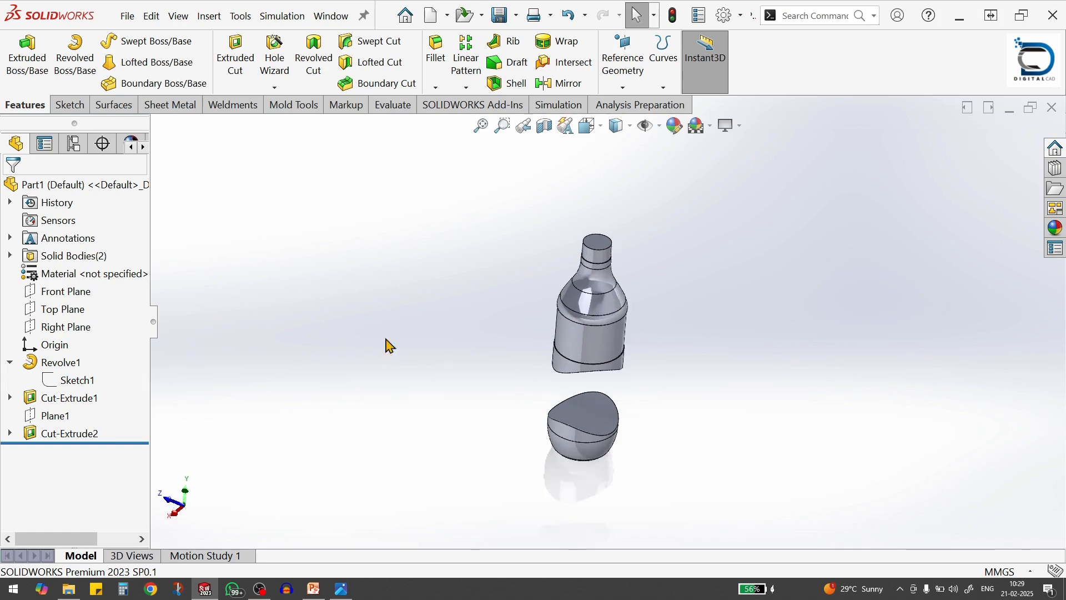
scroll(580, 288, "down", 2)
left_click(599, 232)
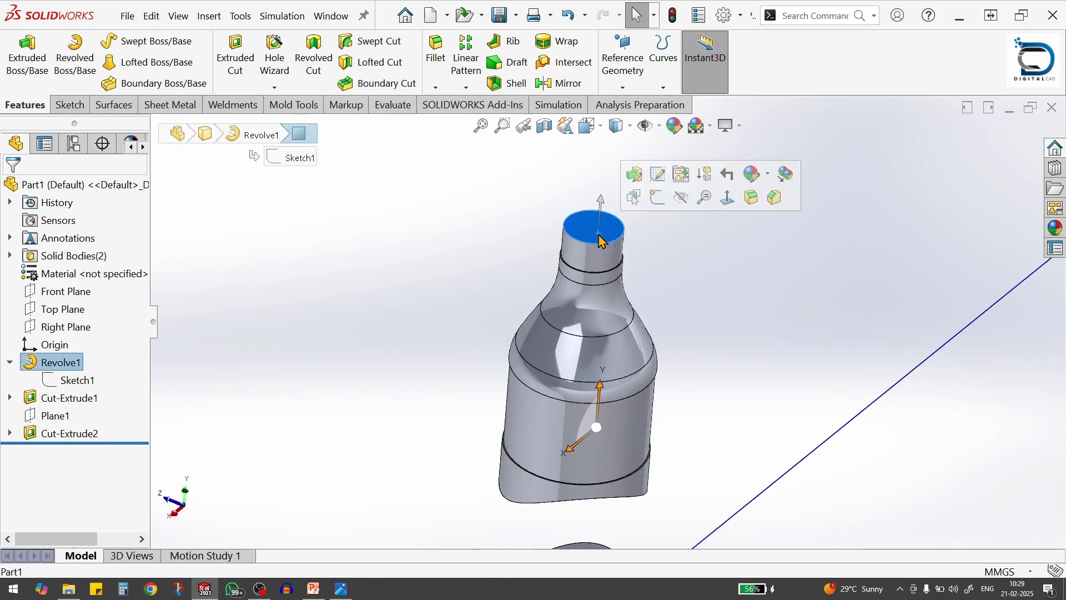
left_click(659, 197)
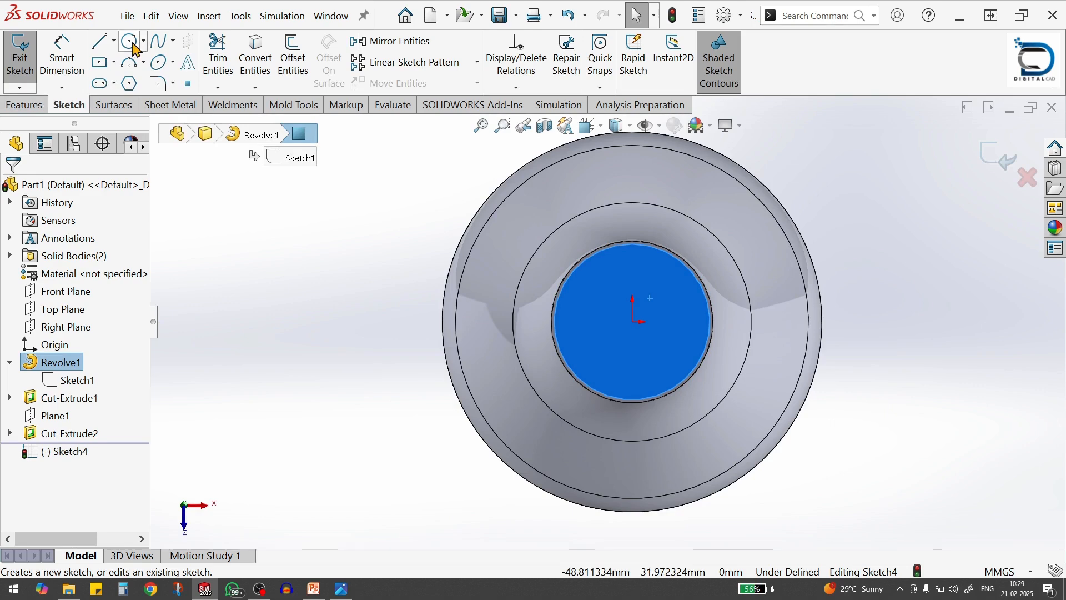
left_click(132, 47)
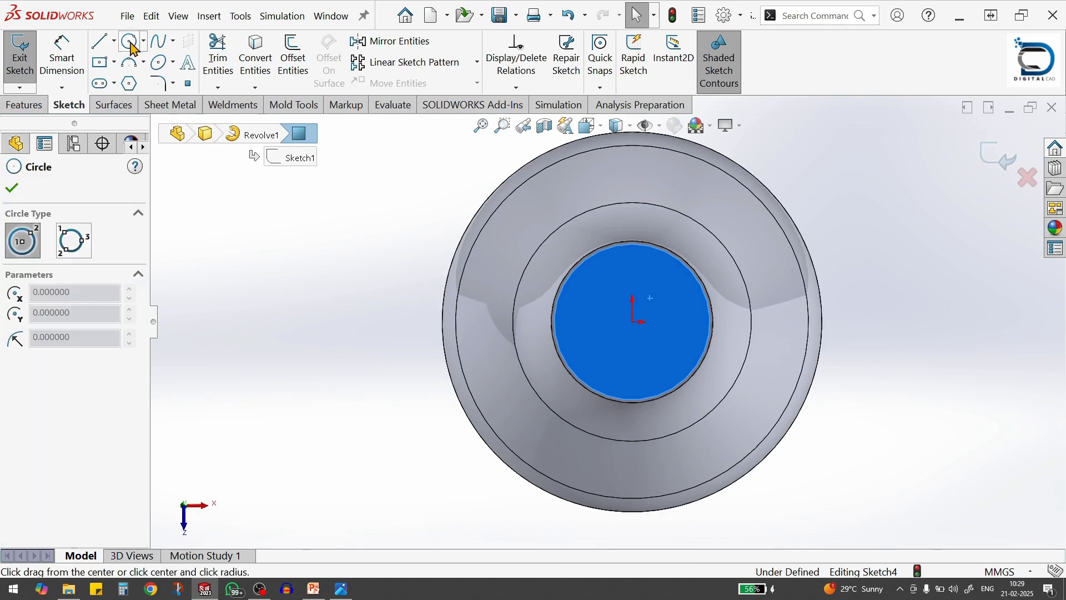
left_click(632, 322)
scroll(846, 396, "up", 4)
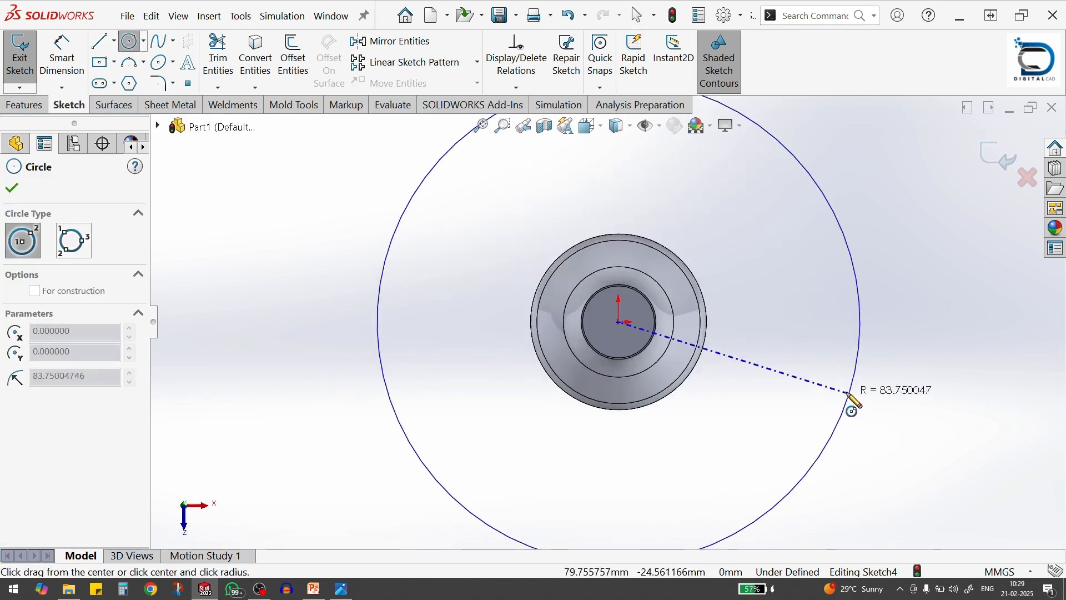
left_click(766, 385)
Dimension the circle's diameter to 56 mm and close the sketch
key("s")
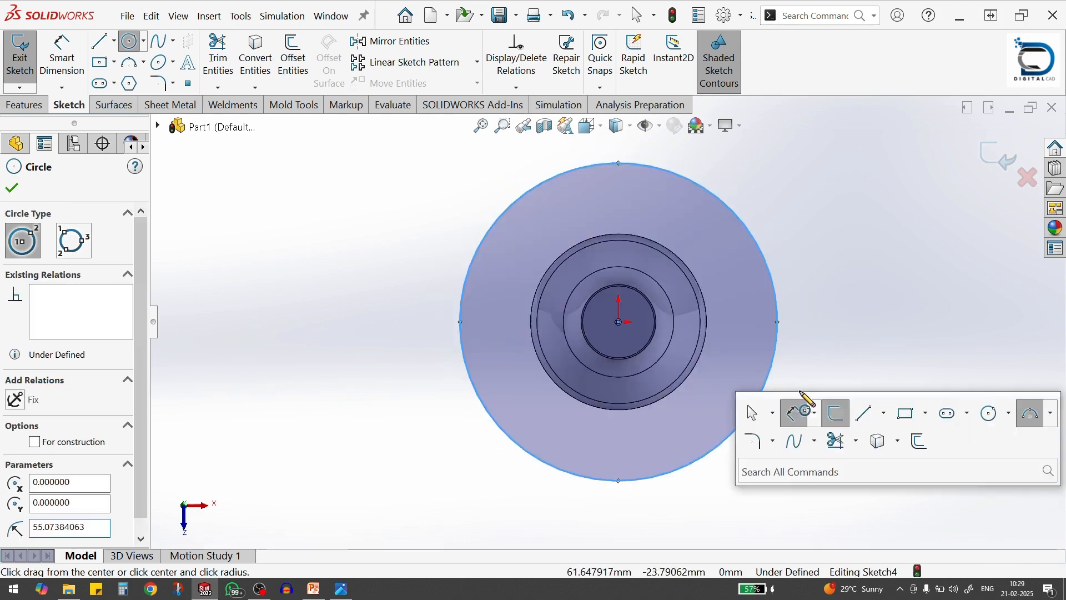
left_click(802, 417)
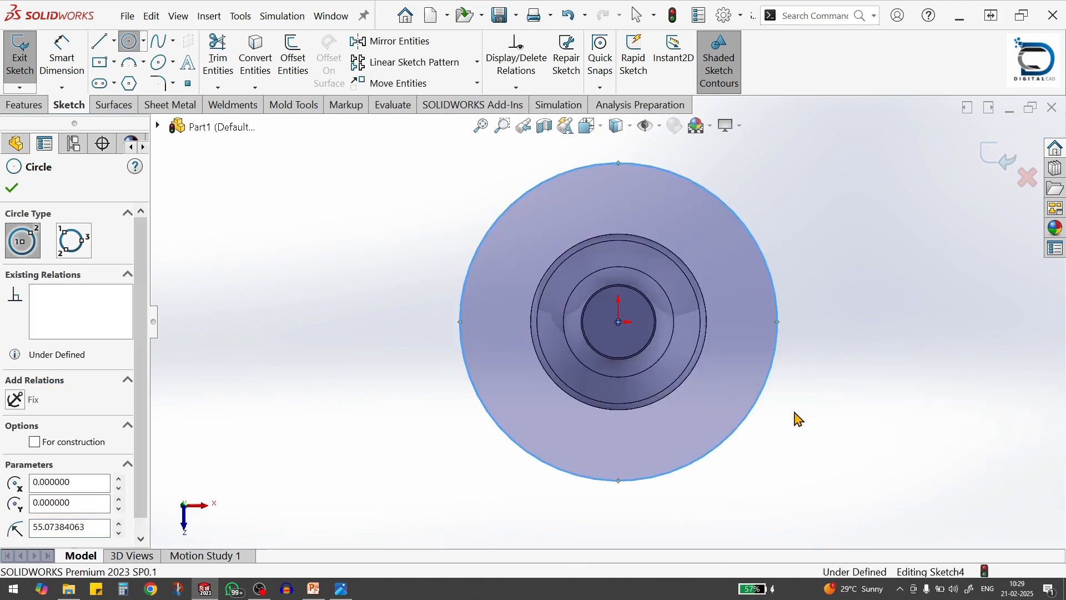
left_click(770, 277)
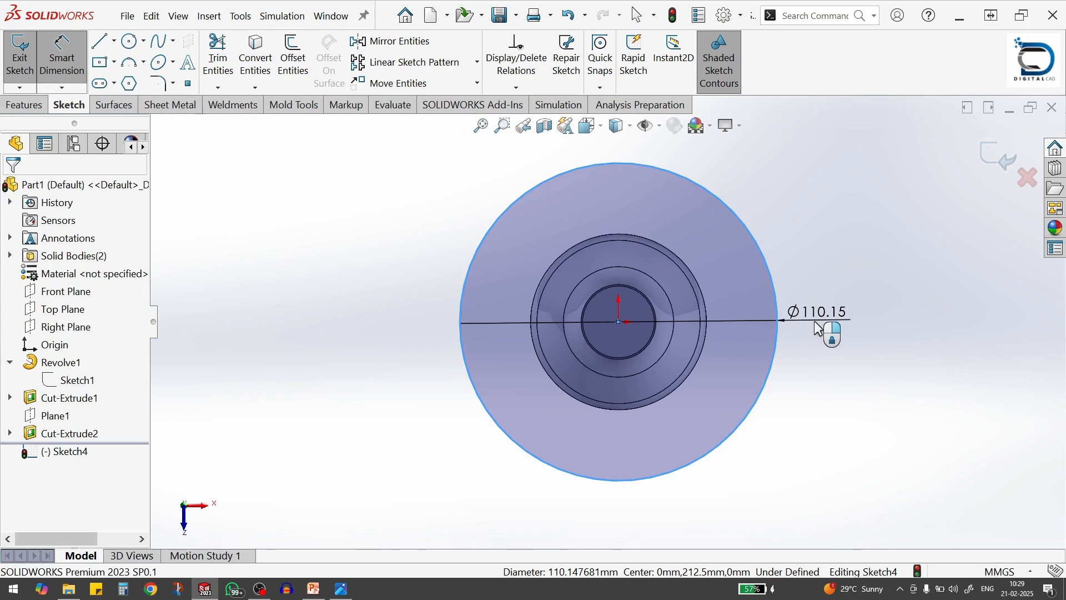
left_click(817, 329)
type("48")
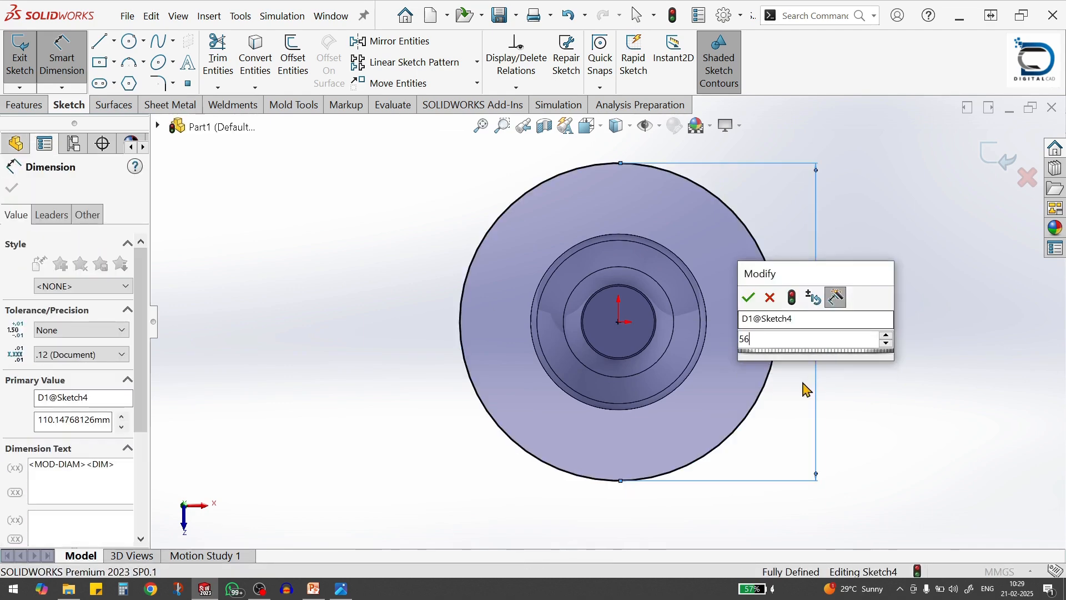
key("Return")
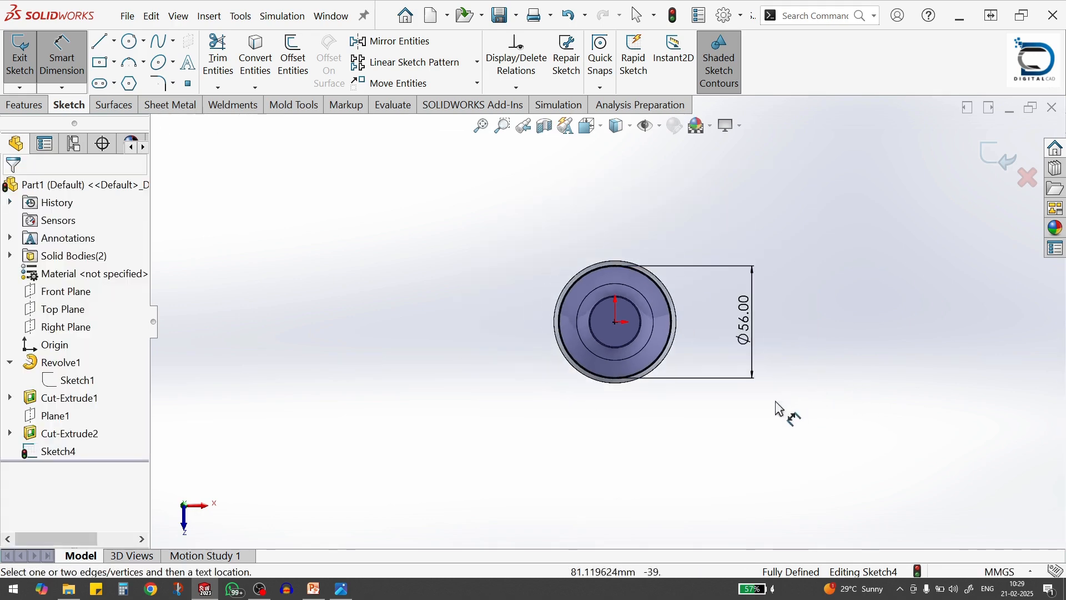
middle_click_drag(681, 389, 682, 211)
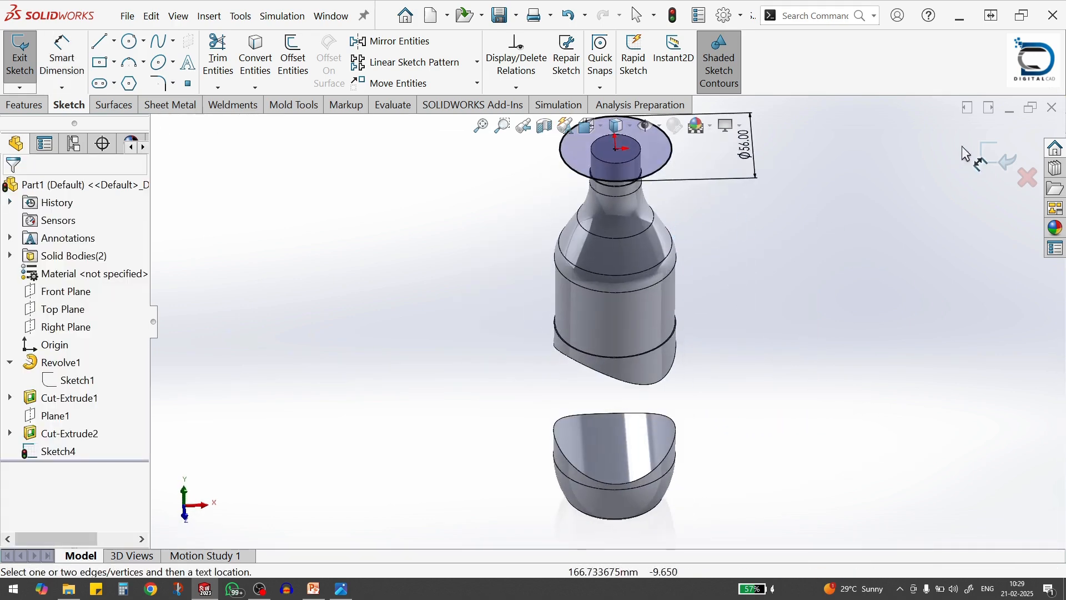
left_click(995, 160)
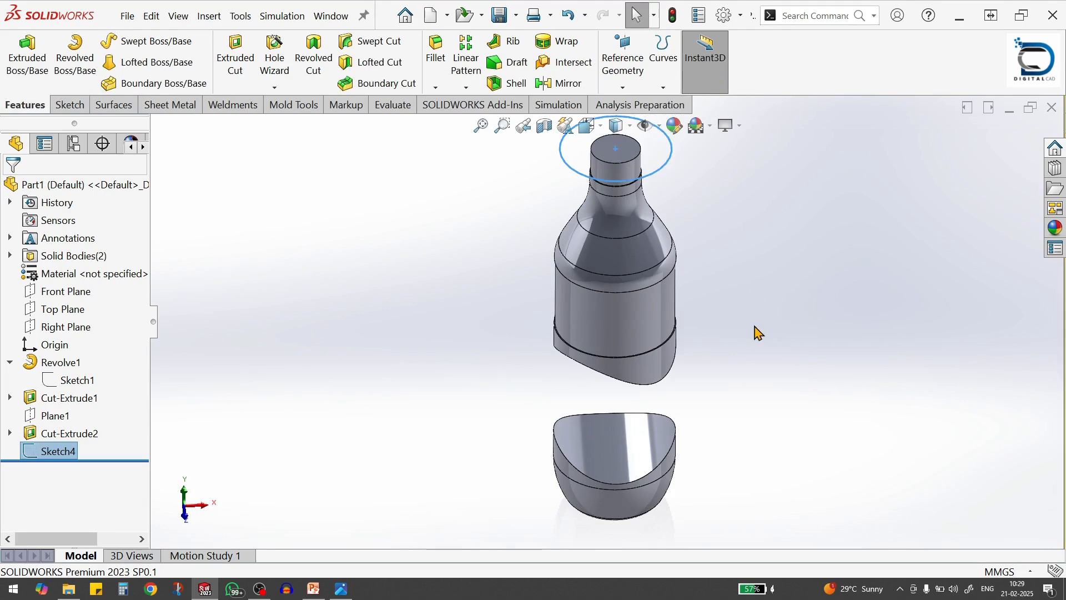
Create a projection split line from the 56 mm circle onto the curved underside face of the upper bottle body
scroll(755, 326, "up", 2)
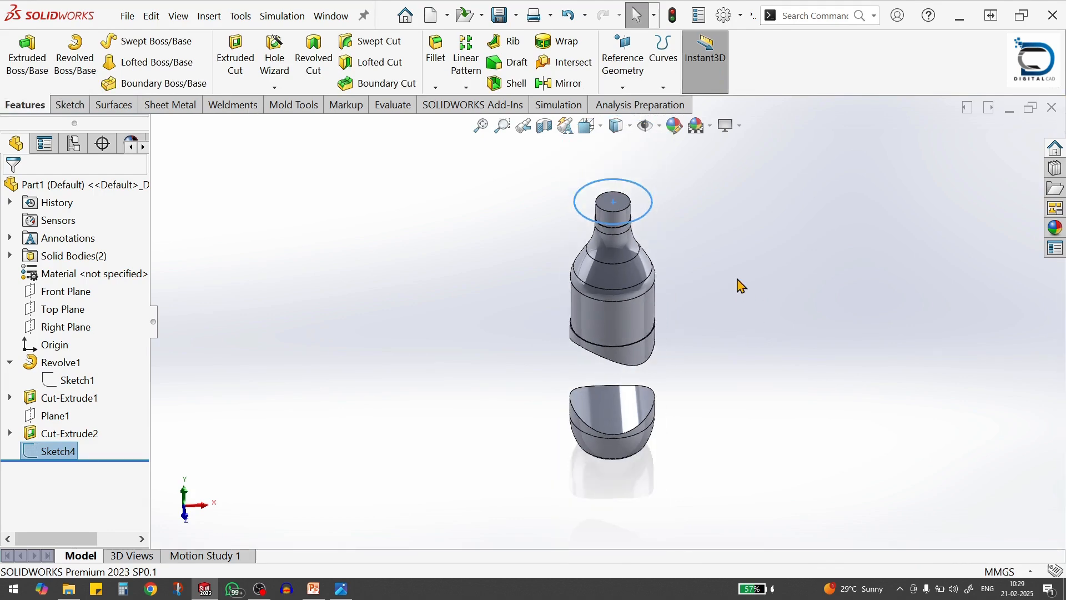
left_click(426, 210)
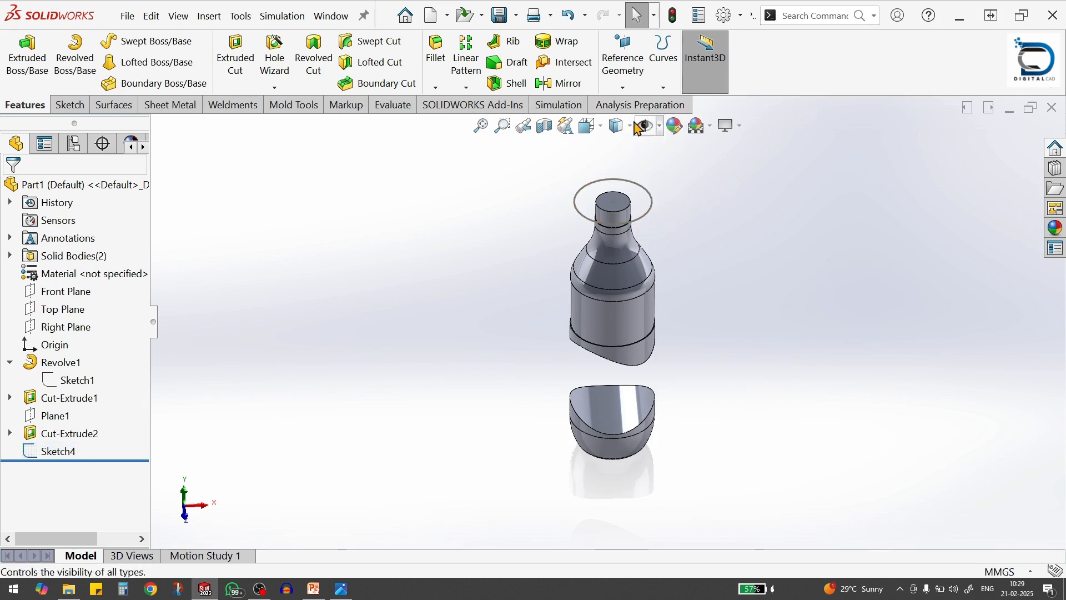
left_click(665, 87)
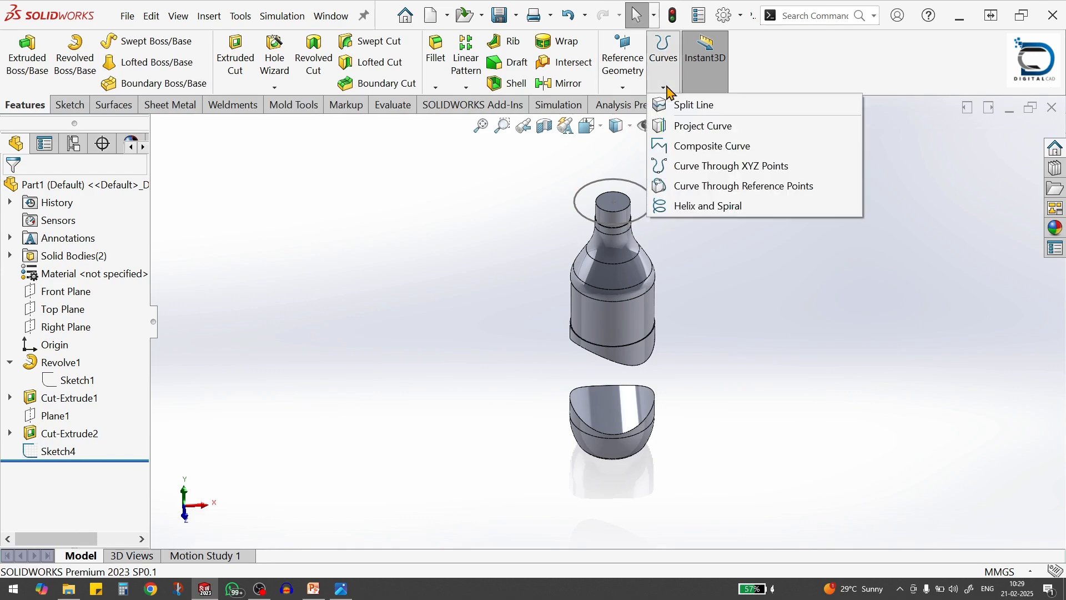
left_click(694, 105)
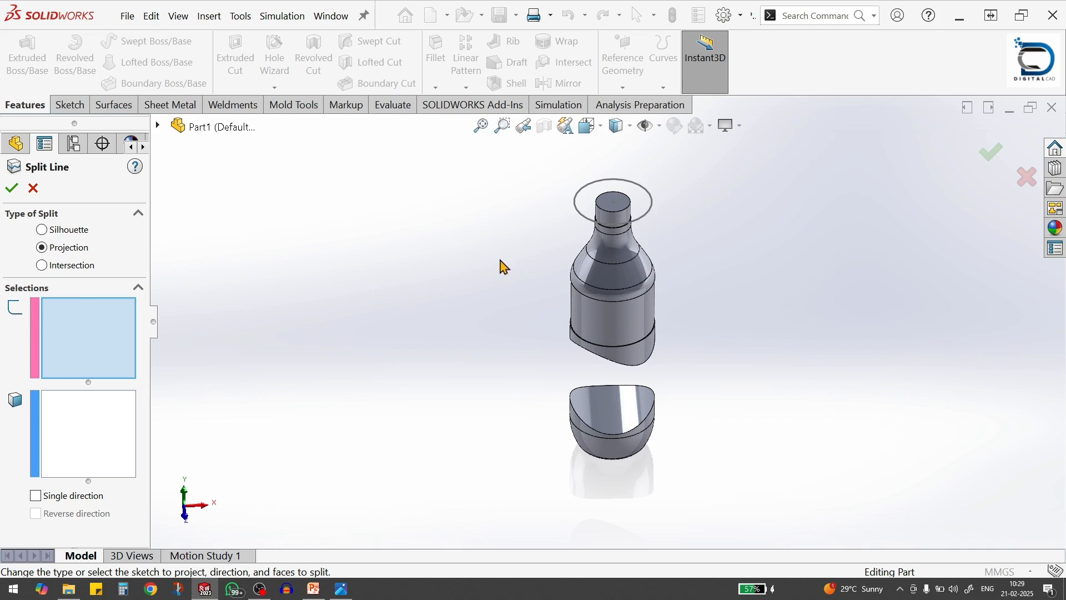
left_click(578, 215)
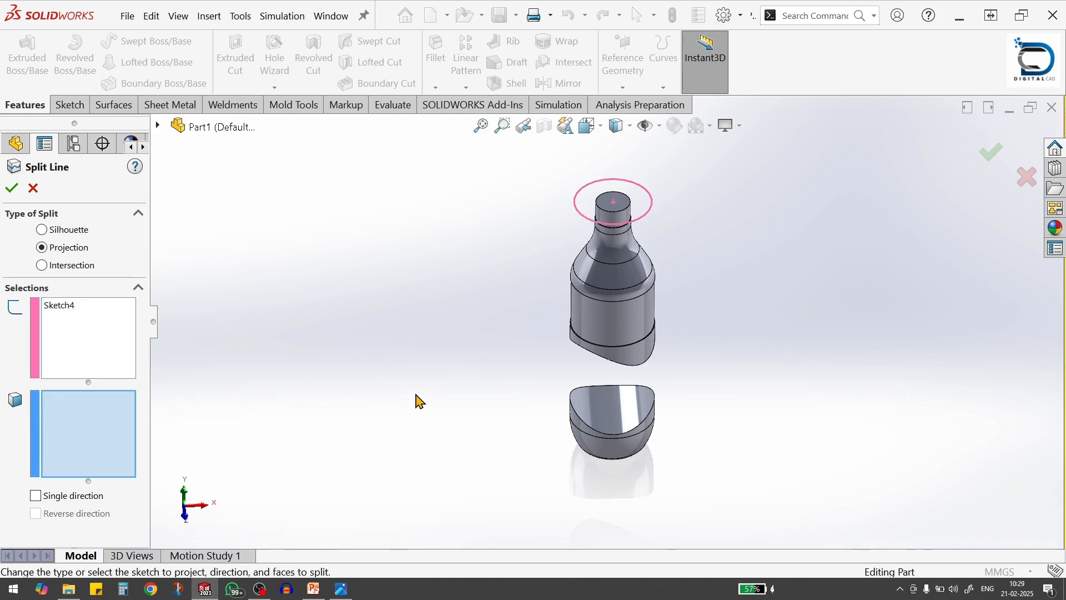
middle_click_drag(419, 398, 356, 372)
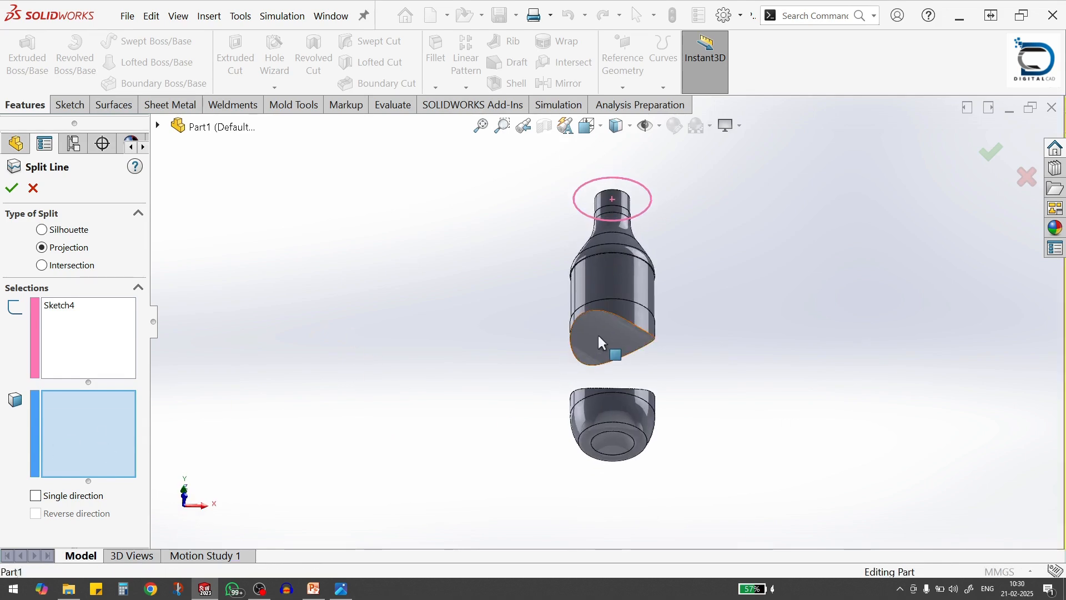
left_click(611, 349)
left_click(11, 188)
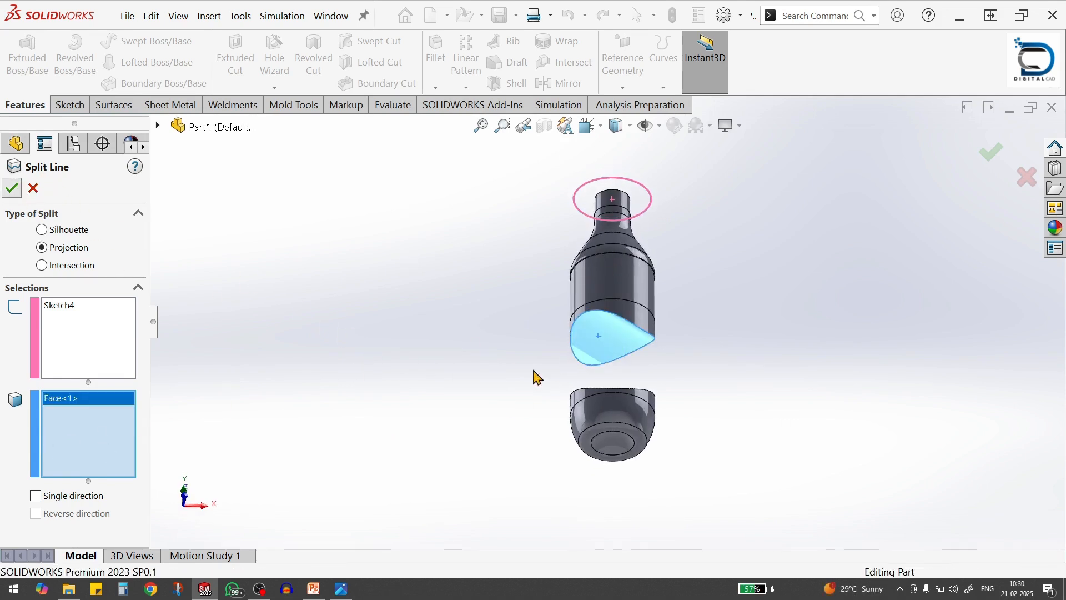
left_click(691, 388)
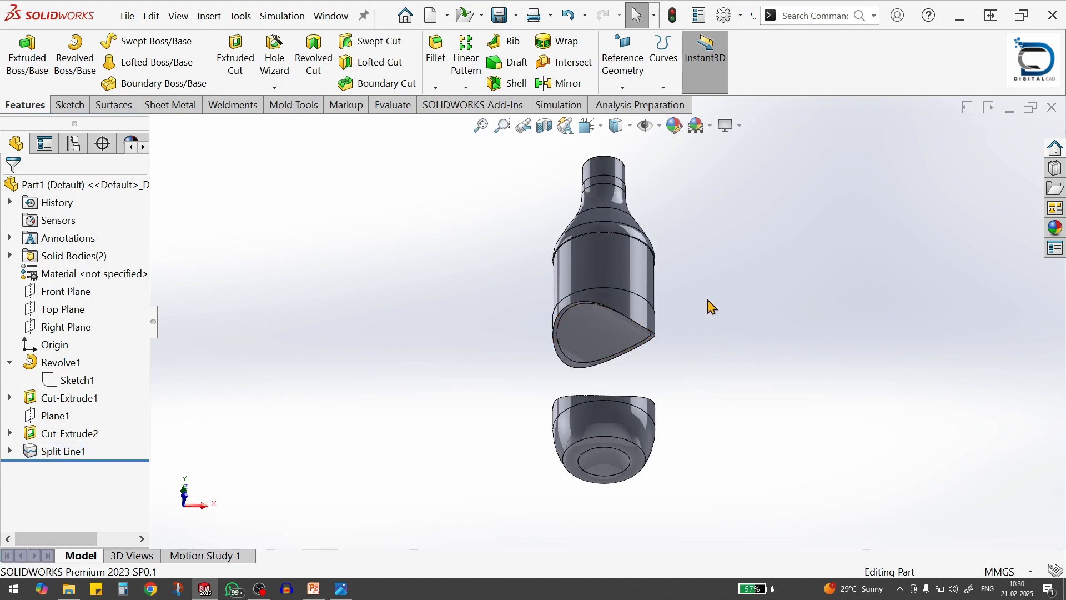
Create a projection split line from the existing 56 mm circle sketch onto the curved top face of the lower bottle body
middle_click_drag(709, 306, 716, 448)
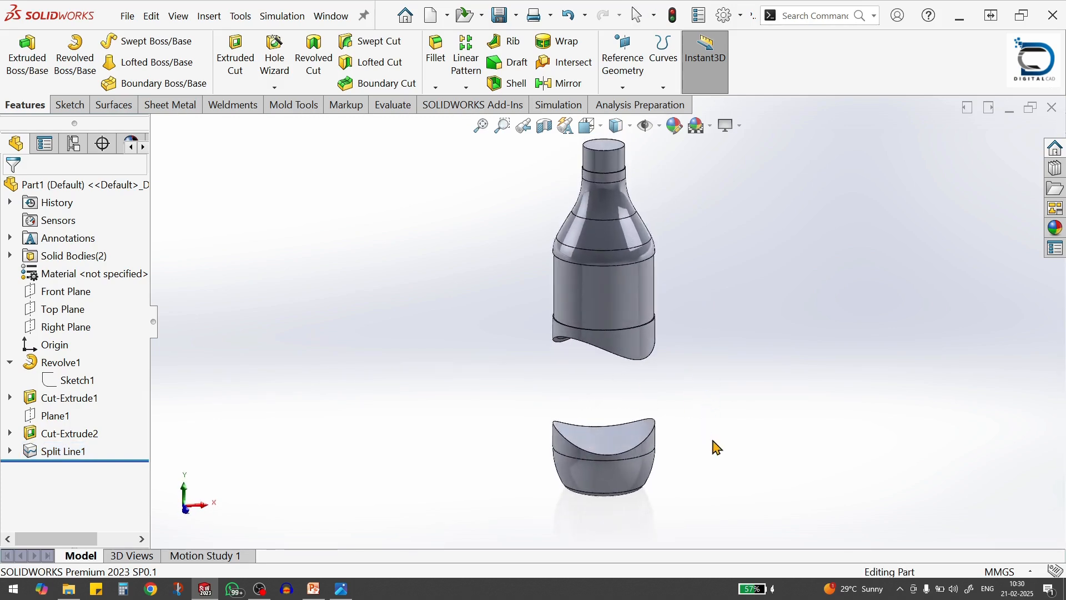
scroll(702, 442, "up", 2)
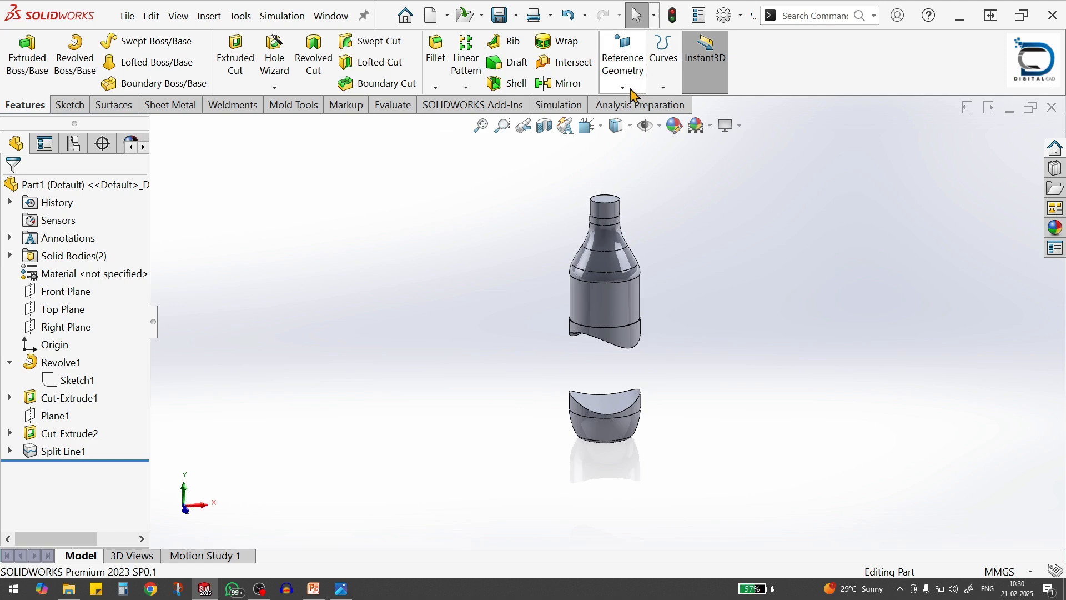
left_click(664, 83)
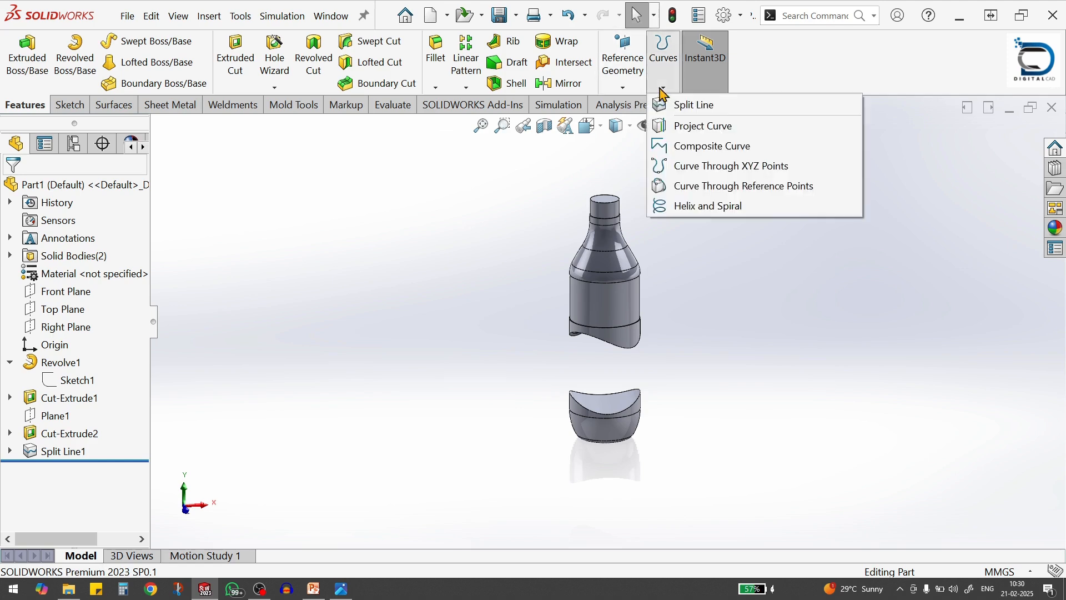
left_click(692, 110)
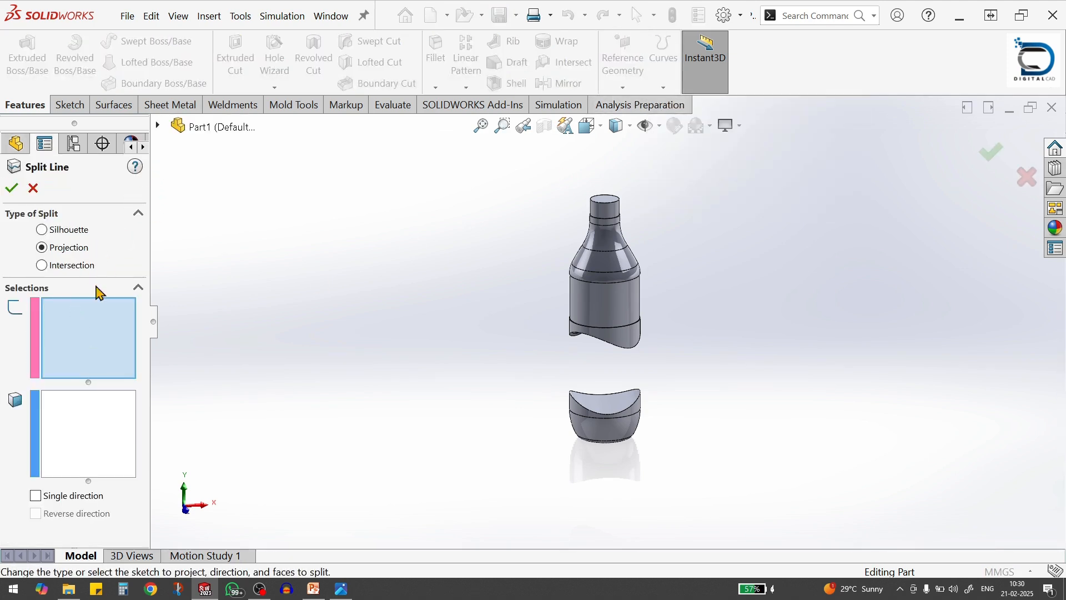
left_click(159, 126)
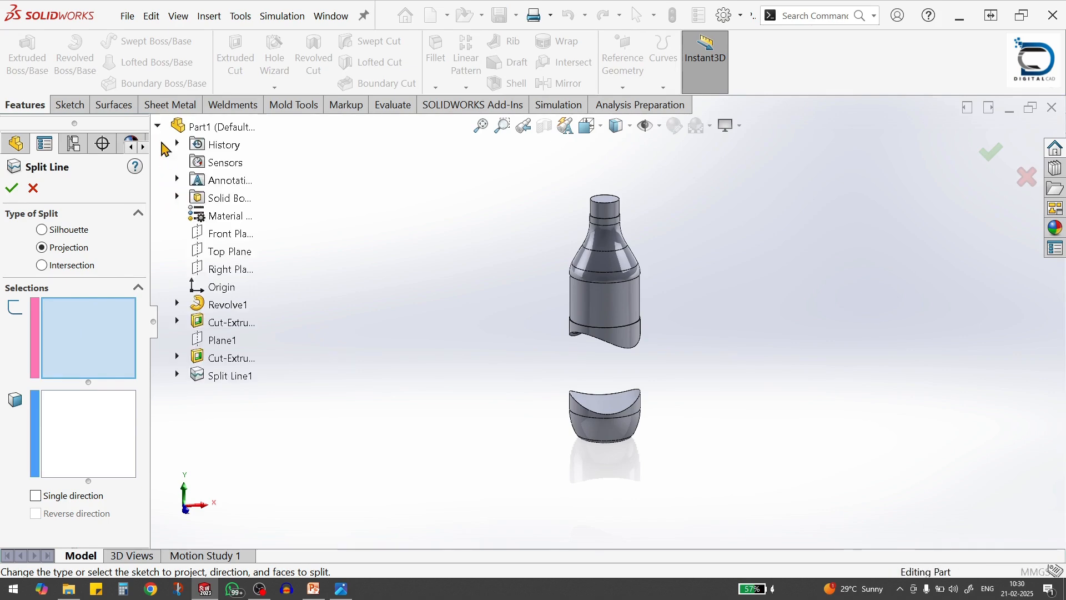
left_click(177, 375)
left_click(240, 393)
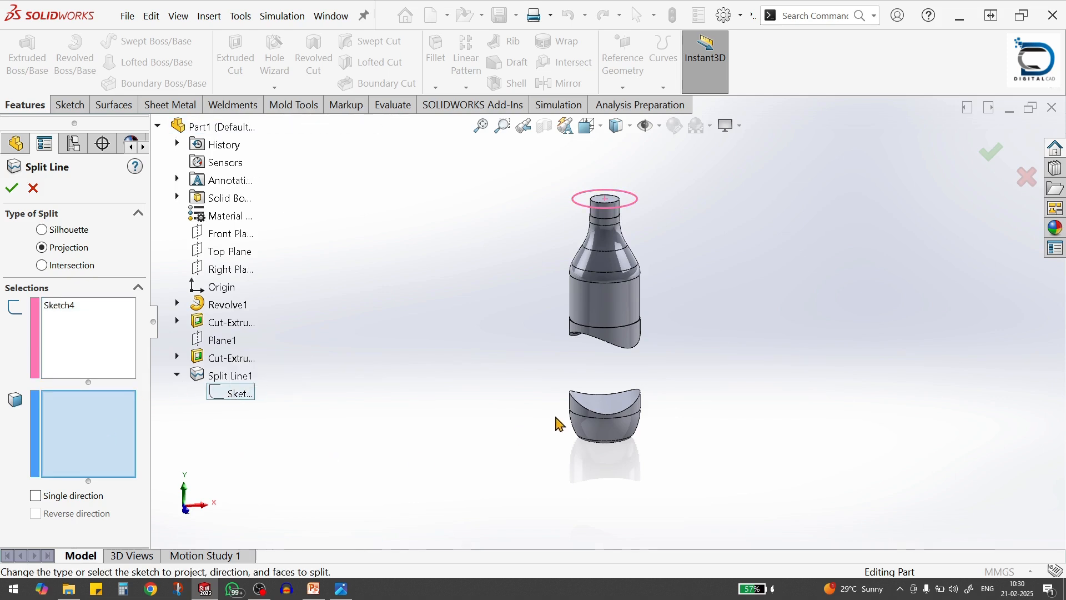
left_click(618, 410)
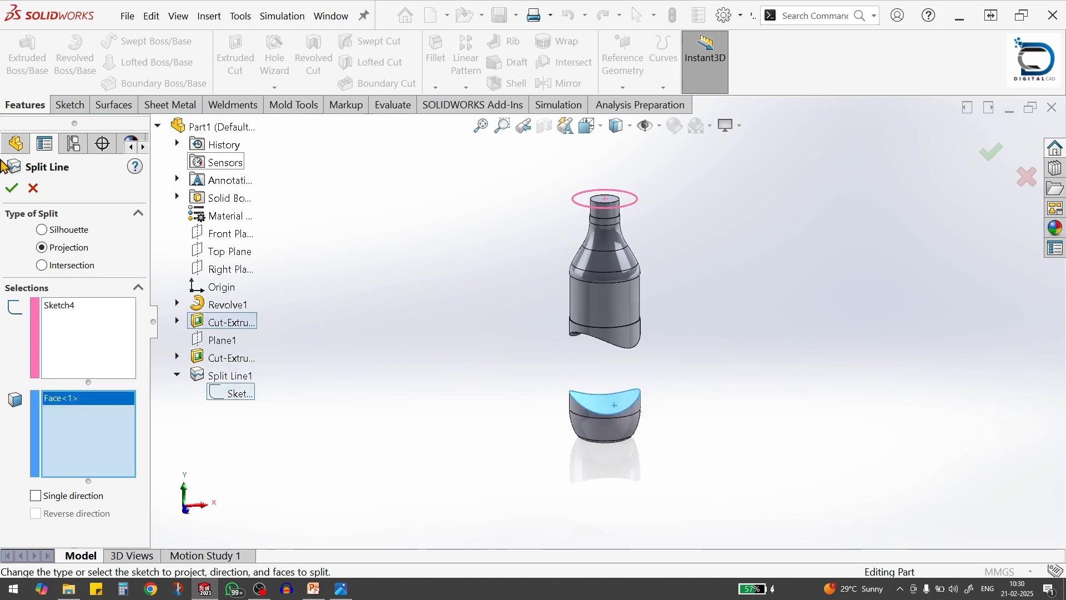
left_click(13, 188)
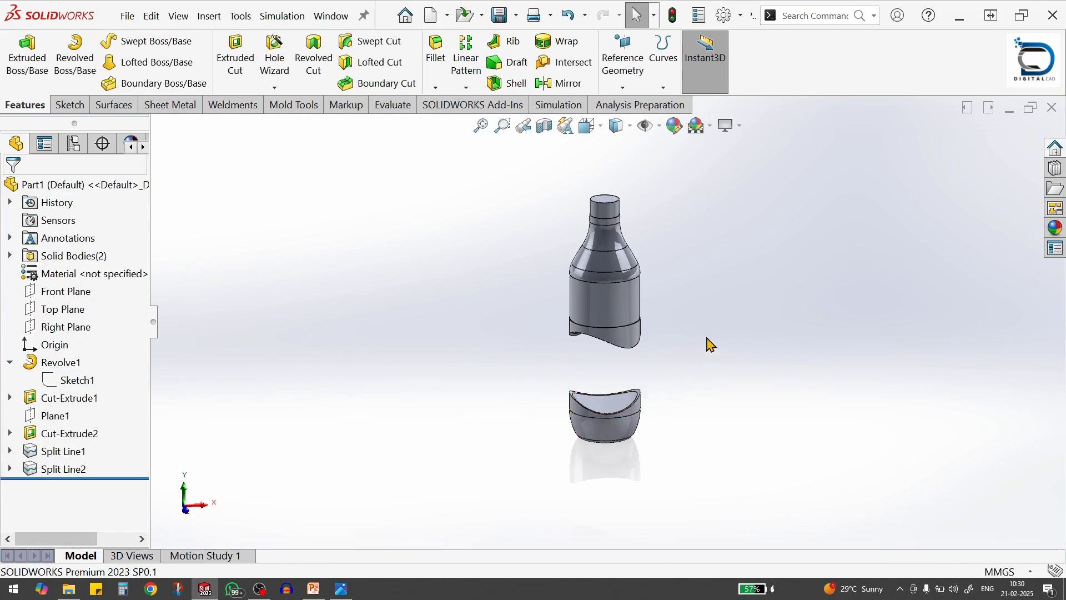
Check the reference drawing Bottle Dimension.jpg for the side curve radii of the waist between the two bottle bodies
middle_click_drag(670, 286, 618, 354)
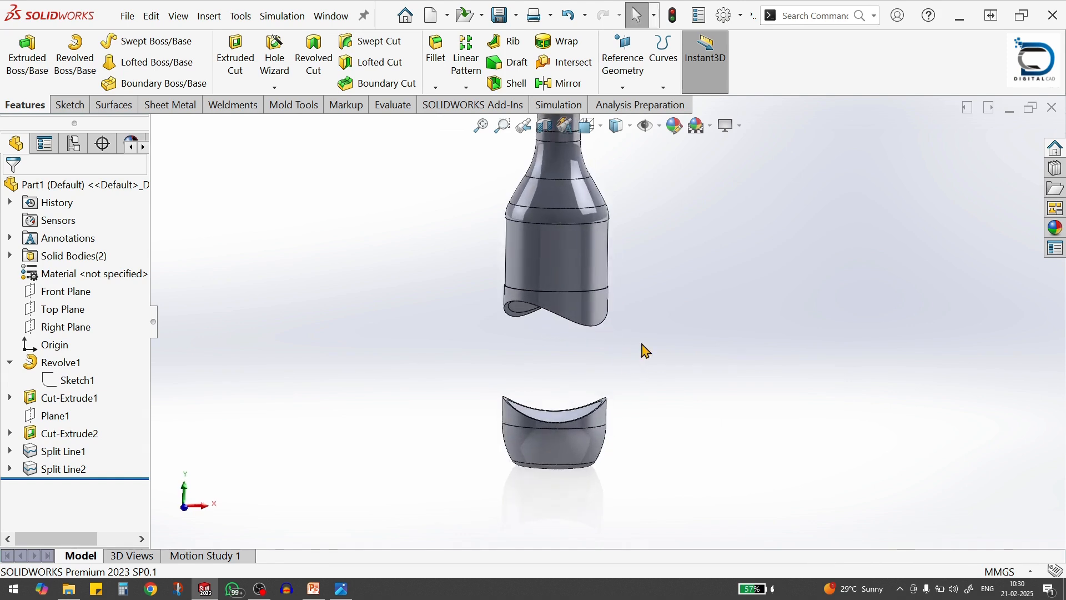
scroll(527, 276, "down", 3)
scroll(633, 399, "up", 3)
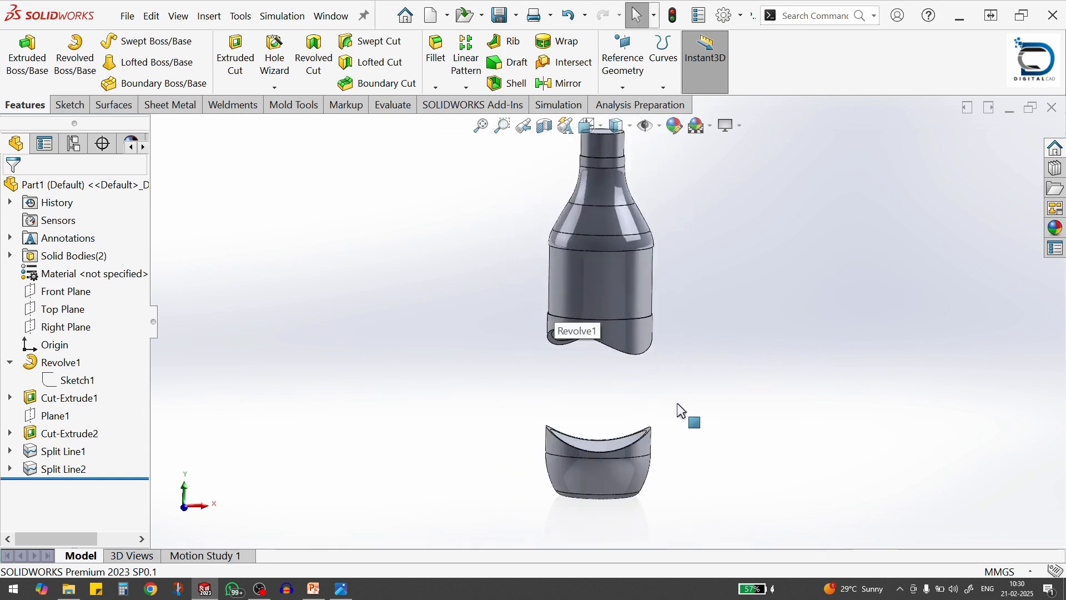
key("alt+Tab")
key("alt+Tab")
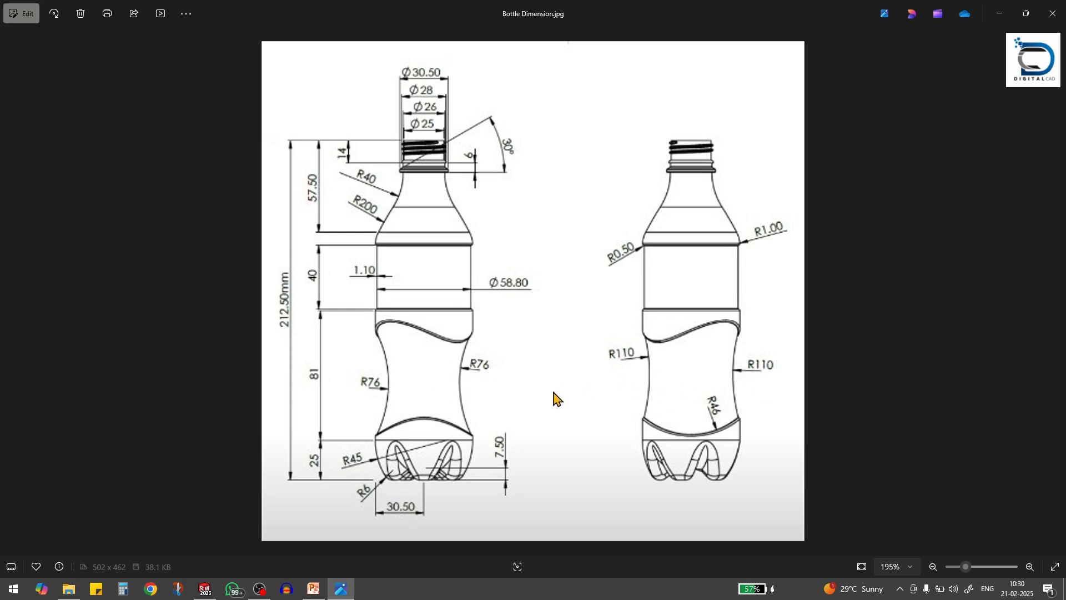
key("alt+Tab")
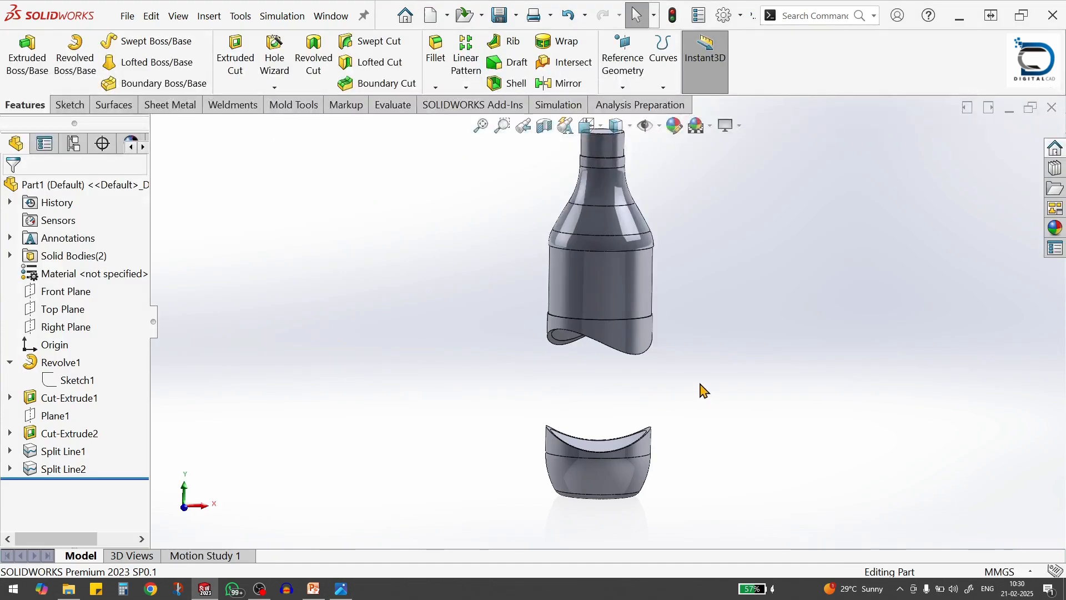
Start a sketch on the Front Plane and draw an inward-bulging three-point arc of about 41 mm radius left of the gap between the bodies
left_click(64, 292)
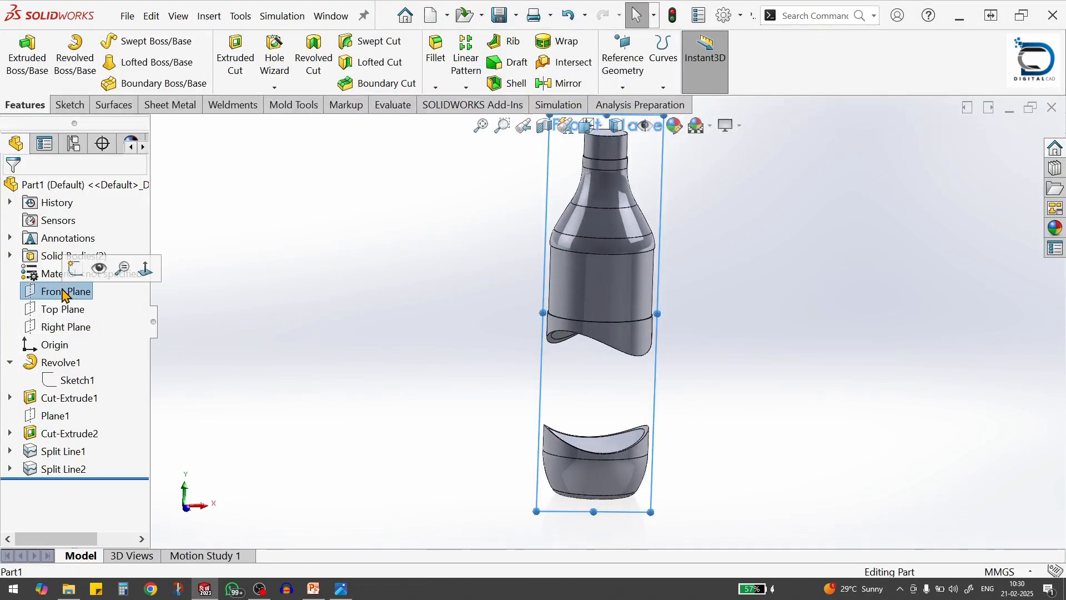
left_click(75, 269)
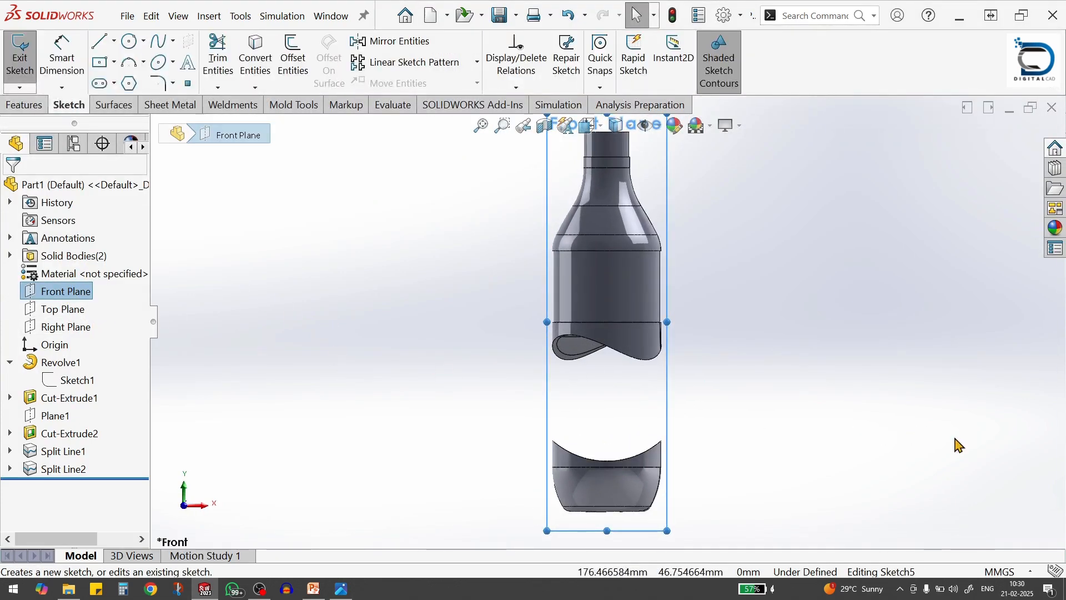
key("alt+Tab")
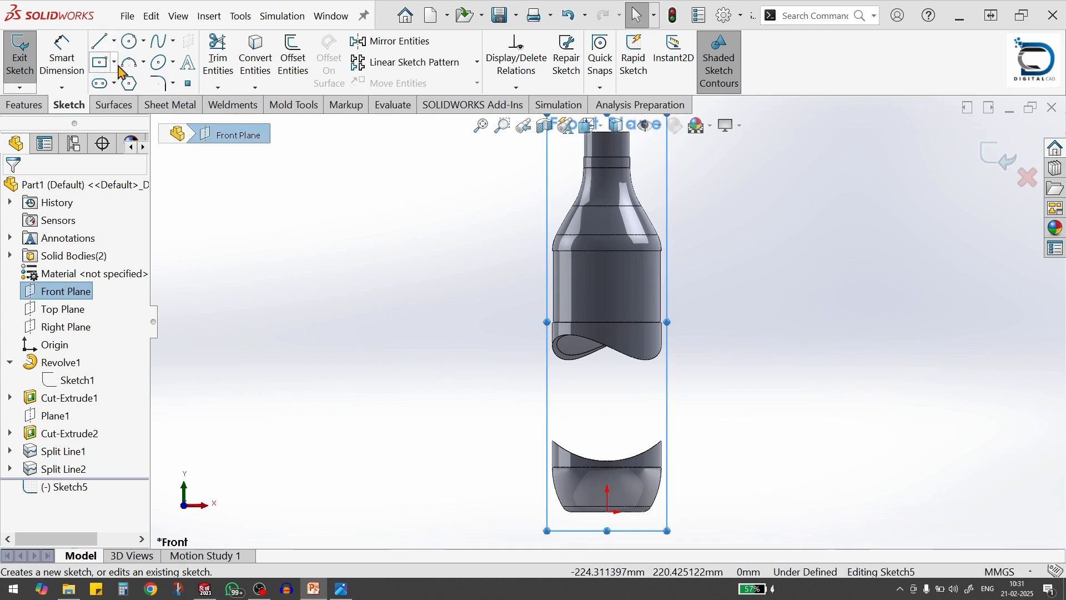
left_click(18, 88)
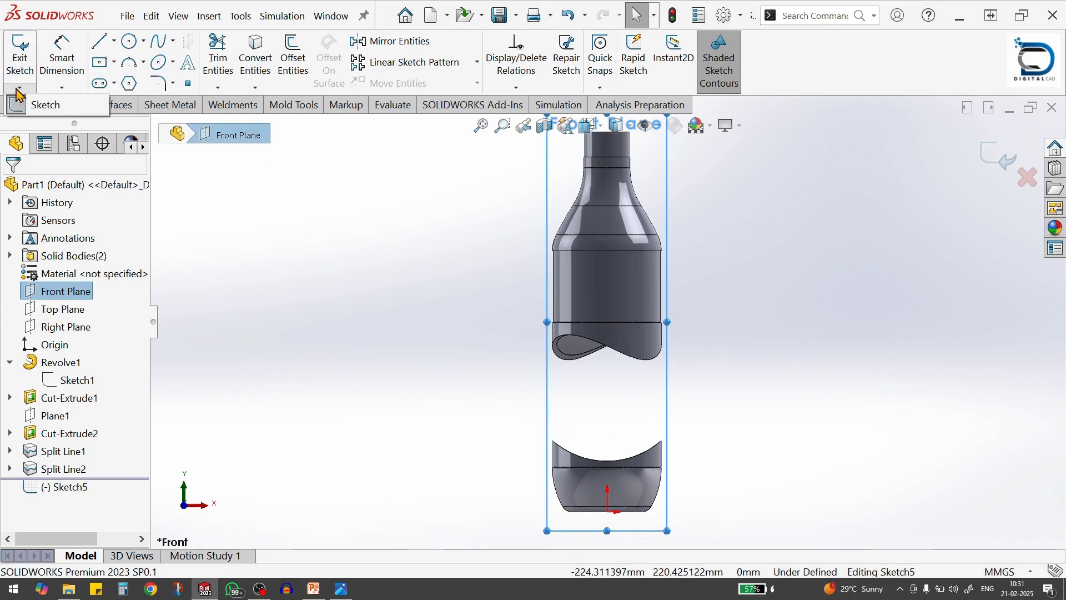
left_click(294, 221)
left_click(396, 214)
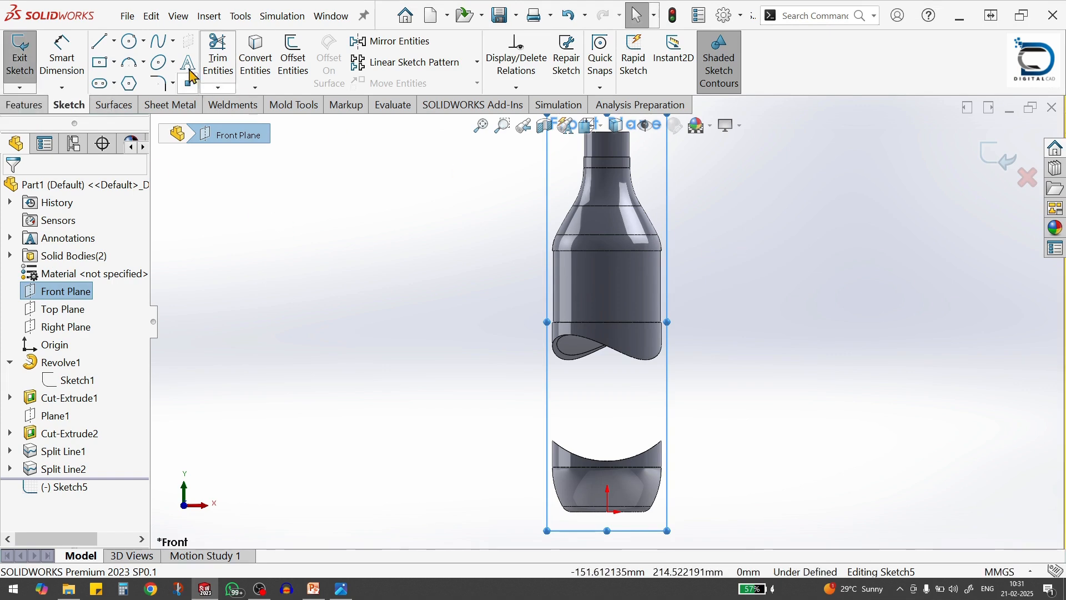
left_click(130, 65)
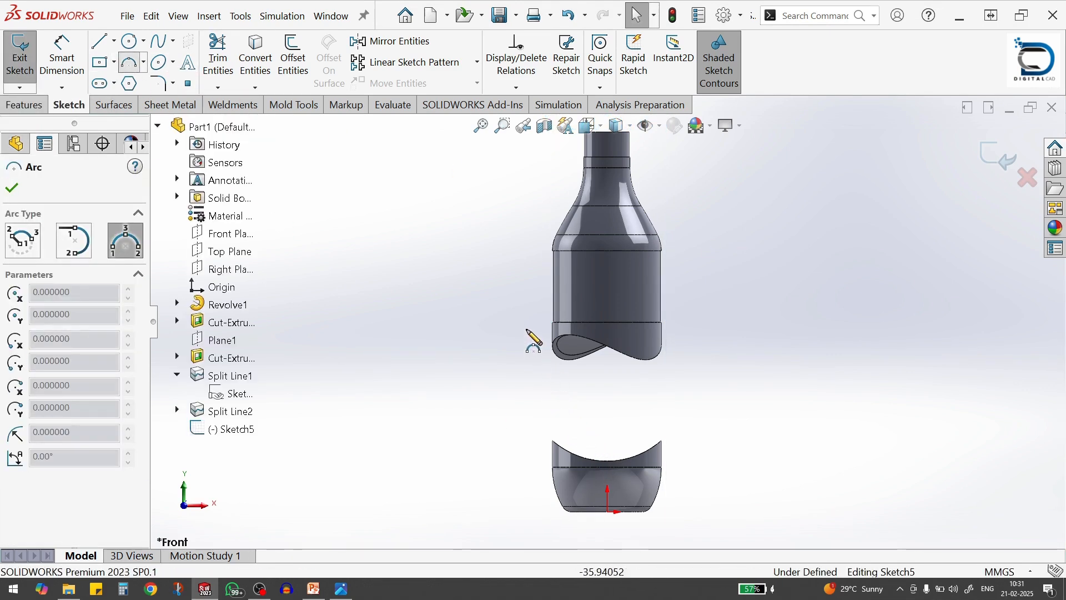
scroll(531, 336, "up", 2)
left_click(518, 303)
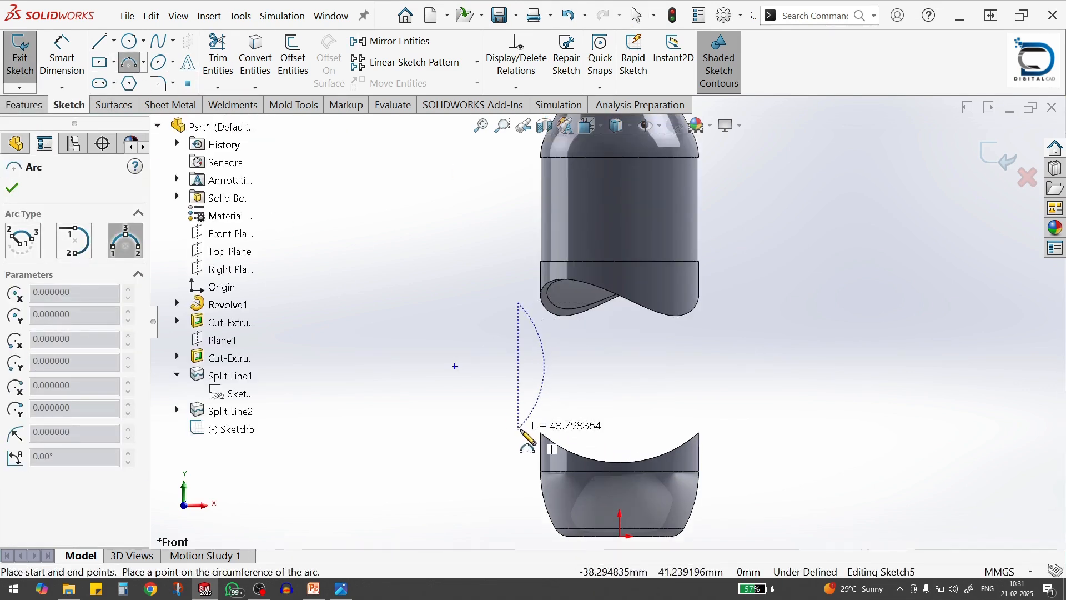
left_click(518, 429)
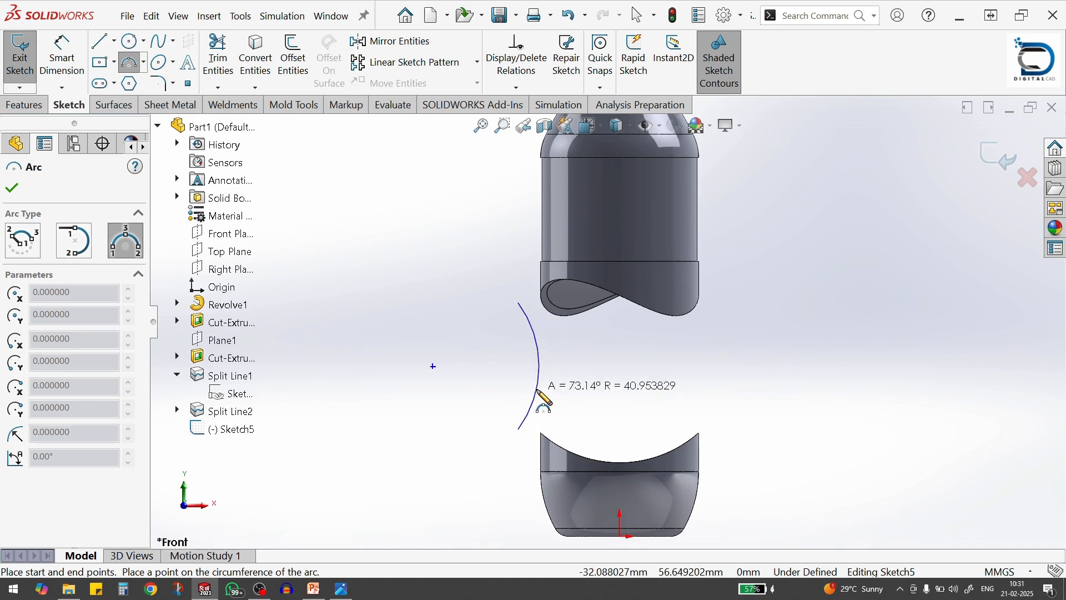
left_click(574, 390)
key("Escape")
Dimension the left arc's radius to 76 mm
key("s")
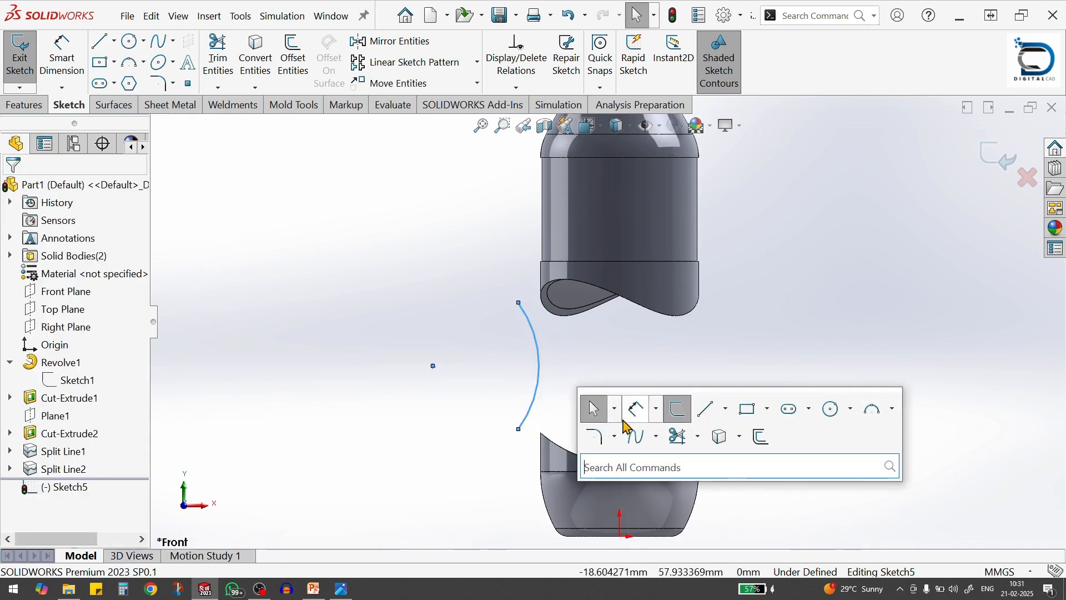
left_click(631, 406)
left_click(539, 375)
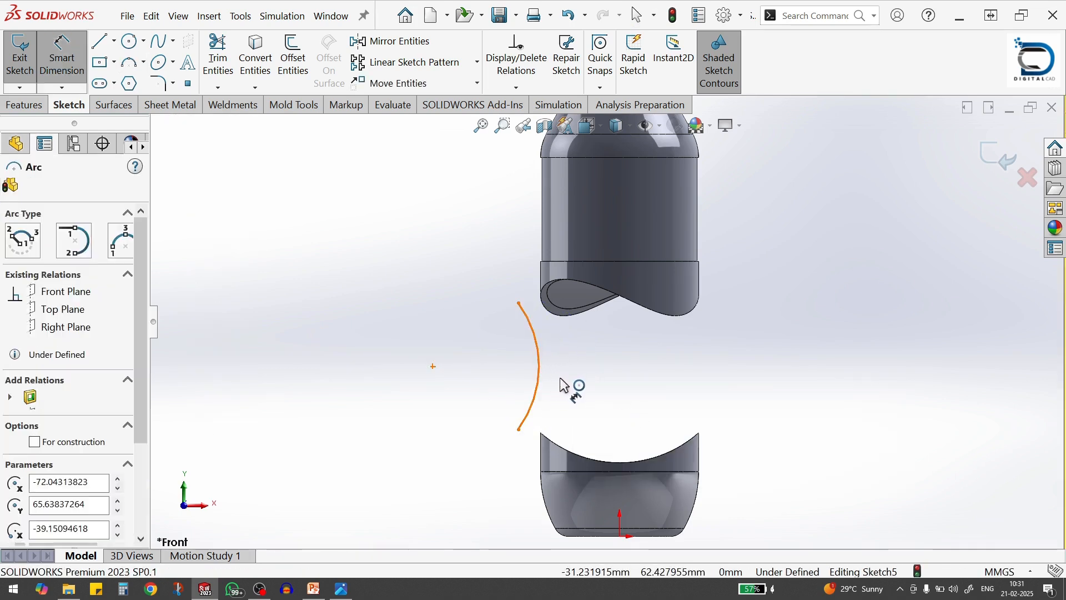
left_click(569, 389)
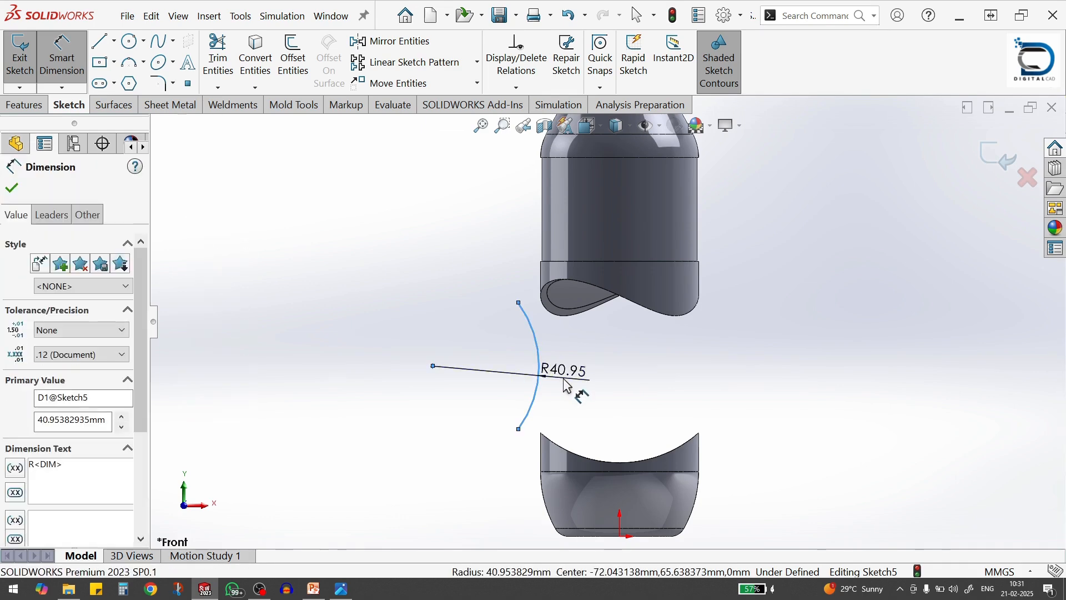
type("76")
key("Return")
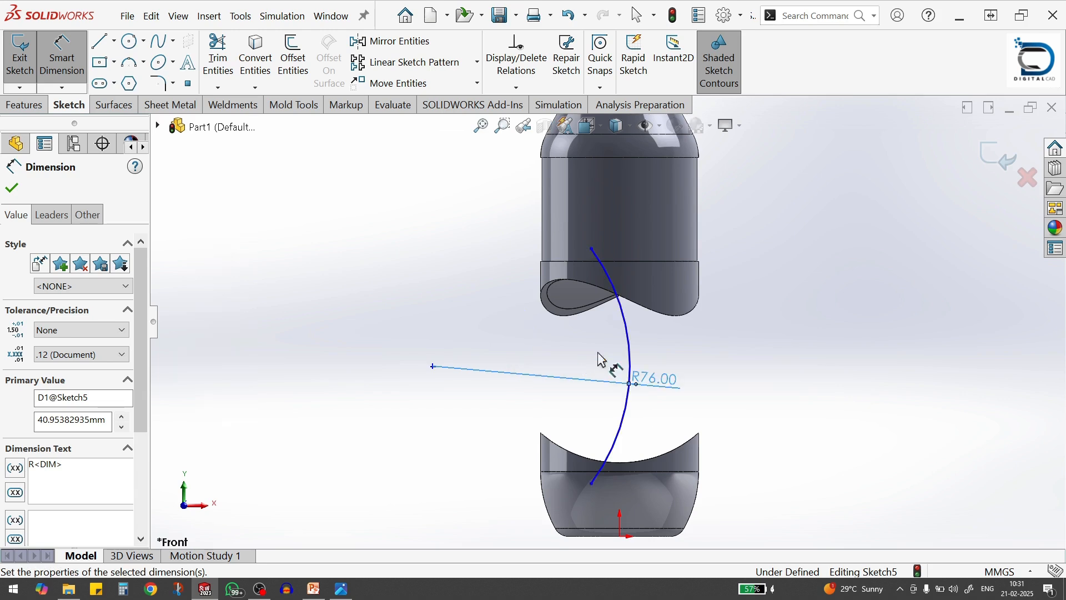
Add a pierce relation between the arc's upper endpoint and the split-line edge on the upper body's underside
left_click(592, 249)
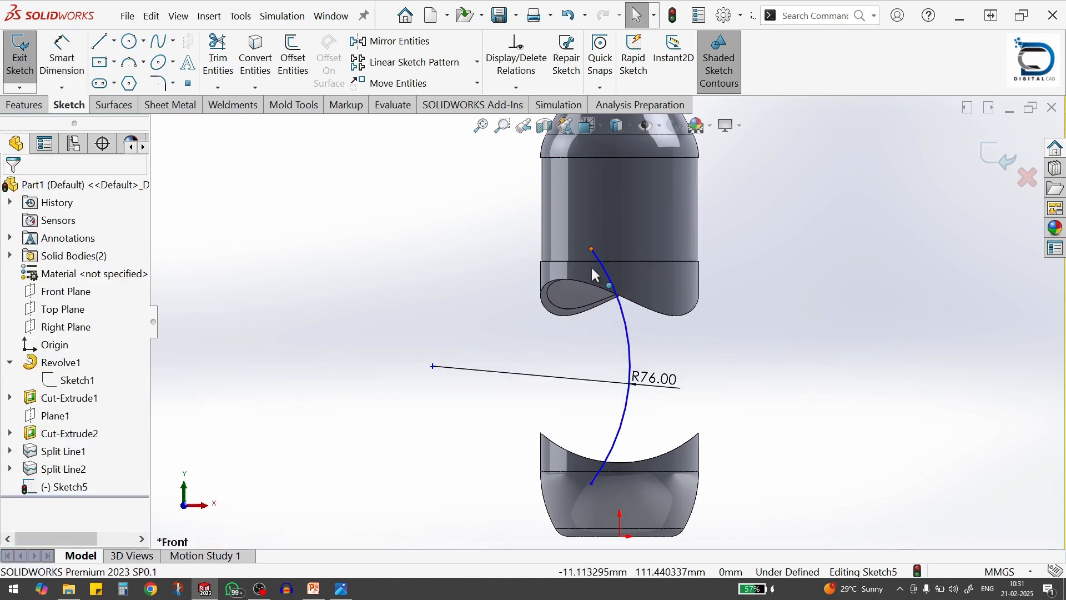
left_click(551, 306, "ctrl")
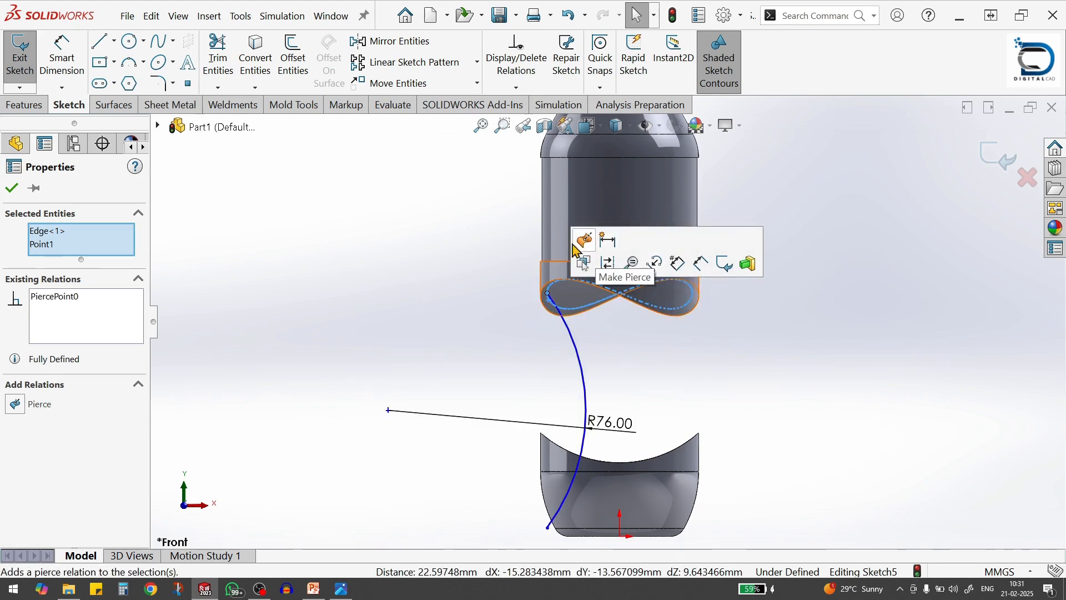
left_click(585, 245)
key("f")
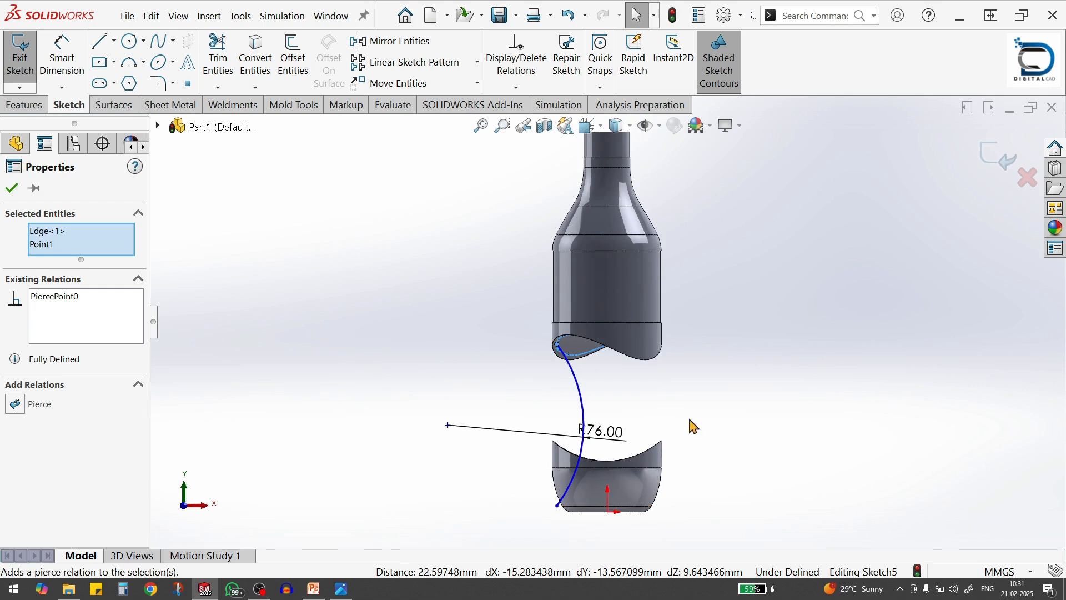
left_click(691, 420)
Add a pierce relation between the arc's lower endpoint and the split-line edge on the lower body, and close the sketch
scroll(581, 506, "down", 4)
middle_click_drag(593, 454, 562, 488)
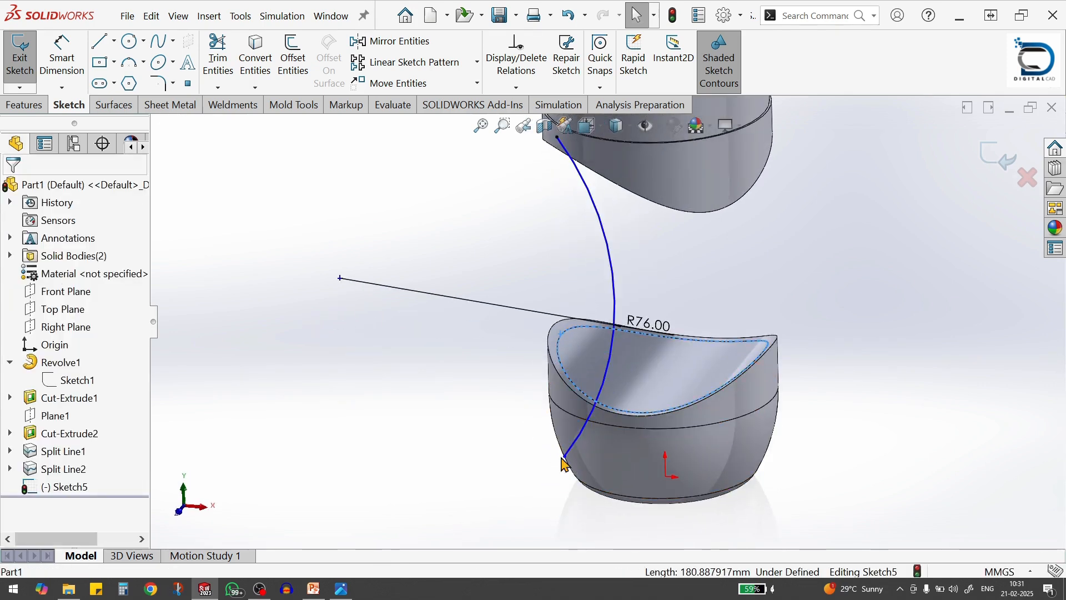
left_click(566, 456, "ctrl")
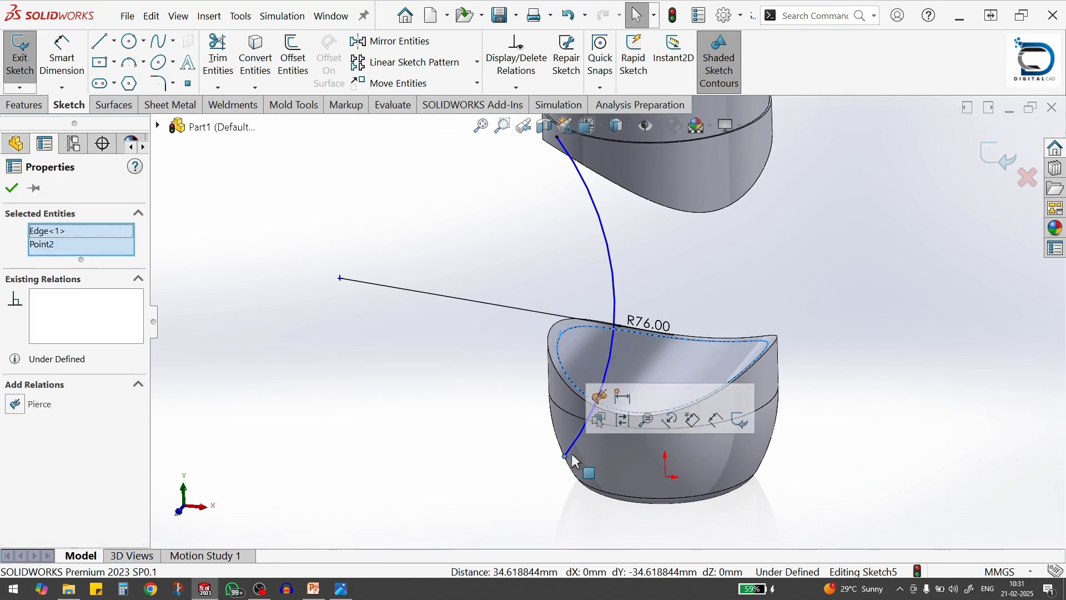
left_click(601, 400)
left_click(803, 257)
scroll(803, 257, "up", 4)
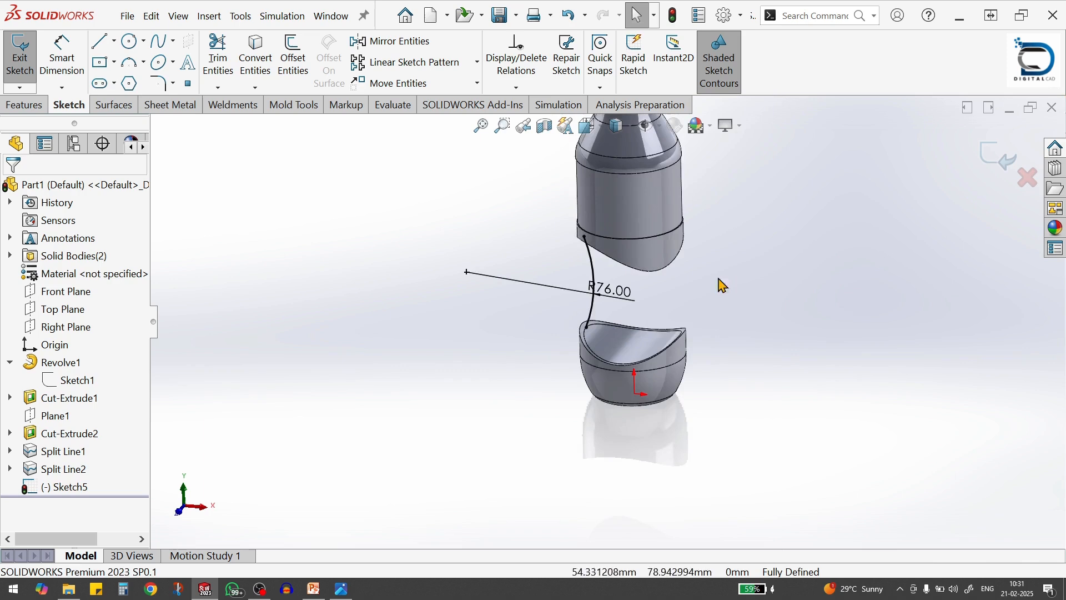
middle_click_drag(718, 281, 828, 243)
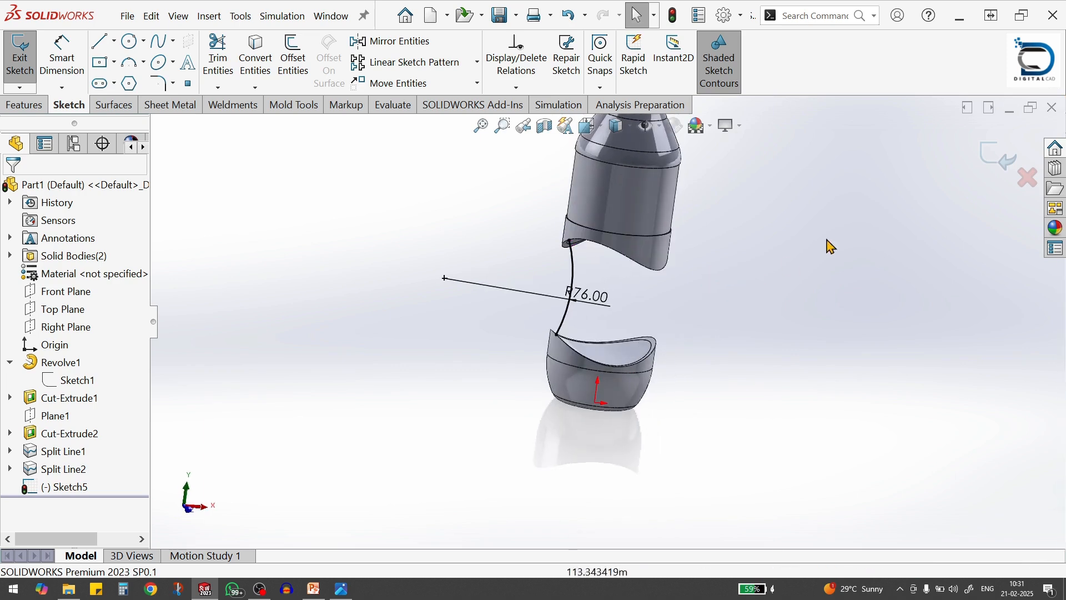
left_click(994, 156)
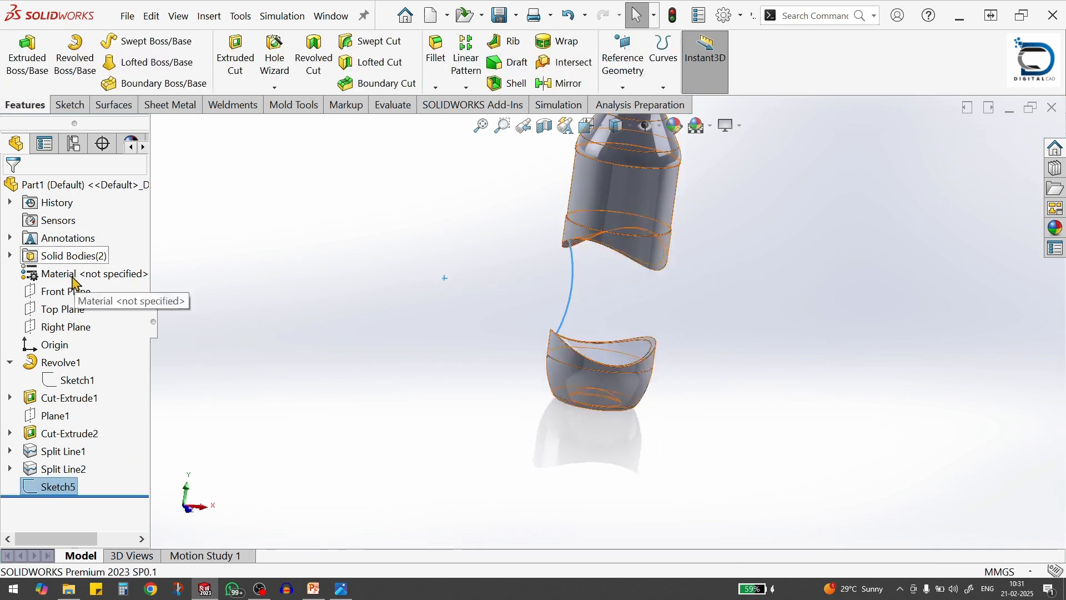
Start another sketch on the Front Plane and draw an inward-bulging three-point arc of about 50 mm radius right of the gap
left_click(67, 295)
left_click(77, 274)
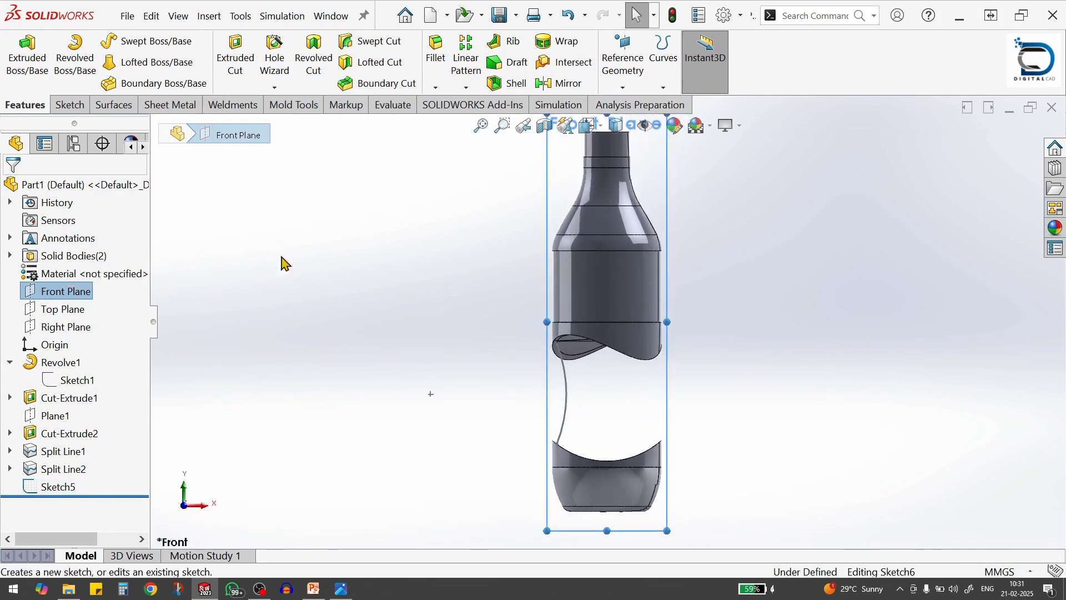
left_click(131, 65)
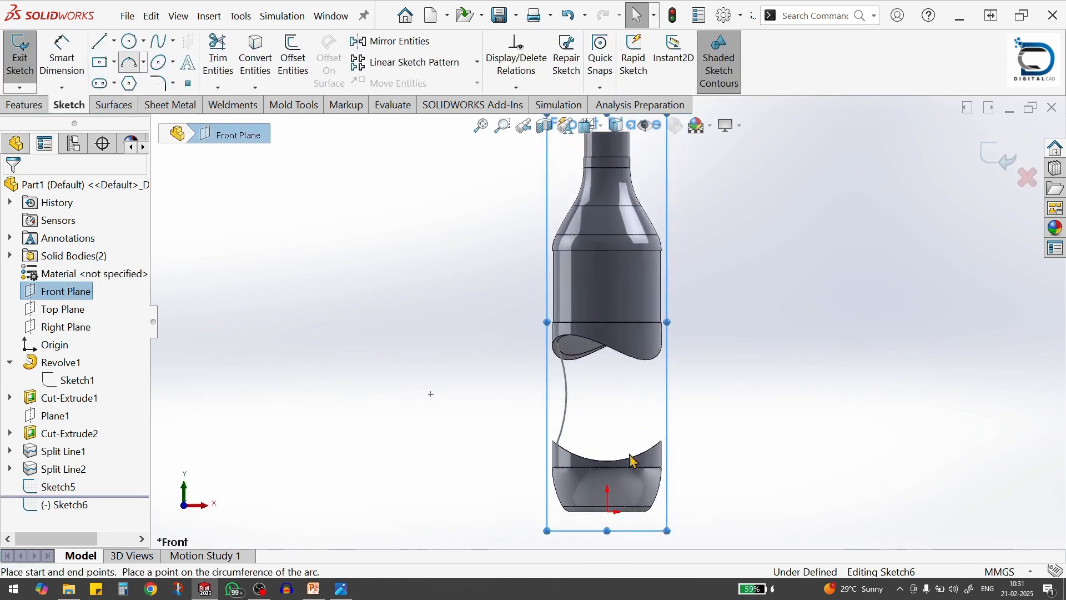
left_click(691, 350)
left_click(687, 438)
left_click(677, 395)
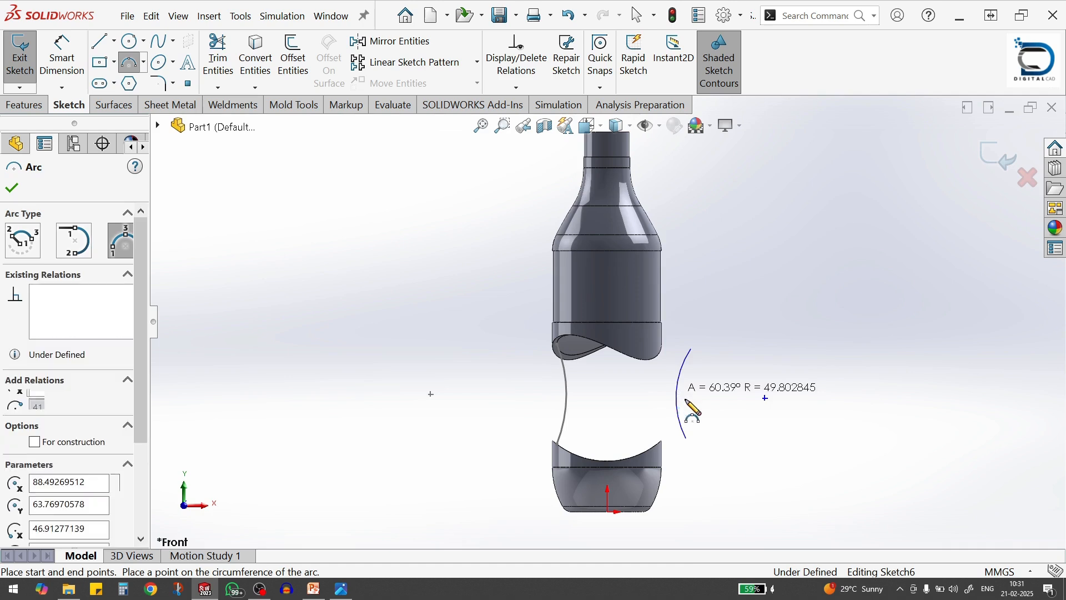
Dimension the right arc's radius to 76 mm
key("s")
left_click(763, 437)
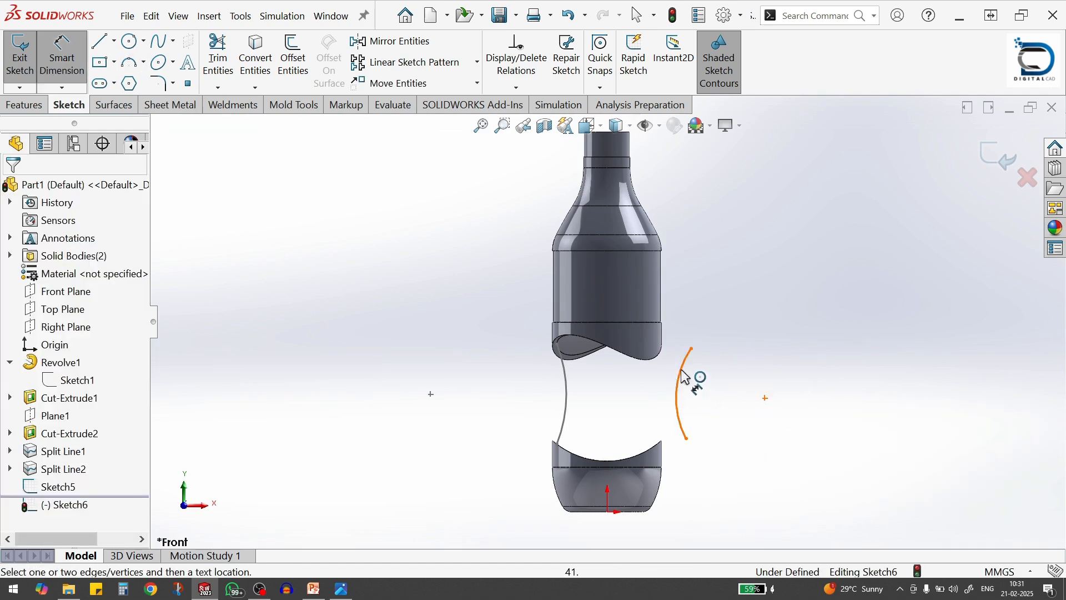
left_click(689, 377)
left_click(721, 412)
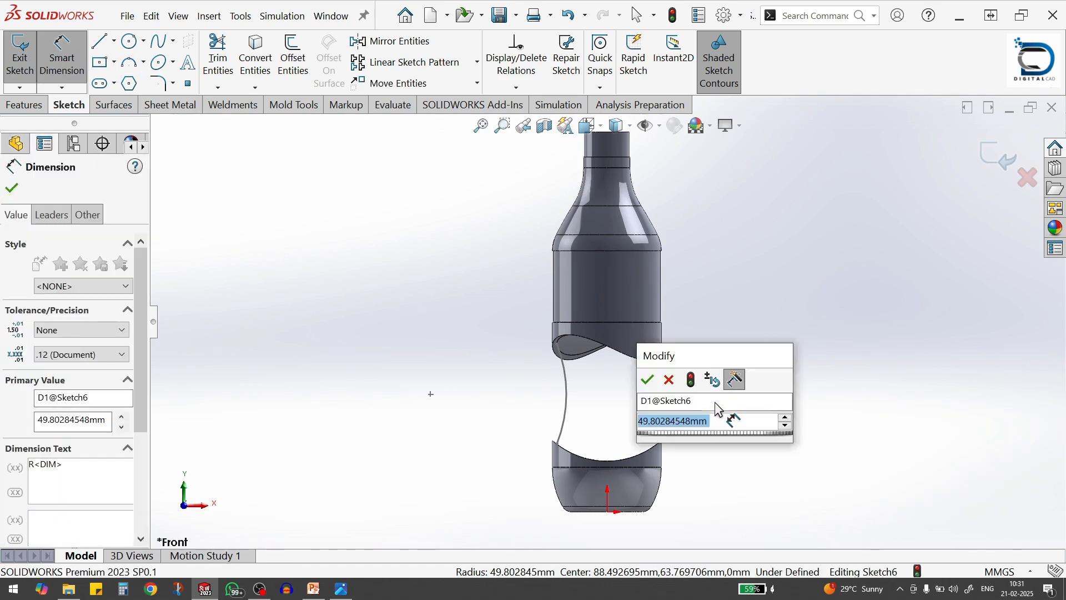
type("50")
key("Return")
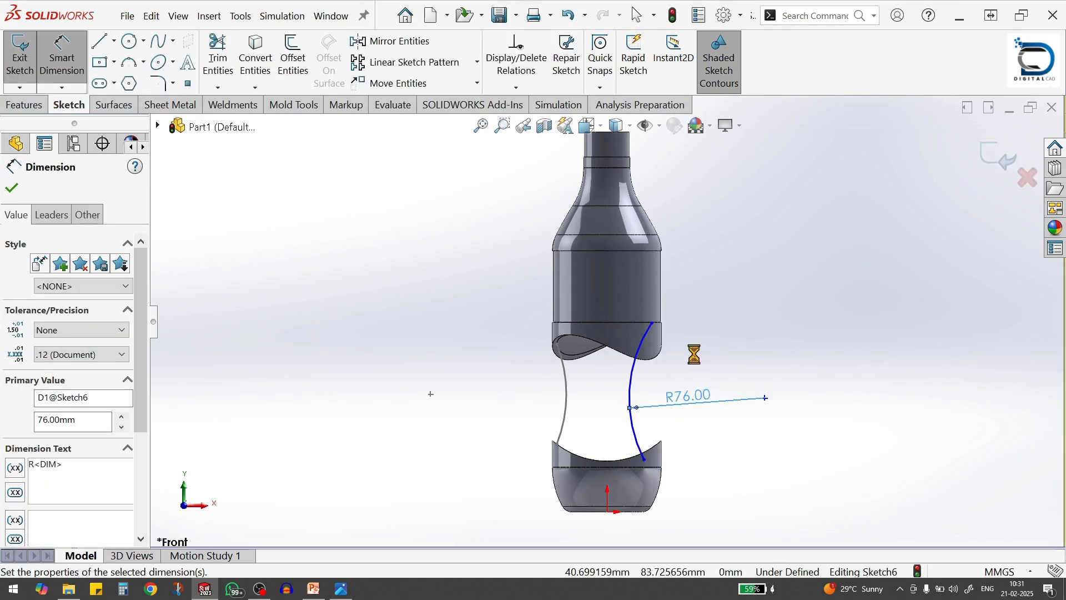
left_click(700, 356)
key("Escape")
Add a pierce relation between the right arc's upper endpoint and the split-line edge on the upper body's underside
middle_click_drag(688, 354, 676, 263)
scroll(665, 332, "down", 5)
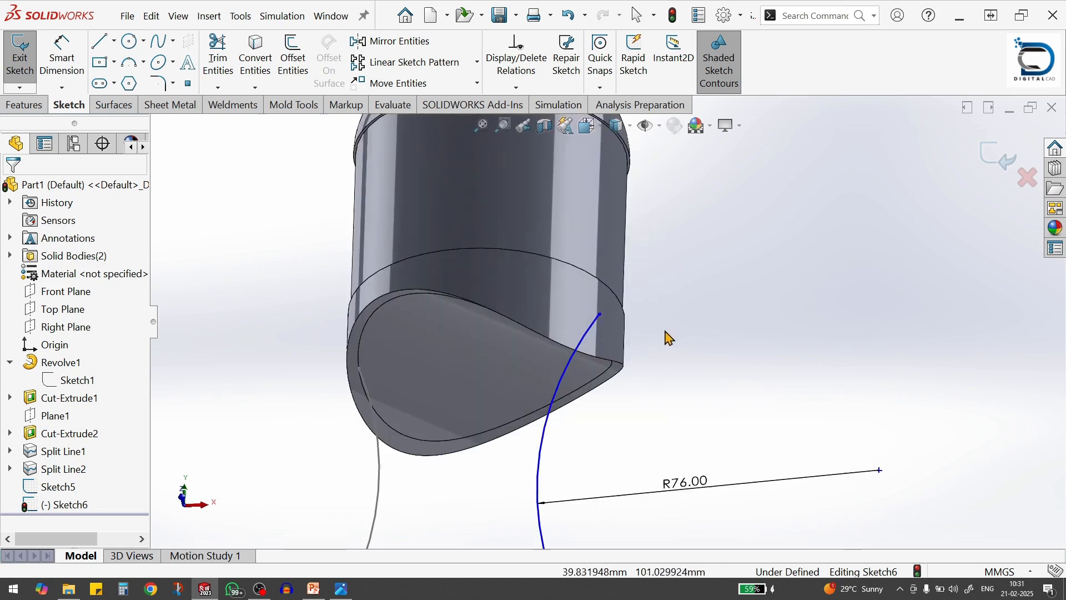
left_click(600, 315)
left_click(613, 358, "ctrl")
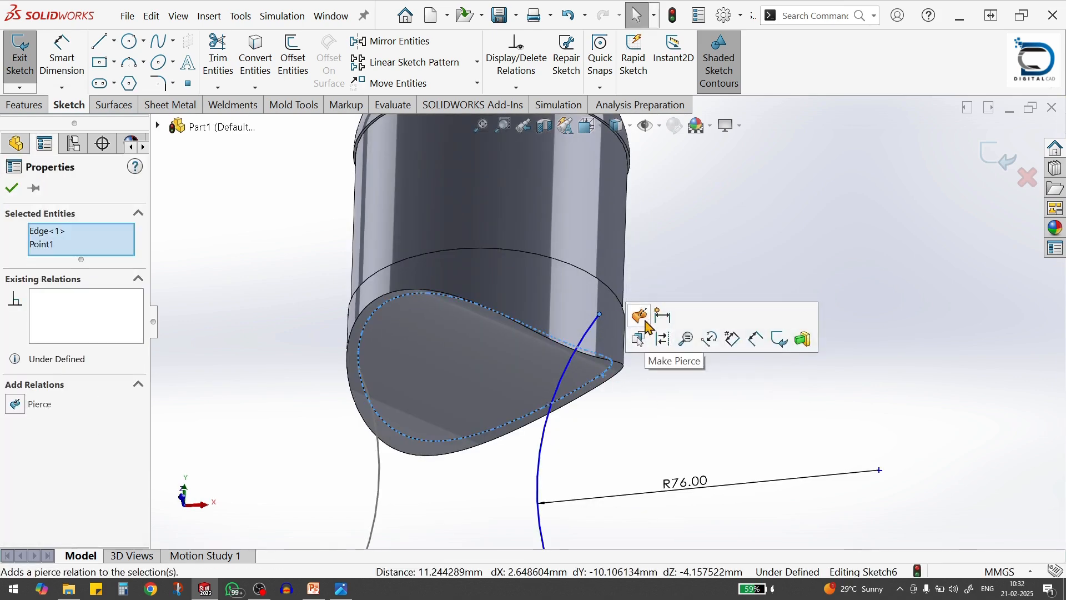
left_click(639, 339)
left_click(683, 431)
Pierce the right arc's lower endpoint to the split-line edge on the lower body, and close the sketch
scroll(626, 441, "up", 4)
scroll(626, 441, "down", 4)
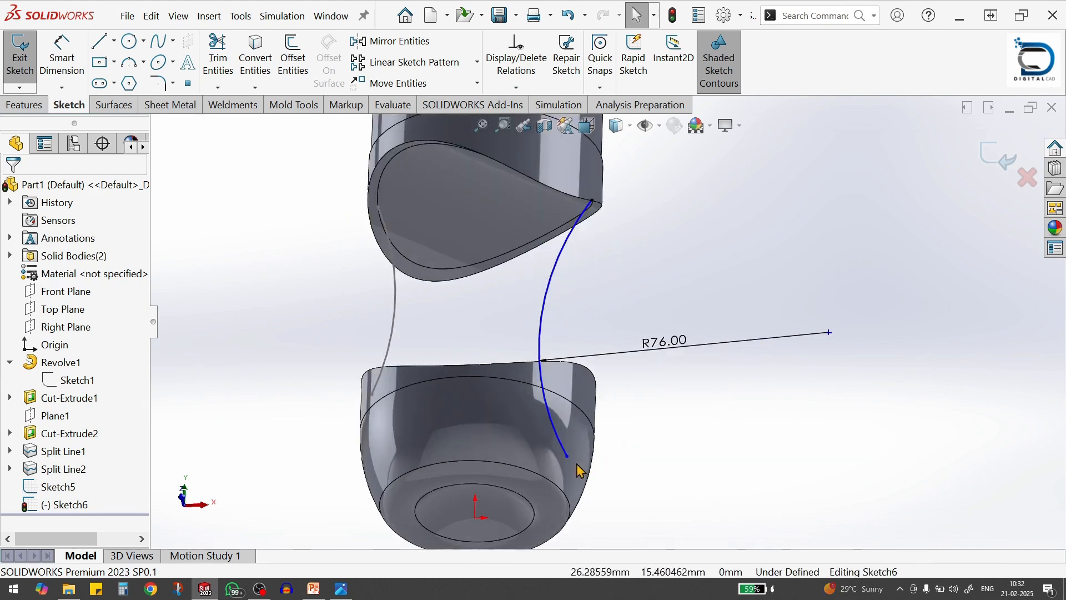
left_click(567, 458)
middle_click_drag(566, 458, 604, 389)
left_click(605, 389, "ctrl")
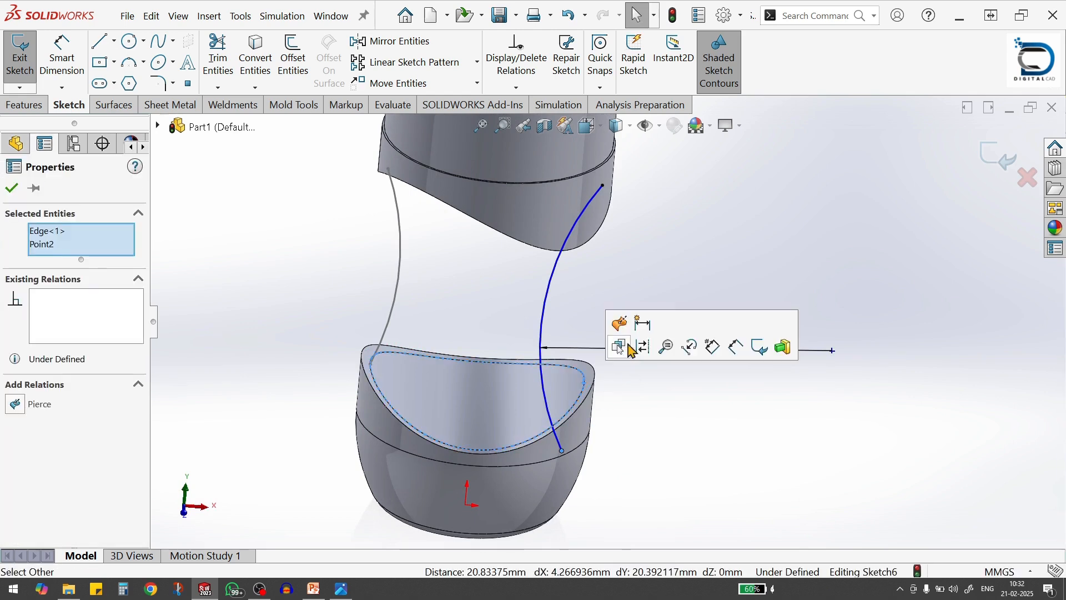
left_click(631, 345)
left_click(643, 420)
scroll(638, 394, "up", 6)
mouse_move(534, 261)
middle_mouse_down()
mouse_move(542, 273)
mouse_move(550, 257)
middle_mouse_up()
left_click(991, 160)
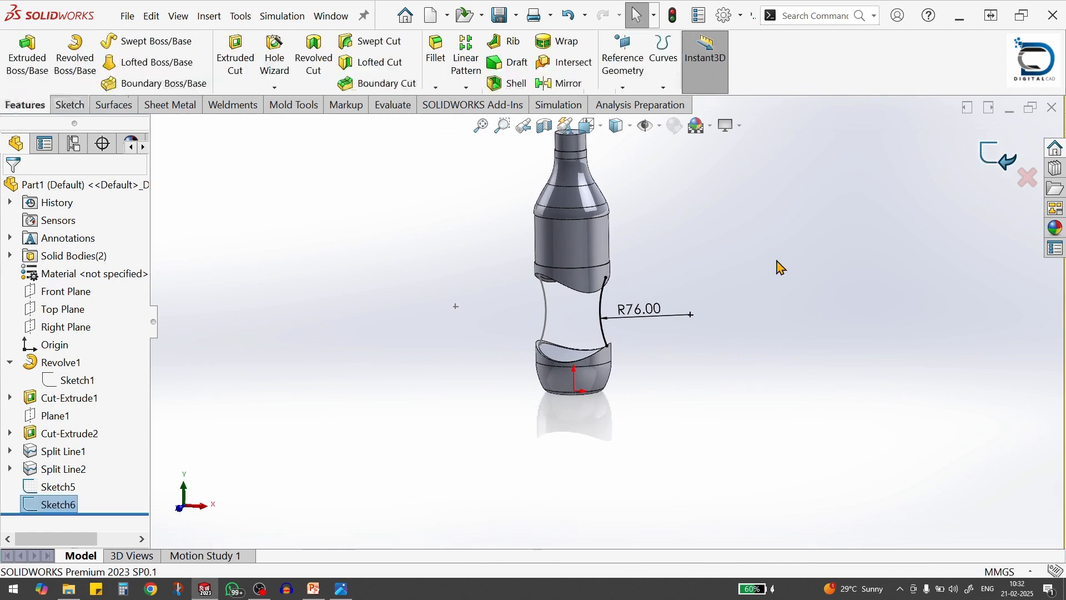
Start a sketch on the Right Plane and draw an inward-bulging three-point arc of about 60 mm radius left of the gap
left_click(77, 332)
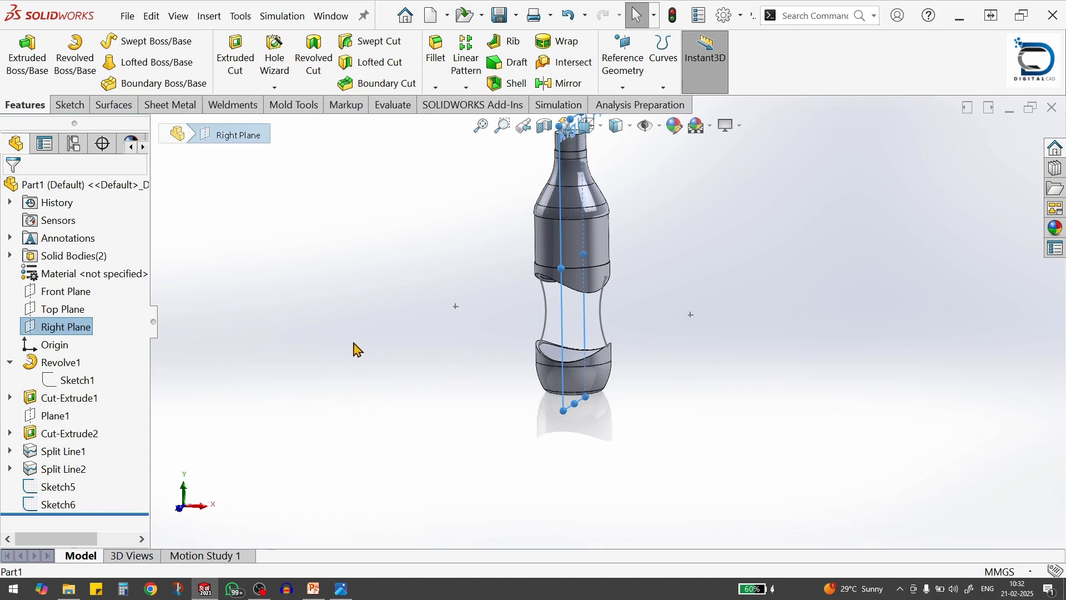
right_click(73, 333)
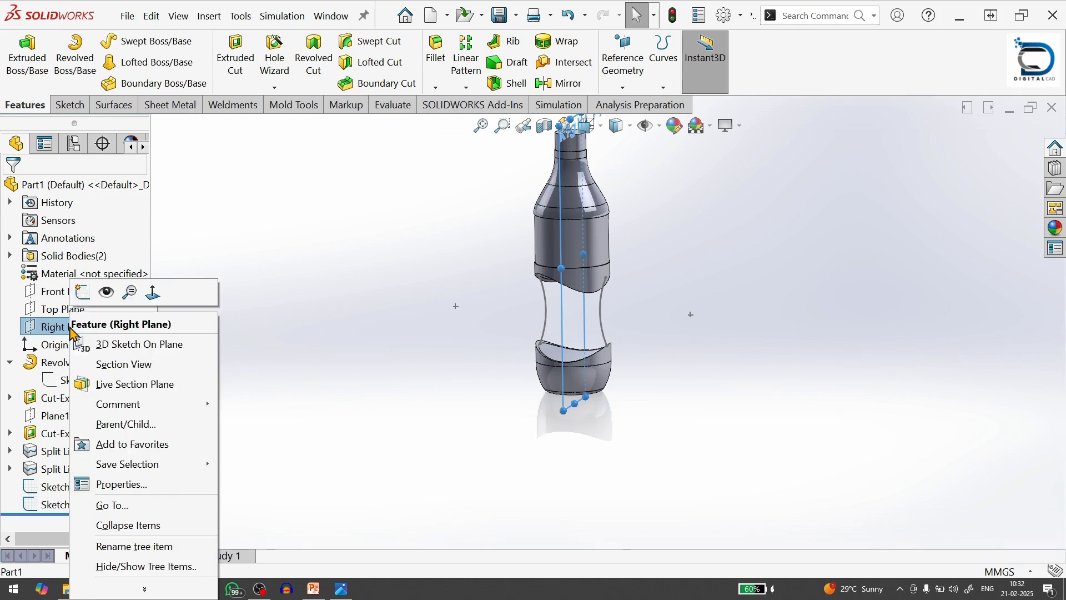
left_click(89, 291)
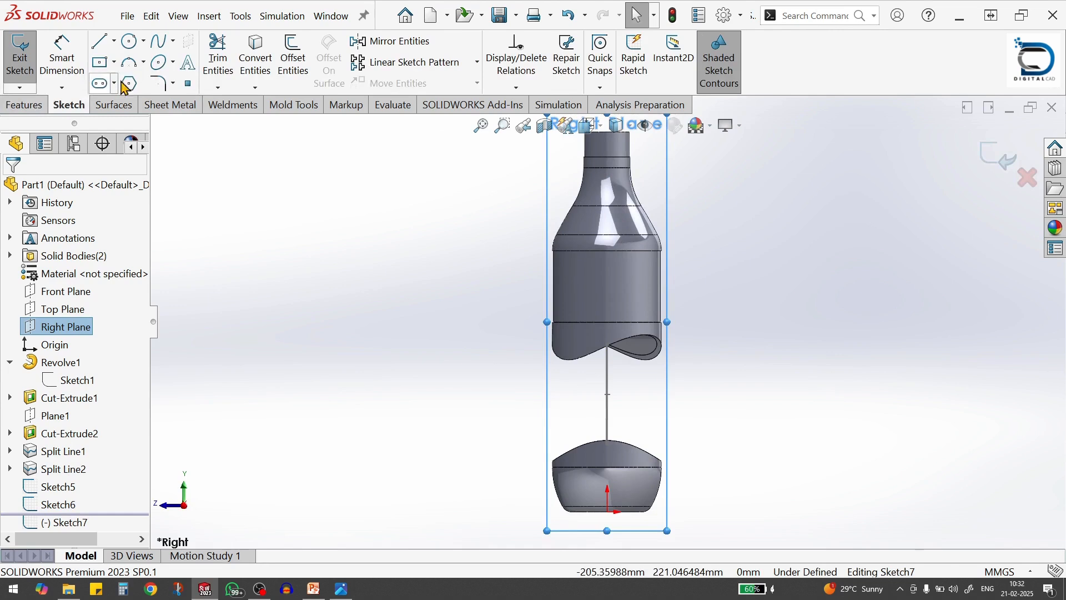
key("s")
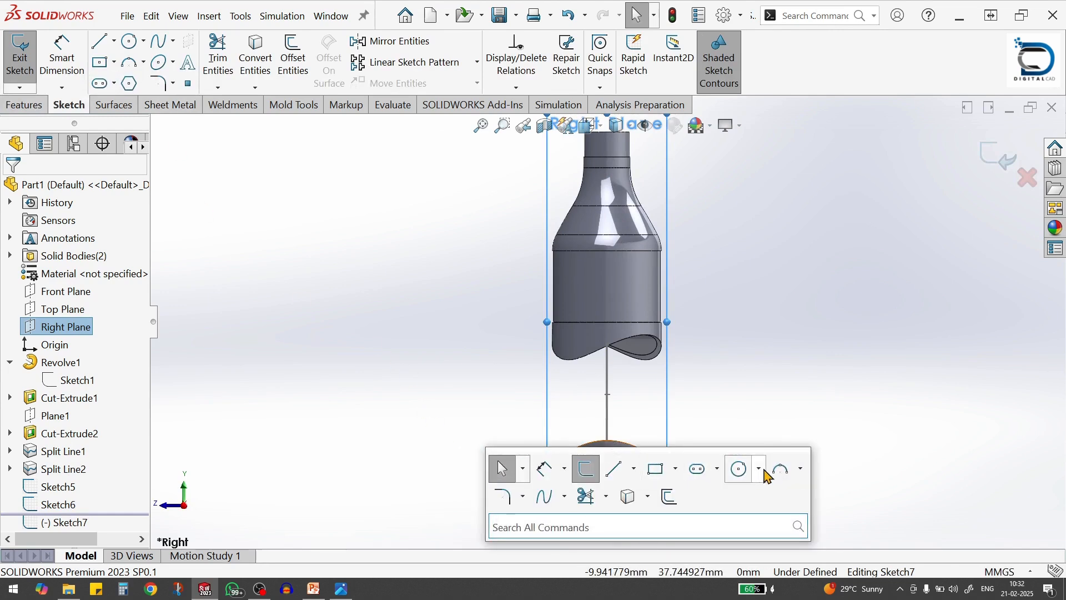
left_click(782, 470)
left_click(517, 340)
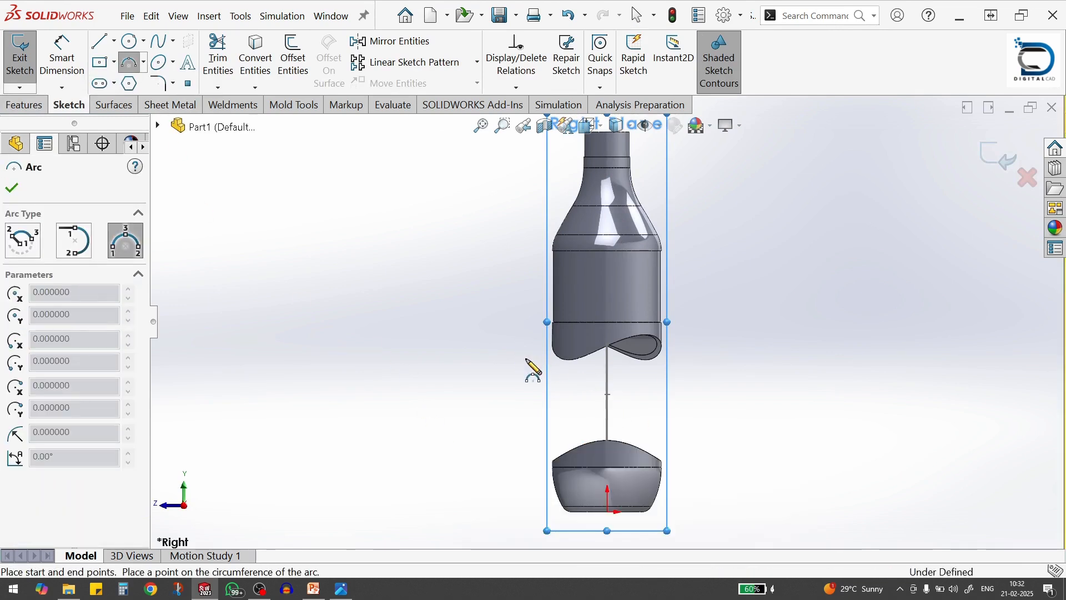
left_click(522, 453)
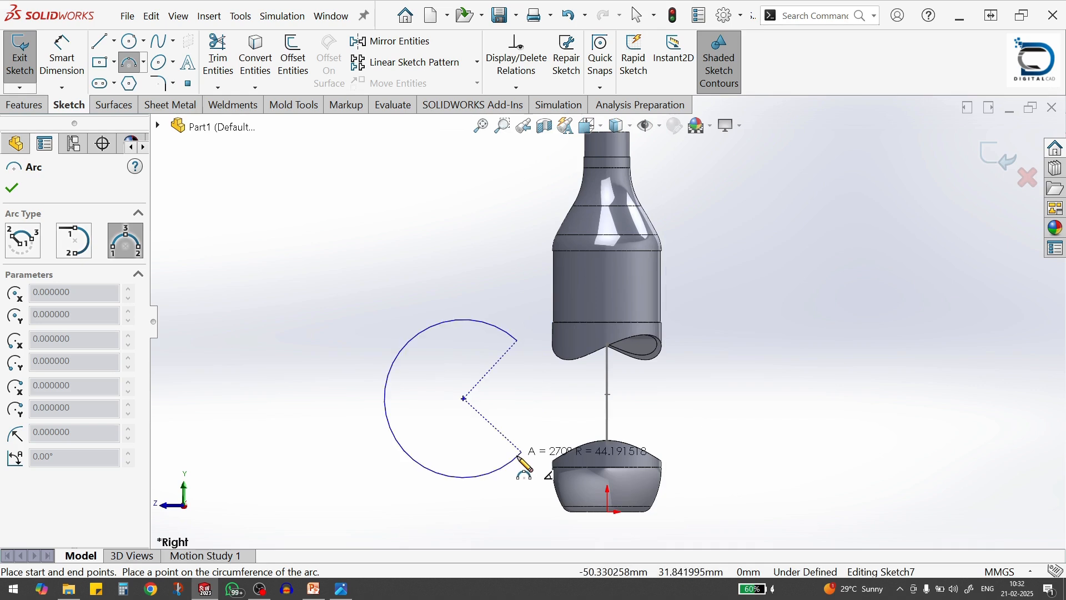
left_click(535, 424)
Dimension the new arc's radius to 110 mm
key("s")
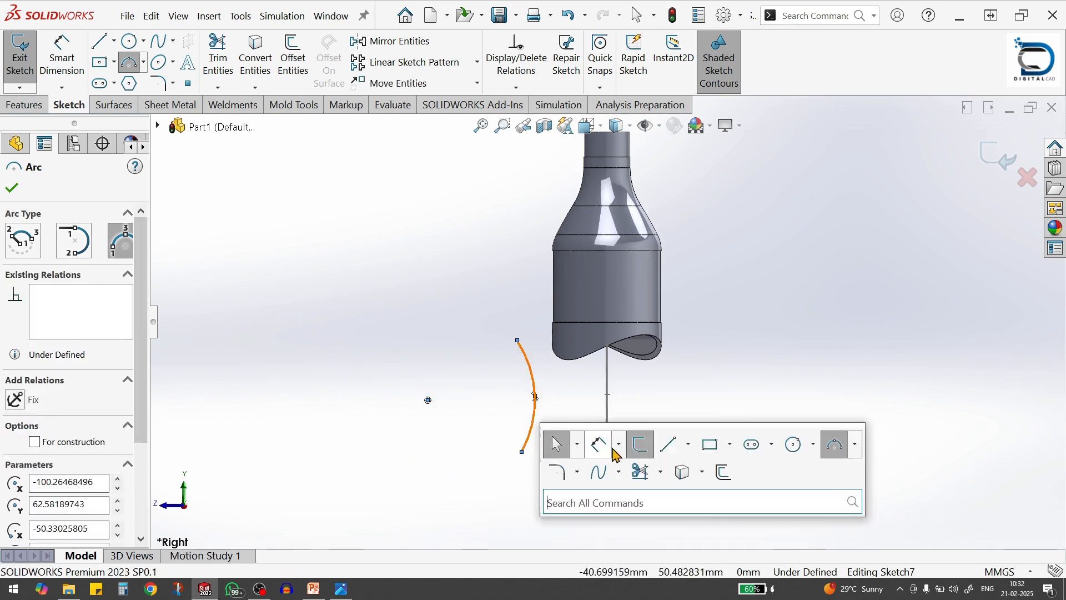
left_click(602, 446)
left_click(536, 392)
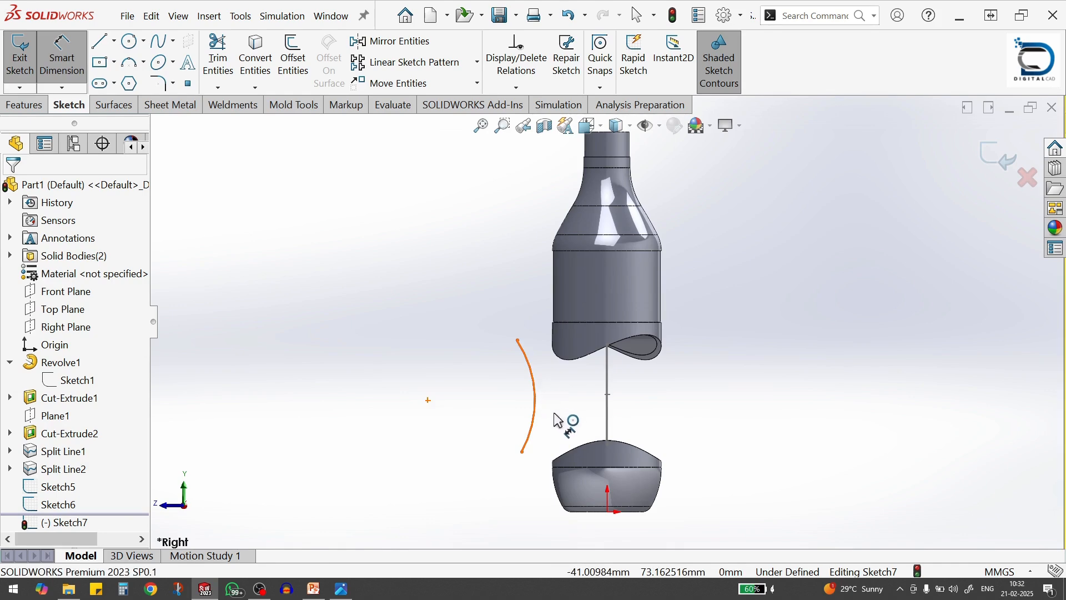
left_click(569, 422)
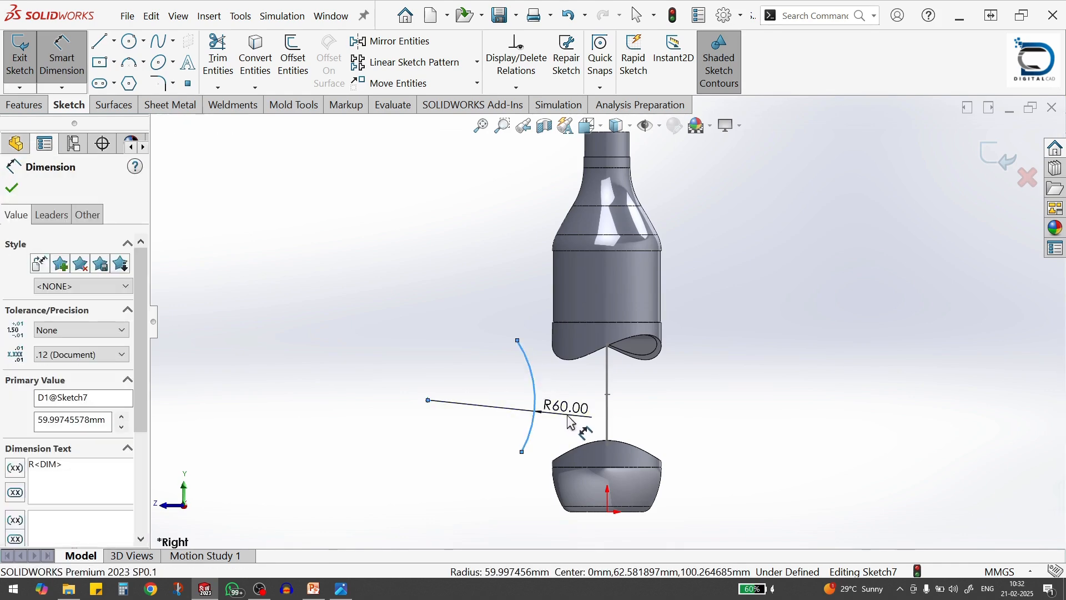
key("Return")
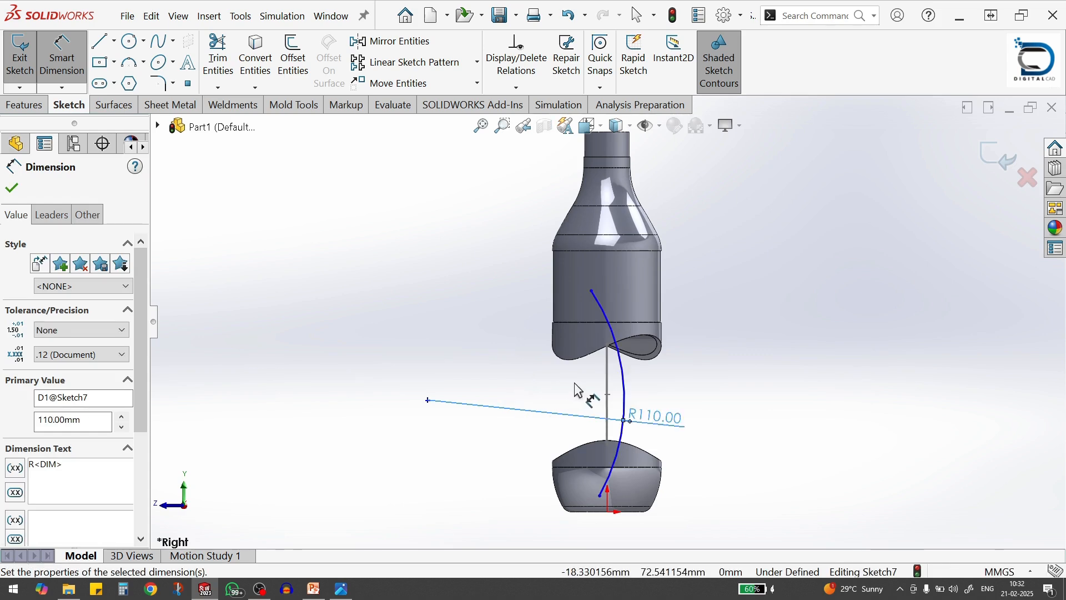
key("Escape")
Try to pierce the R110 arc's upper endpoint to the right part of the upper body's split-line edge, and undo the relation
left_click(590, 290)
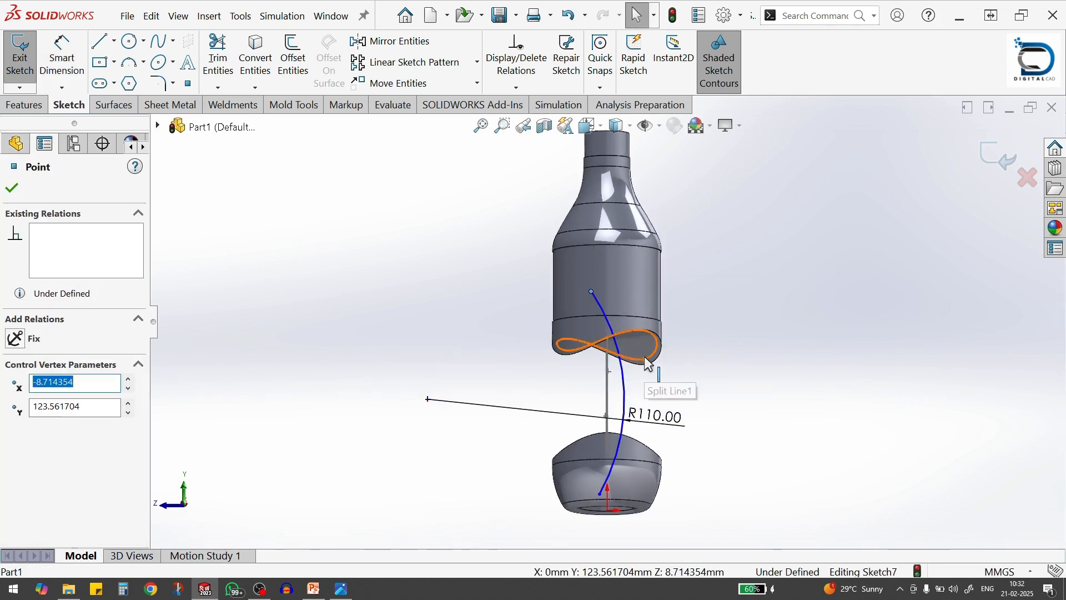
left_click(648, 363, "ctrl")
left_click(681, 298)
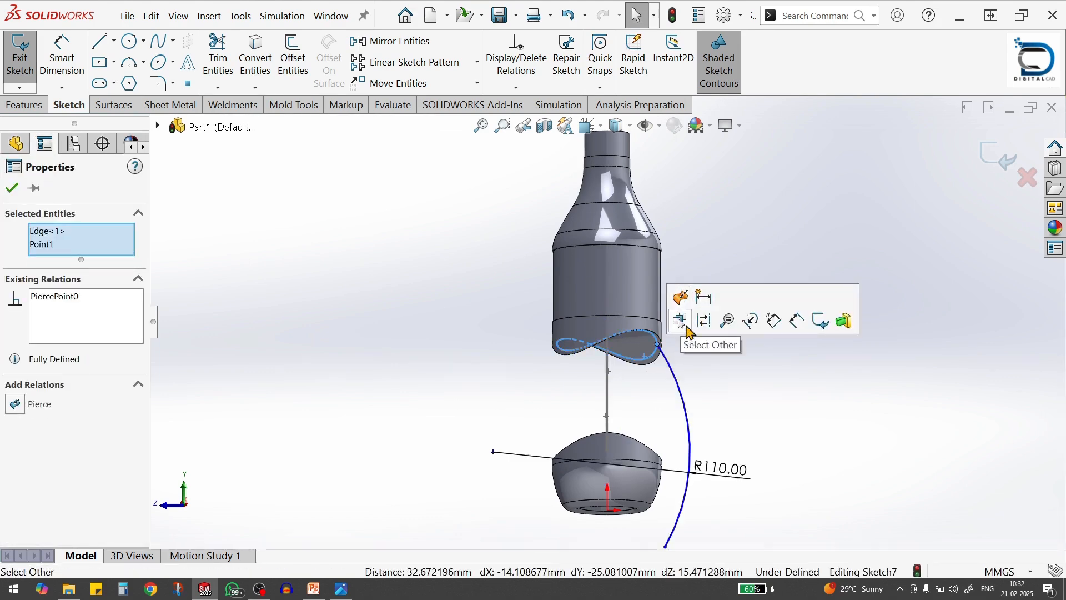
key("ctrl+z")
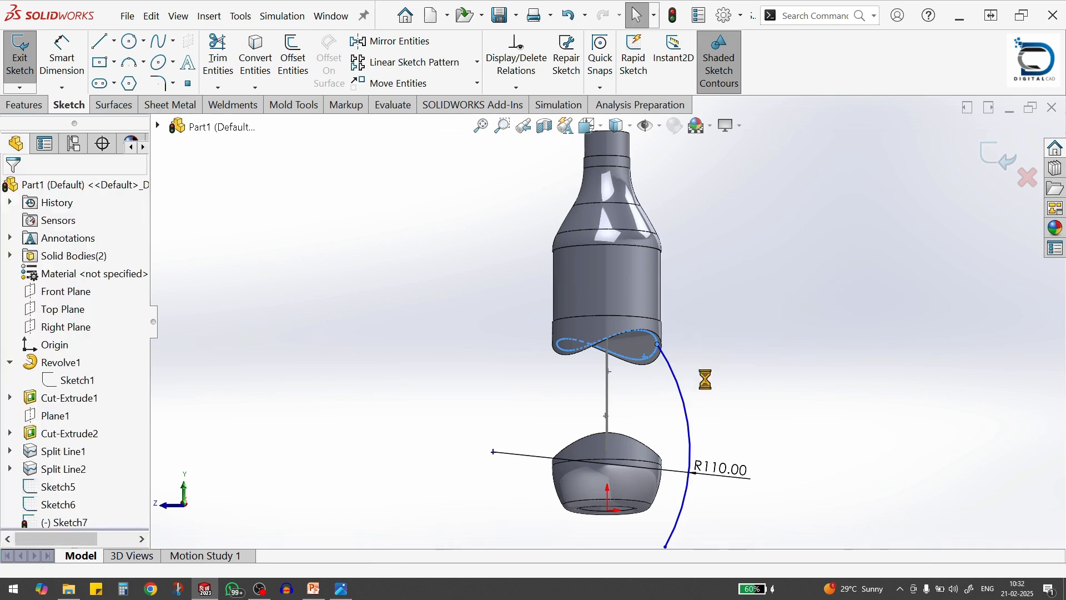
left_click(581, 385)
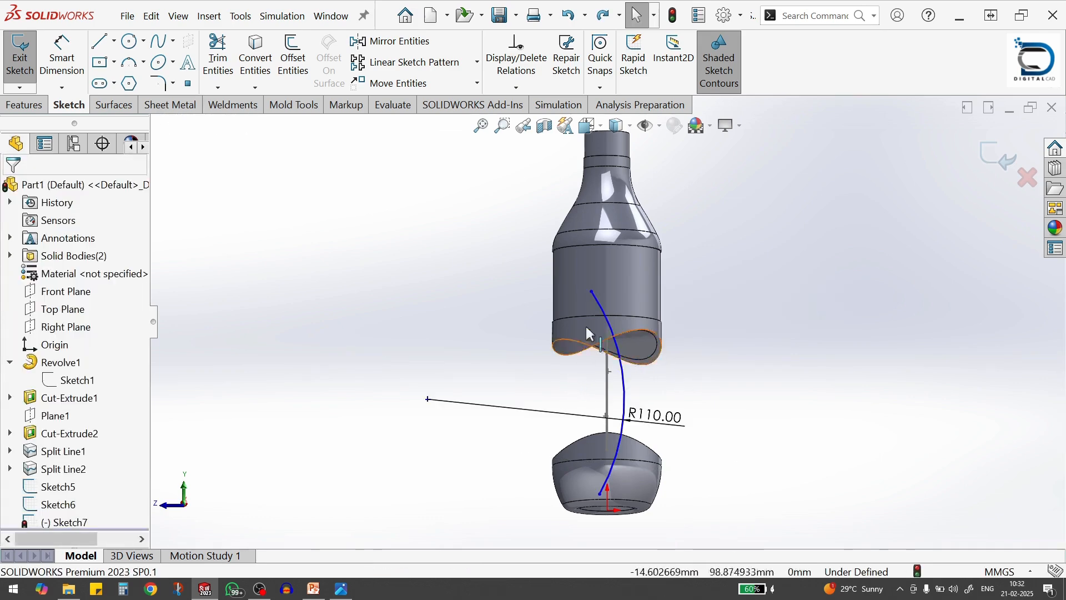
Pierce the R110 arc's upper endpoint to the upper body's split-line edge, picking the edge on the arc's own side
left_click(591, 291)
middle_click_drag(554, 361, 516, 287)
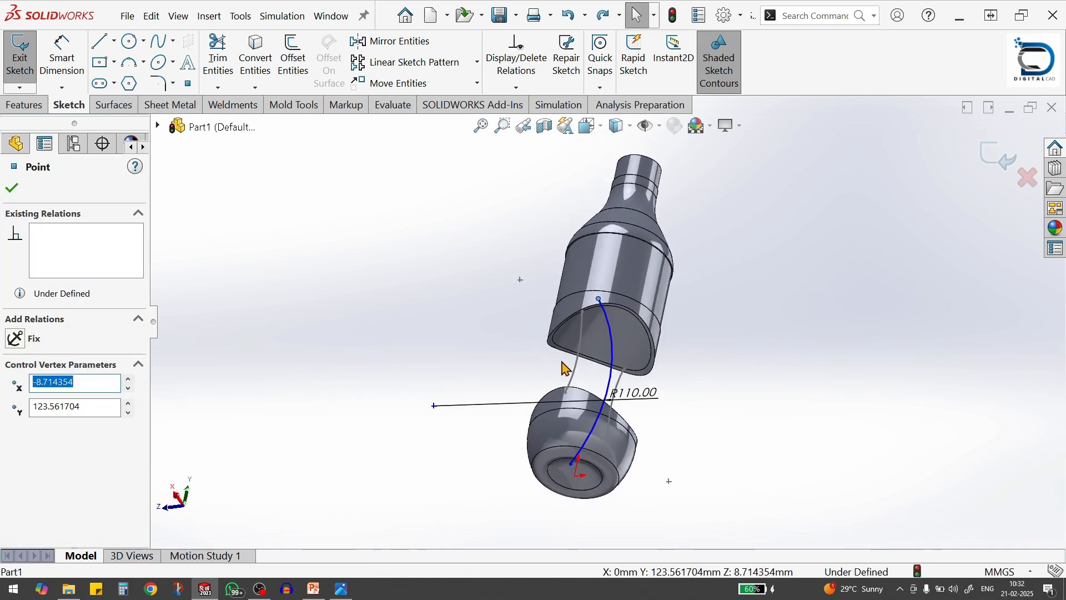
left_click(559, 348, "ctrl")
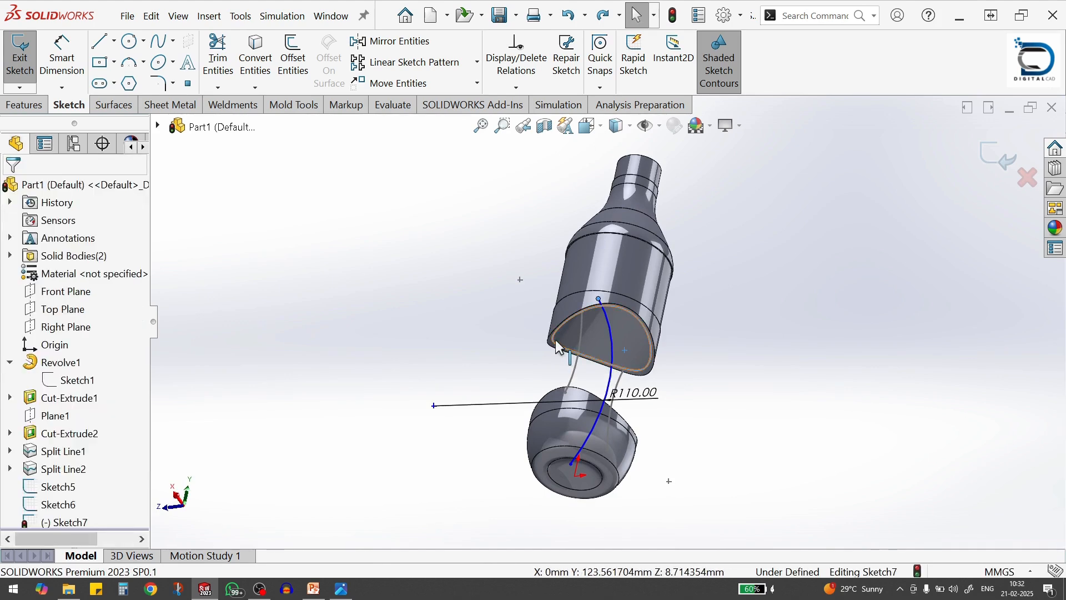
left_click(594, 284)
left_click(685, 398)
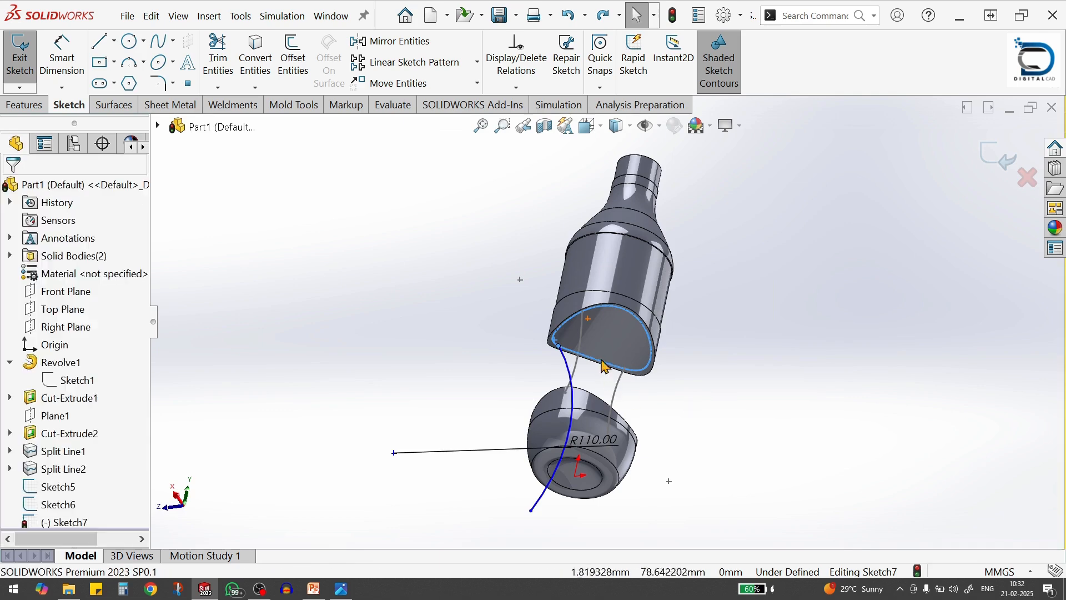
Pierce the R110 arc's lower endpoint to the near side of the lower body's split-line edge, and close the sketch
middle_click_drag(605, 371, 623, 518)
scroll(578, 461, "down", 5)
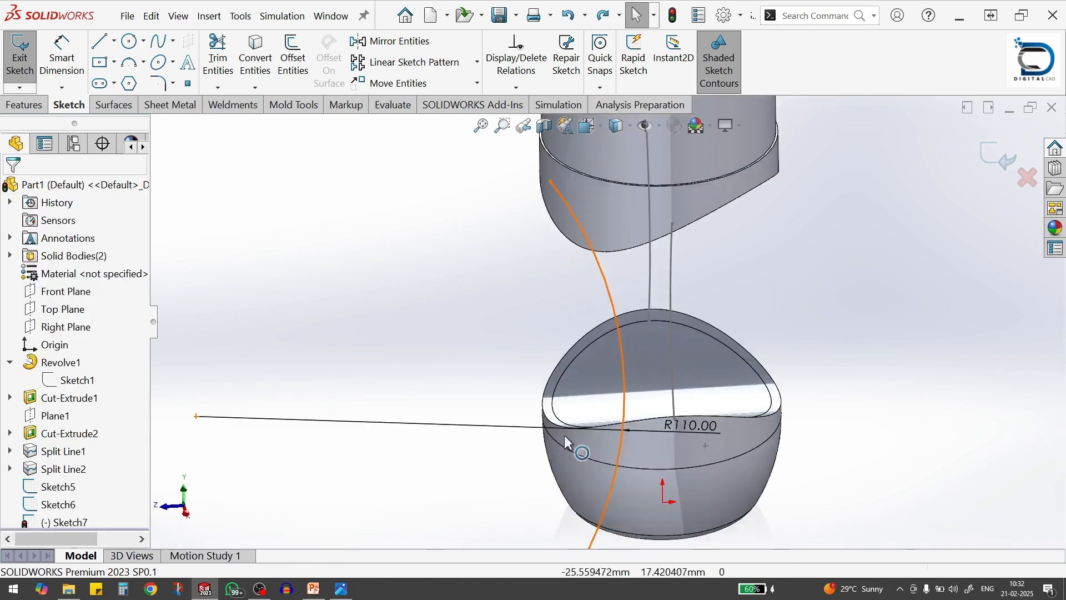
left_click(561, 406)
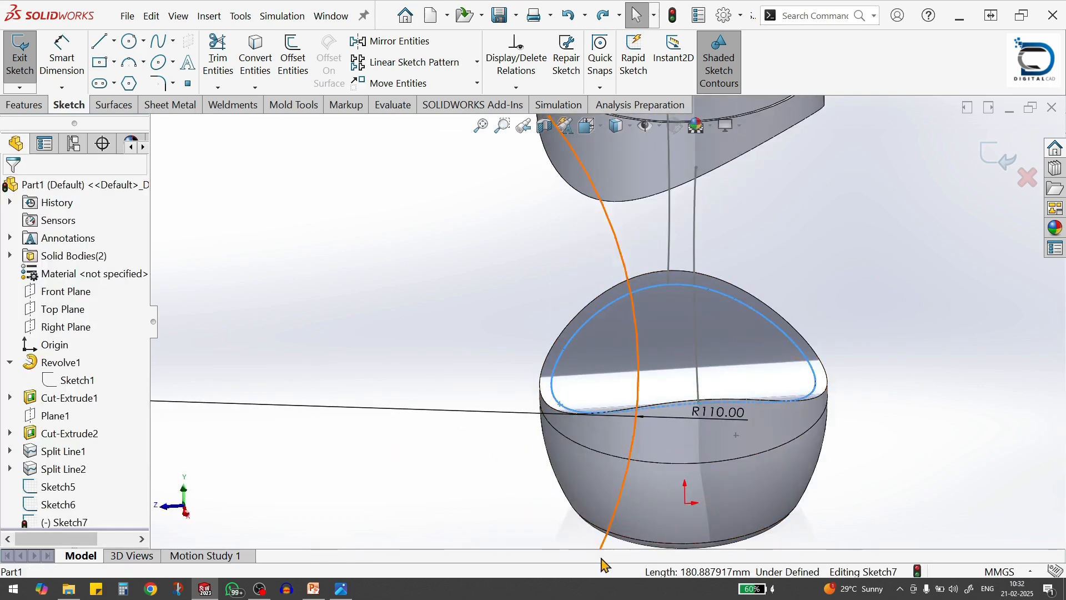
scroll(610, 511, "up", 3)
left_click(590, 482, "ctrl")
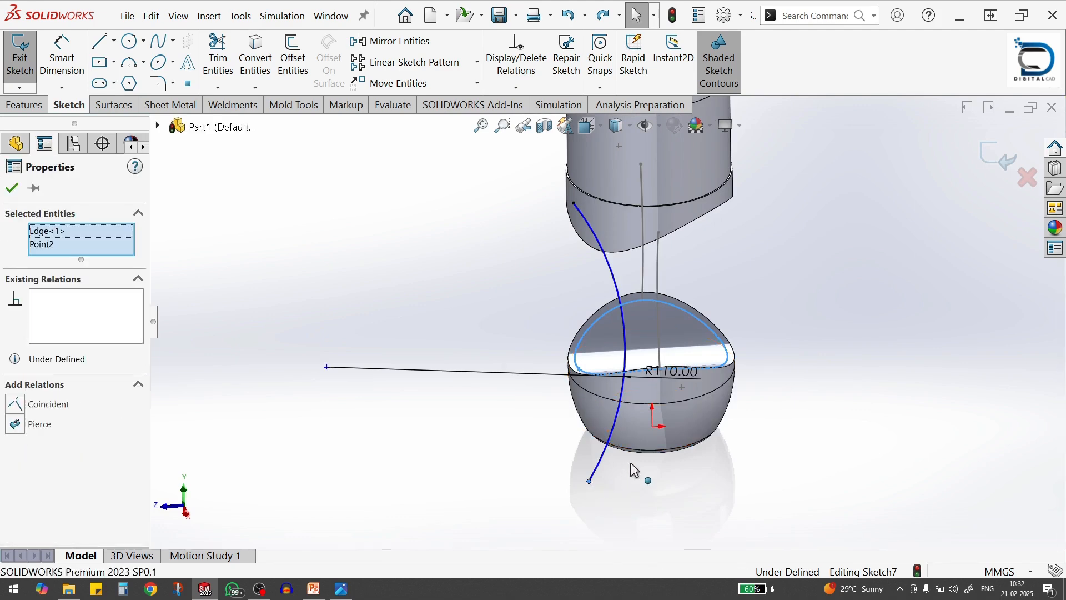
left_click(649, 423)
left_click(790, 328)
scroll(791, 328, "up", 2)
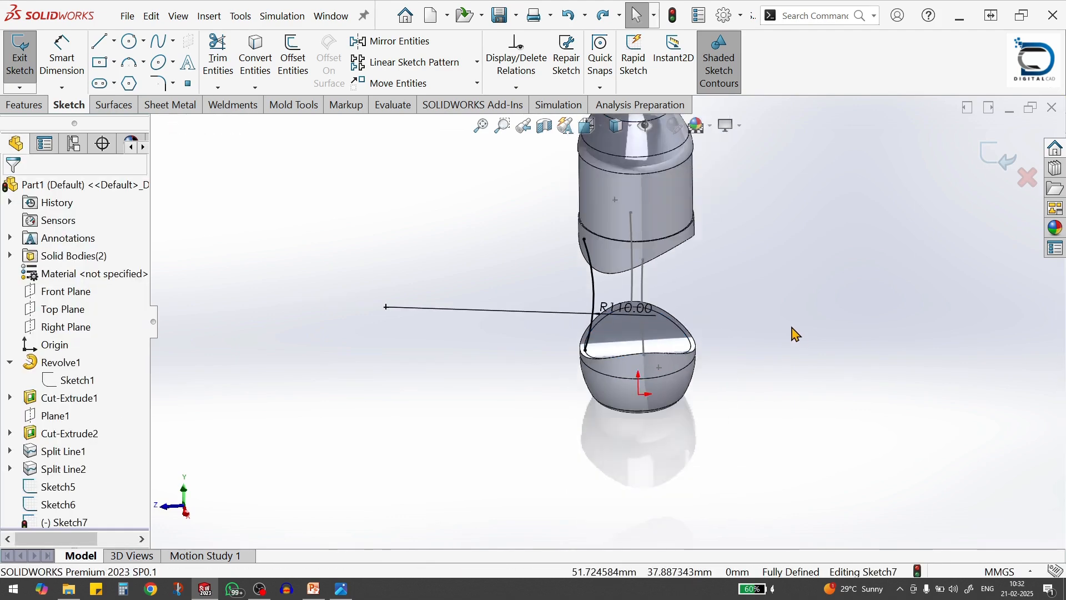
mouse_move(676, 317)
middle_mouse_down()
mouse_move(748, 269)
mouse_move(752, 200)
middle_mouse_up()
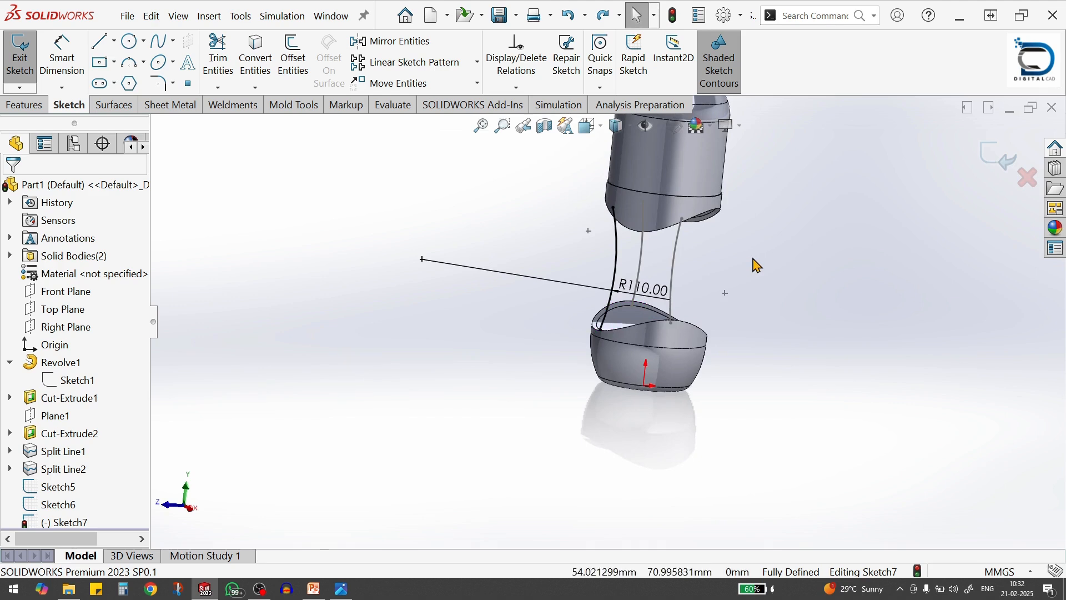
left_click(1007, 159)
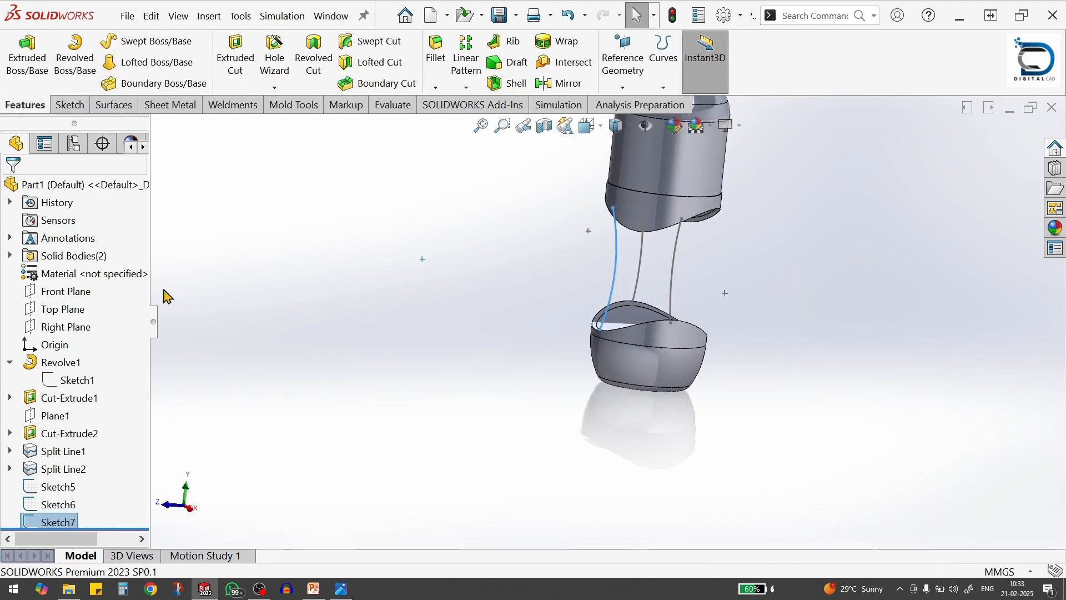
Sketch a three-point arc of about 44 mm radius on the Right Plane, beside the gap and opposite the previous arc
left_click(68, 331)
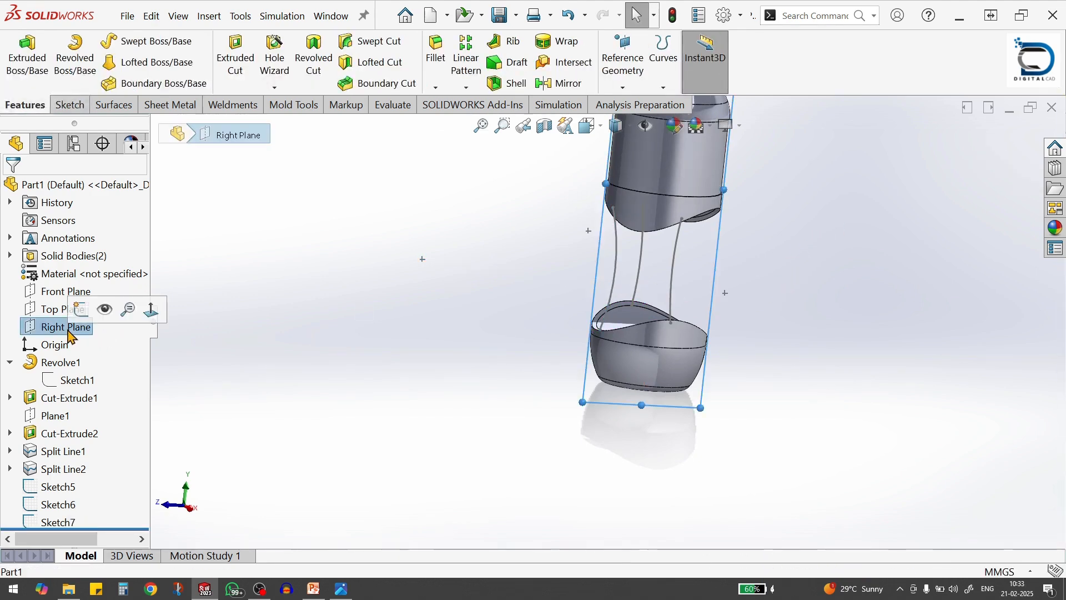
left_click(80, 316)
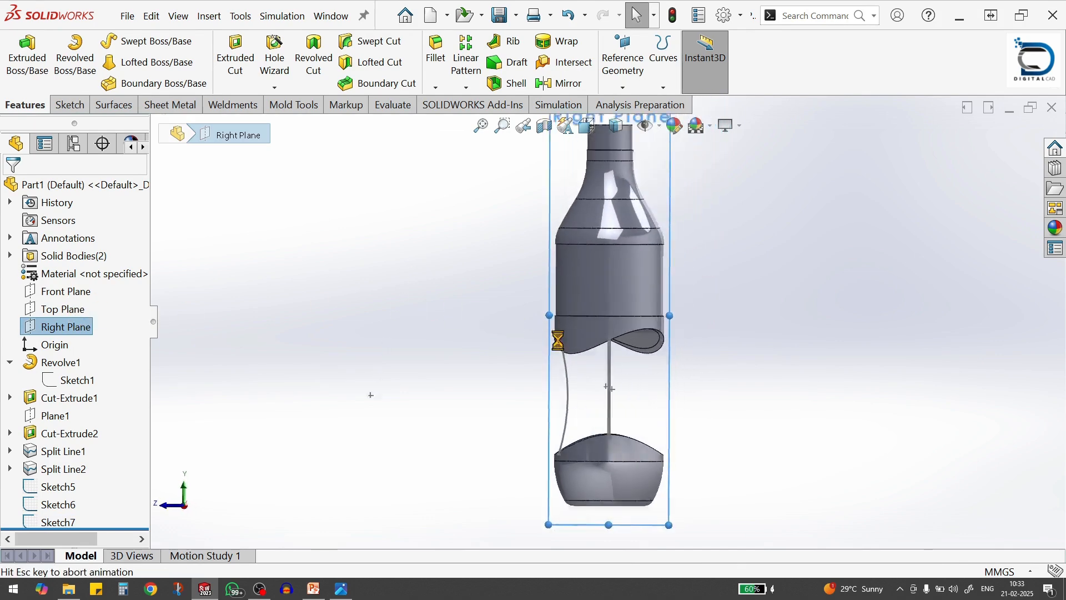
key("s")
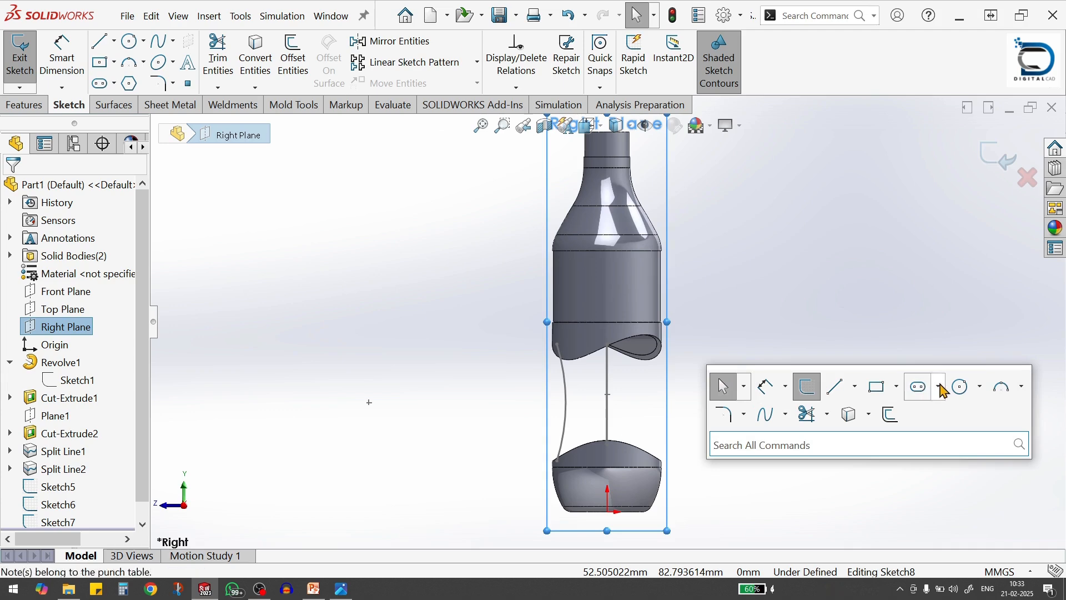
left_click(1003, 388)
left_click(695, 352)
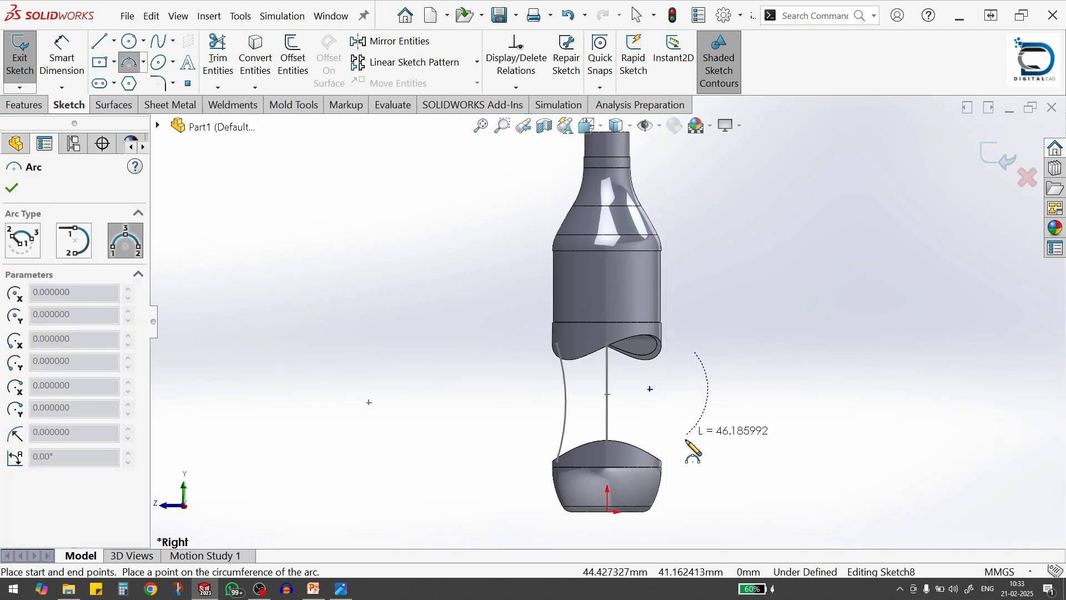
left_click(686, 444)
left_click(677, 402)
Dimension the radius of the new Right Plane arc to 110 mm
key("s")
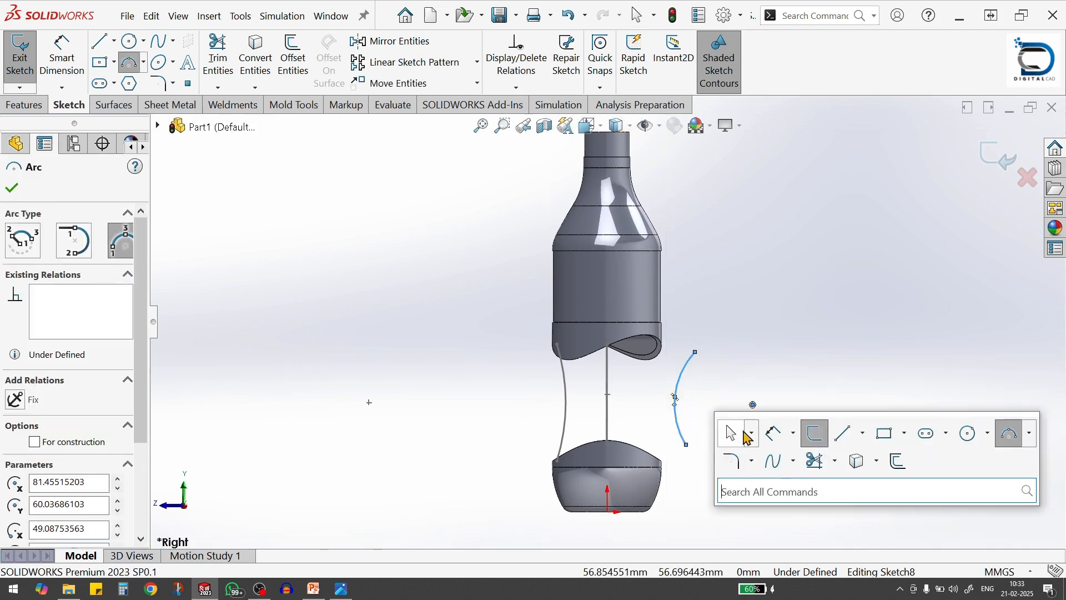
left_click(775, 433)
left_click(684, 384)
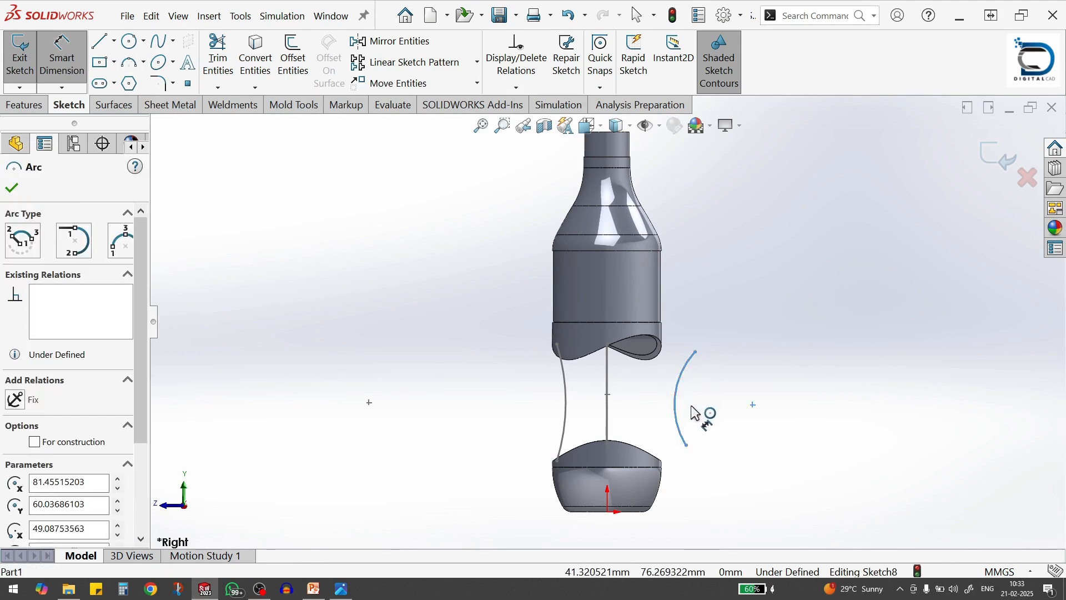
left_click(697, 414)
type("110")
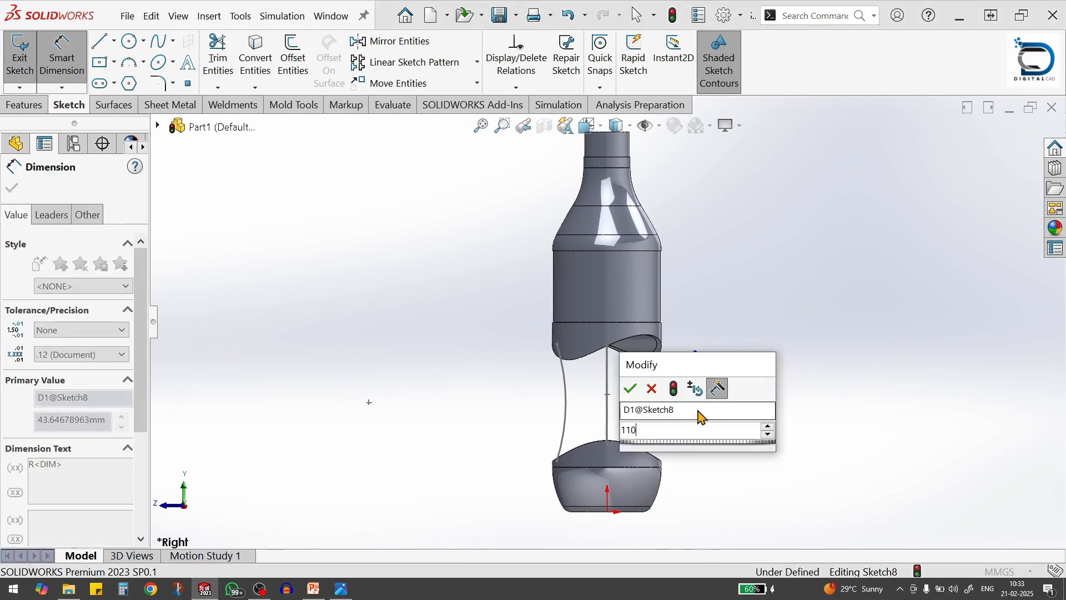
key("Return")
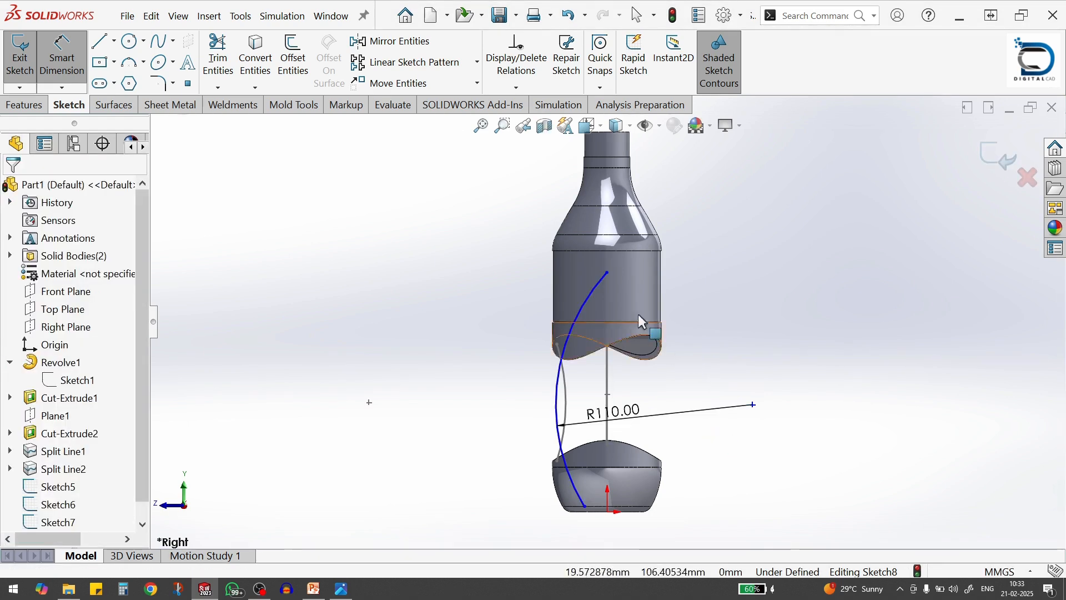
key("Escape")
Pierce the upper endpoint of the new R110 arc to the upper body's split-line edge
left_click(608, 272)
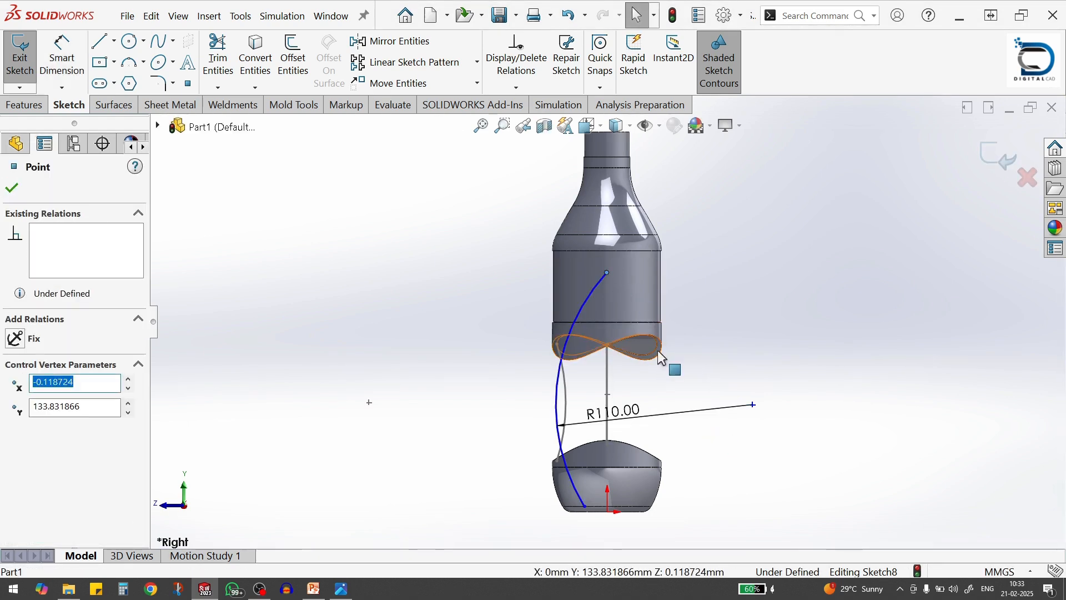
left_click(660, 352, "ctrl")
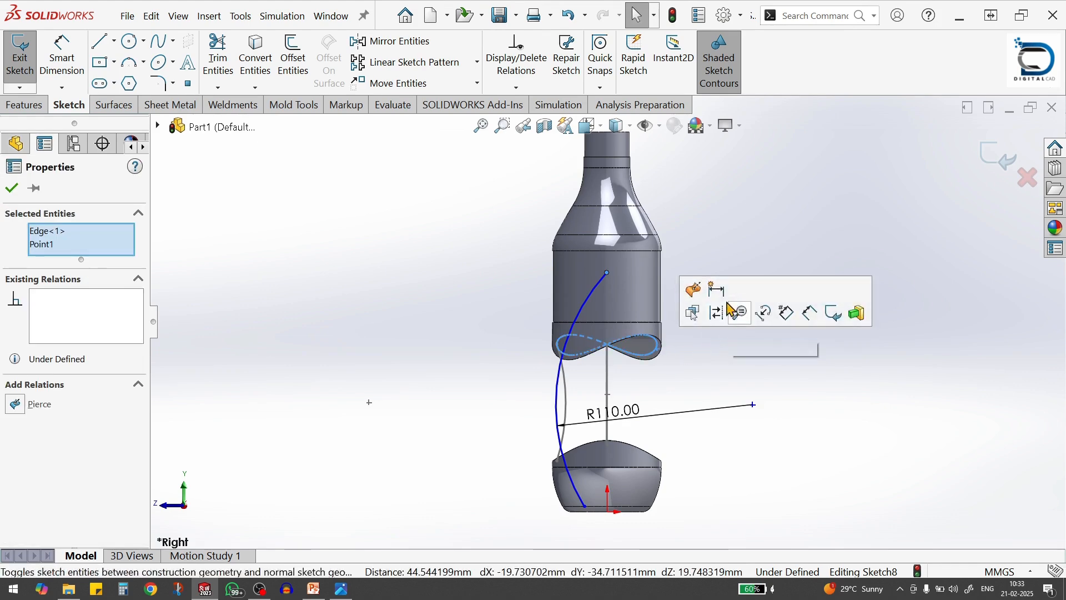
left_click(697, 288)
left_click(682, 440)
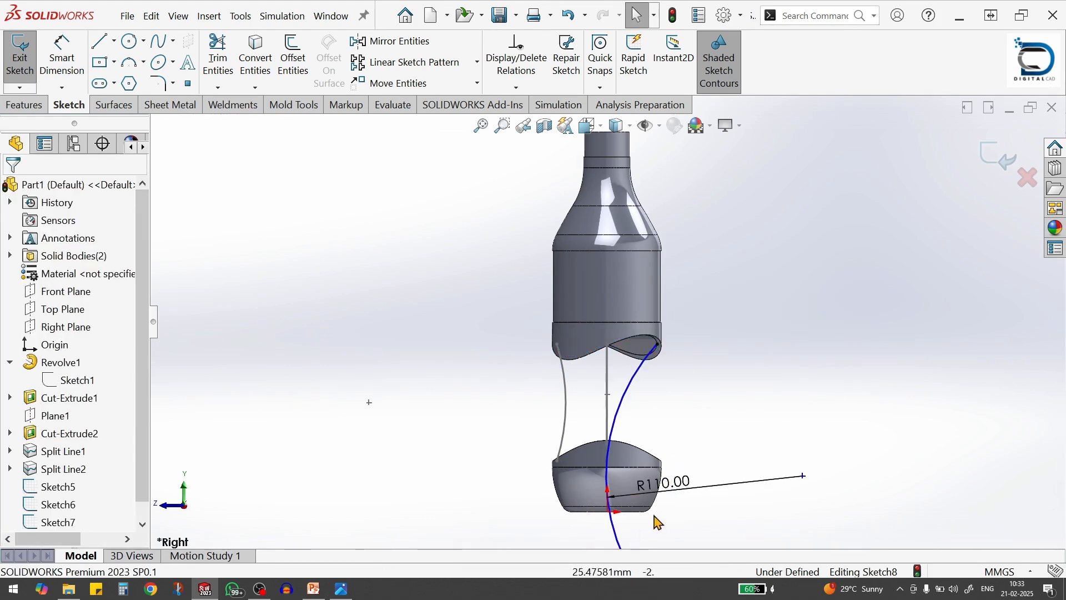
Pierce the arc's lower endpoint to the lower body's split-line edge, and close the sketch
scroll(659, 523, "up", 3)
left_click(624, 470)
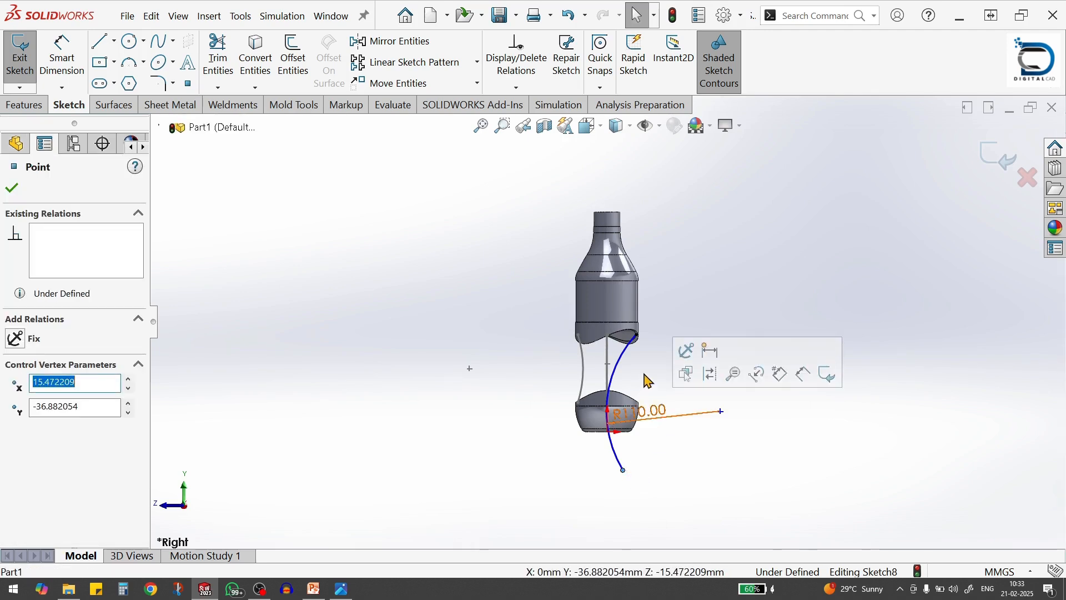
middle_click_drag(647, 380, 640, 404)
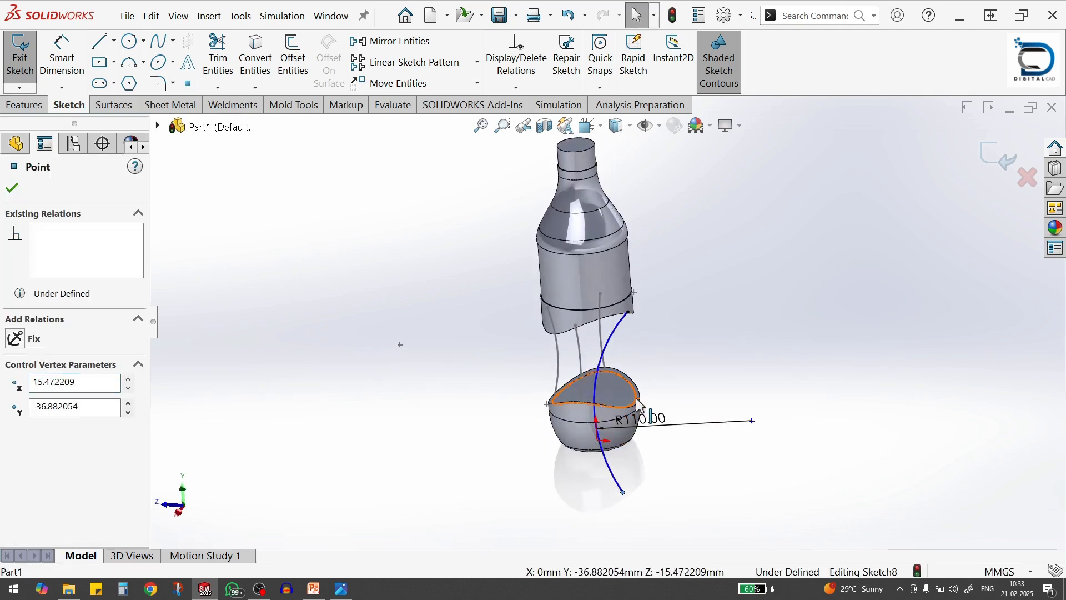
left_click(640, 405, "ctrl")
left_click(695, 338)
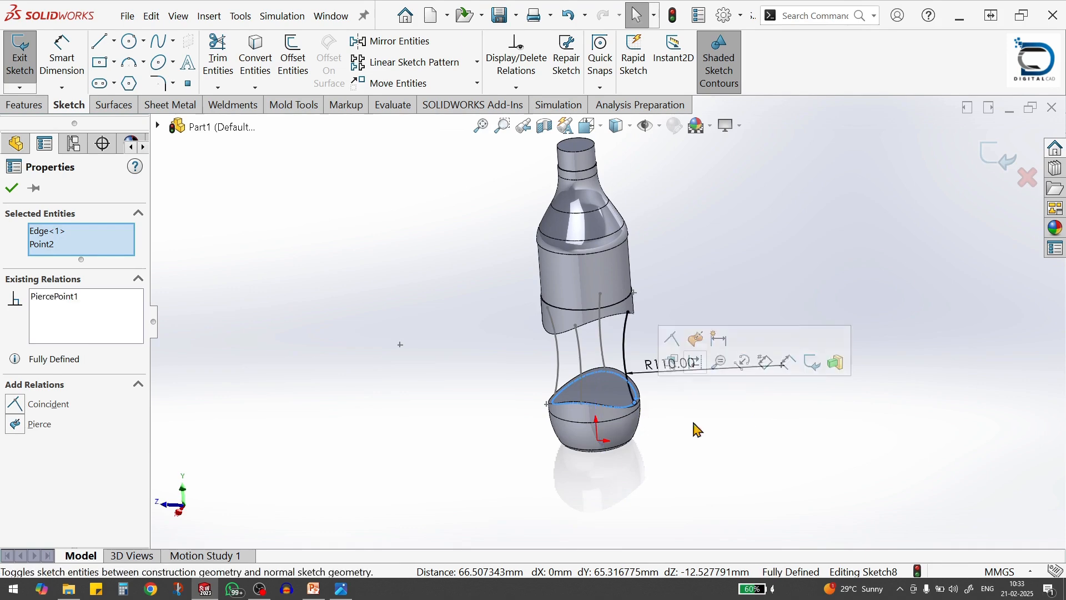
left_click(687, 477)
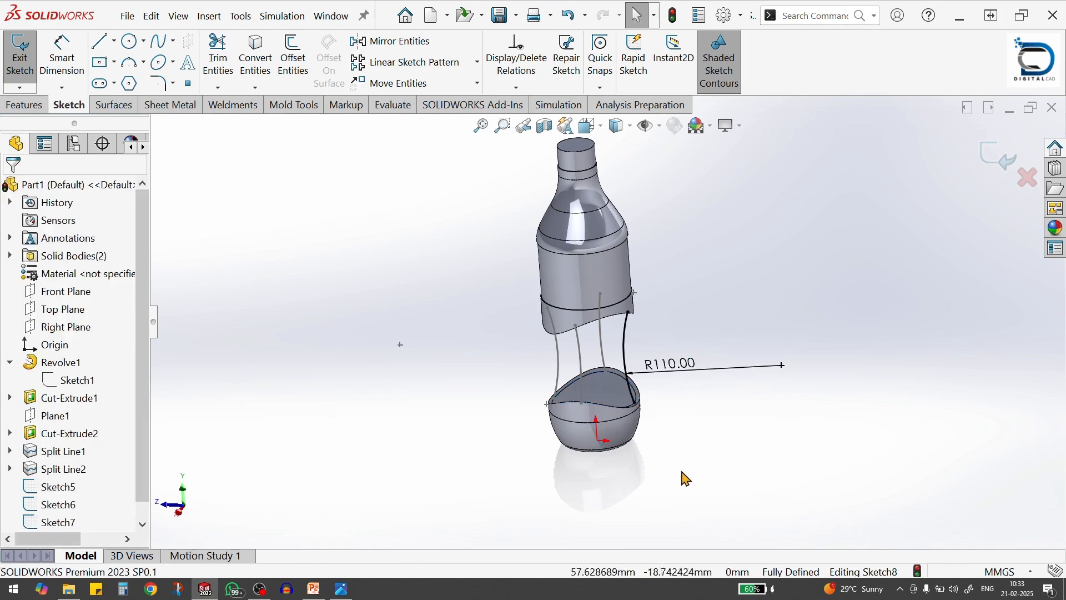
left_click(995, 160)
Start a Lofted Boss/Base with the split-line edges of the upper and lower bodies as its profiles
mouse_move(694, 311)
middle_mouse_down()
mouse_move(709, 278)
mouse_move(722, 300)
middle_mouse_up()
scroll(675, 336, "down", 2)
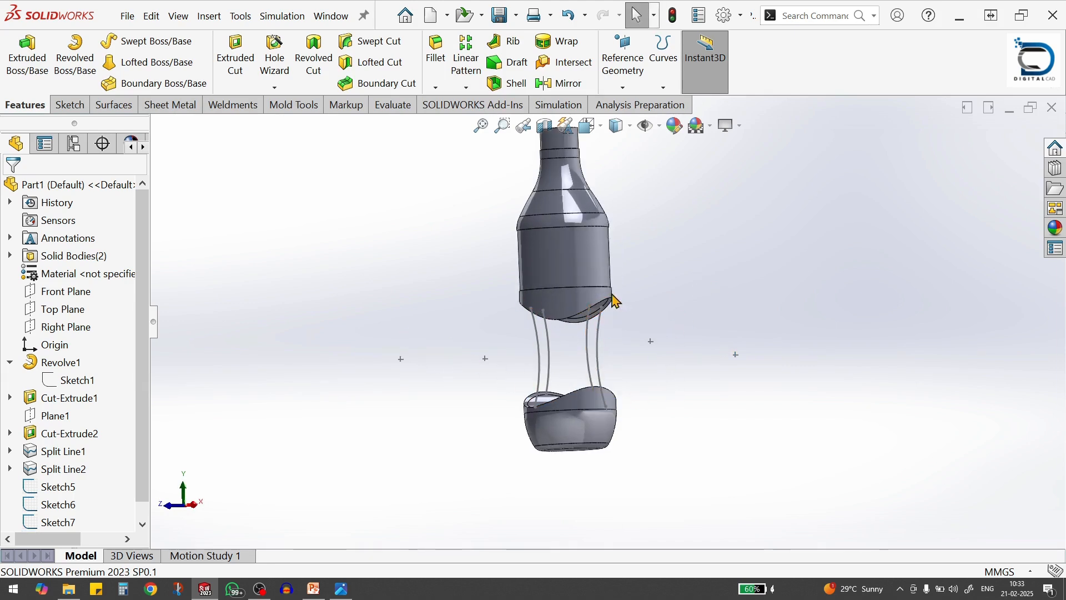
left_click(148, 64)
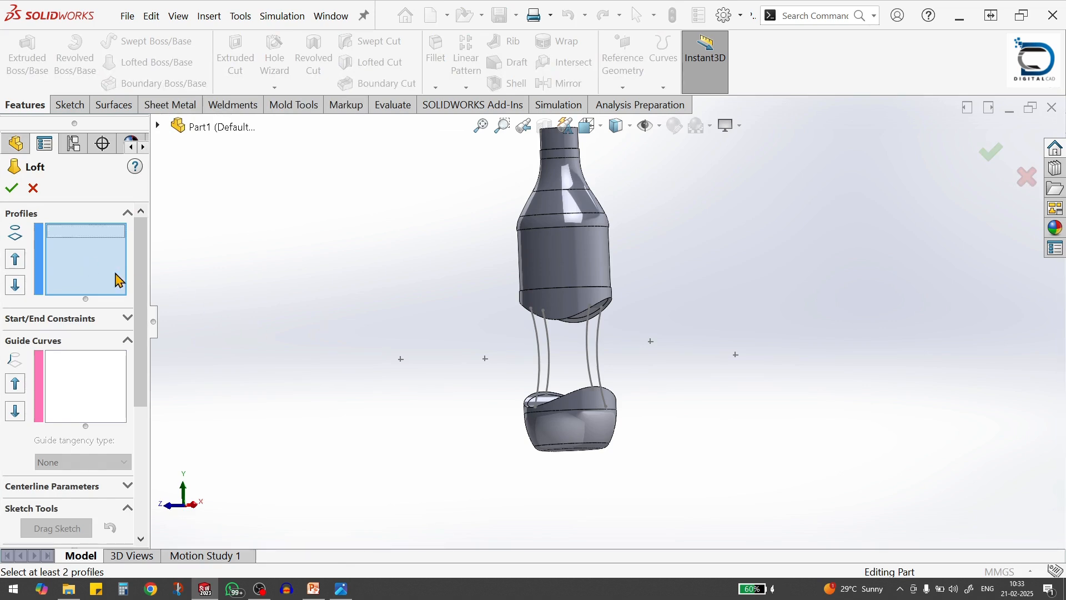
scroll(625, 320, "down", 3)
left_click(607, 305)
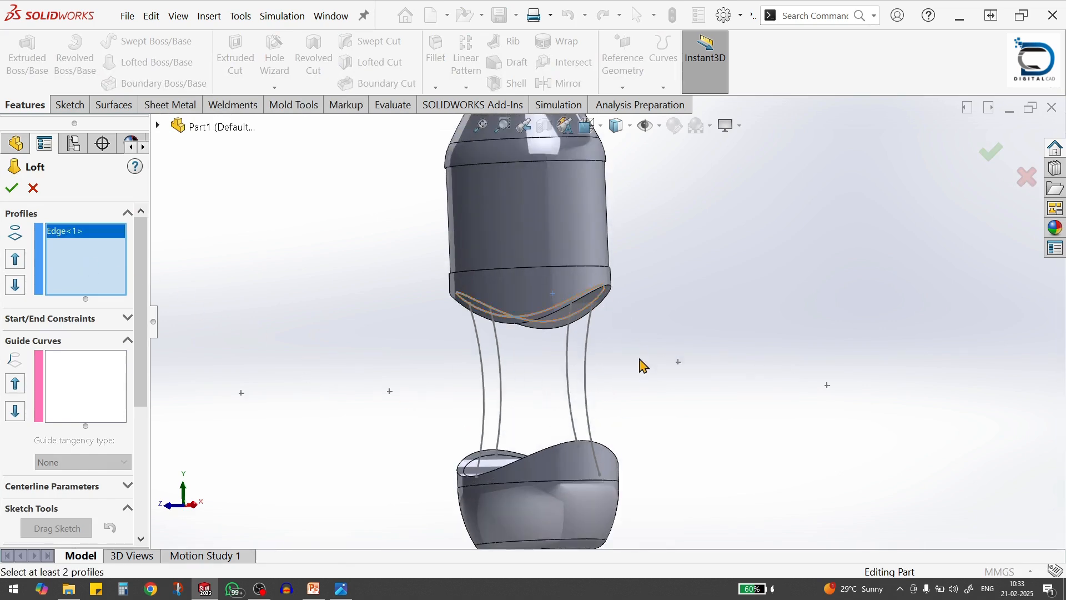
scroll(639, 365, "up", 2)
middle_click_drag(641, 371, 584, 435)
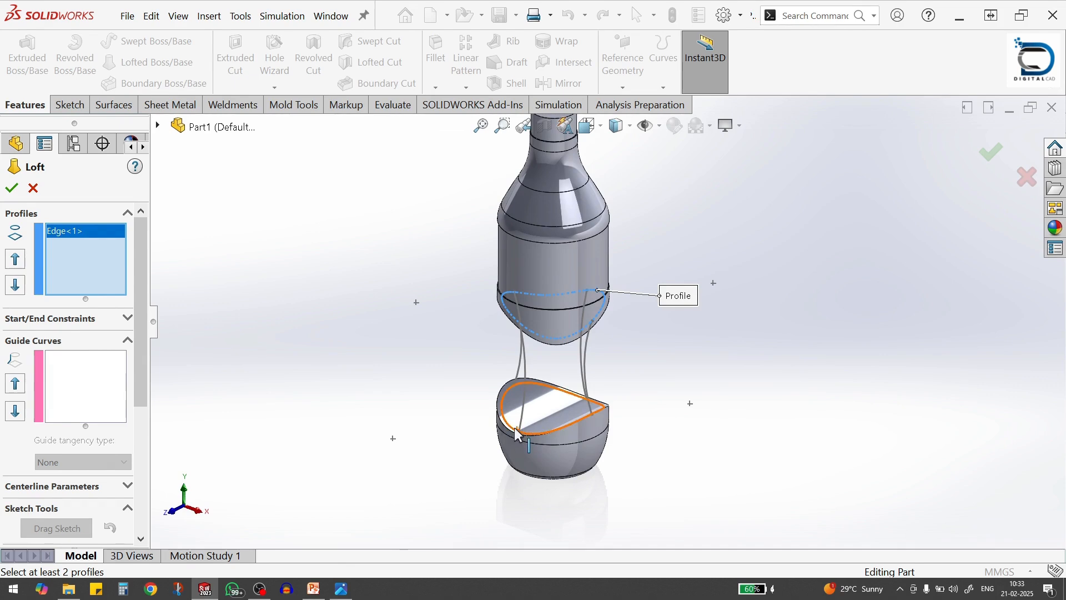
left_click(672, 424)
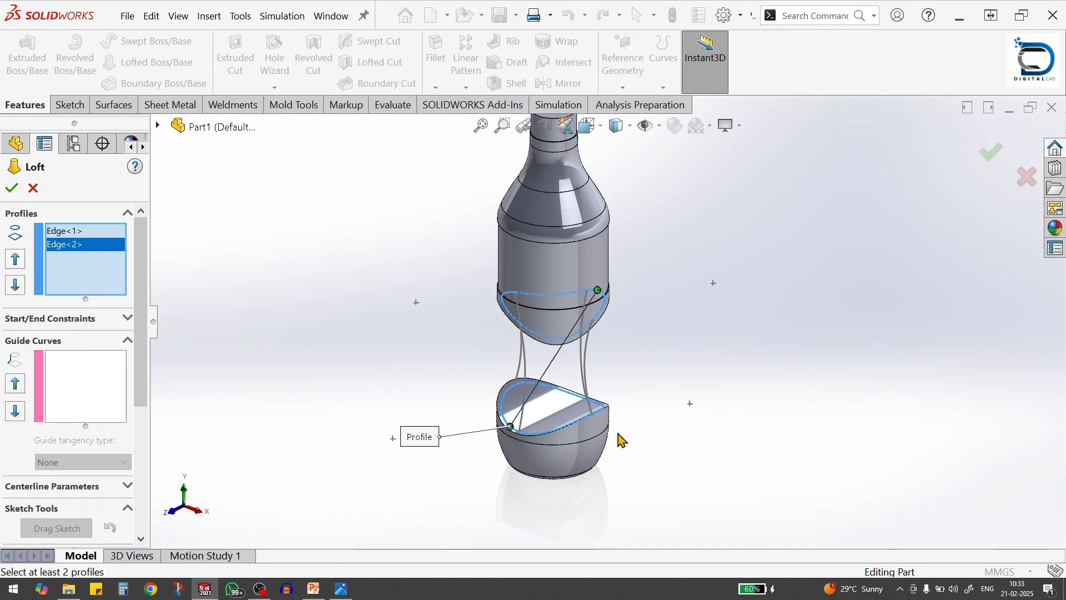
Add the four R110 arc sketches as guide curves and create the loft joining both bodies
middle_click_drag(626, 419, 605, 353)
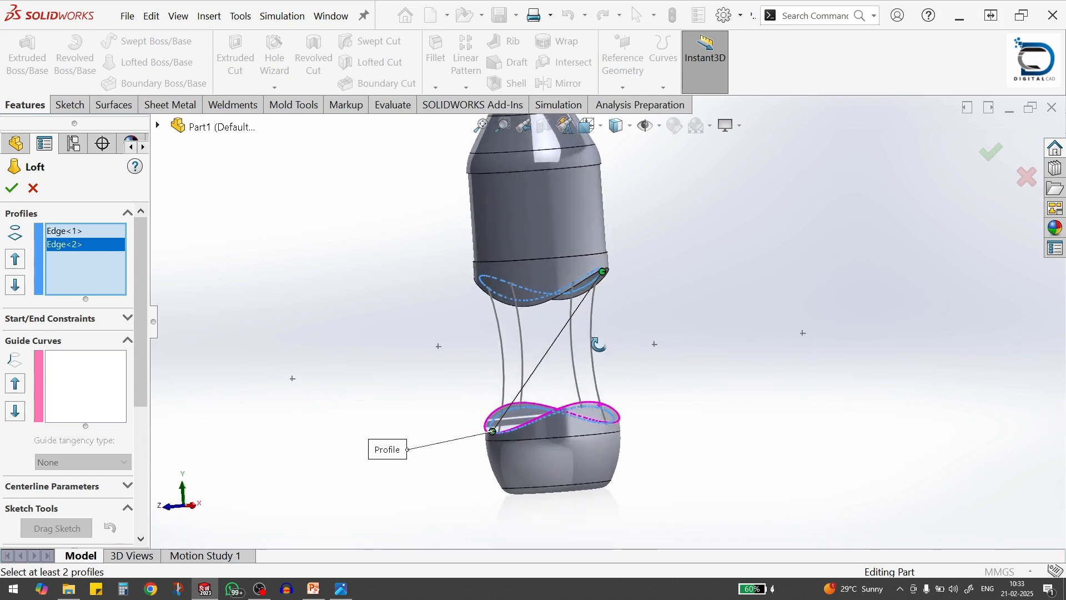
mouse_move(138, 267)
left_mouse_down()
mouse_move(143, 396)
mouse_move(143, 286)
left_mouse_up()
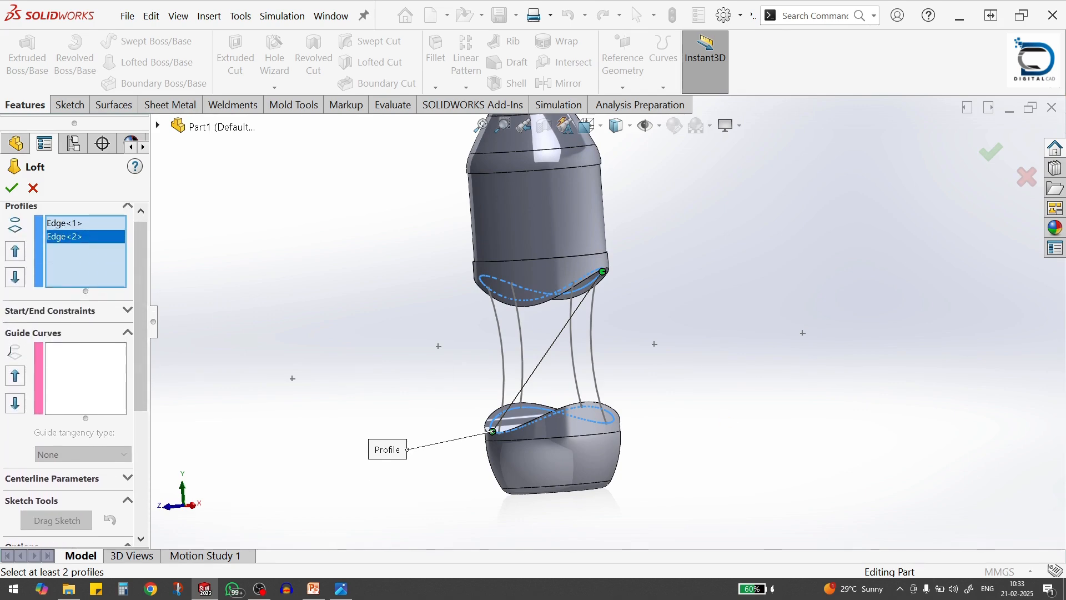
key("alt+Tab")
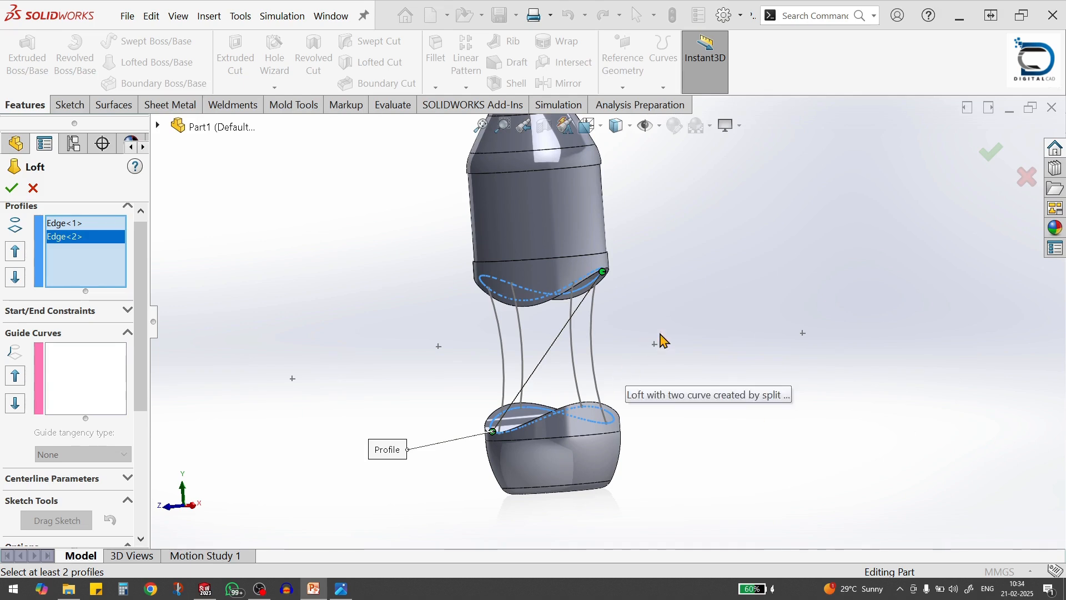
left_click(115, 386)
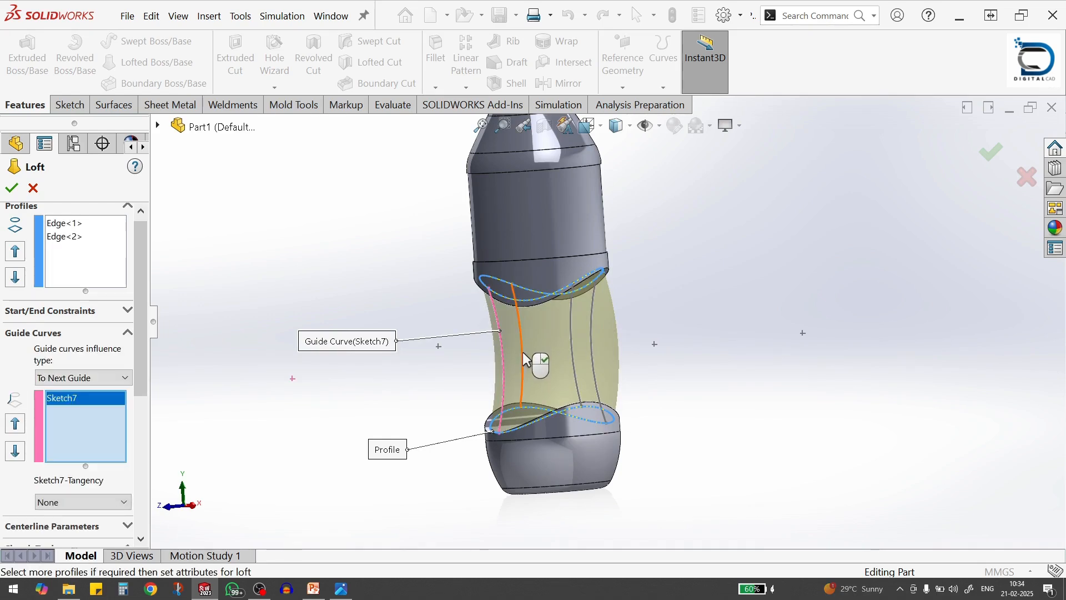
left_click(574, 366)
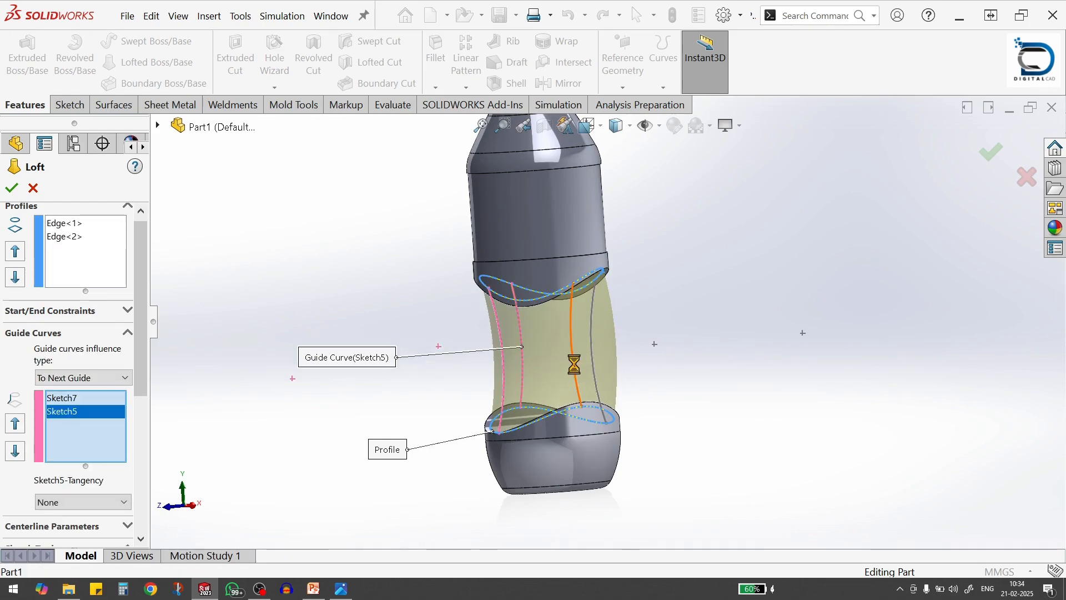
left_click(595, 360)
left_click(595, 360)
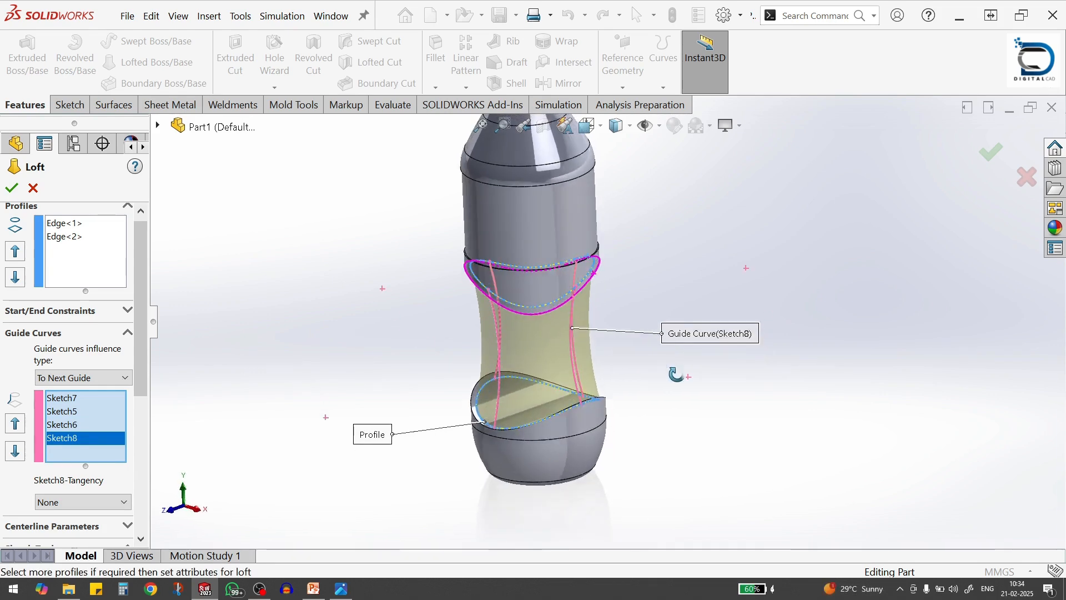
left_click(13, 189)
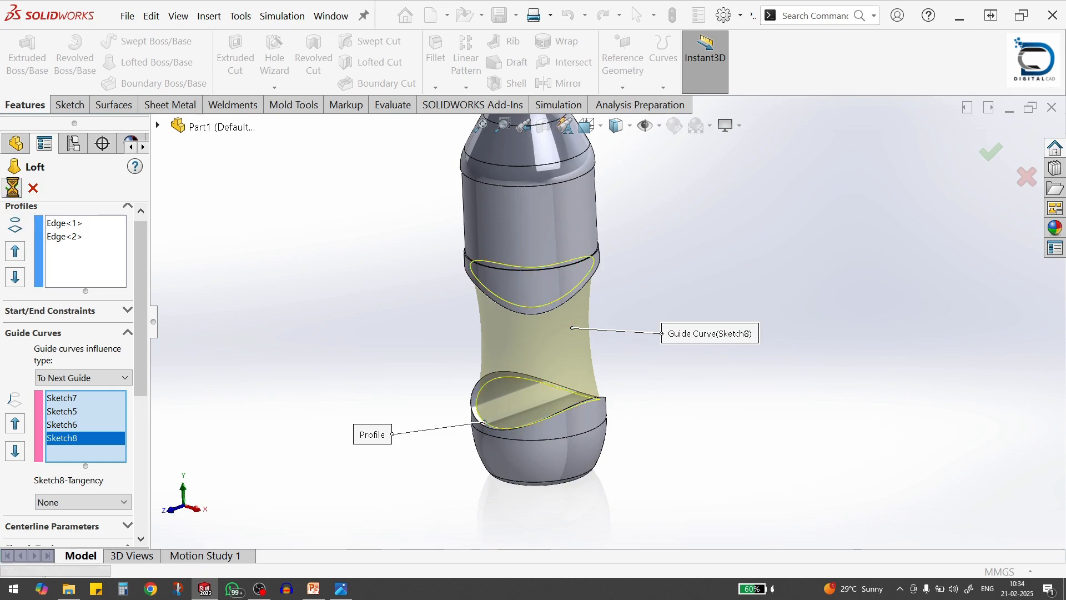
Examine the lofted bottle from the front and the dimensions of the revolve's profile sketch
left_click(652, 351)
scroll(650, 347, "down", 3)
key("ctrl+1")
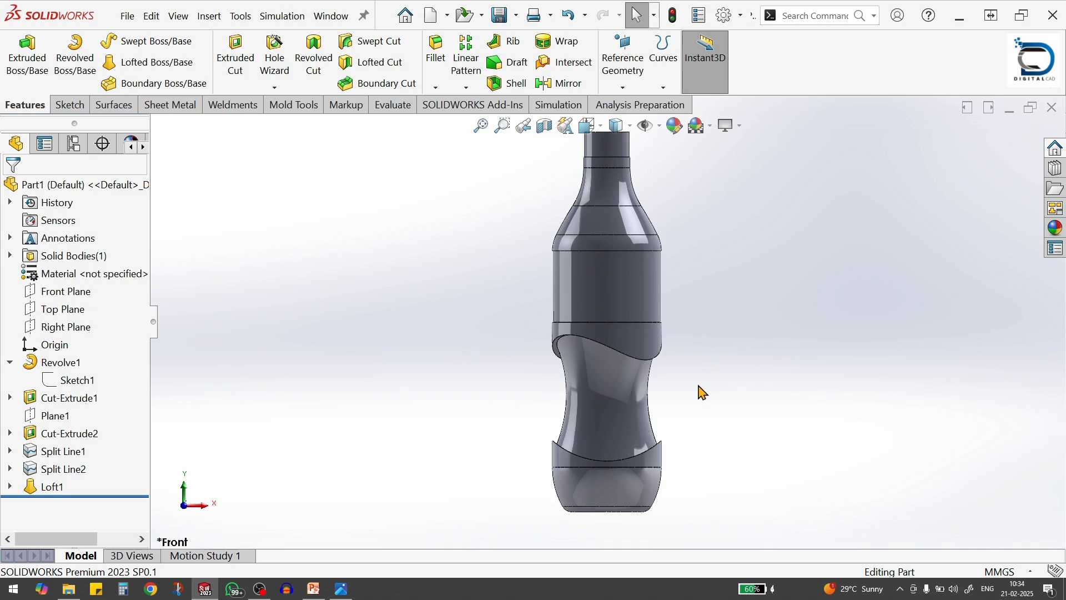
key("f")
scroll(703, 321, "up", 1)
scroll(704, 328, "down", 1)
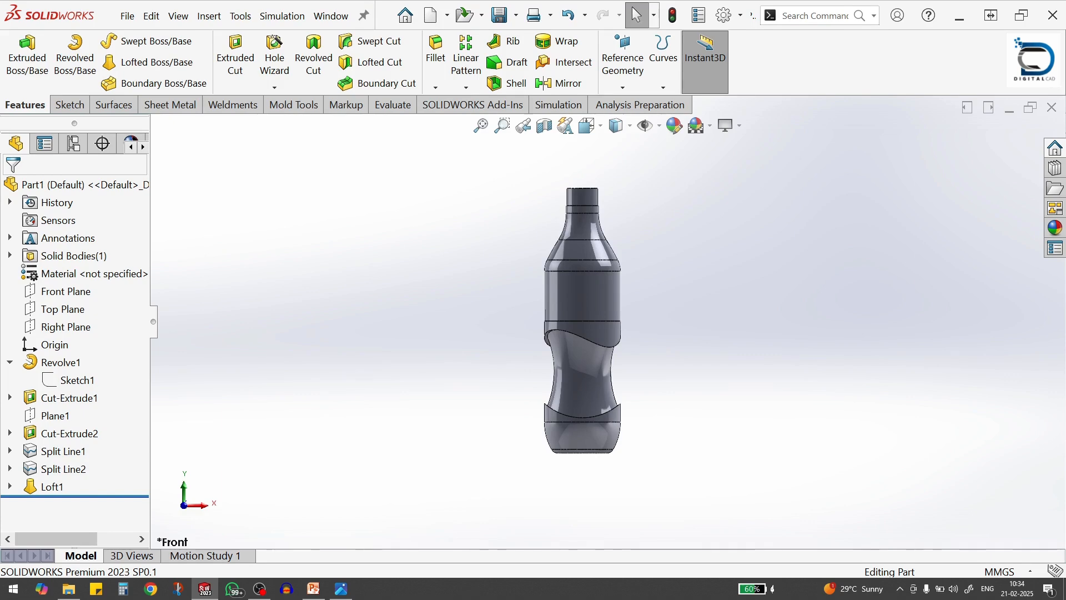
left_click(79, 383)
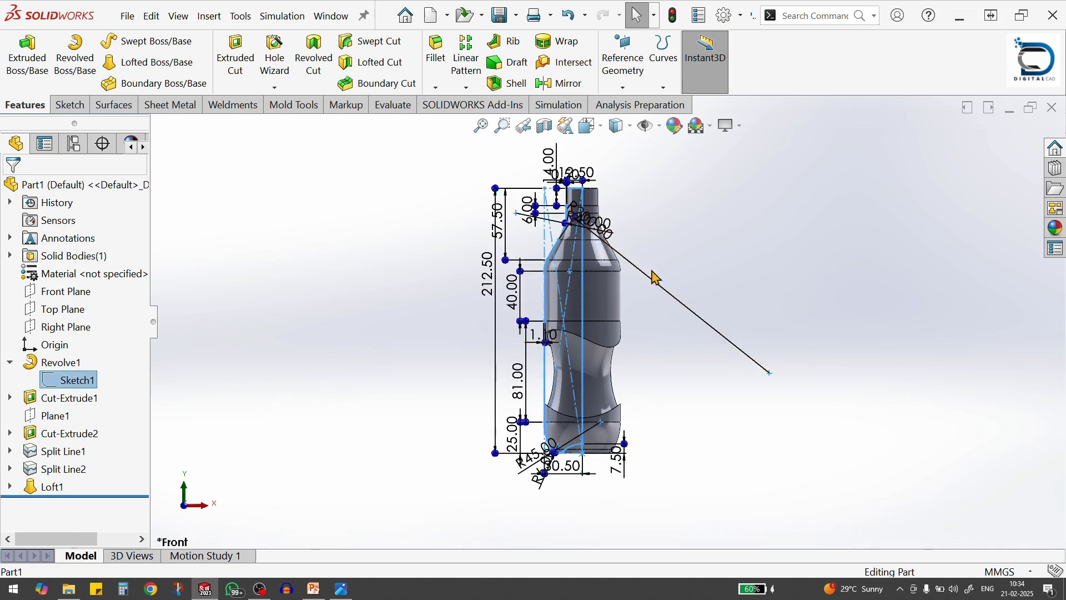
left_click(688, 406)
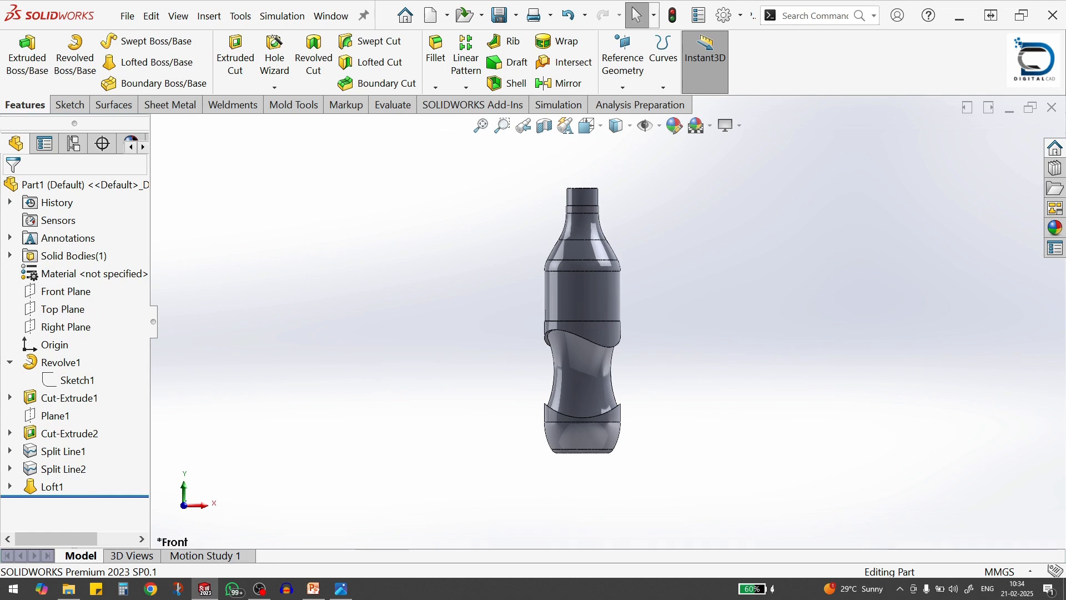
Start a fillet on the outer shoulder edge just above the label section and set its radius to 1 mm
scroll(649, 339, "down", 2)
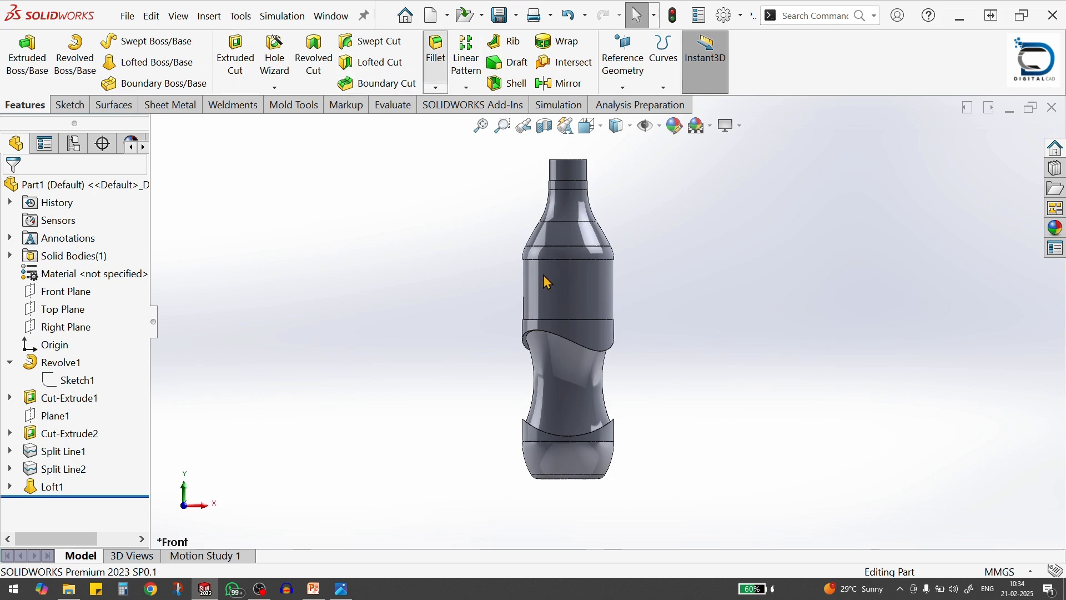
scroll(546, 281, "down", 5)
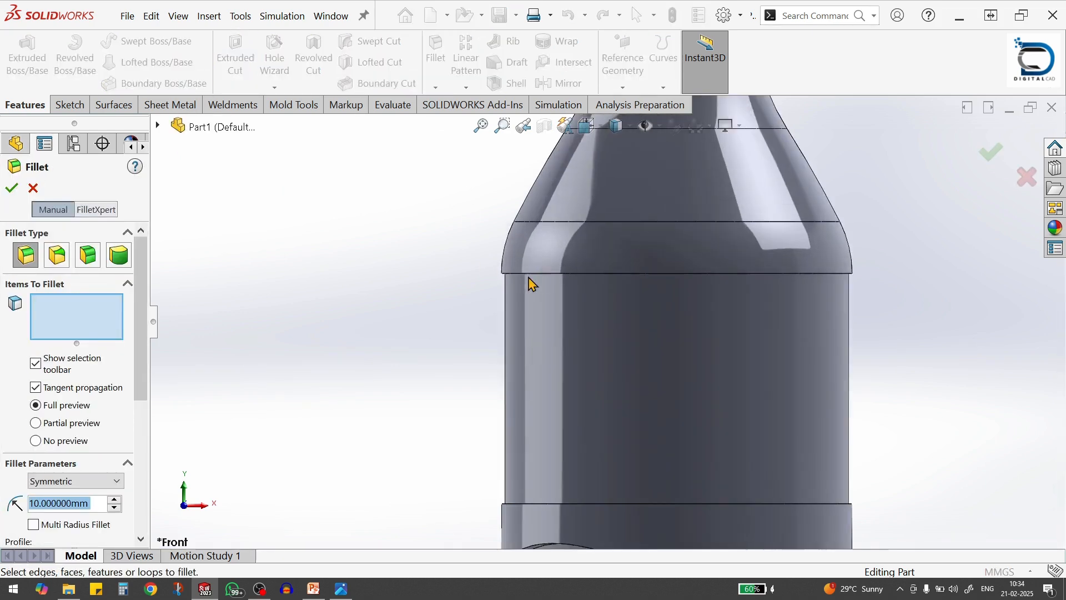
scroll(530, 286, "down", 5)
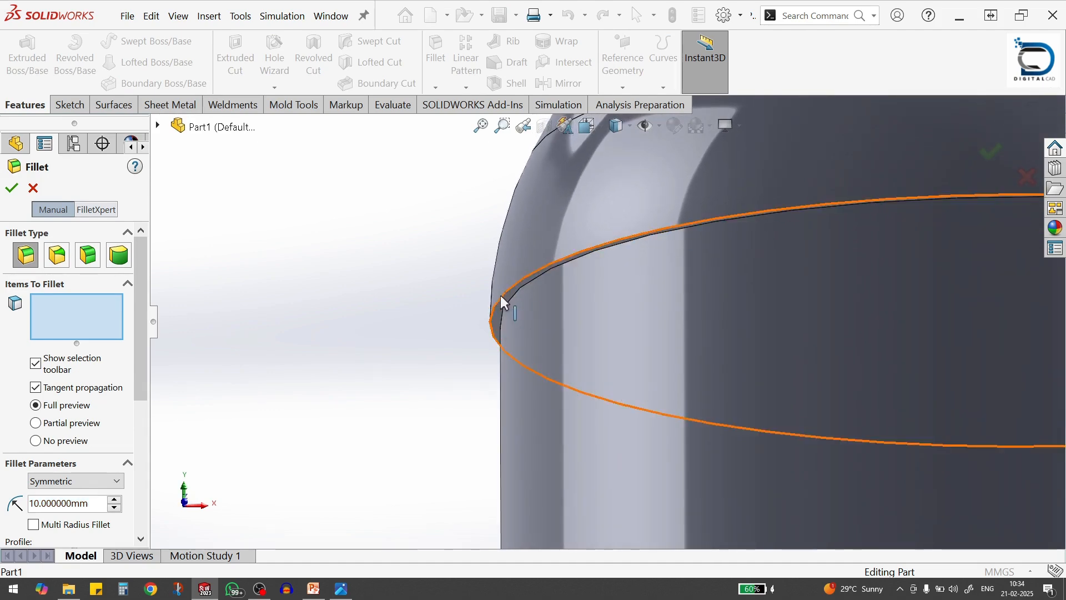
left_click(500, 295)
left_click(503, 292)
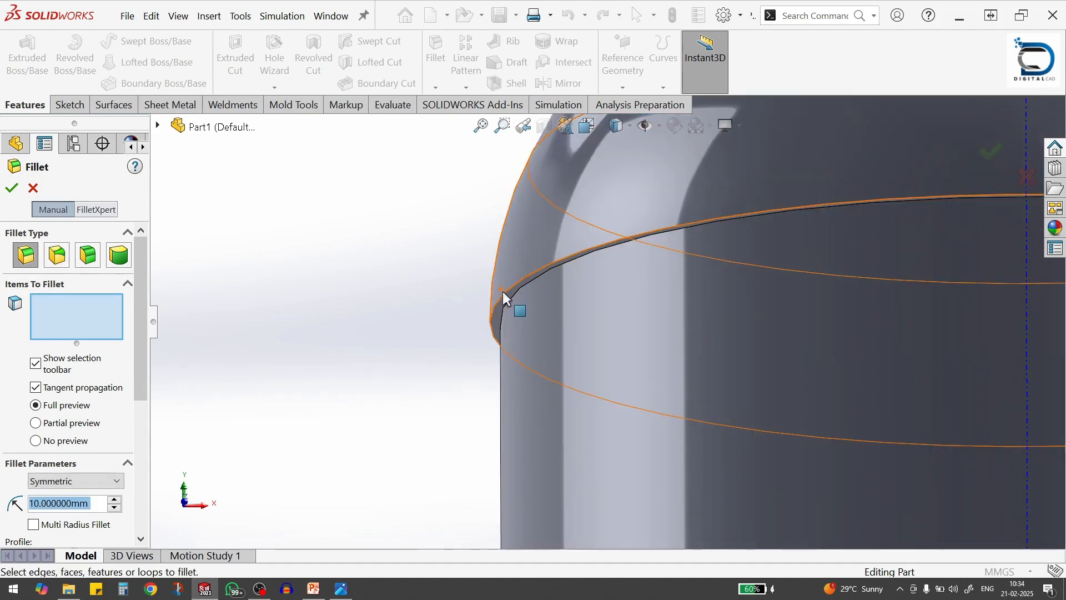
left_click(504, 292)
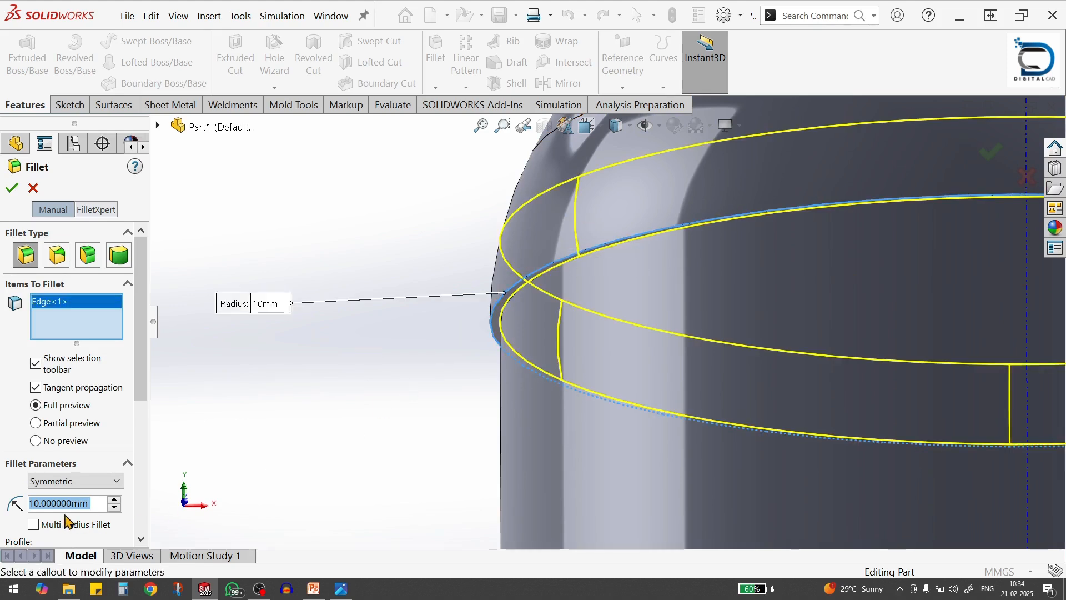
type("1")
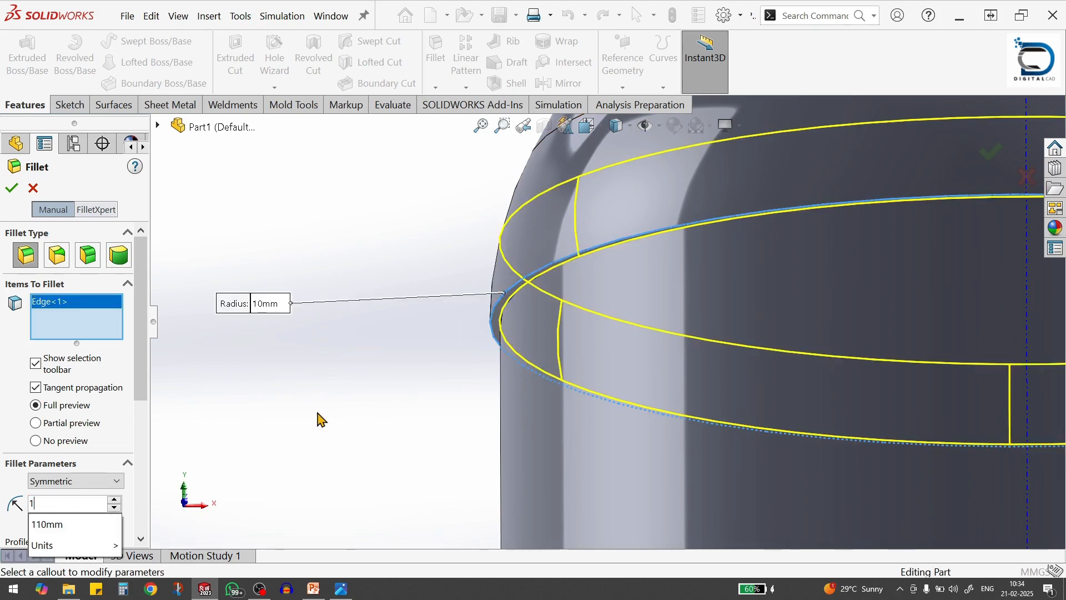
key("Return")
Add the outer edge just below the label section to the fillet and create it
scroll(522, 309, "up", 6)
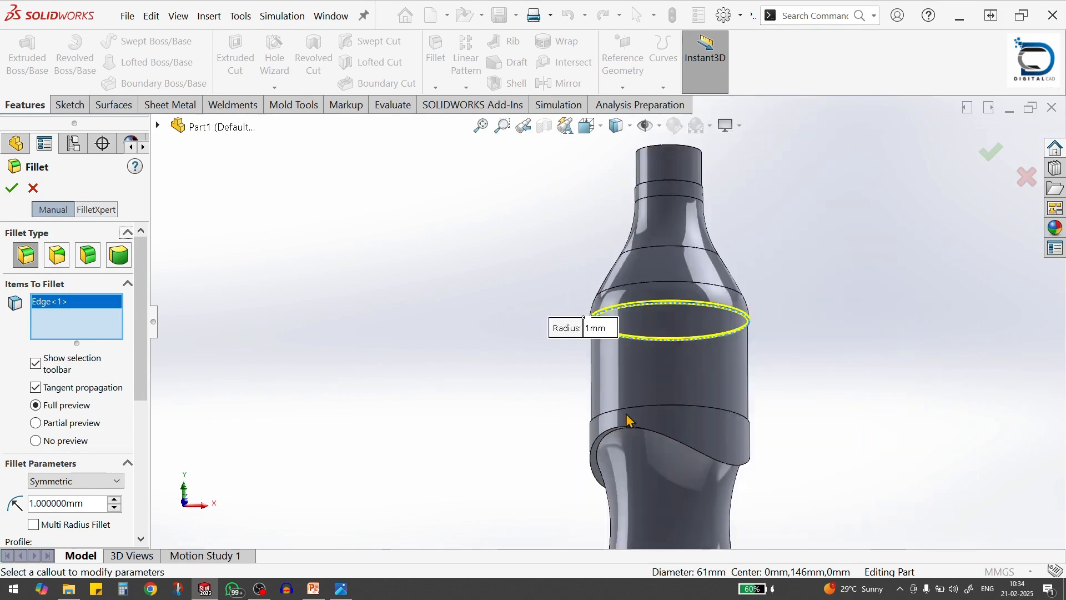
scroll(592, 385, "down", 3)
scroll(581, 399, "down", 3)
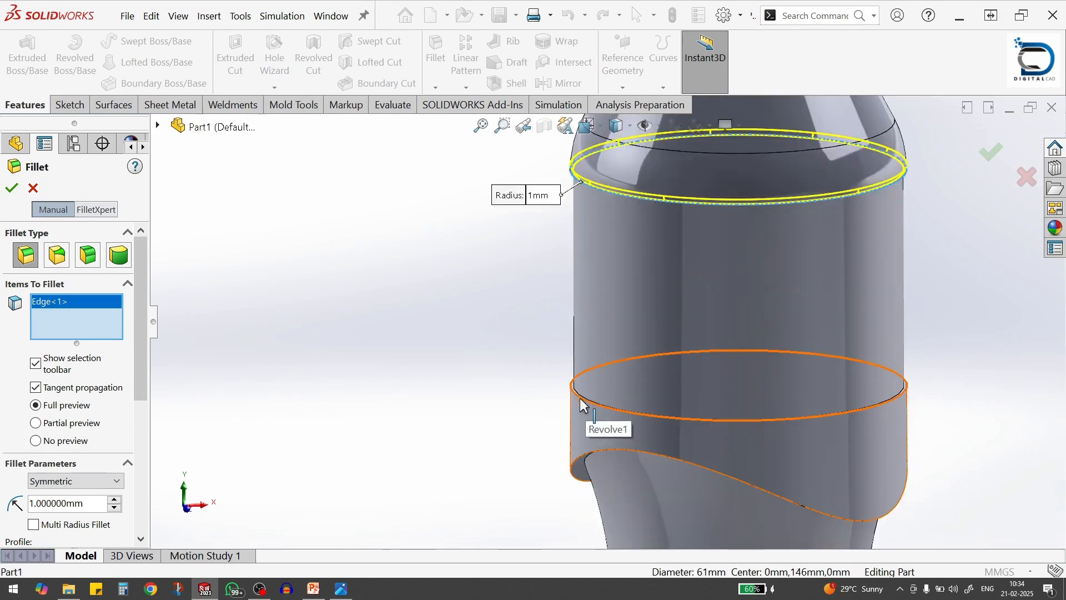
left_click(580, 398)
scroll(628, 444, "up", 3)
scroll(611, 431, "down", 6)
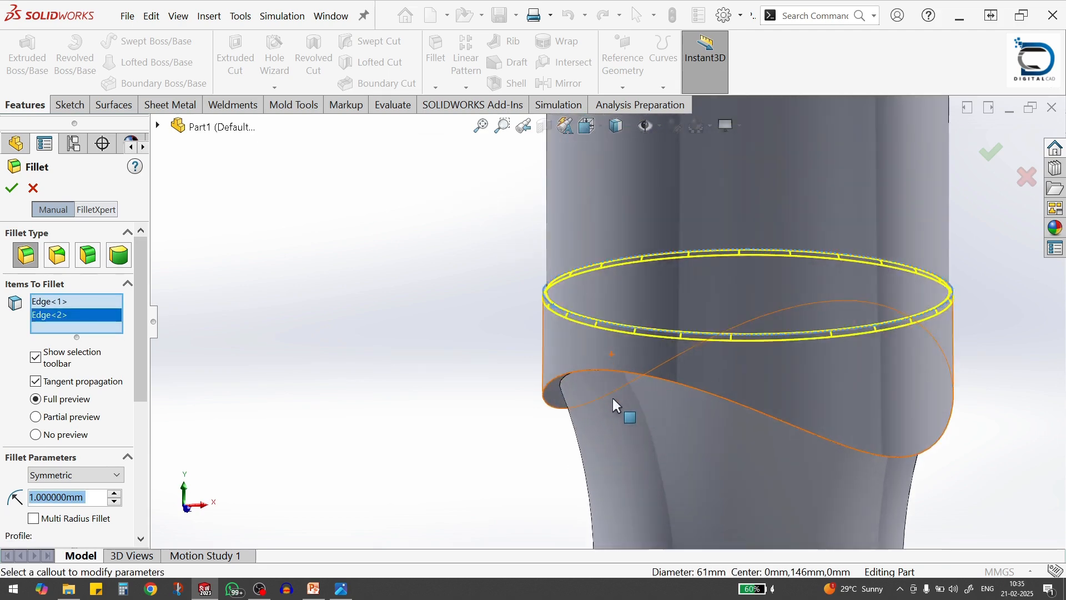
scroll(702, 436, "up", 3)
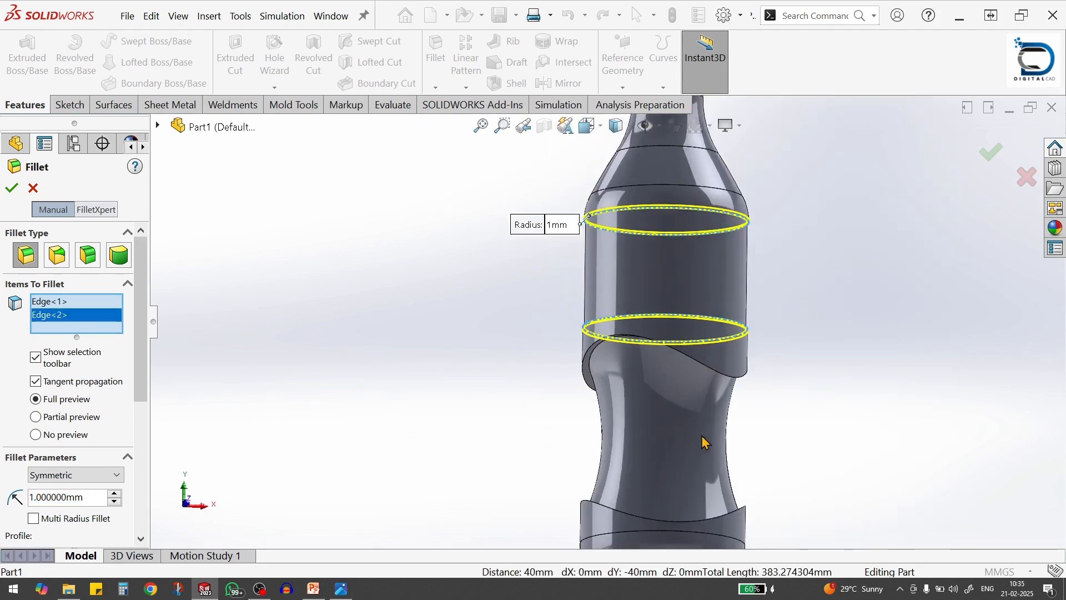
scroll(725, 435, "down", 2)
scroll(725, 435, "up", 4)
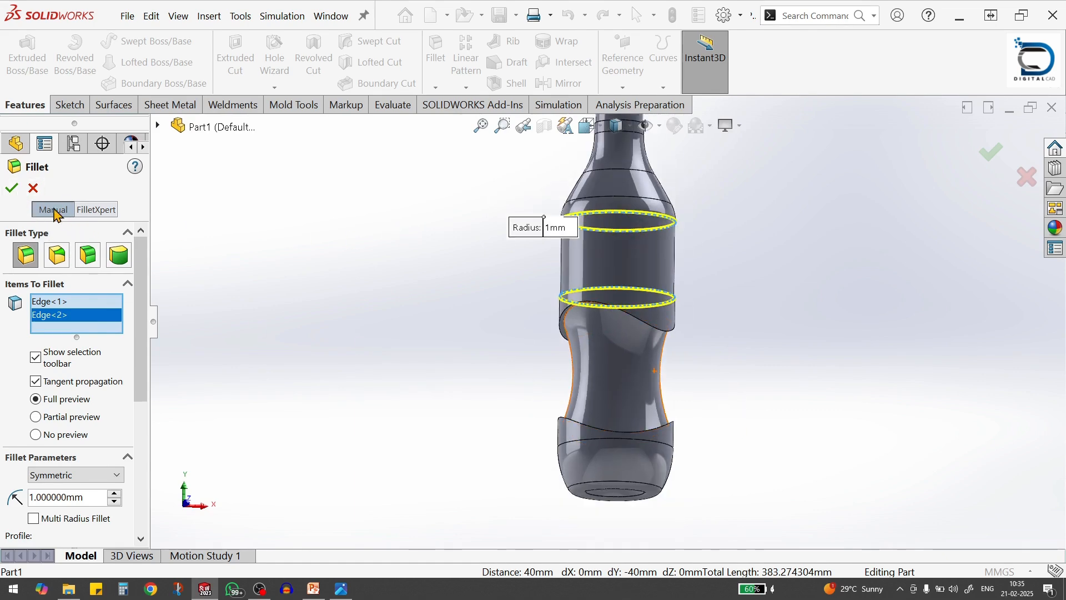
left_click(13, 189)
Fillet the inner edges at both ends of the recessed label section with a 1 mm radius
scroll(574, 217, "down", 5)
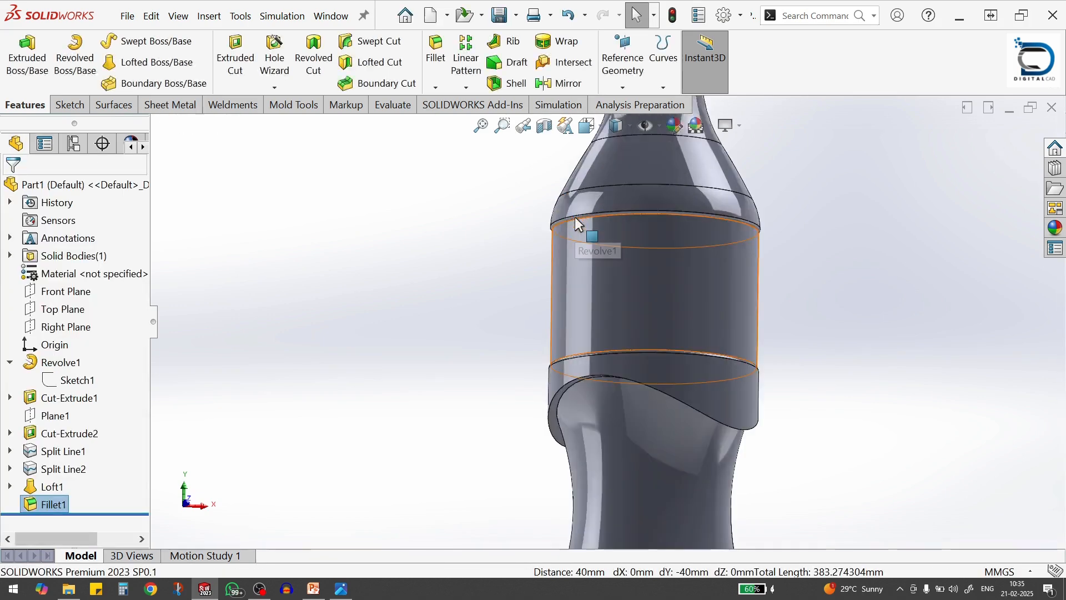
scroll(576, 279, "down", 4)
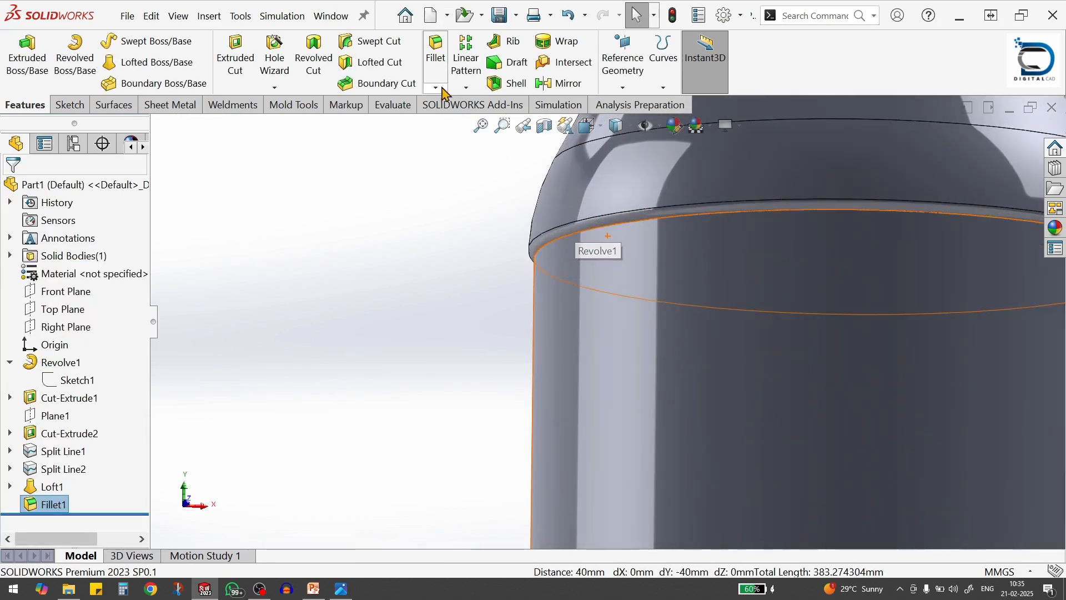
key("Return")
scroll(555, 264, "up", 1)
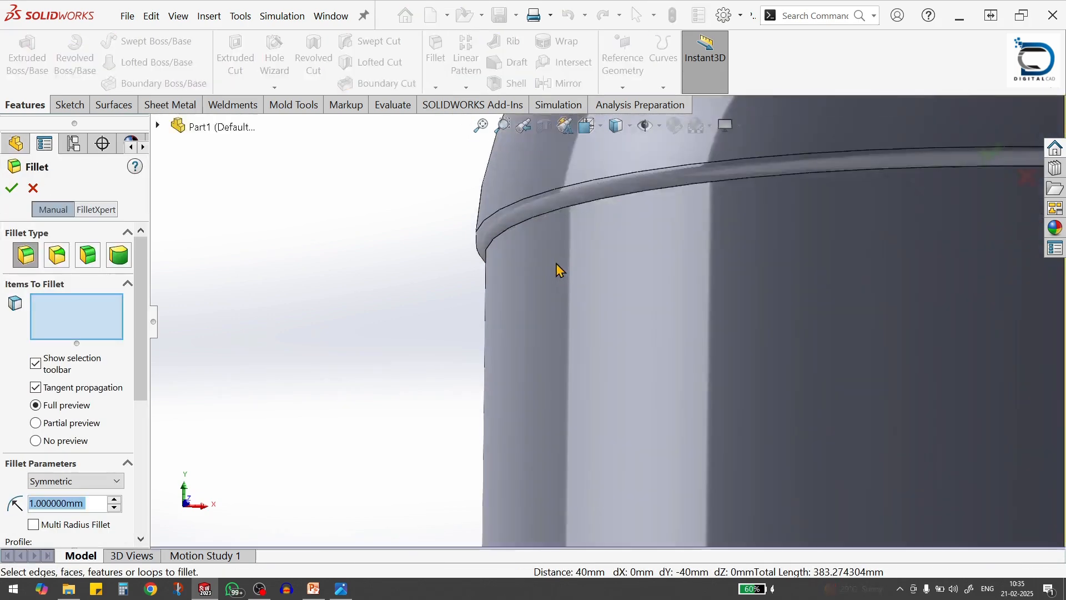
left_click(499, 234)
scroll(583, 331, "up", 6)
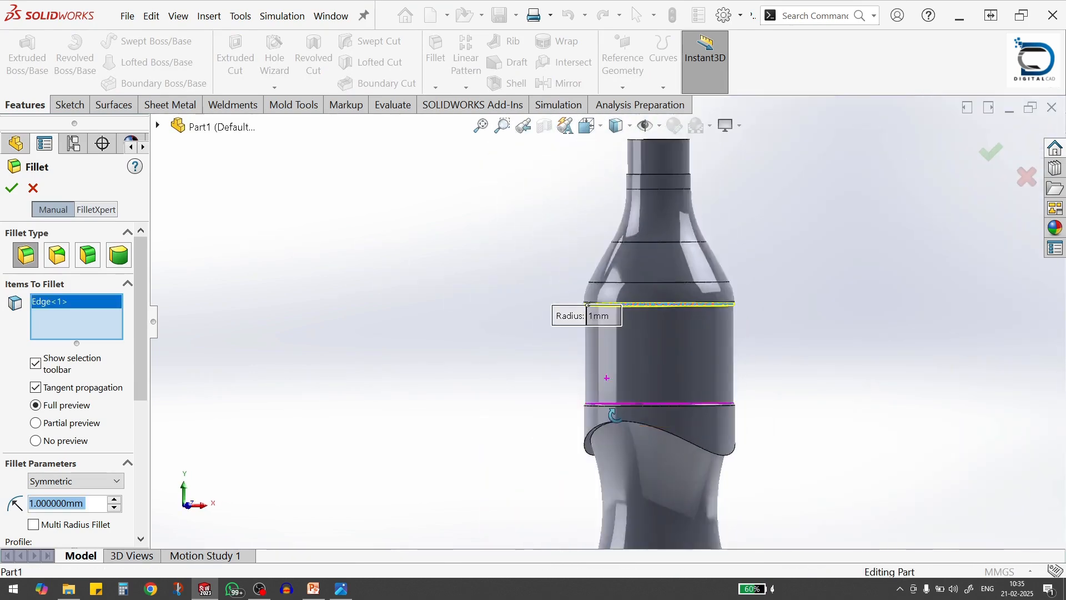
scroll(592, 404, "down", 5)
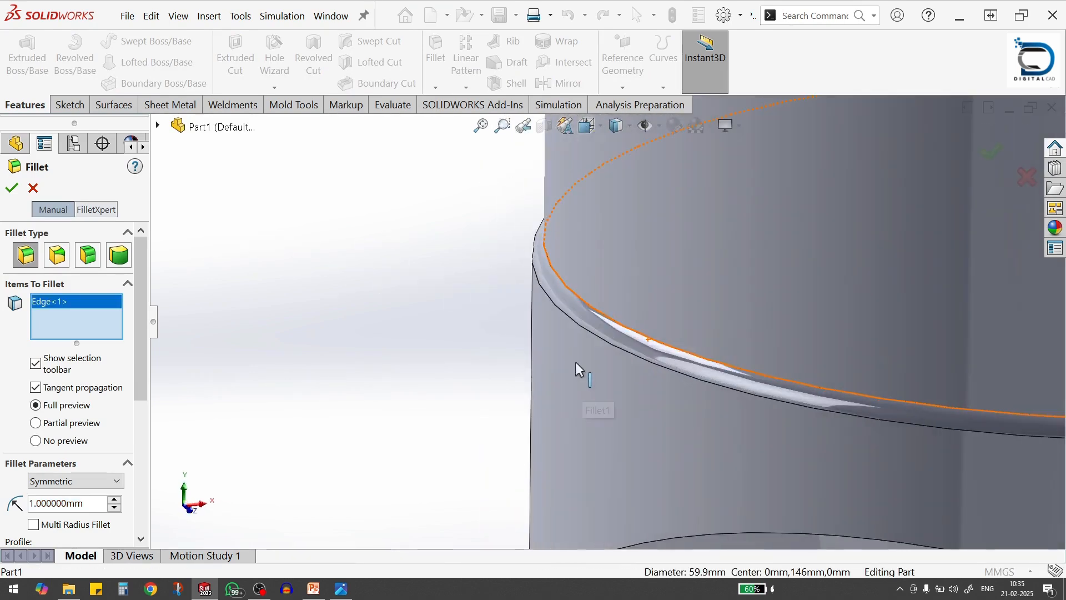
left_click(575, 295)
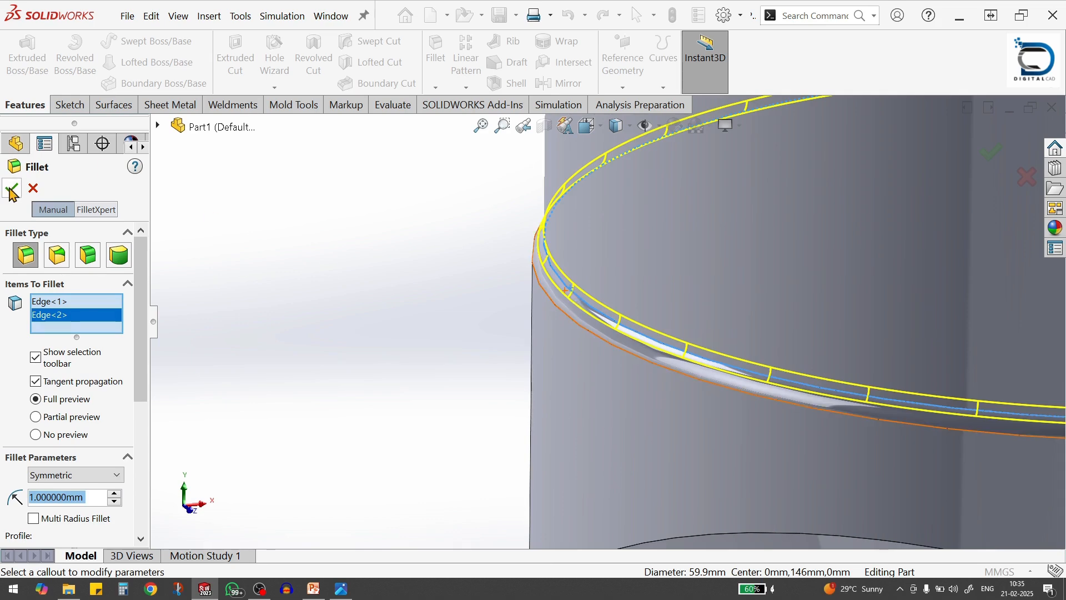
key("Return")
Examine the upper split line and its circle sketch on the bottle, and check the Bottle Dimension.jpg reference drawing
scroll(534, 368, "up", 5)
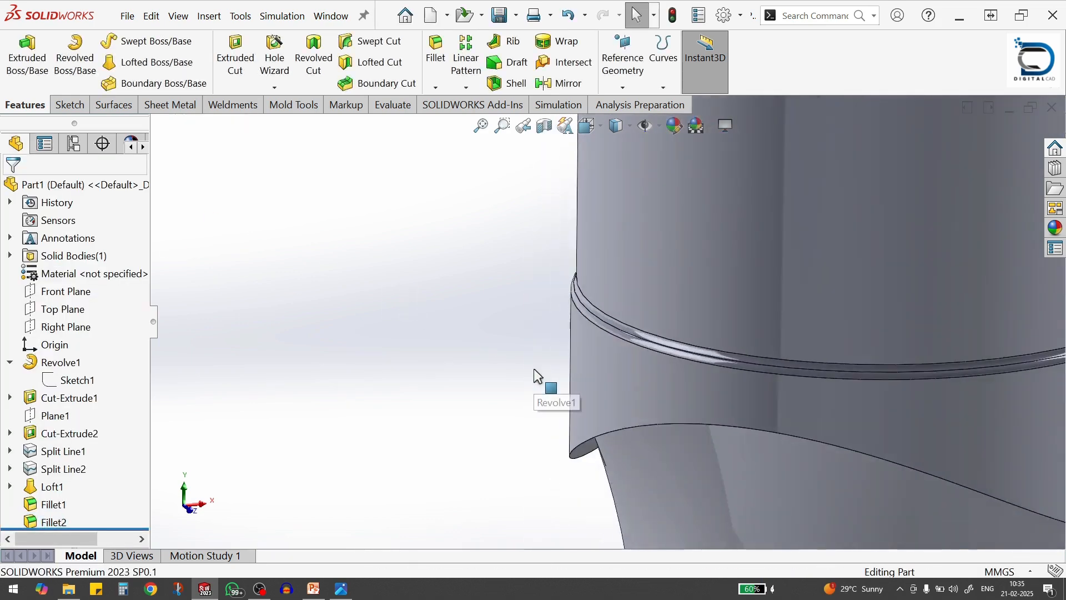
scroll(534, 368, "up", 2)
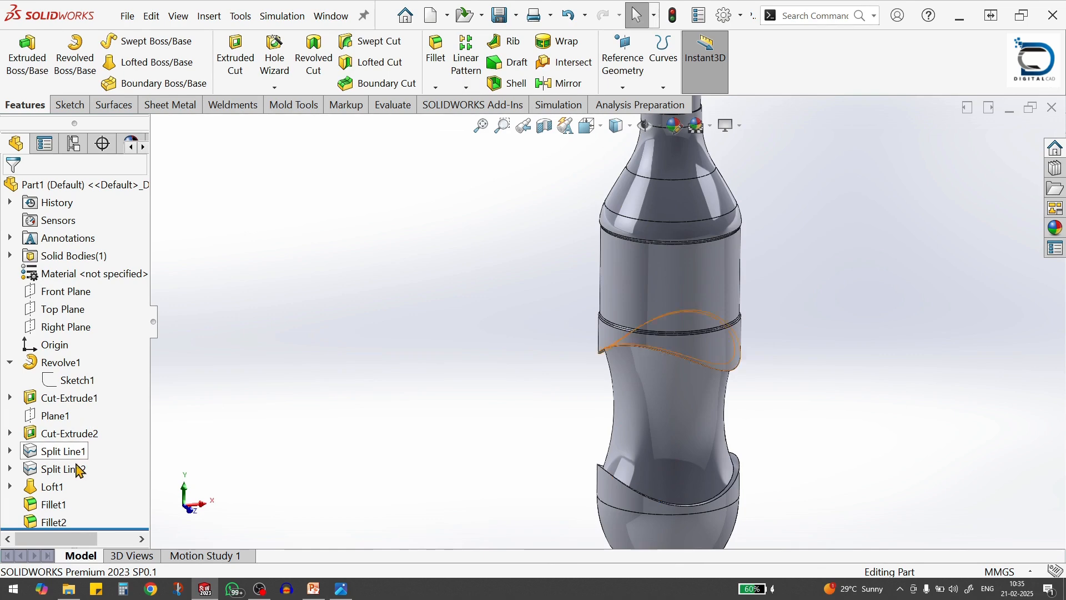
left_click(66, 452)
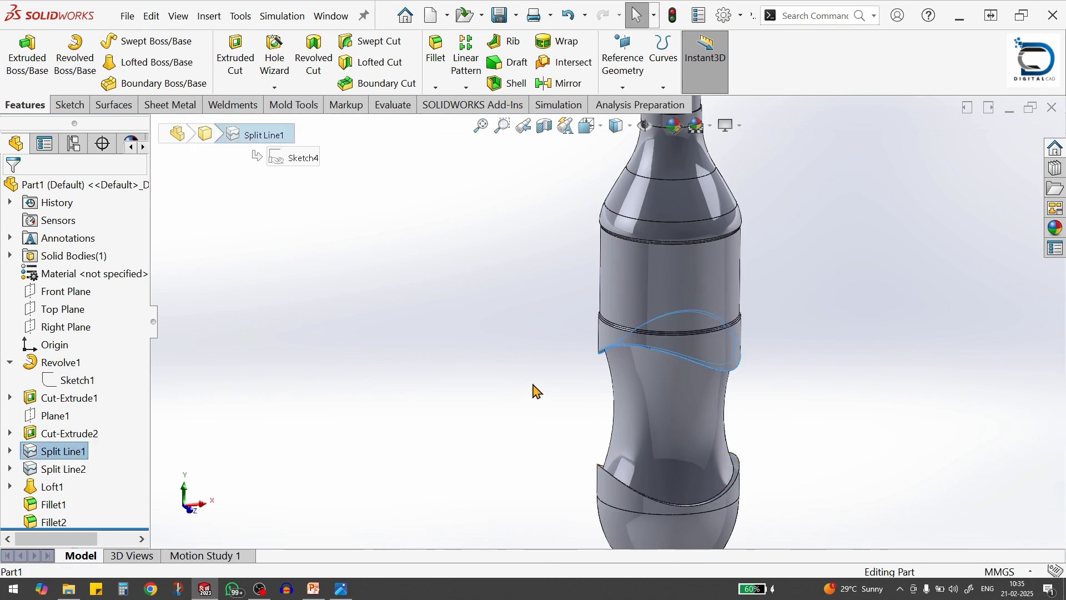
scroll(530, 390, "up", 2)
scroll(799, 204, "down", 2)
middle_click_drag(799, 204, 799, 311)
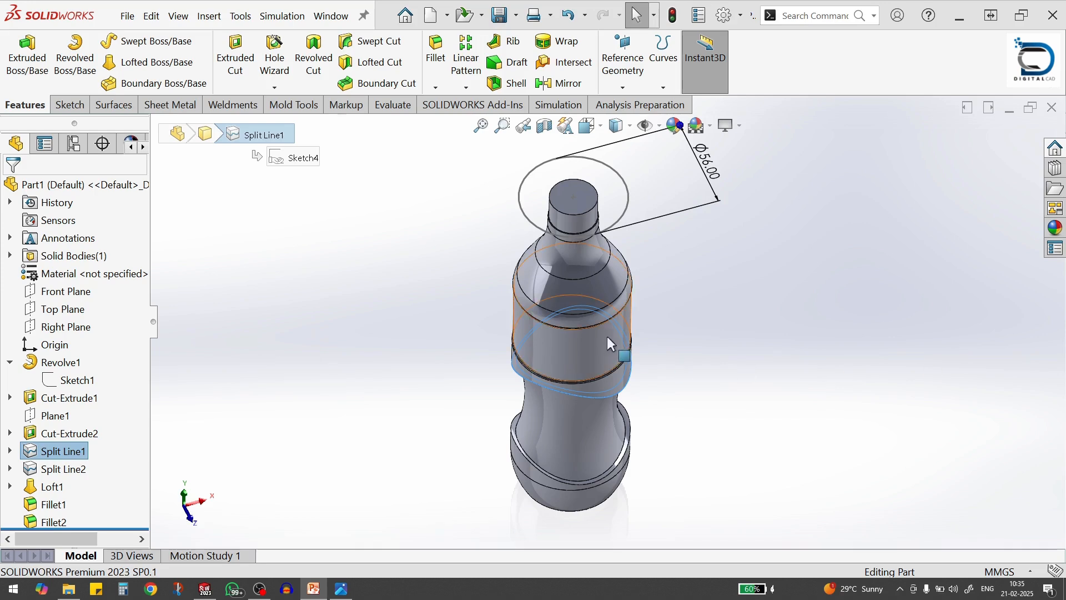
left_click(722, 346)
mouse_move(719, 340)
middle_mouse_down()
mouse_move(704, 288)
mouse_move(712, 228)
middle_mouse_up()
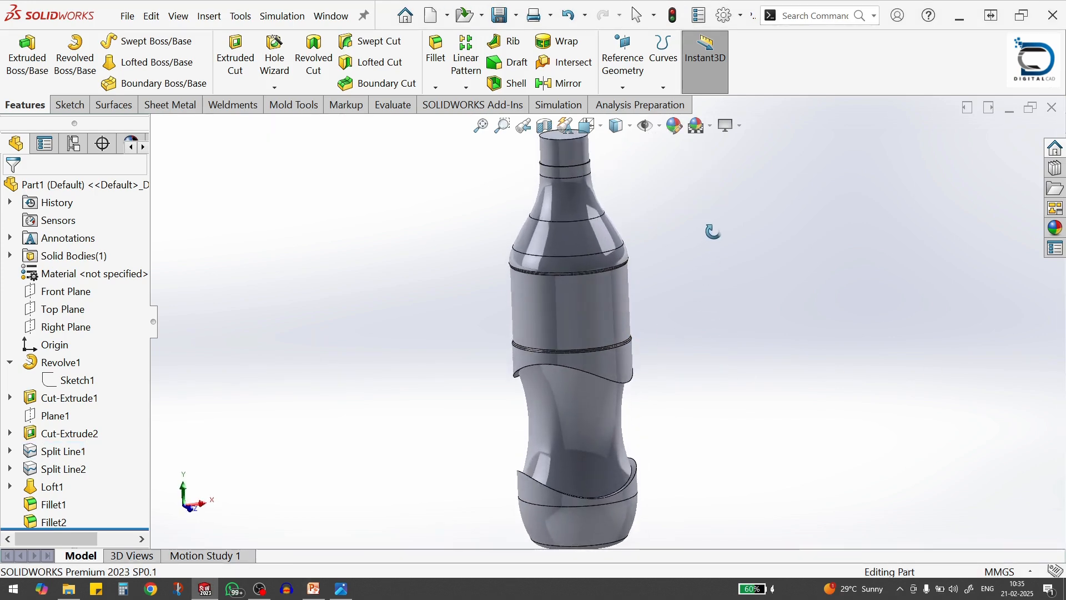
key("alt+Tab")
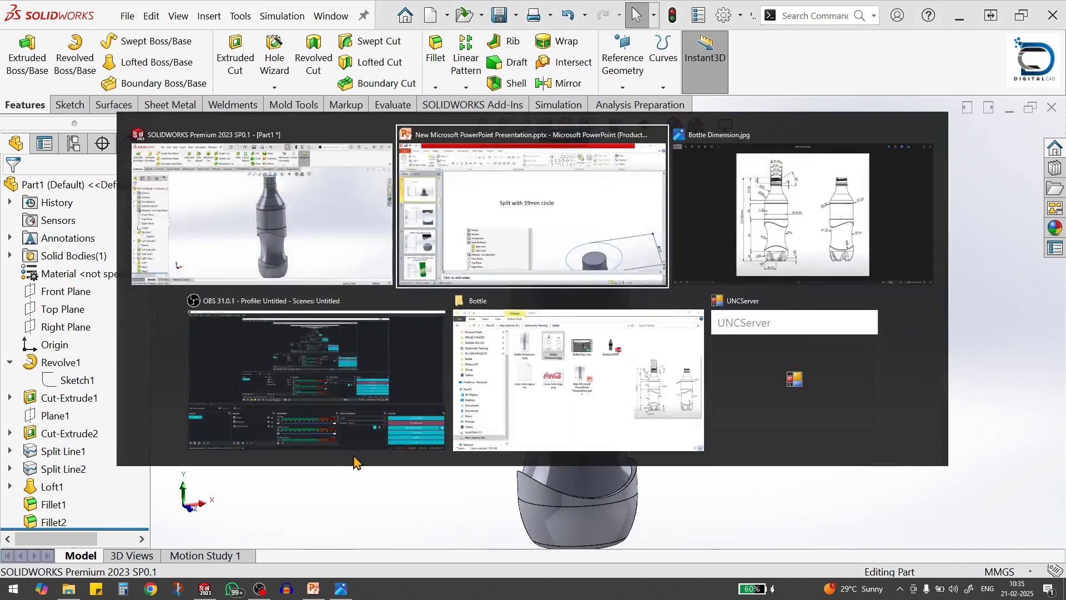
key("alt+Tab")
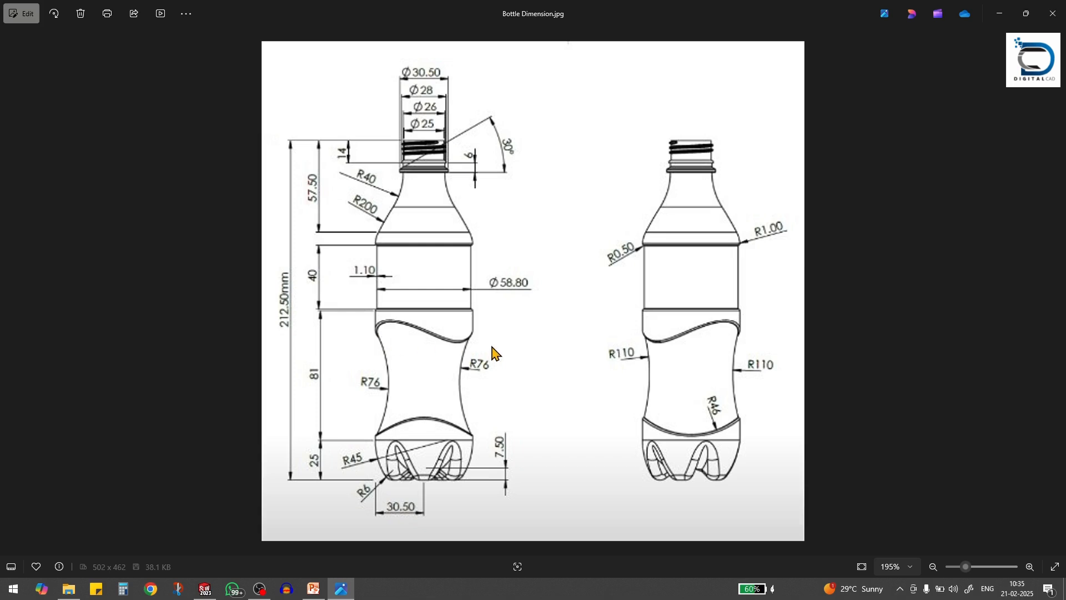
key("alt+Tab")
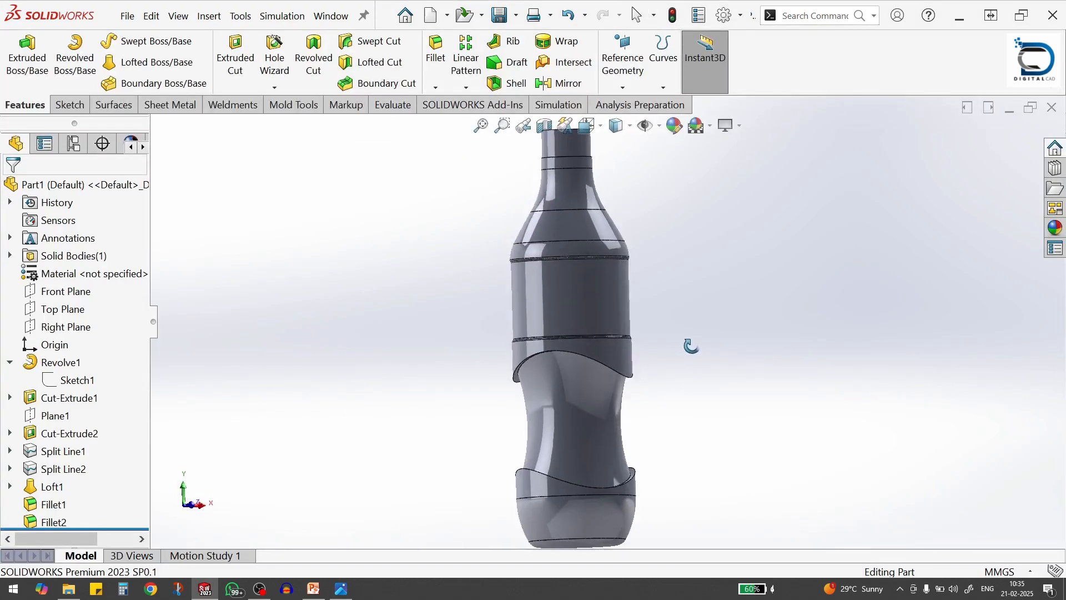
Examine the loft's guide arcs, the recessed label face and the dimensions of the revolve's profile sketch
left_click(551, 383)
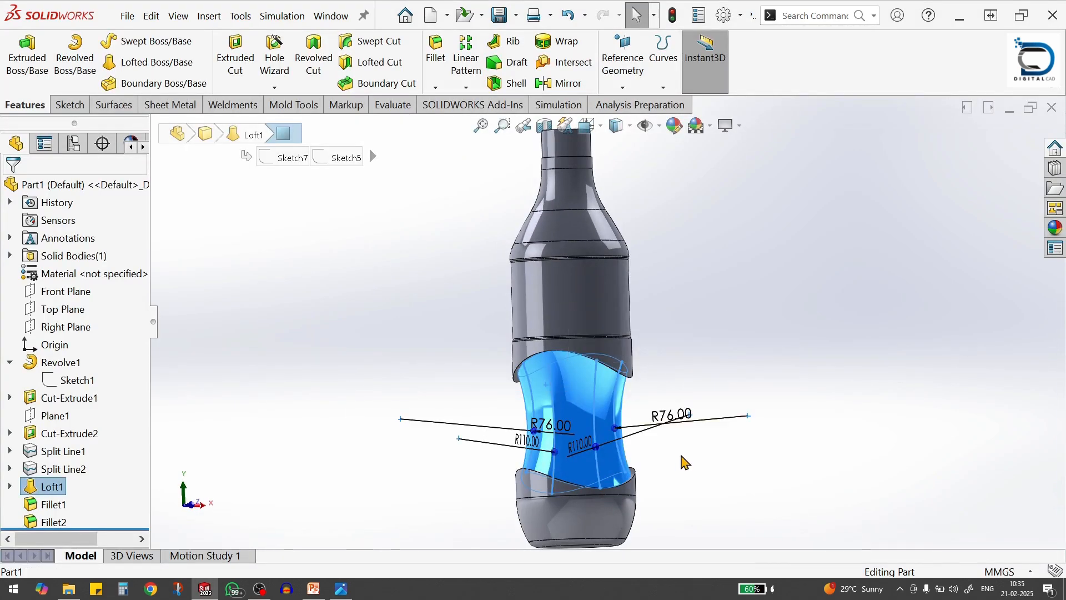
scroll(680, 461, "down", 2)
left_click(507, 267)
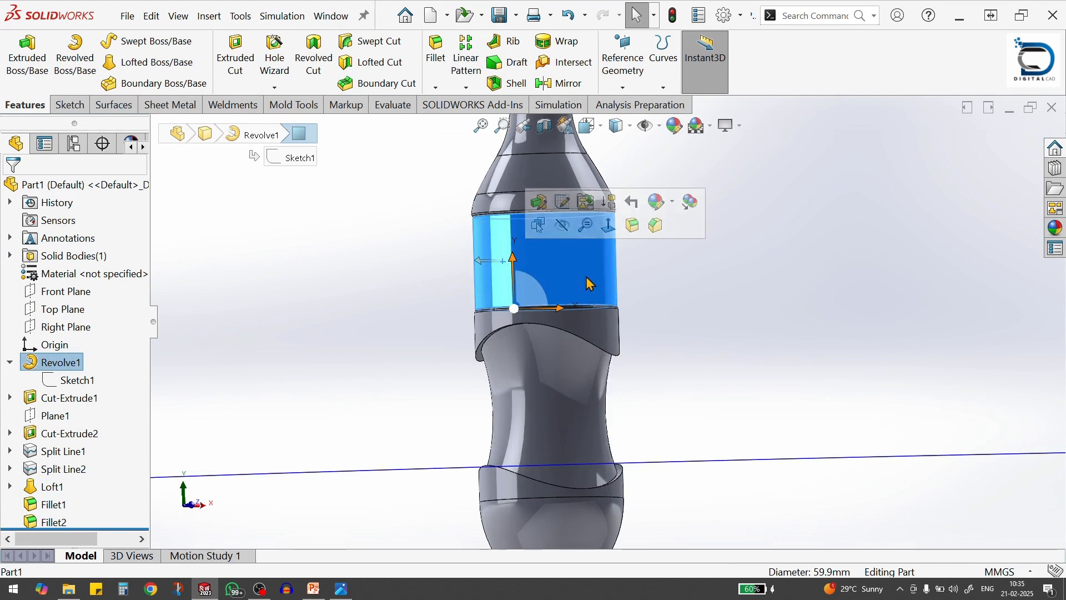
scroll(589, 281, "up", 3)
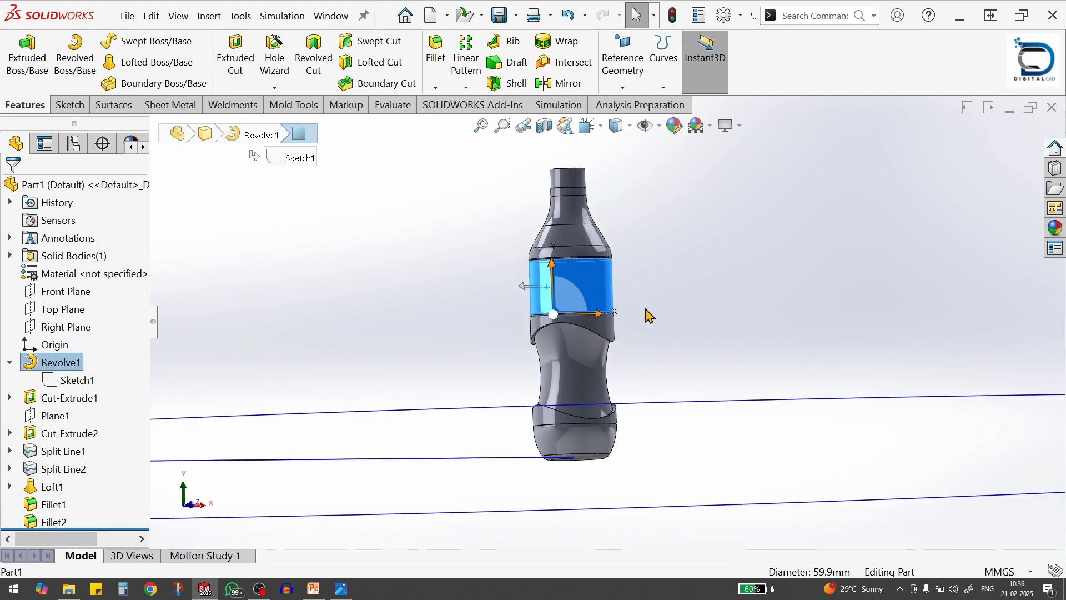
left_click(671, 312)
left_click(75, 380)
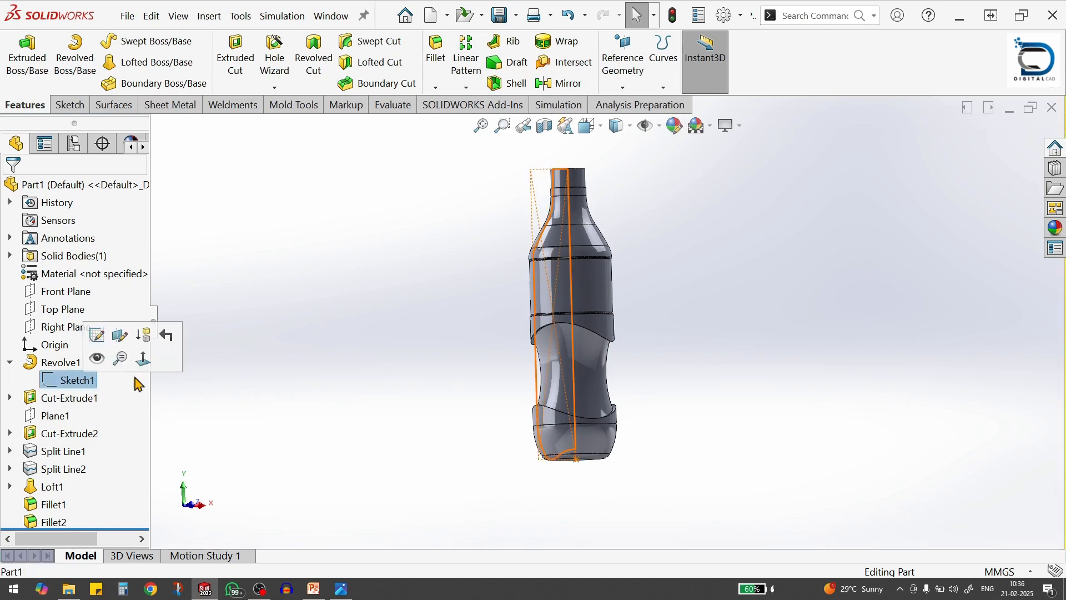
scroll(416, 315, "down", 1)
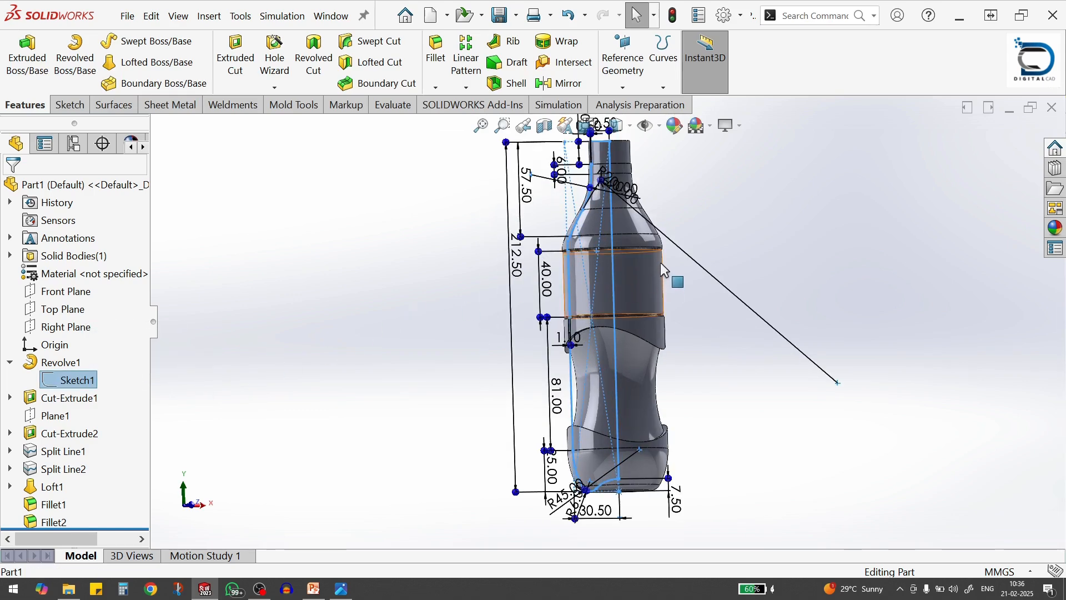
scroll(661, 263, "down", 2)
scroll(705, 361, "up", 3)
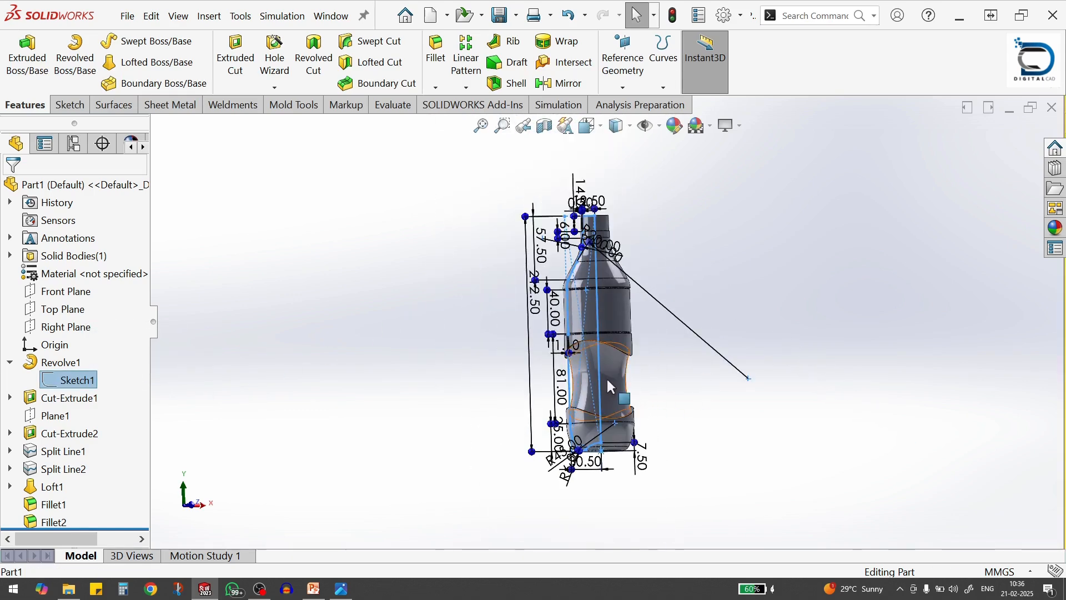
left_click(607, 377)
scroll(712, 368, "down", 1)
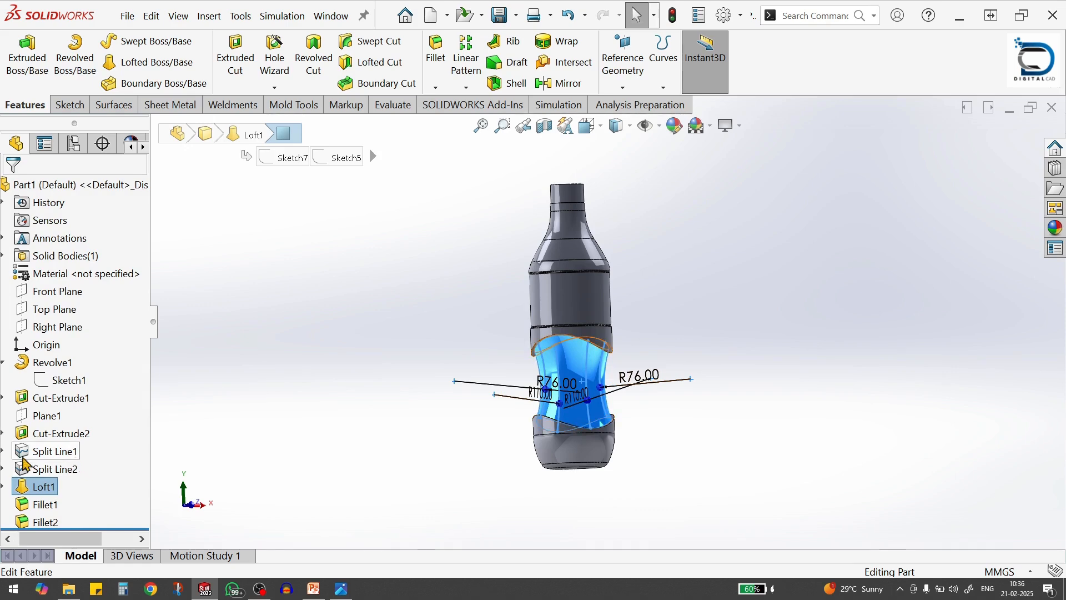
Open the upper split line's circle sketch, check its diameter dimension without changing it, and exit the sketch
left_click(10, 451)
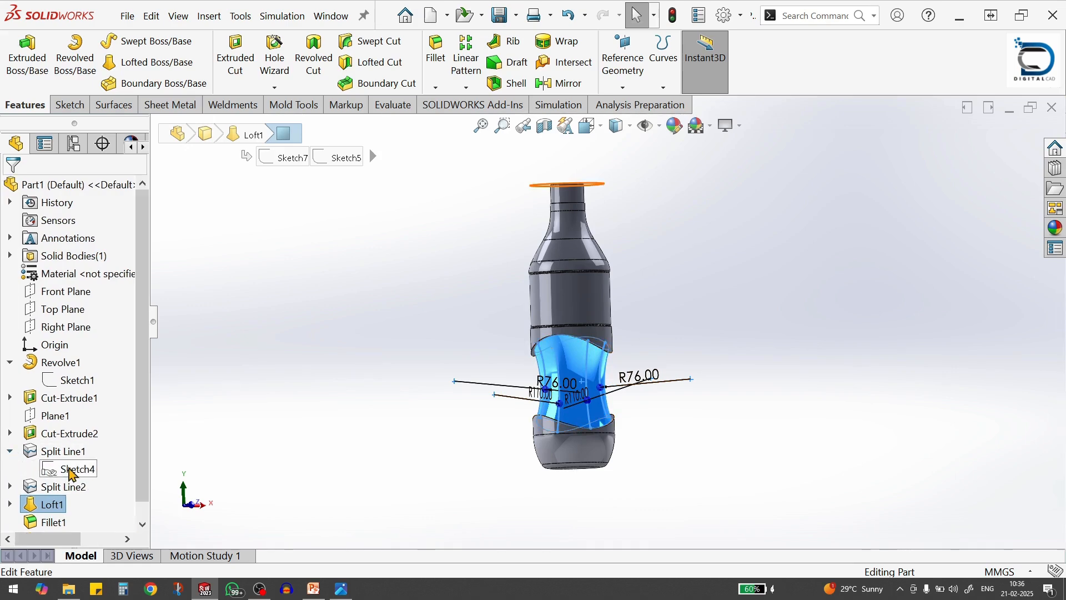
left_click(77, 469)
left_click(85, 423)
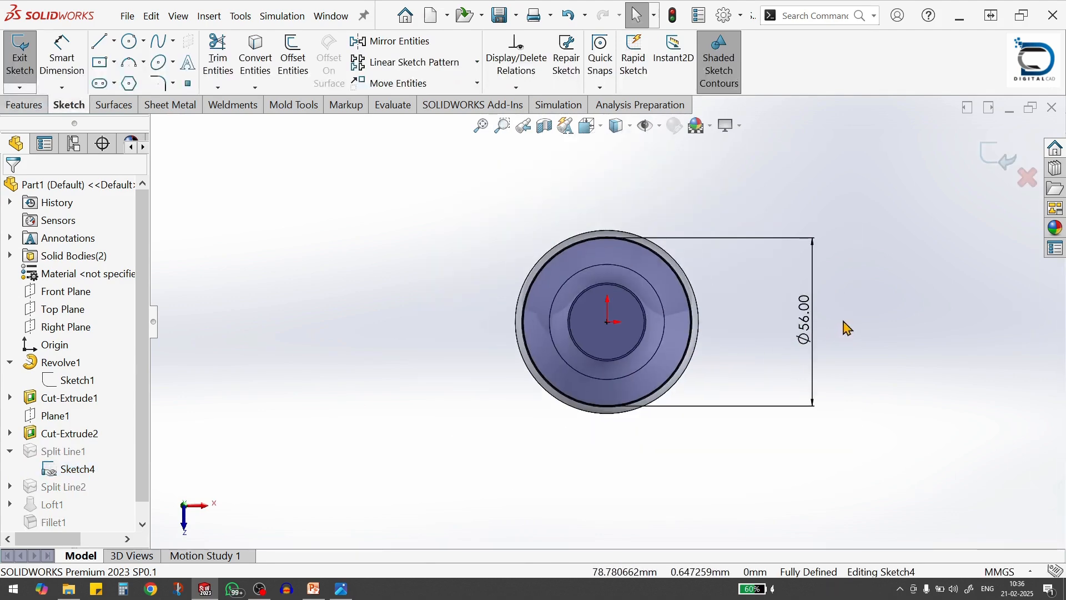
double_click(819, 334)
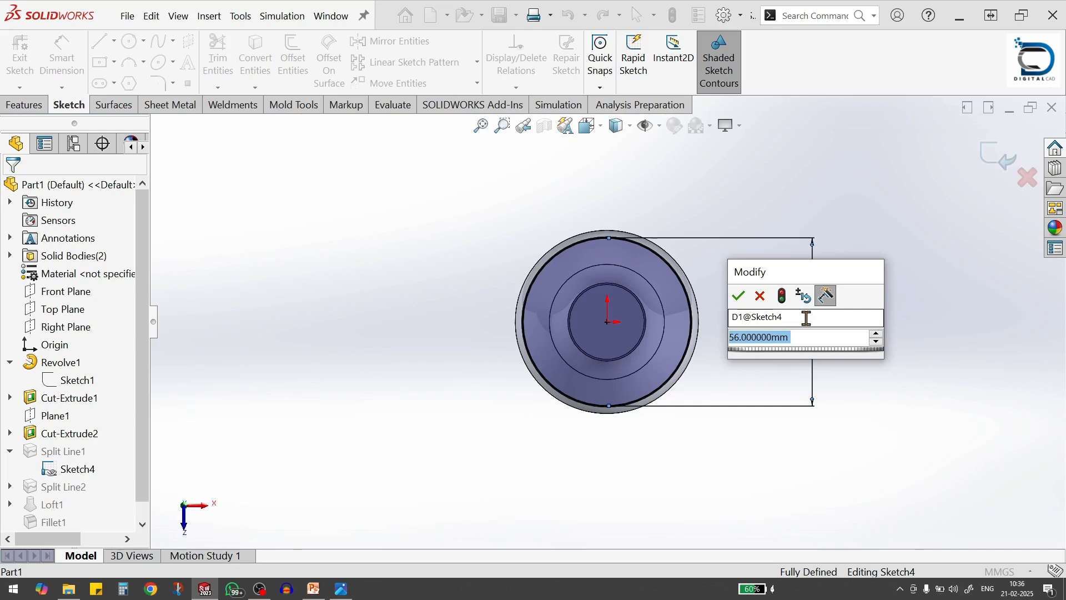
left_click(739, 295)
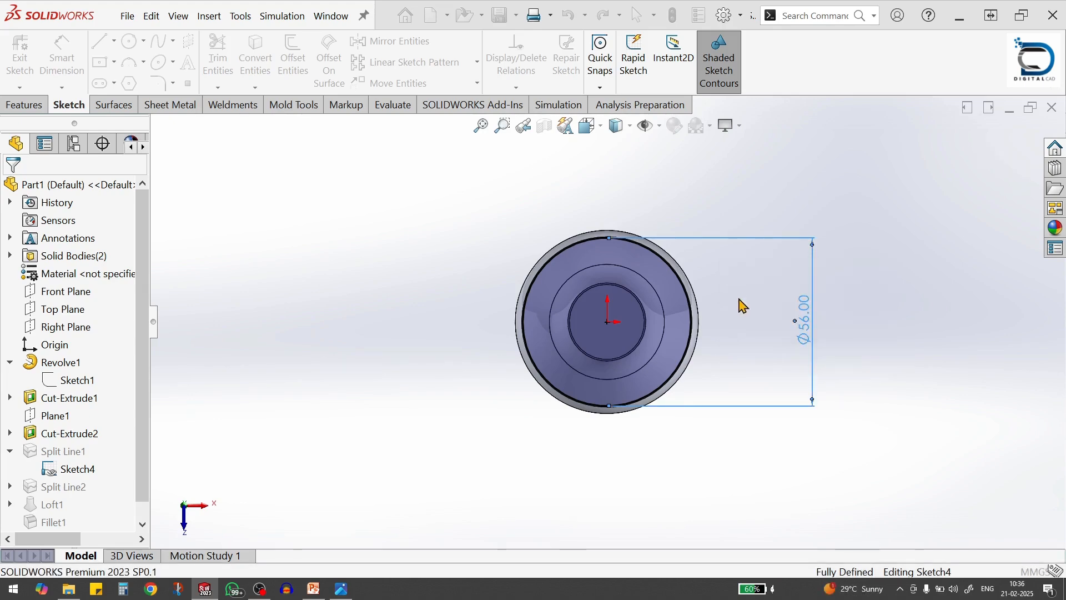
left_click(727, 441)
middle_click_drag(723, 438, 700, 288)
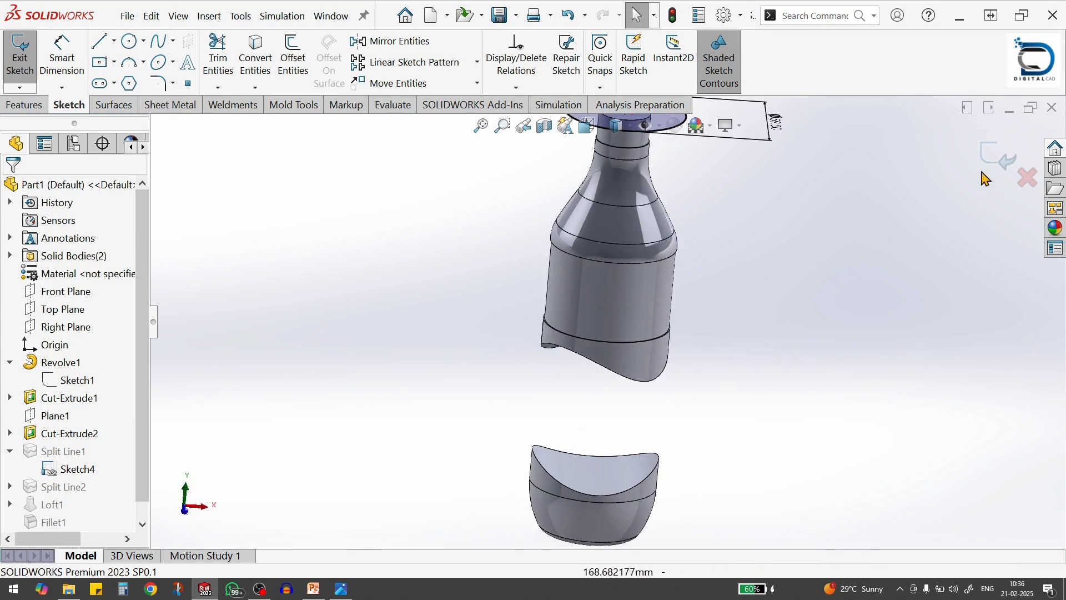
left_click(996, 159)
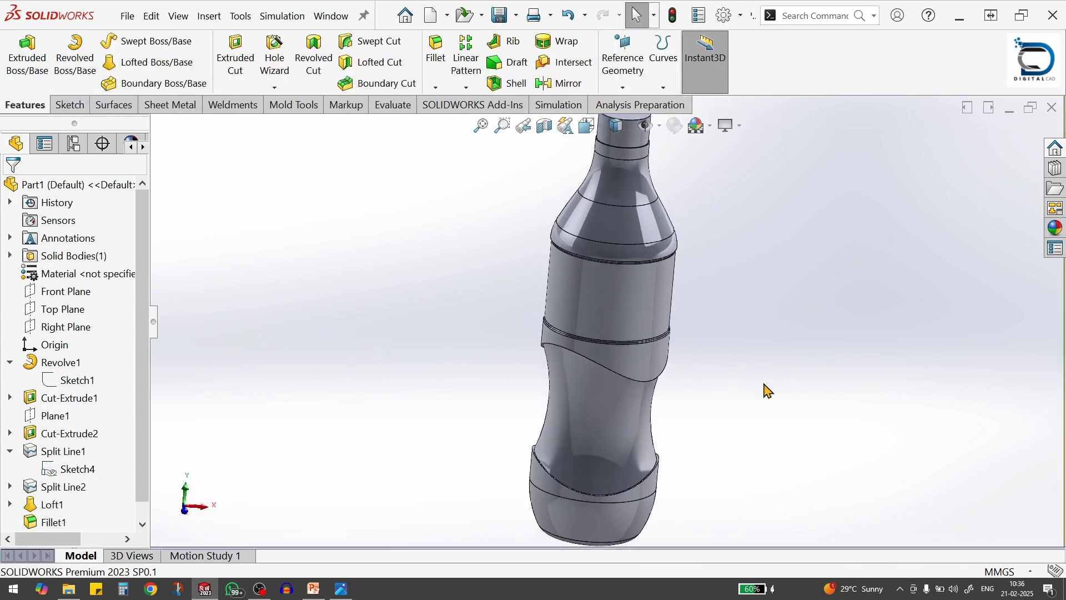
Examine the curved edges around the bottle's lofted waist and compare them with the Bottle Dimension.jpg reference drawing
scroll(599, 383, "down", 5)
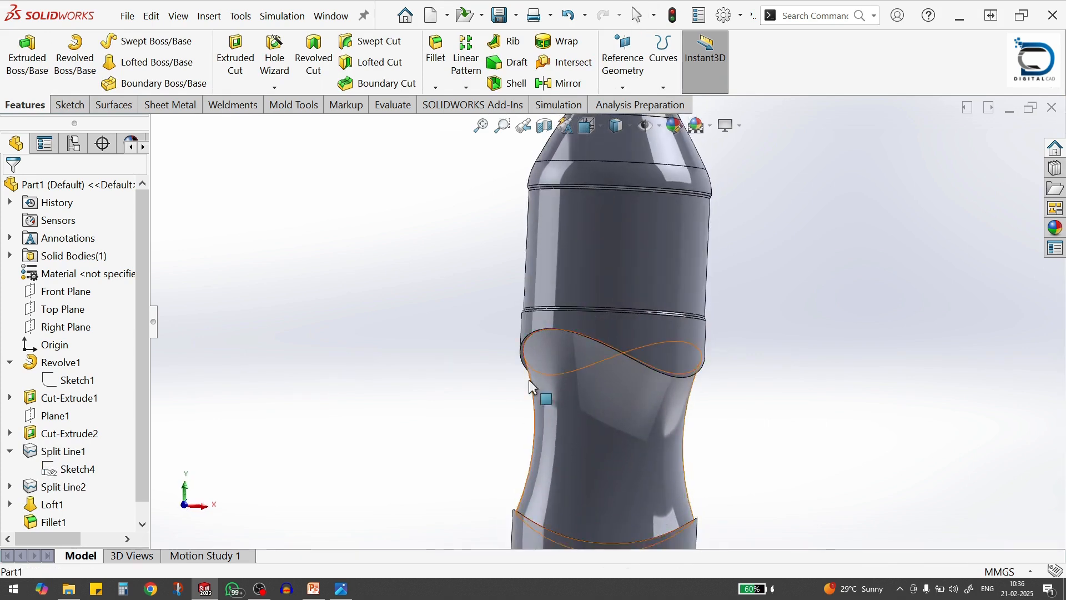
scroll(516, 394, "up", 3)
scroll(547, 355, "down", 1)
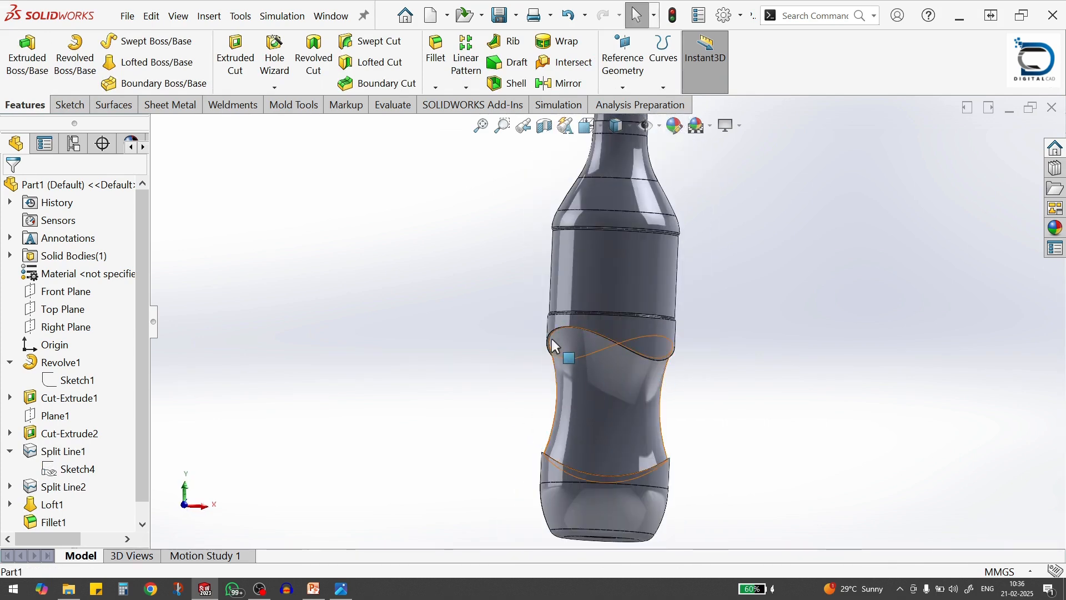
scroll(597, 364, "down", 3)
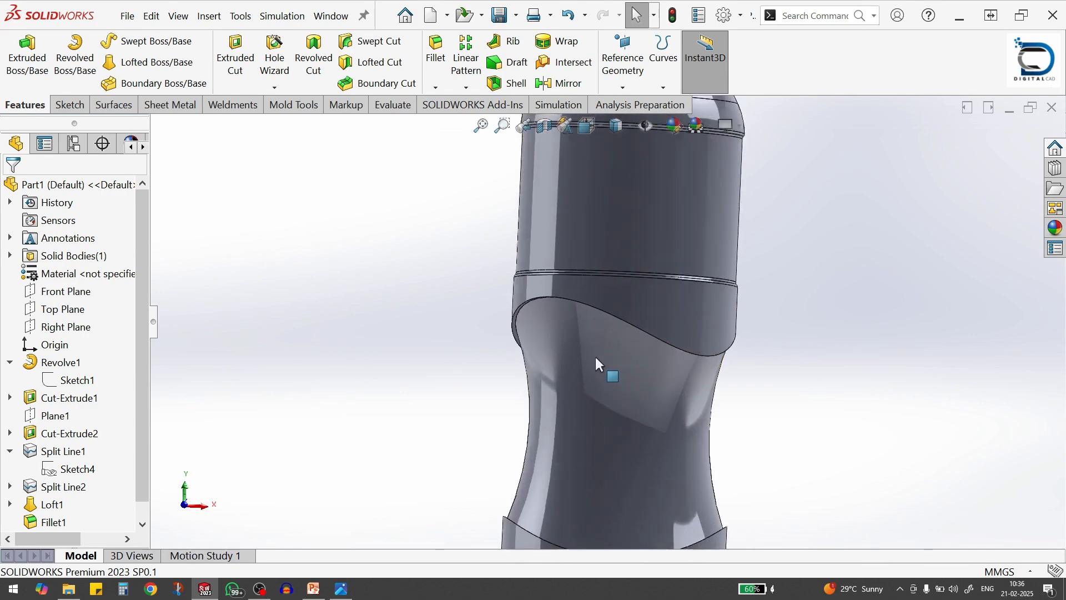
scroll(604, 368, "up", 3)
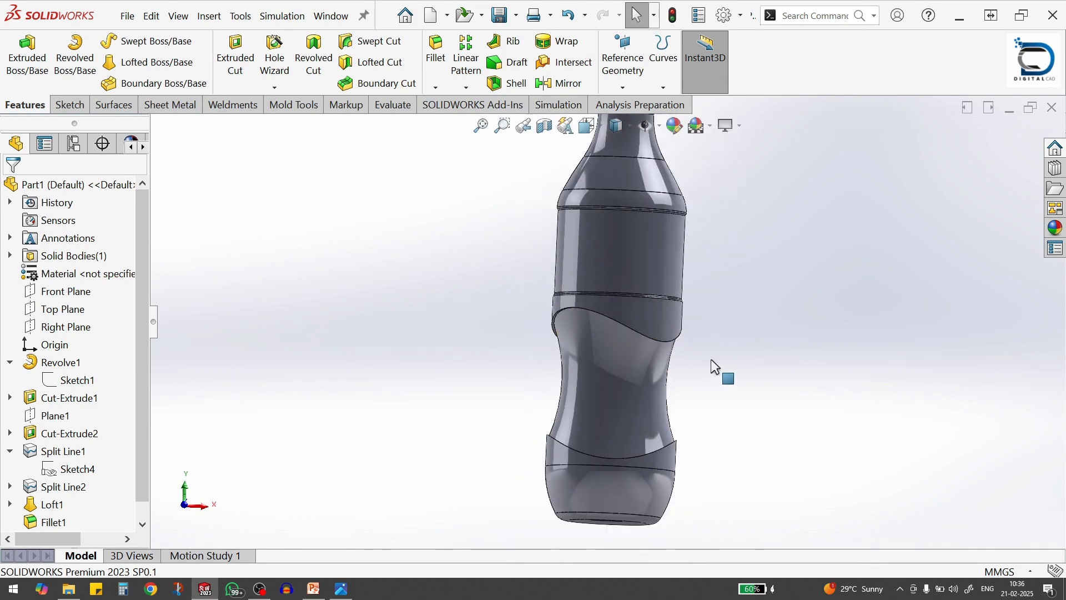
key("alt+Tab")
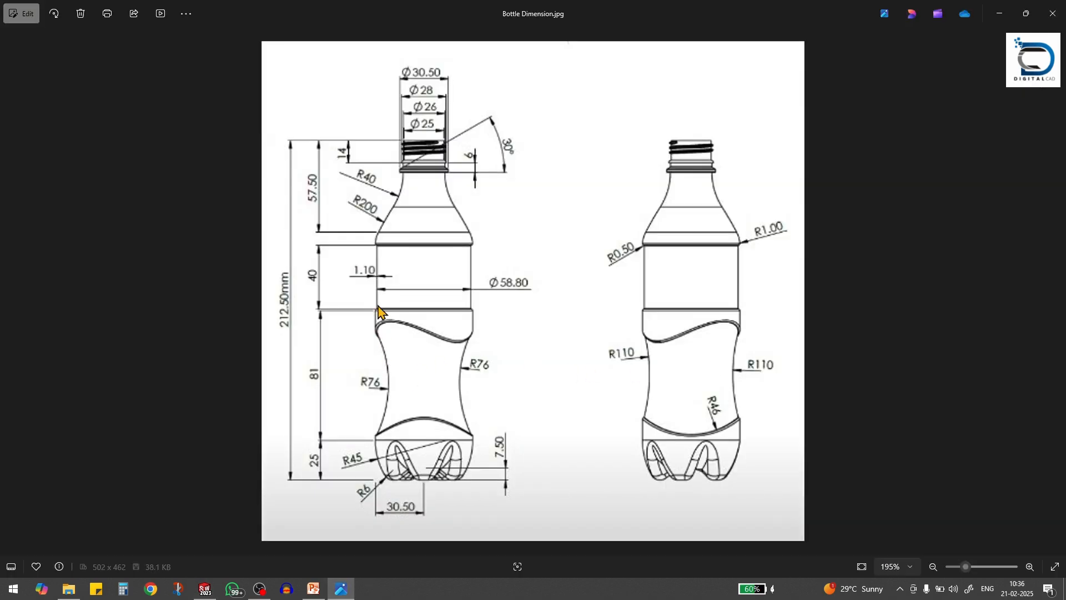
key("alt+Tab")
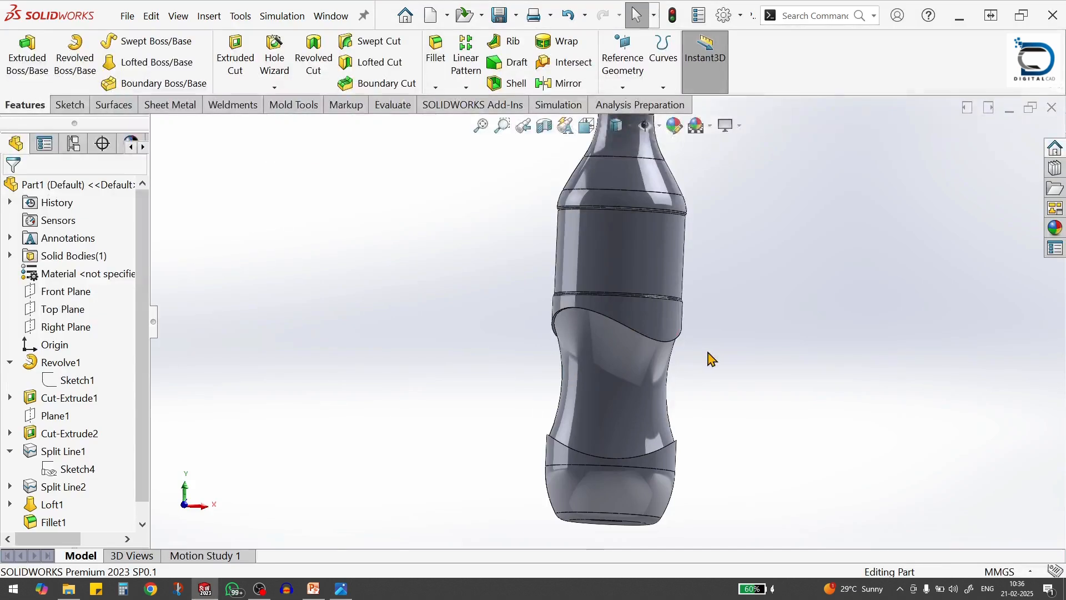
scroll(703, 414, "up", 2)
scroll(61, 503, "down", 1)
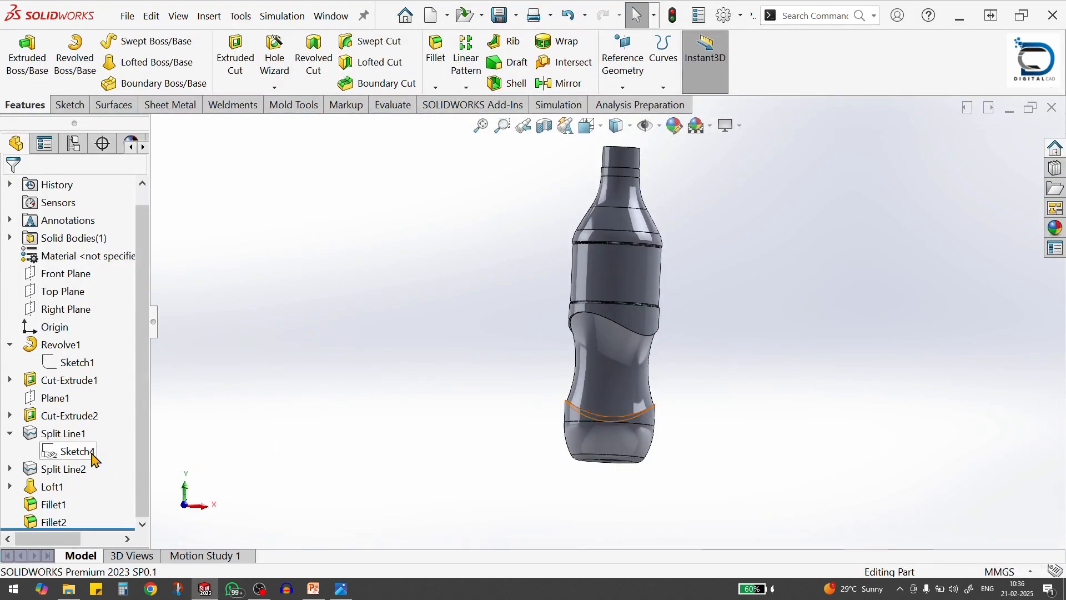
Edit the 1 mm fillet on the label section's outer edges to include the curved upper and lower edges around the lofted waist
left_click(53, 504)
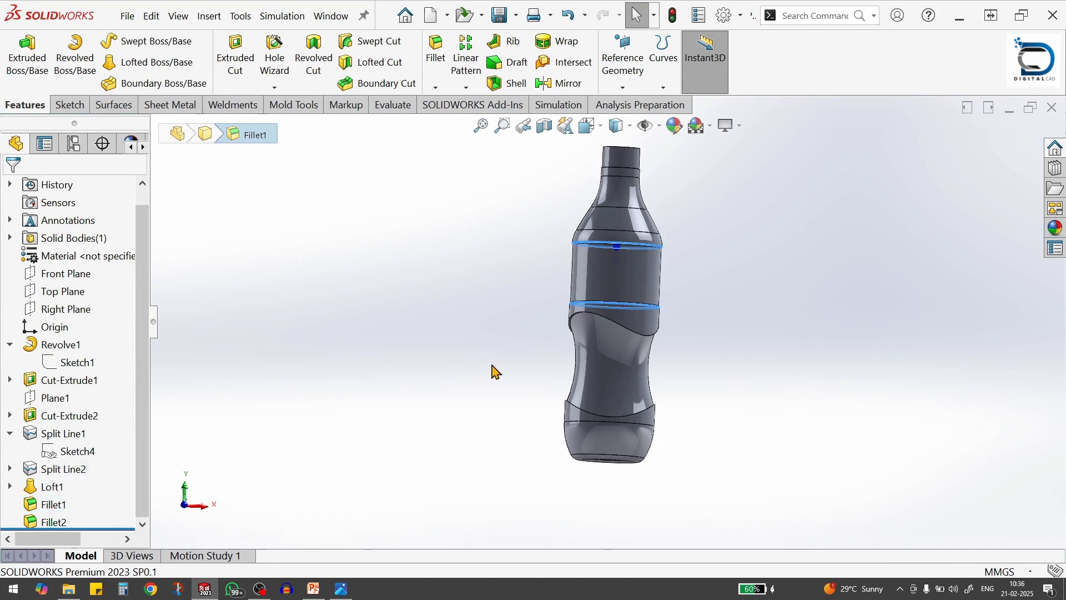
scroll(586, 325, "down", 1)
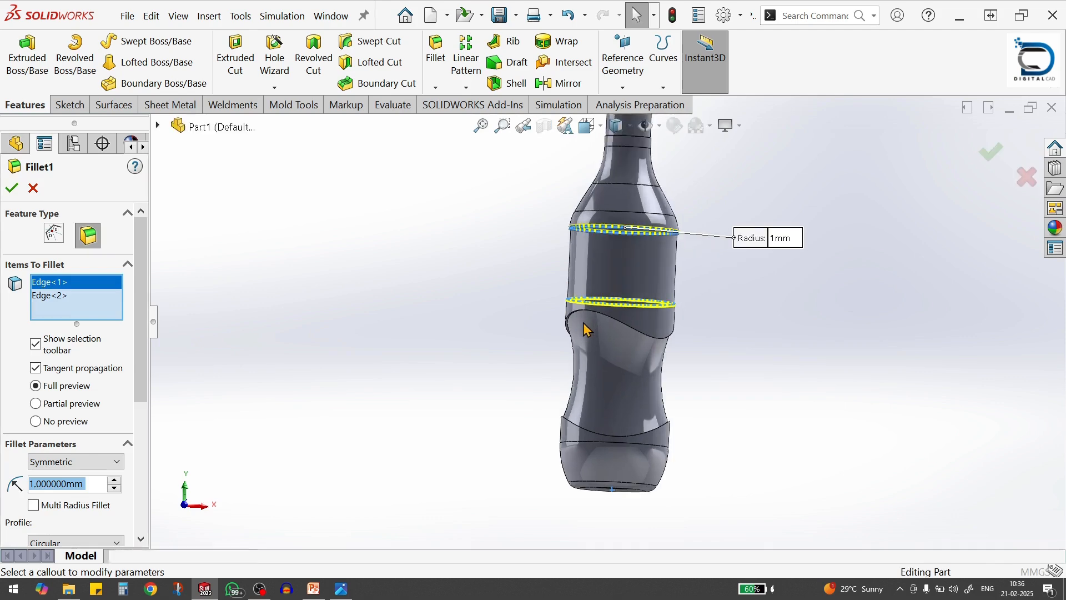
scroll(576, 331, "down", 4)
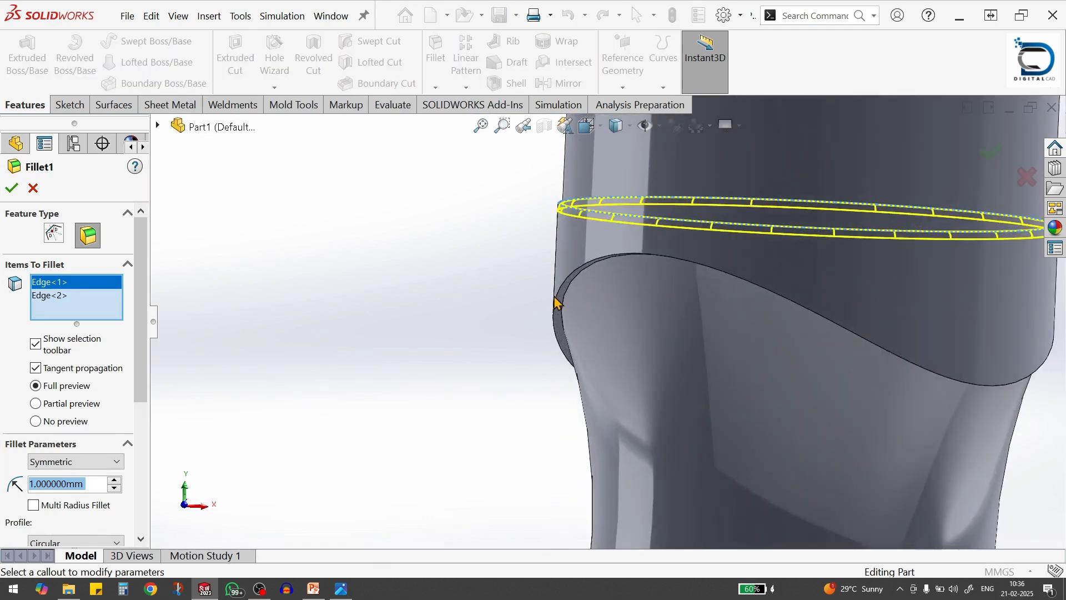
left_click(562, 327)
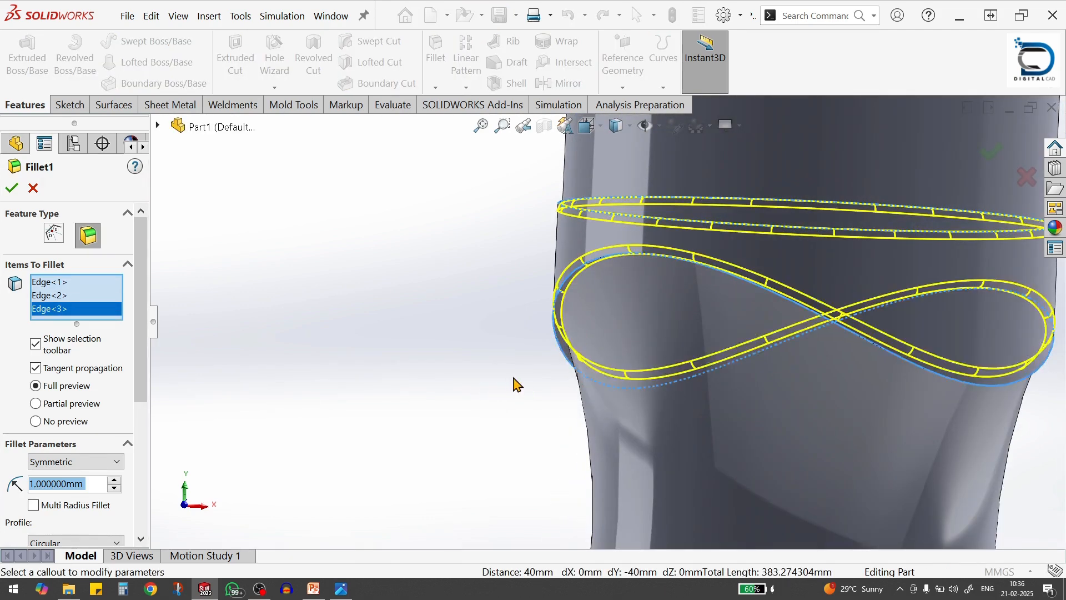
scroll(589, 295, "up", 5)
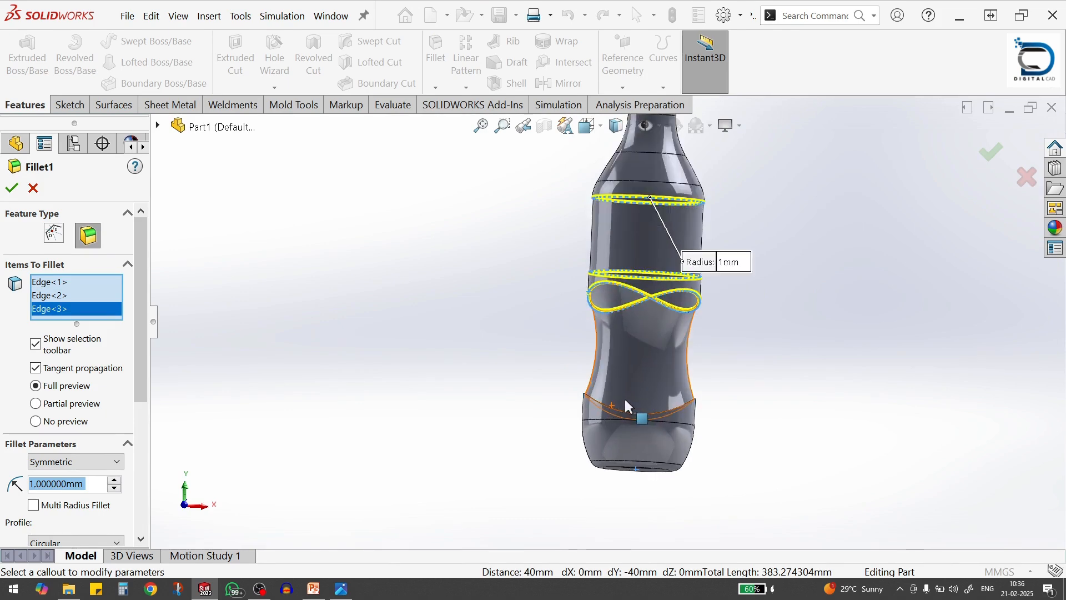
scroll(629, 408, "down", 3)
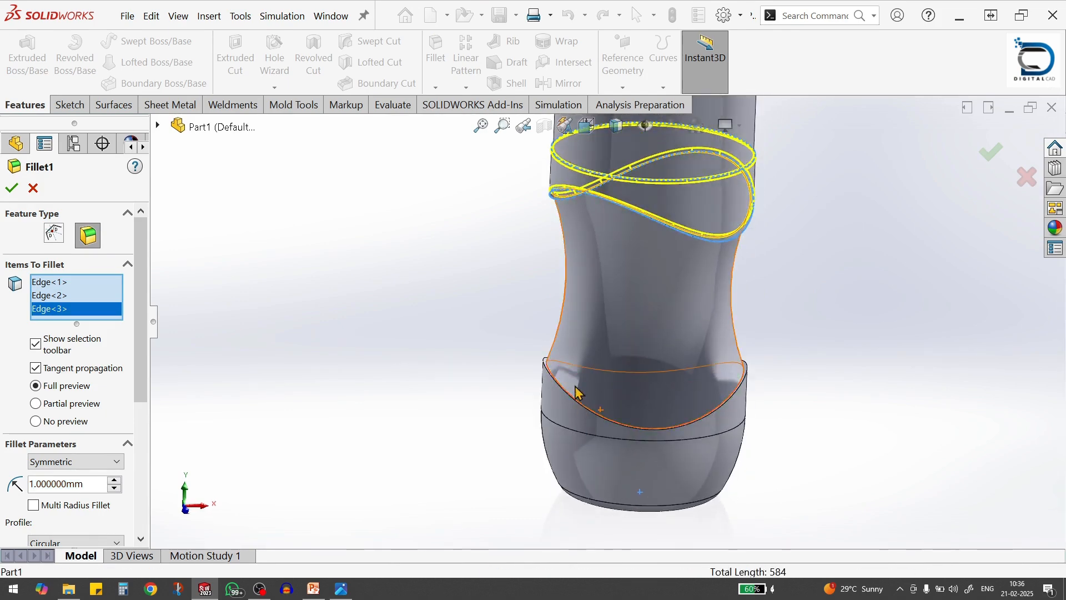
scroll(577, 393, "down", 3)
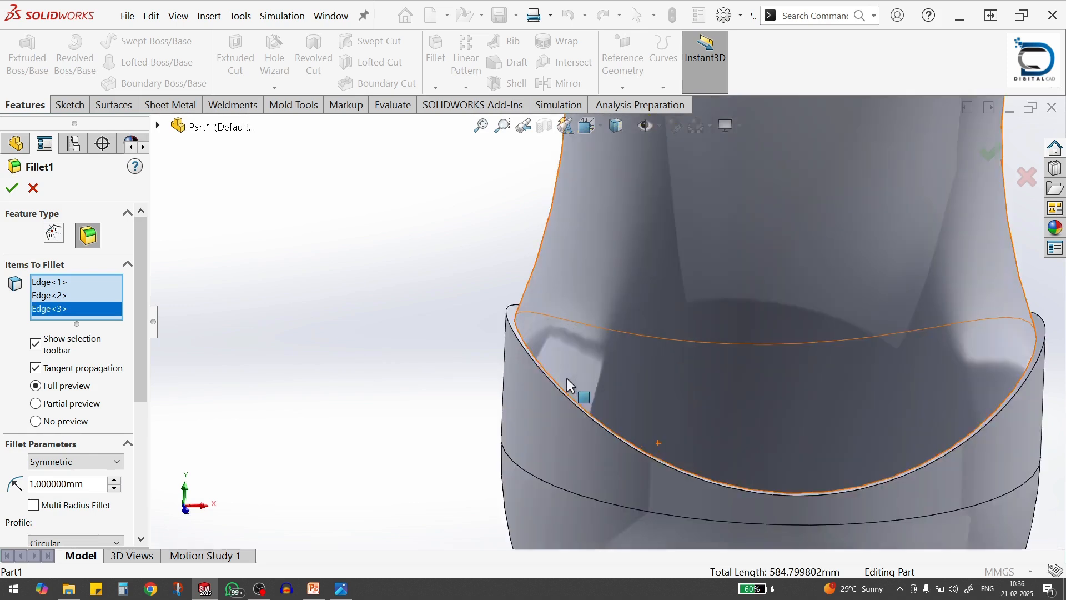
left_click(512, 325)
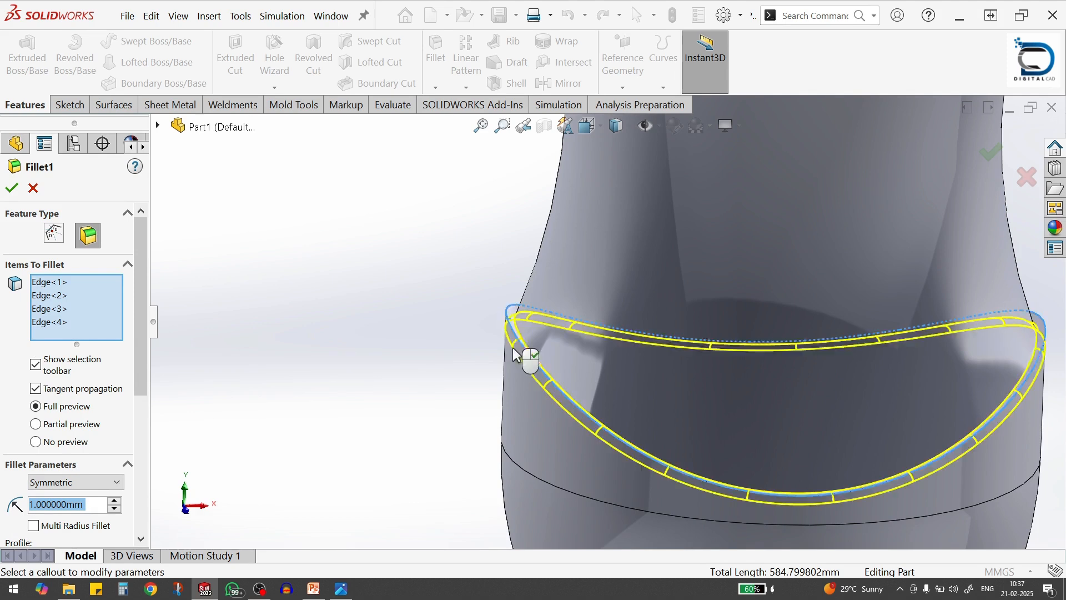
left_click(11, 187)
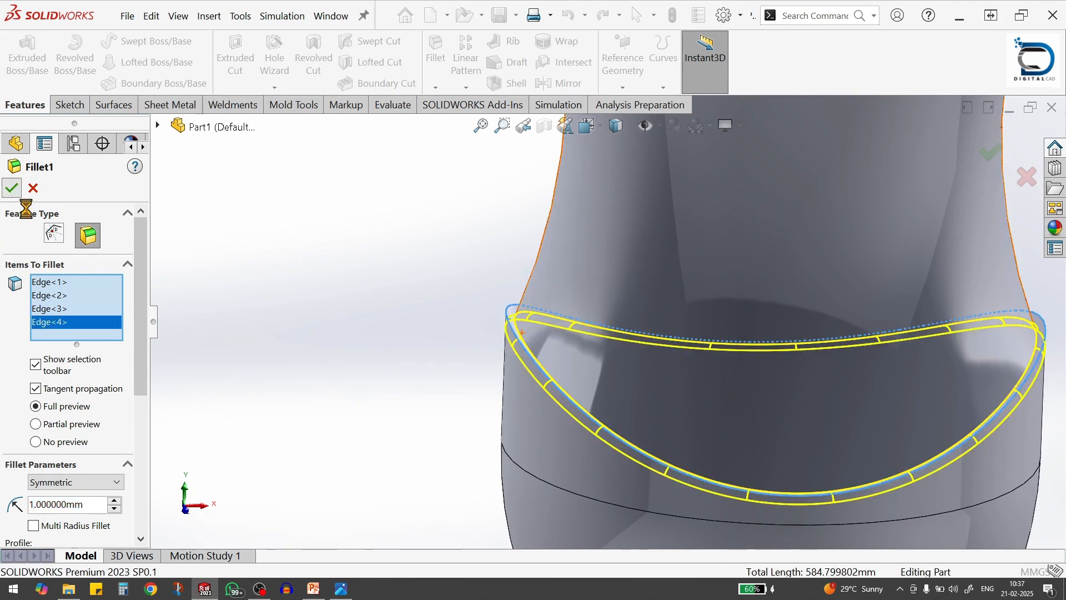
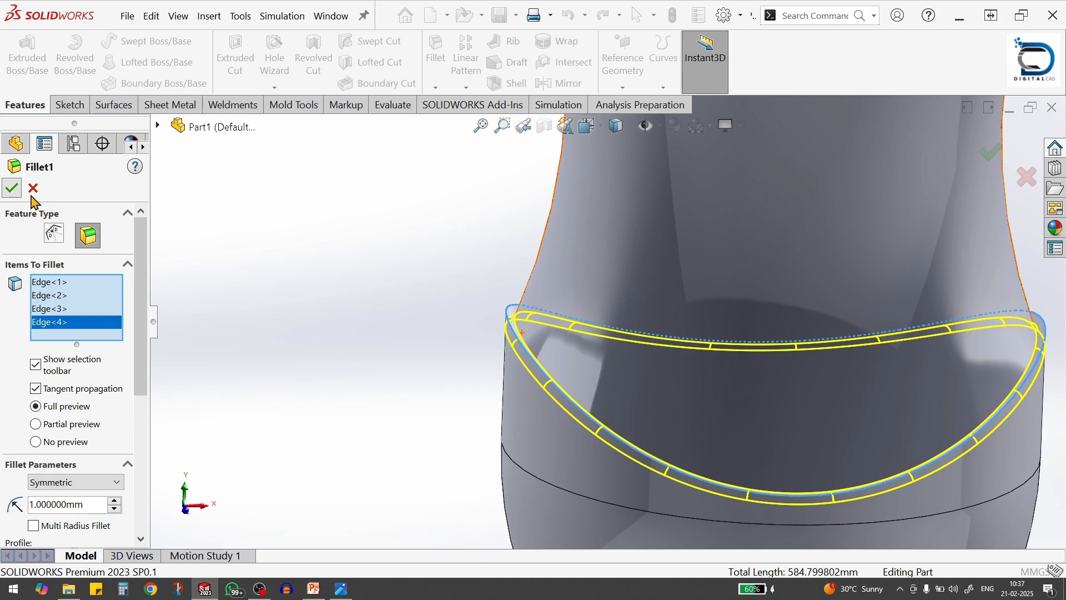
Apply the edited 1 mm fillet to the selected outer curved edges around the lofted waist
left_click(13, 188)
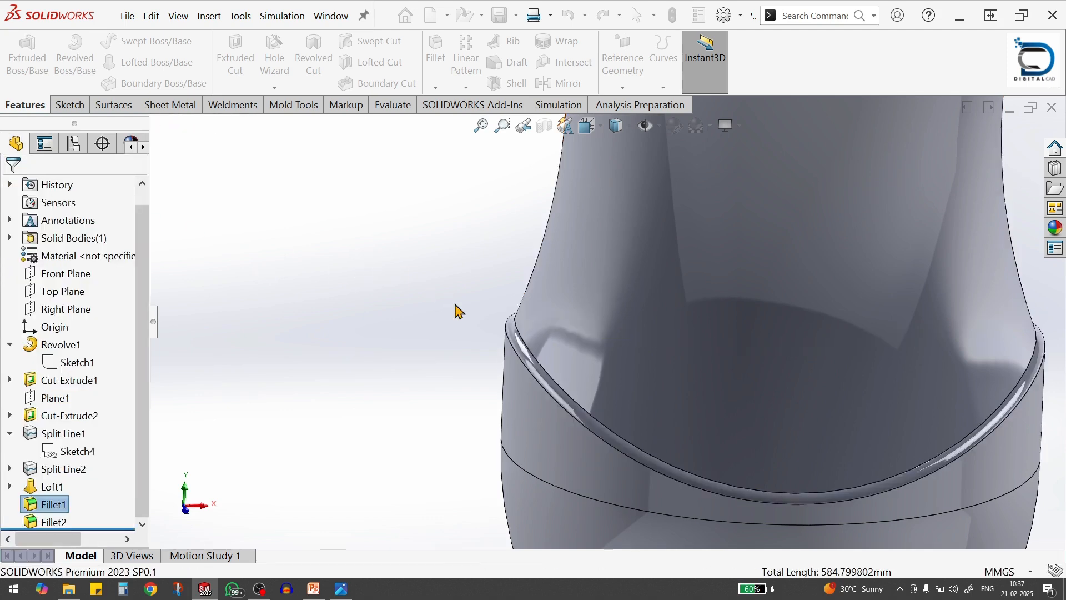
scroll(457, 309, "up", 5)
scroll(264, 423, "up", 2)
Edit the second 1 mm fillet to include the upper and lower inner curved edges where the lofted waist meets the body
left_click(50, 522)
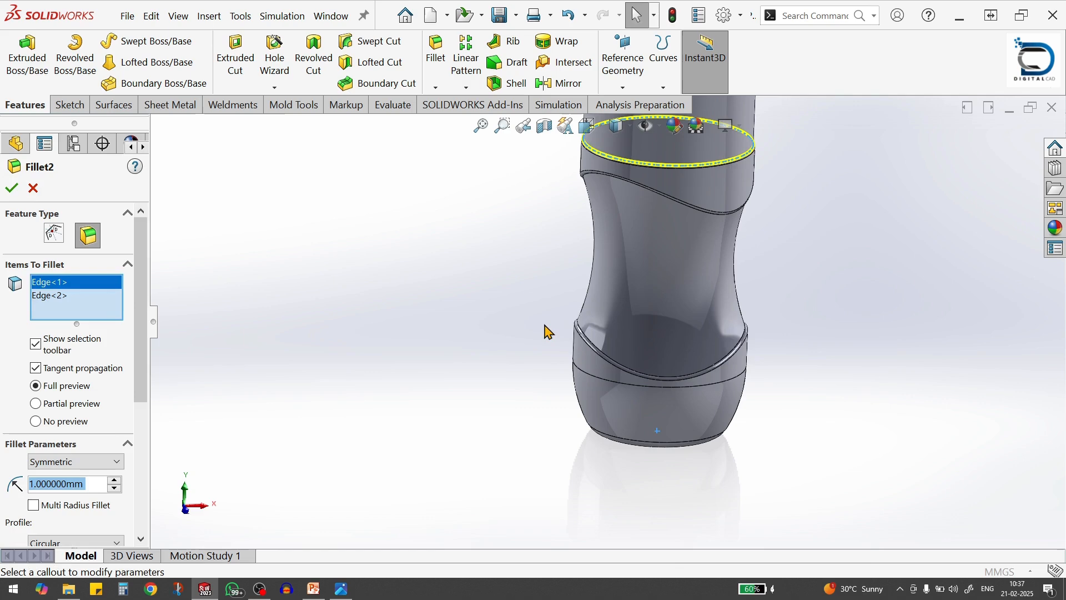
scroll(728, 252, "up", 3)
scroll(614, 291, "down", 6)
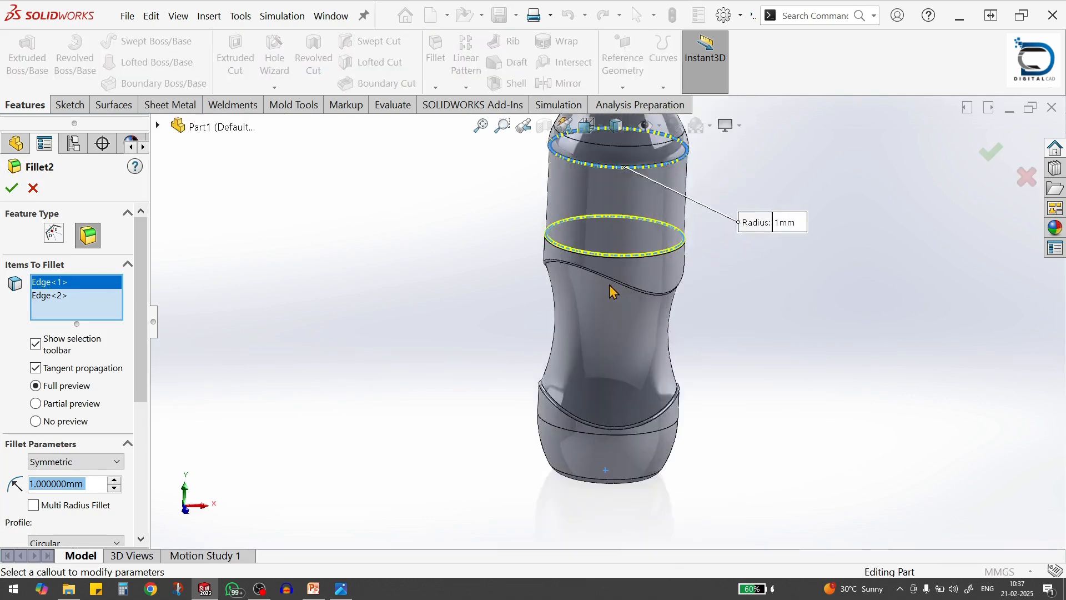
scroll(526, 267, "down", 2)
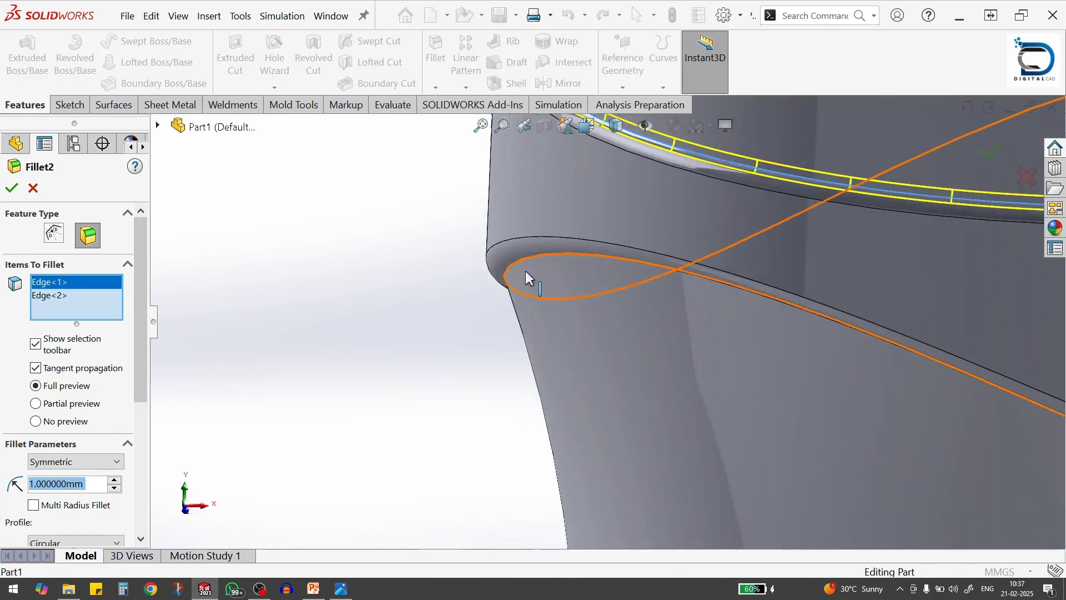
left_click(586, 331)
scroll(578, 339, "up", 5)
scroll(611, 400, "down", 4)
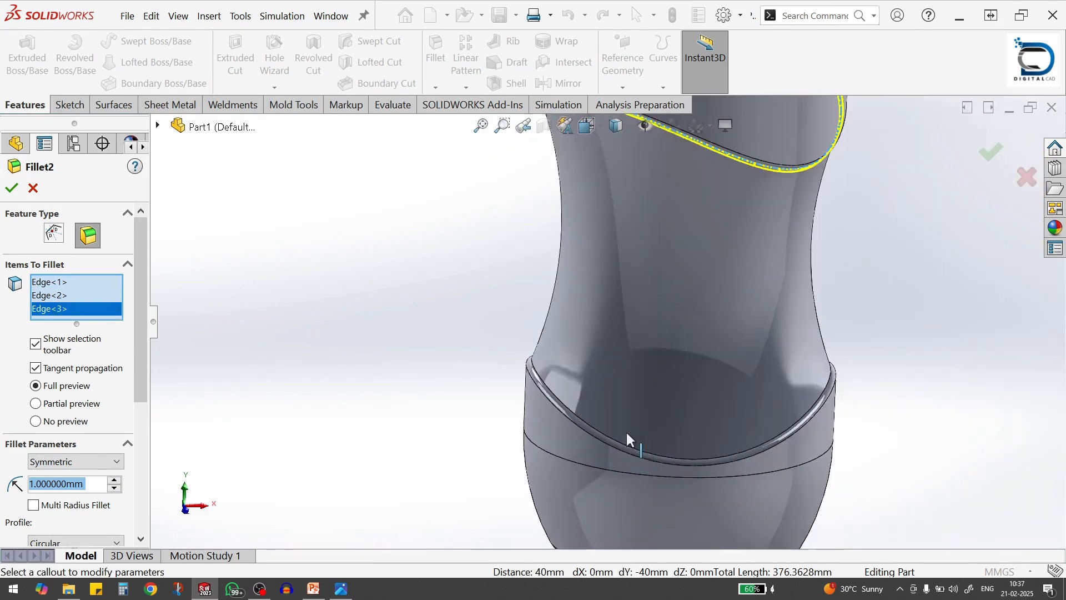
scroll(606, 436, "down", 2)
left_click(529, 350)
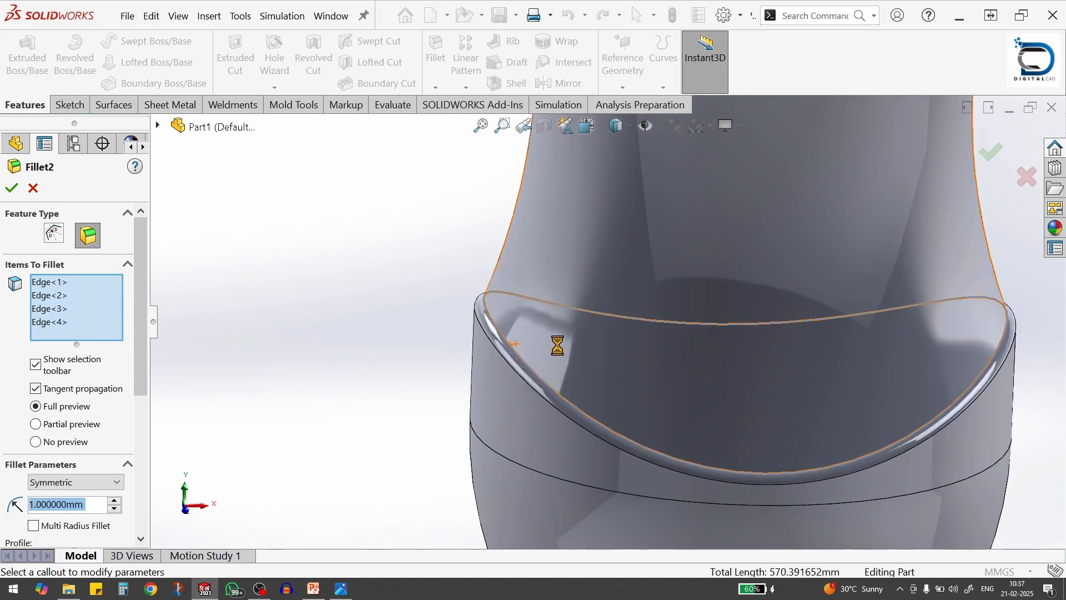
scroll(558, 345, "up", 3)
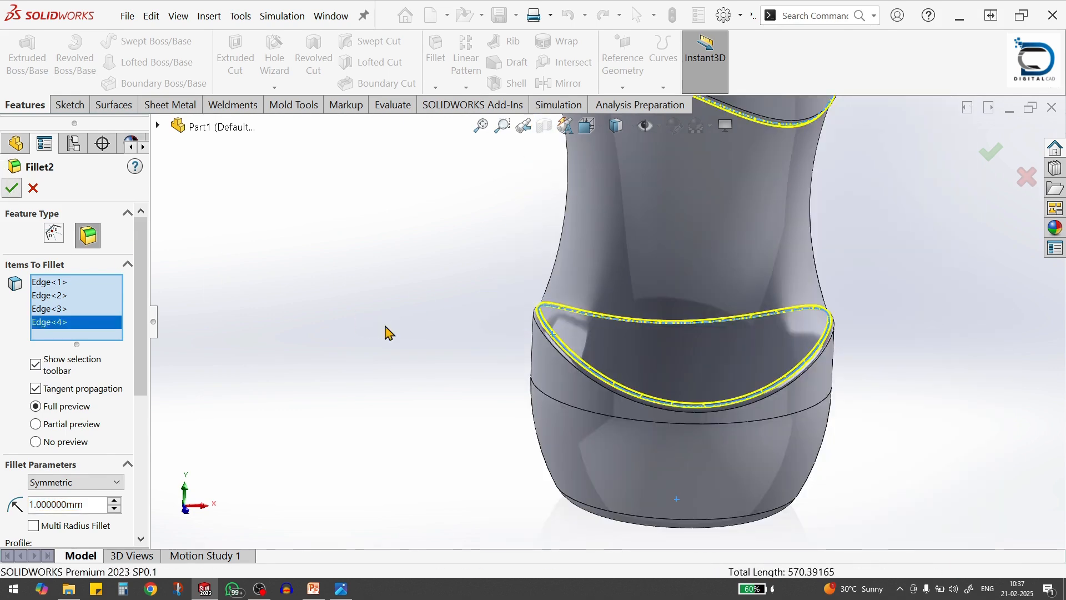
key("Return")
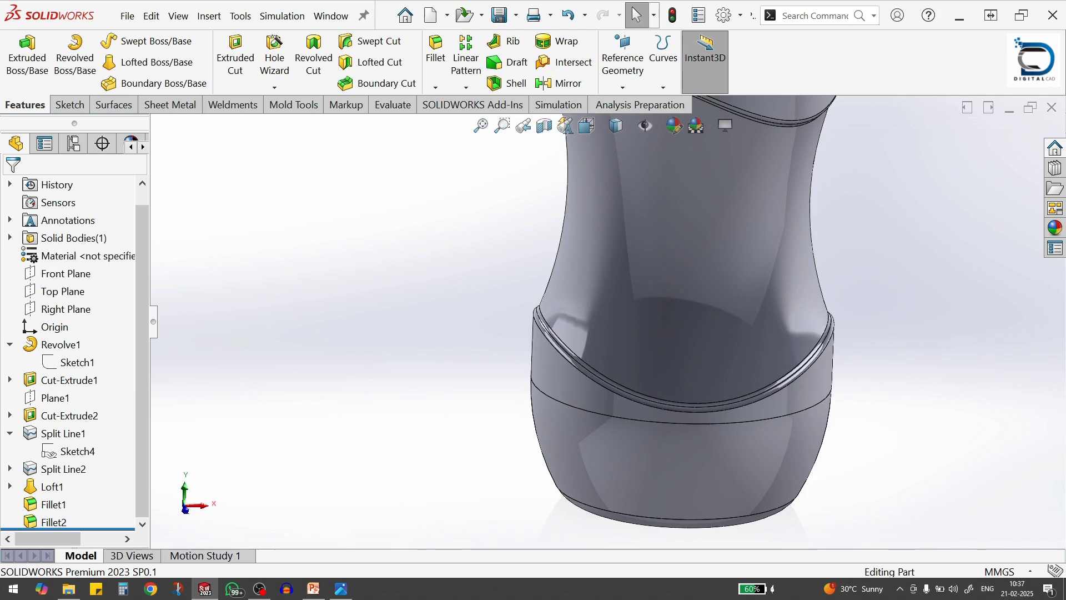
Examine the filleted waist edges and the bottle's base, and check the base details in the Bottle Dimension.jpg reference drawing
key("alt+Tab")
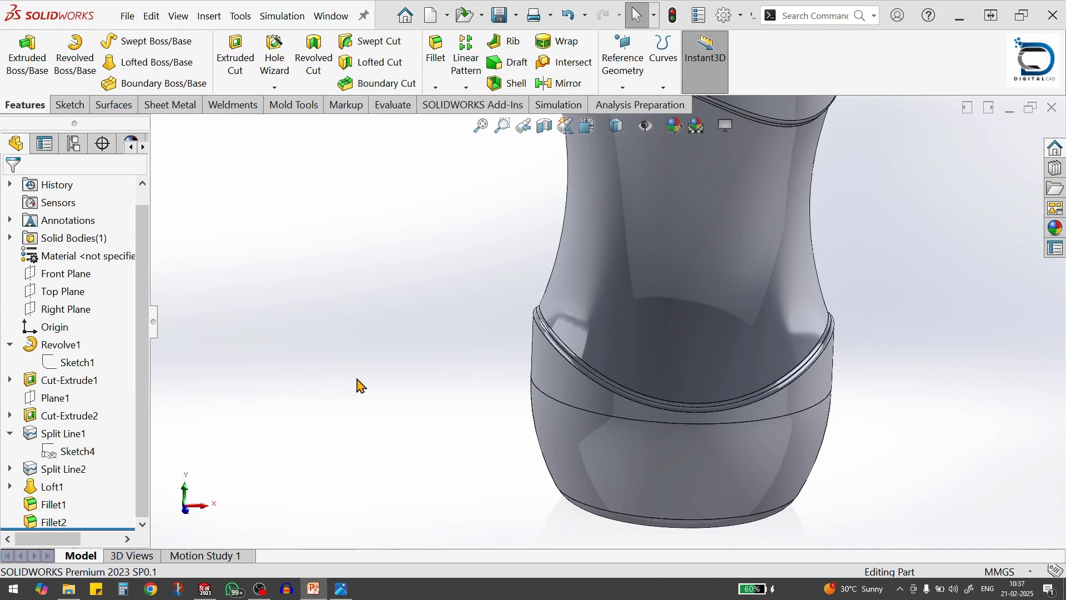
scroll(360, 380, "up", 3)
middle_click_drag(698, 388, 688, 356)
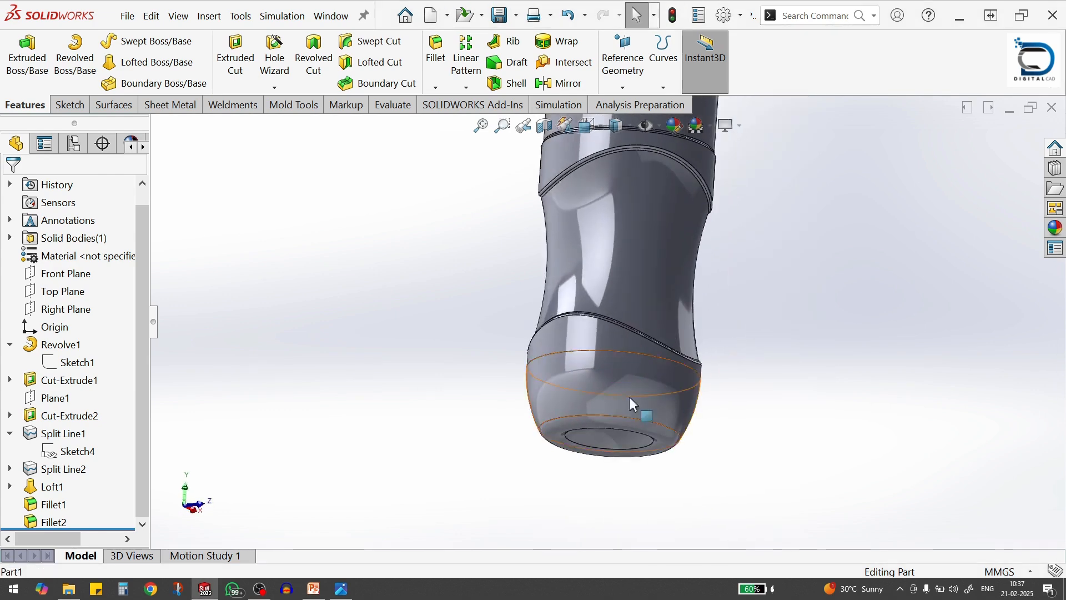
scroll(649, 426, "down", 2)
middle_click_drag(598, 401, 575, 389)
scroll(544, 401, "up", 7)
scroll(628, 234, "down", 3)
middle_click_drag(629, 243, 674, 312)
key("alt+Tab")
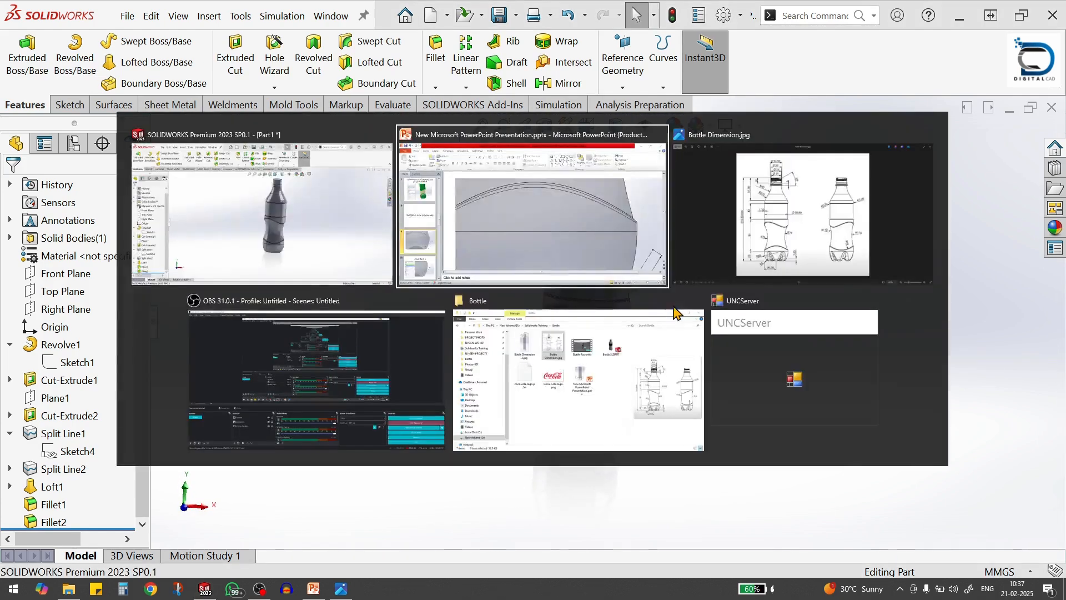
left_click(837, 241)
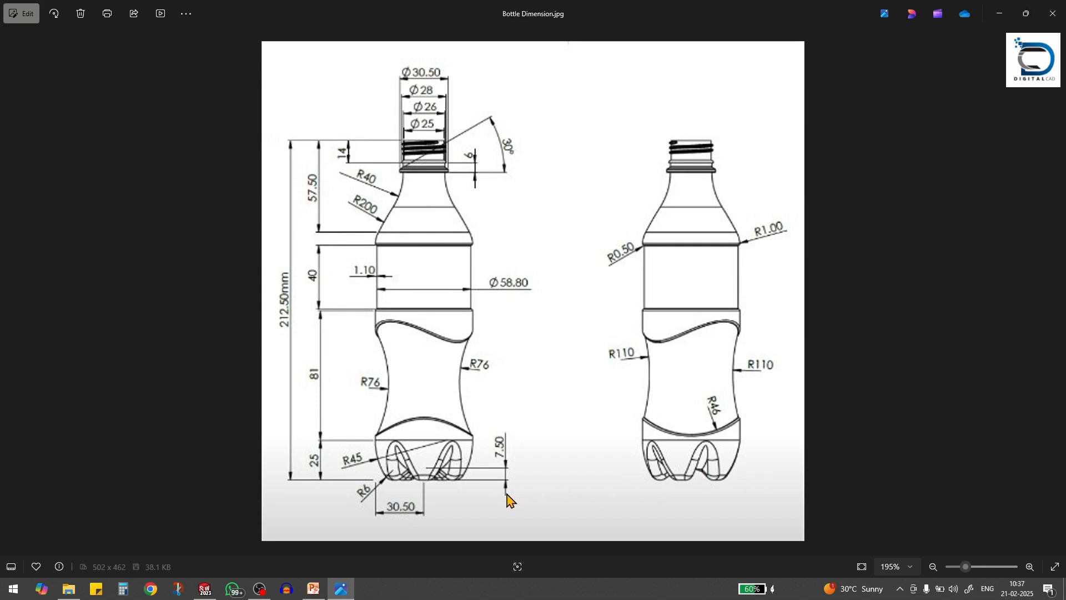
key("alt+Tab")
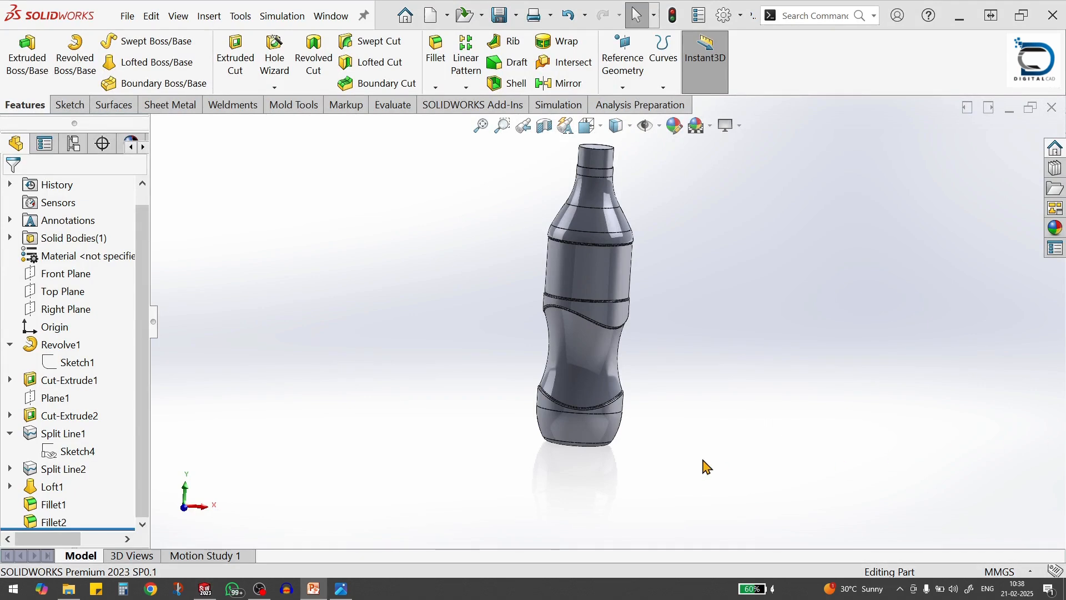
Start a new sketch on the Front Plane
scroll(558, 414, "down", 2)
middle_click_drag(656, 399, 744, 417)
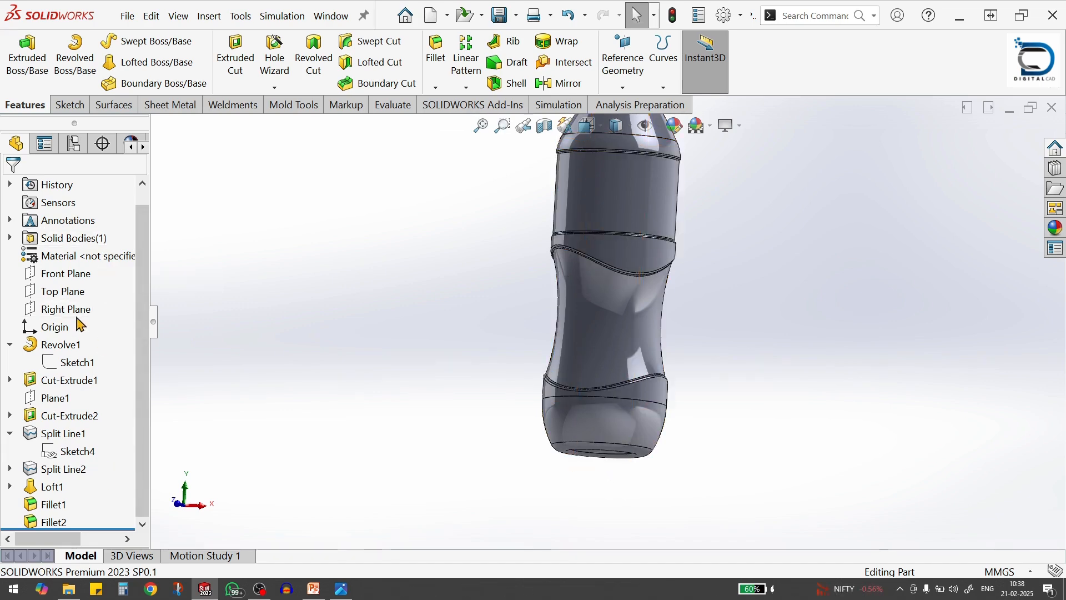
left_click(71, 278)
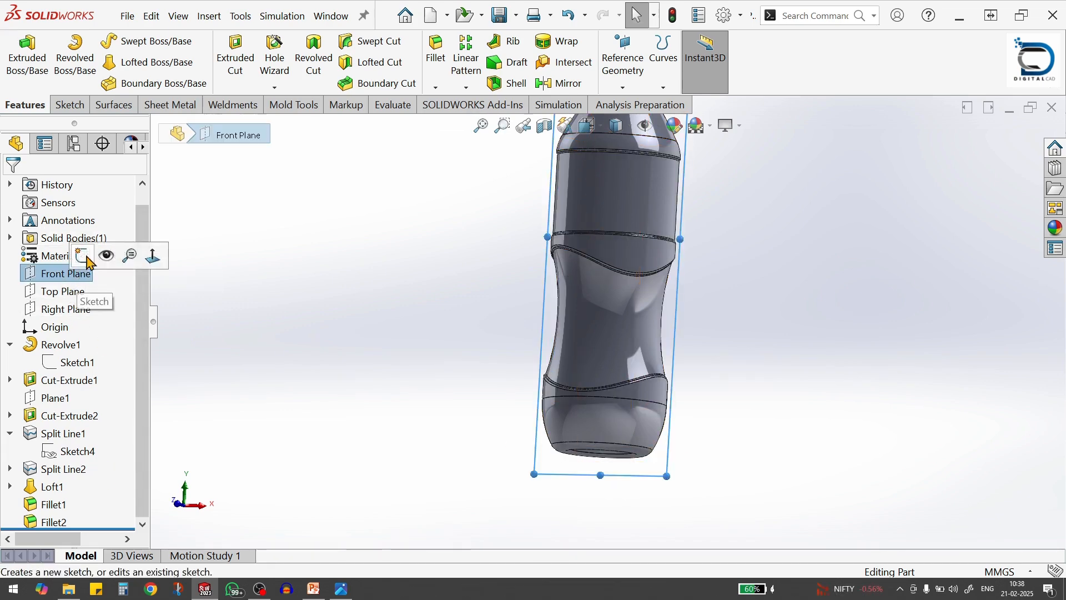
left_click(83, 256)
left_click(732, 441)
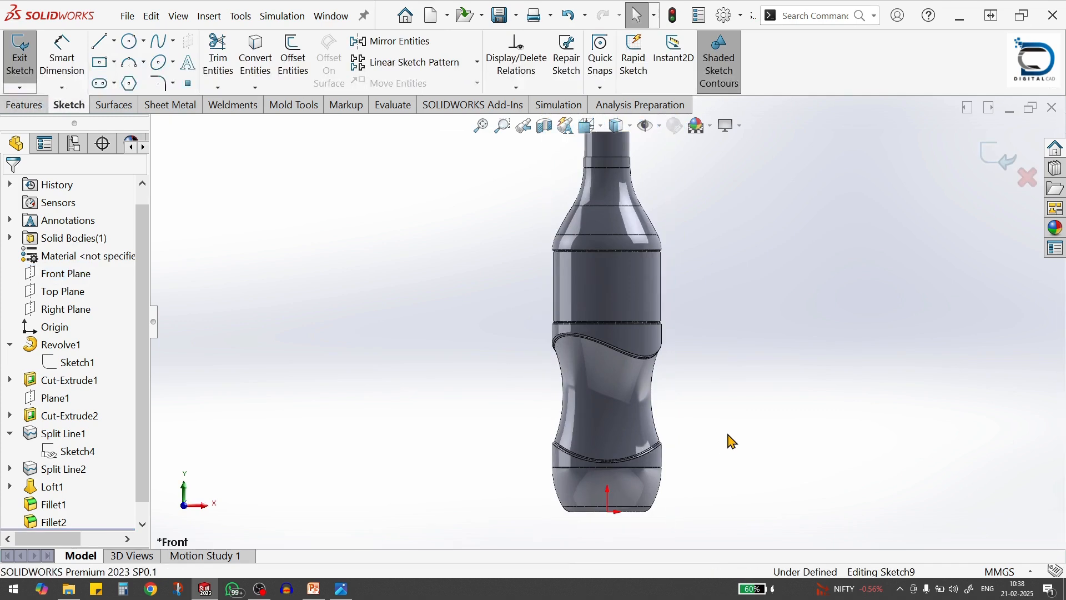
Draw a construction line about 42 mm long from the right end of the base's lower horizontal edge, sloping up and outward
key("s")
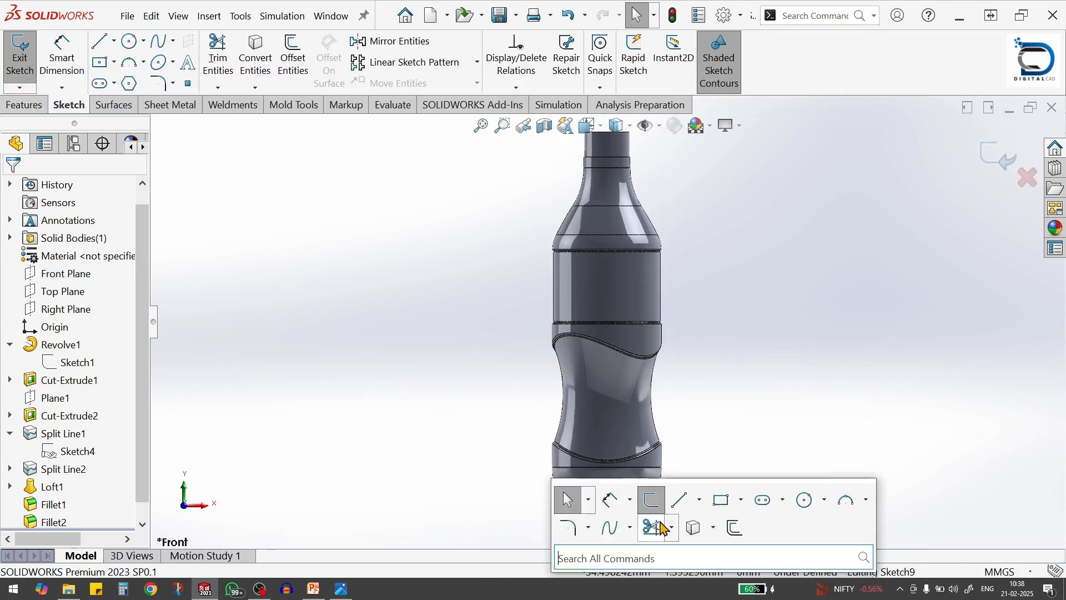
left_click(699, 500)
left_click(694, 545)
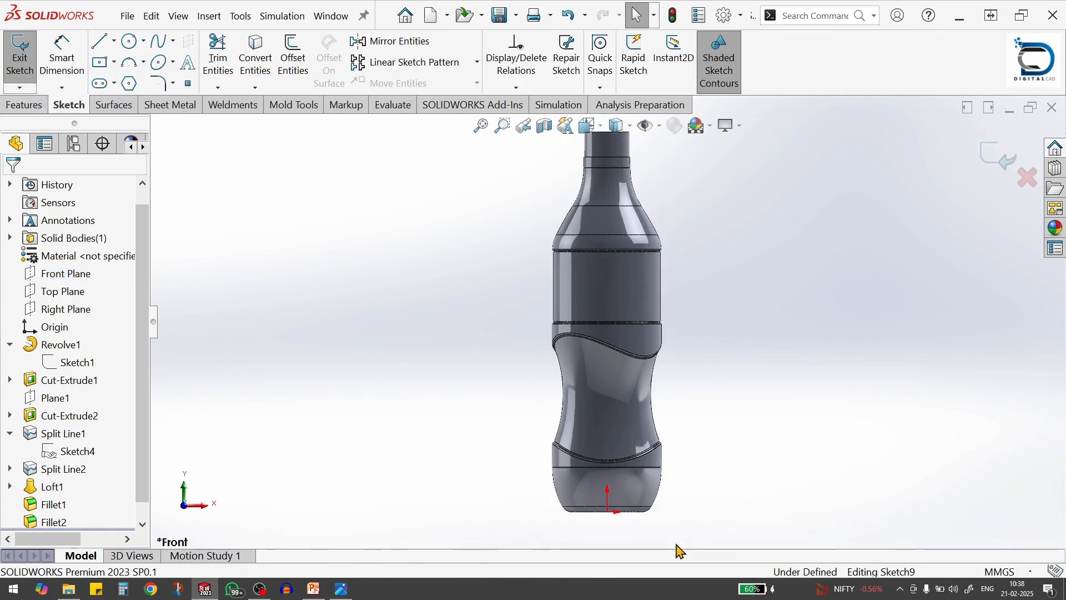
scroll(661, 541, "down", 2)
scroll(658, 533, "down", 2)
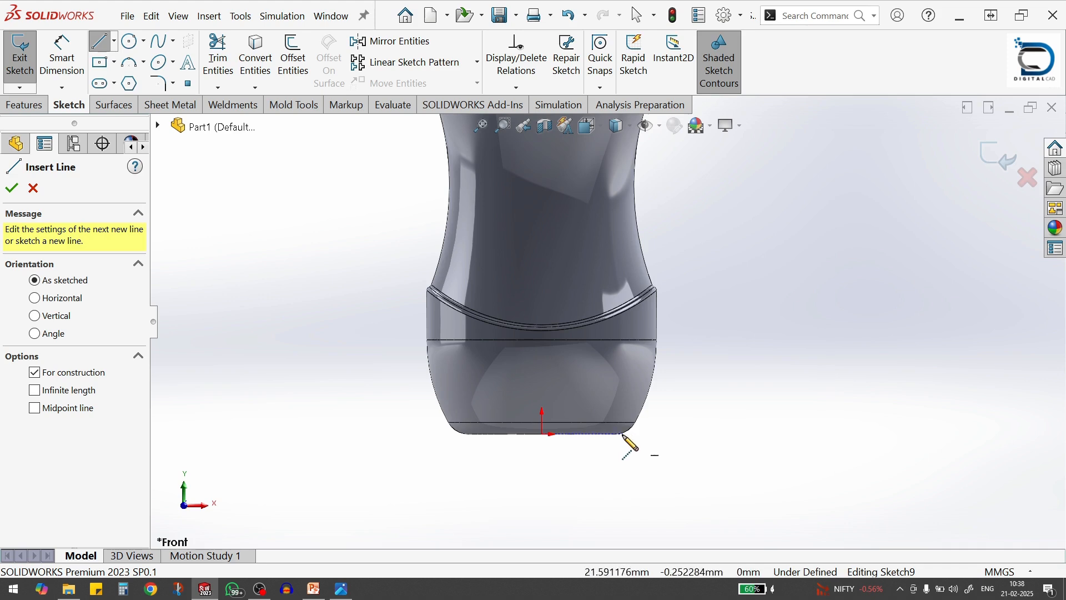
scroll(611, 451, "down", 3)
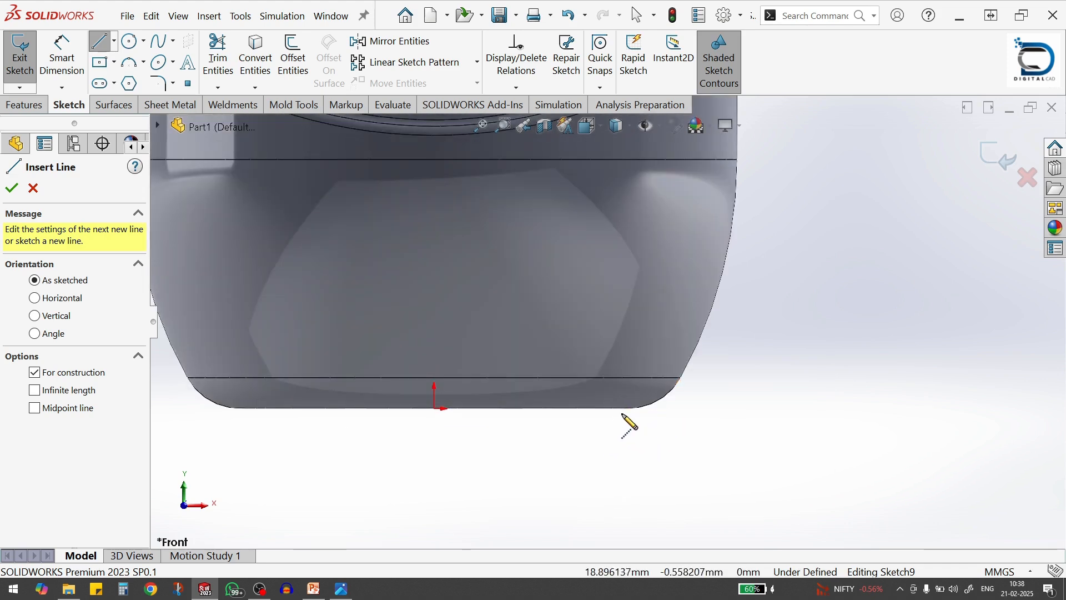
left_click(680, 377)
scroll(798, 285, "up", 5)
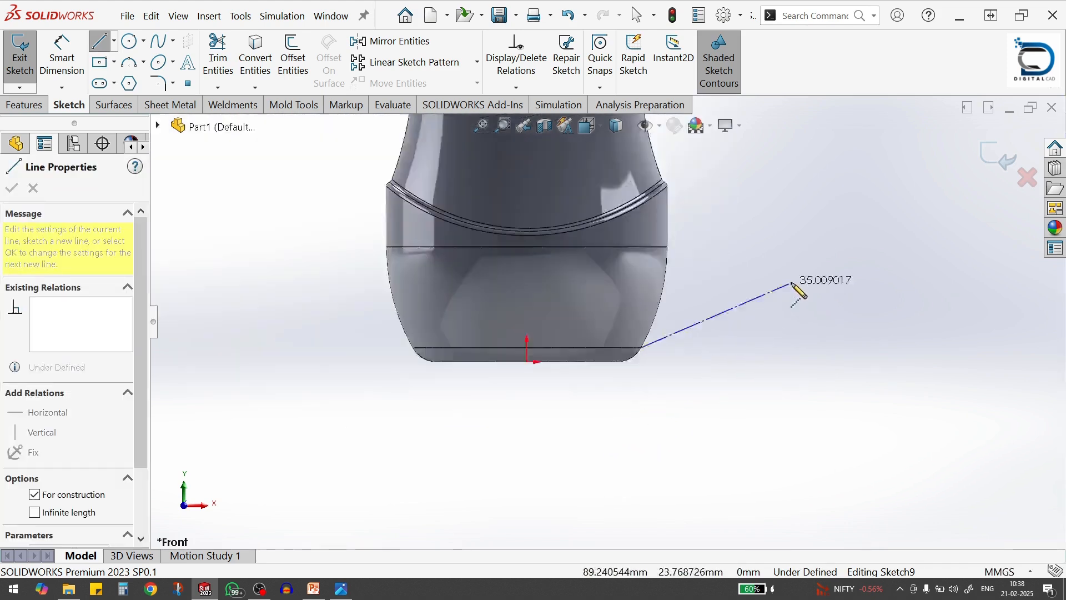
scroll(666, 289, "down", 2)
left_click(673, 268)
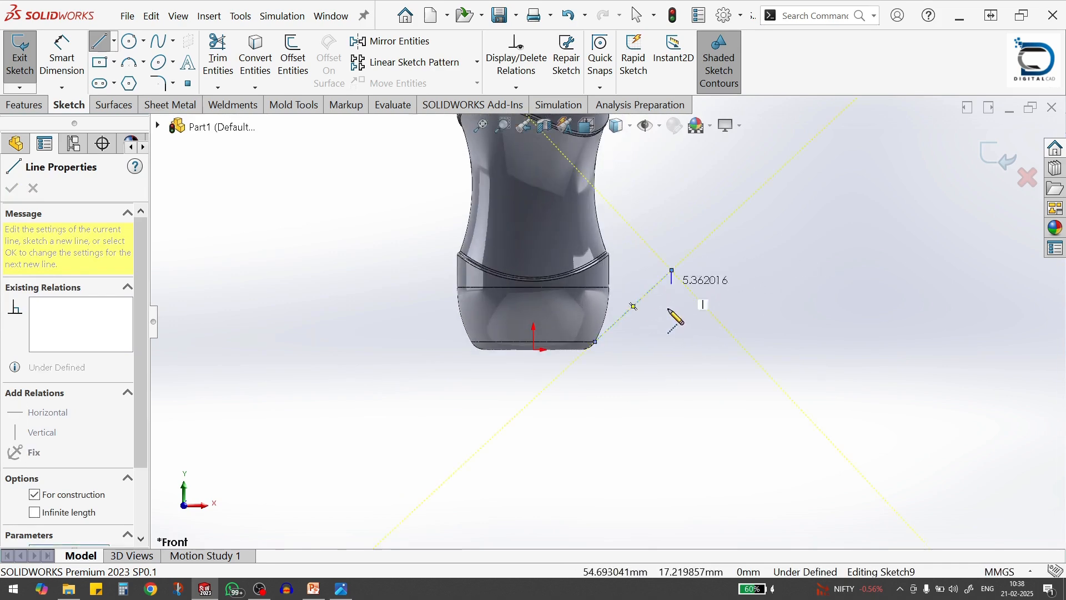
scroll(631, 310, "down", 2)
key("Escape")
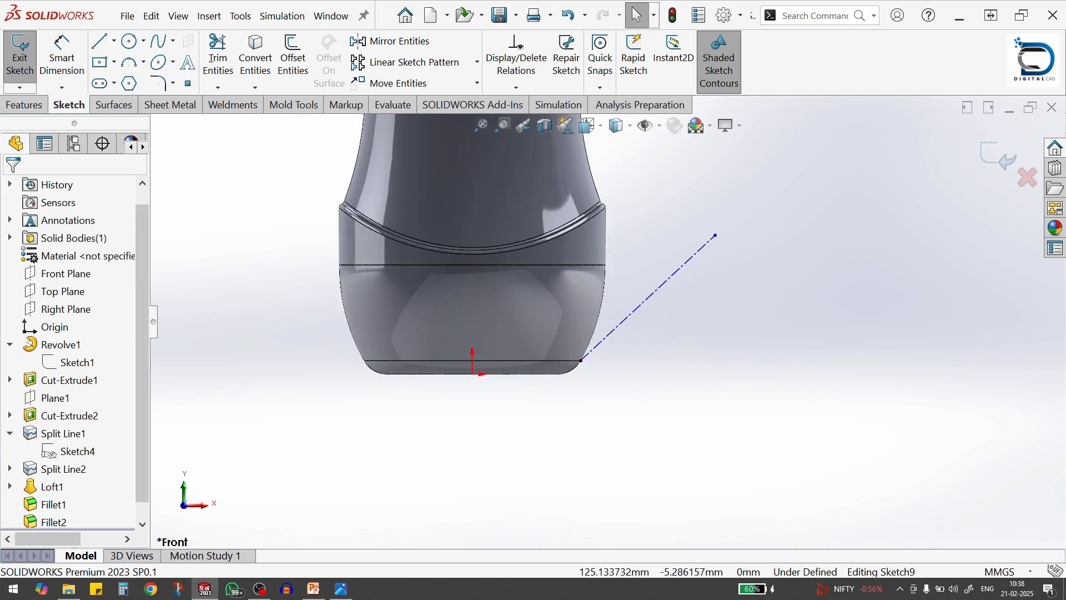
Dimension the angle between the base's lower horizontal edge and the construction line as 122.25°
left_click(72, 62)
left_click(572, 362)
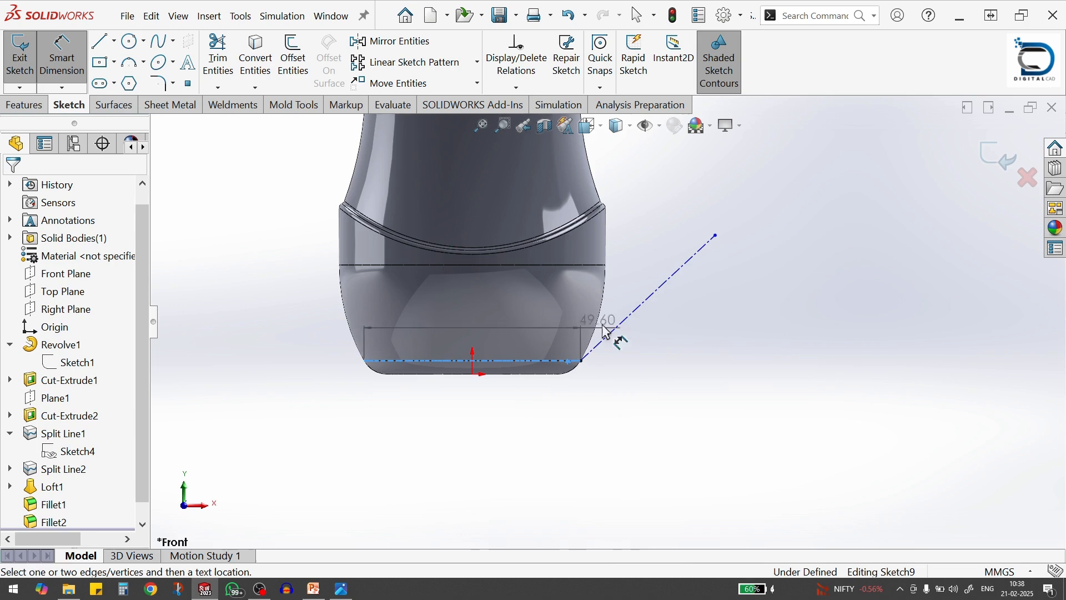
left_click(616, 331)
left_click(627, 293)
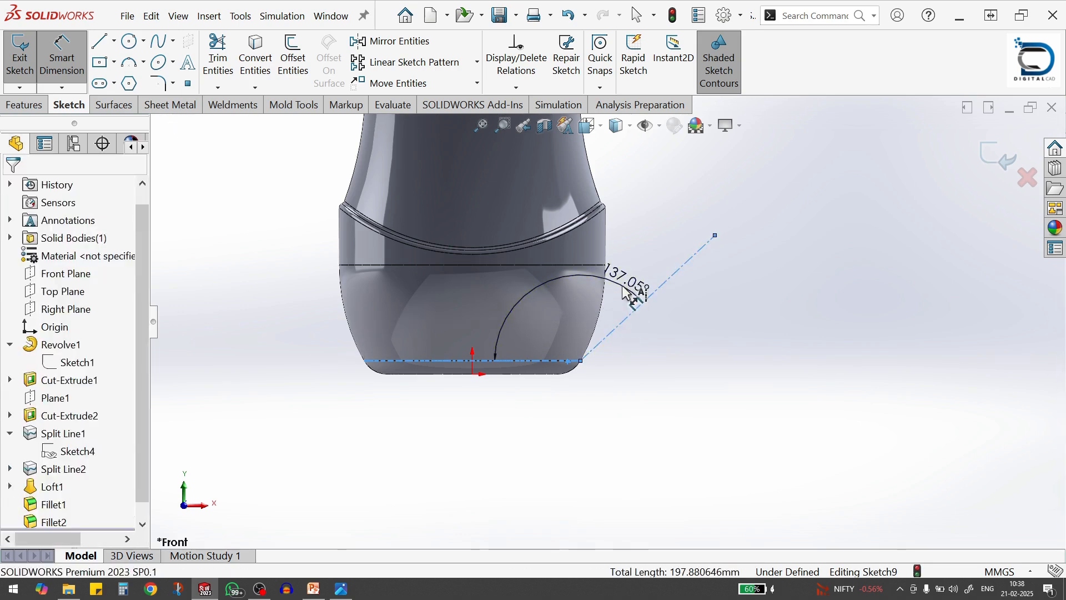
type("122")
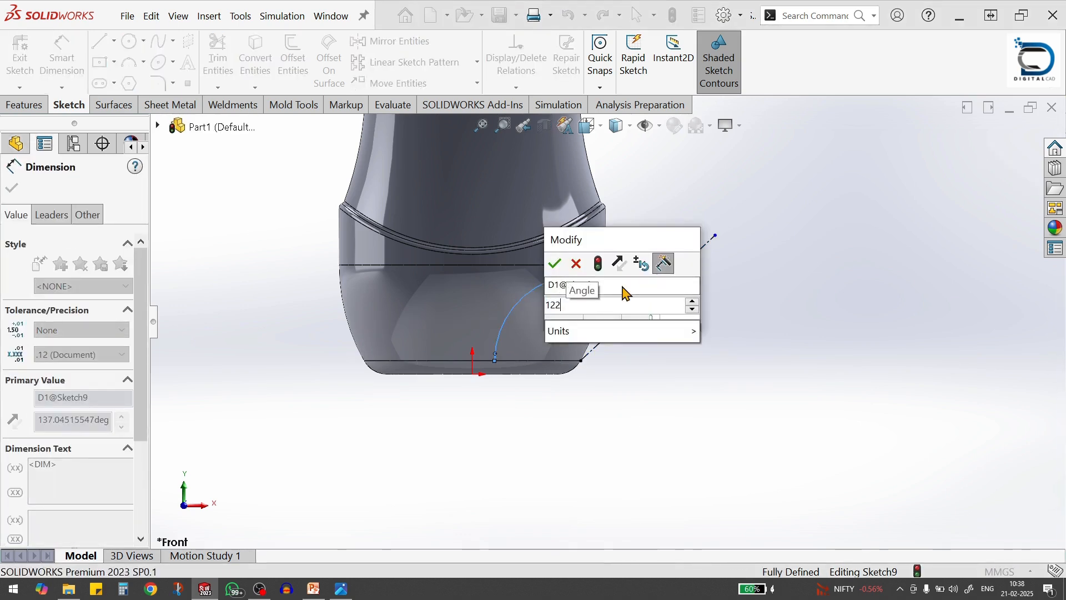
type(".25")
key("Return")
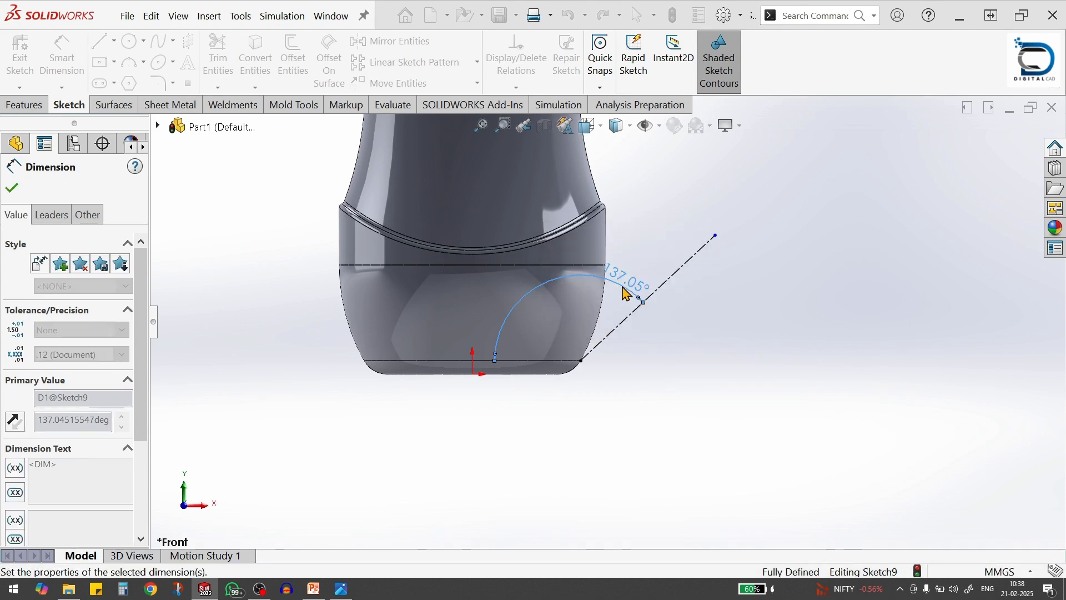
Set the construction line's length to 19.5 mm and exit the sketch
left_click(617, 314)
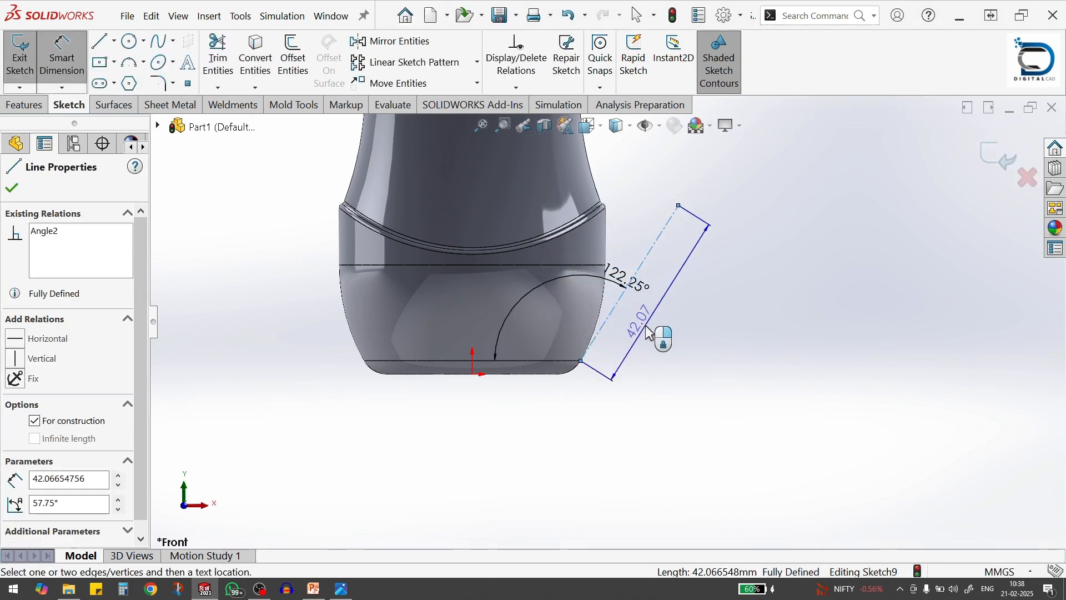
left_click(648, 331)
type("19")
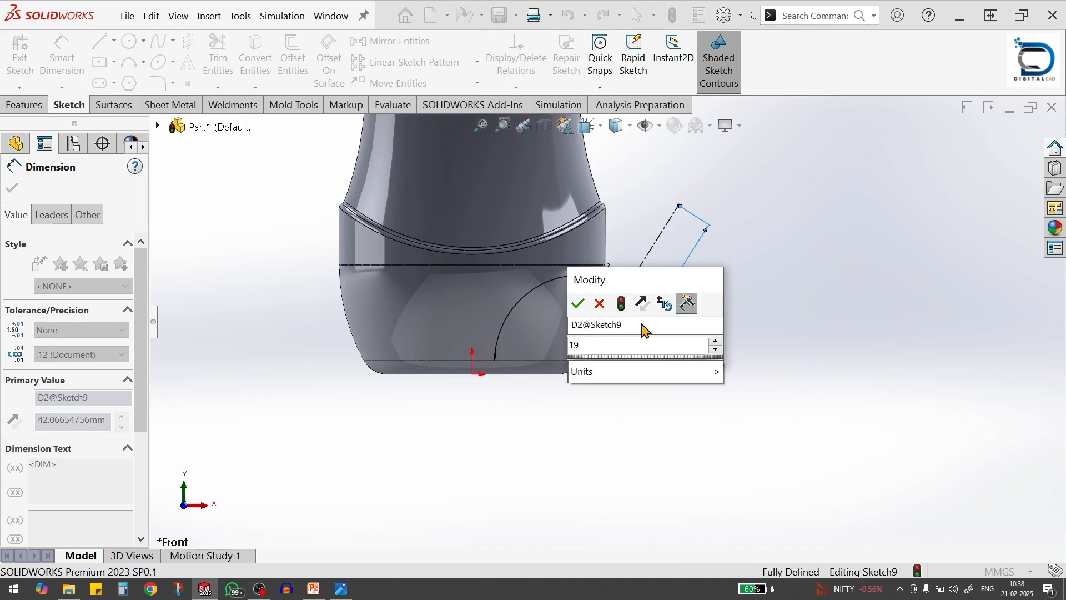
type(".5")
key("Return")
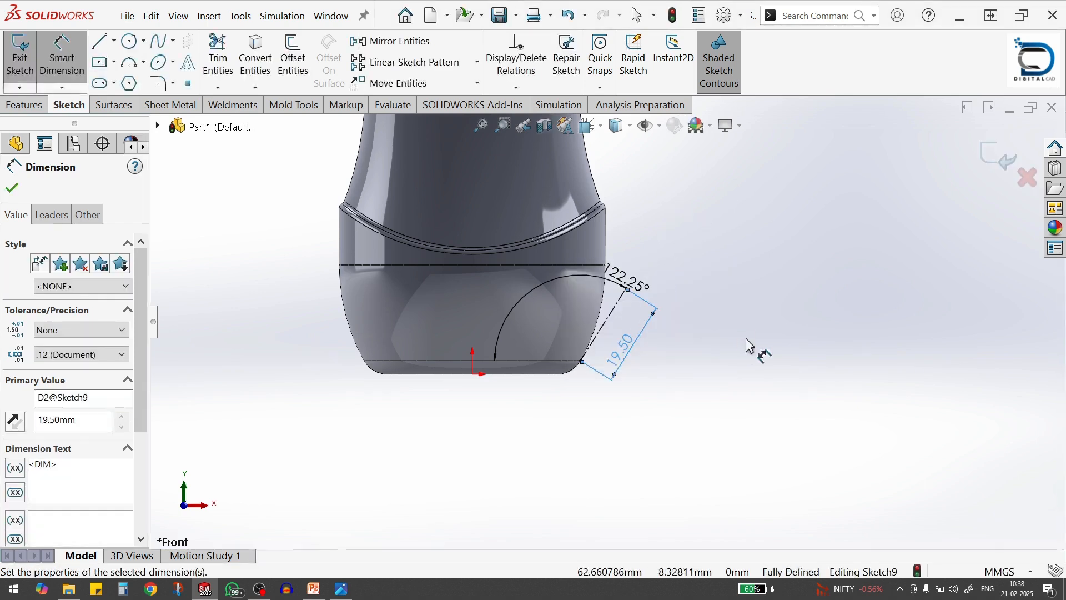
key("Escape")
scroll(533, 315, "down", 1)
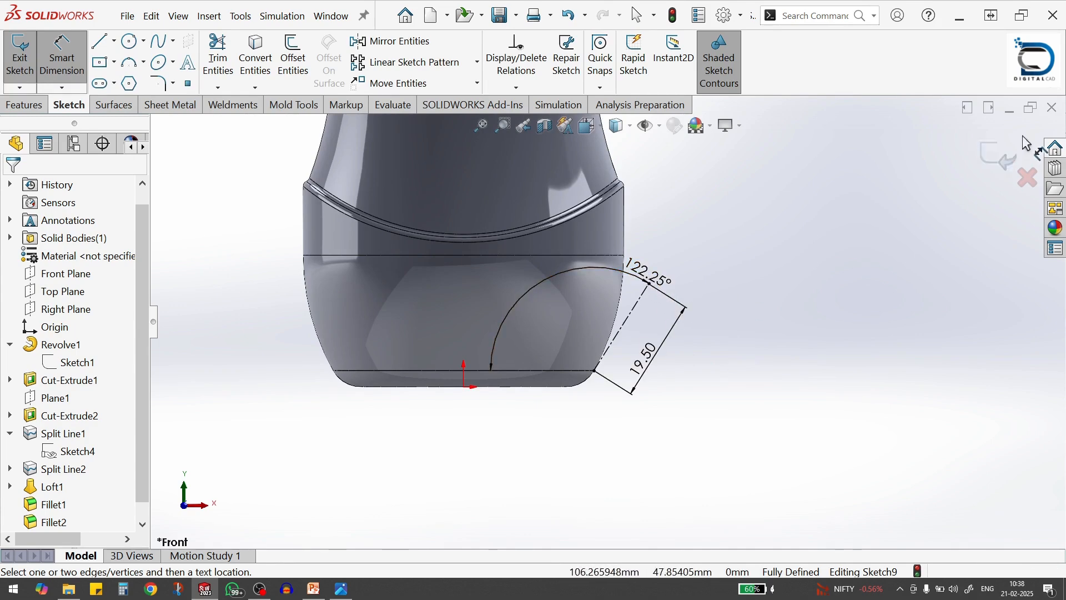
left_click(999, 161)
Create a reference plane perpendicular to the angled construction line and coincident with its upper, outer endpoint
left_click(623, 65)
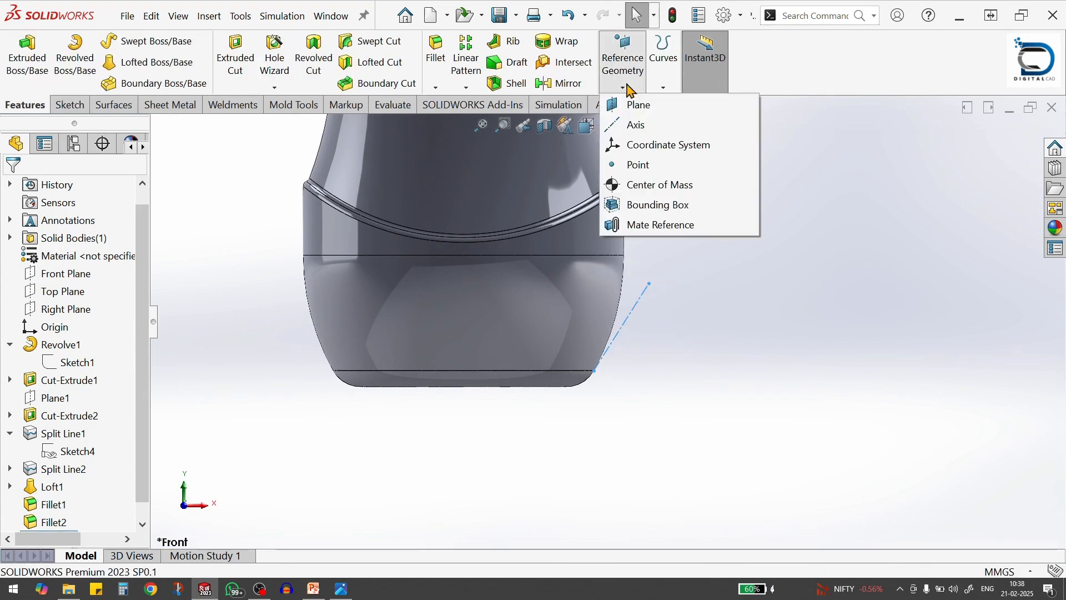
left_click(644, 107)
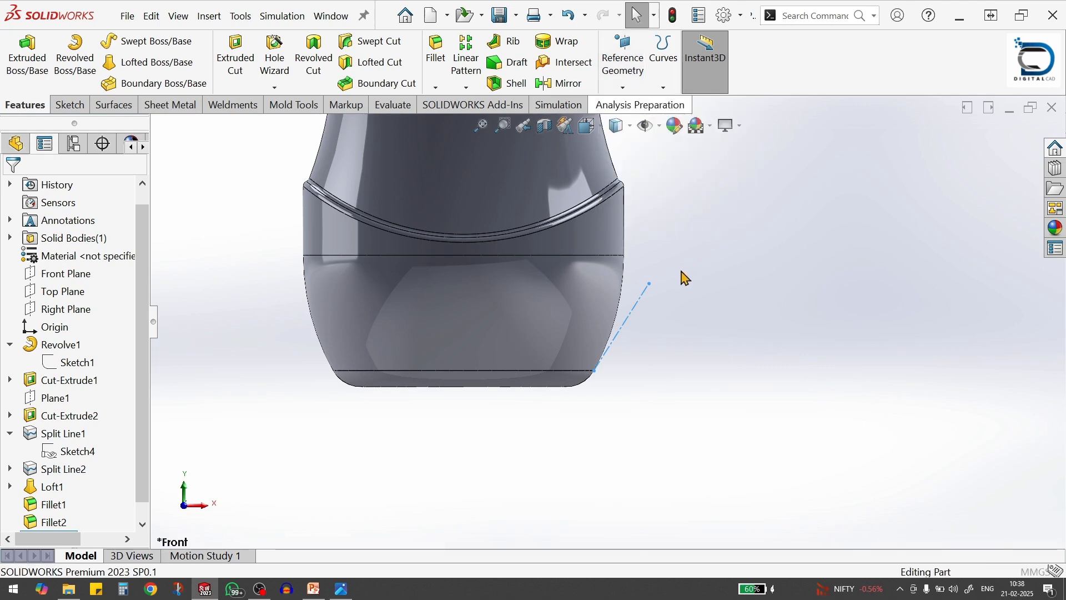
left_click(638, 301)
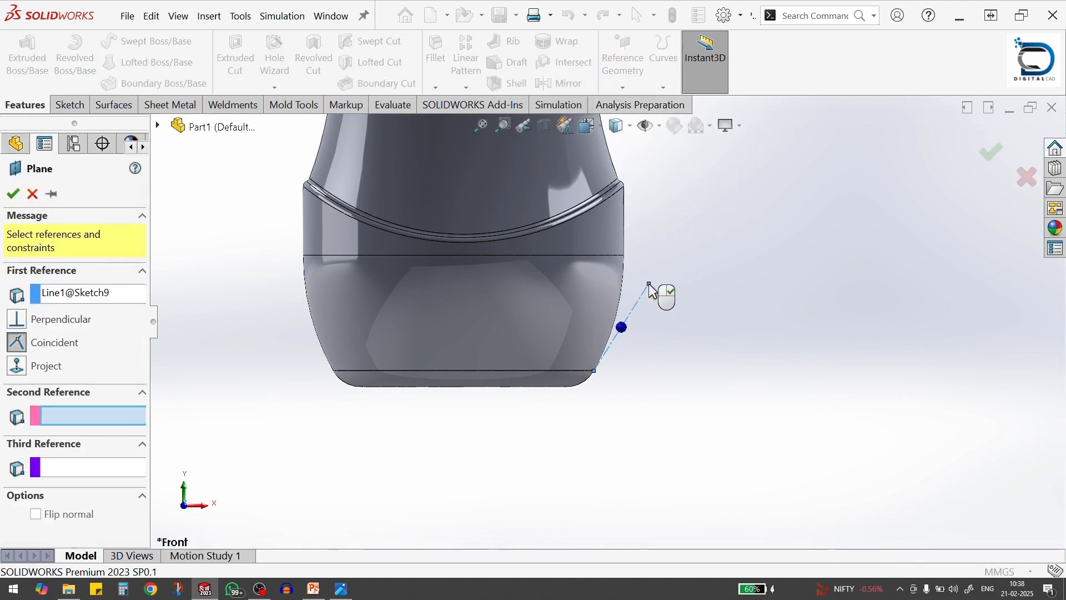
left_click(650, 285)
scroll(633, 295, "down", 3)
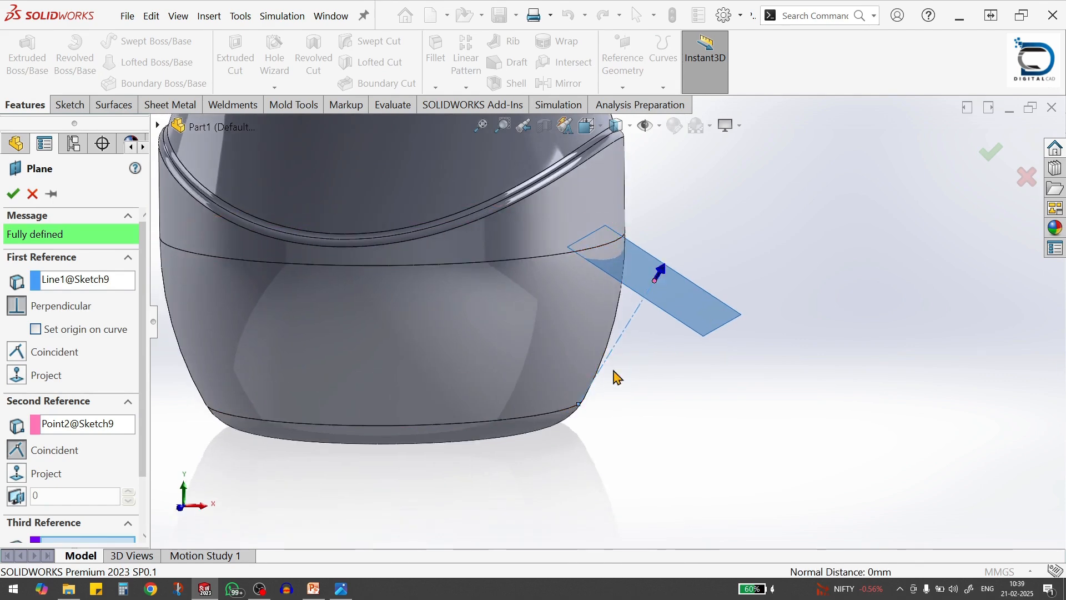
middle_click_drag(615, 377, 708, 371)
left_click(988, 157)
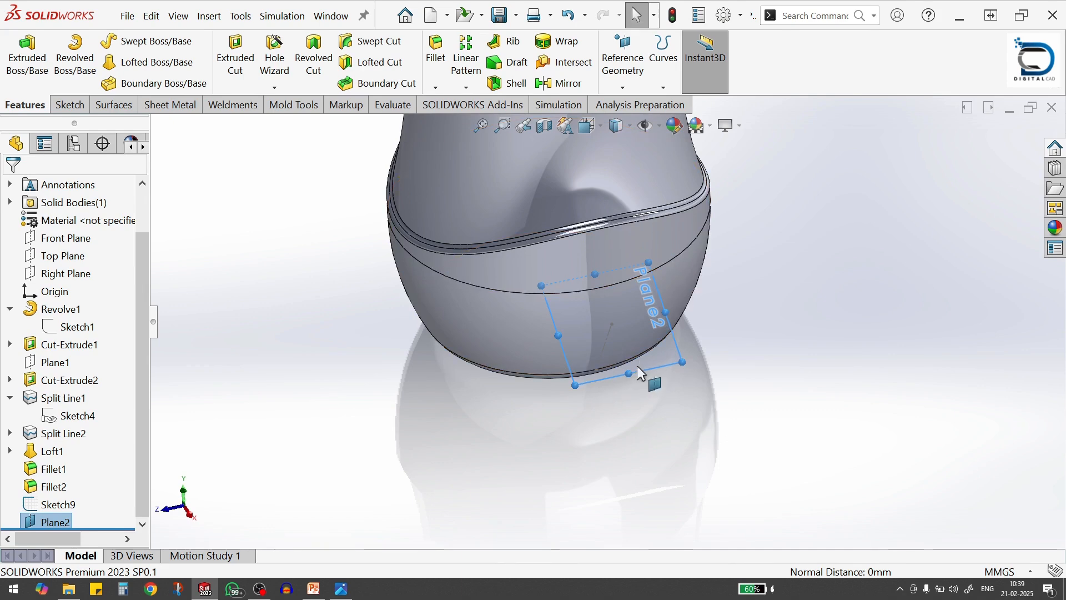
Start a new sketch on the angled plane at the outer end of the construction line
left_click(658, 359)
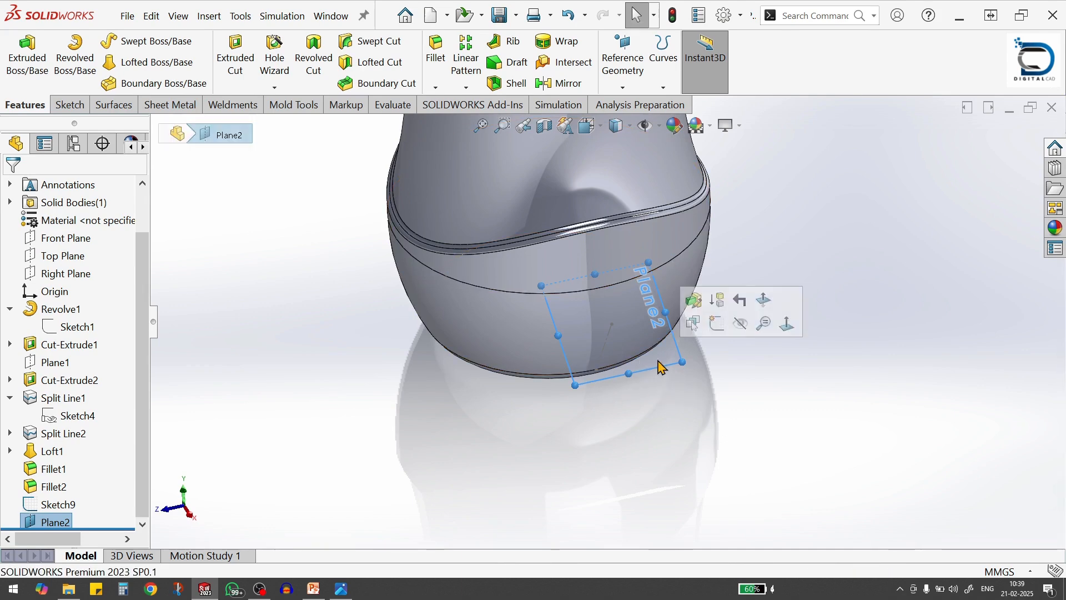
left_click(719, 326)
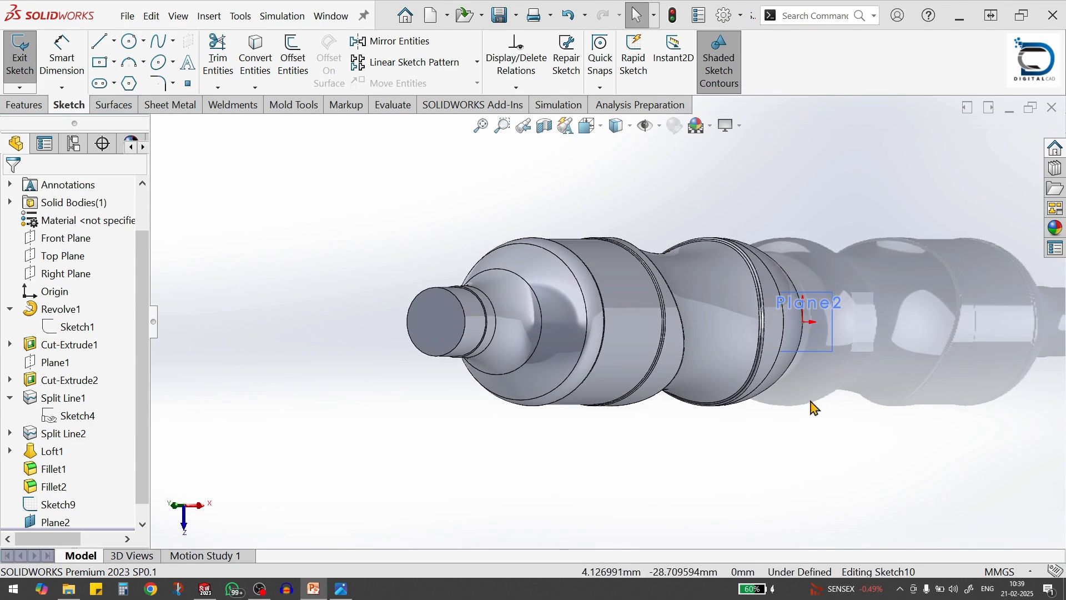
scroll(815, 409, "down", 2)
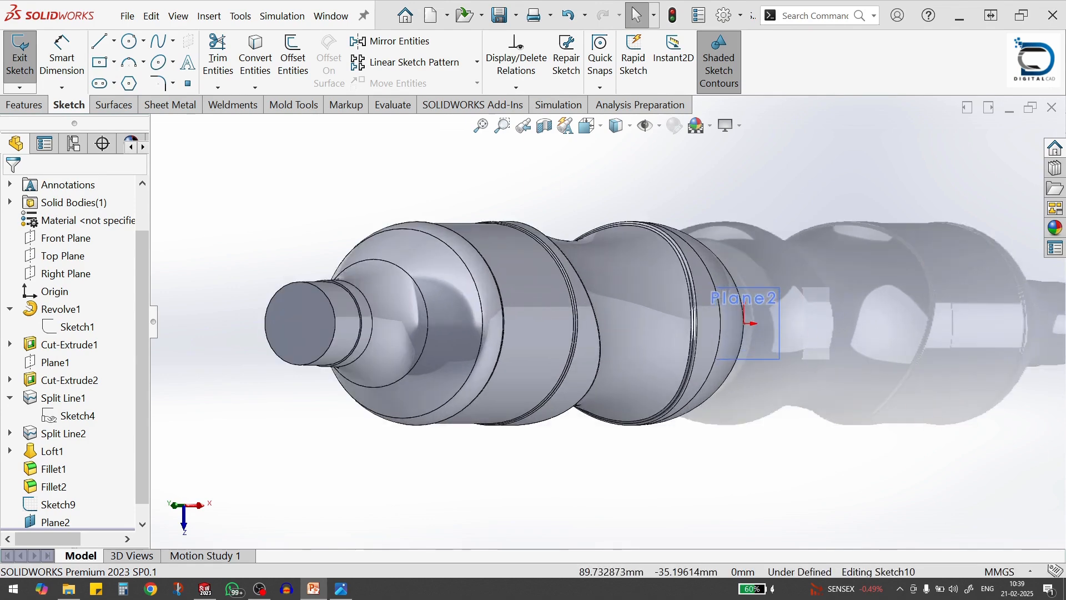
scroll(758, 332, "down", 4)
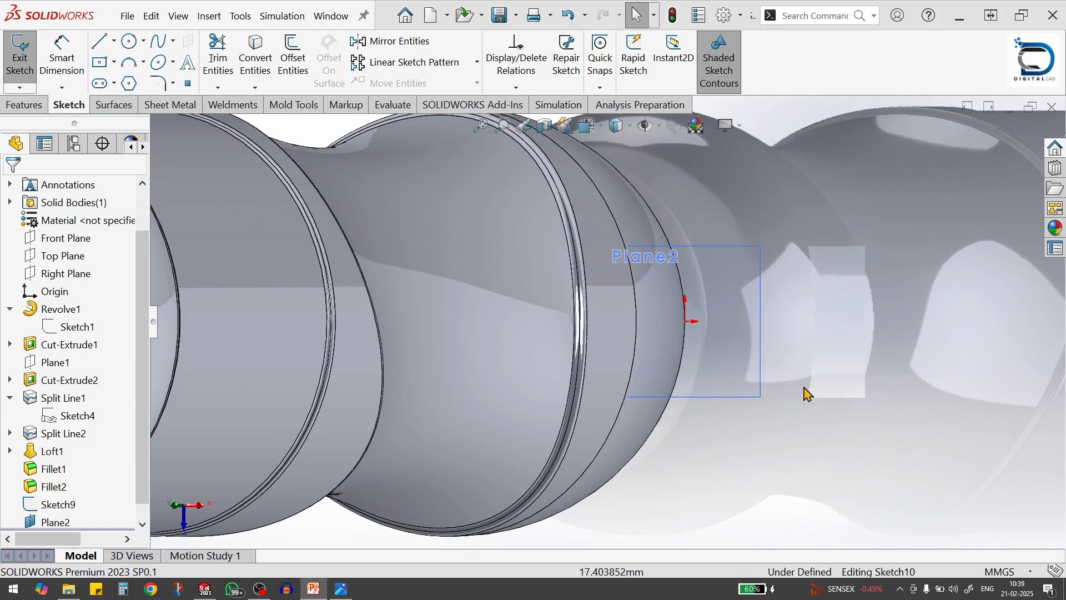
scroll(780, 369, "up", 3)
Turn off RealView graphics and draw a horizontal construction line from the sketch origin outward, away from the bottle body
key("s")
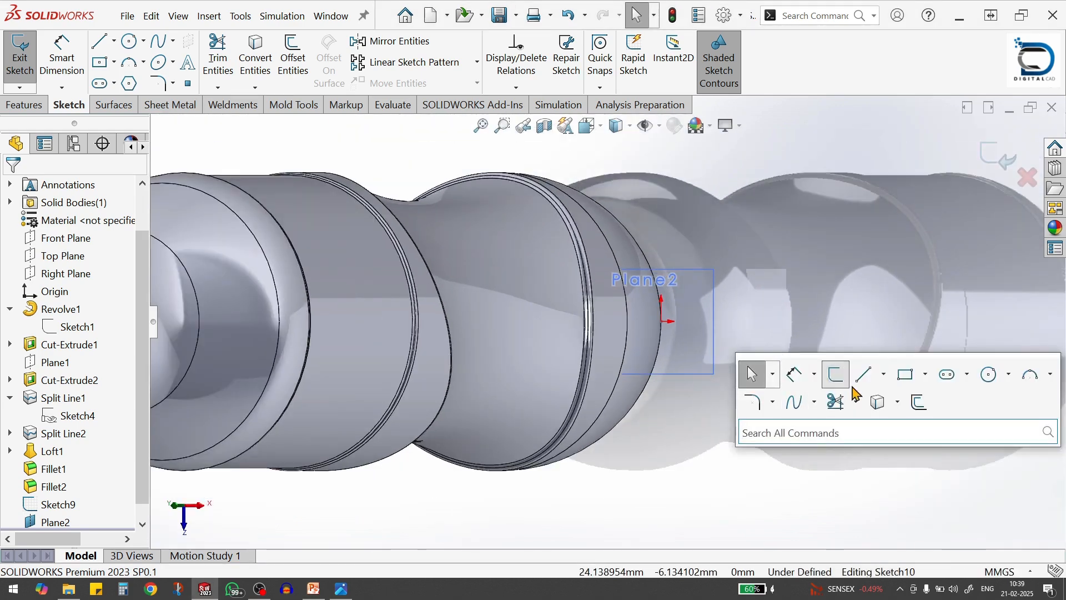
left_click(884, 374)
left_click(886, 421)
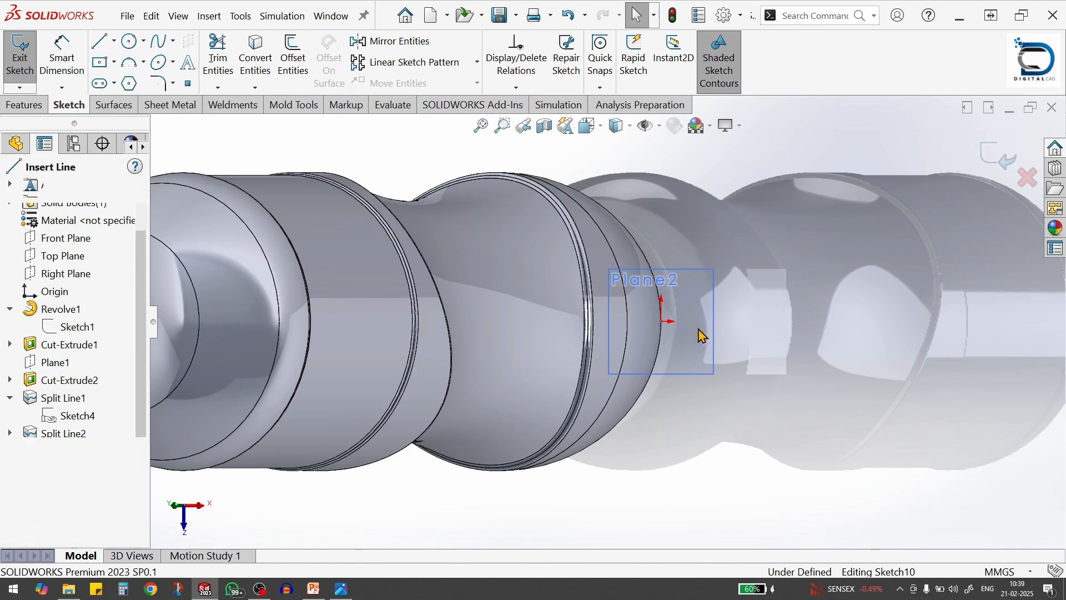
left_click(740, 127)
left_click(739, 148)
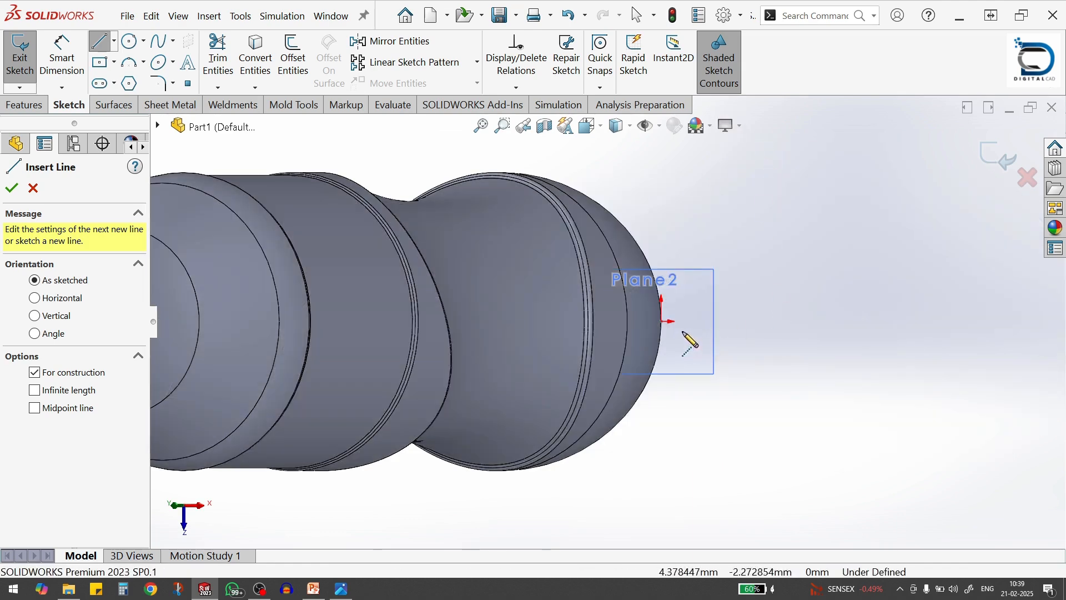
scroll(690, 344, "down", 2)
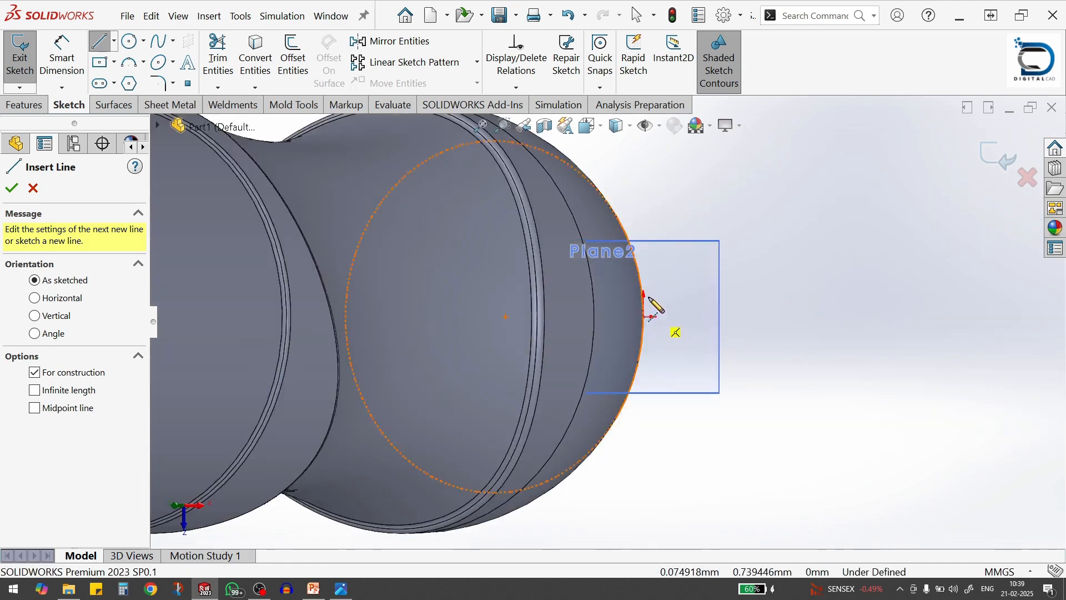
left_click(645, 317)
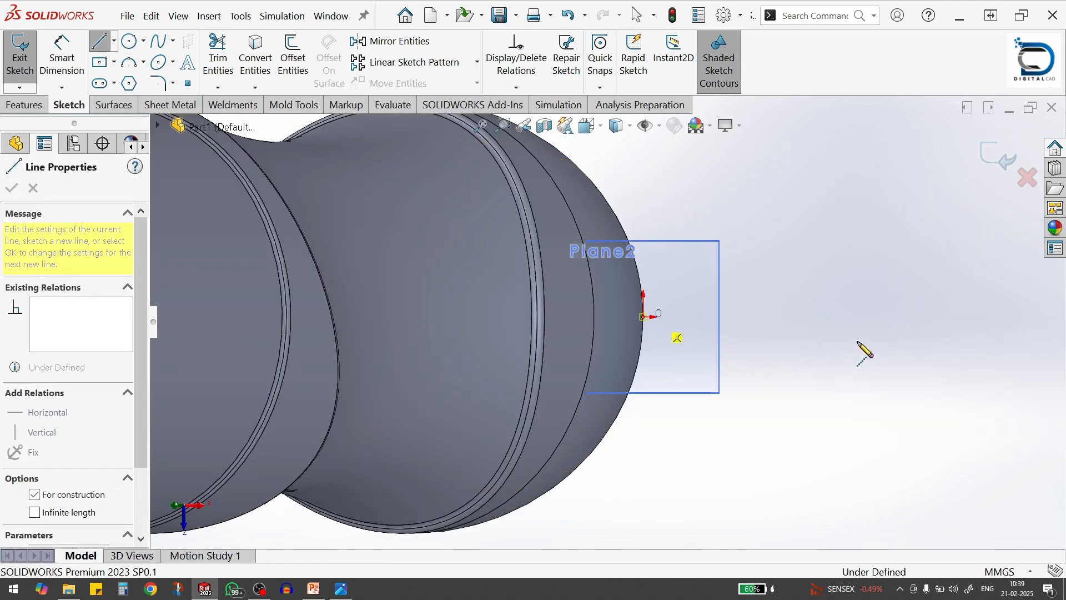
left_click(864, 316)
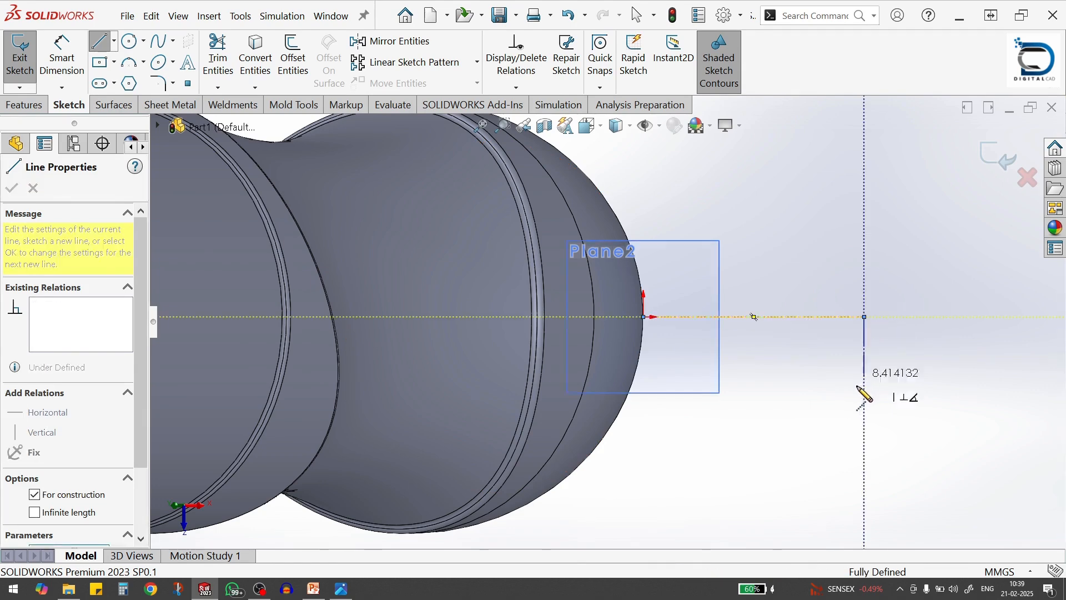
key("Escape")
key("Escape")
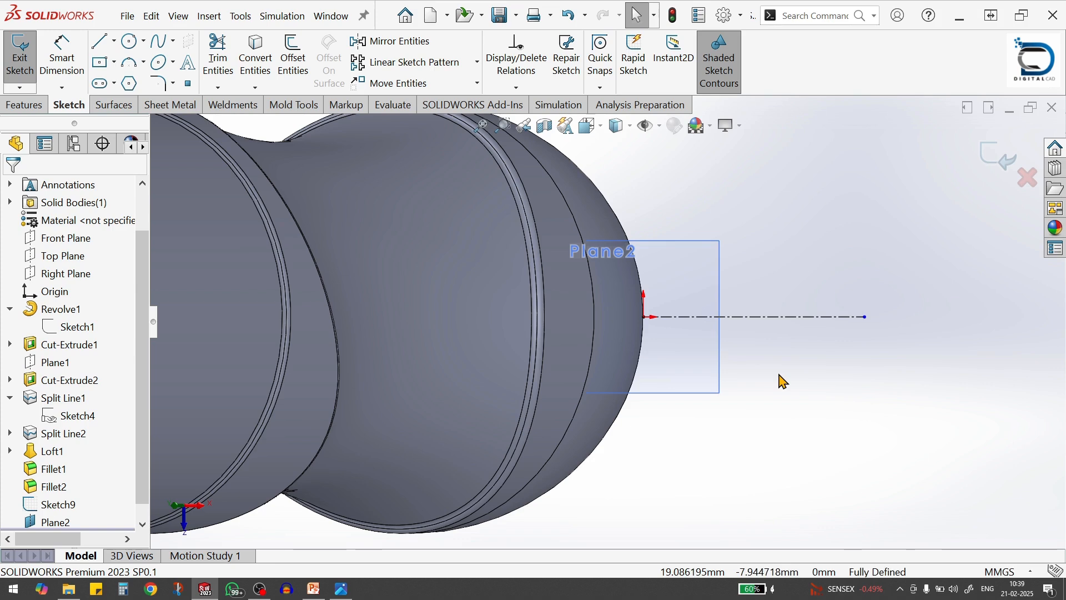
Draw an open trapezoid around the construction line: two sloped lines about 21.7 mm long joined by a vertical line about 21.2 mm long
key("s")
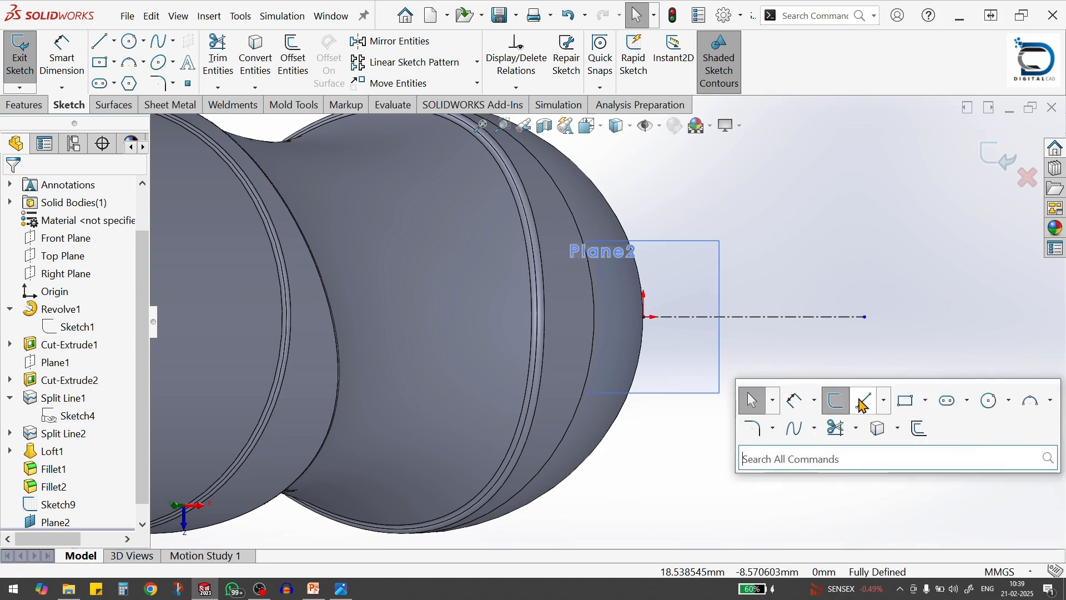
key("l")
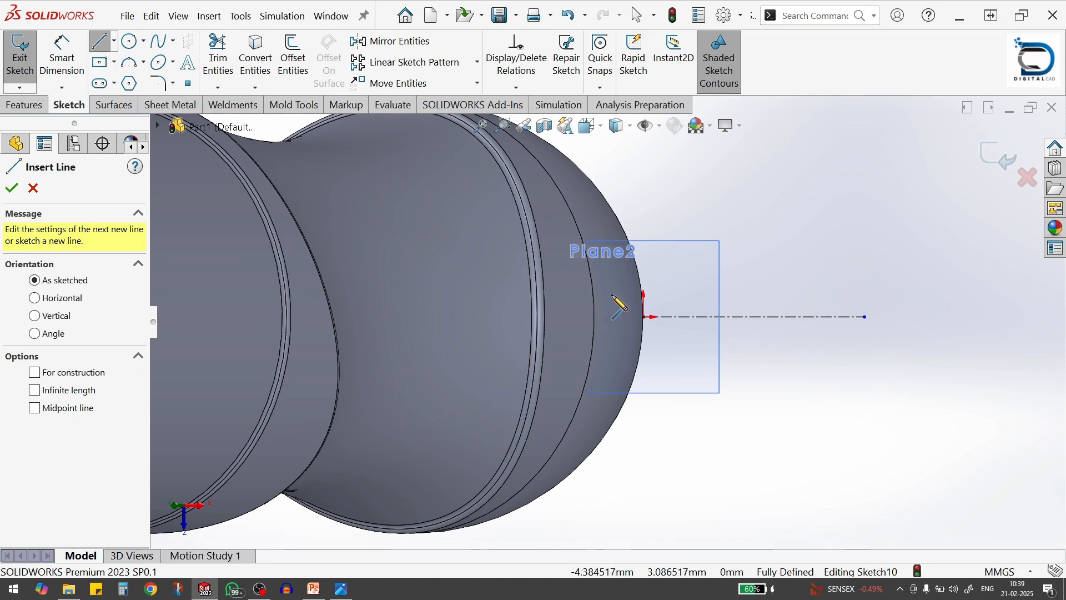
left_click(613, 295)
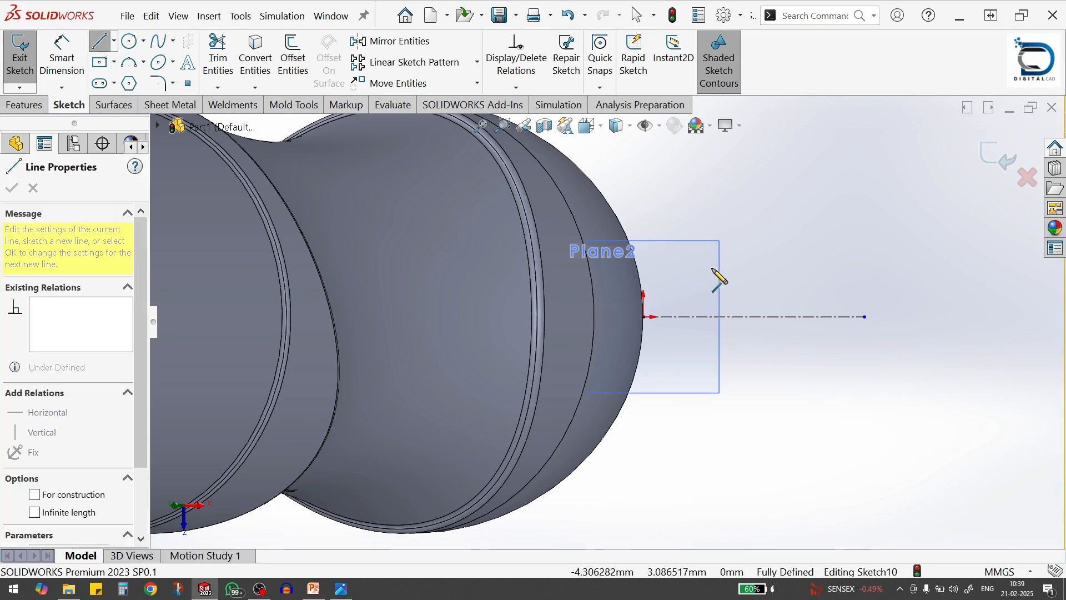
left_click(758, 243)
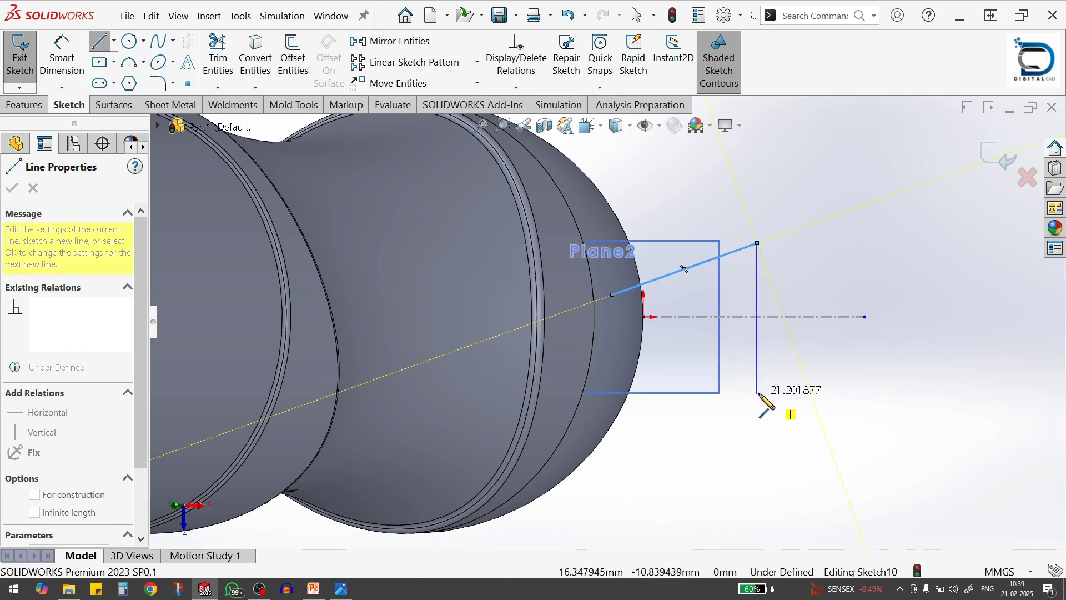
left_click(758, 394)
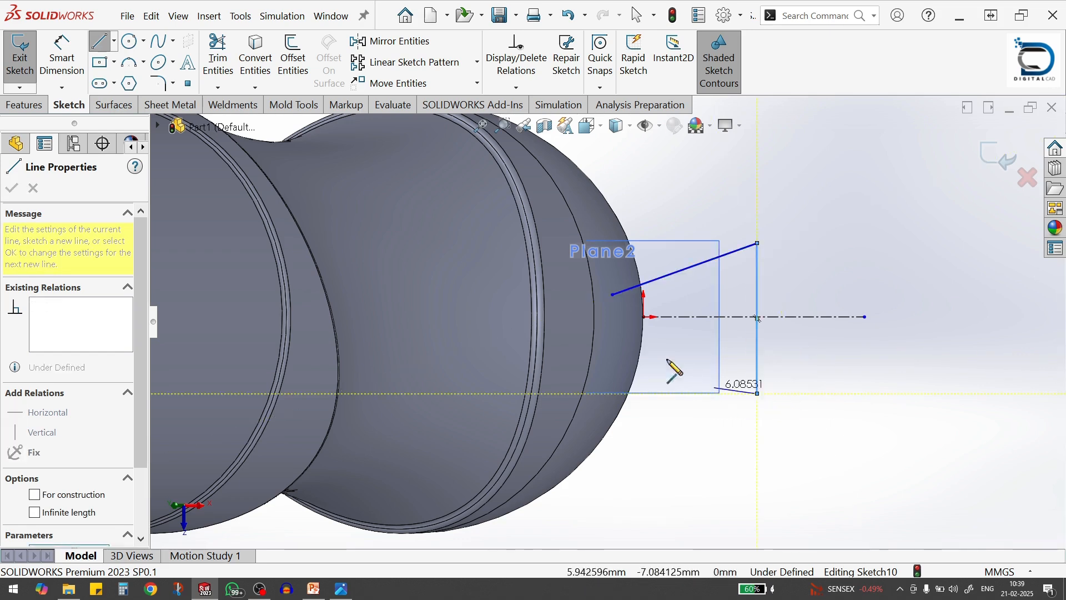
left_click(613, 342)
key("Escape")
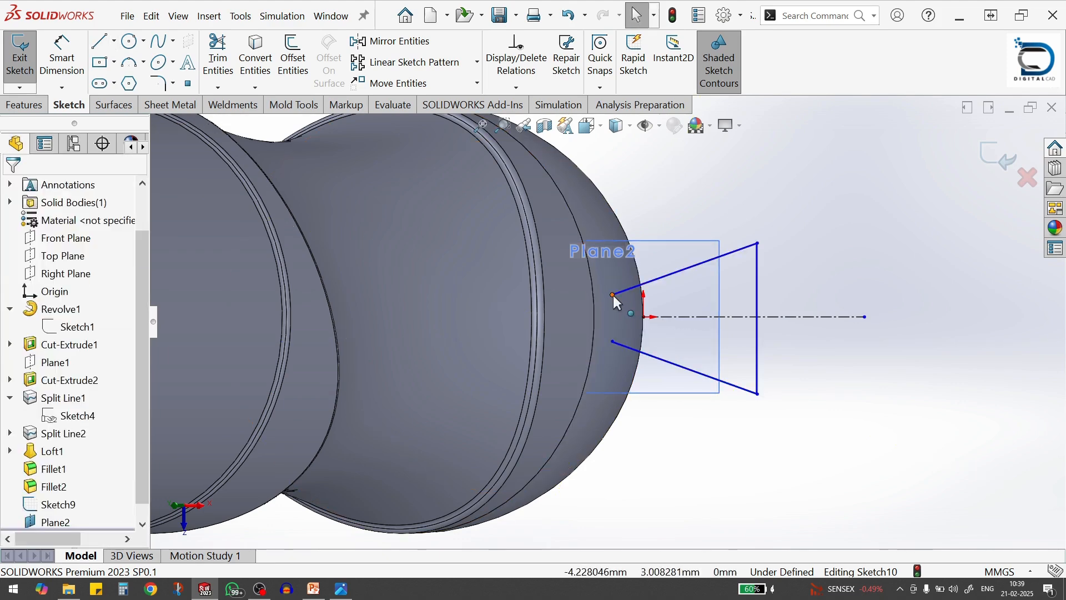
Add a Vertical relation between the free inner endpoints of the two sloped lines
left_click(614, 295)
left_click(612, 341, "ctrl")
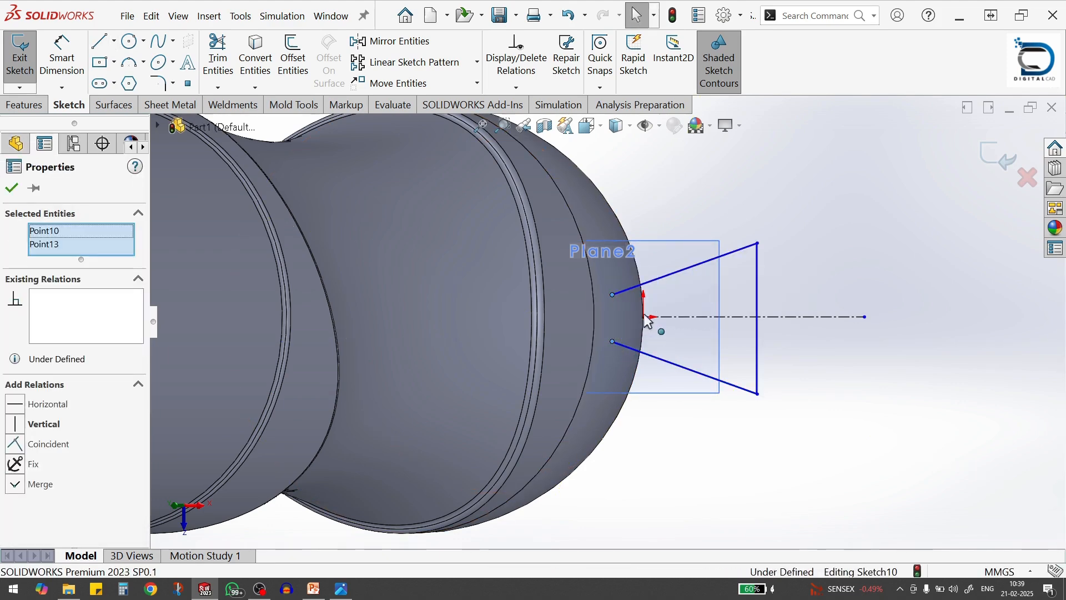
left_click(775, 431)
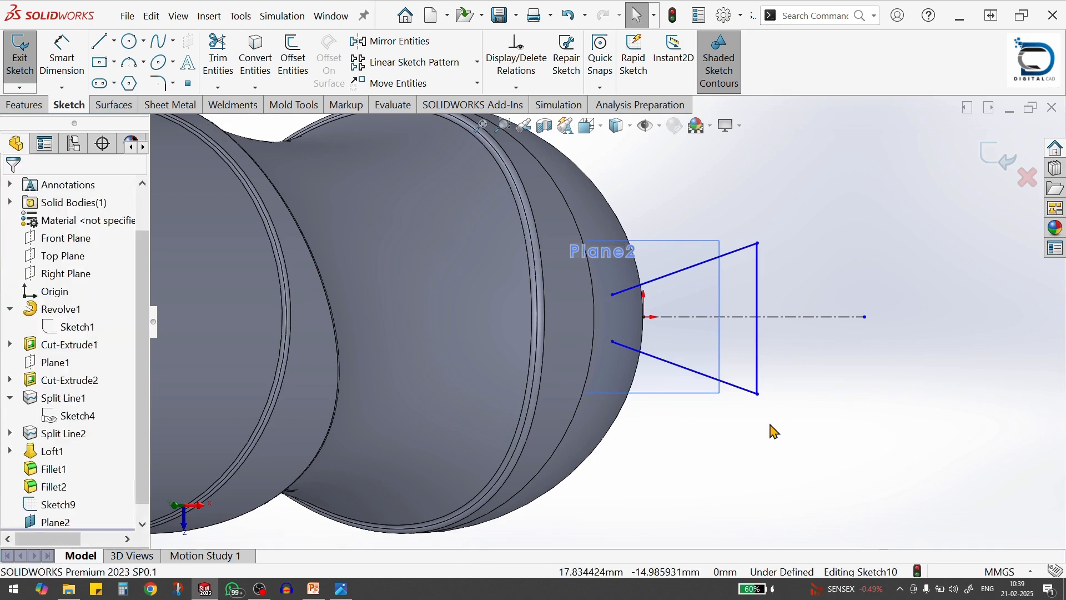
Close the trapezoid's open end with an outward-bulging 3-point arc of about 4.65 mm radius between the sloped lines' free endpoints
key("s")
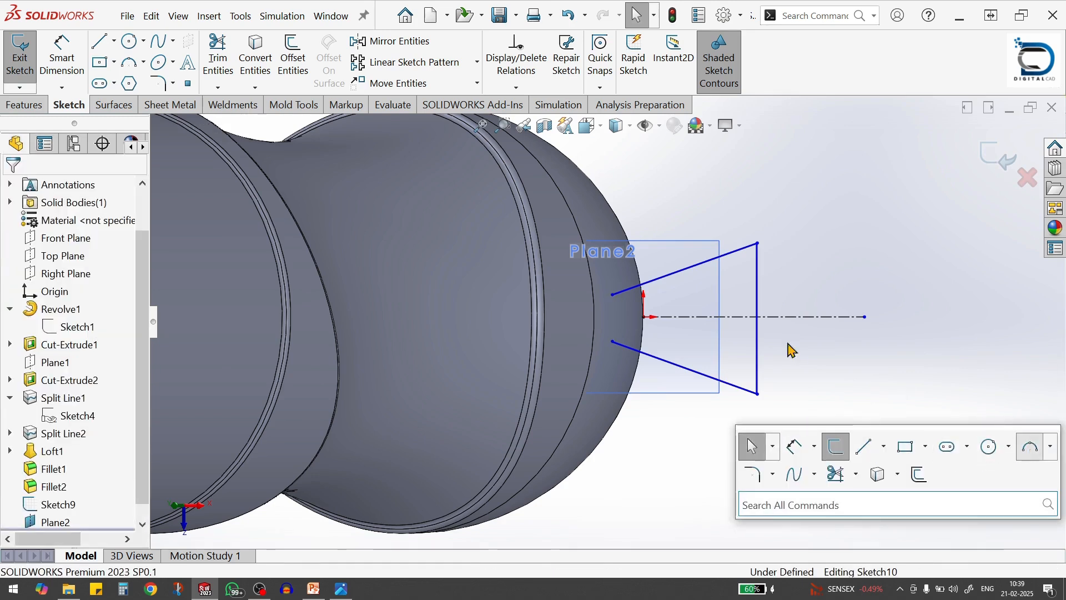
left_click(1028, 445)
left_click(613, 295)
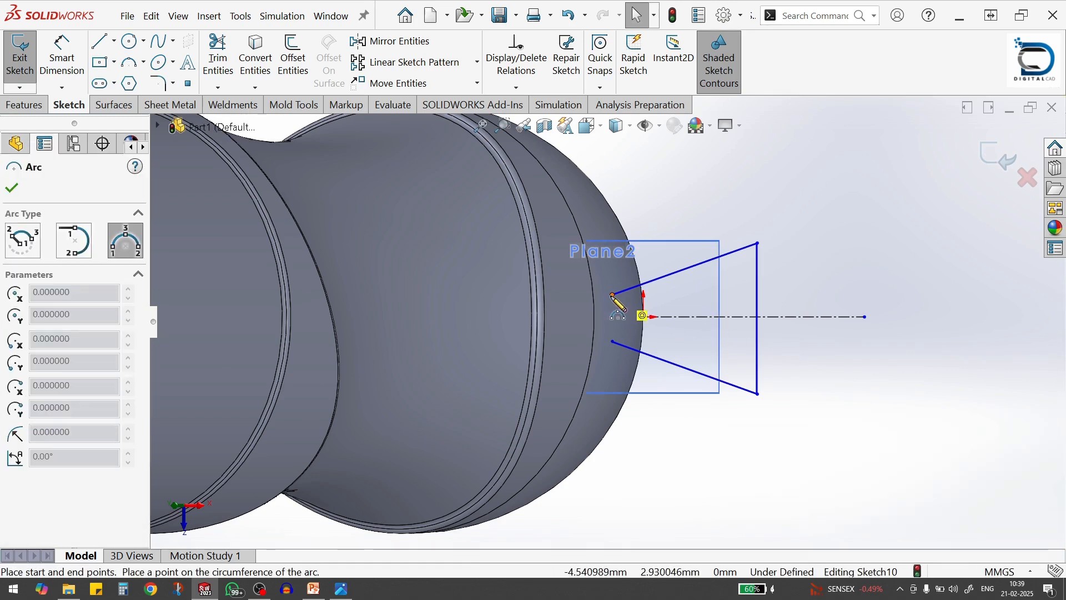
left_click(613, 342)
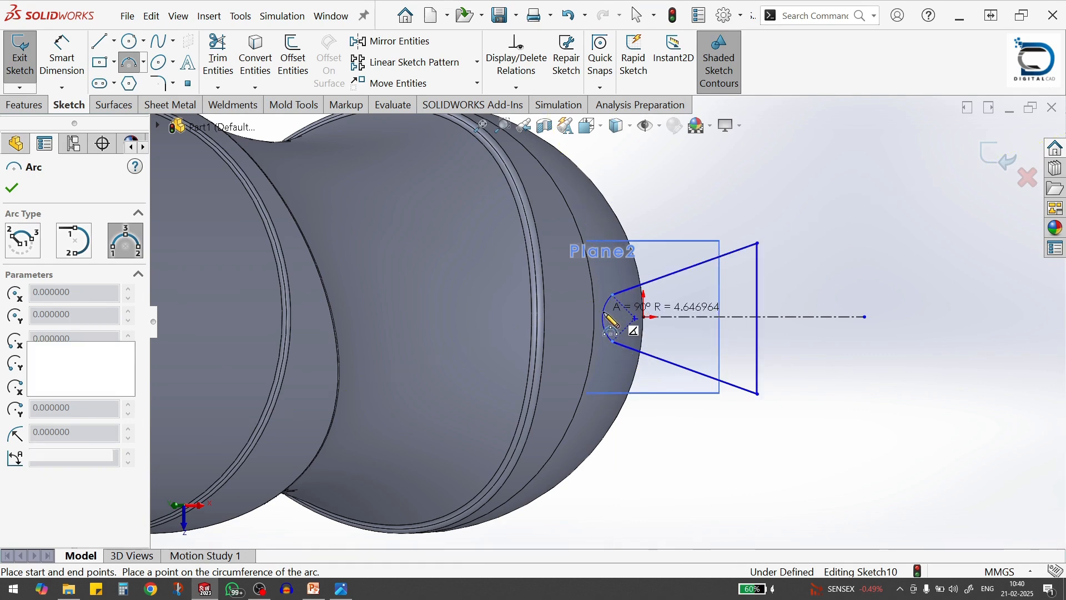
left_click(603, 317)
key("Escape")
Add a Tangent relation between the arc and the upper sloped line
left_click(617, 293)
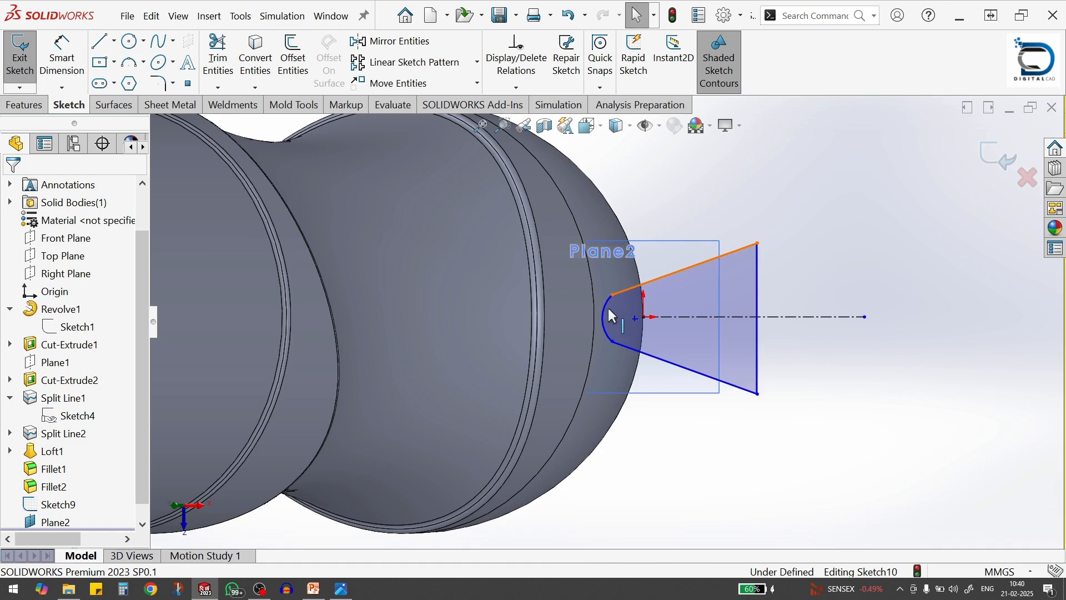
left_click(610, 314)
left_click(667, 276, "ctrl")
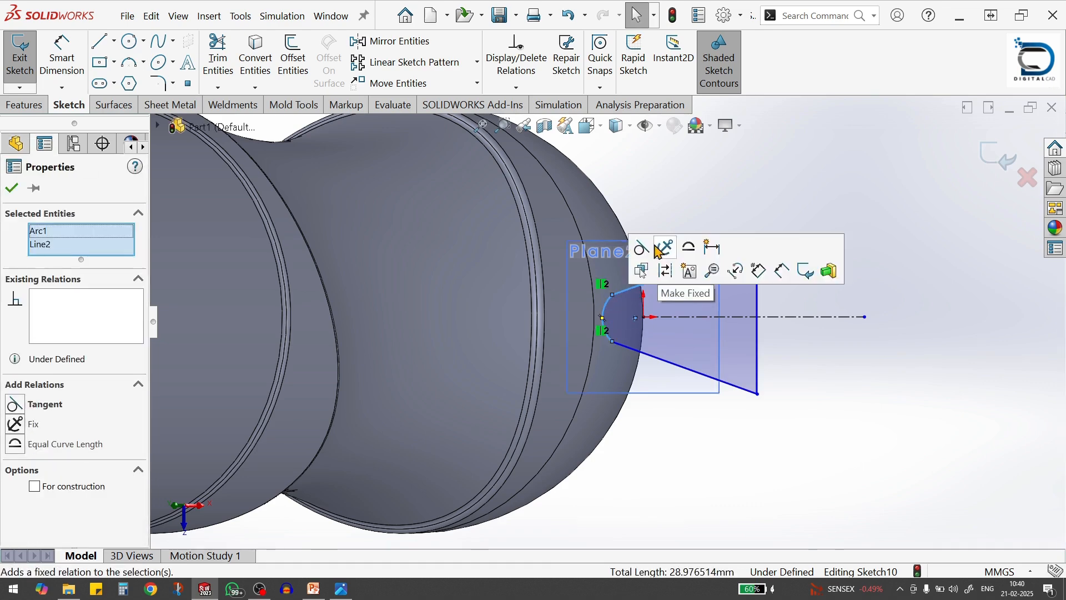
left_click(638, 253)
left_click(696, 471)
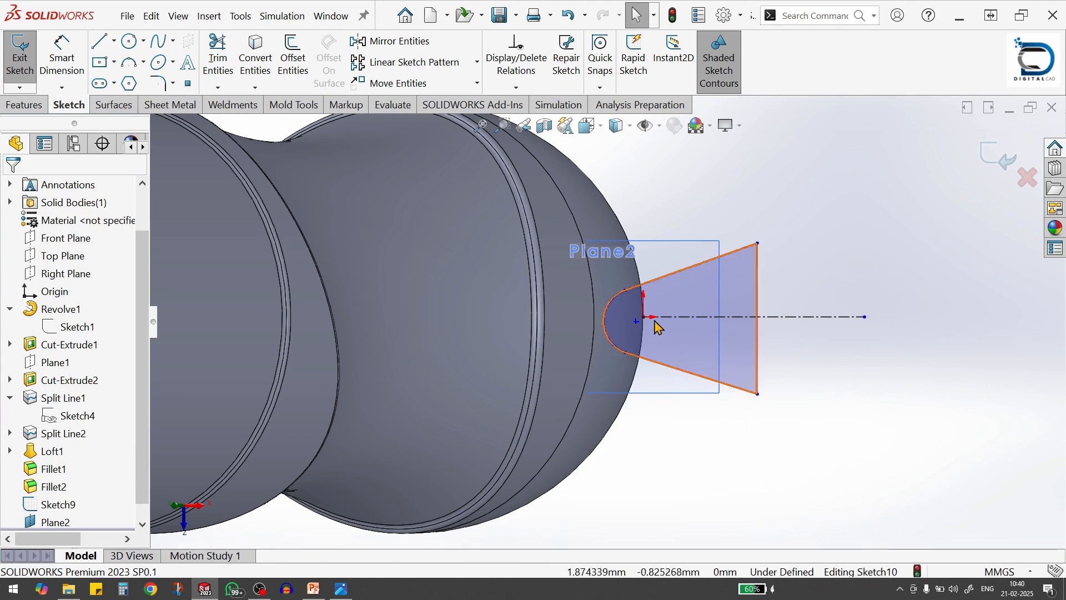
Enlarge the arc by moving its upper endpoint outward and make the arc's centre coincident with the horizontal construction line
mouse_move(626, 289)
left_mouse_down()
mouse_move(613, 277)
mouse_move(632, 274)
mouse_move(619, 274)
left_mouse_up()
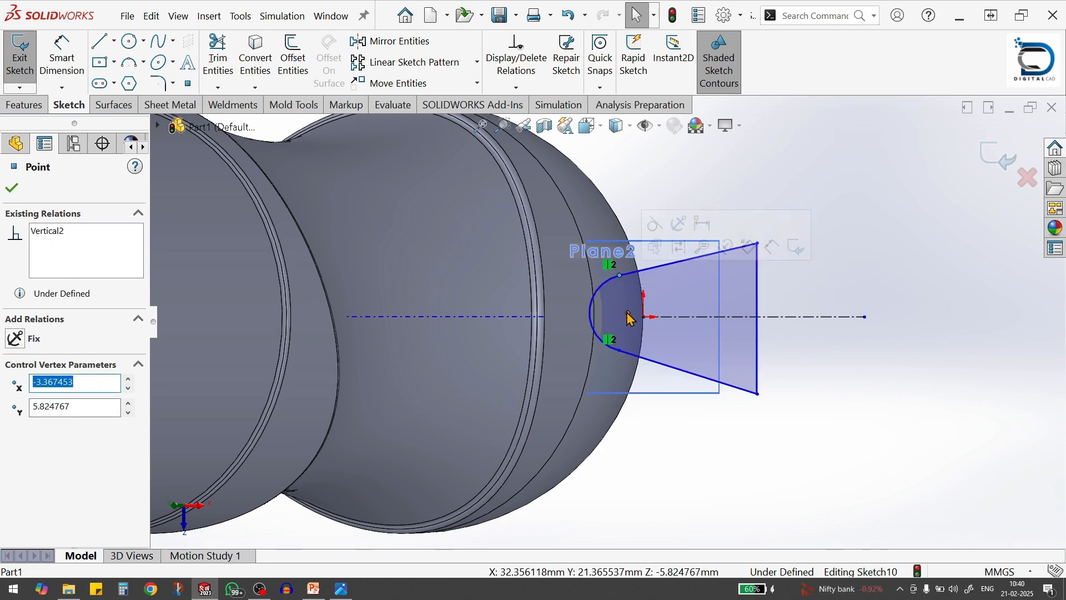
left_click(668, 317, "ctrl")
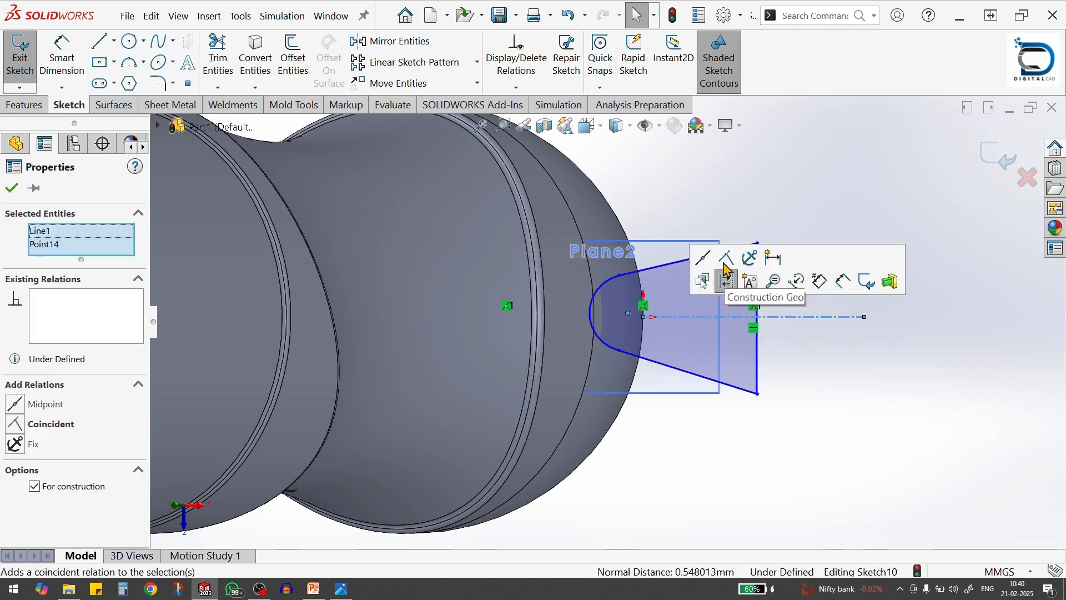
left_click(726, 258)
left_click(762, 469)
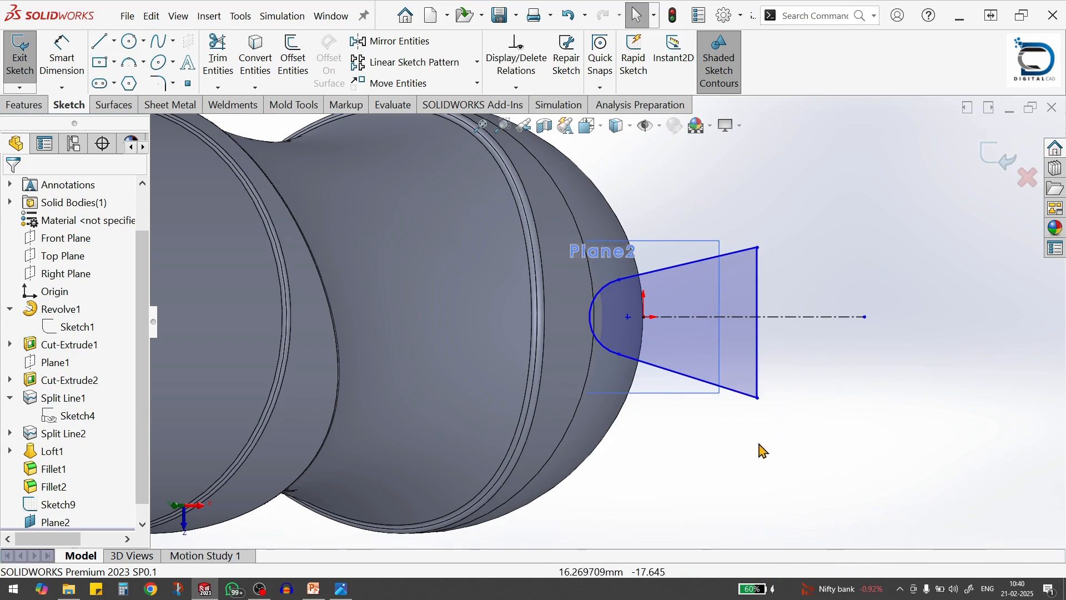
Dimension the horizontal distance from the arc's centre to the profile's vertical line and set it to 20 mm
key("s")
left_click(798, 465)
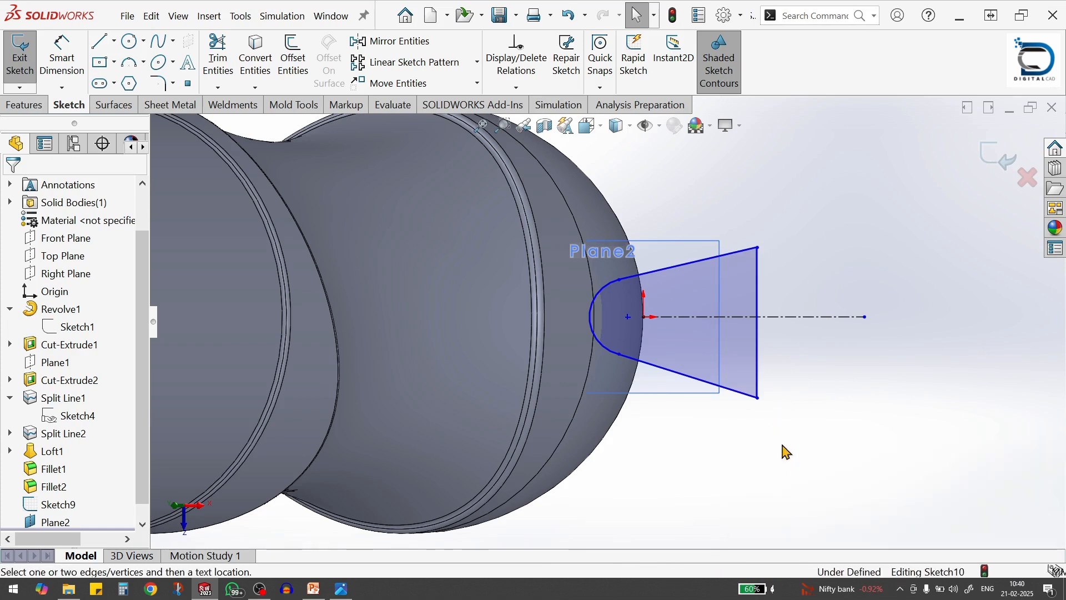
left_click(630, 318)
left_click(761, 353)
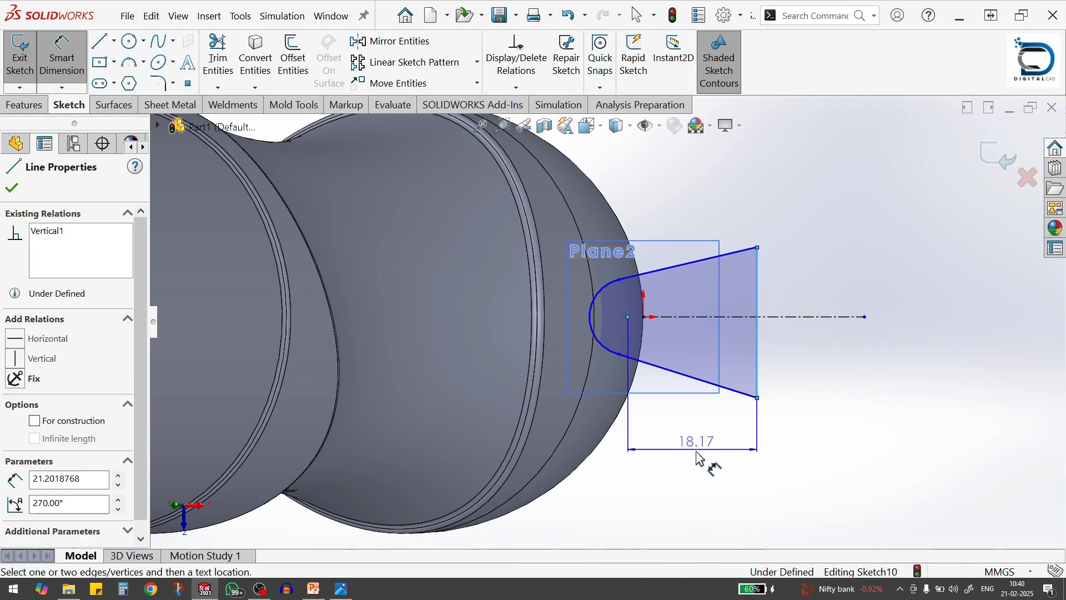
left_click(704, 462)
type("20")
key("Return")
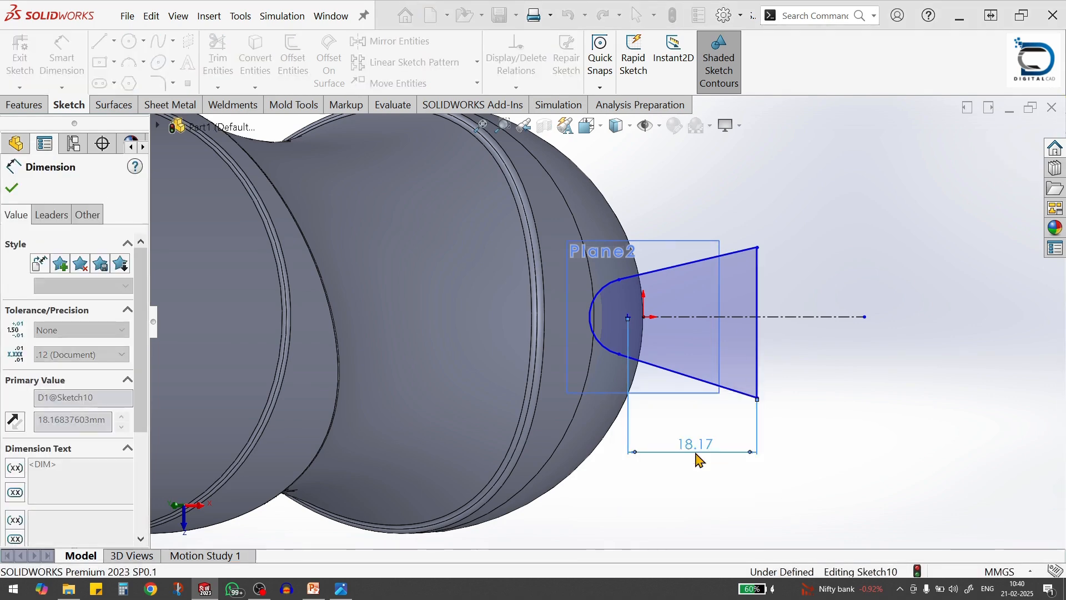
left_click(842, 435)
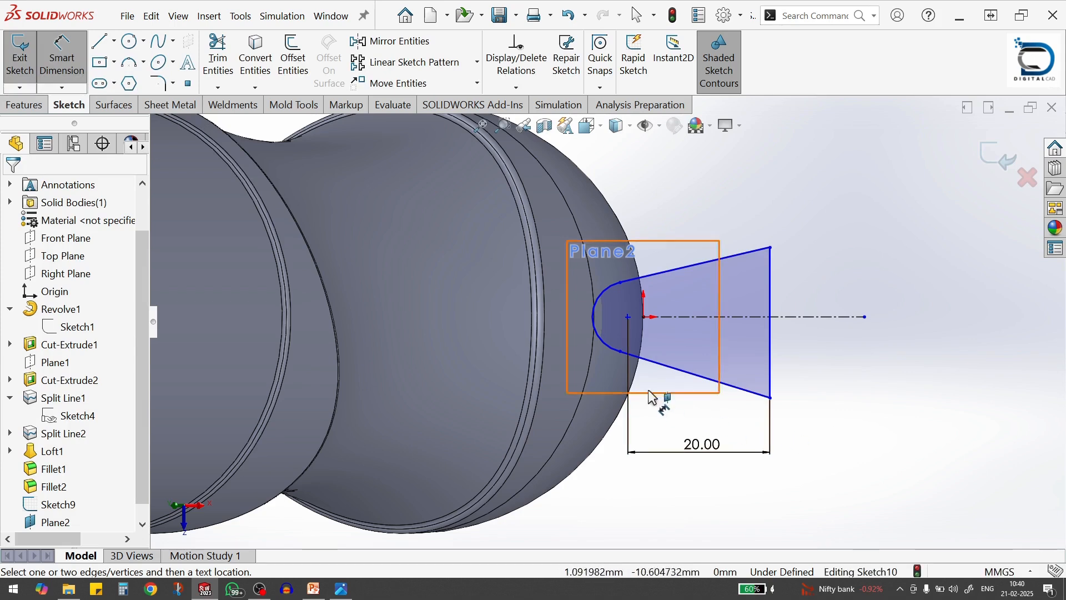
Dimension the angle between the profile's two sloped lines and set it to 45°
left_click(677, 369)
left_click(687, 269)
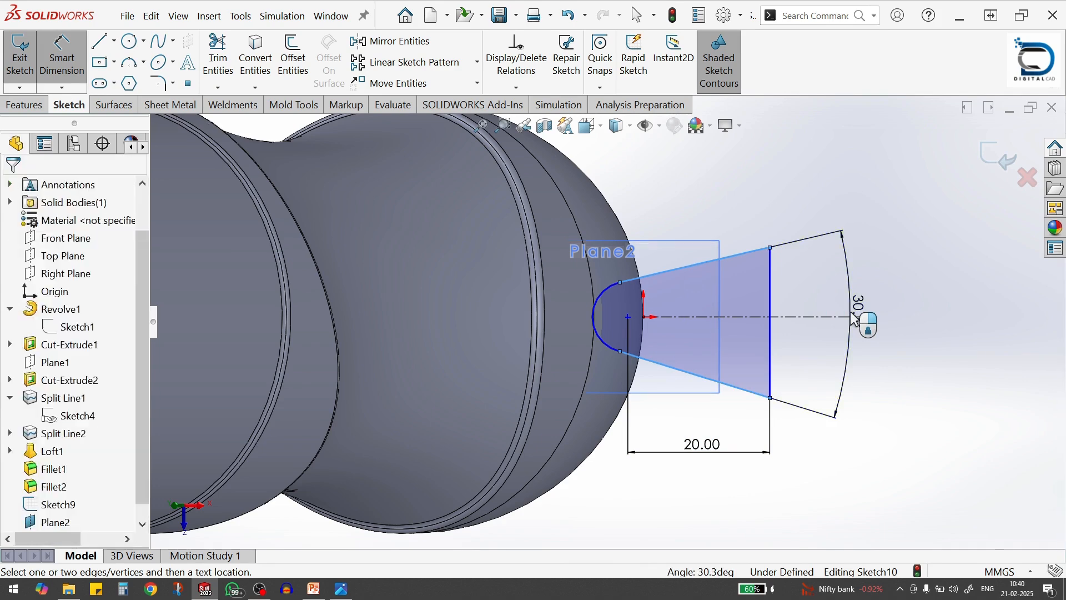
left_click(855, 319)
type("45")
key("Return")
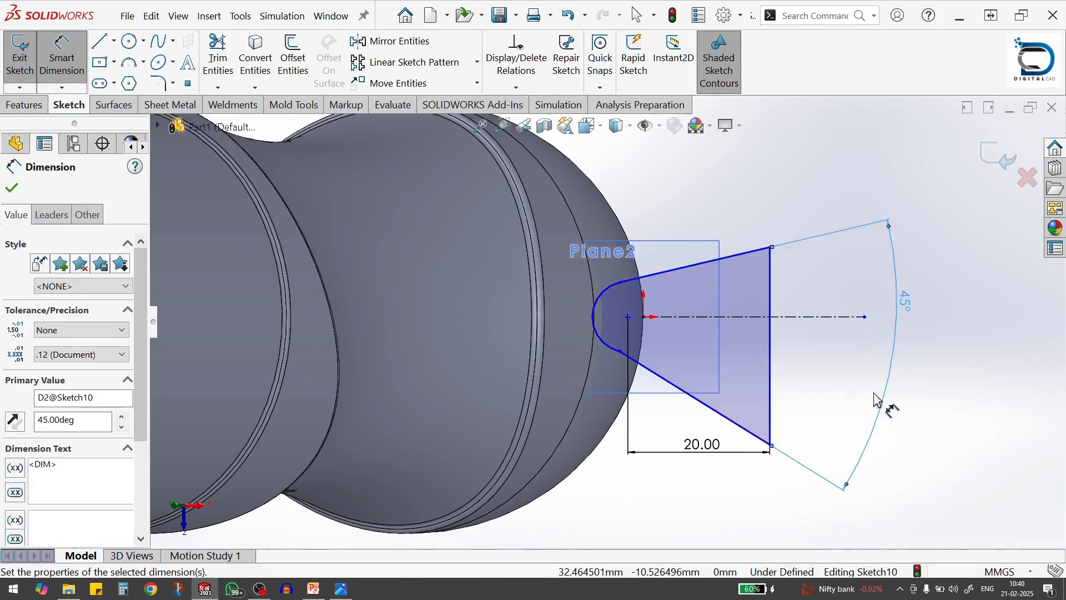
left_click(902, 400)
key("Escape")
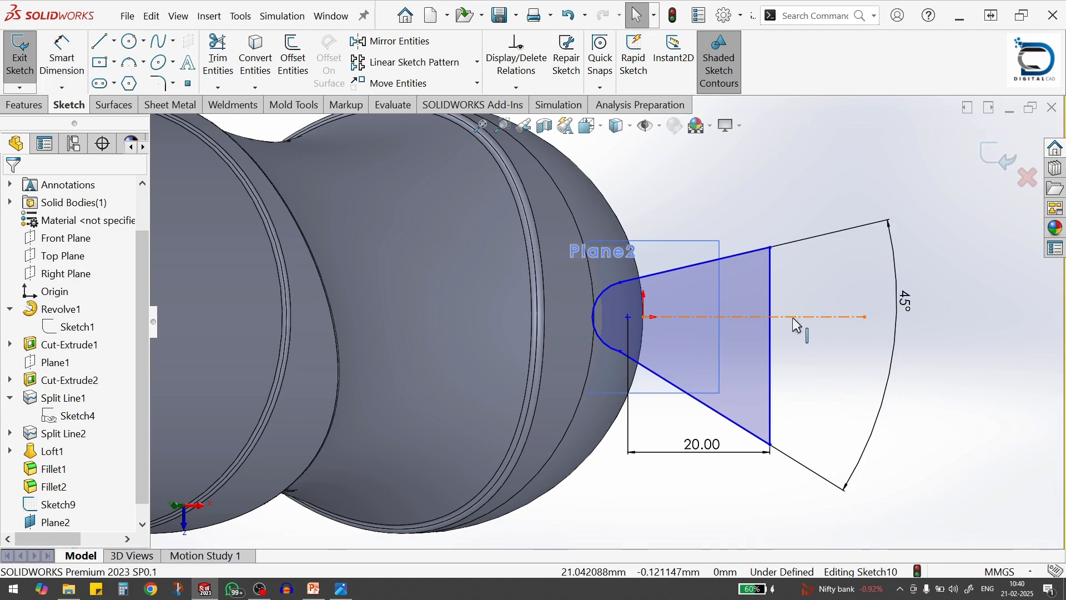
Make the vertical line's two endpoints symmetric about the horizontal construction line
left_click(796, 320)
left_click(771, 445, "ctrl")
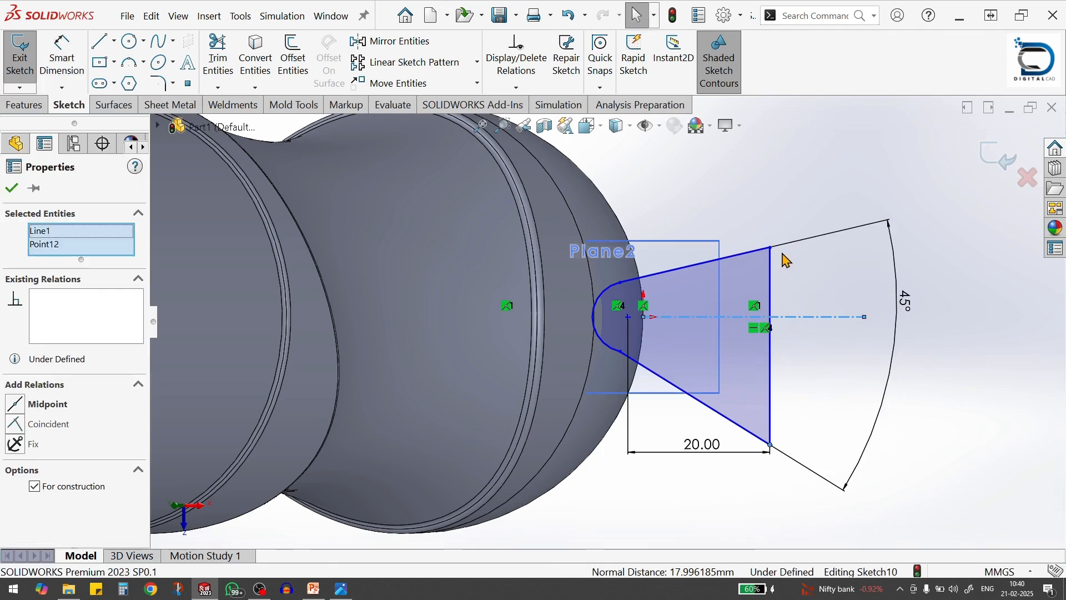
left_click(771, 248, "ctrl")
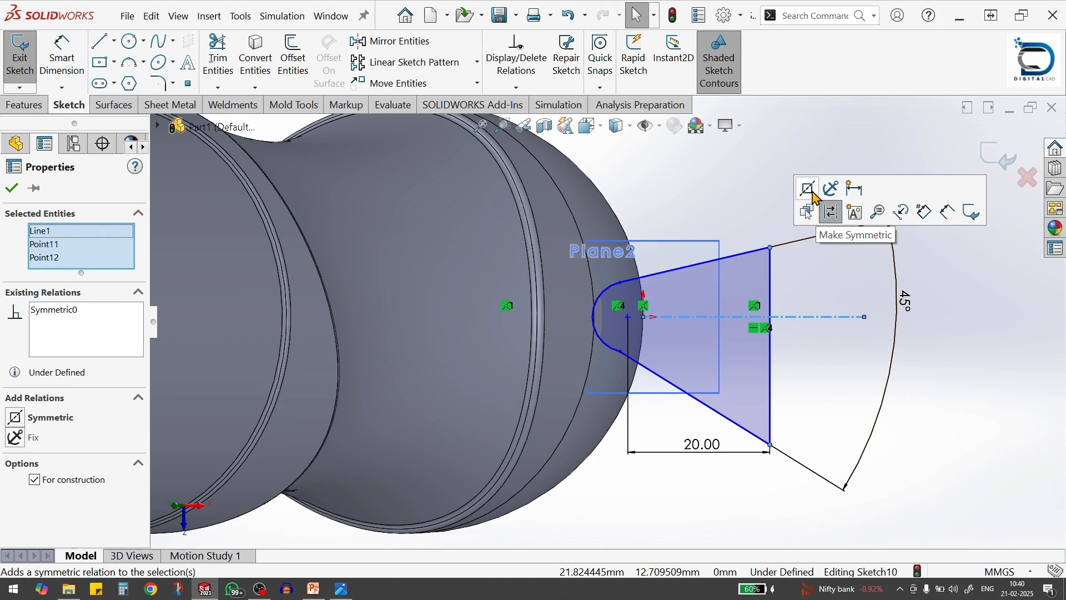
left_click(810, 188)
left_click(906, 378)
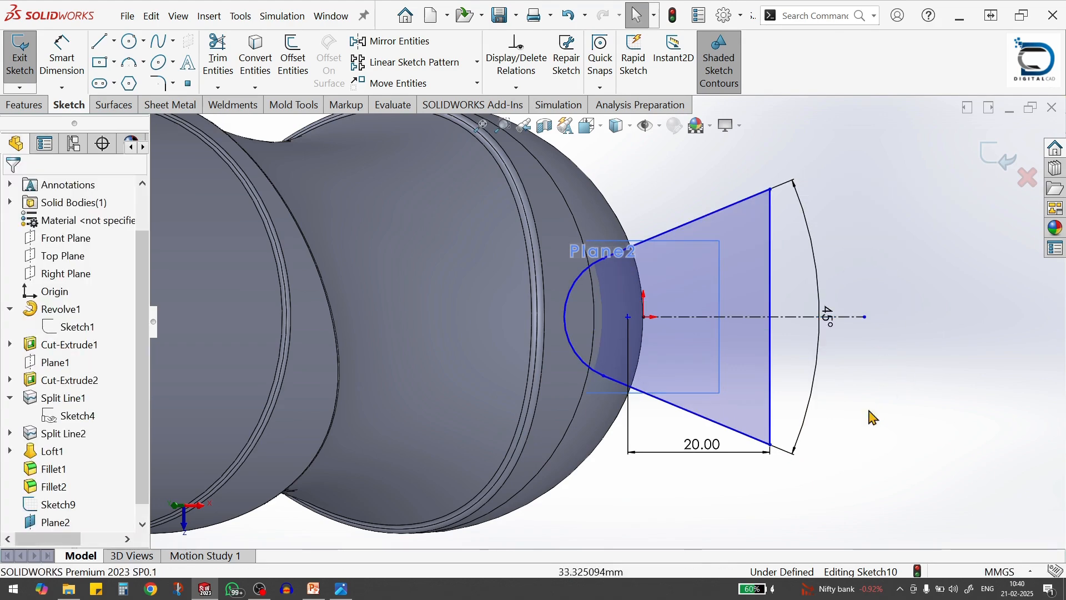
left_click(254, 594)
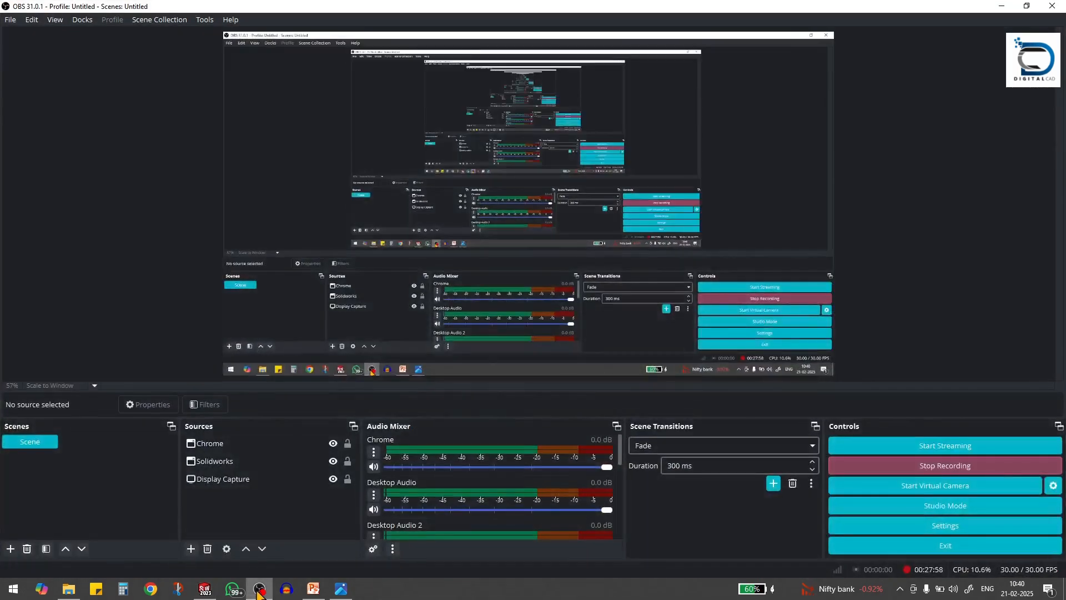
left_click(258, 592)
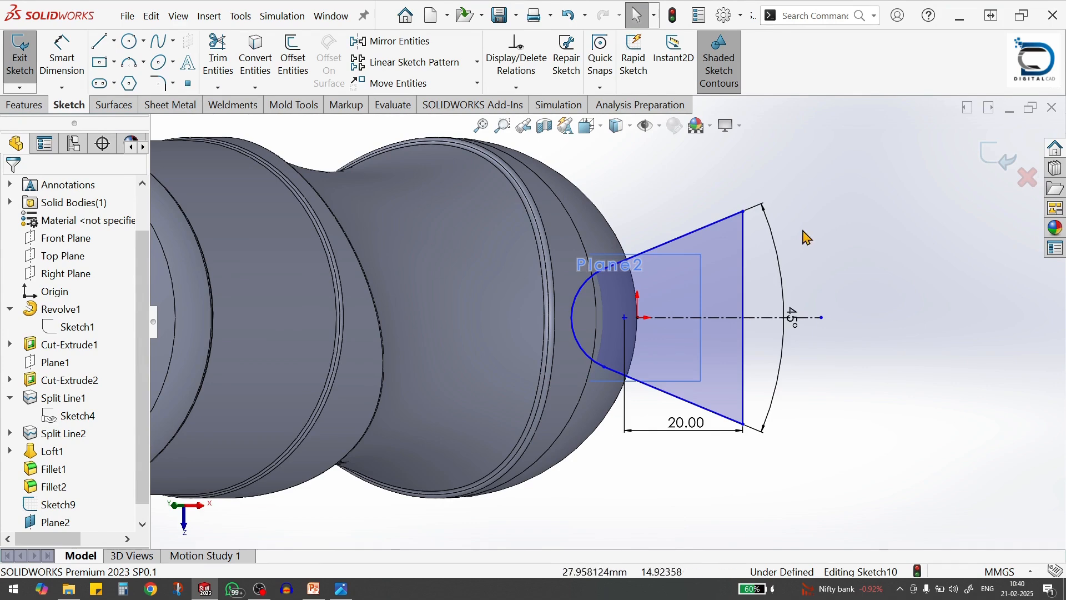
Draw a vertical centerline across the profile, between the arc's centre and the wide end, extending beyond both sloped lines
key("s")
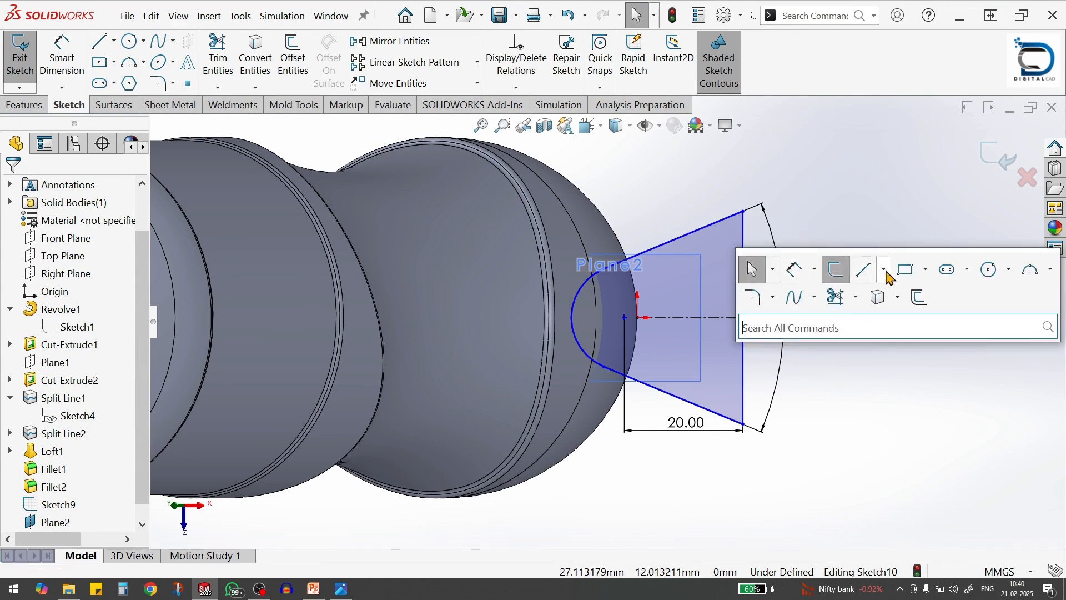
left_click(888, 273)
left_click(870, 315)
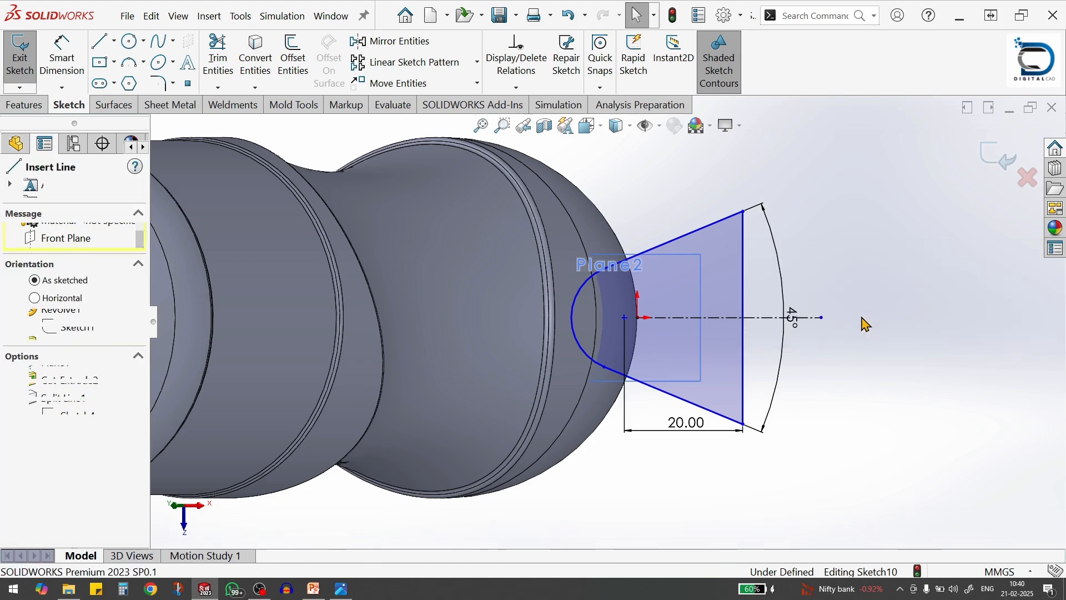
left_click(661, 205)
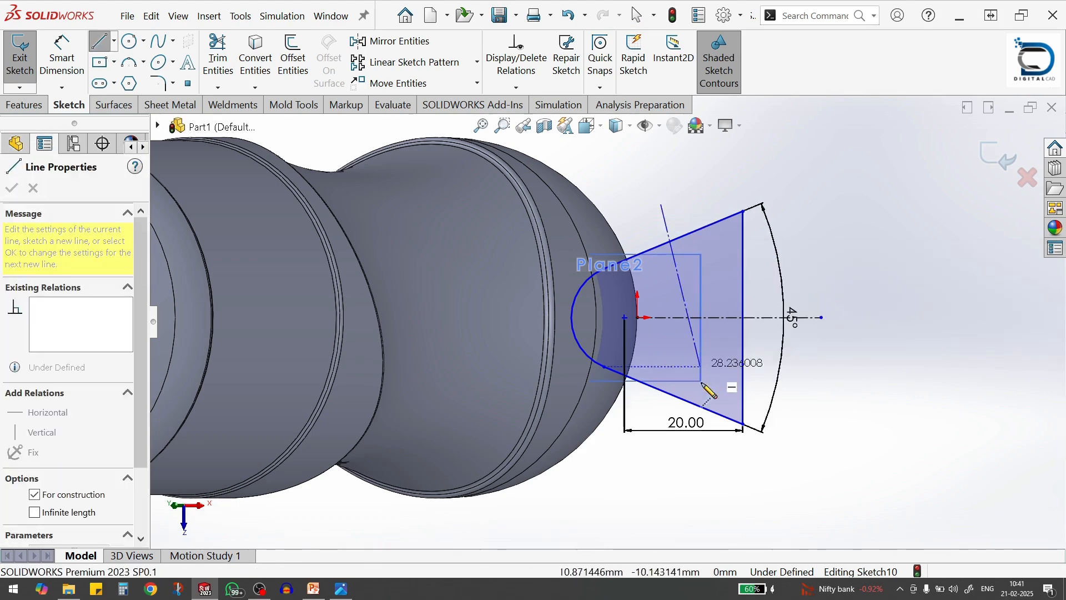
left_click(661, 471)
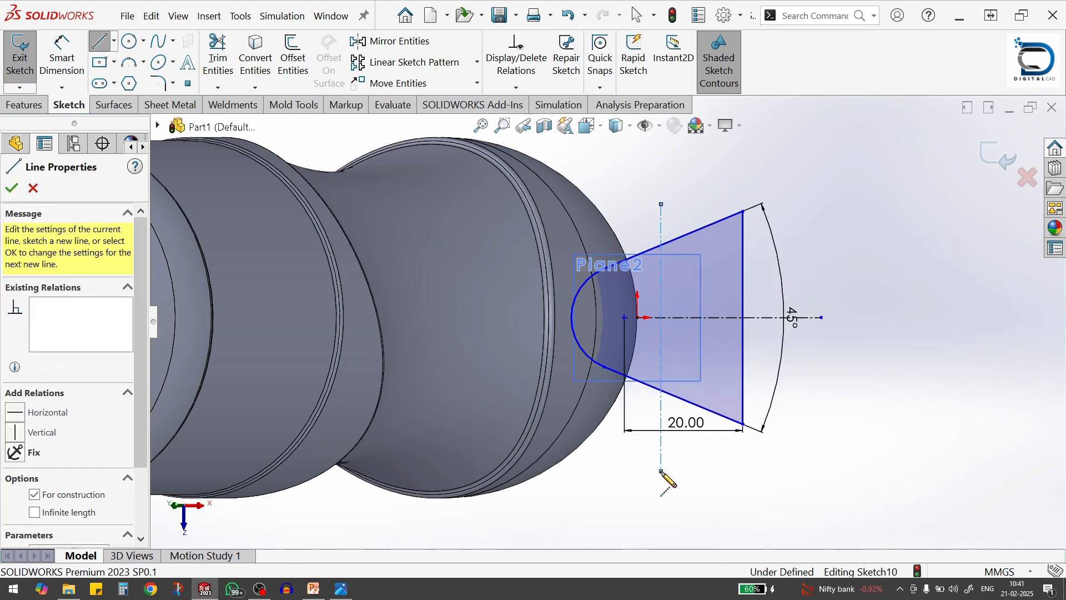
Dimension the distance from the arc's centre to the vertical centerline and set it to 2.8 mm
key("s")
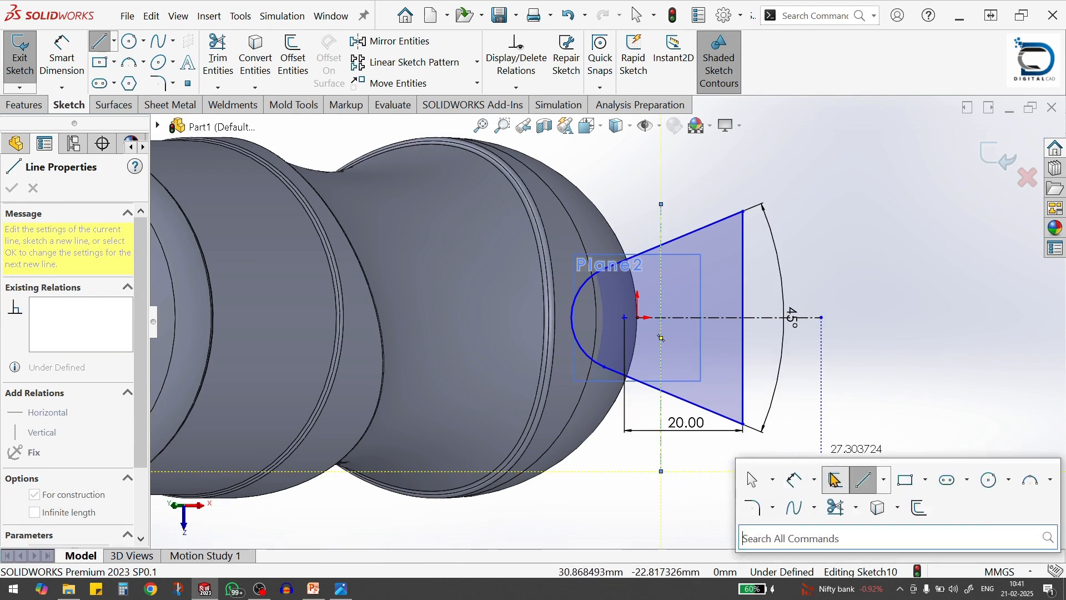
left_click(803, 483)
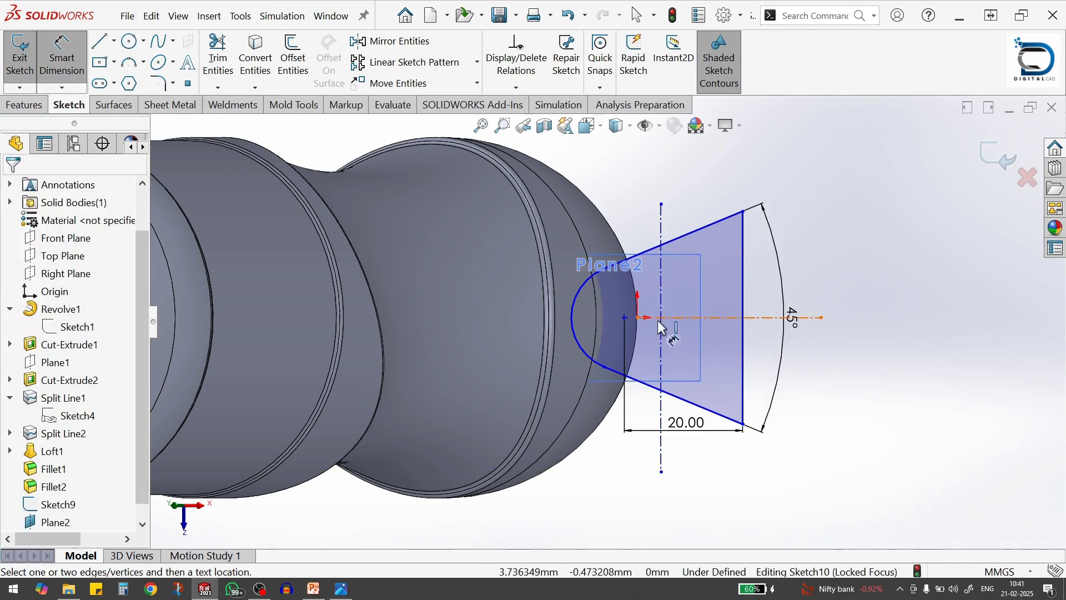
left_click(624, 317)
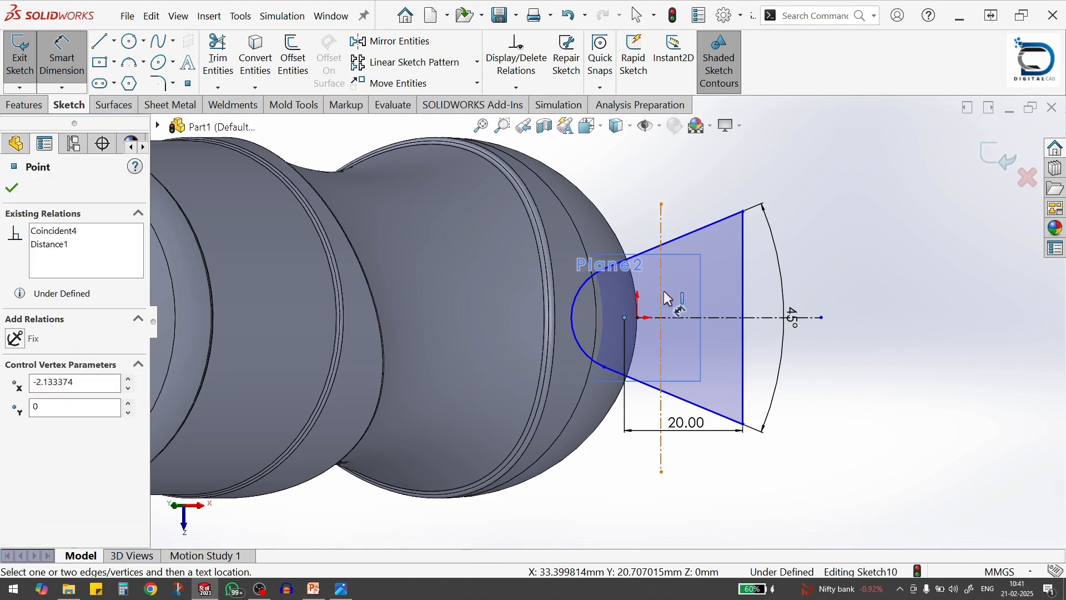
left_click(662, 294)
left_click(658, 162)
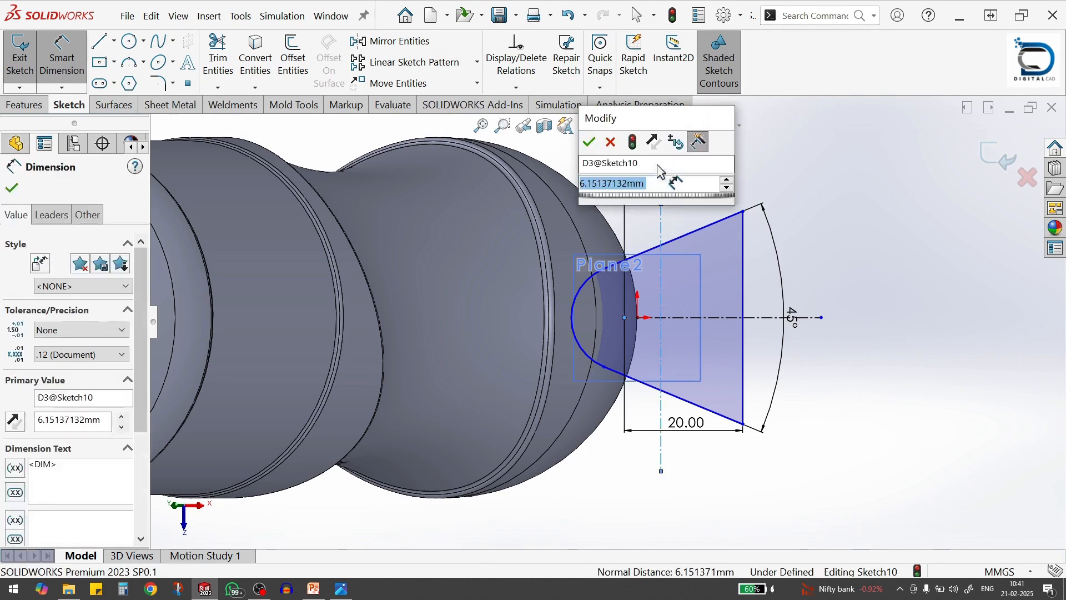
type("2.8")
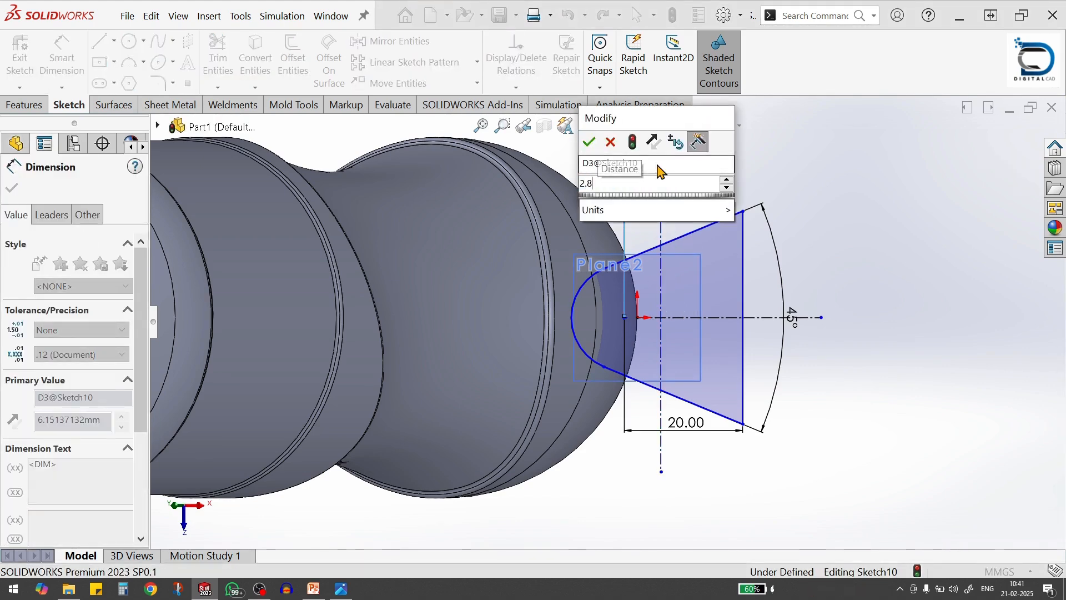
key("Return")
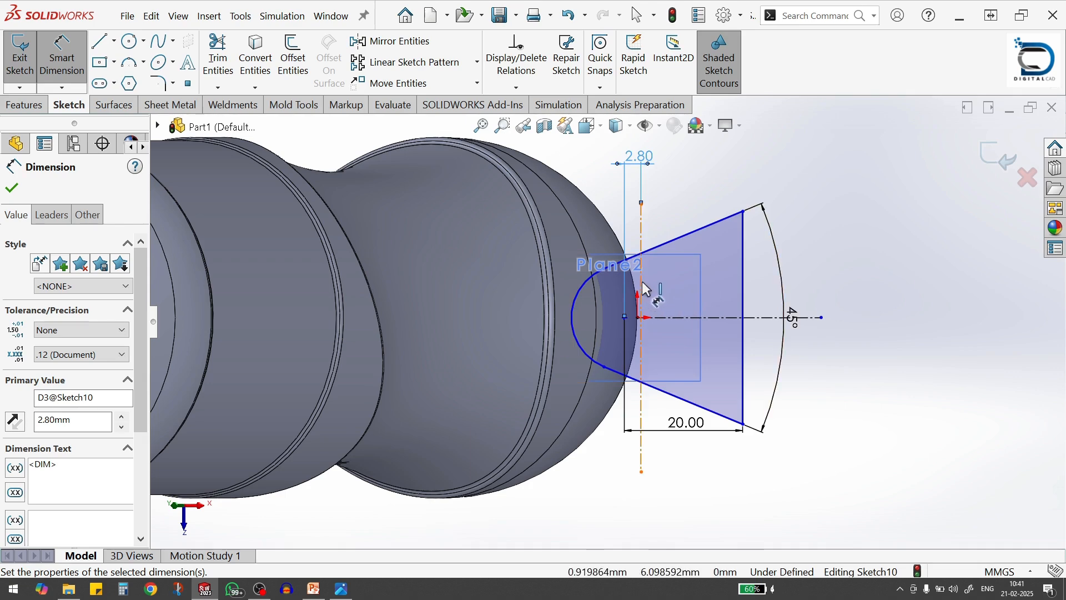
left_click(638, 288)
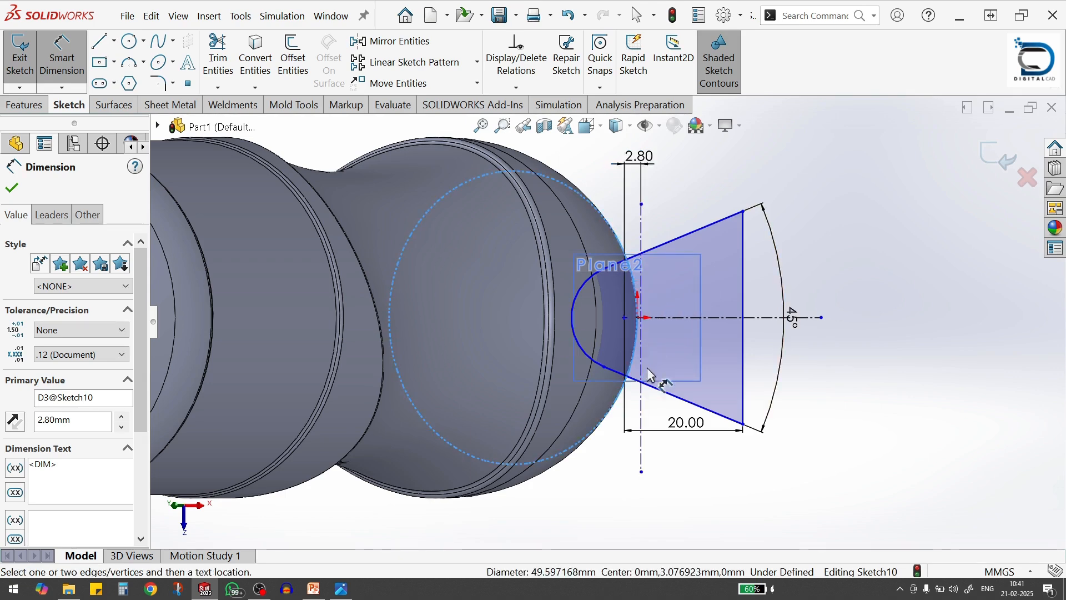
key("Escape")
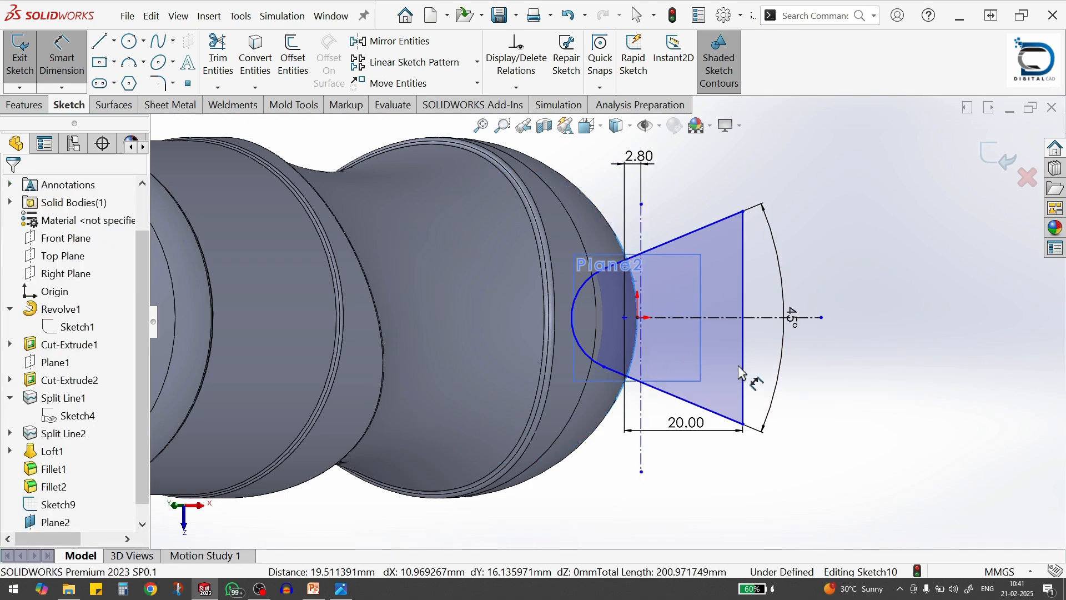
Add a Tangent relation between the vertical centerline and the circular edge on the bottle body
left_click(637, 364)
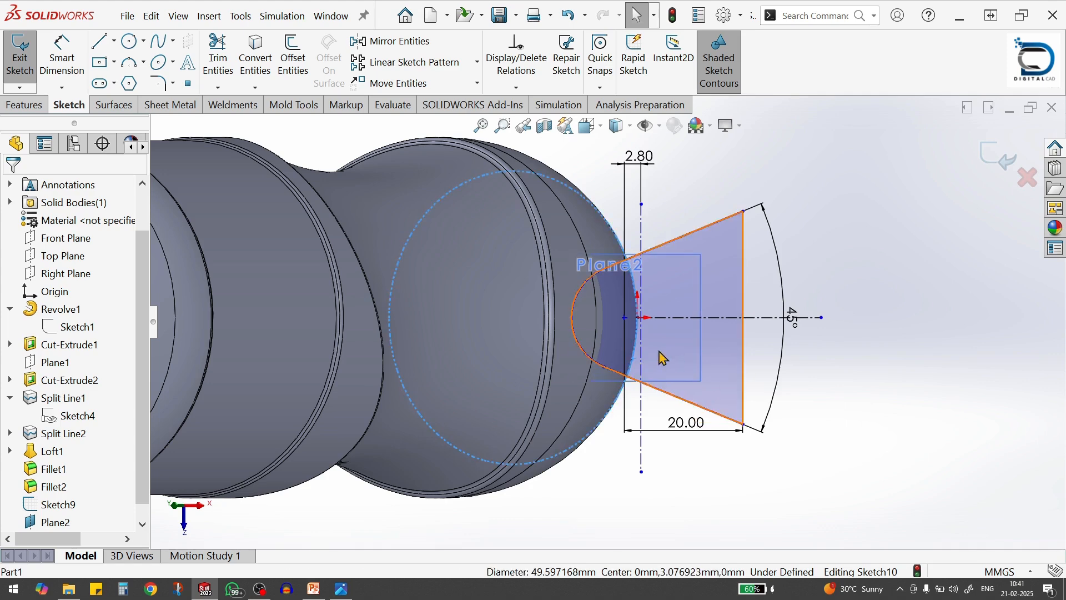
left_click(643, 356, "ctrl")
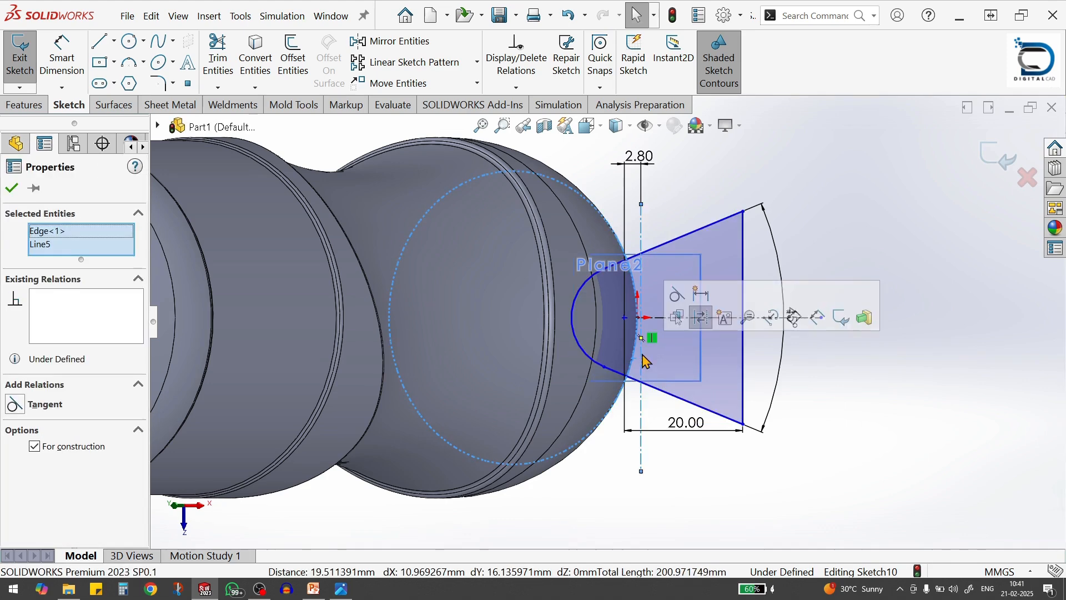
left_click(676, 294)
left_click(815, 465)
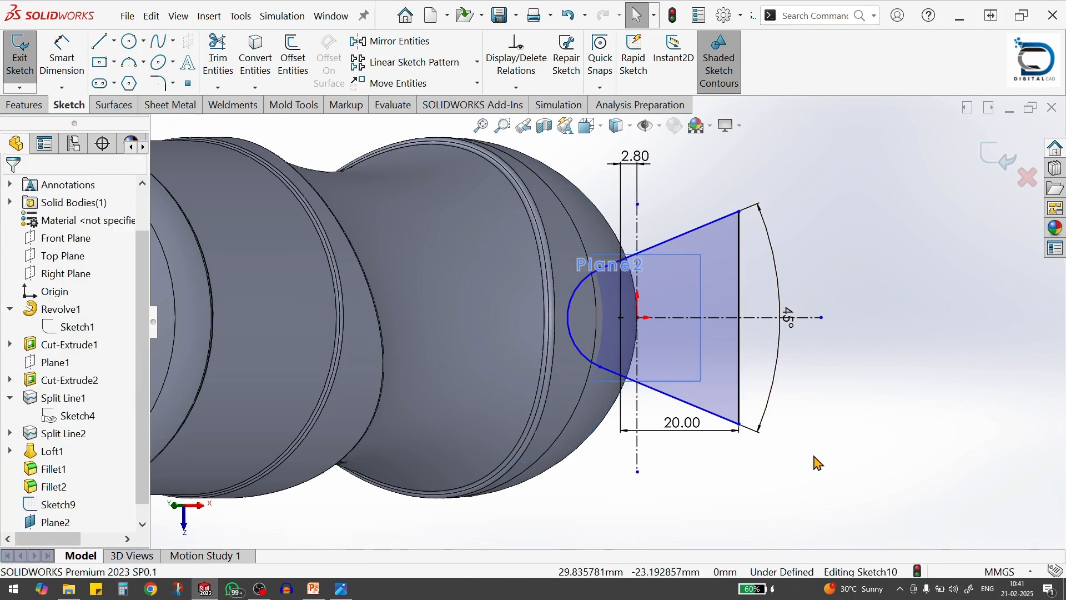
Dimension the profile's end arc and set its radius to 3 mm
scroll(769, 384, "up", 2)
scroll(664, 284, "down", 1)
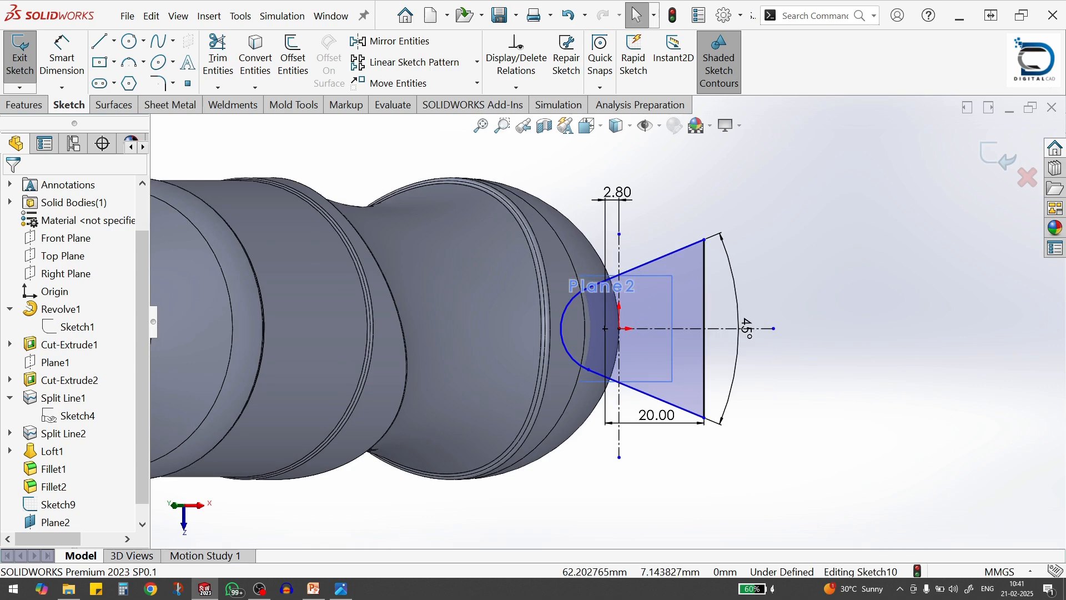
scroll(619, 327, "down", 1)
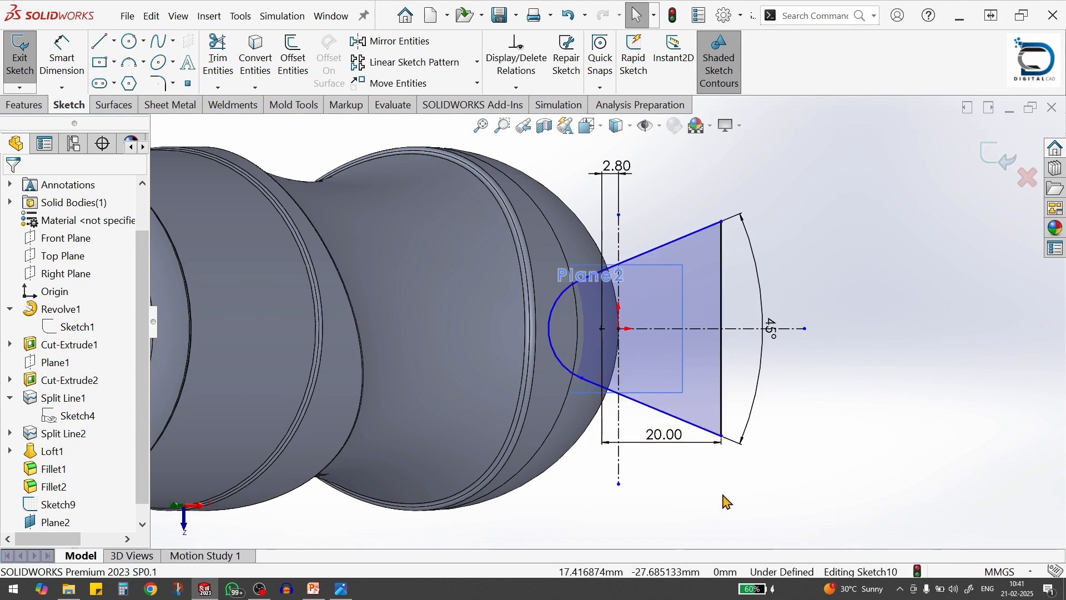
key("s")
left_click(805, 502)
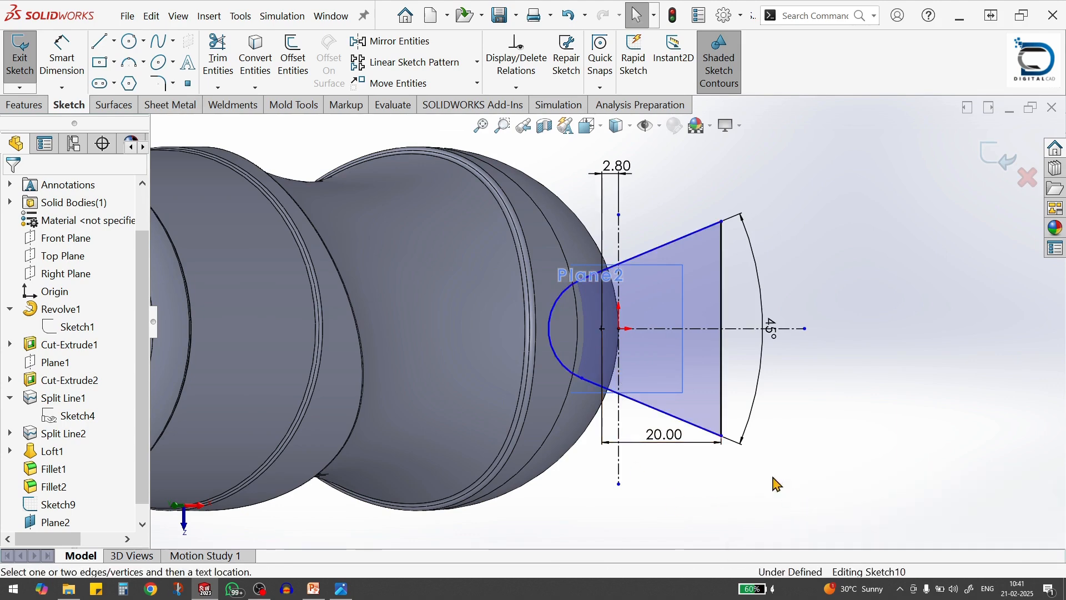
left_click(554, 356)
left_click(476, 388)
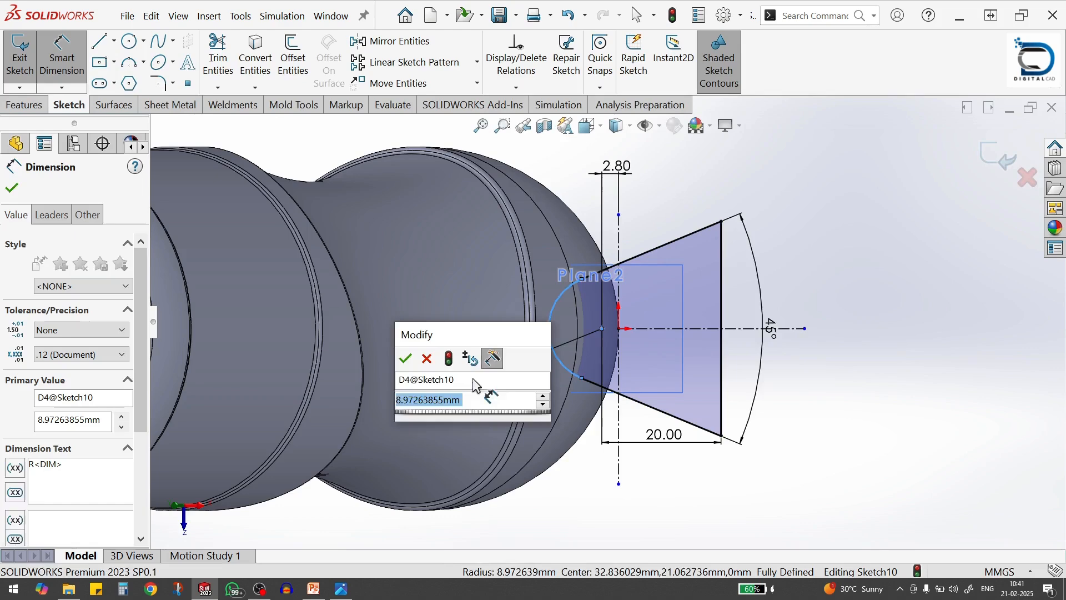
type("3")
key("Return")
left_click(789, 474)
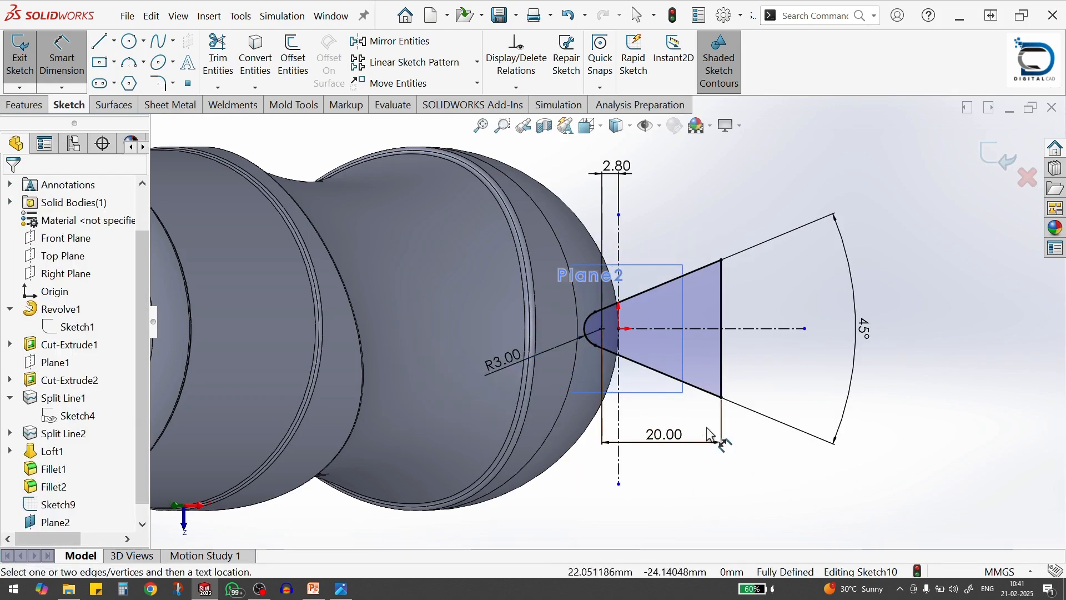
Exit the foot recess profile sketch, keeping its changes
scroll(666, 411, "up", 2)
scroll(534, 337, "down", 1)
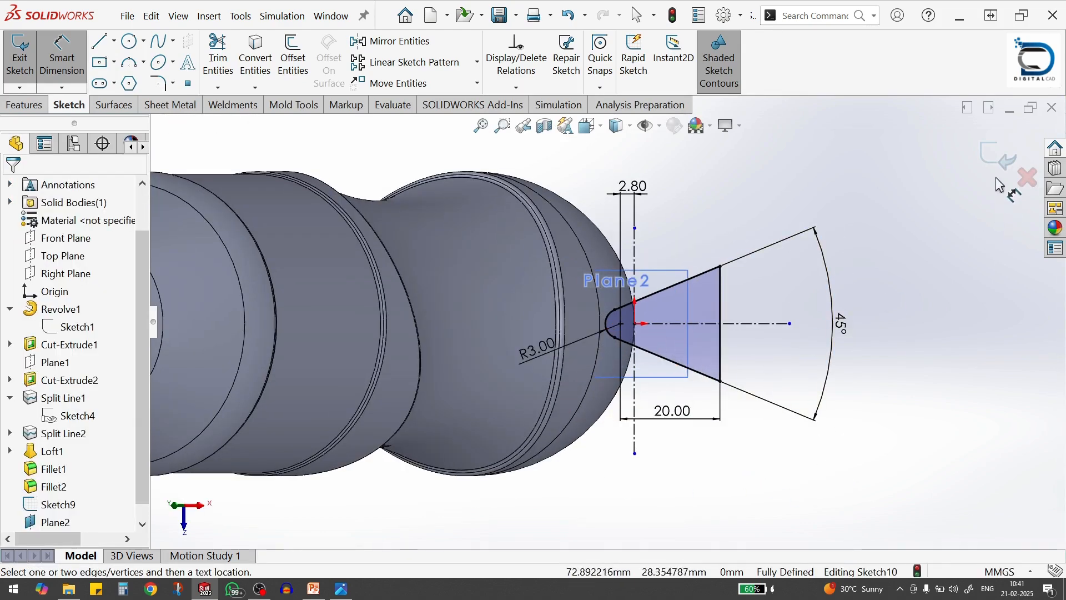
left_click(993, 158)
mouse_move(638, 395)
middle_mouse_down()
mouse_move(698, 333)
mouse_move(690, 308)
middle_mouse_up()
scroll(527, 441, "down", 4)
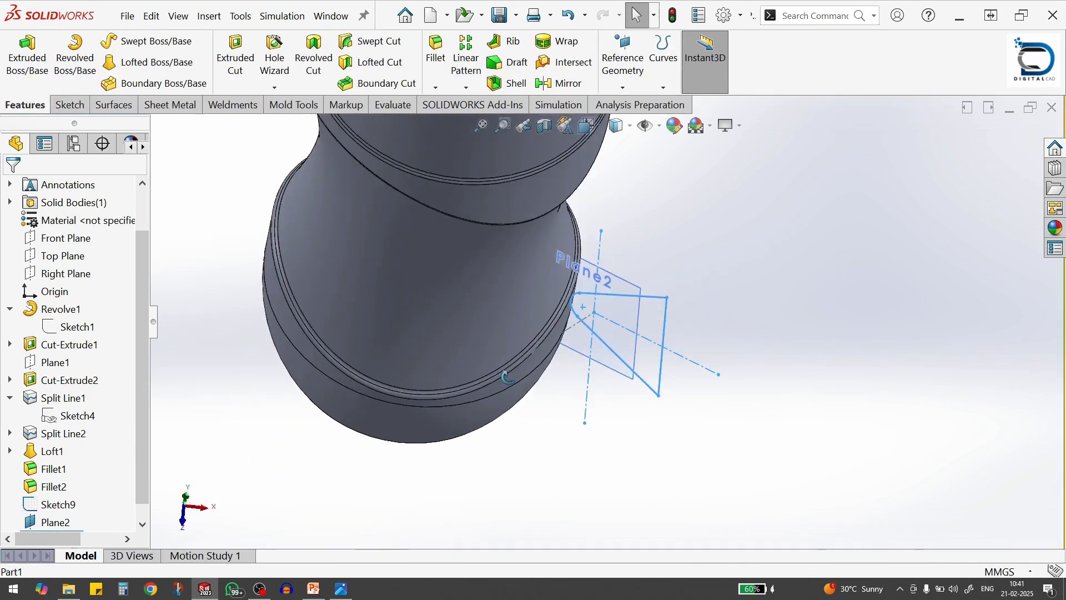
middle_click_drag(502, 371, 520, 269)
middle_click_drag(607, 413, 555, 351)
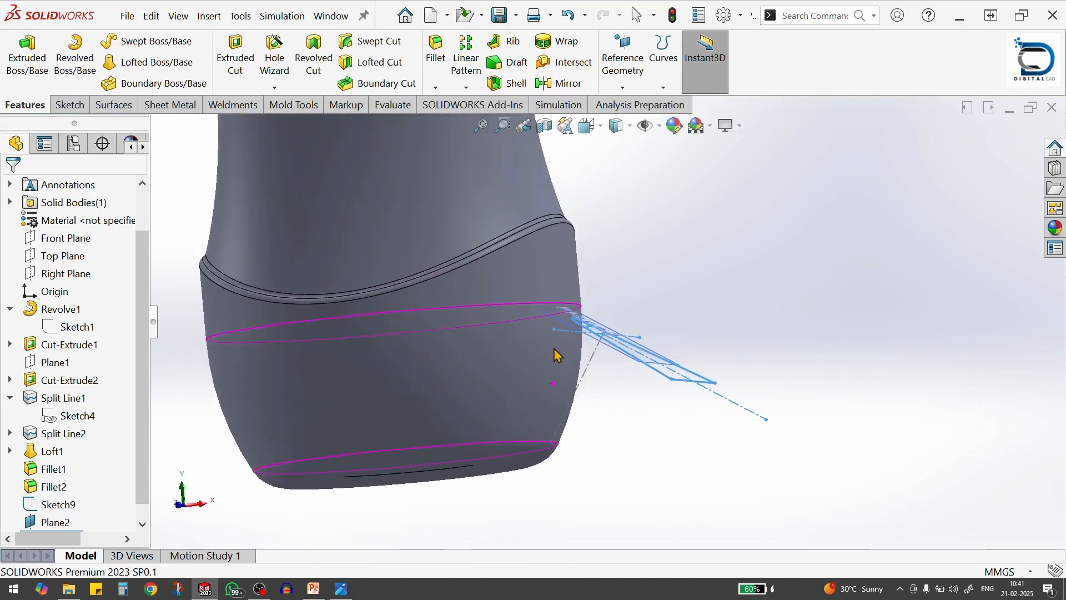
Hide the angled plane that carries the foot recess profile
middle_click_drag(574, 431, 631, 413)
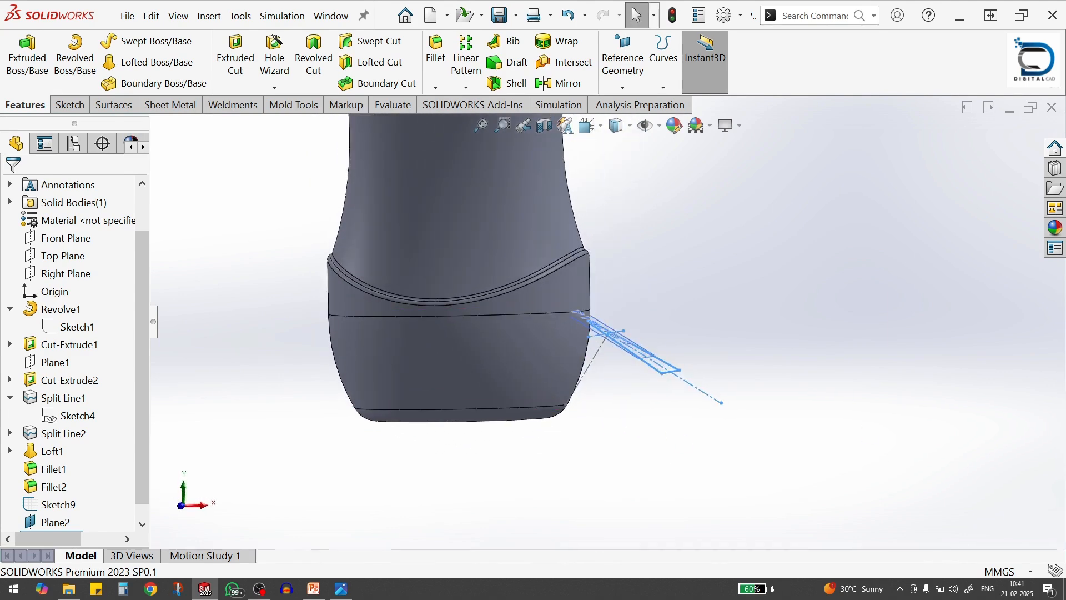
key("alt+Tab")
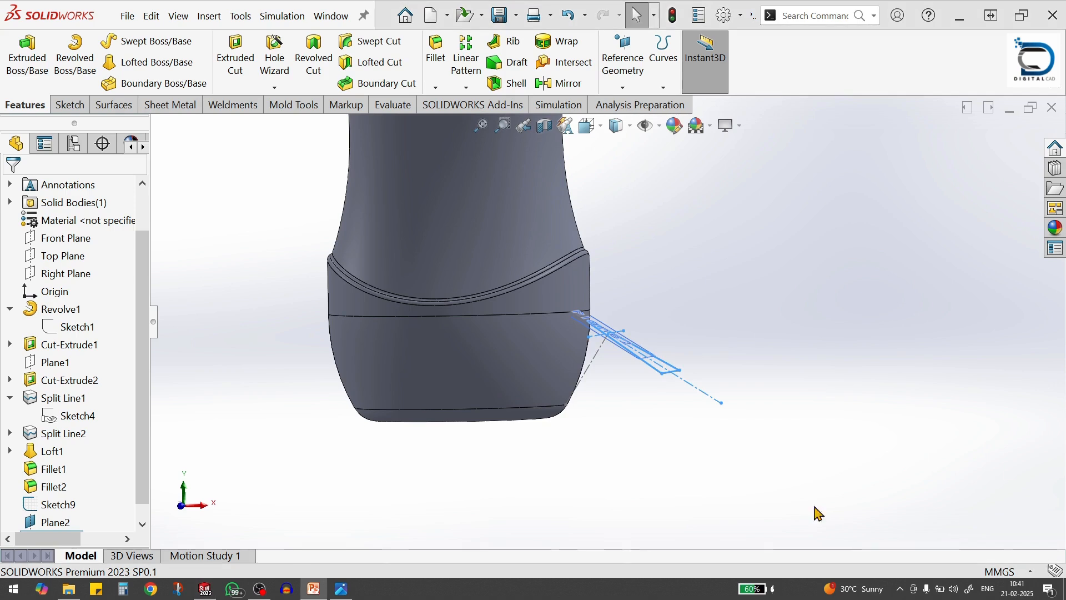
key("alt+Tab")
middle_click_drag(623, 426, 632, 364)
left_click(616, 343)
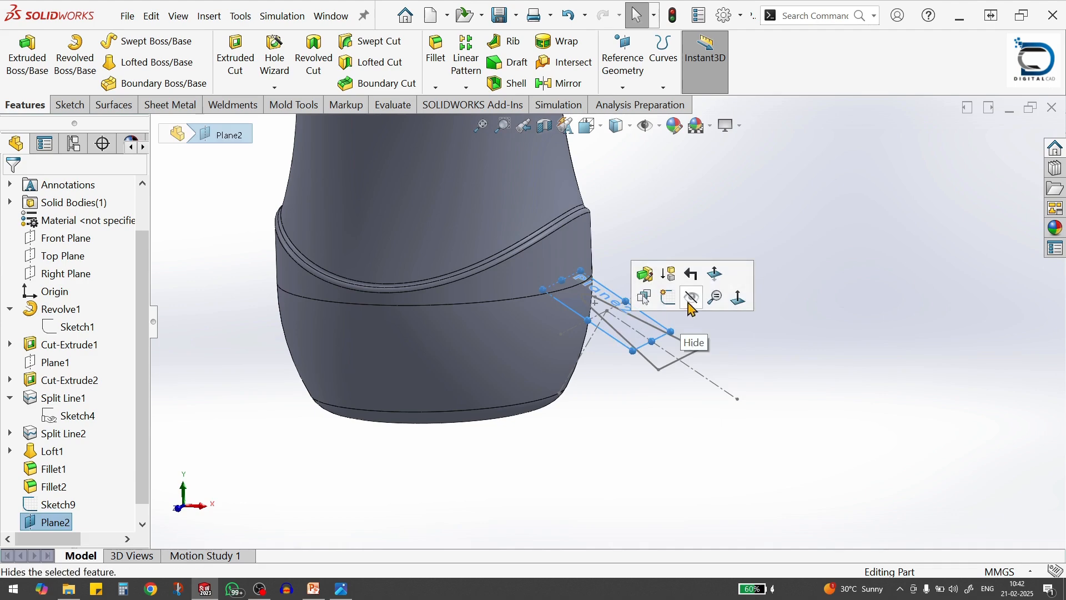
left_click(693, 305)
scroll(450, 397, "down", 3)
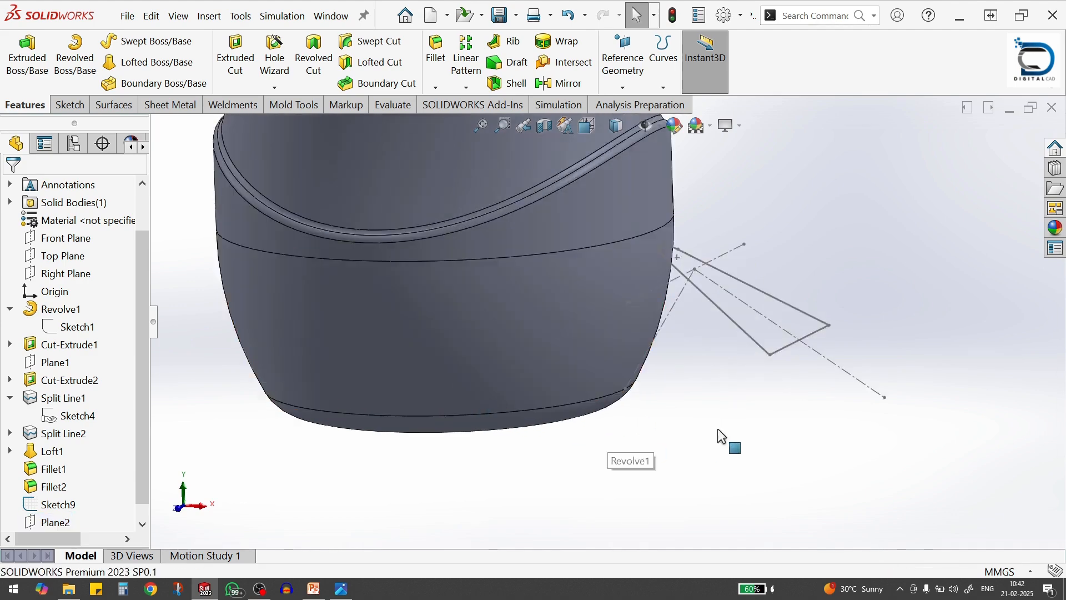
Sketch a three-point arc of about 18.75 mm radius on the Front Plane, from above the origin towards the recess profile
left_click(65, 237)
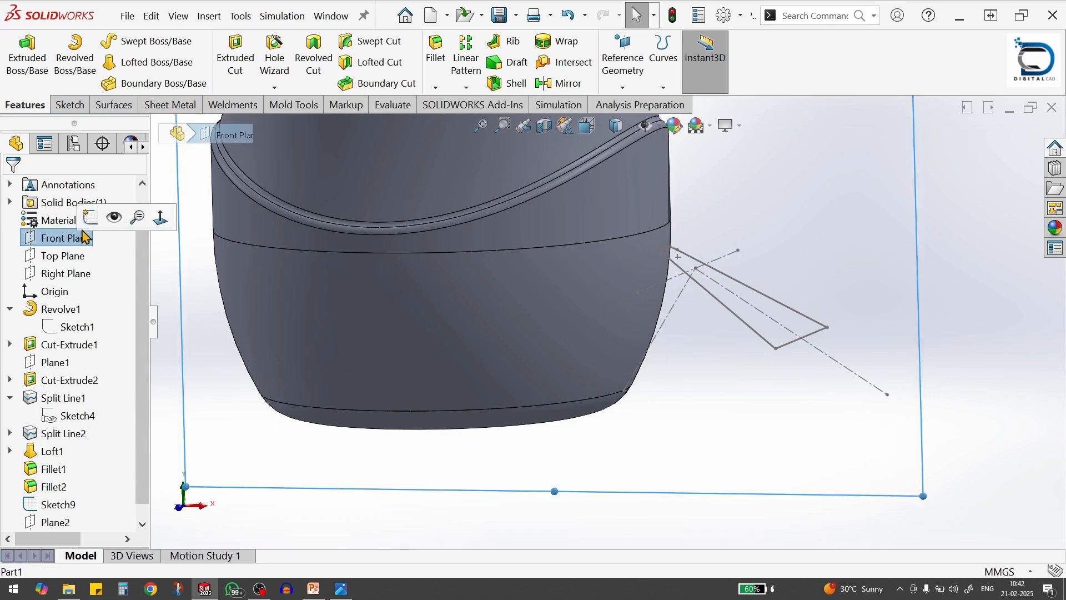
left_click(136, 215)
scroll(631, 468, "down", 1)
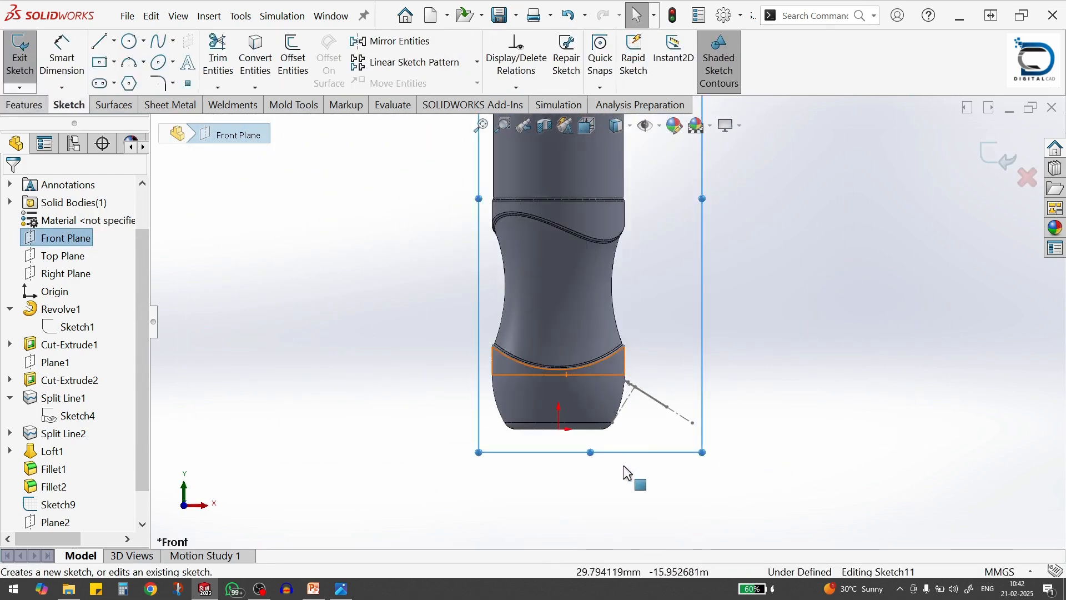
scroll(624, 435, "down", 3)
key("s")
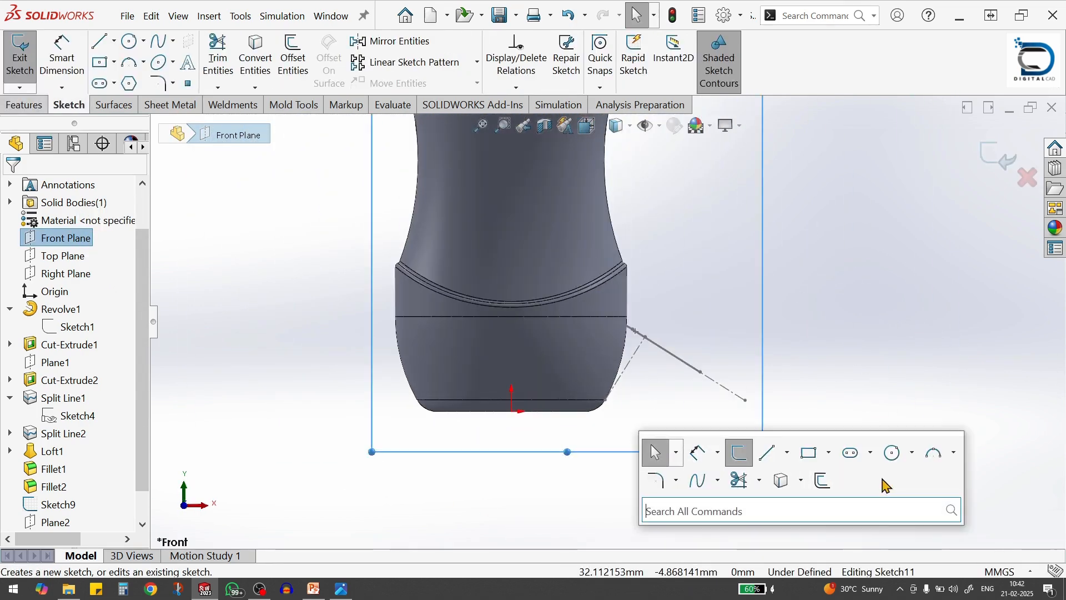
left_click(933, 448)
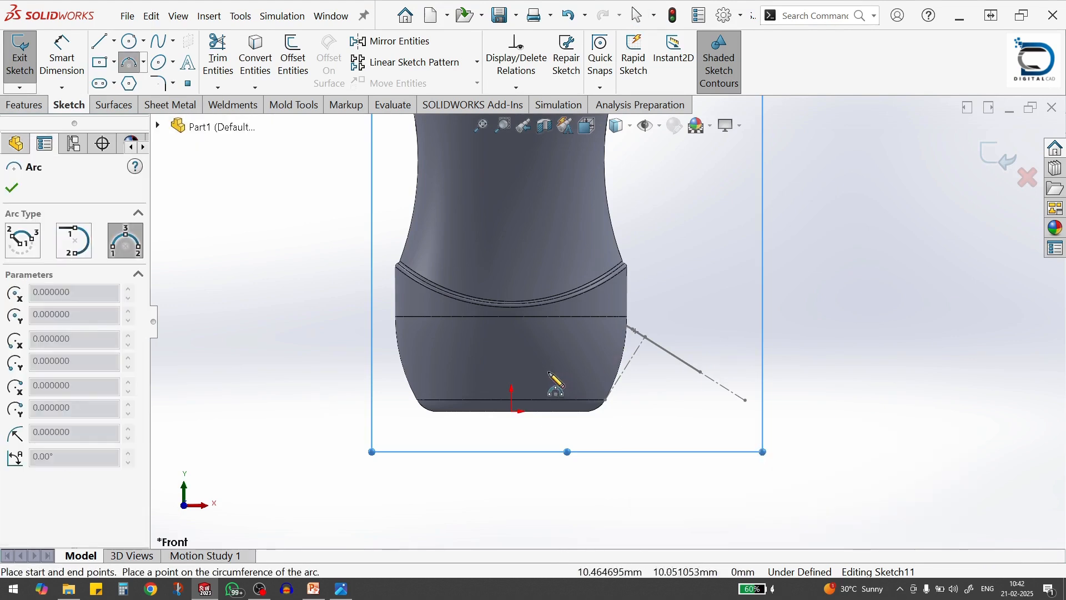
left_click(511, 370)
left_click(607, 346)
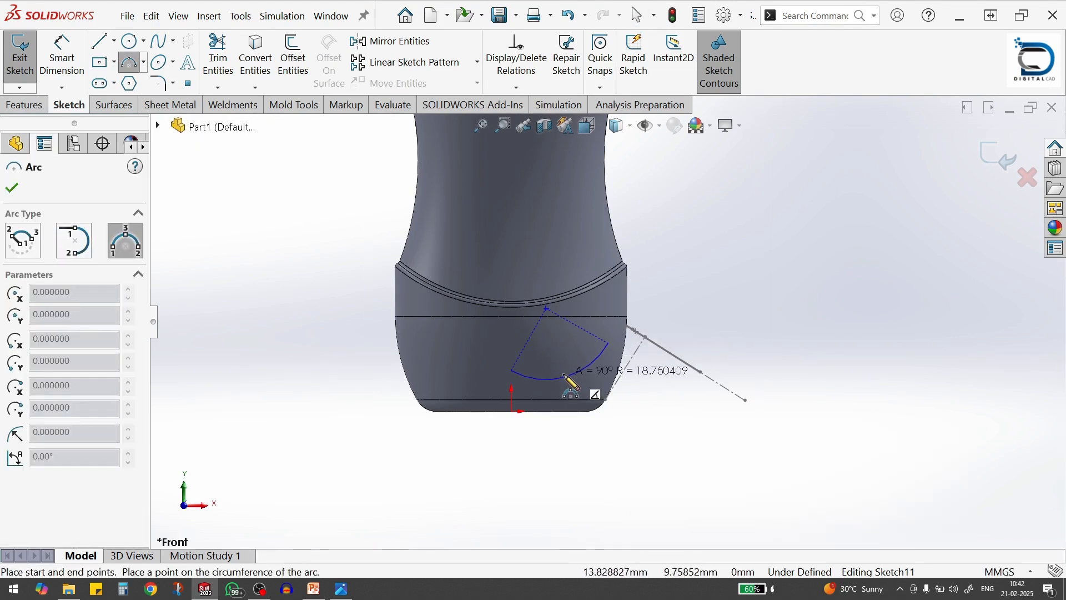
left_click(563, 377)
scroll(595, 389, "down", 2)
key("Escape")
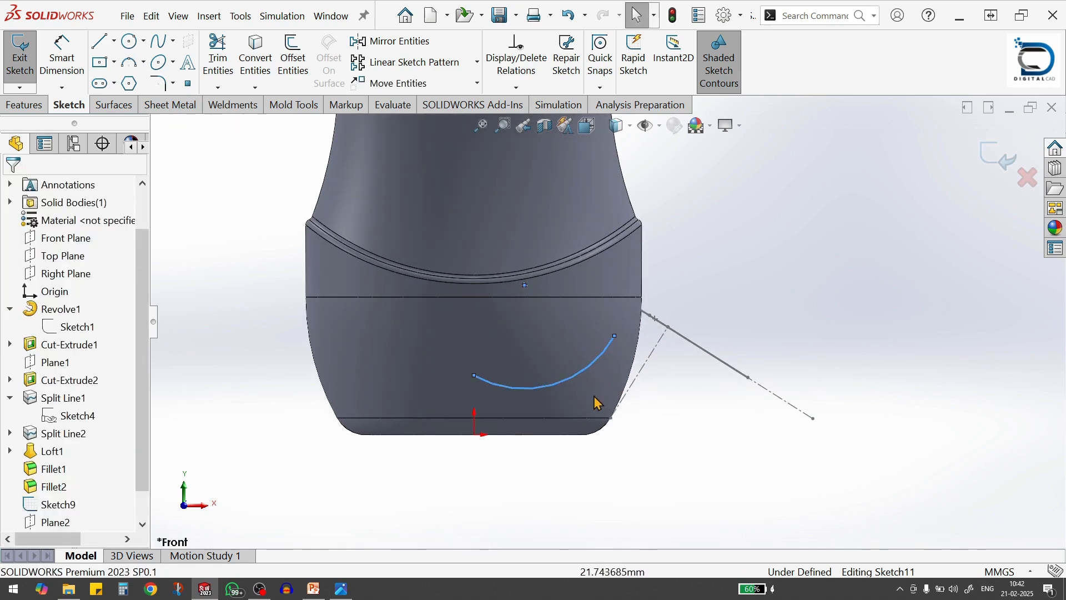
Dimension the new arc and set its radius to 36 mm
key("s")
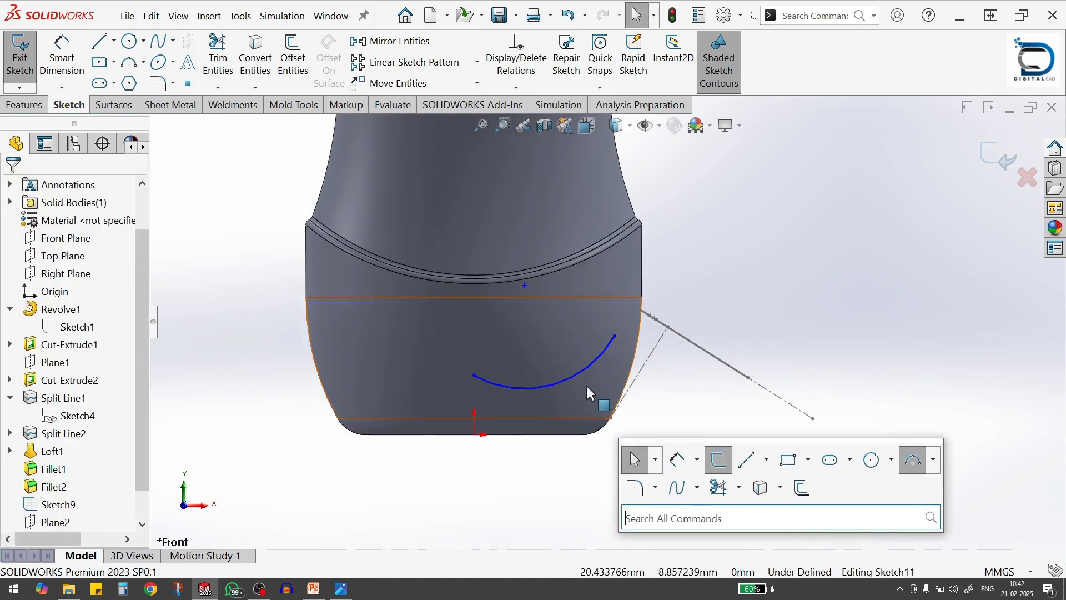
left_click(673, 460)
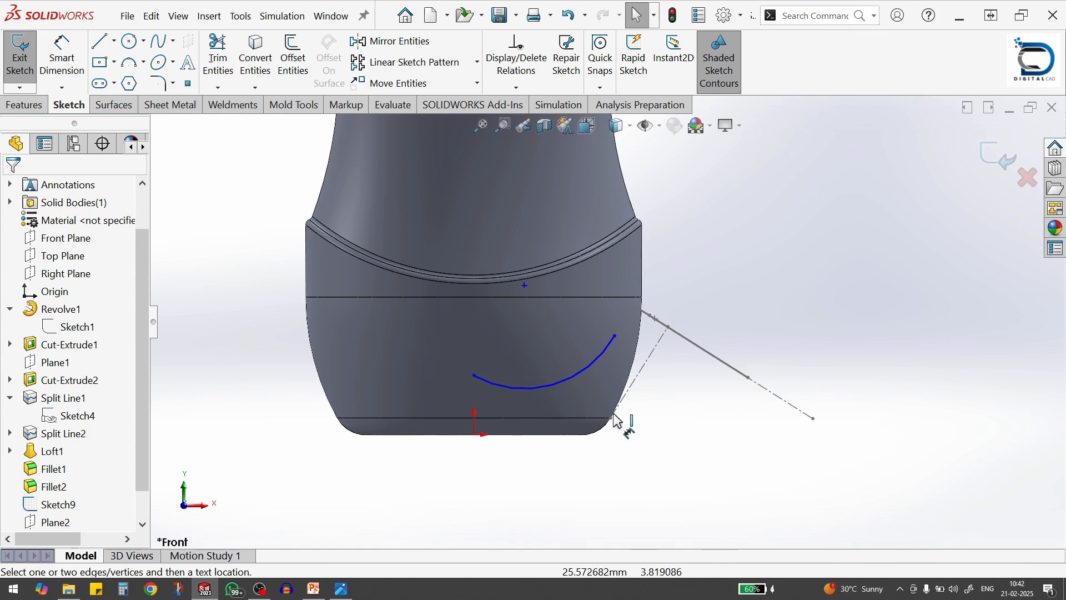
left_click(572, 378)
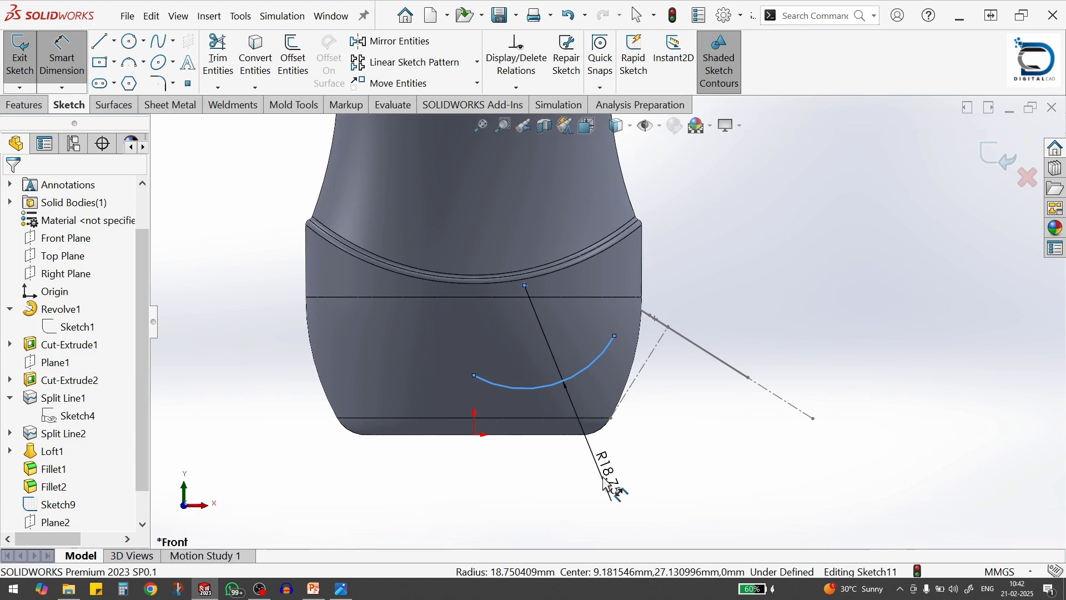
left_click(607, 486)
left_click(536, 450)
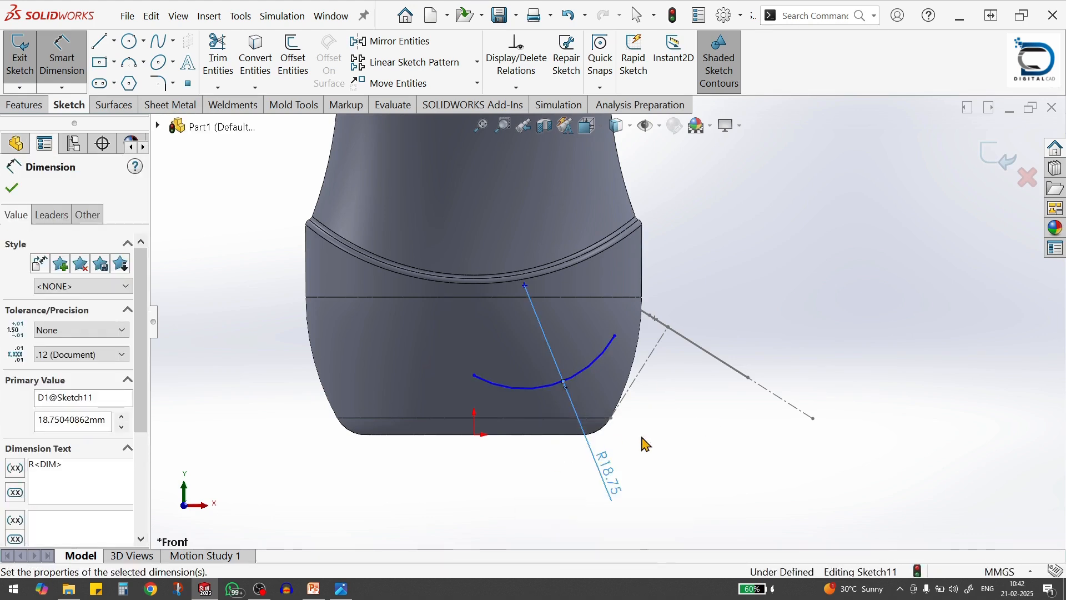
key("Escape")
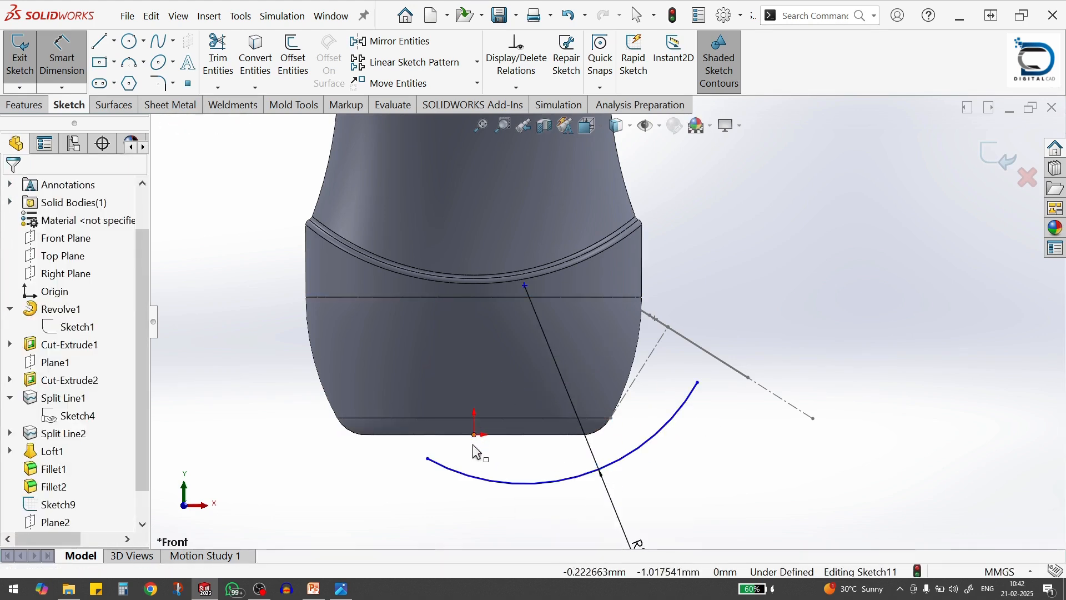
key("Escape")
Move the arc's inner endpoint above the origin and align the two points with a Vertical relation
left_click_drag(429, 459, 478, 390)
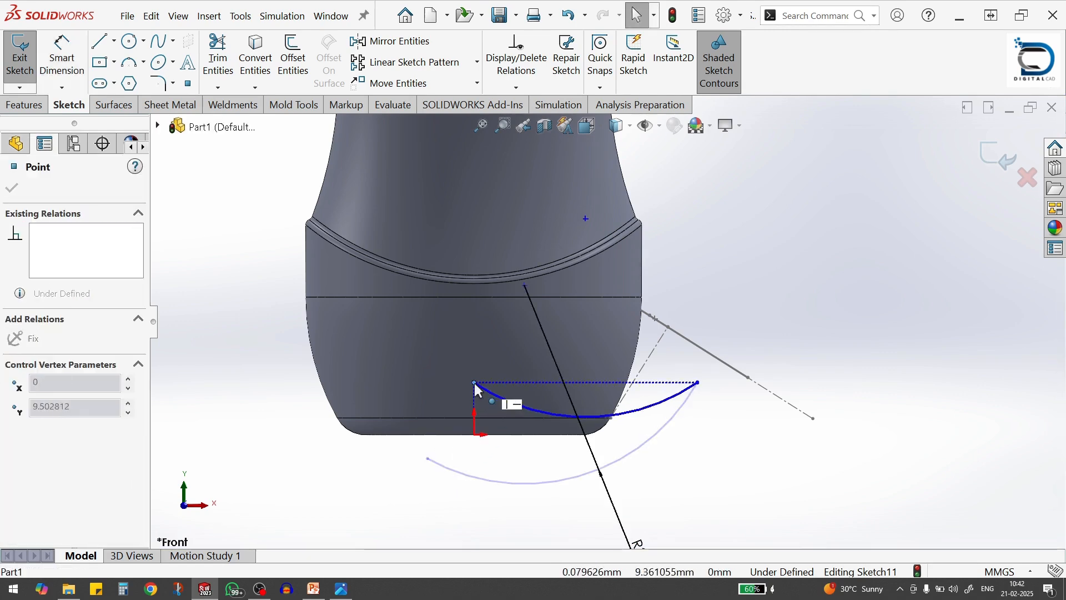
left_click(475, 435, "ctrl")
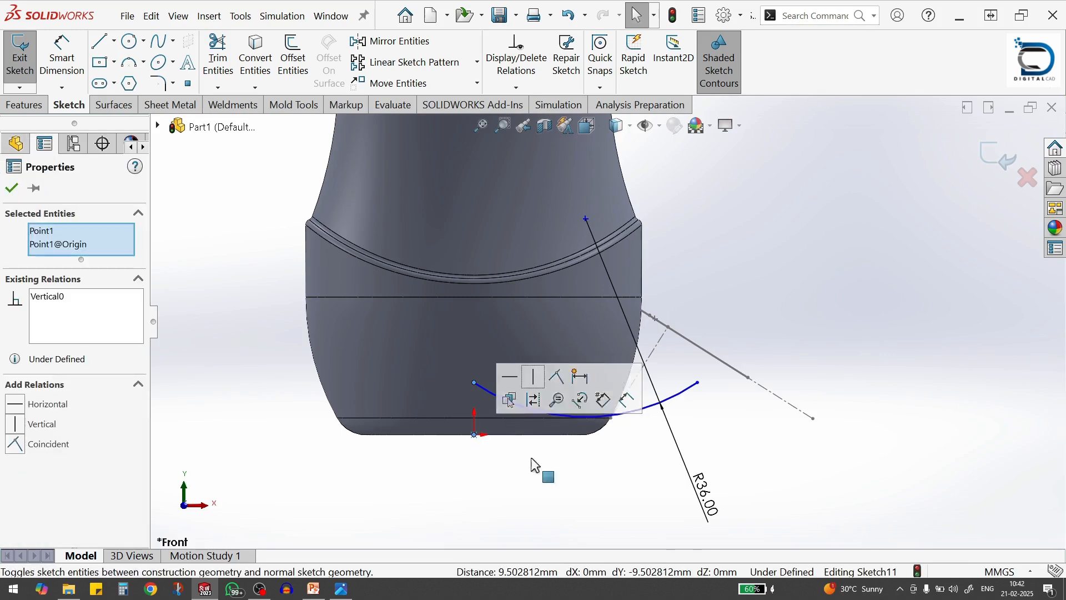
left_click(524, 495)
Add a Pierce relation between the path arc's outer endpoint and the rounded end of the recess profile
middle_click_drag(715, 364, 692, 356)
scroll(623, 376, "down", 3)
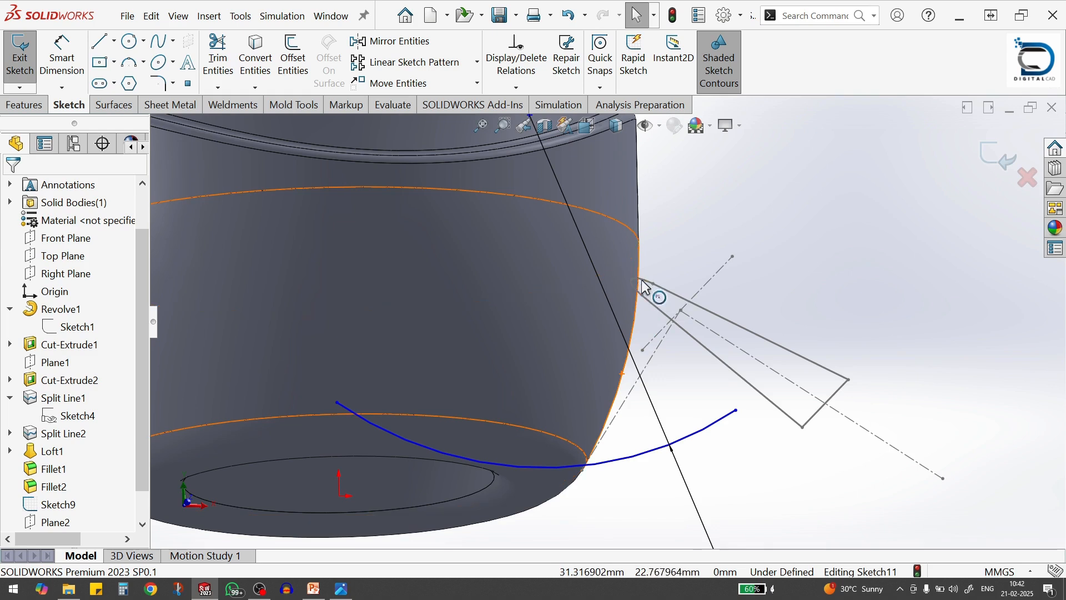
left_click(648, 287)
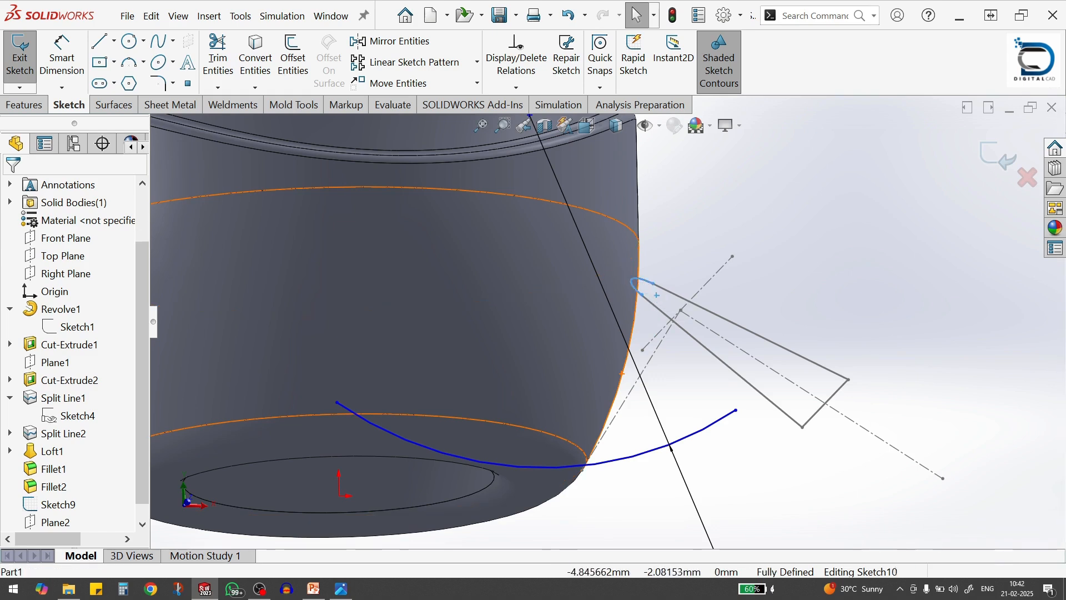
left_click(737, 412, "ctrl")
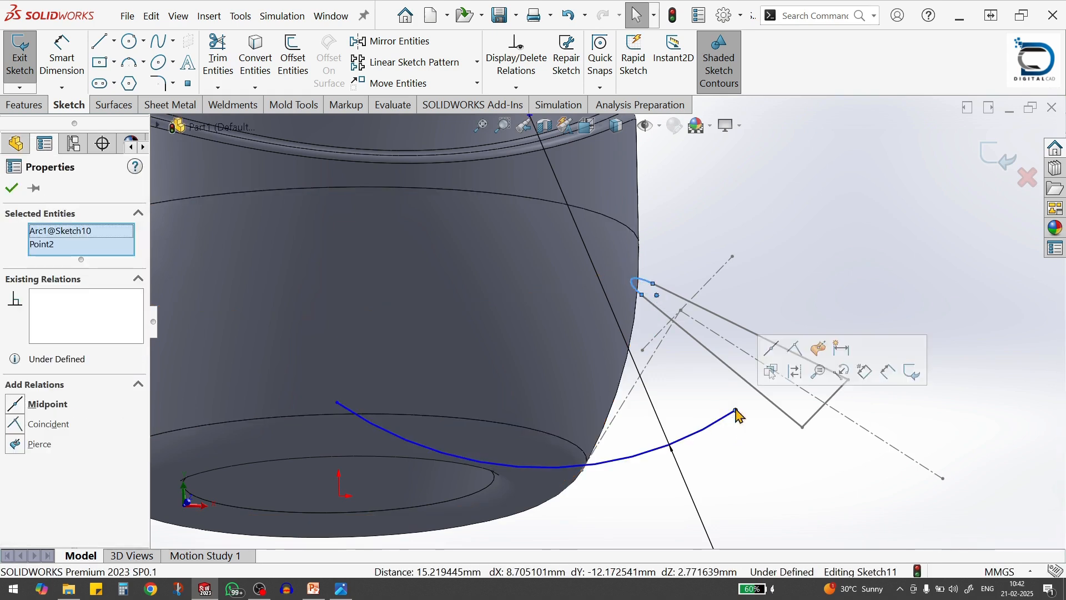
left_click(820, 351)
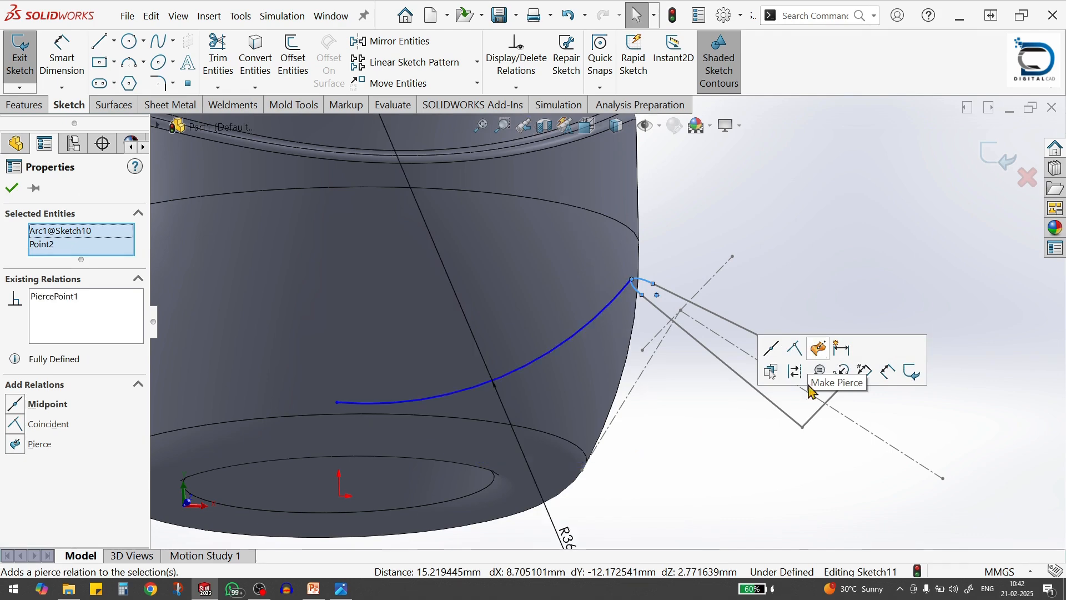
left_click(703, 436)
Add a Vertical relation between the path arc's centre and the origin, and exit the sketch keeping its changes
scroll(534, 414, "up", 3)
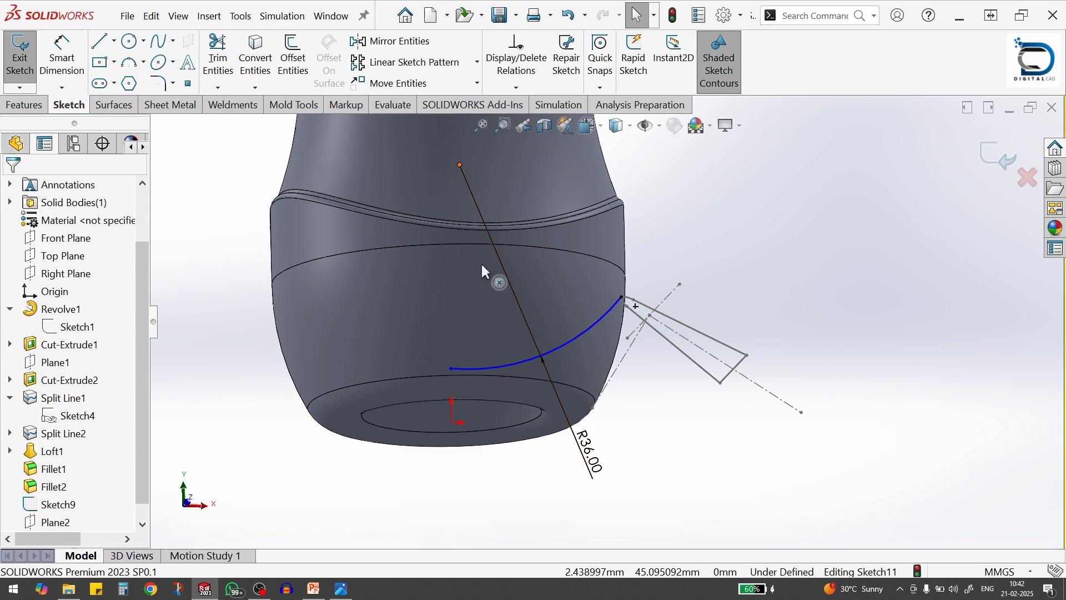
left_click(459, 165)
left_click(452, 424, "ctrl")
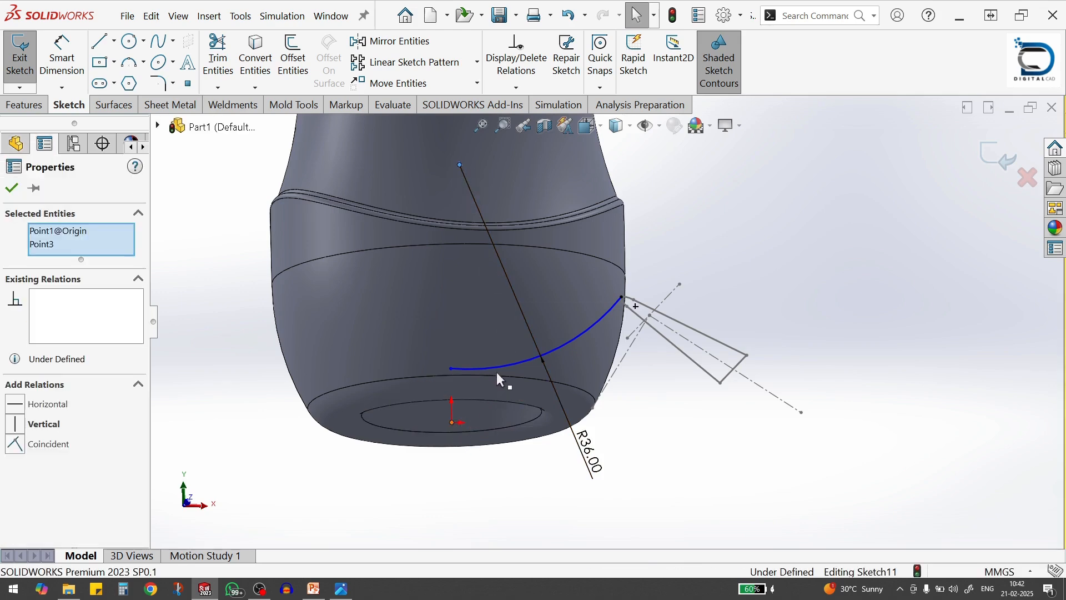
left_click(505, 355)
left_click(676, 441)
scroll(650, 418, "up", 5)
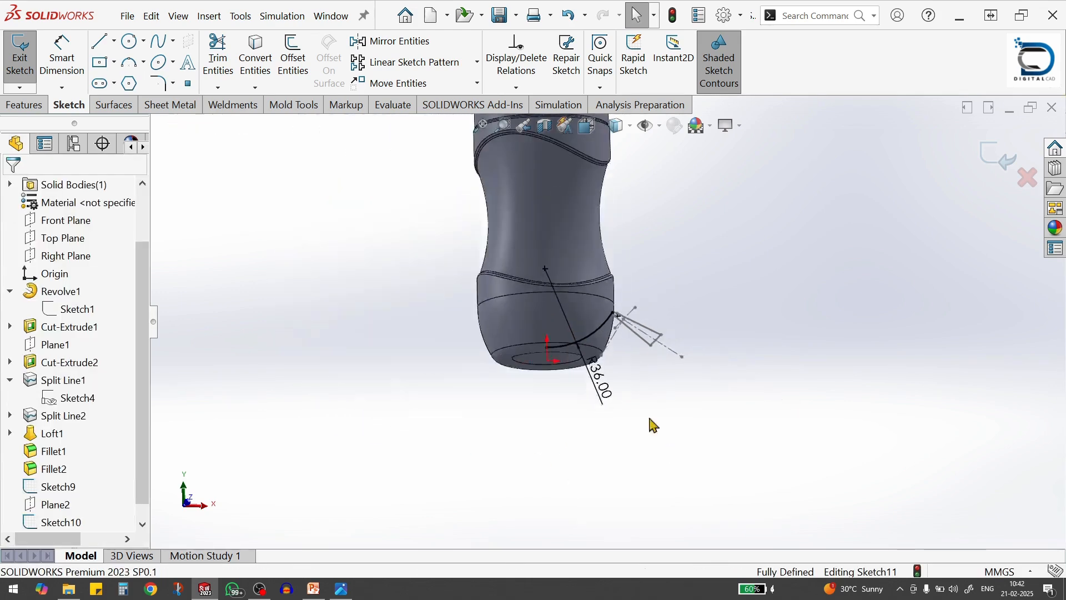
scroll(553, 327, "down", 3)
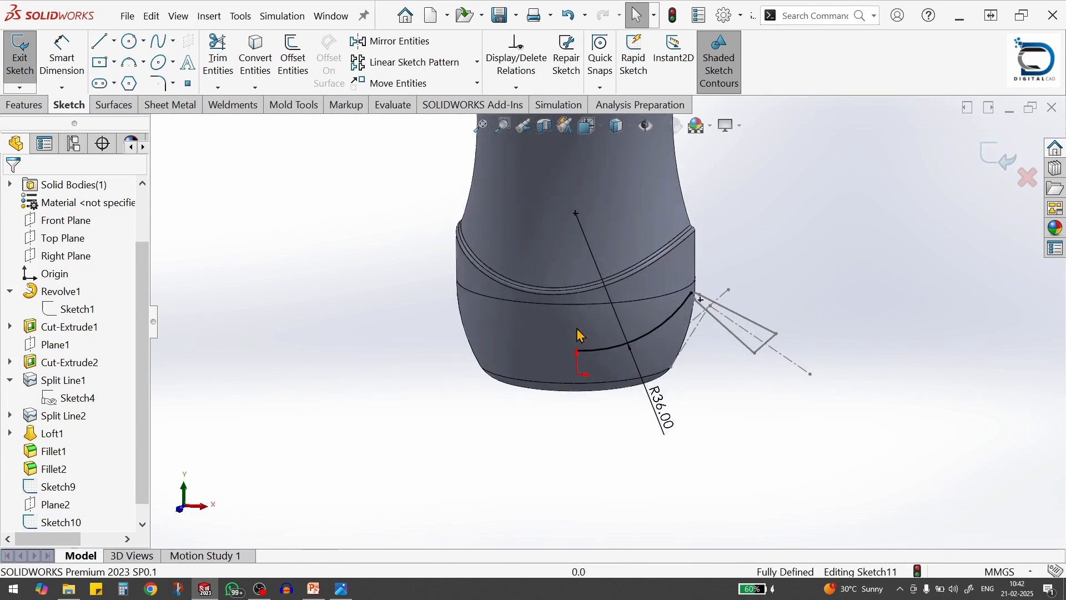
left_click(994, 156)
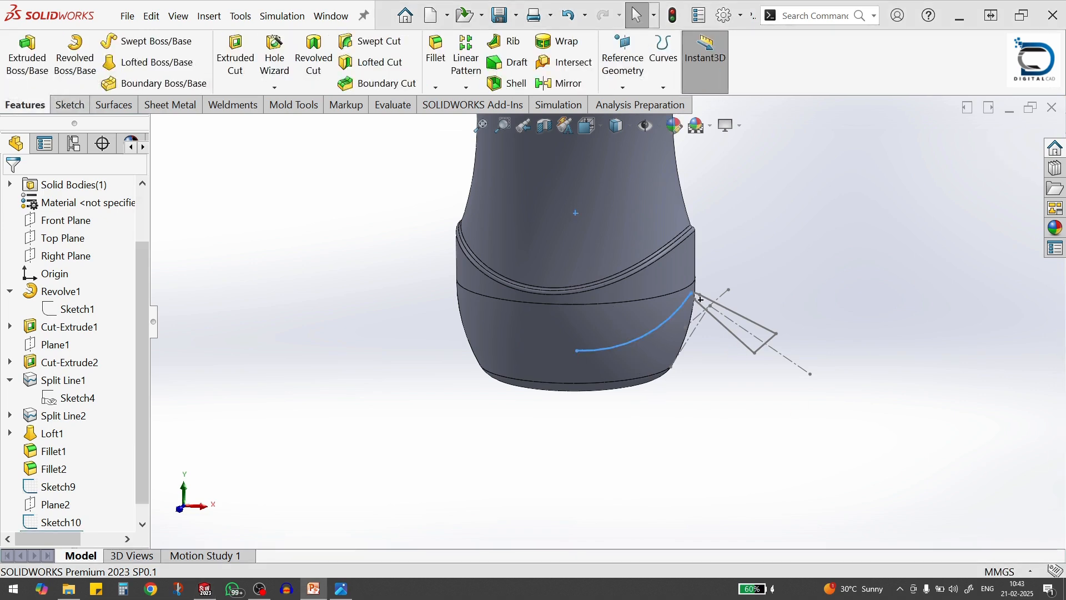
Create a Swept Cut of the tapered recess profile along the 36 mm arc path through the bottle's base
scroll(598, 284, "up", 4)
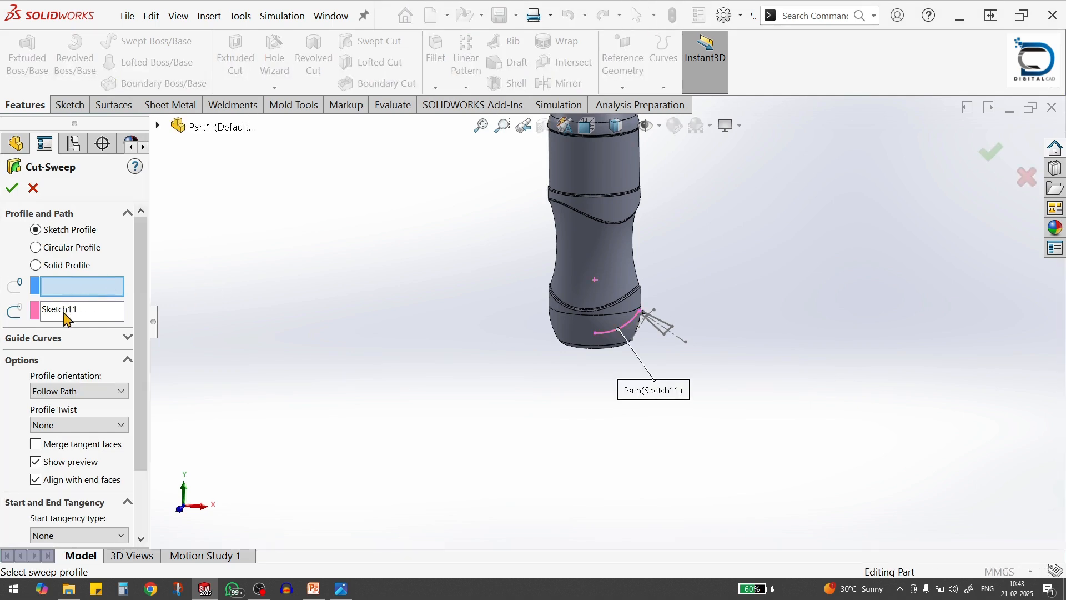
left_click(66, 312)
scroll(625, 356, "down", 2)
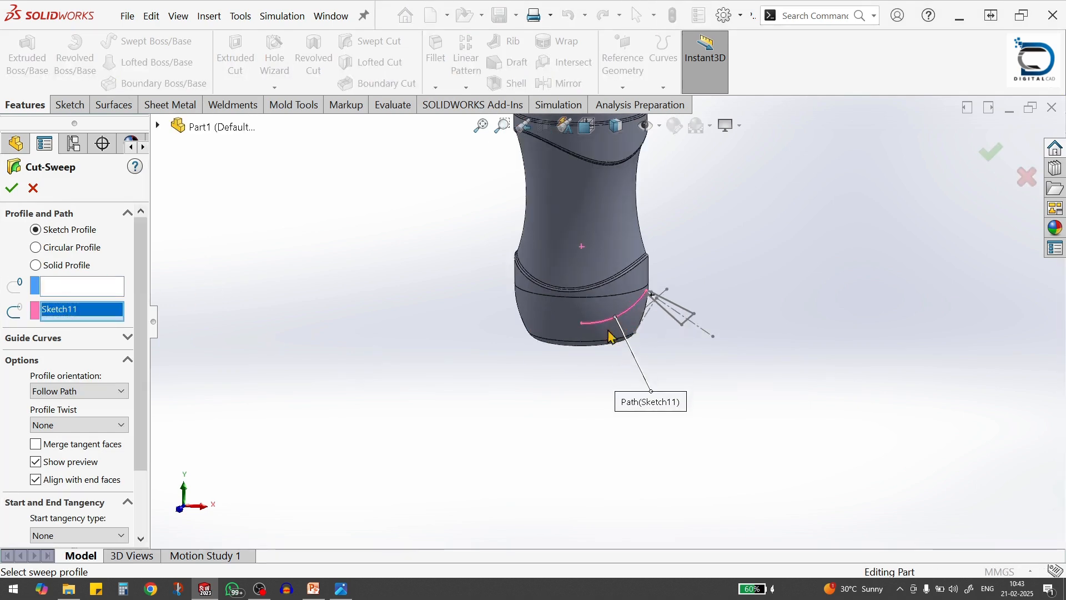
left_click(71, 286)
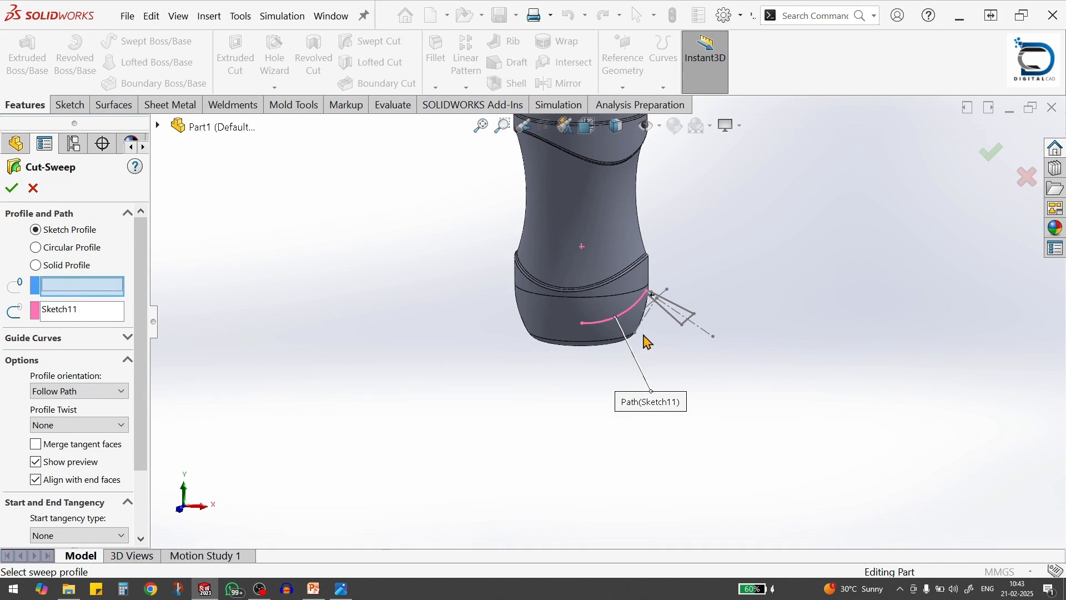
scroll(681, 321, "down", 2)
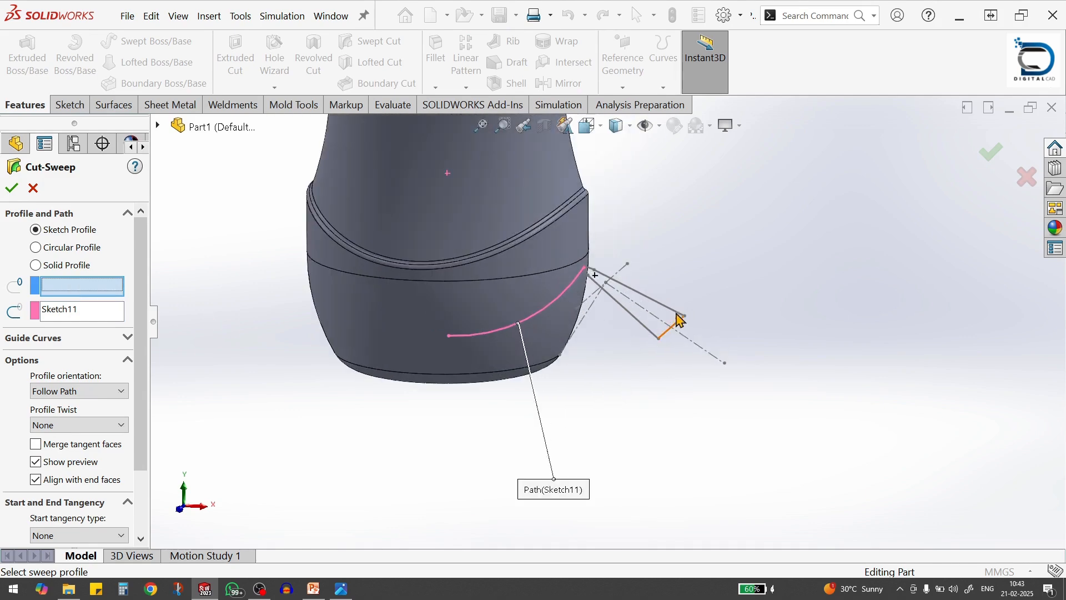
left_click(637, 322)
left_click(12, 190)
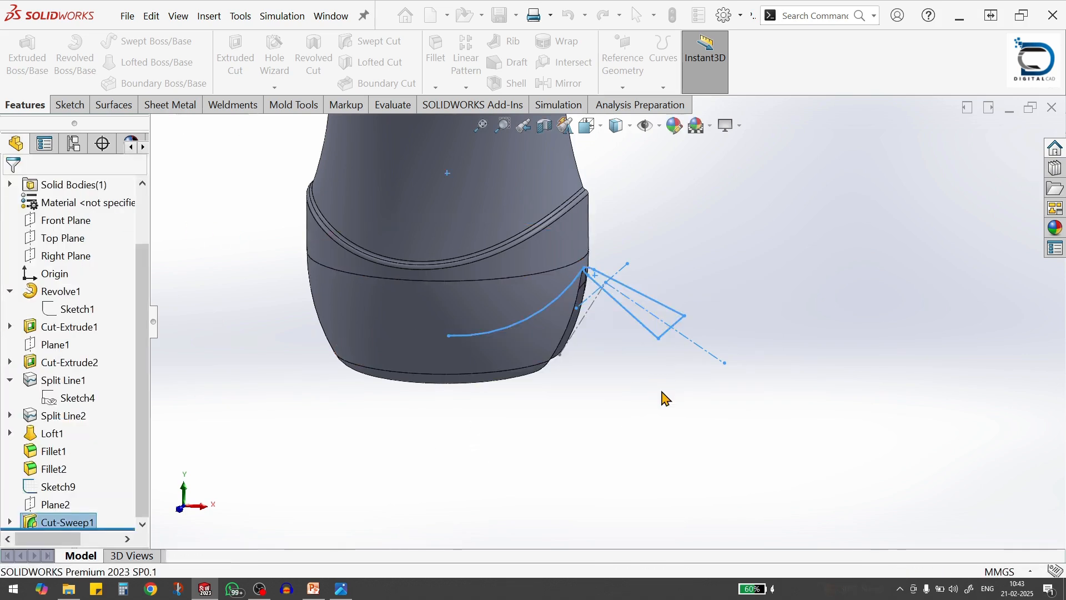
middle_click_drag(562, 335, 513, 231)
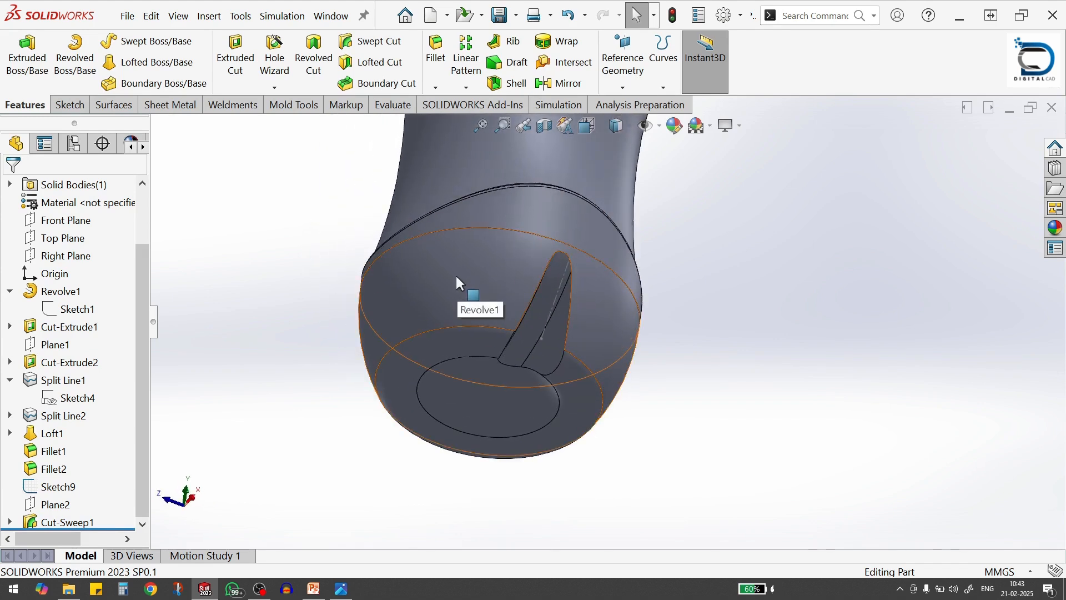
scroll(431, 251, "down", 1)
scroll(648, 335, "up", 1)
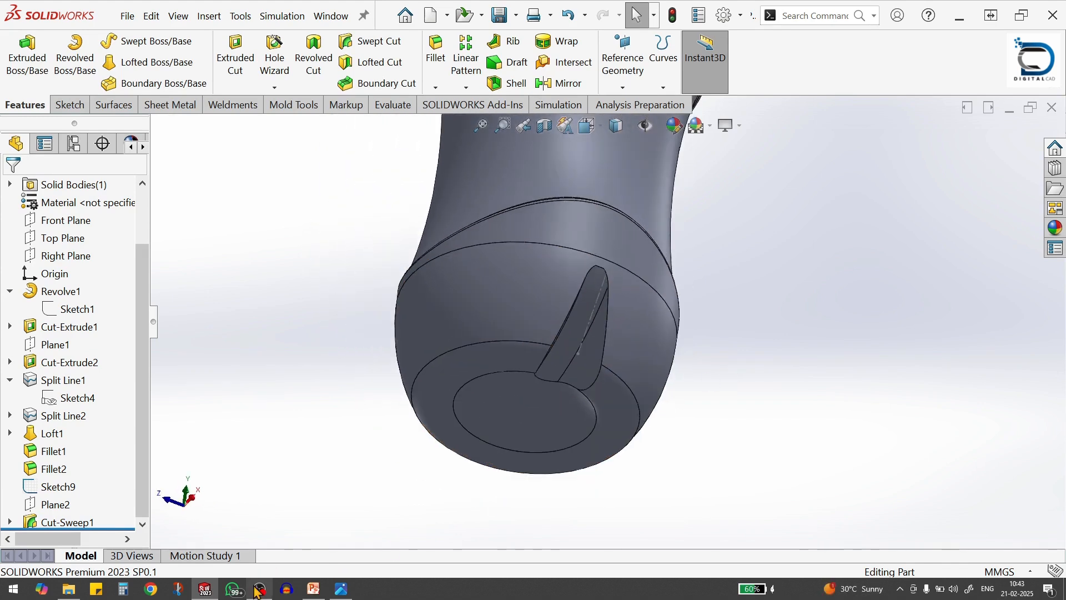